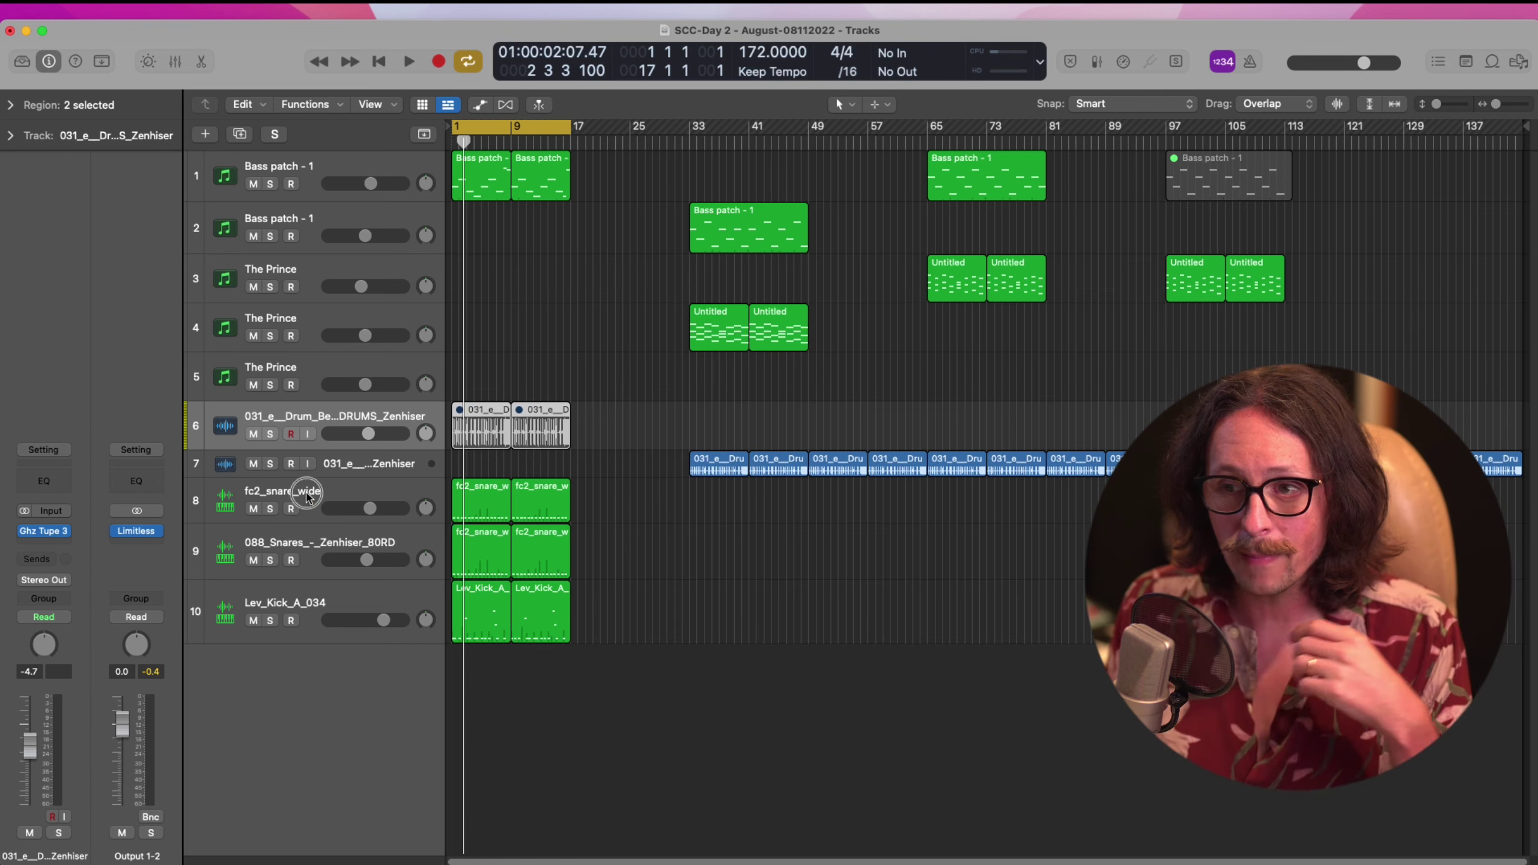
Select the fc2_snare_wide, 088_Snares and Lev_Kick_A_034 tracks and play the arrangement briefly
click(309, 496)
click(304, 550)
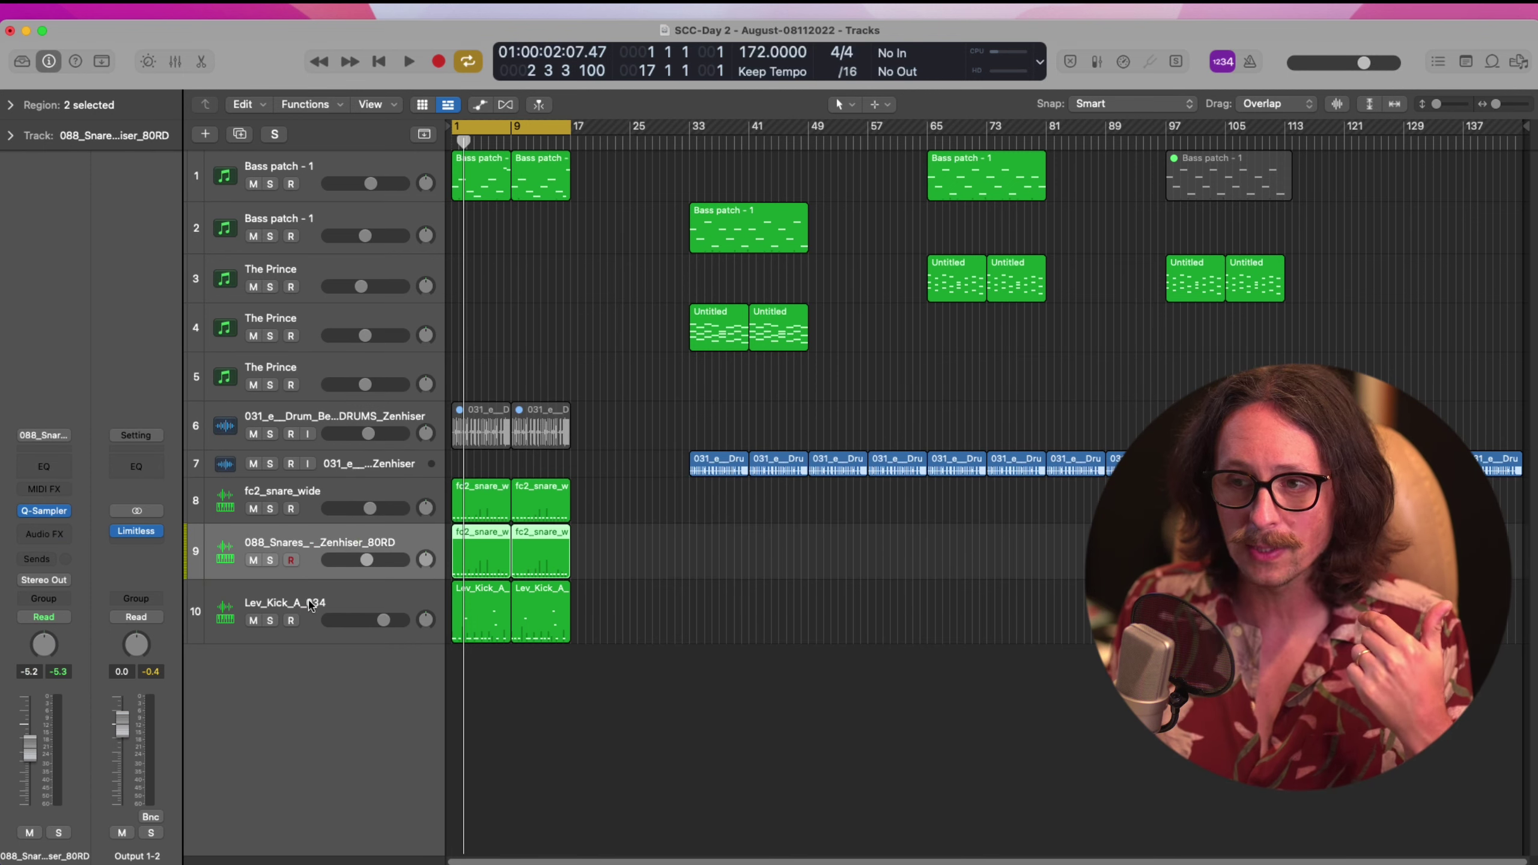
click(310, 602)
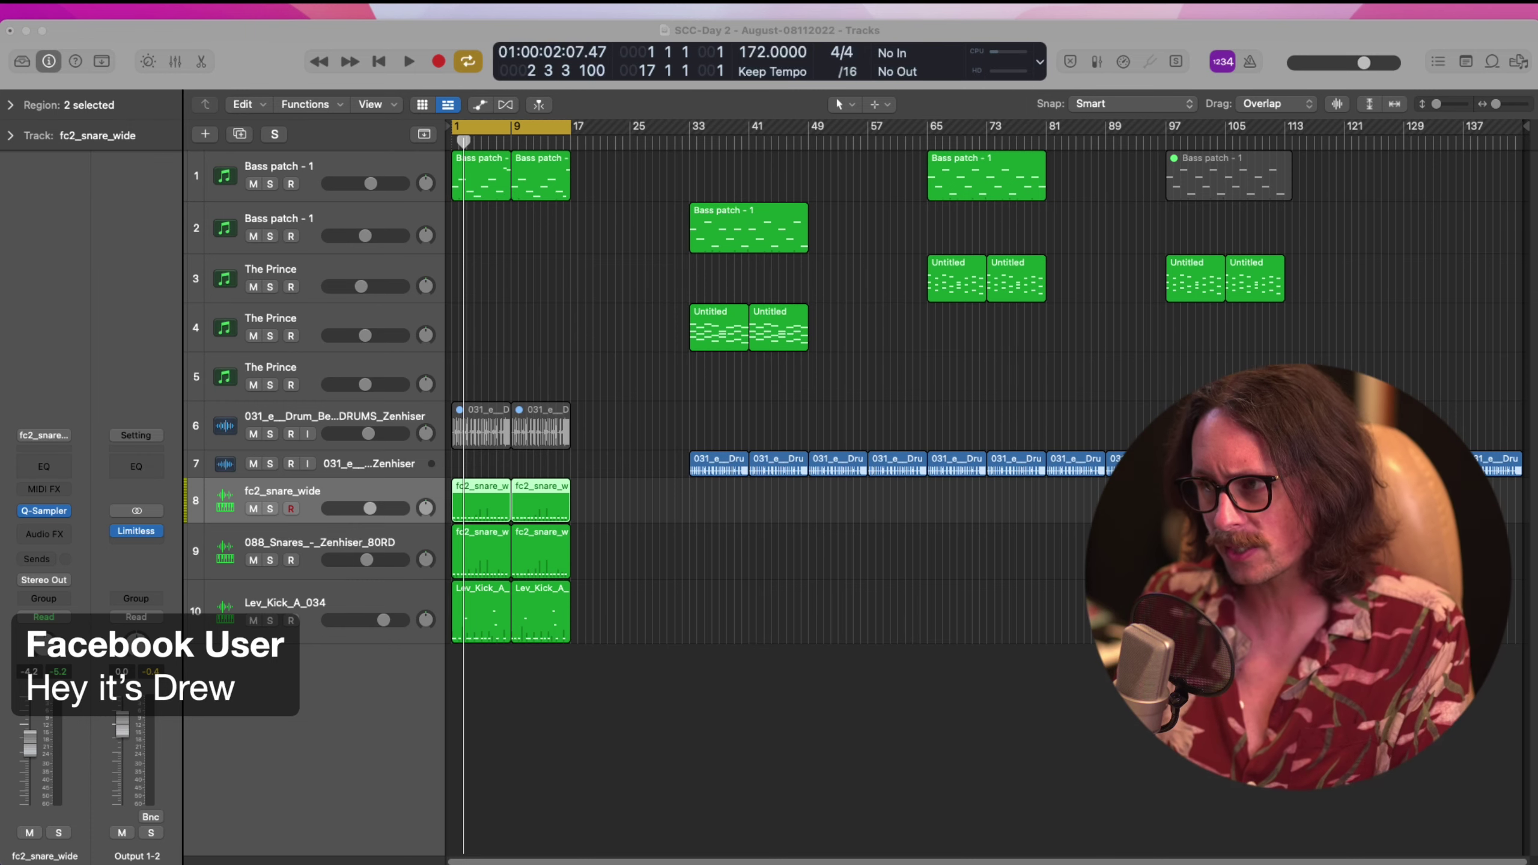
key(space)
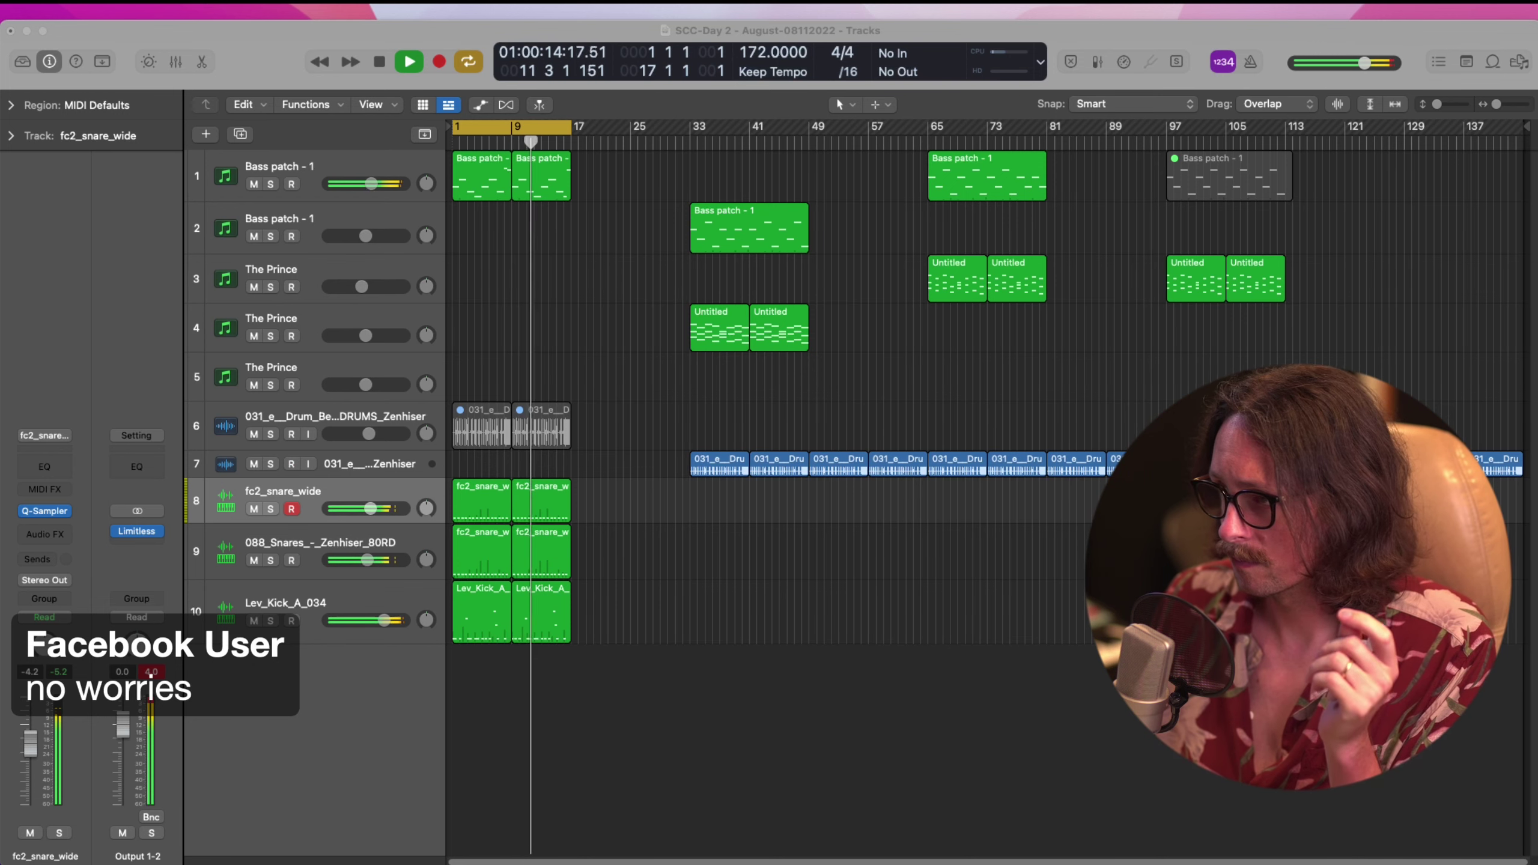
key(space)
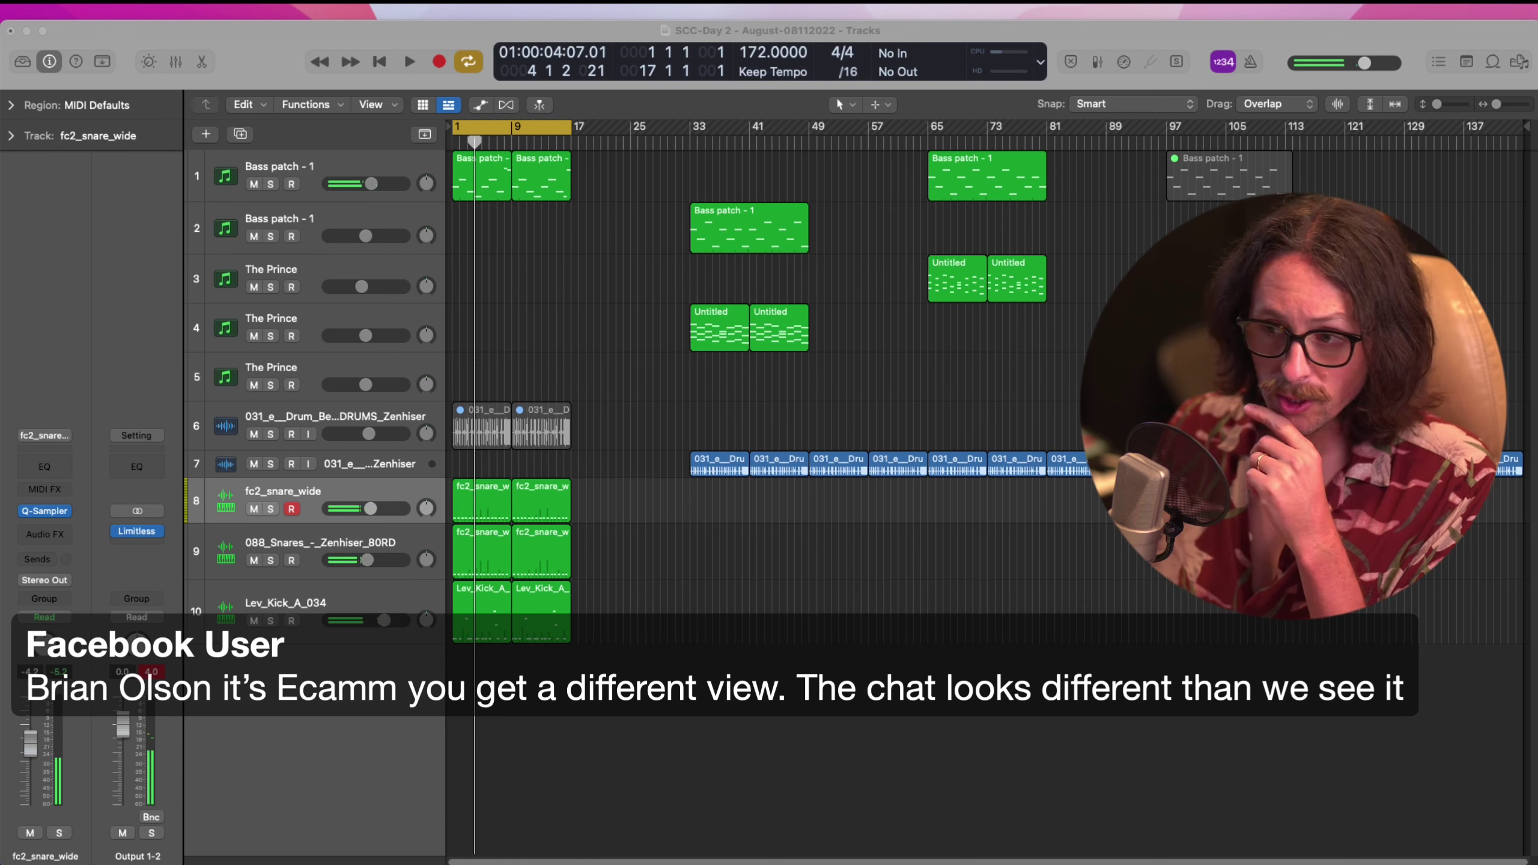
Briefly solo fc2_snare_wide, then solo the first Bass patch track instead
click(840, 796)
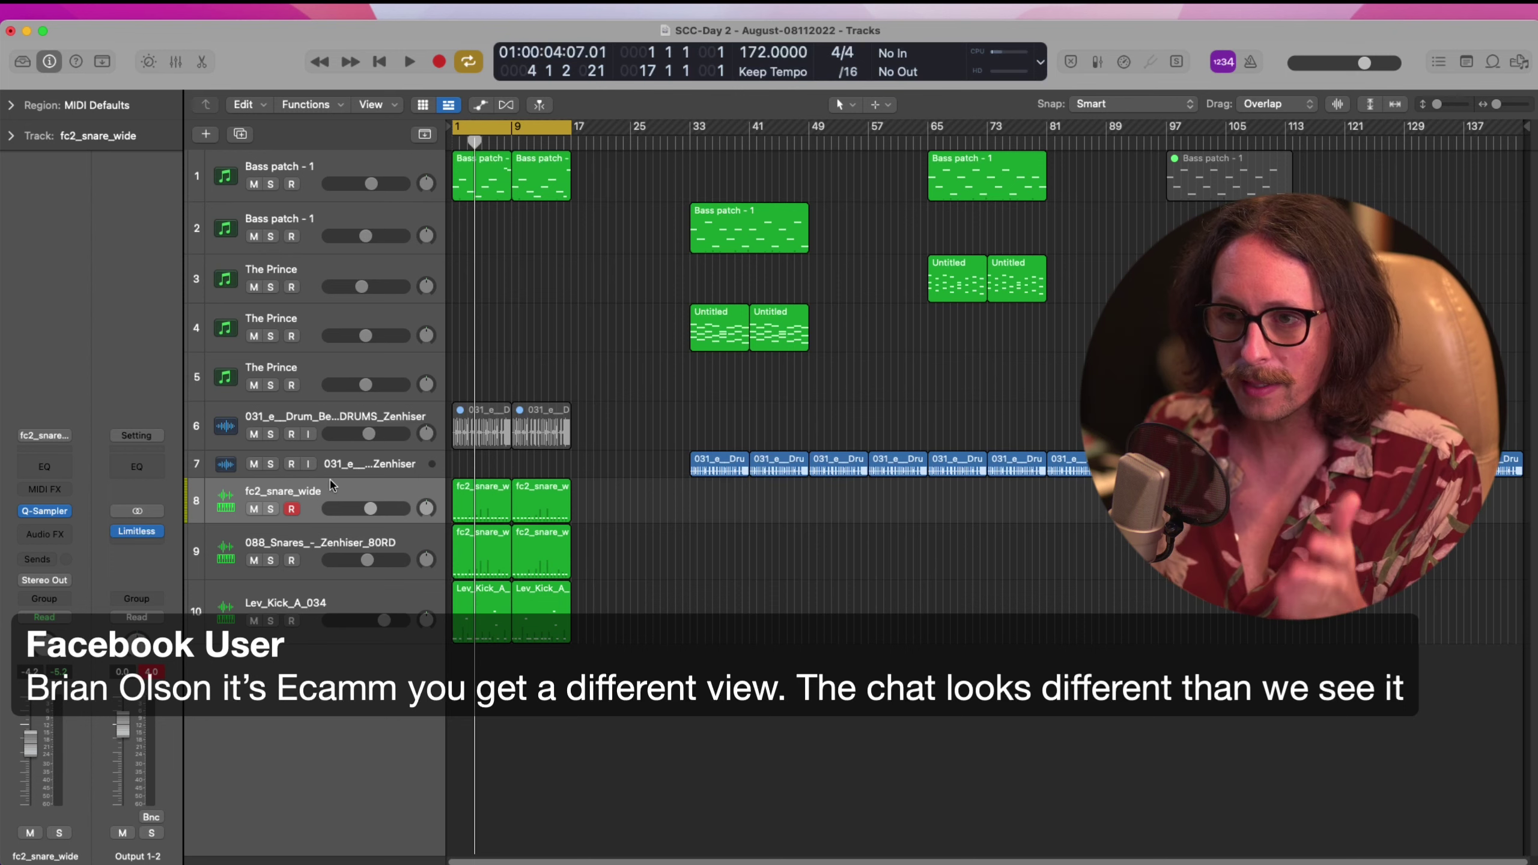
click(315, 534)
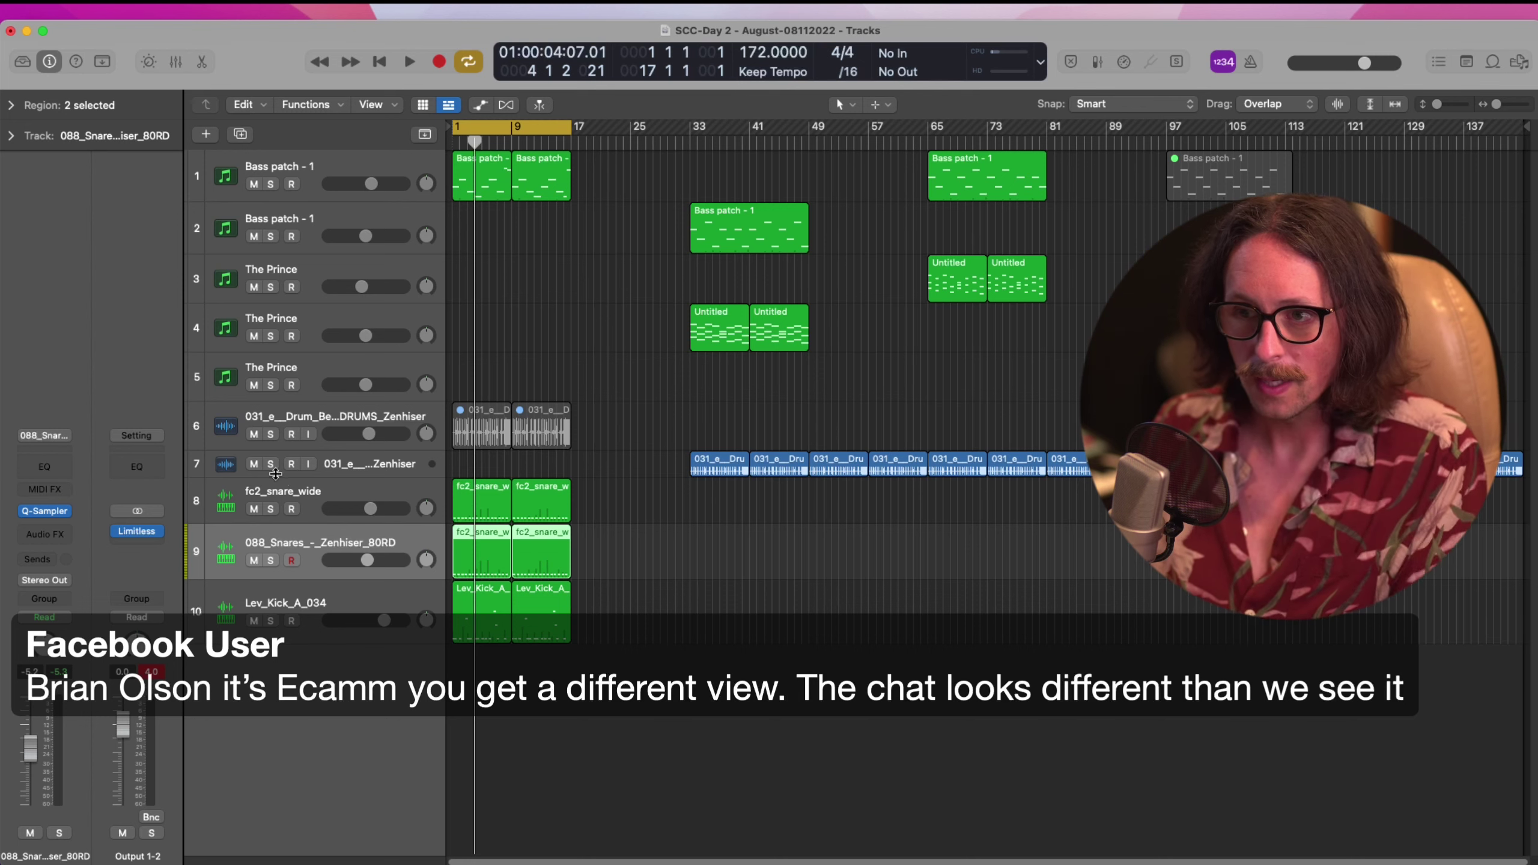
click(300, 492)
click(271, 509)
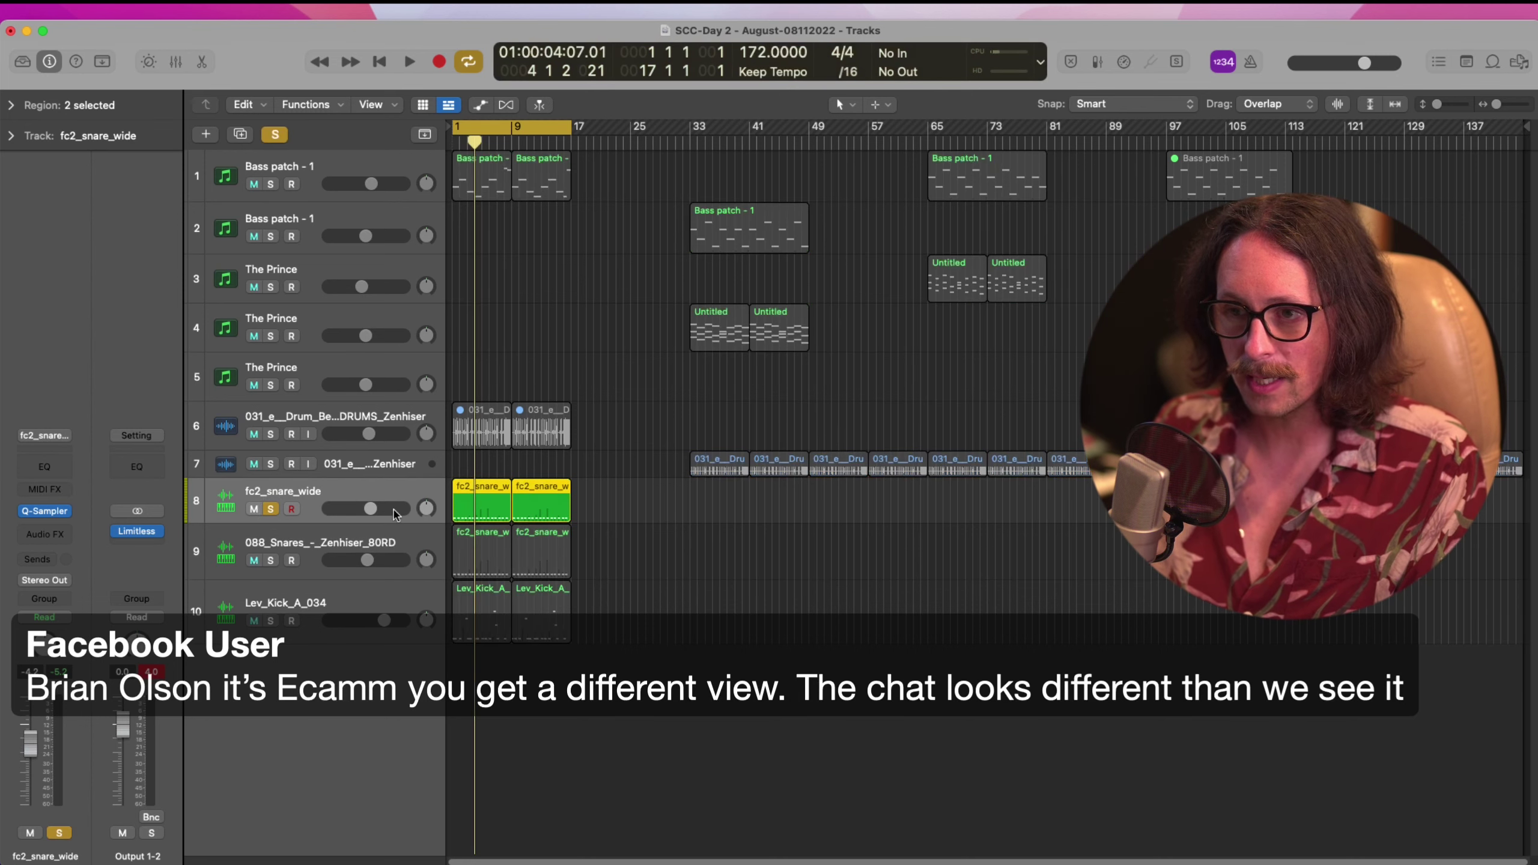
click(271, 508)
click(271, 184)
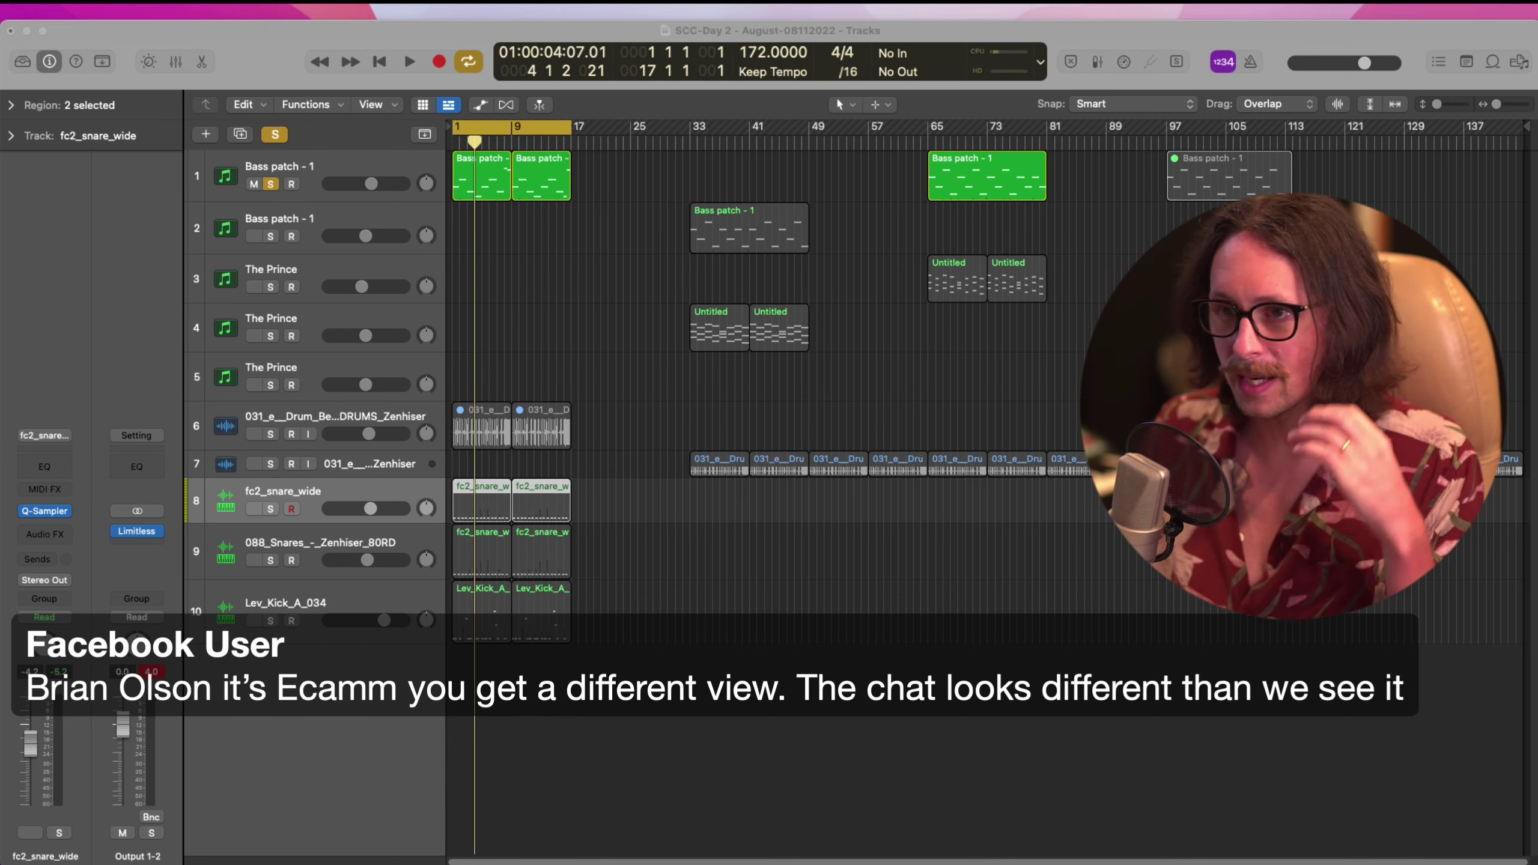
Play from bar 1, soloing fc2_snare_wide, 088_Snares and Lev_Kick_A_034 in turn
click(491, 332)
key(space)
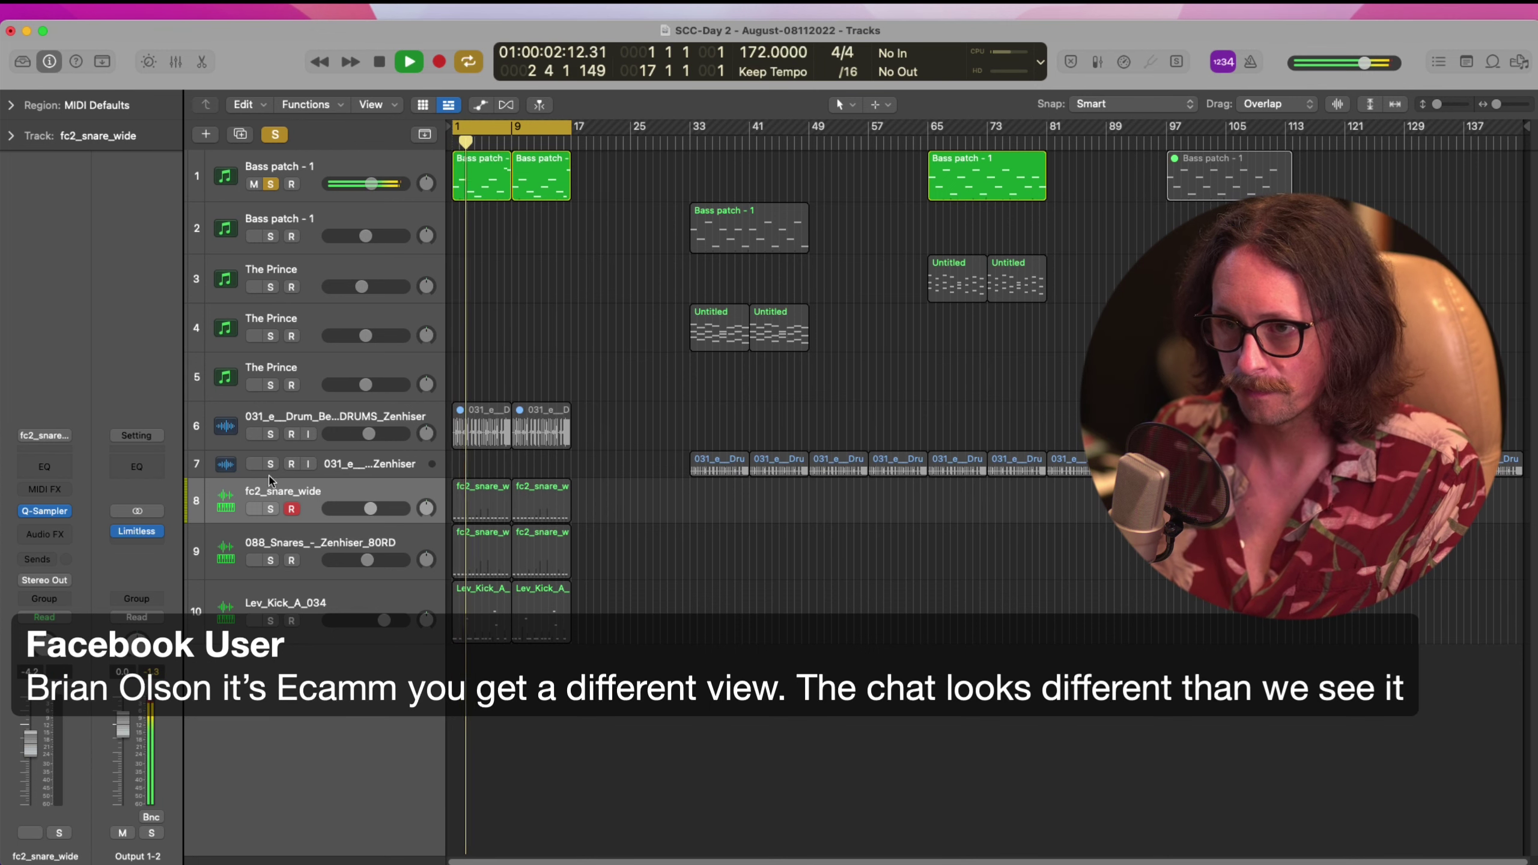
click(271, 509)
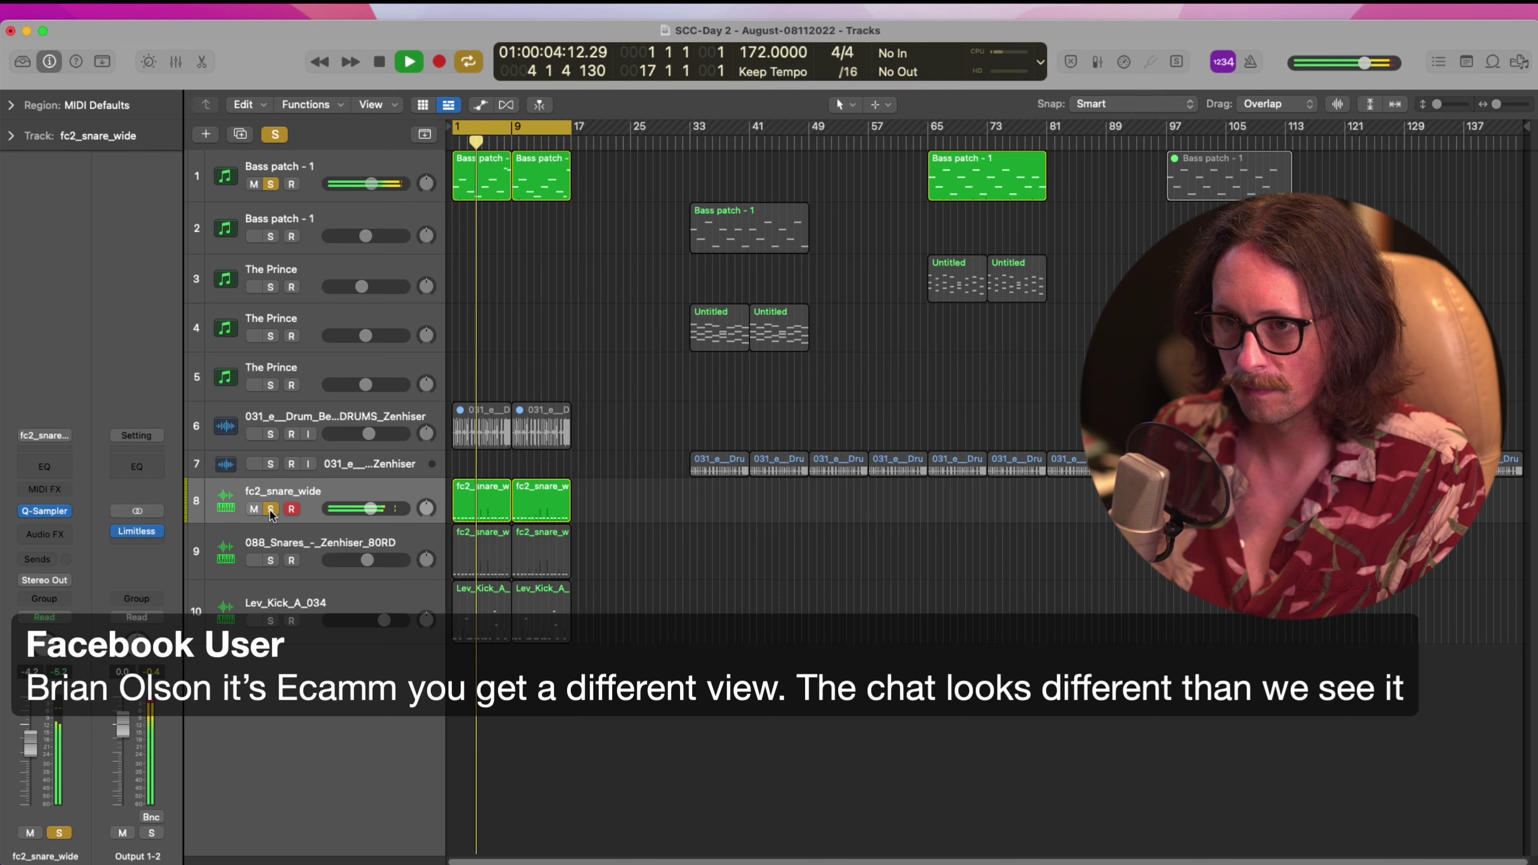
click(271, 509)
click(271, 560)
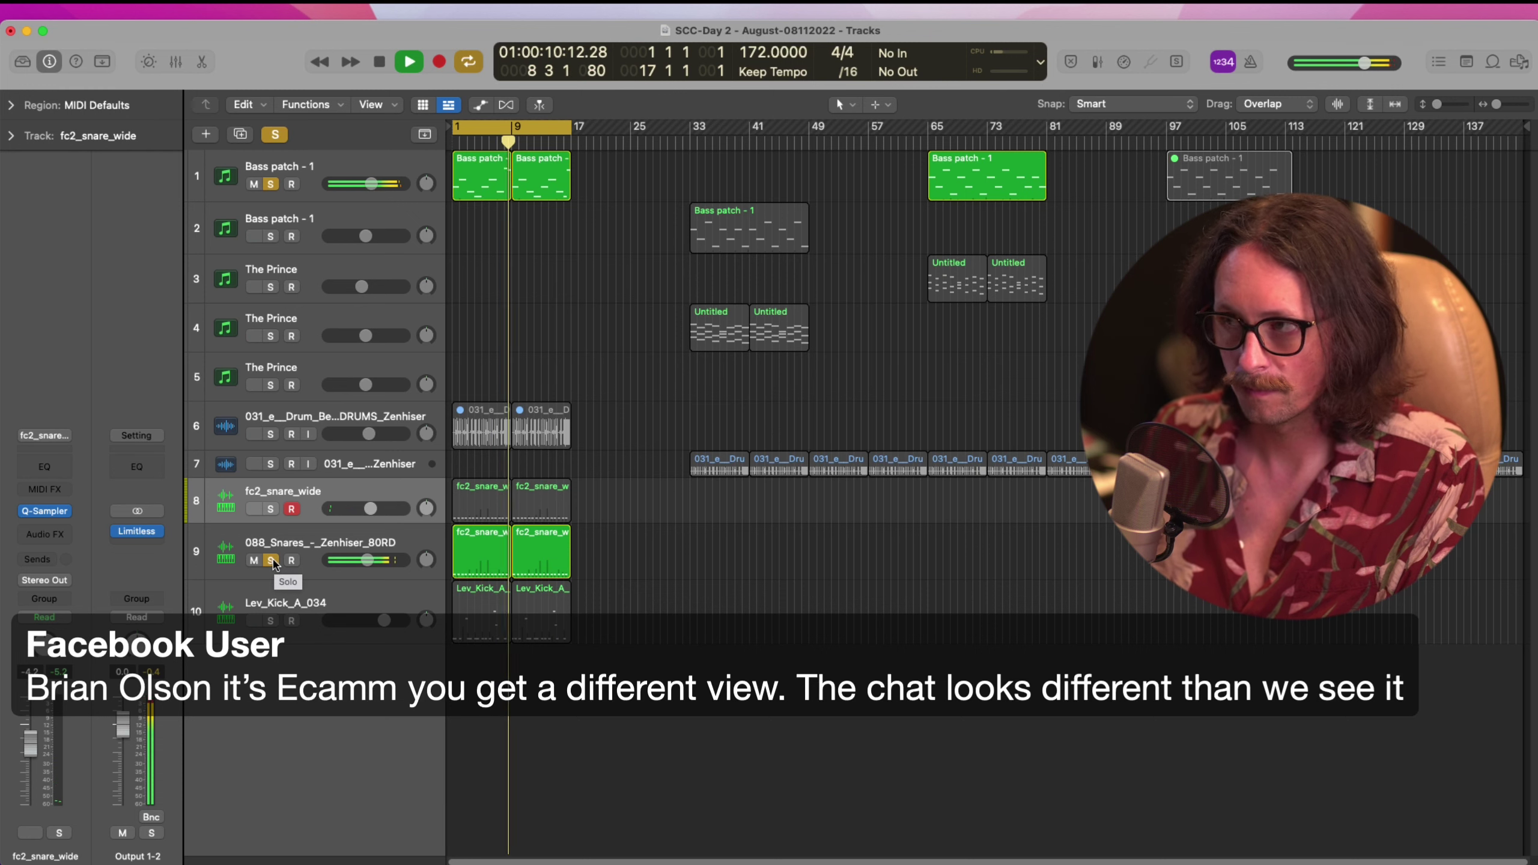
click(271, 560)
click(272, 621)
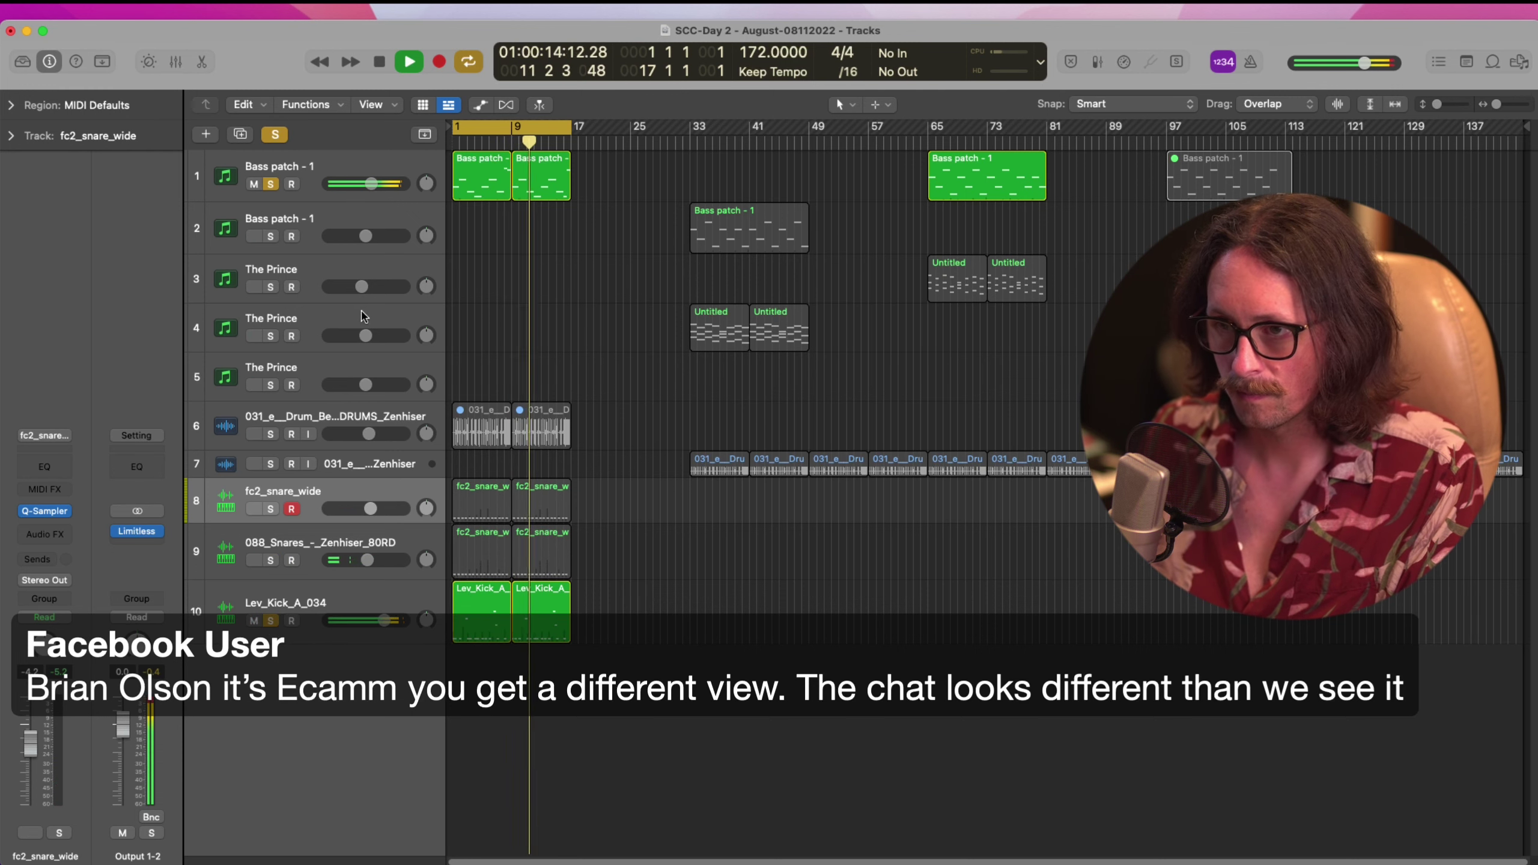
Solo the bass with both snare tracks, clear all solos, stop, and cycle bars 33–49
click(270, 185)
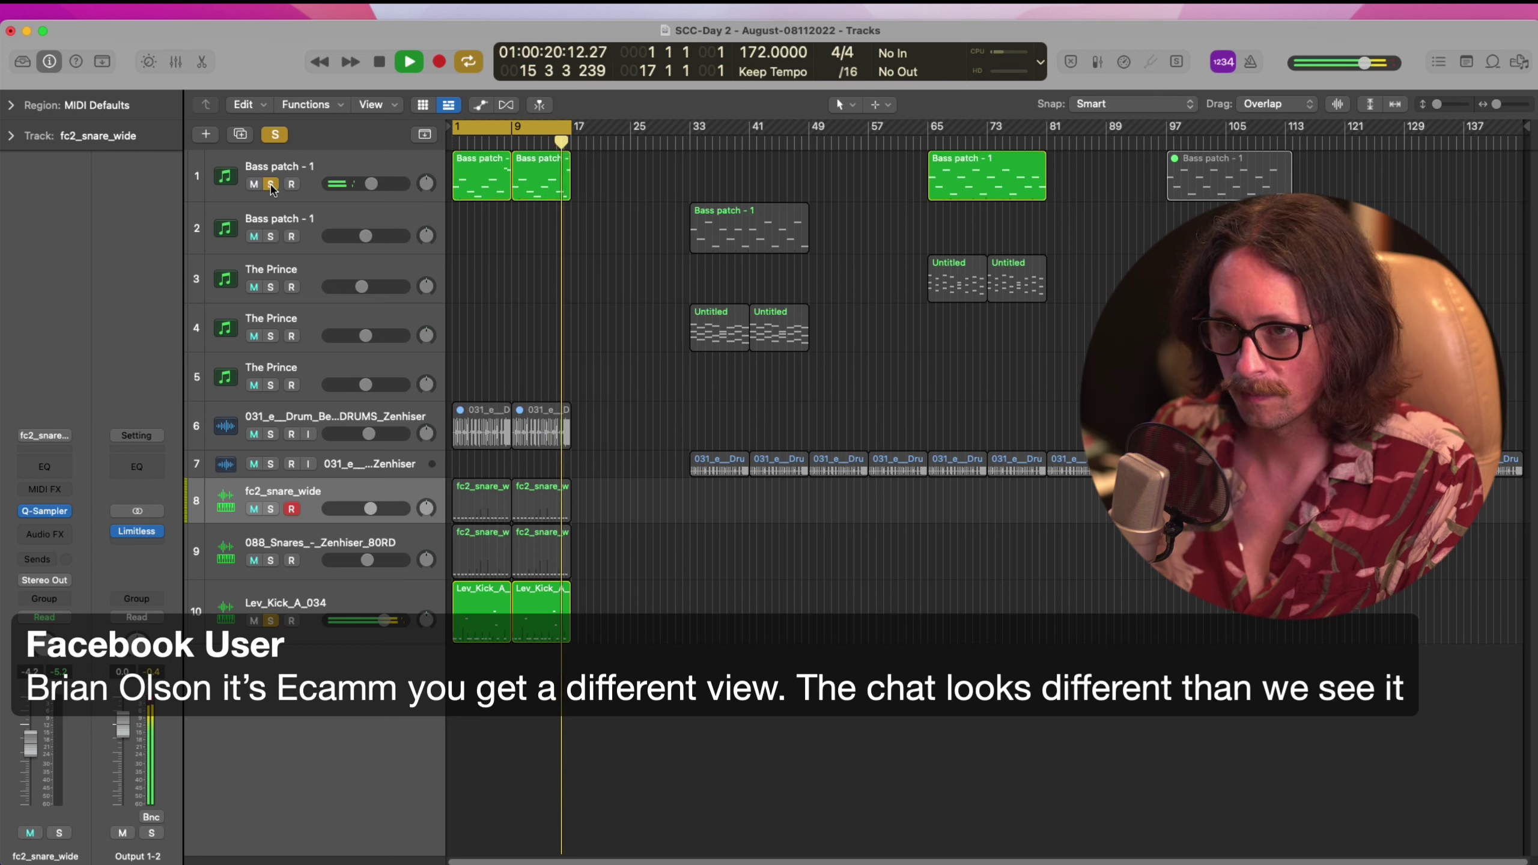
click(271, 185)
click(271, 561)
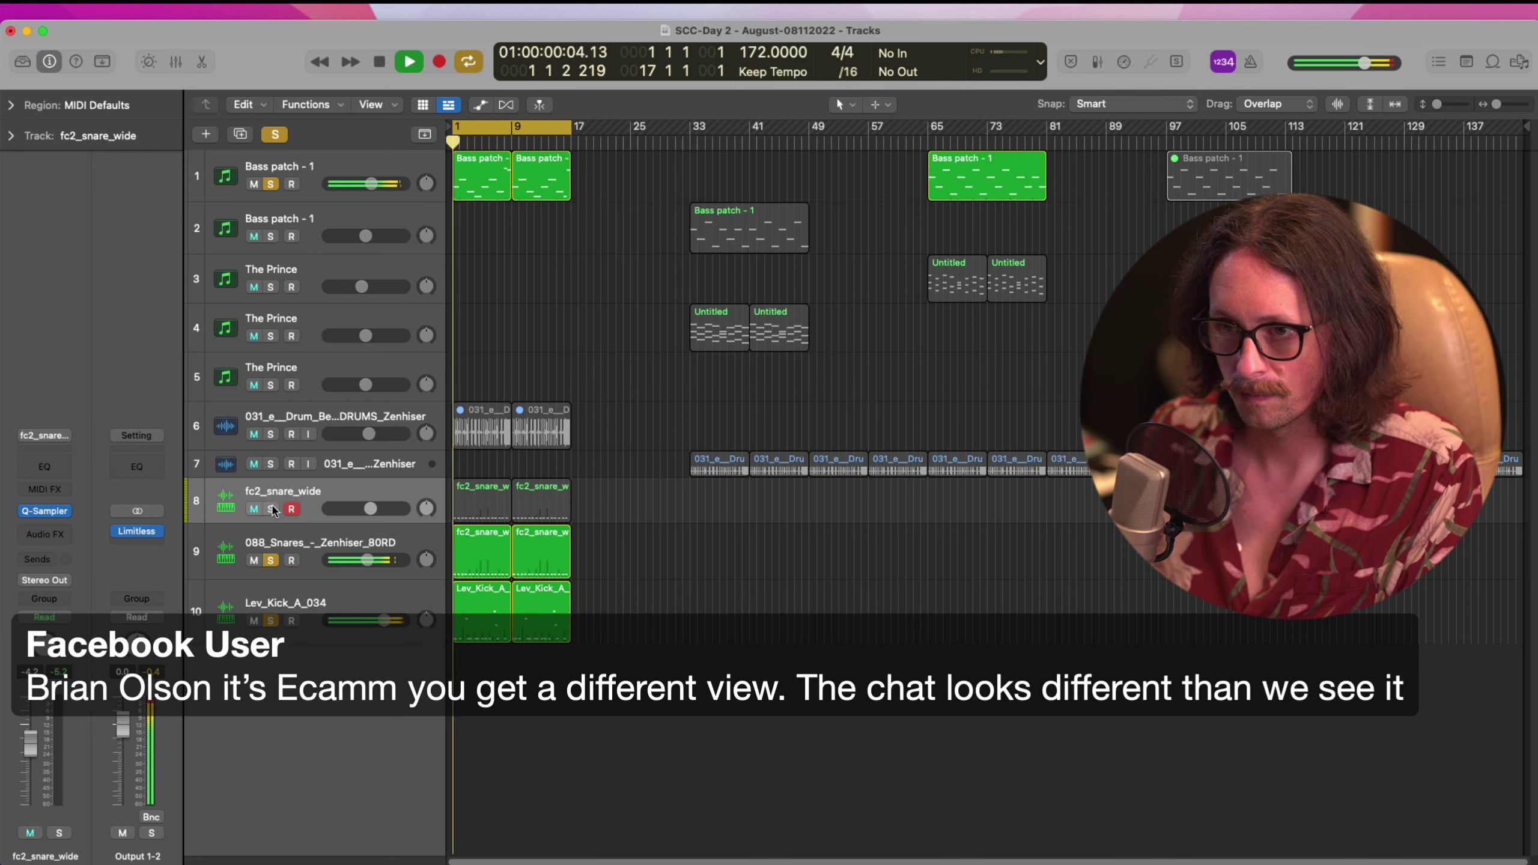
click(271, 509)
alt+click(271, 511)
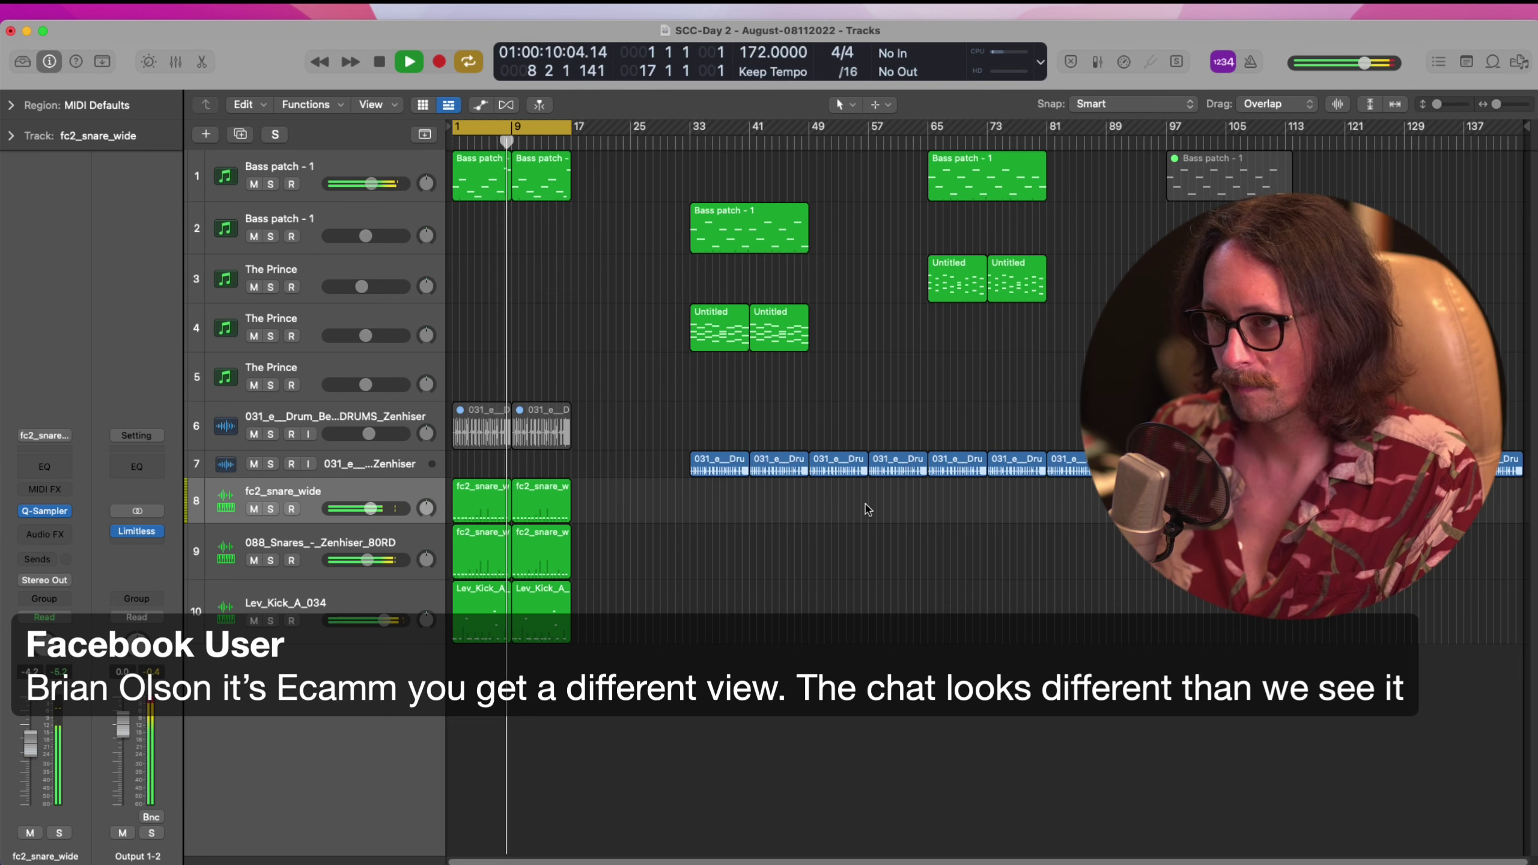
key(space)
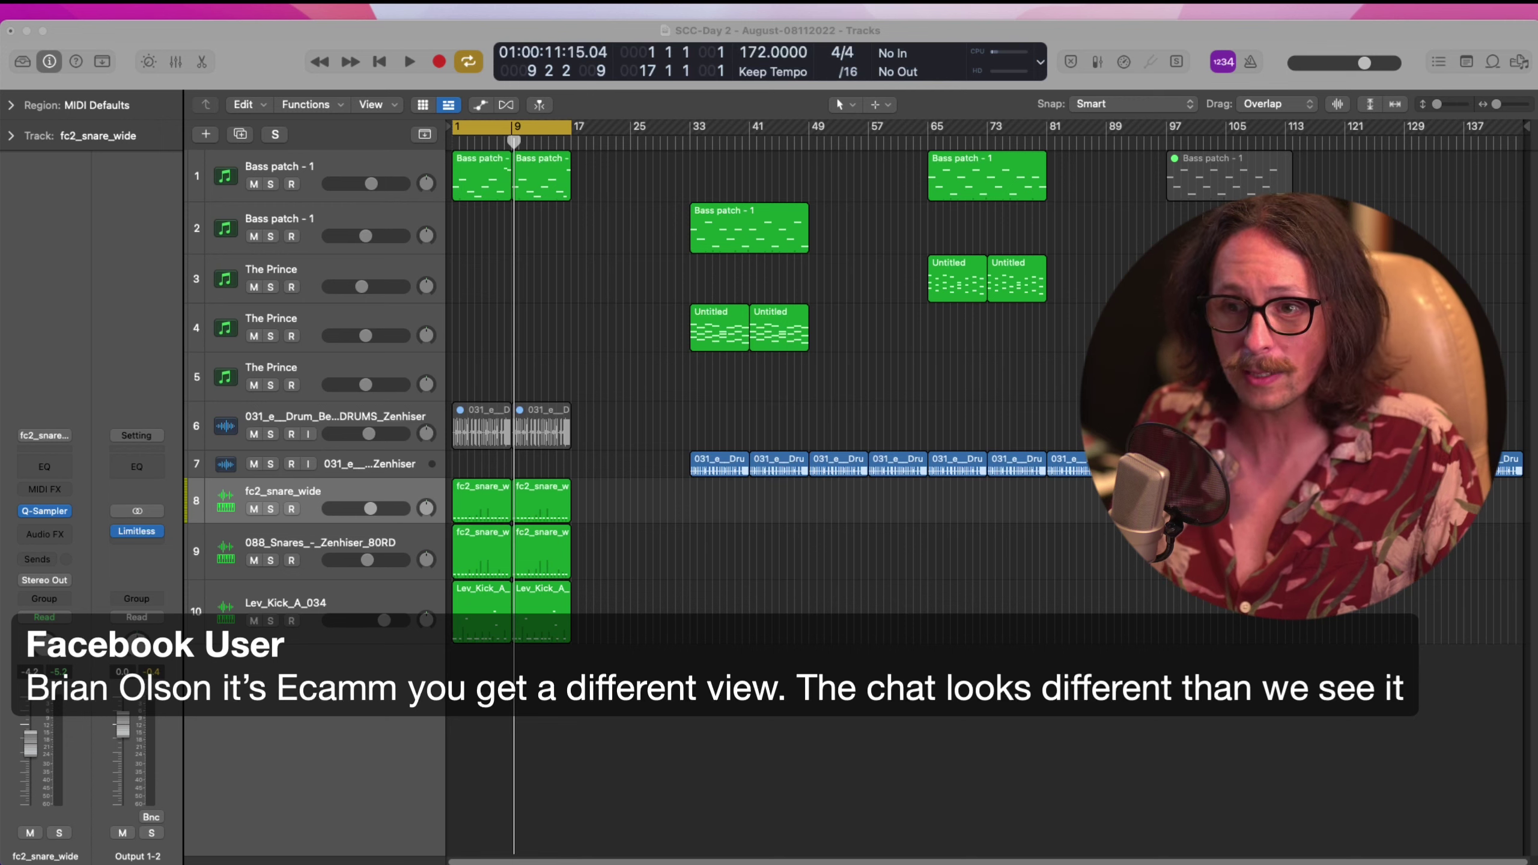
click(809, 788)
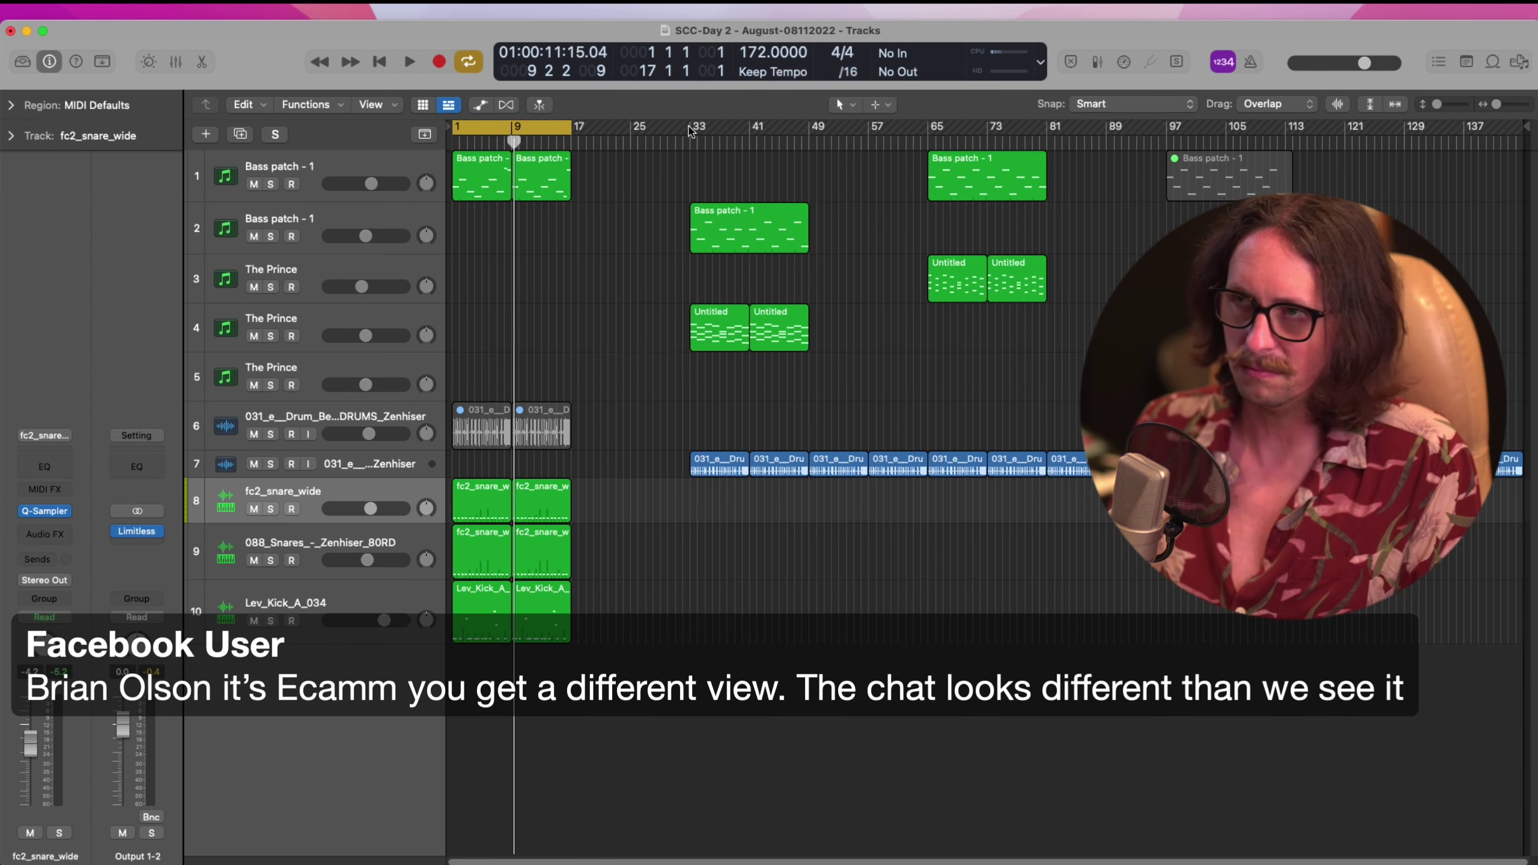
drag(690, 131, 810, 146)
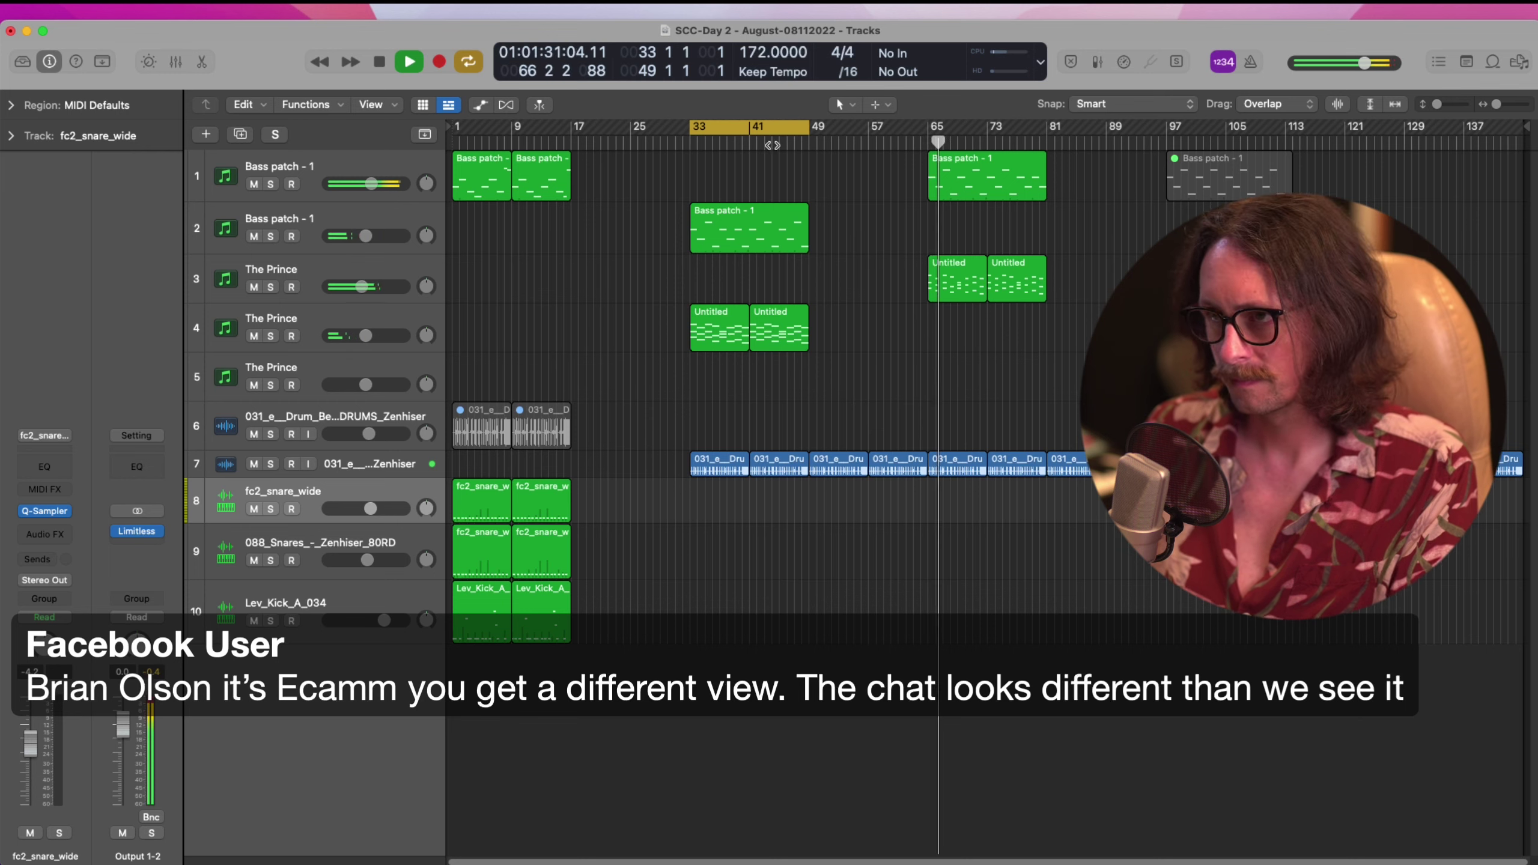
Turn cycle off, stop playback, and redraw the cycle range over the opening bars from bar 1
click(772, 140)
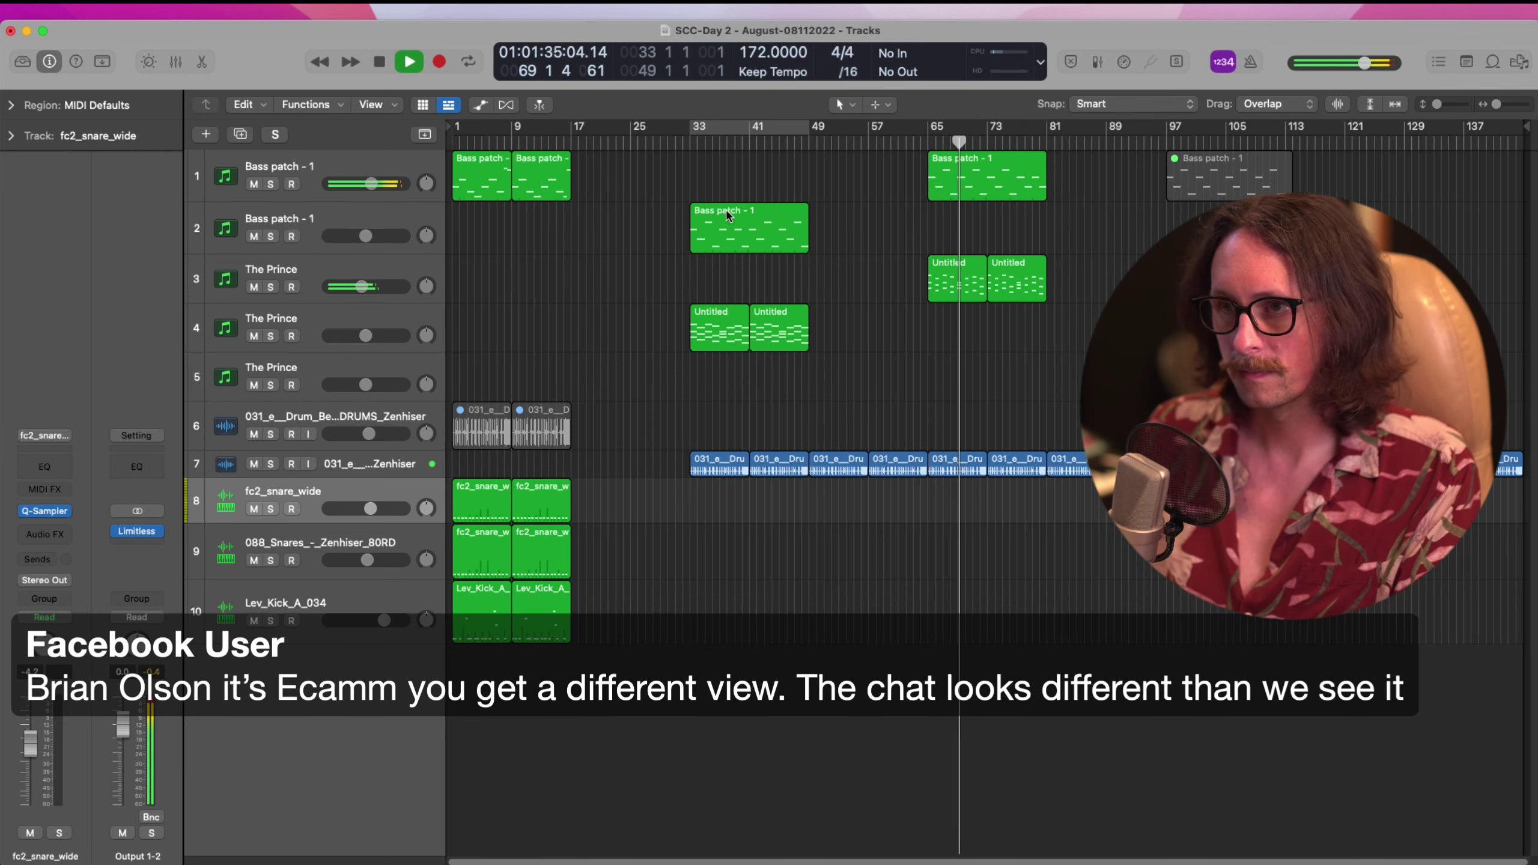
key(space)
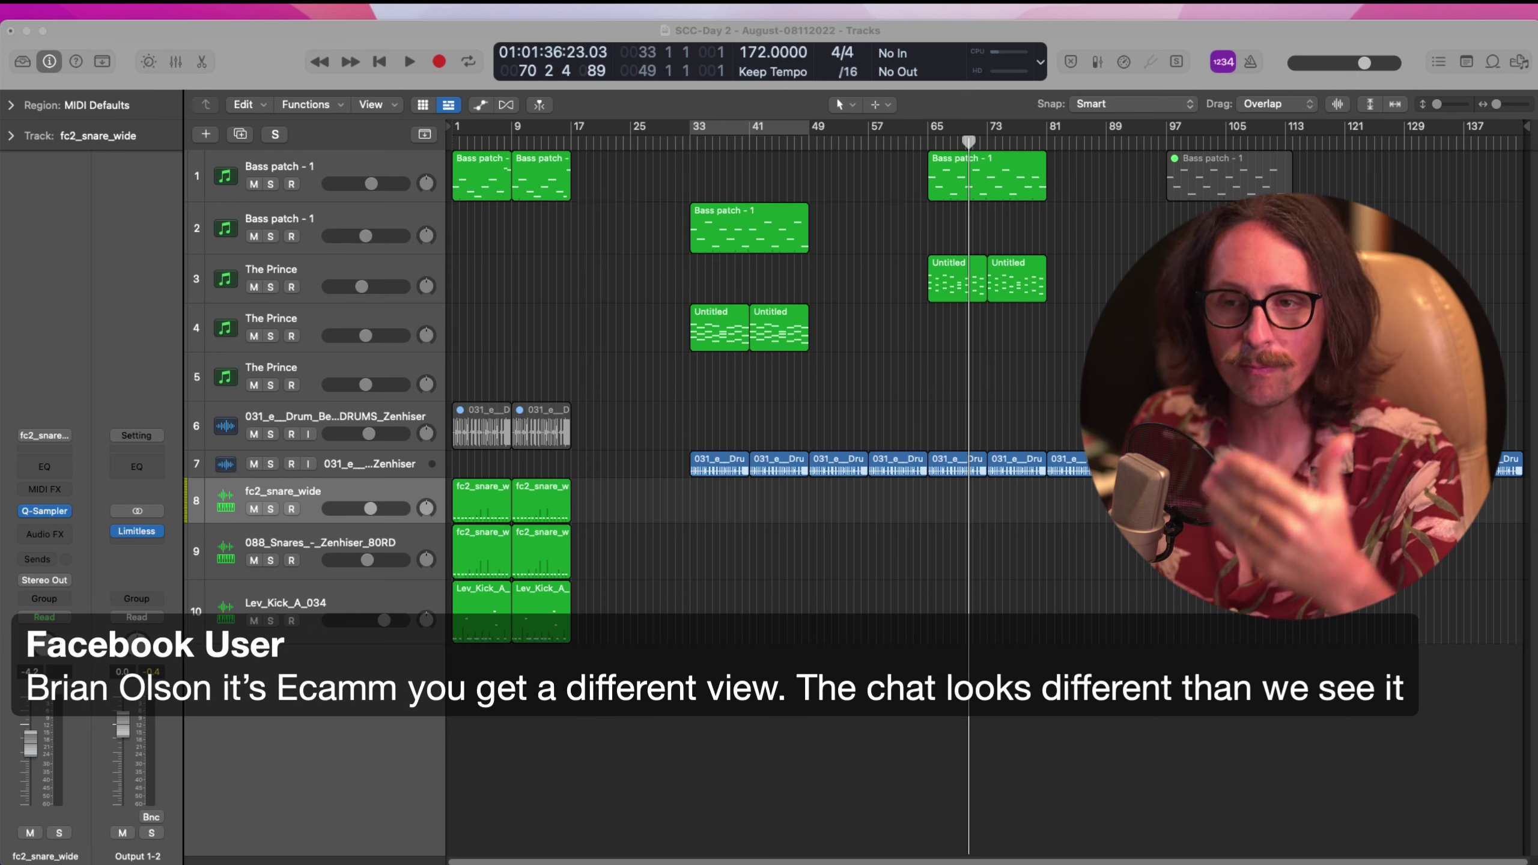
click(775, 791)
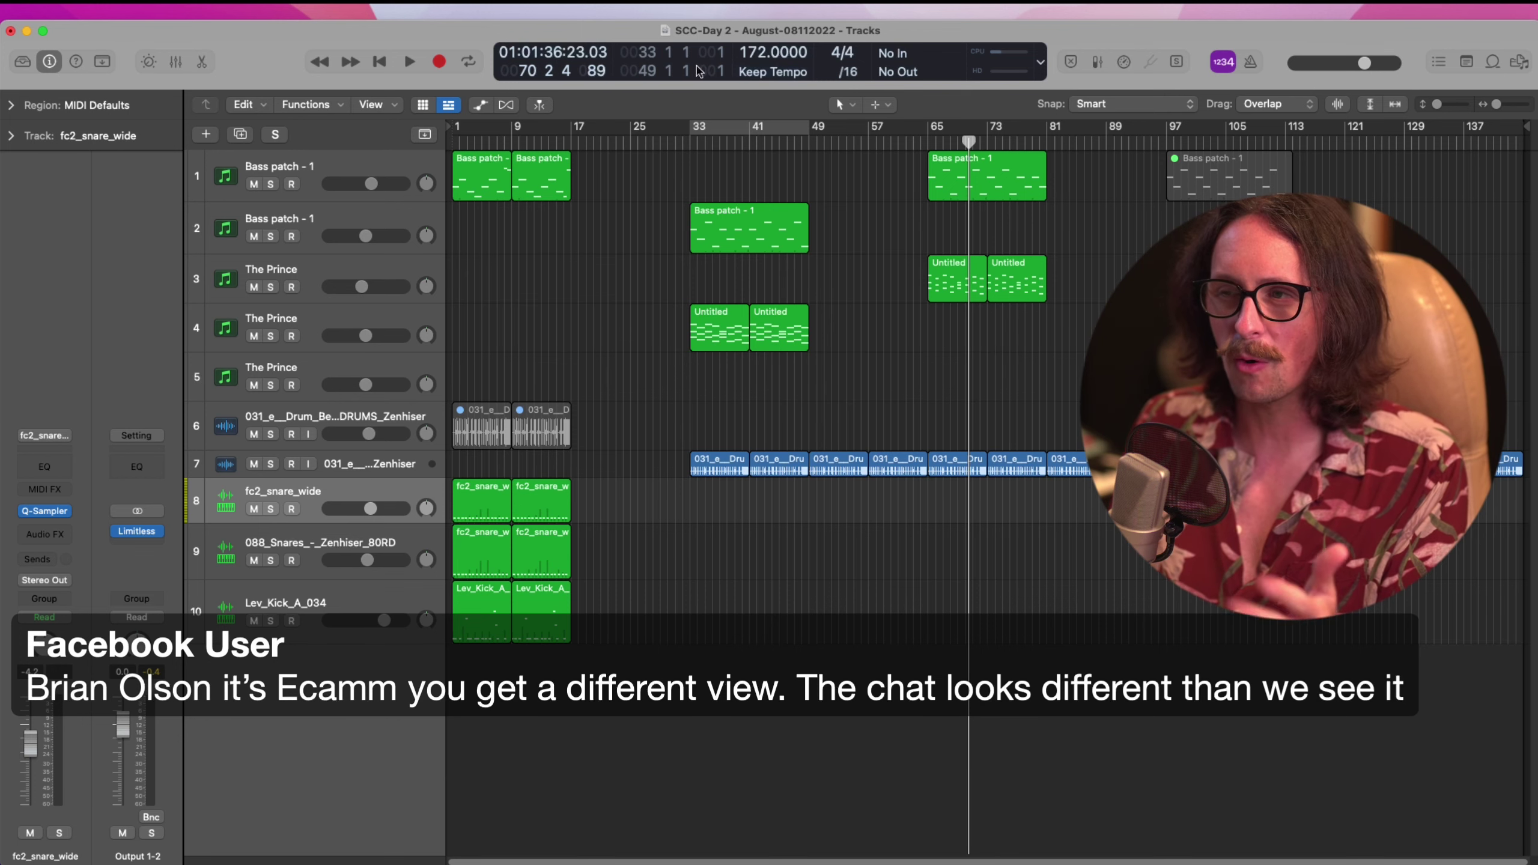
drag(572, 133, 417, 147)
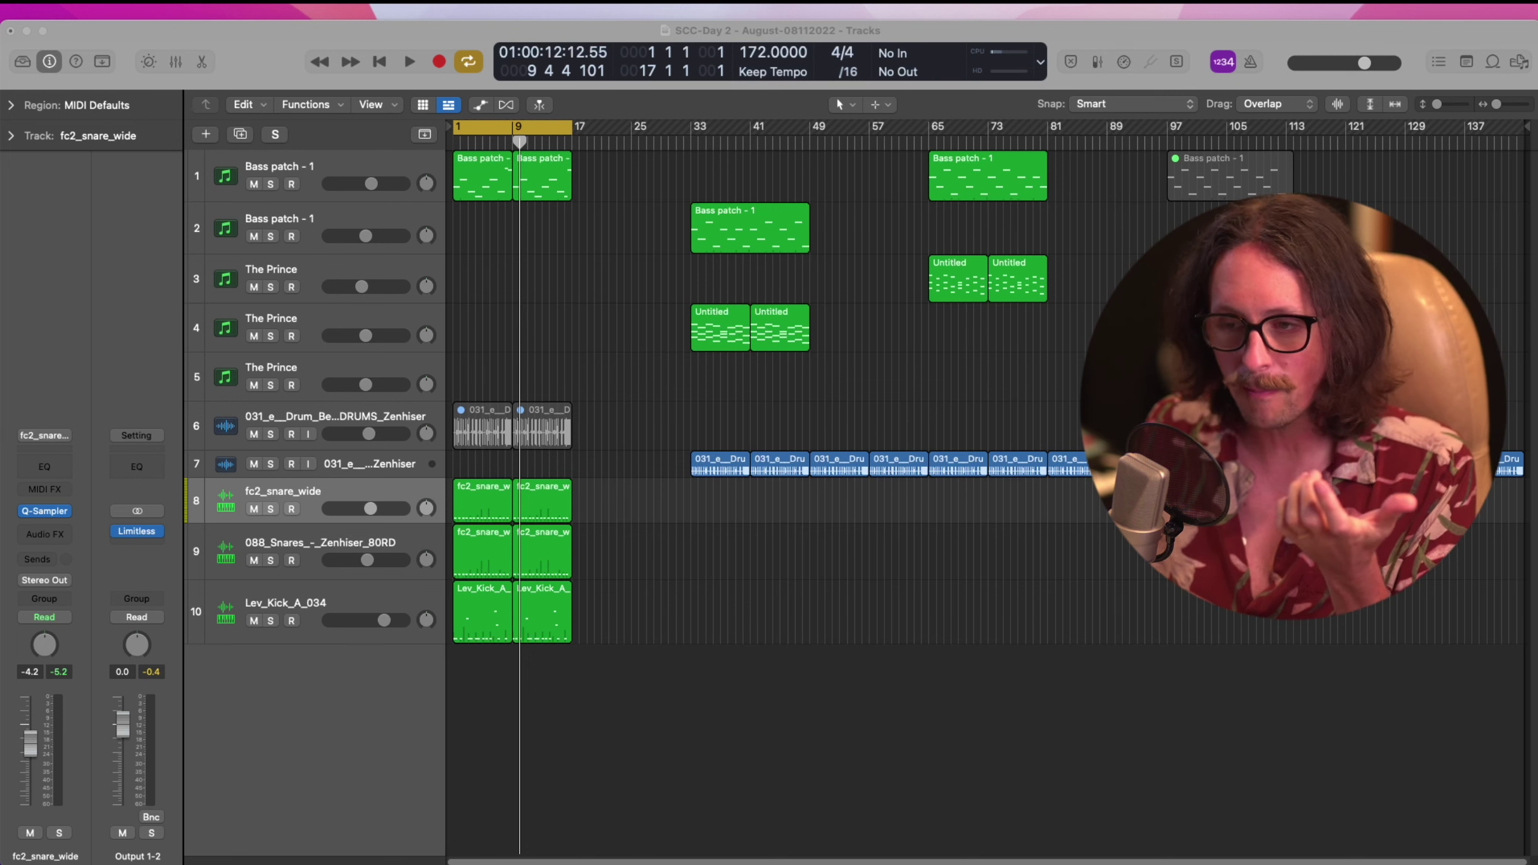
Solo and select the Lev_Kick_A_034 kick, play the loop, and open its Pro-Q 3 EQ
click(492, 773)
click(355, 542)
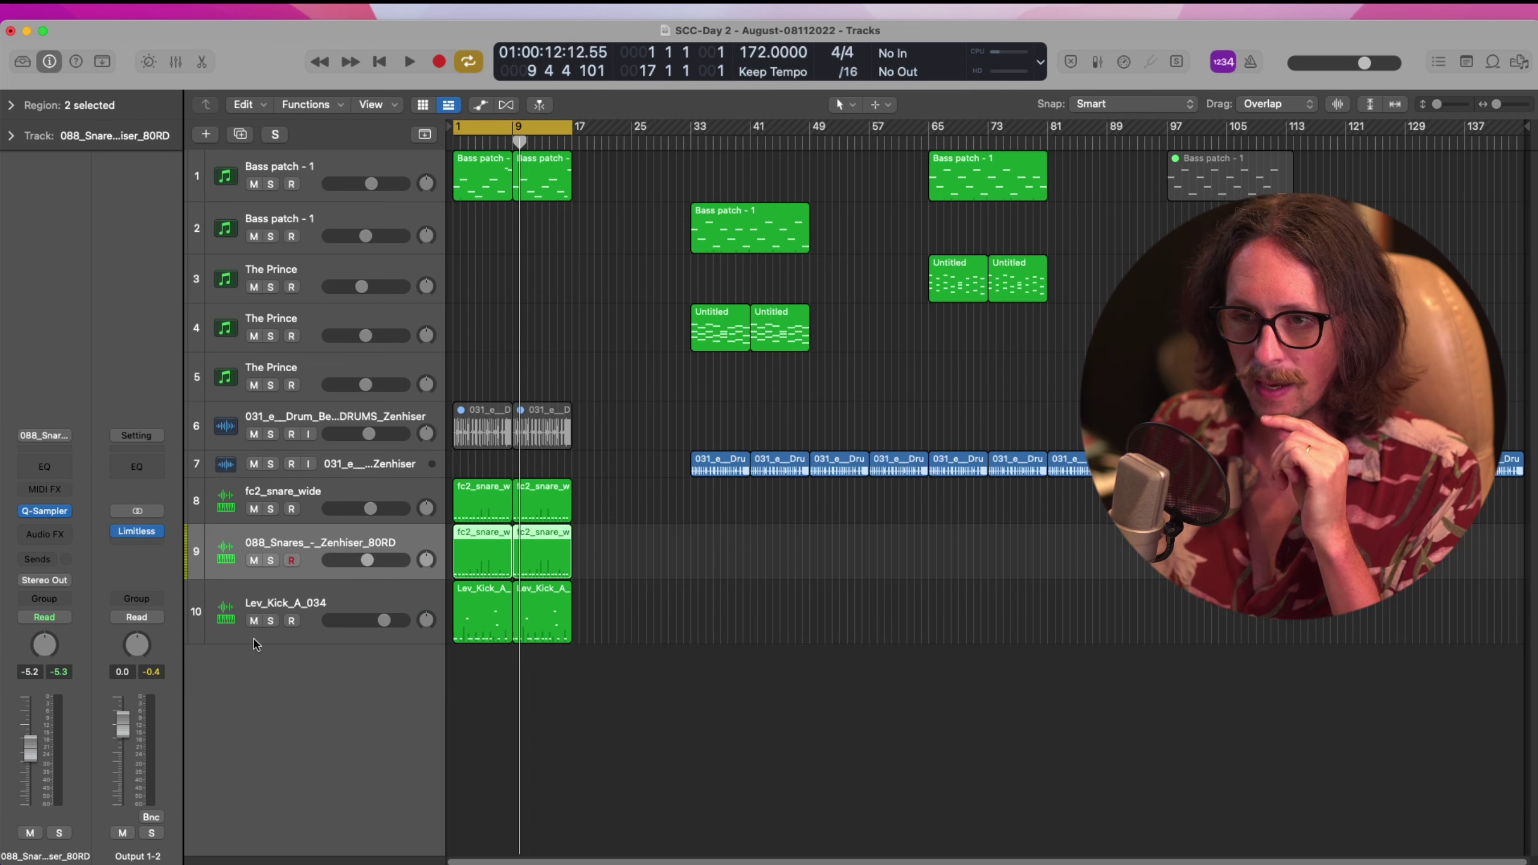
click(271, 621)
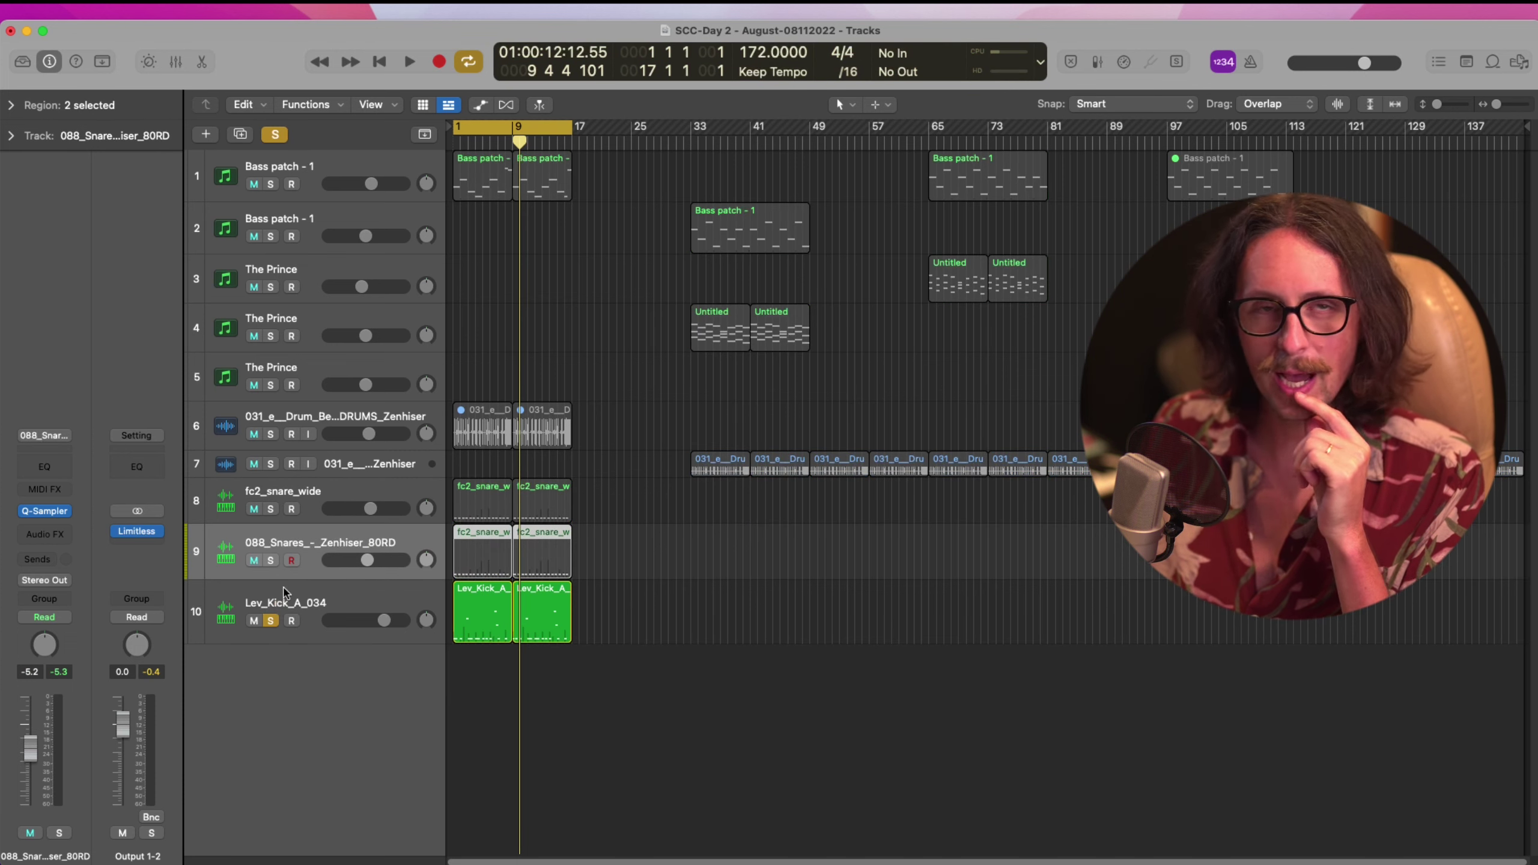
click(284, 593)
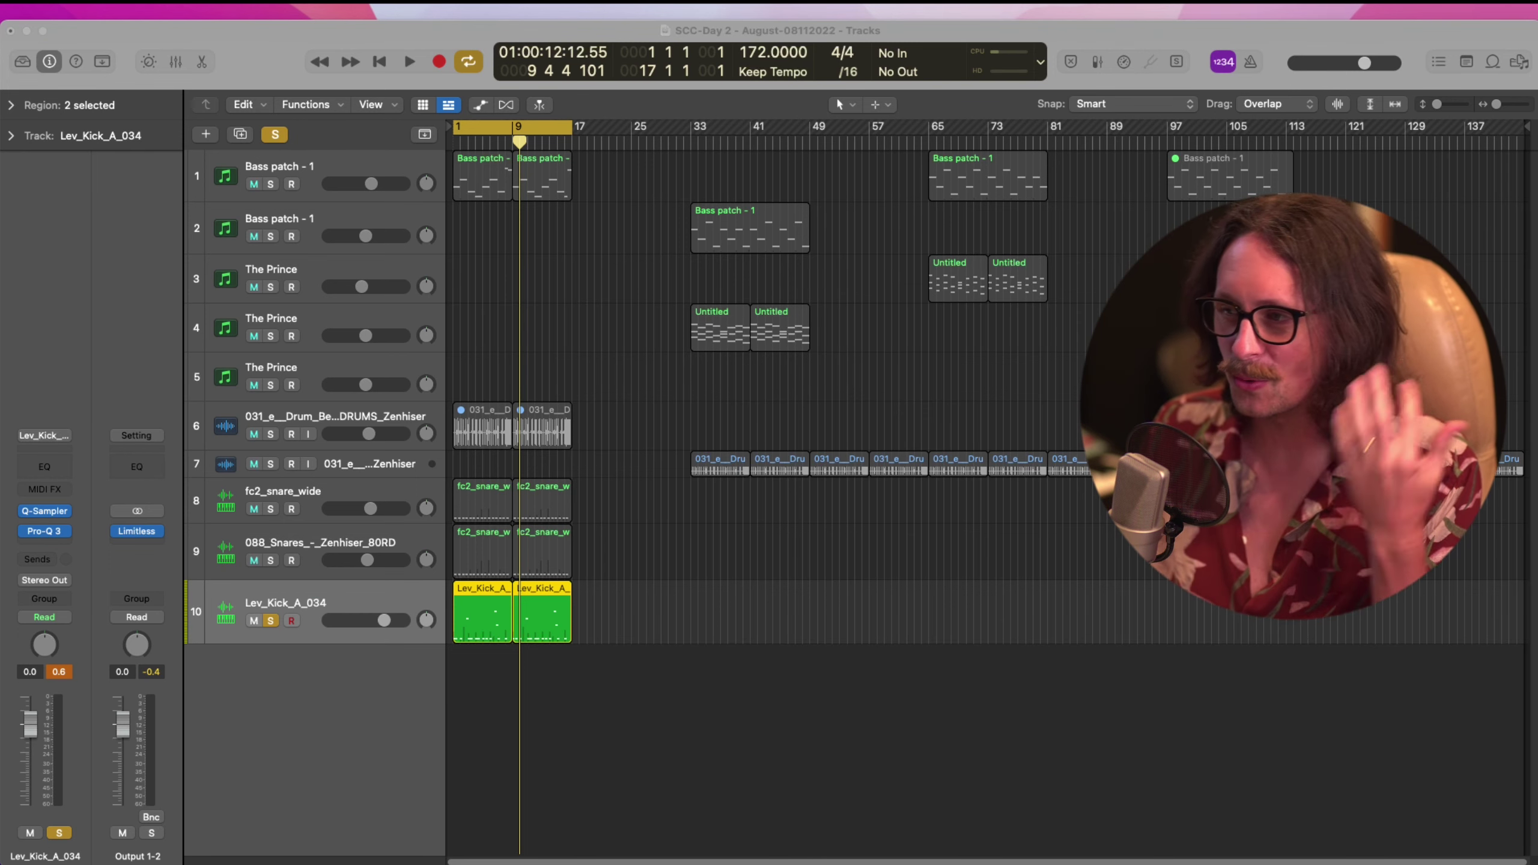
click(730, 651)
key(space)
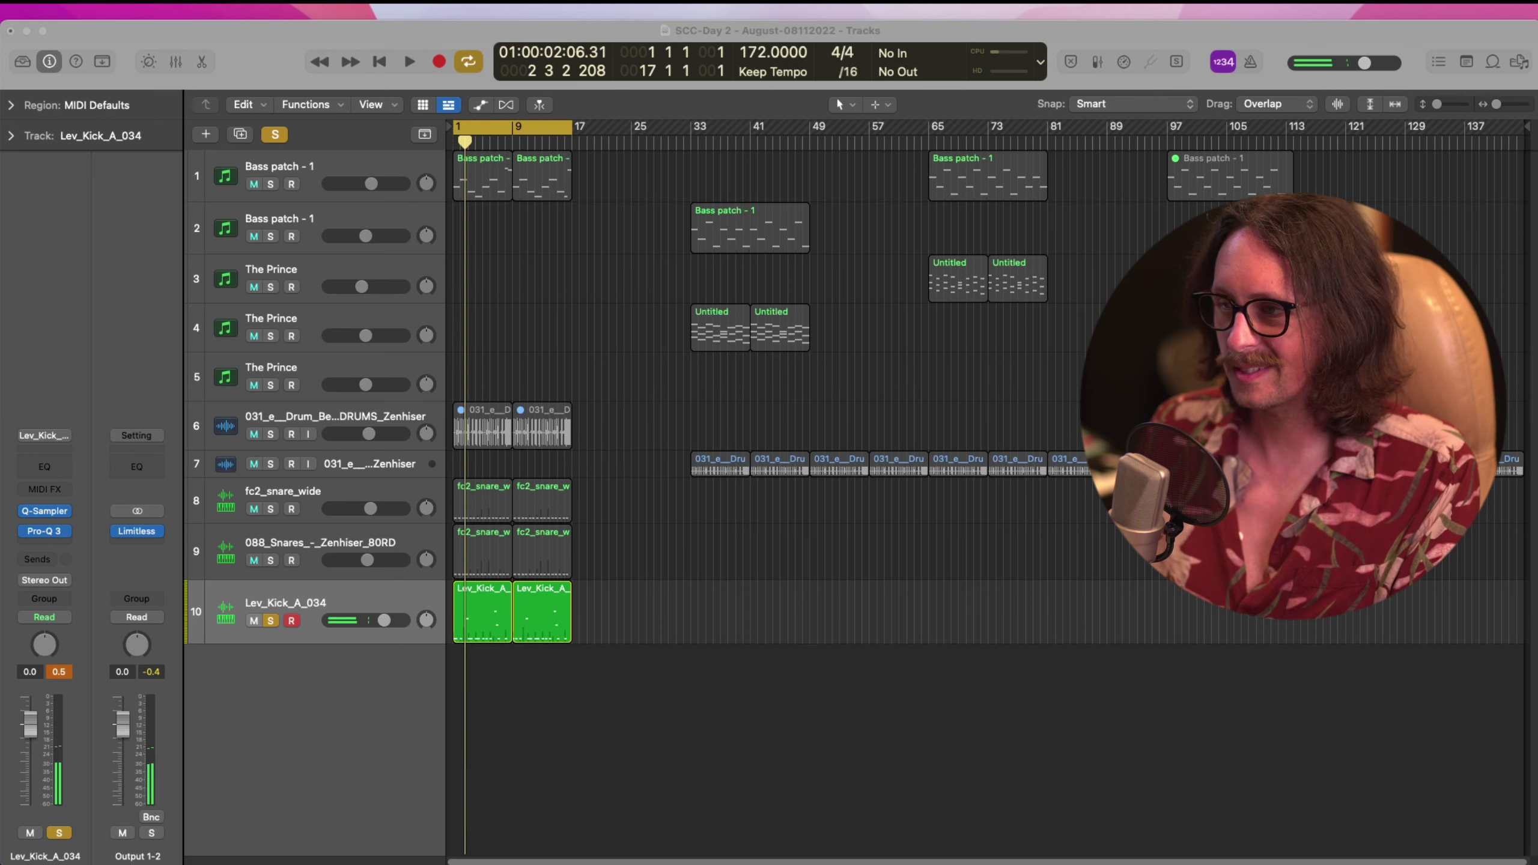
click(646, 800)
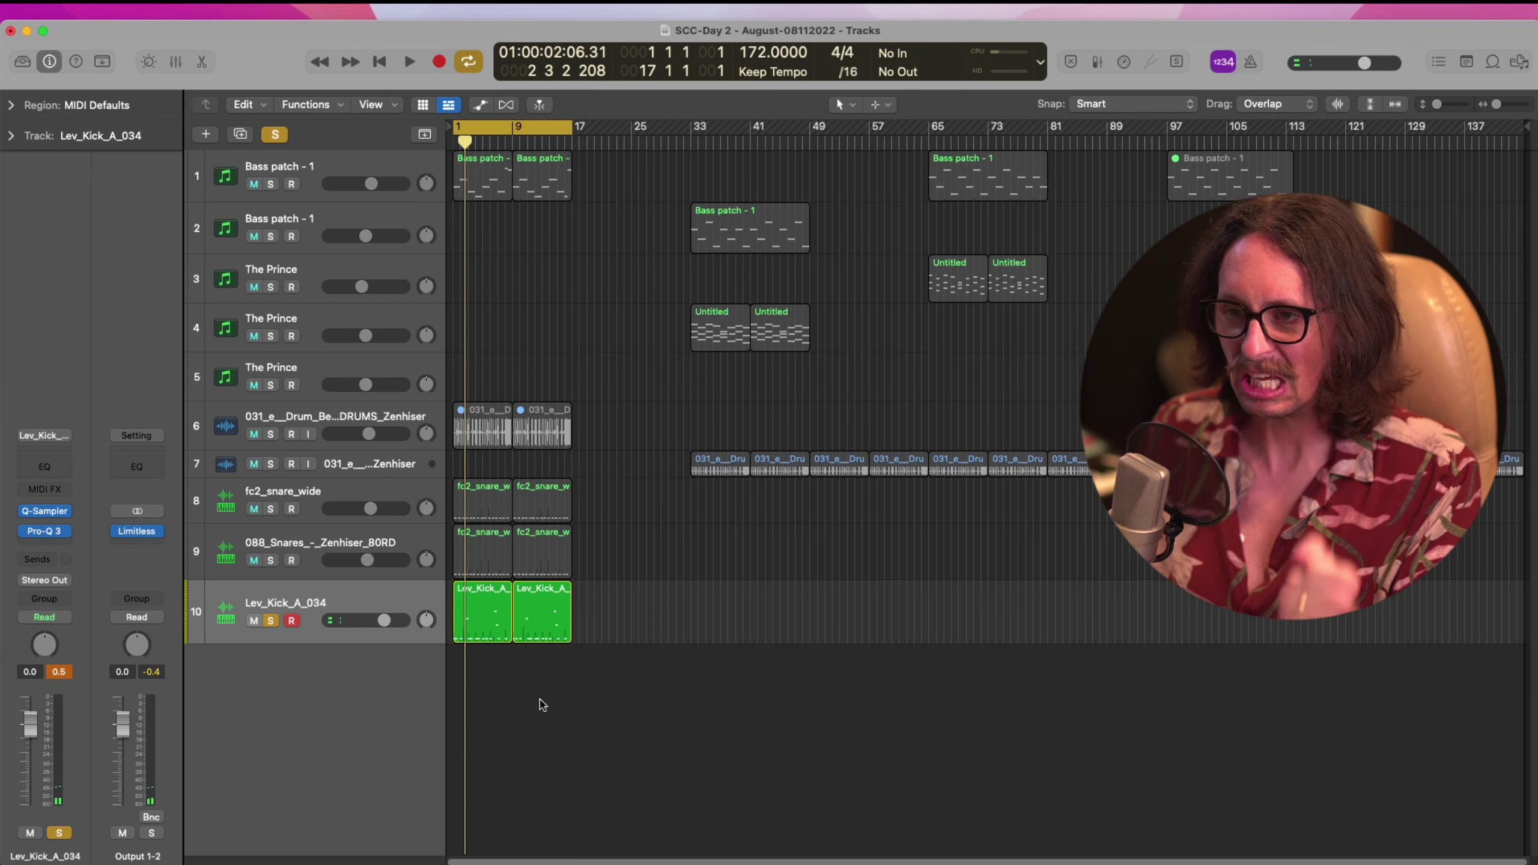
click(49, 532)
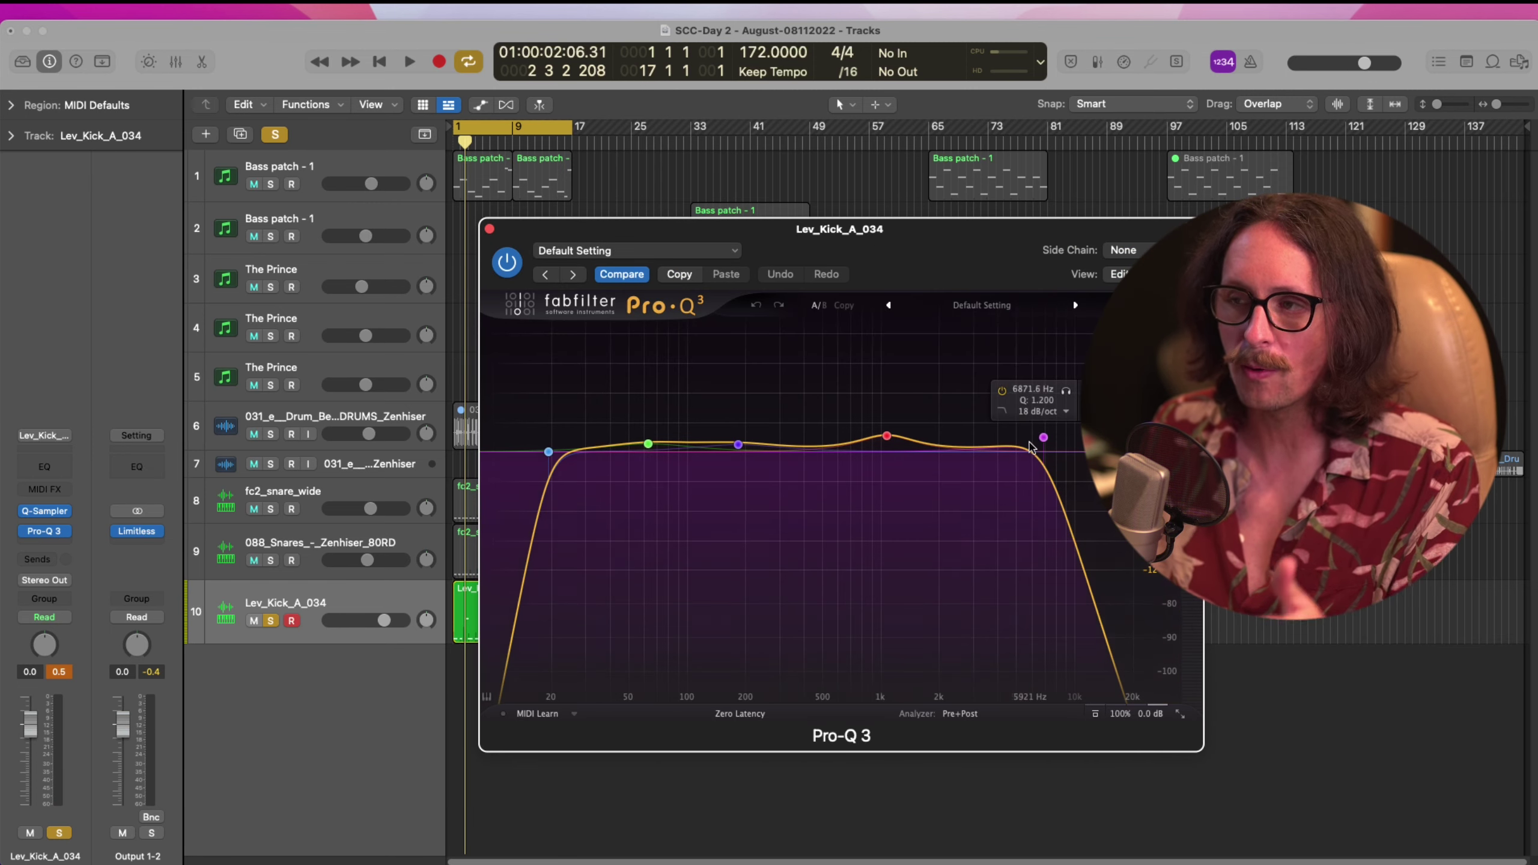
Play the kick while toggling Pro-Q 3 off and on, leave it enabled, and close the EQ window
click(507, 262)
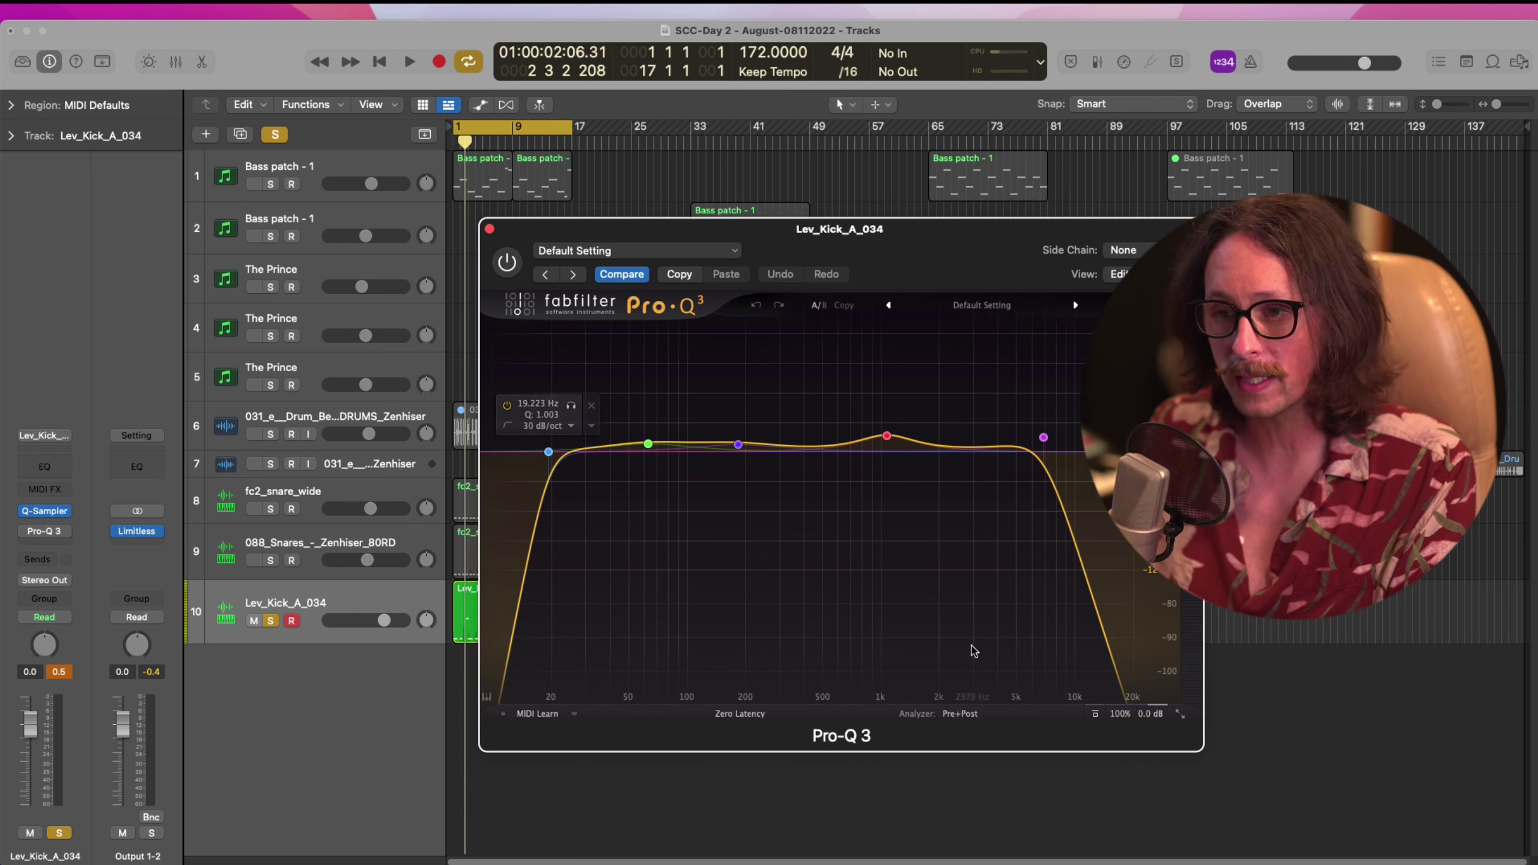
key(super+Tab)
key(super+Tab)
key(space)
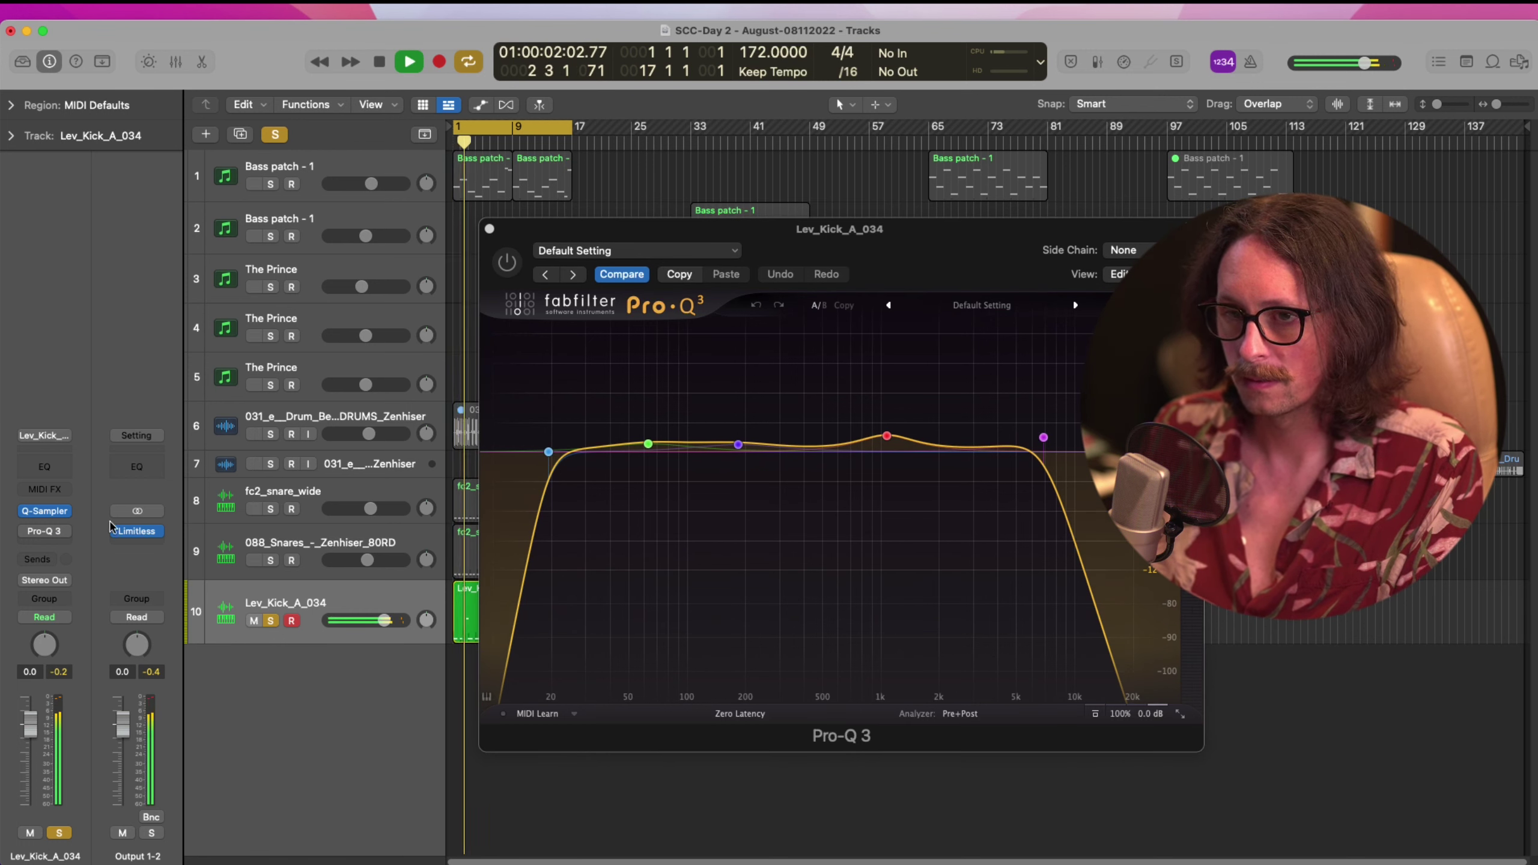
click(24, 531)
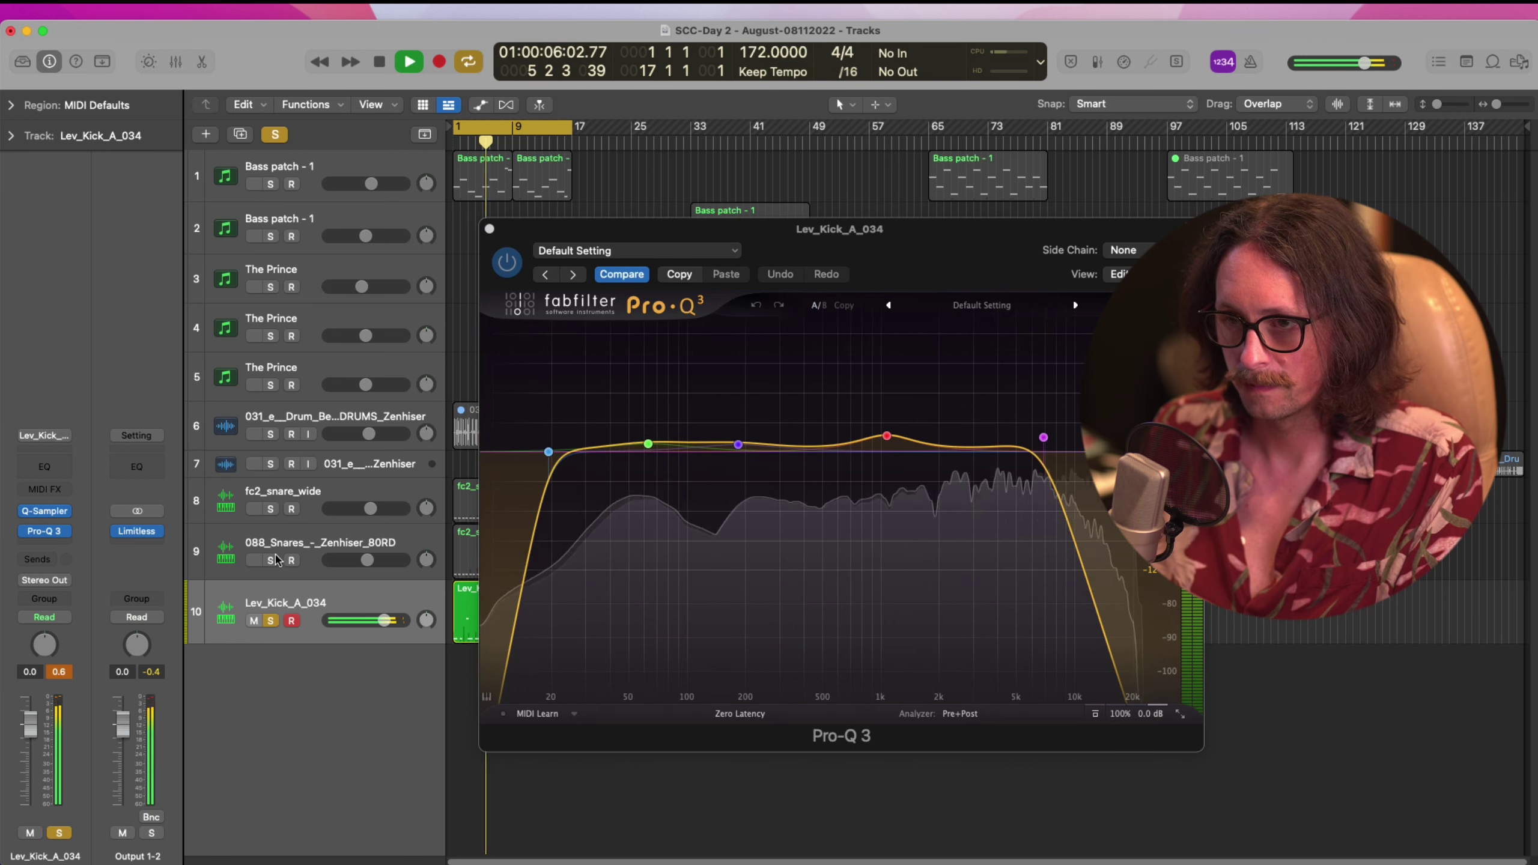
click(25, 531)
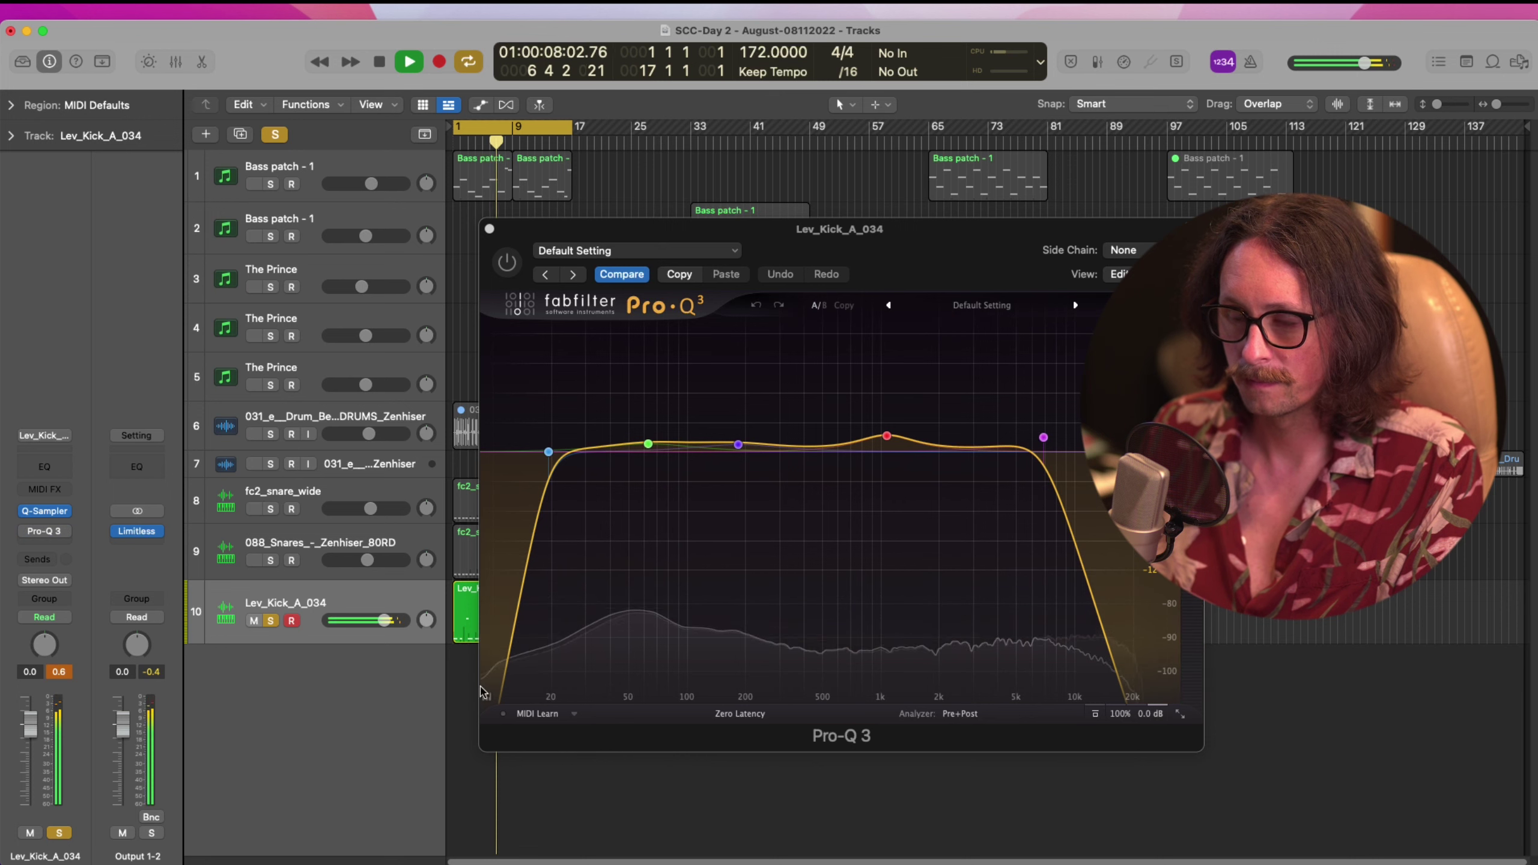
click(25, 531)
key(space)
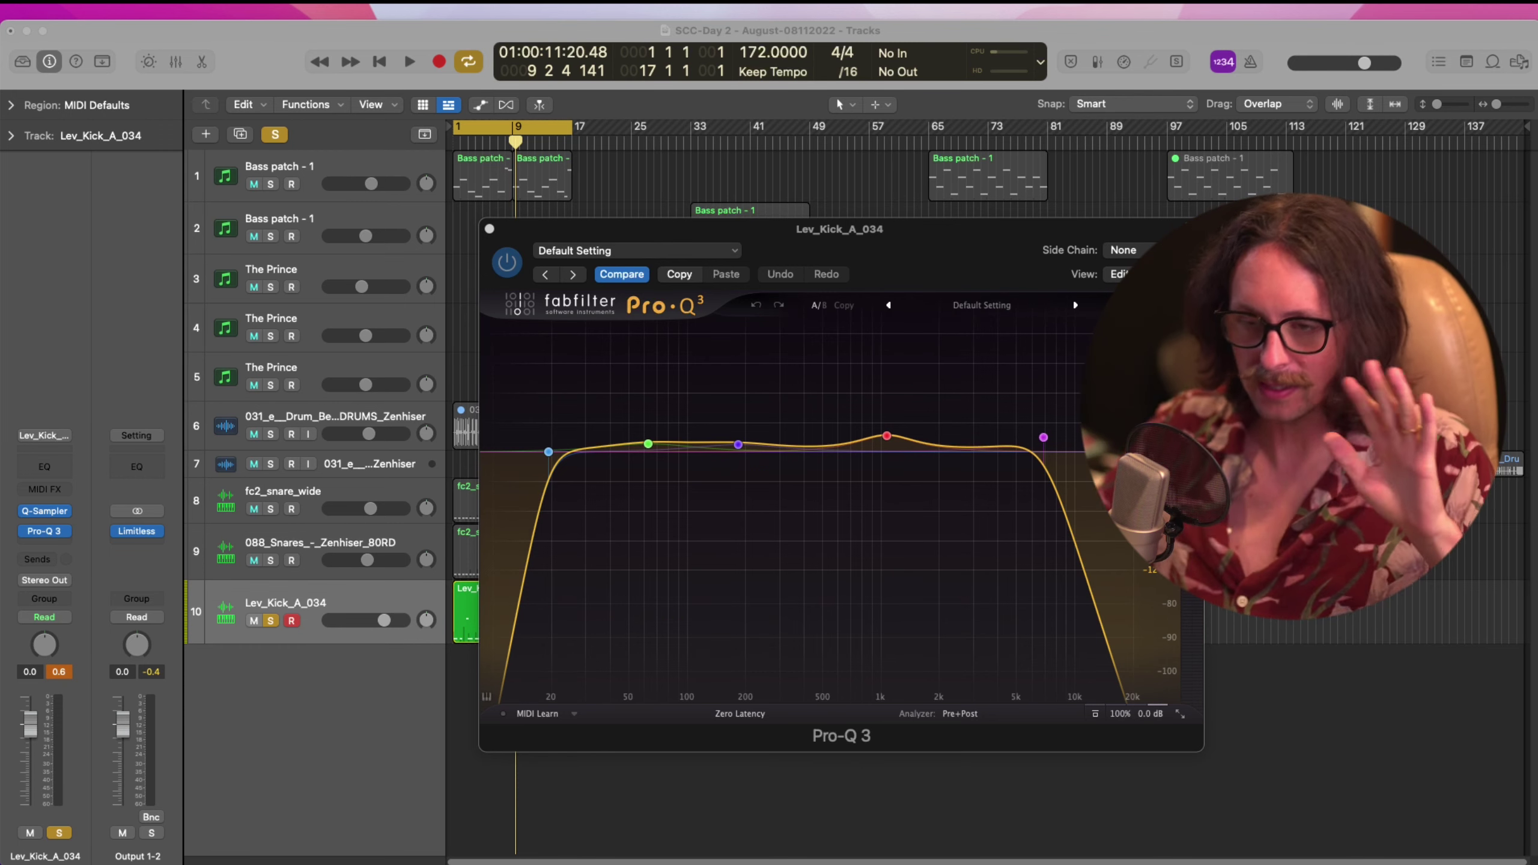
click(630, 858)
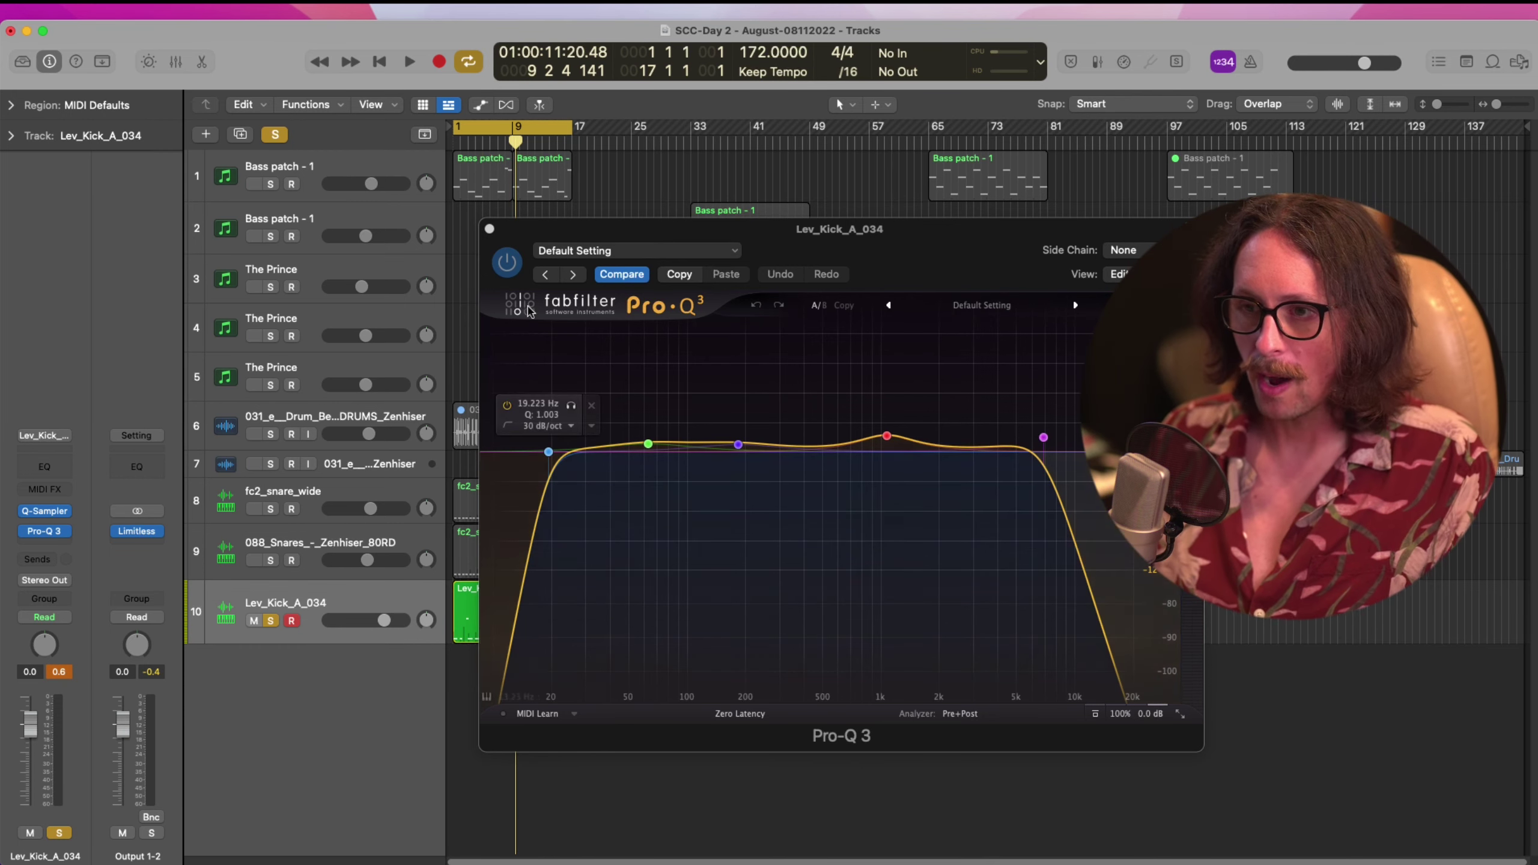
mouse_move(846, 420)
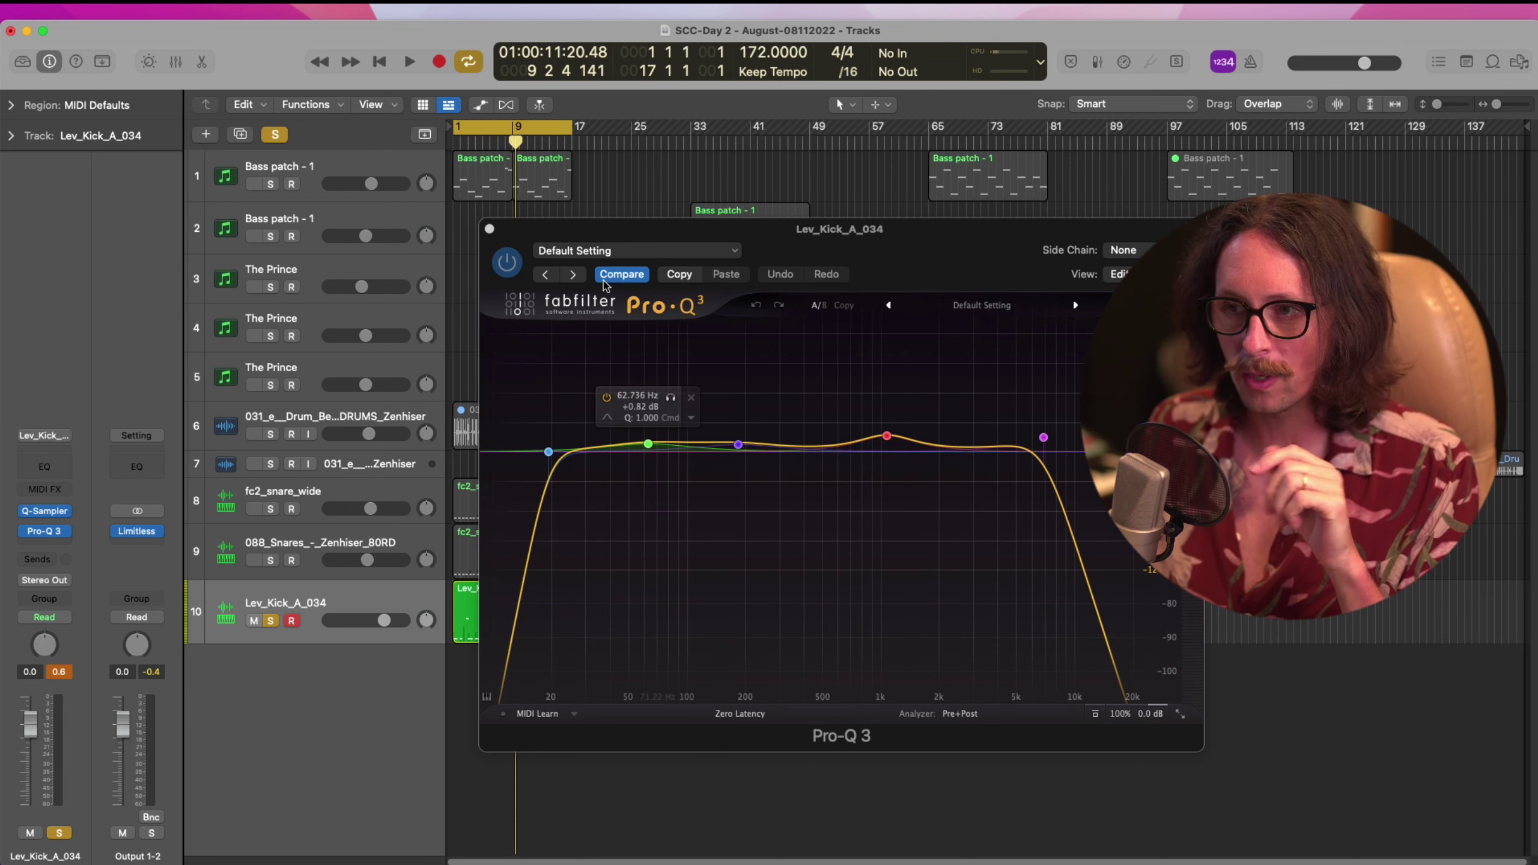
click(489, 230)
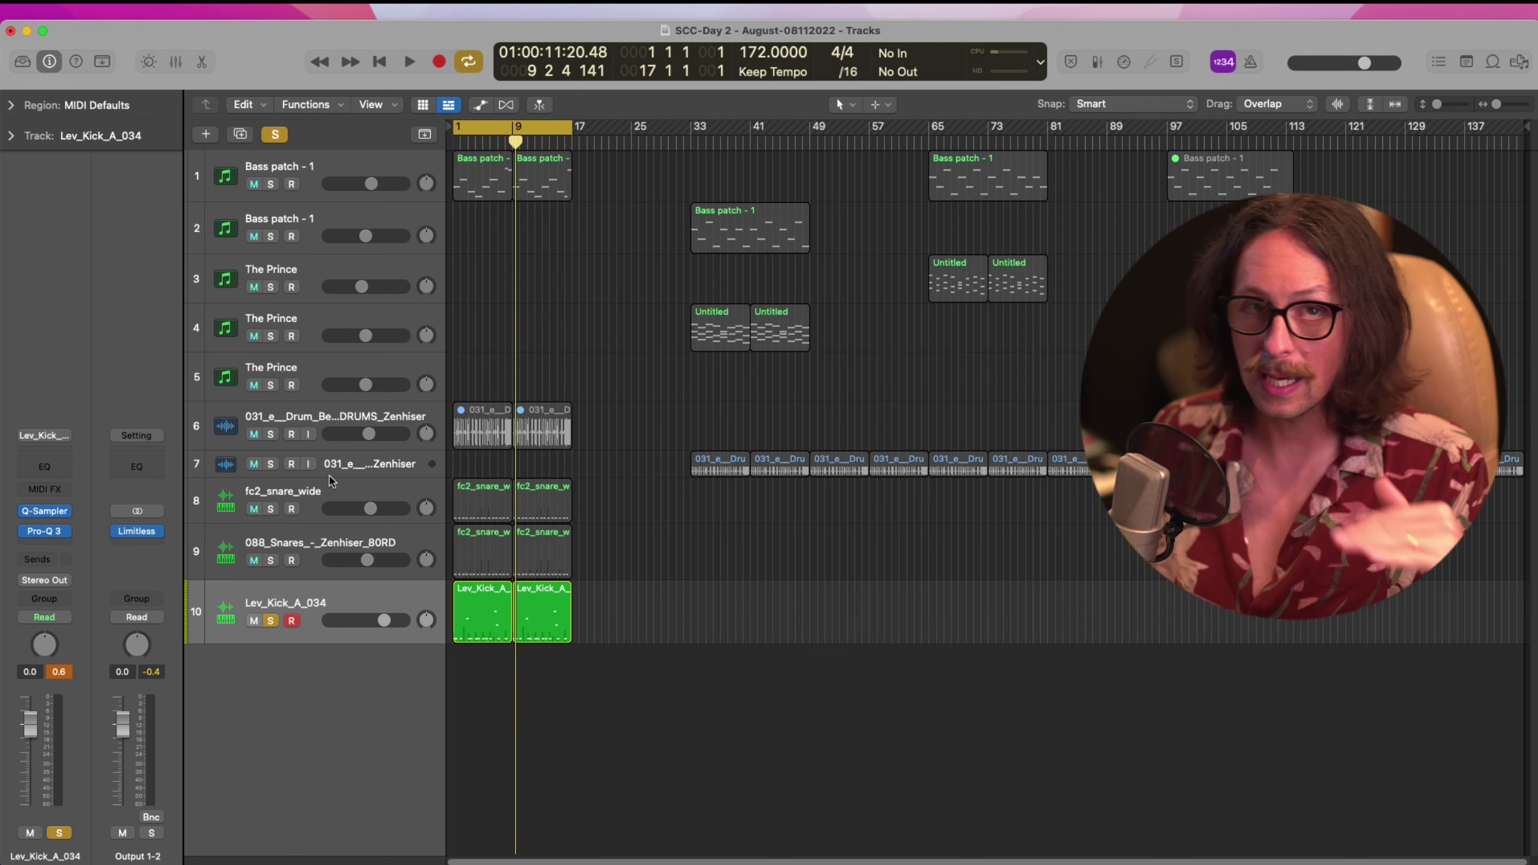
Insert Softube Harmonics Analog Saturation Pro (Stereo) on the kick, after Pro-Q 3
click(347, 599)
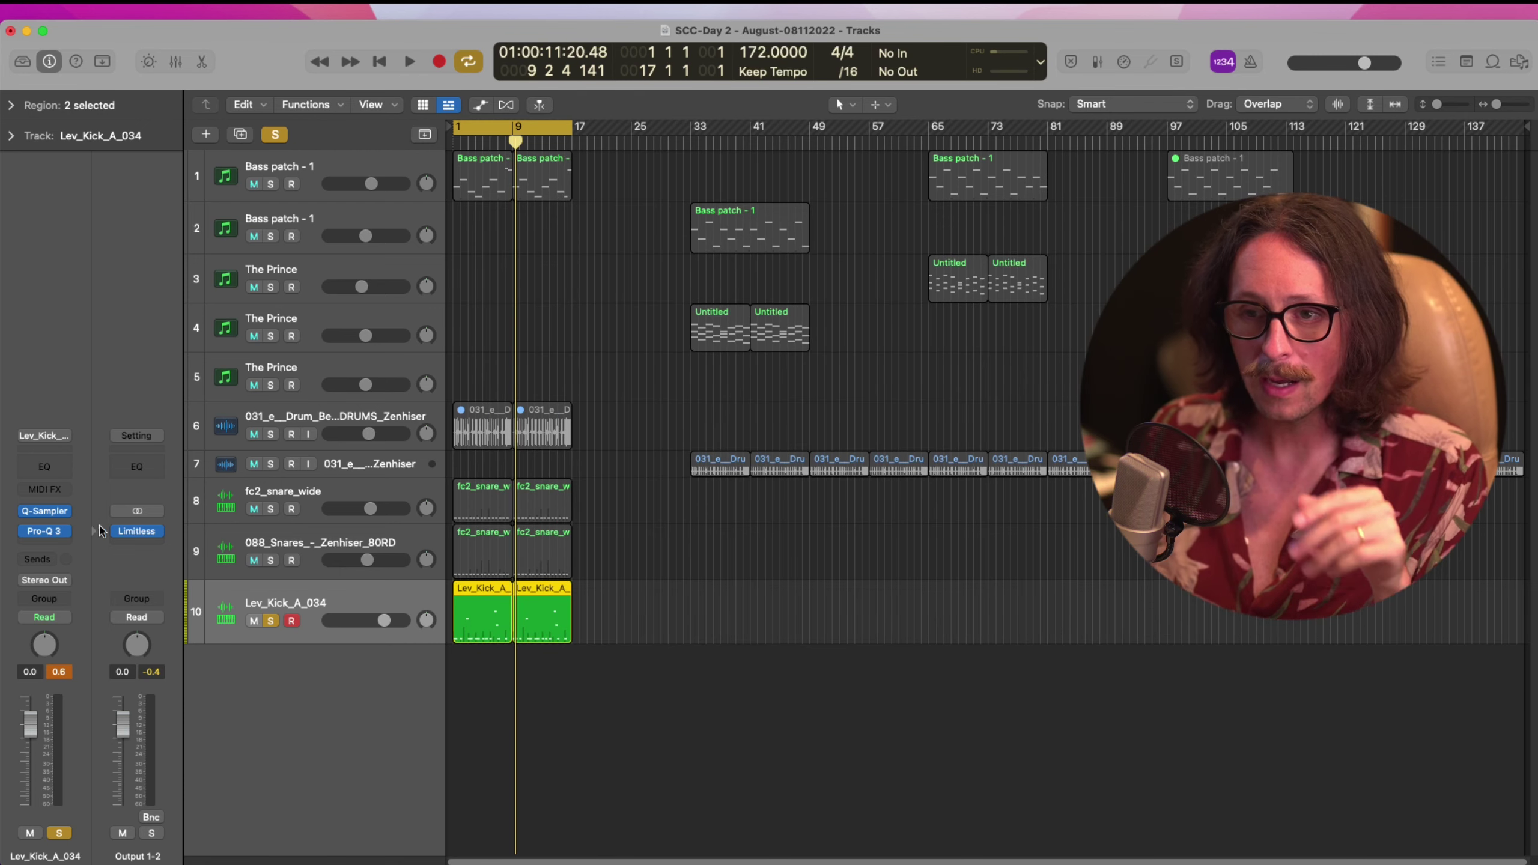
click(64, 533)
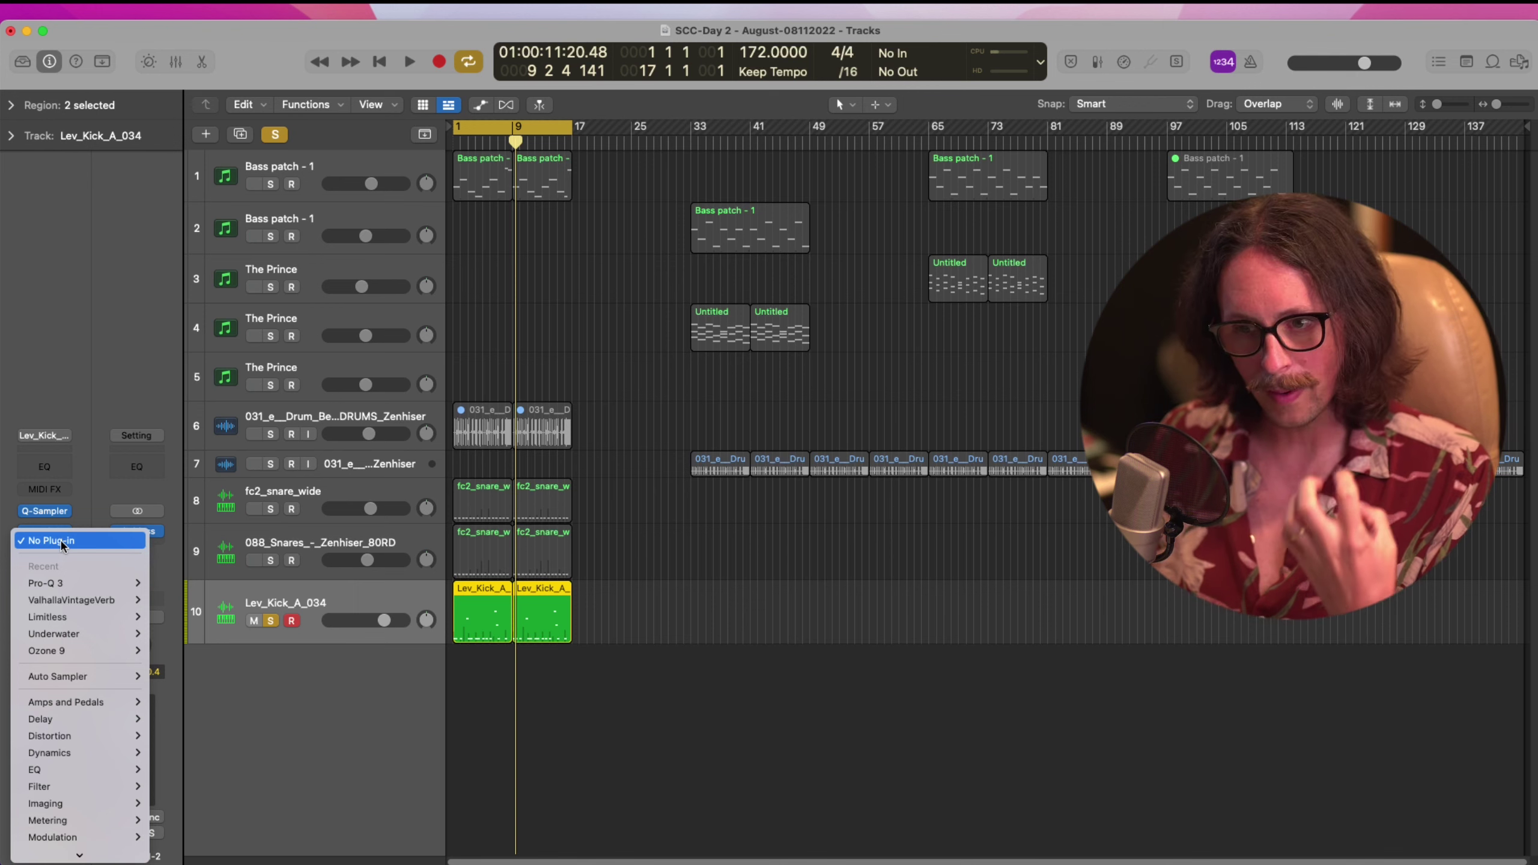
mouse_move(85, 855)
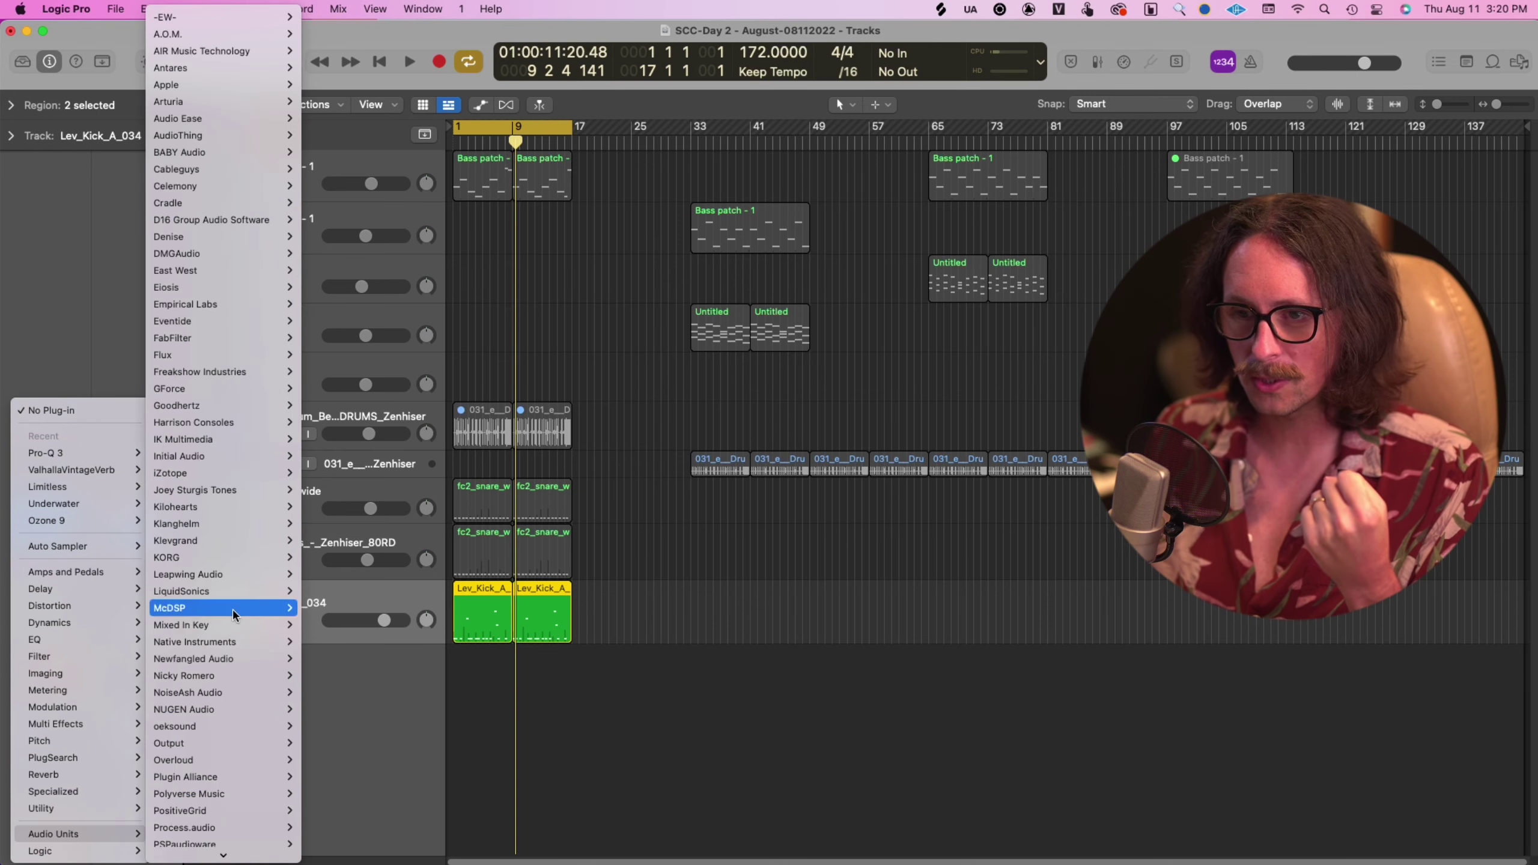
scroll(214, 635, down, 5)
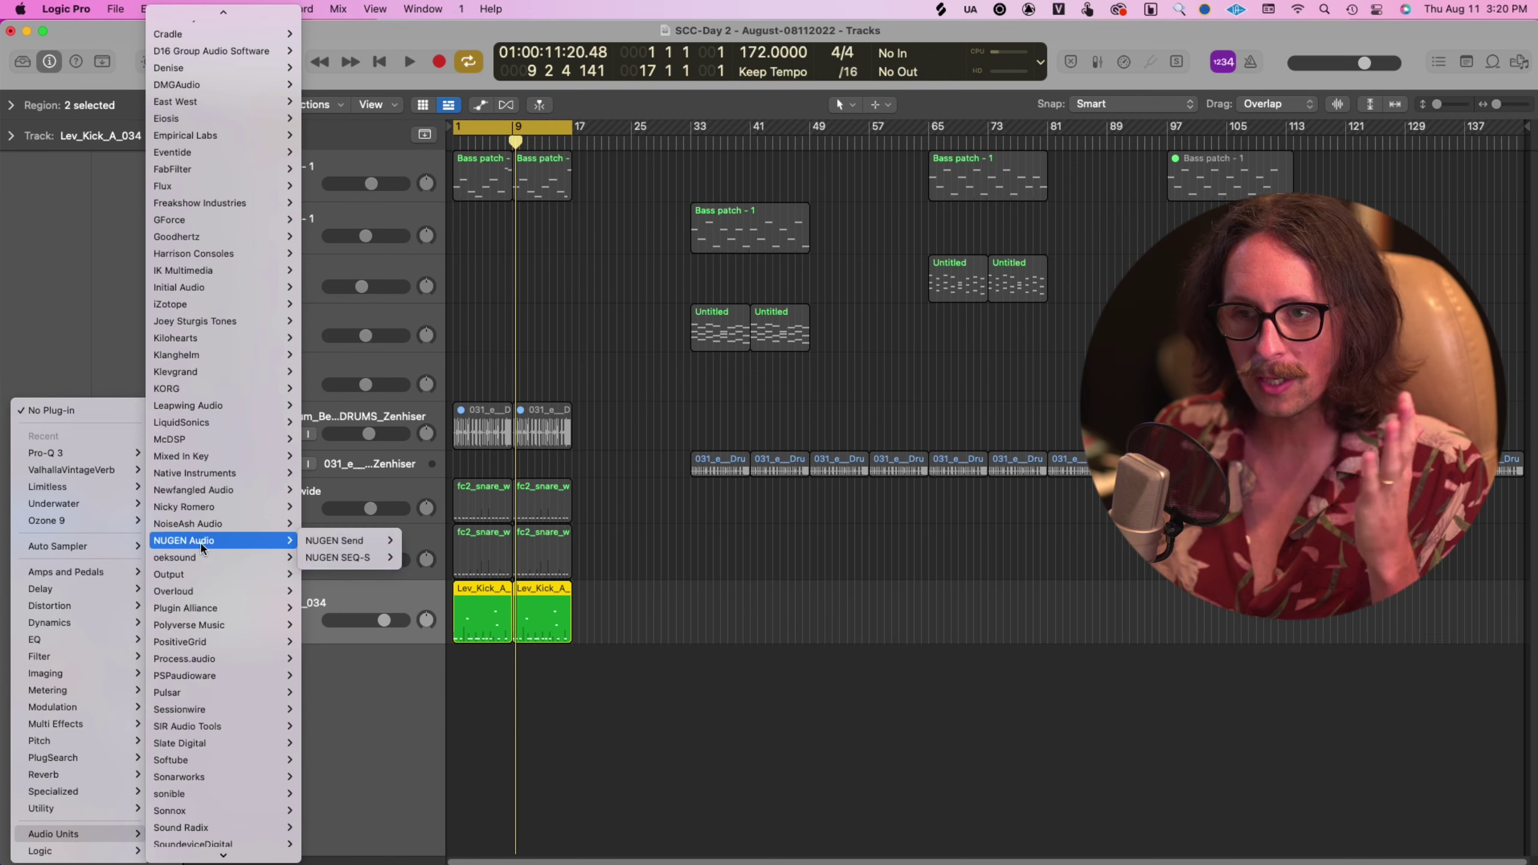
mouse_move(207, 506)
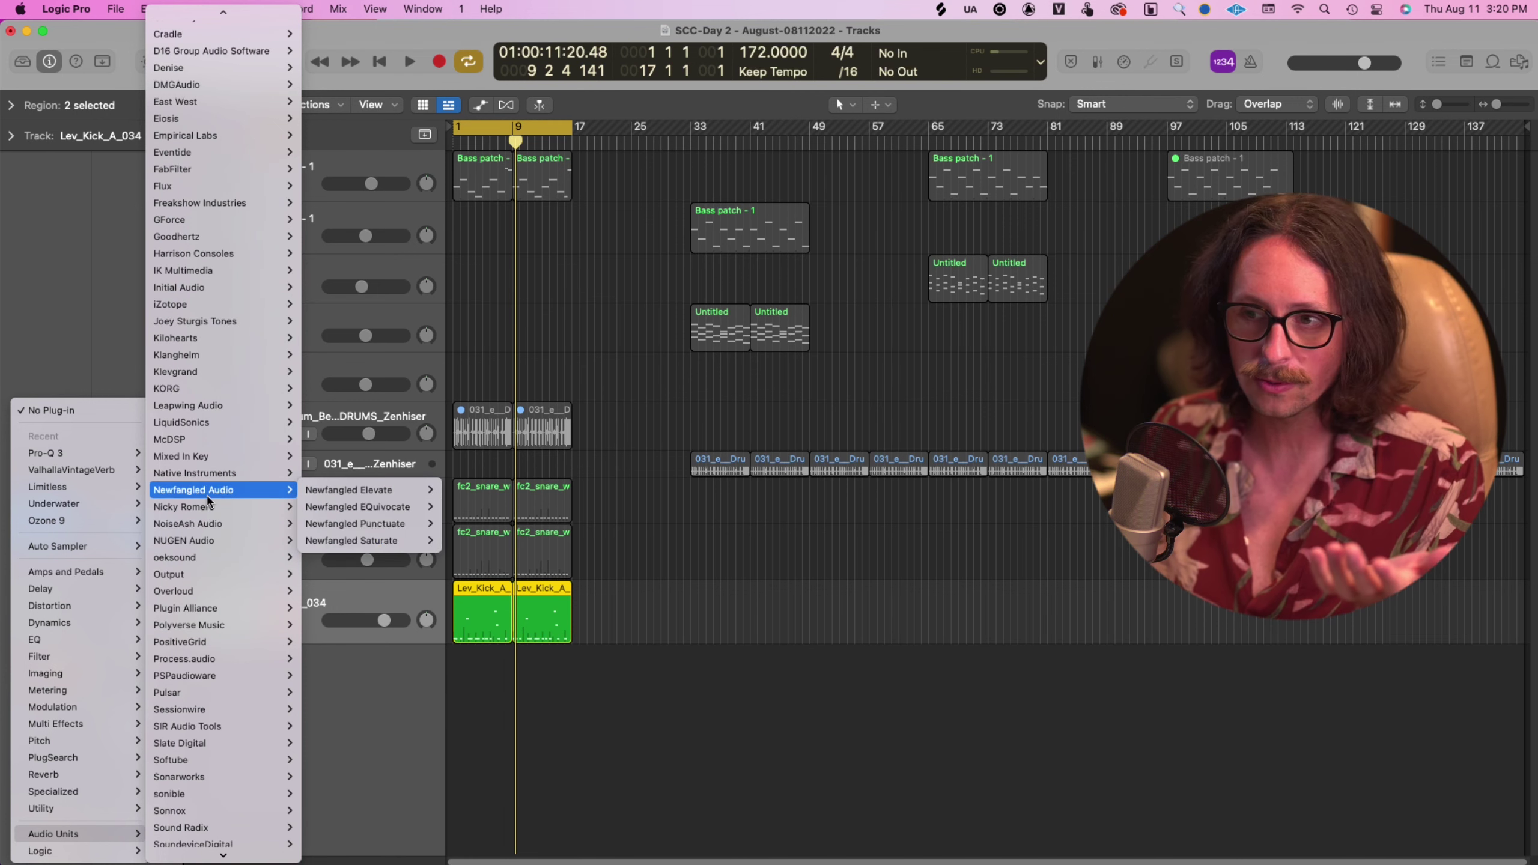
mouse_move(399, 546)
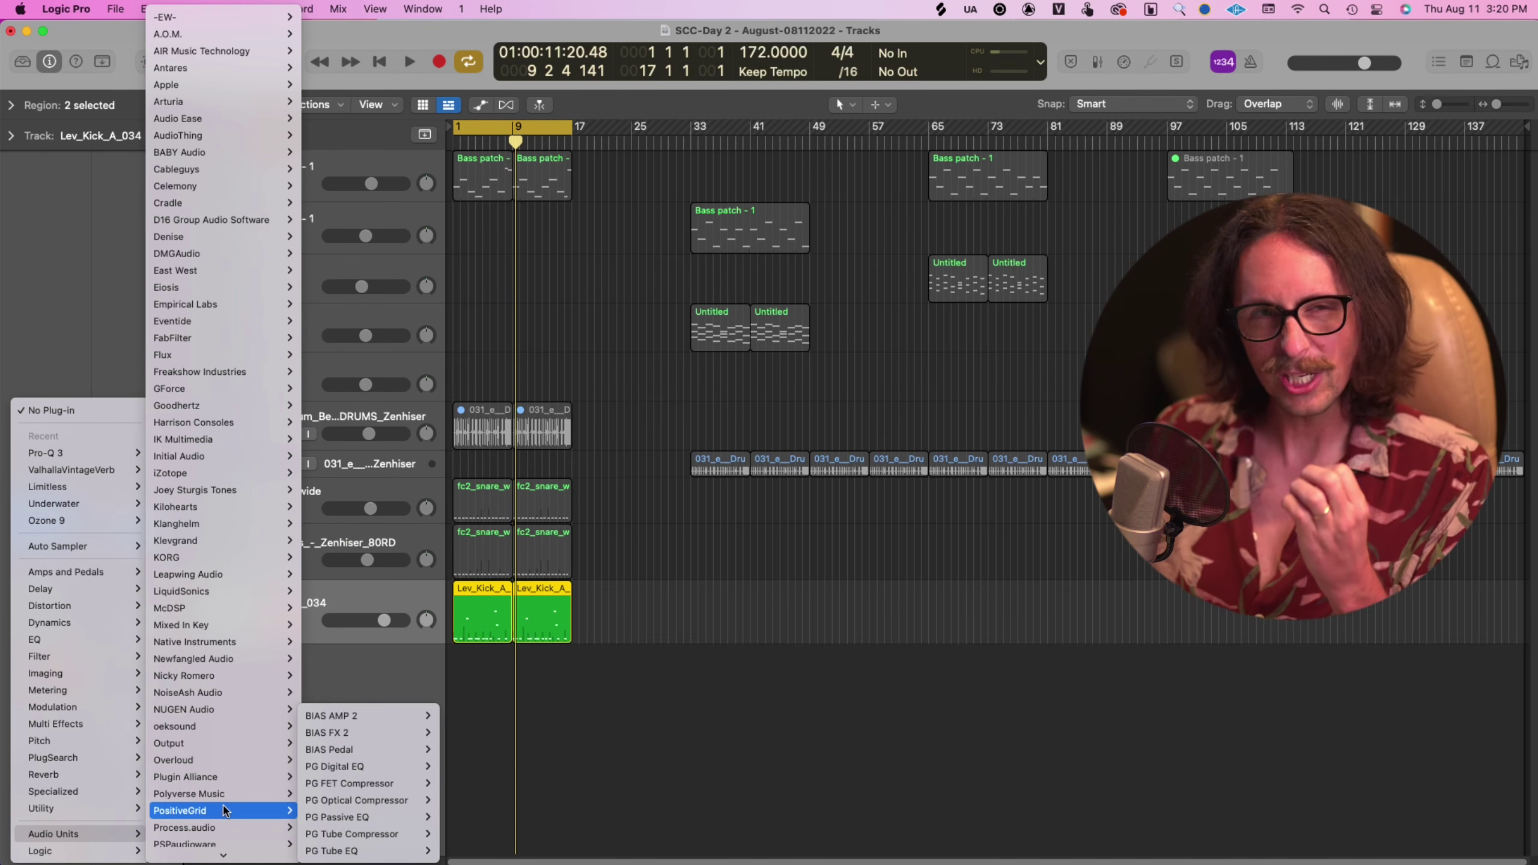
mouse_move(222, 797)
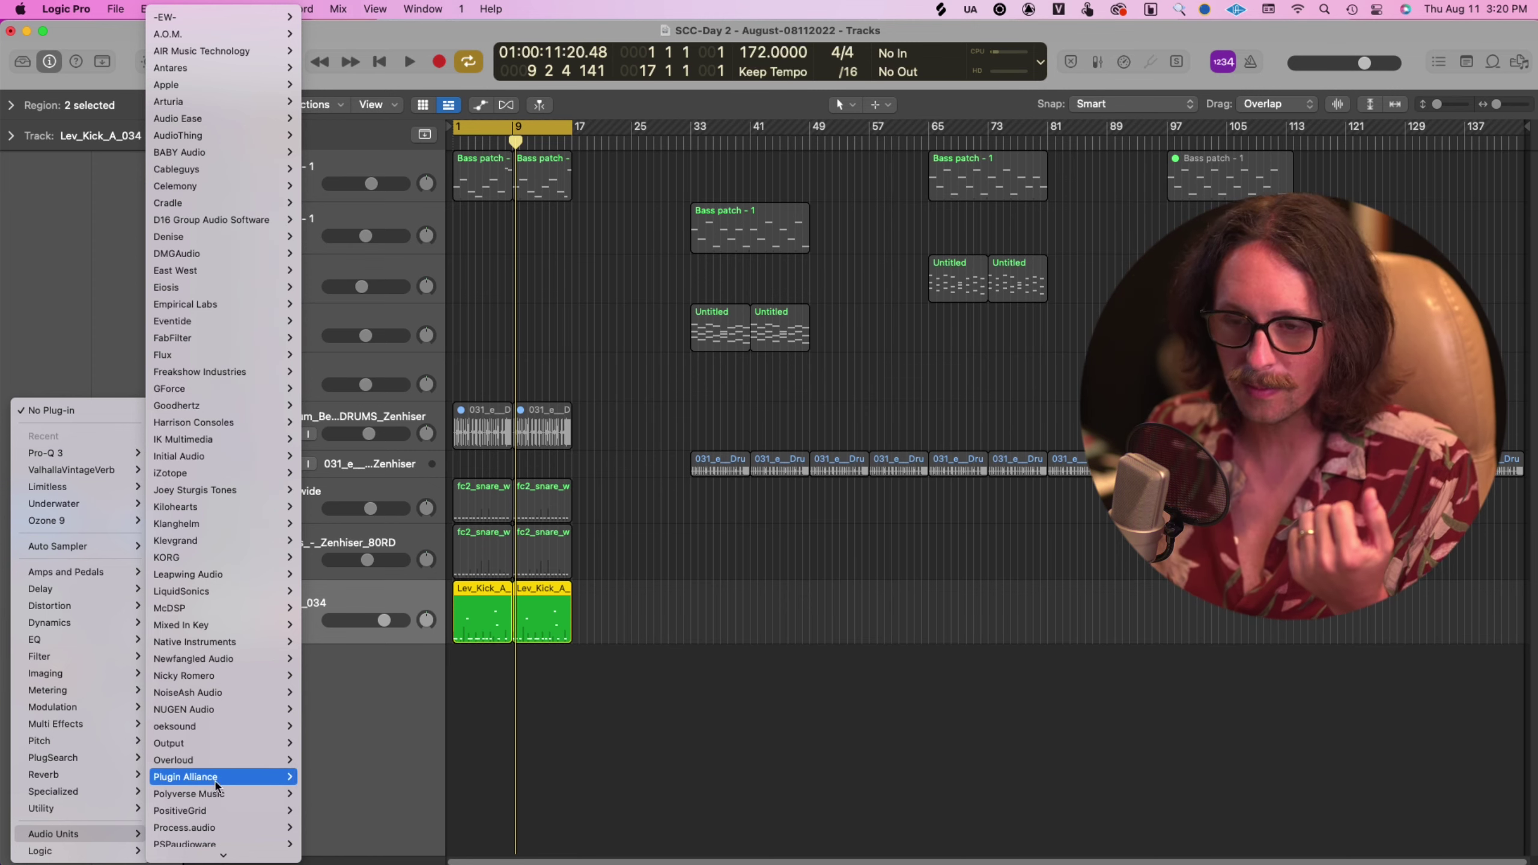
scroll(227, 660, down, 5)
mouse_move(227, 659)
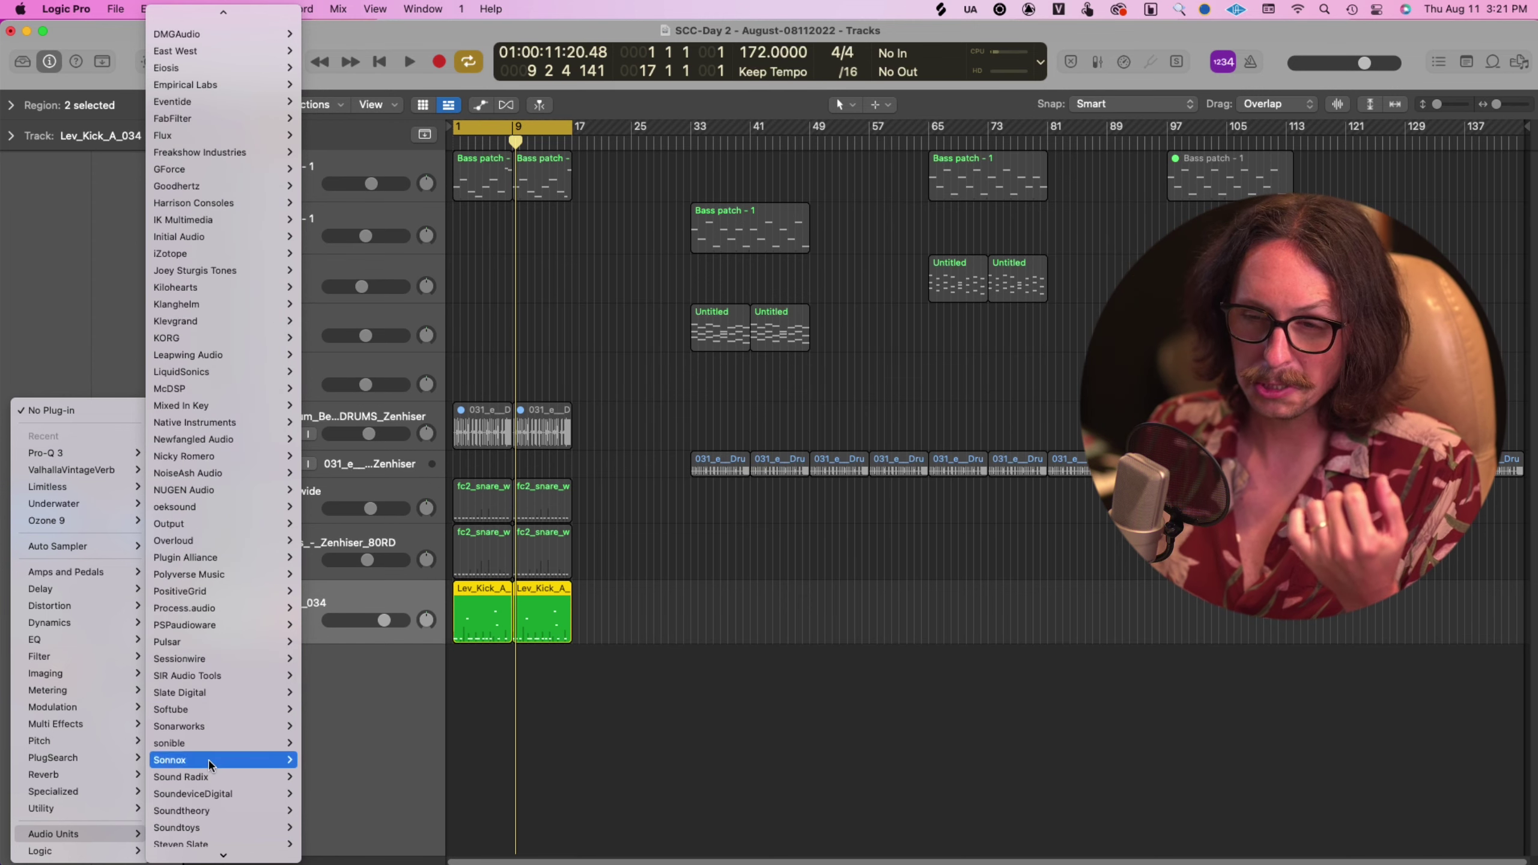
mouse_move(232, 706)
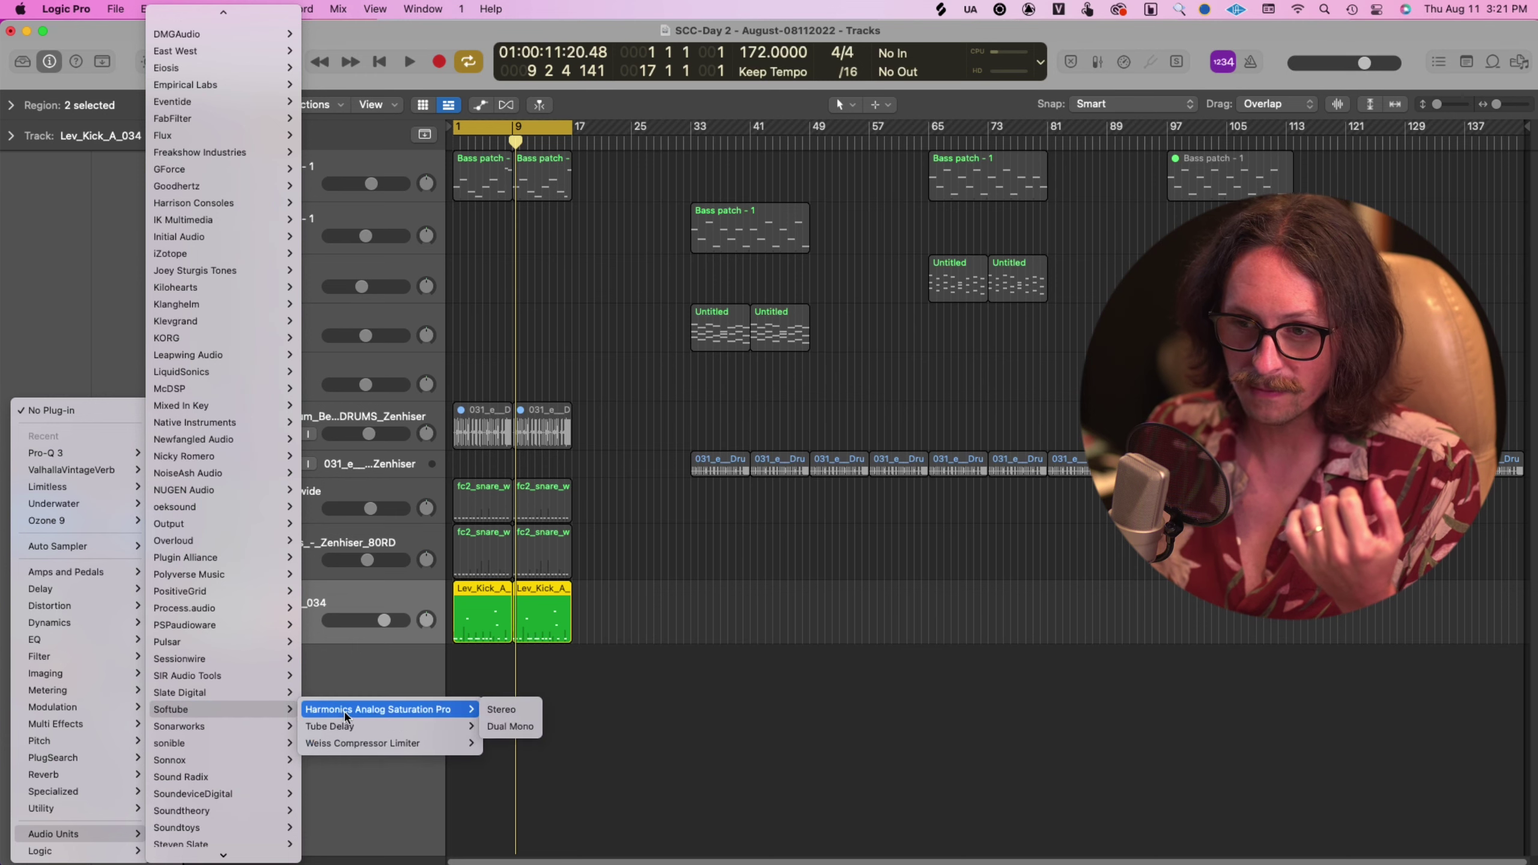
click(400, 715)
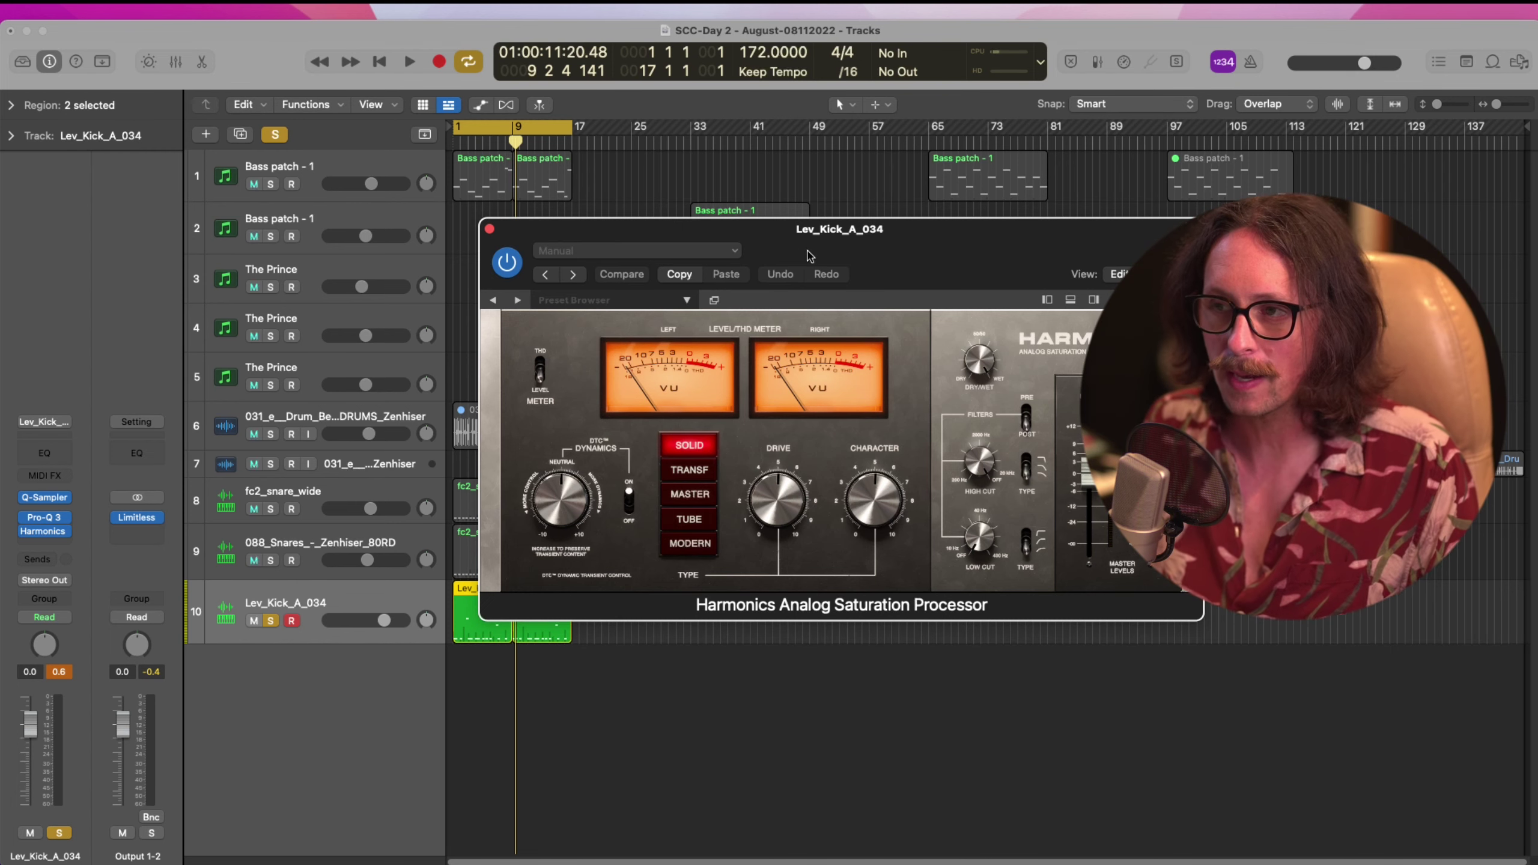
Set Harmonics to Modern drive, lower Dynamics to -4.3, and bring Output to -1 dB
drag(807, 252, 697, 205)
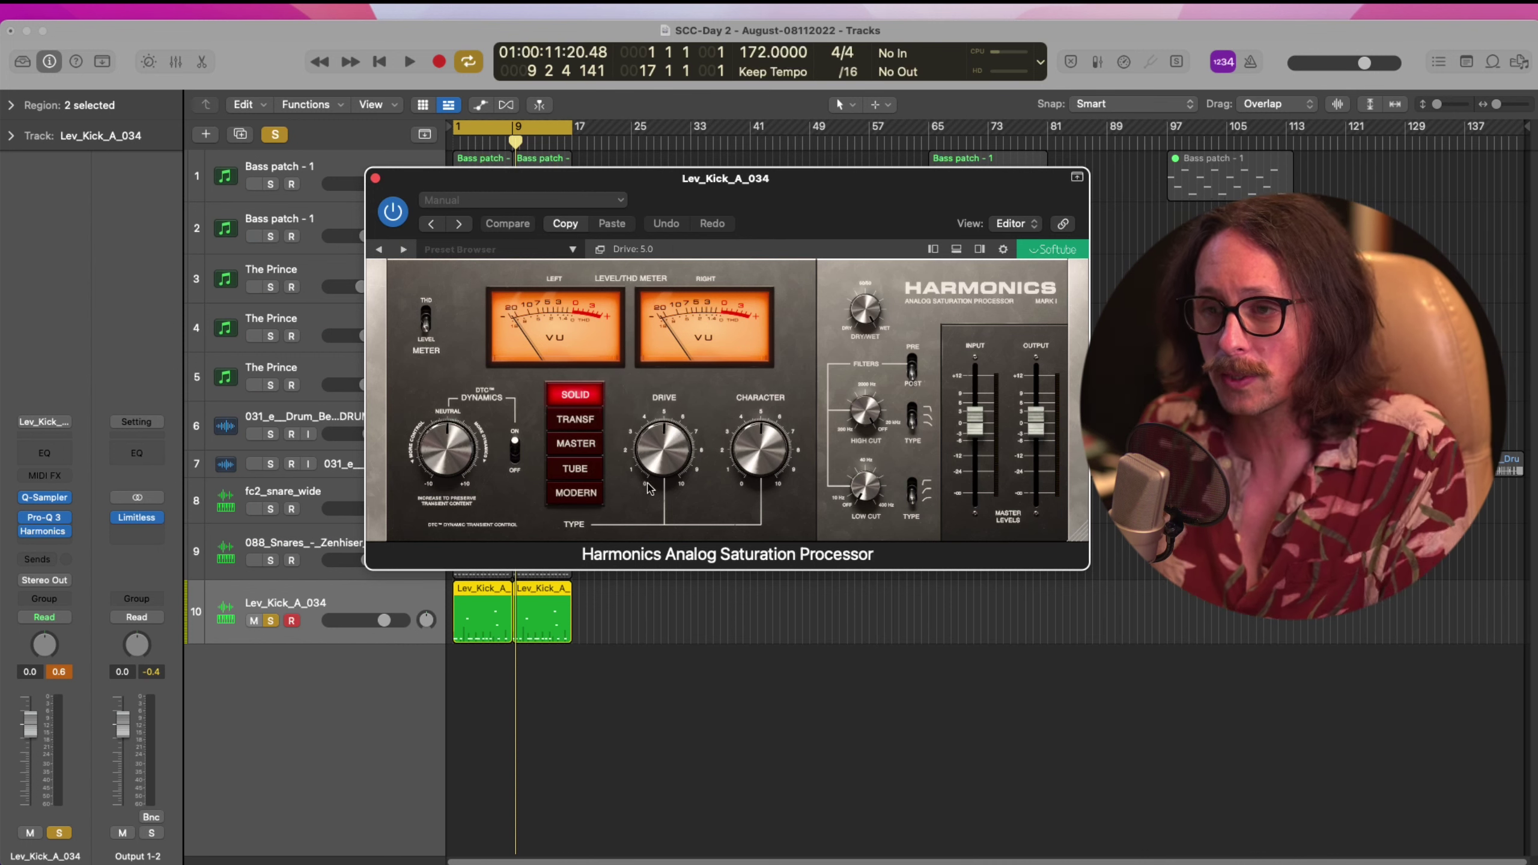
click(585, 495)
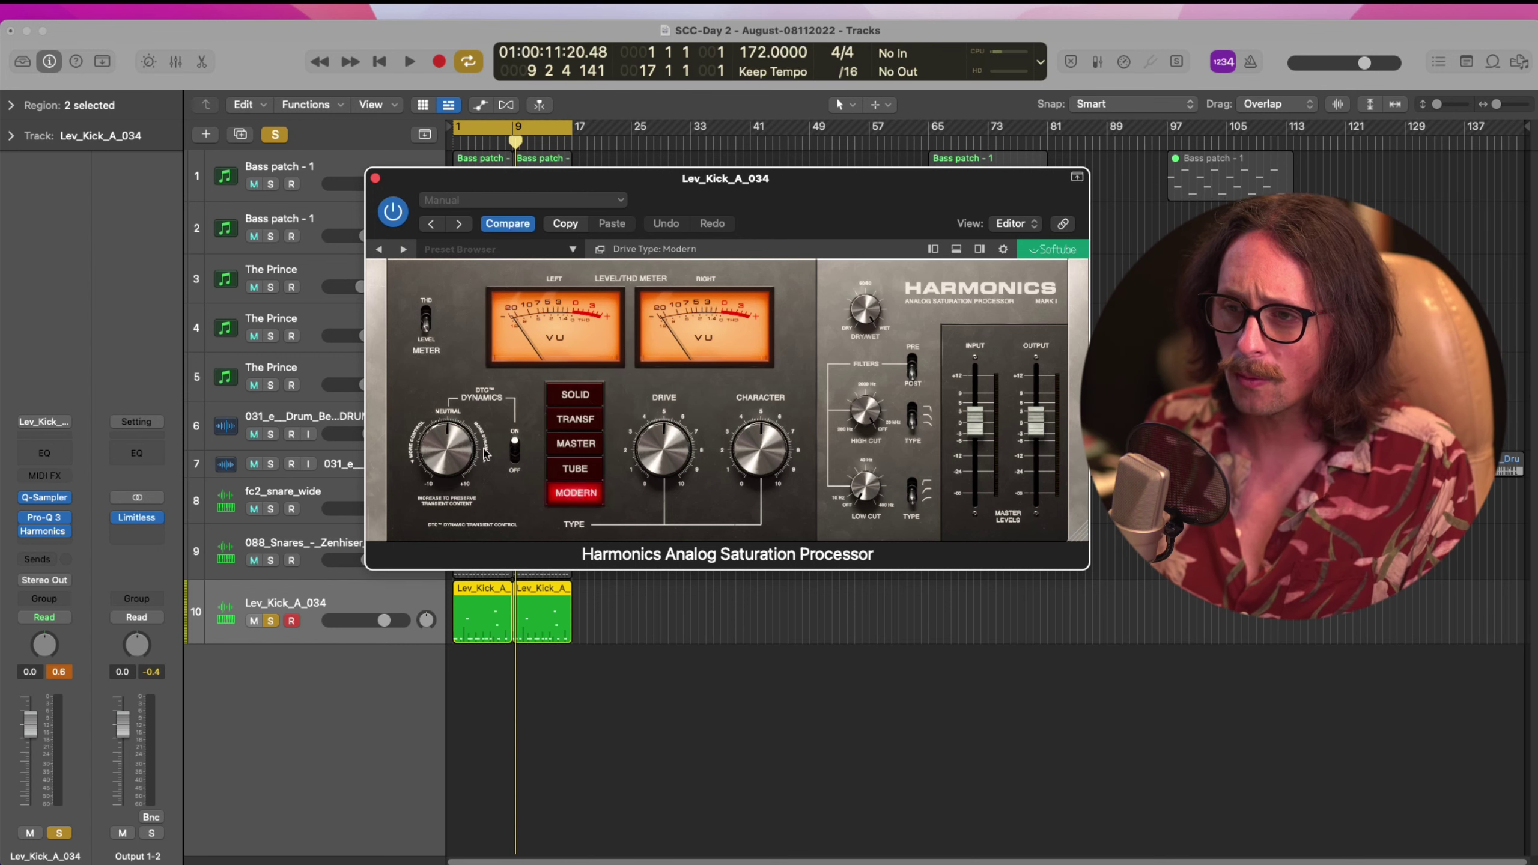
drag(445, 459, 443, 485)
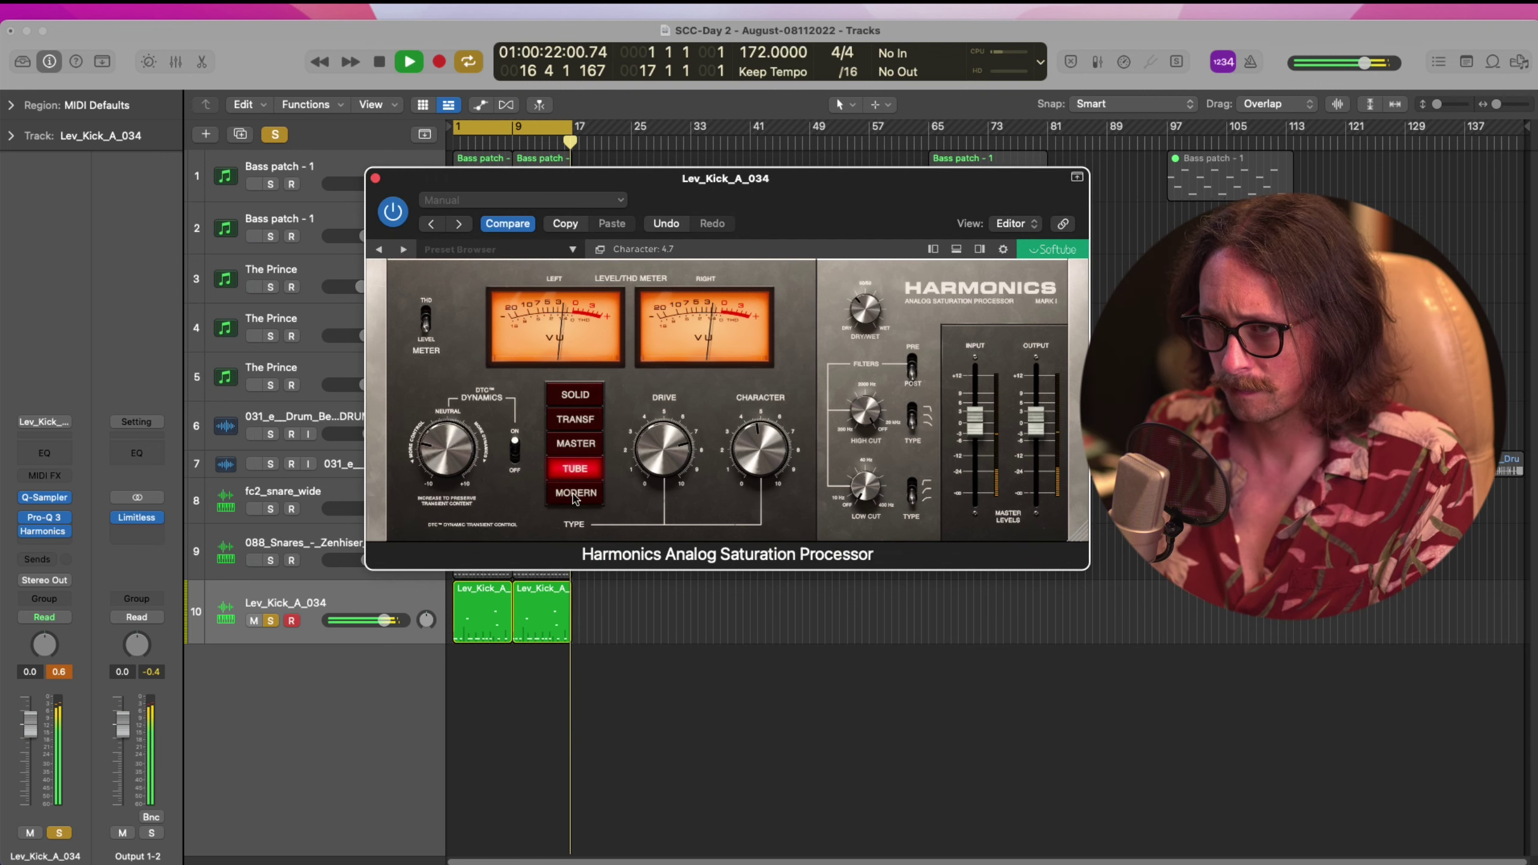
click(585, 495)
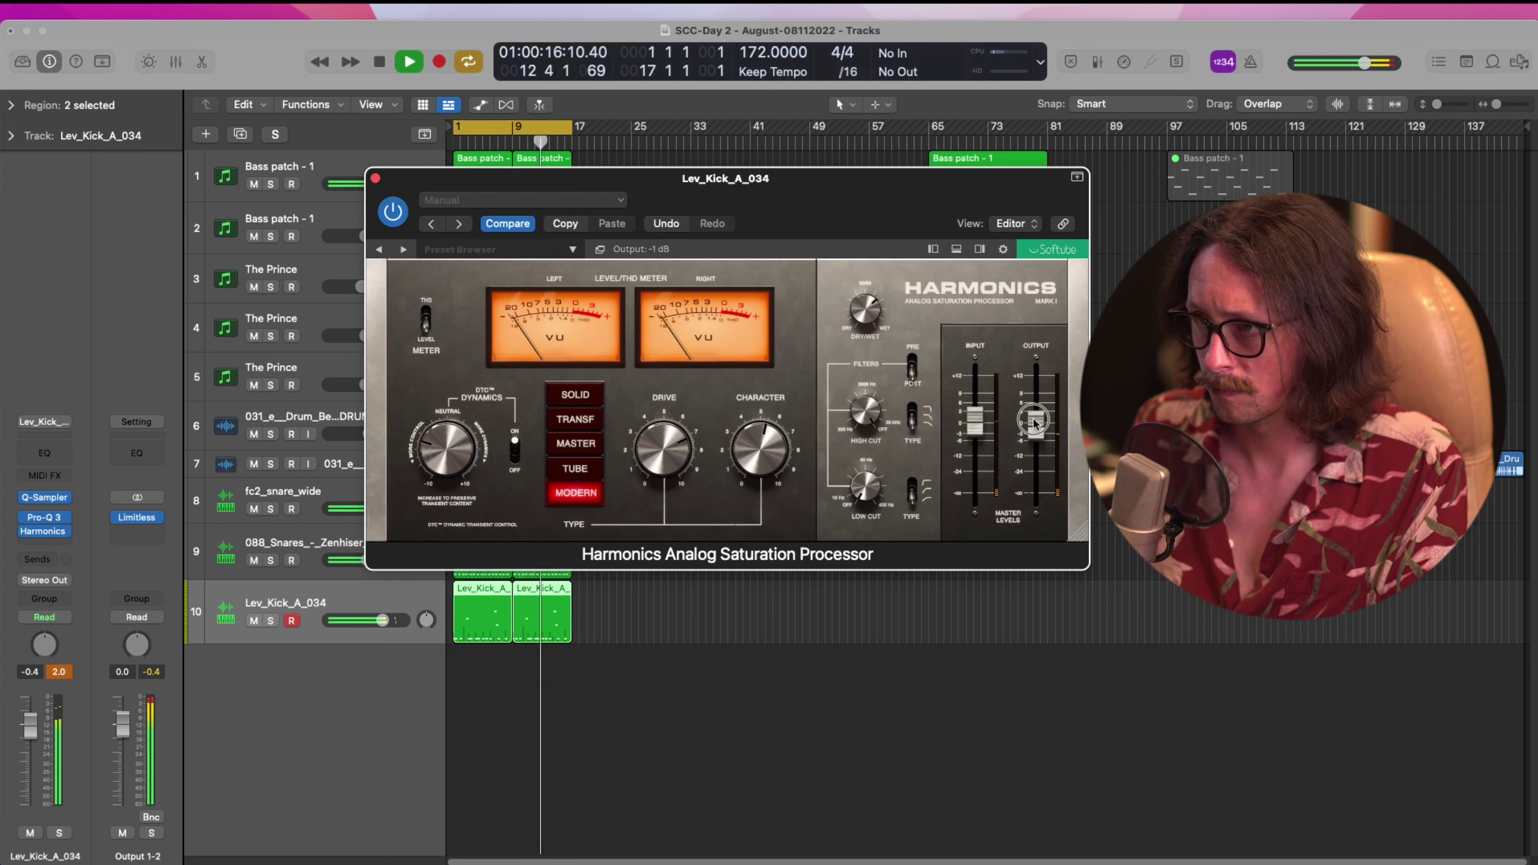
drag(1033, 419, 1033, 422)
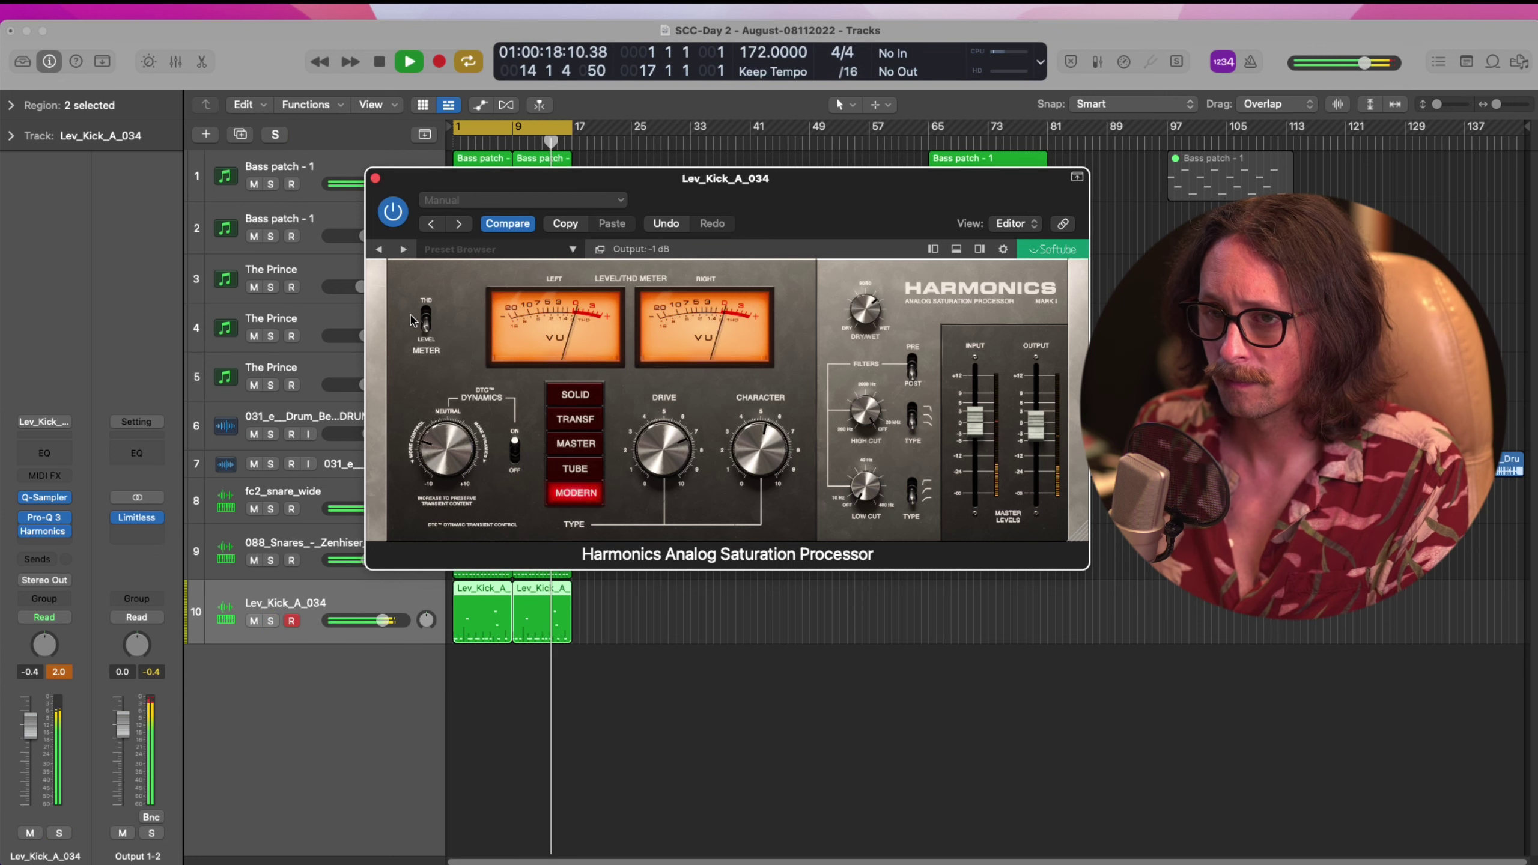
Close the saturation window and stop playback
click(375, 178)
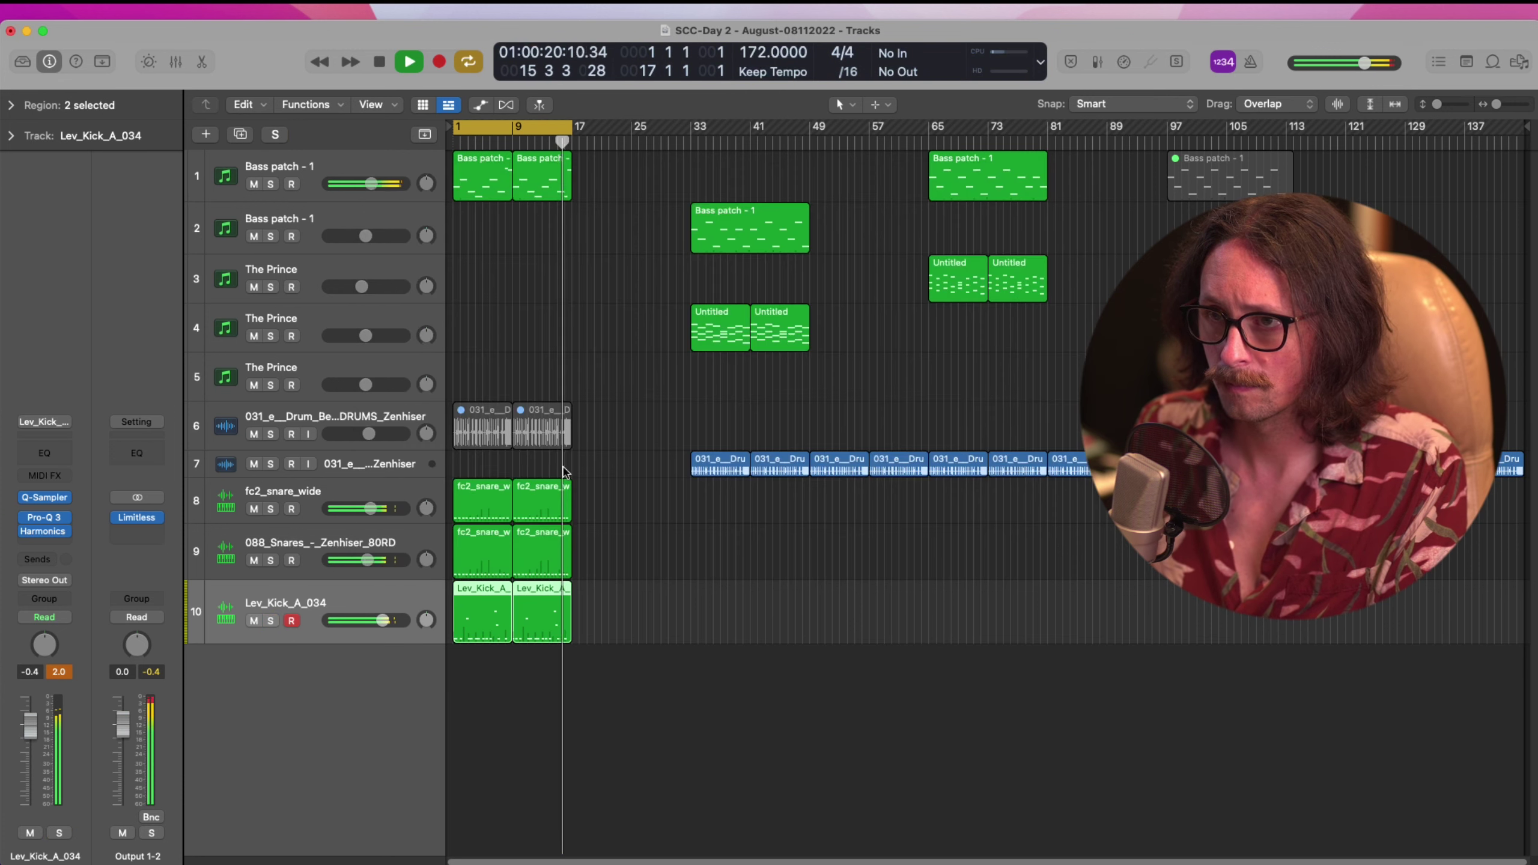
key(space)
key(super+Tab)
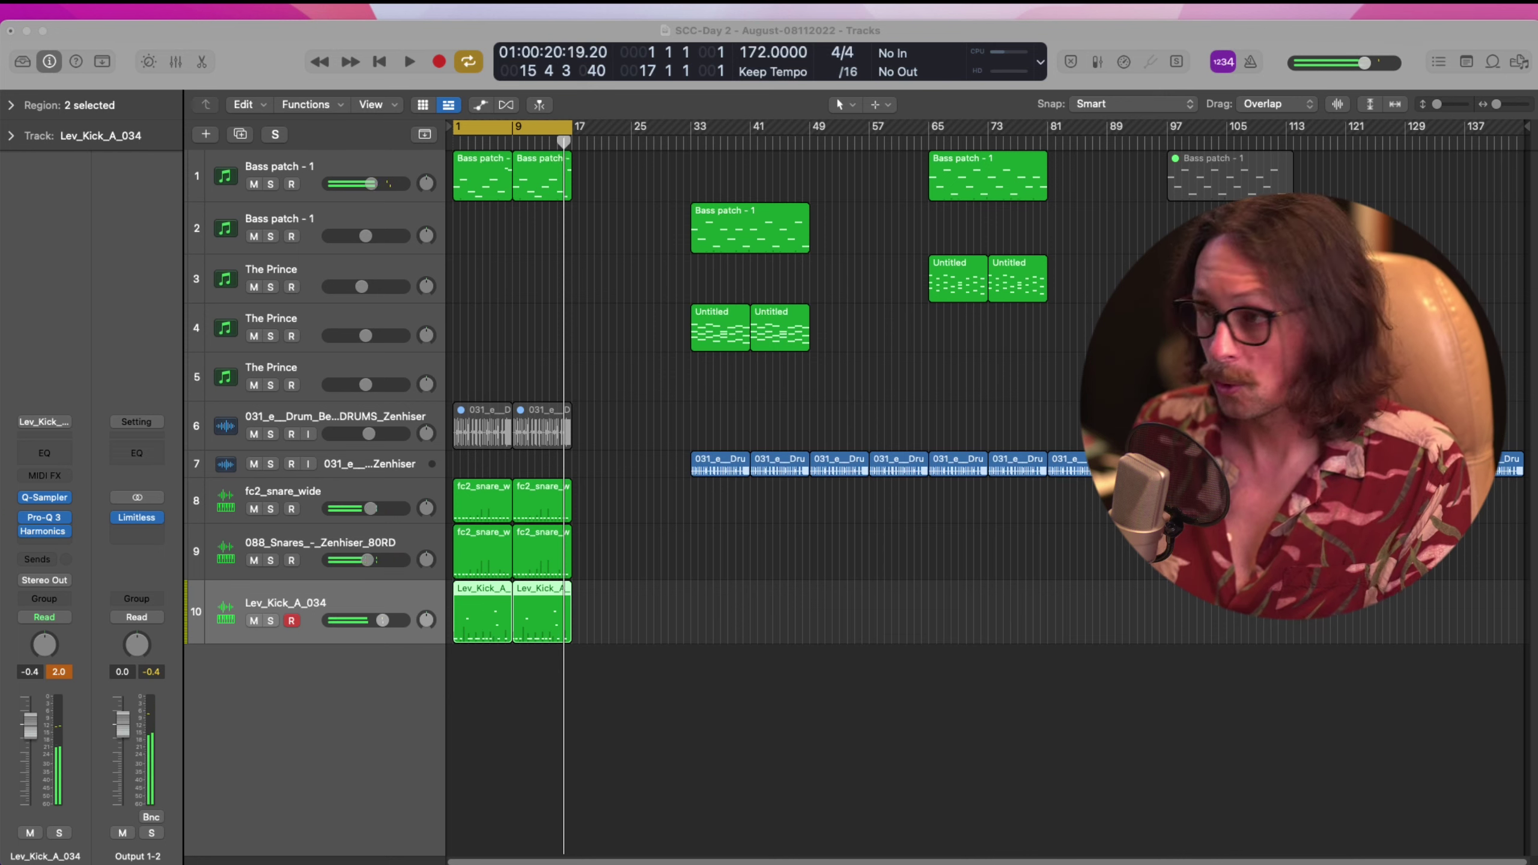
key(super+Tab)
Lower the attack on Bass patch - 1's Generate synth, audition it, then close the synth
click(343, 162)
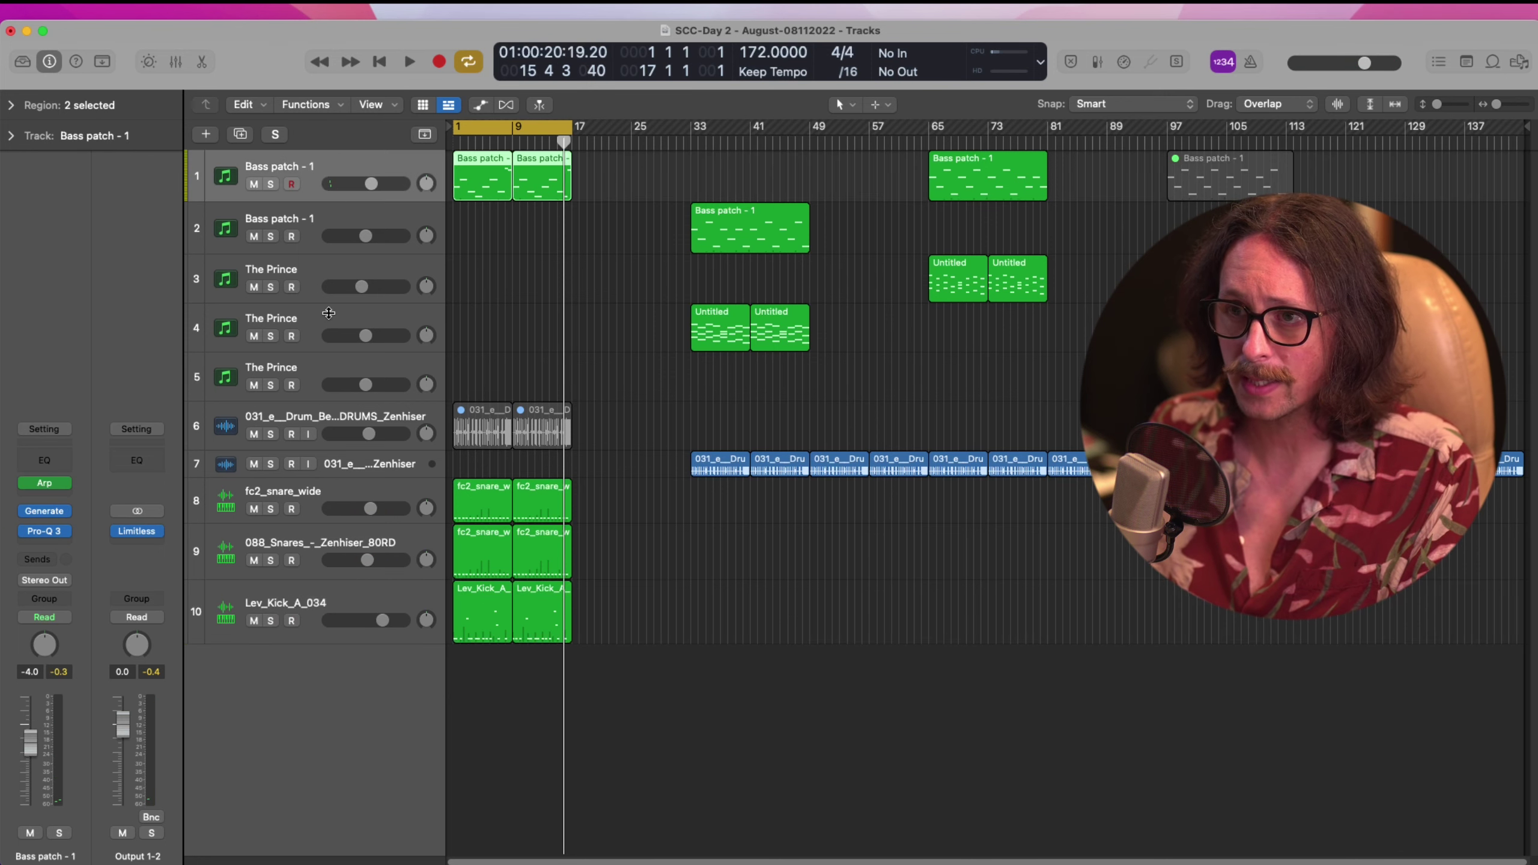
click(41, 510)
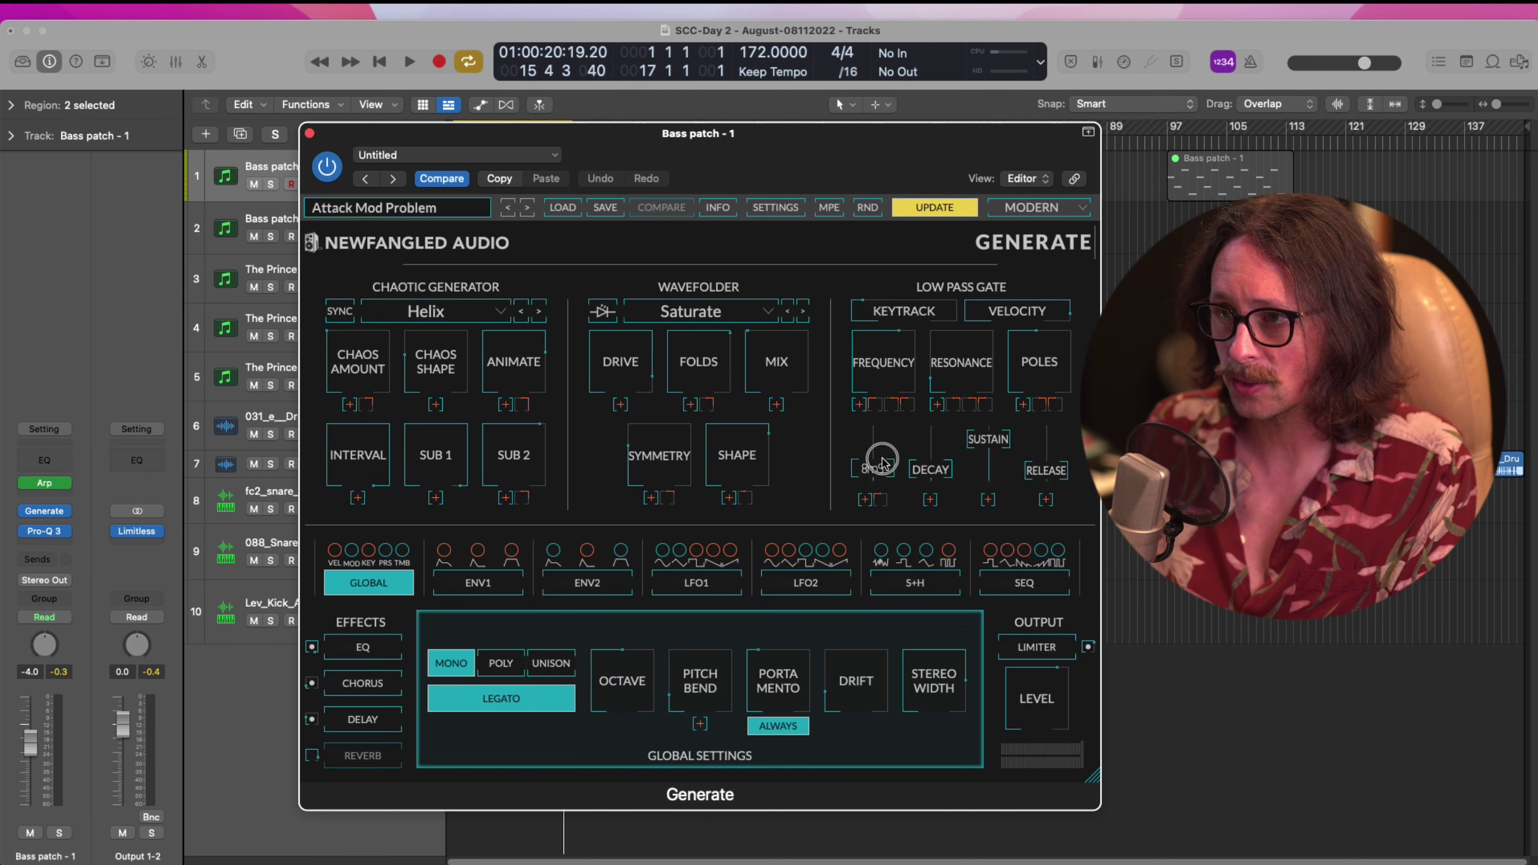
mouse_move(882, 462)
mouse_down()
mouse_move(887, 450)
mouse_move(886, 480)
mouse_up()
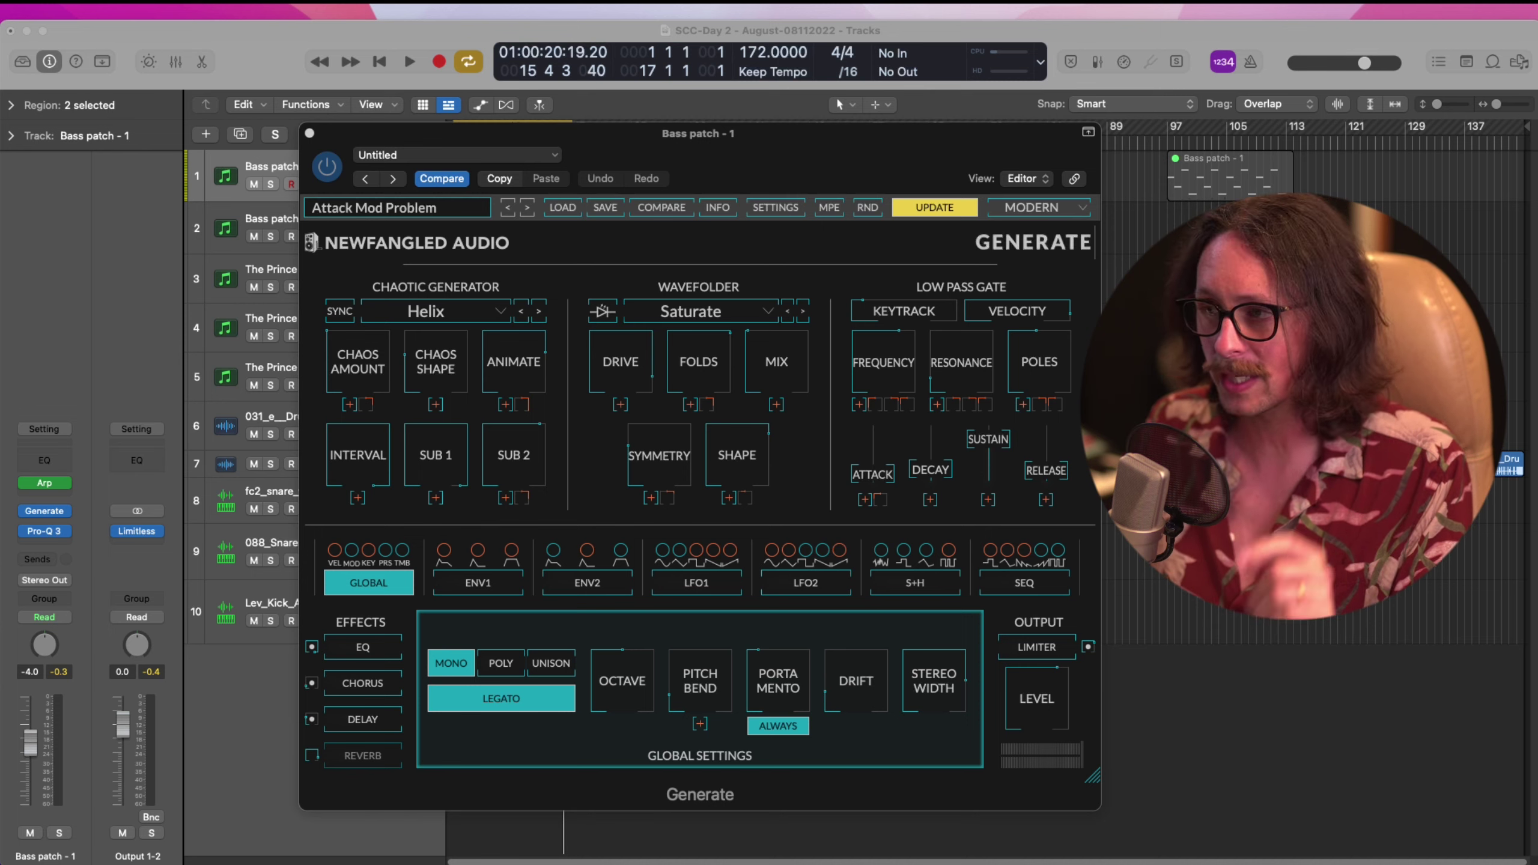
key(space)
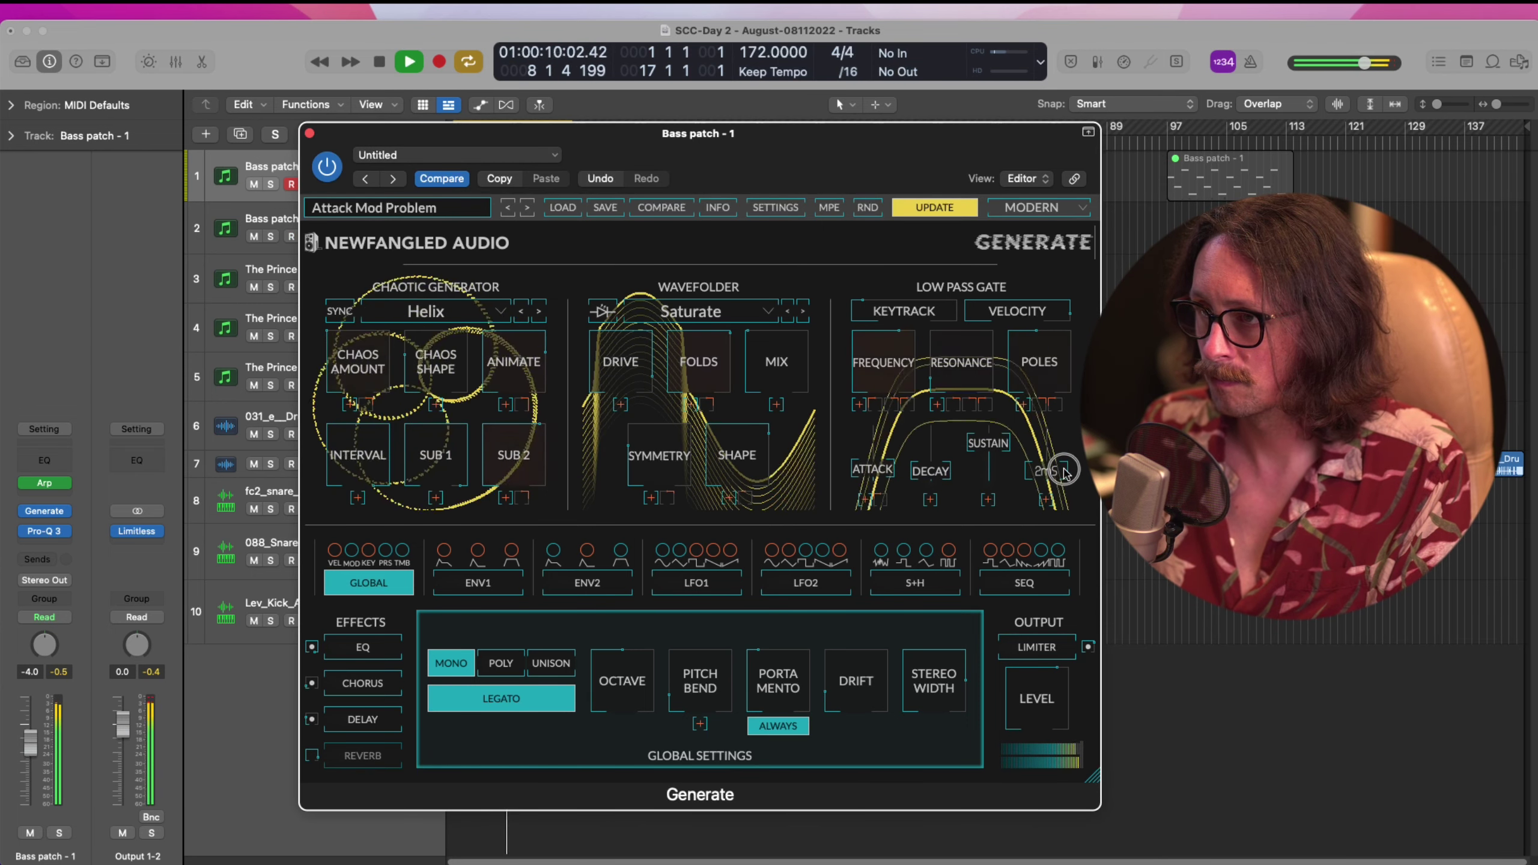
click(310, 134)
key(space)
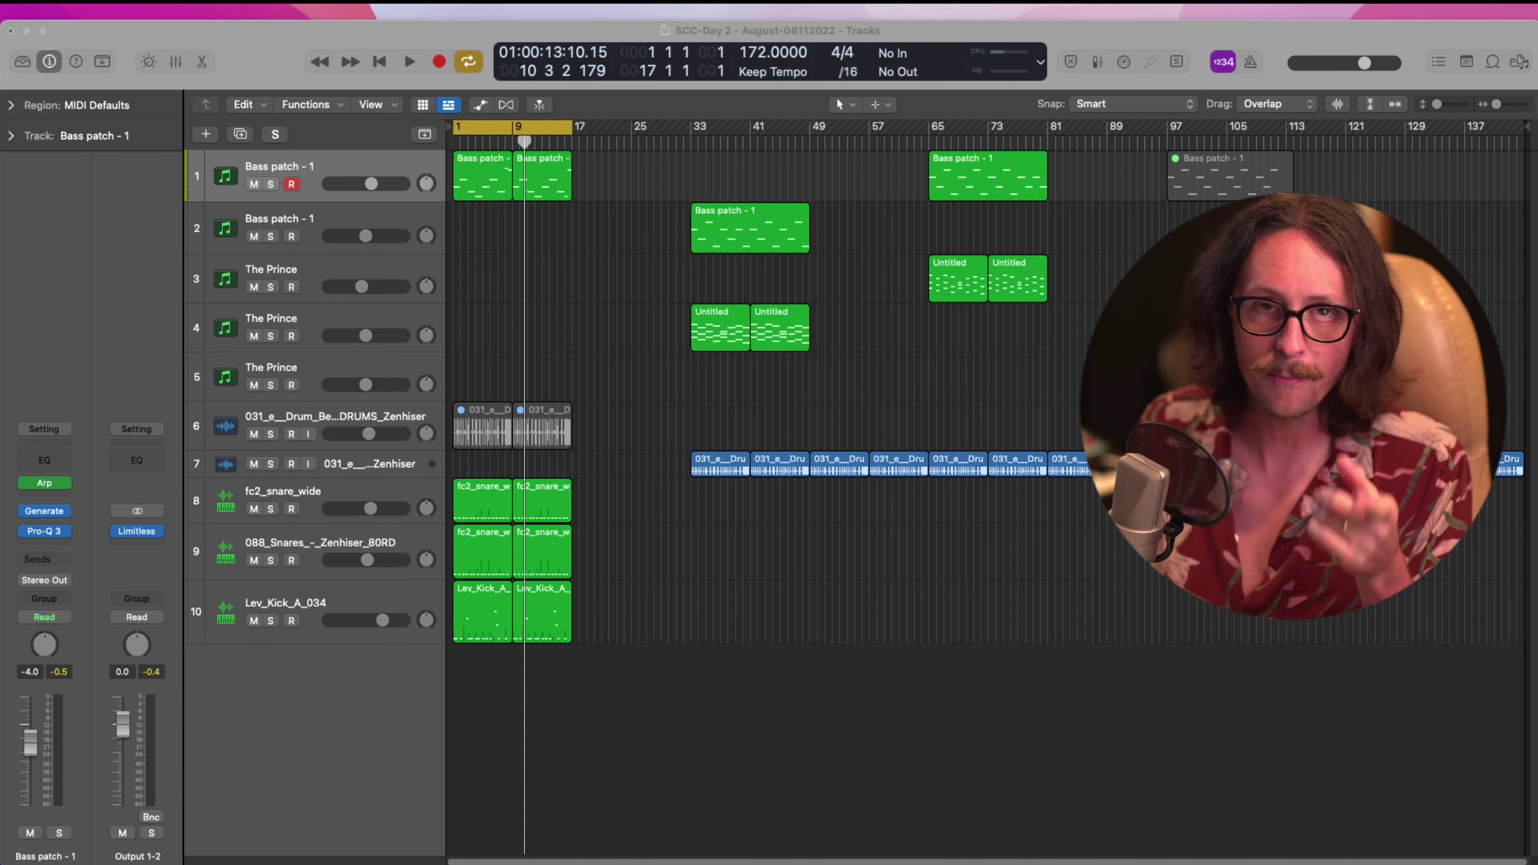
Solo 088_Snares, join its two snare regions into one, and open its Quick Sampler
click(619, 522)
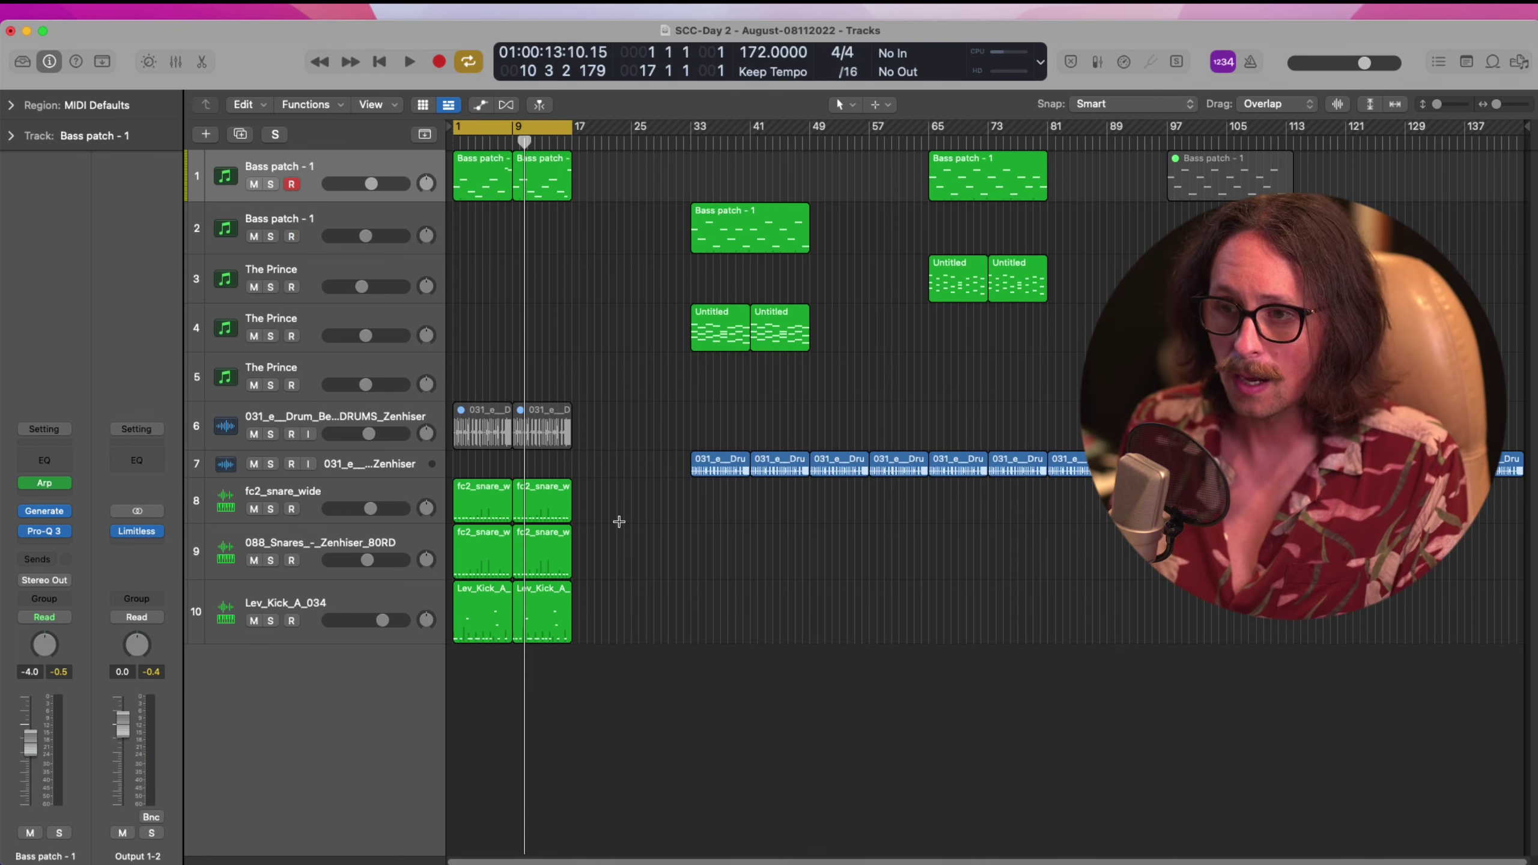
click(332, 536)
click(271, 561)
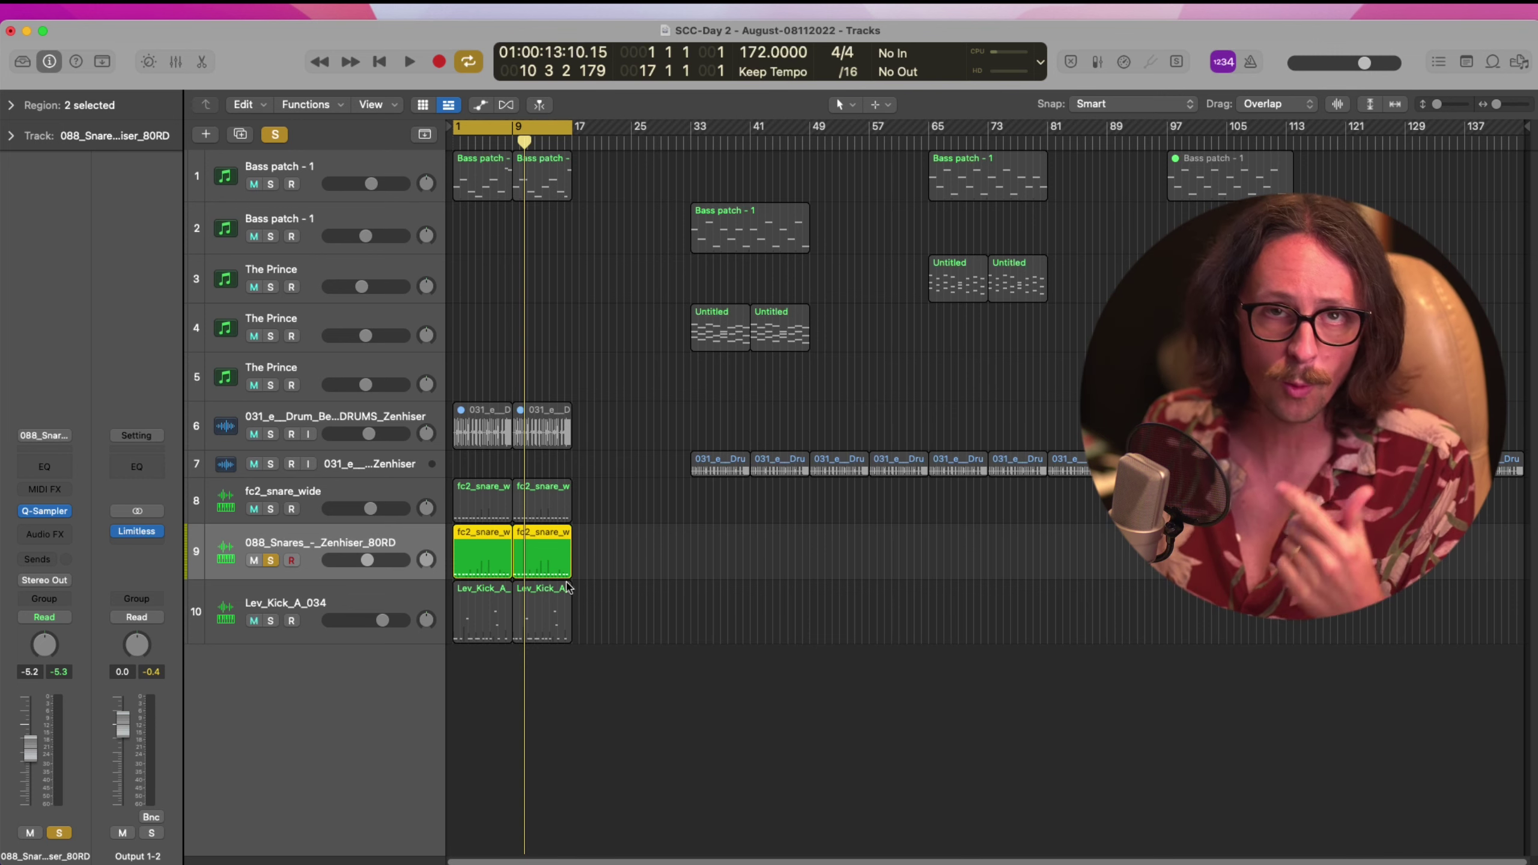
key(super+j)
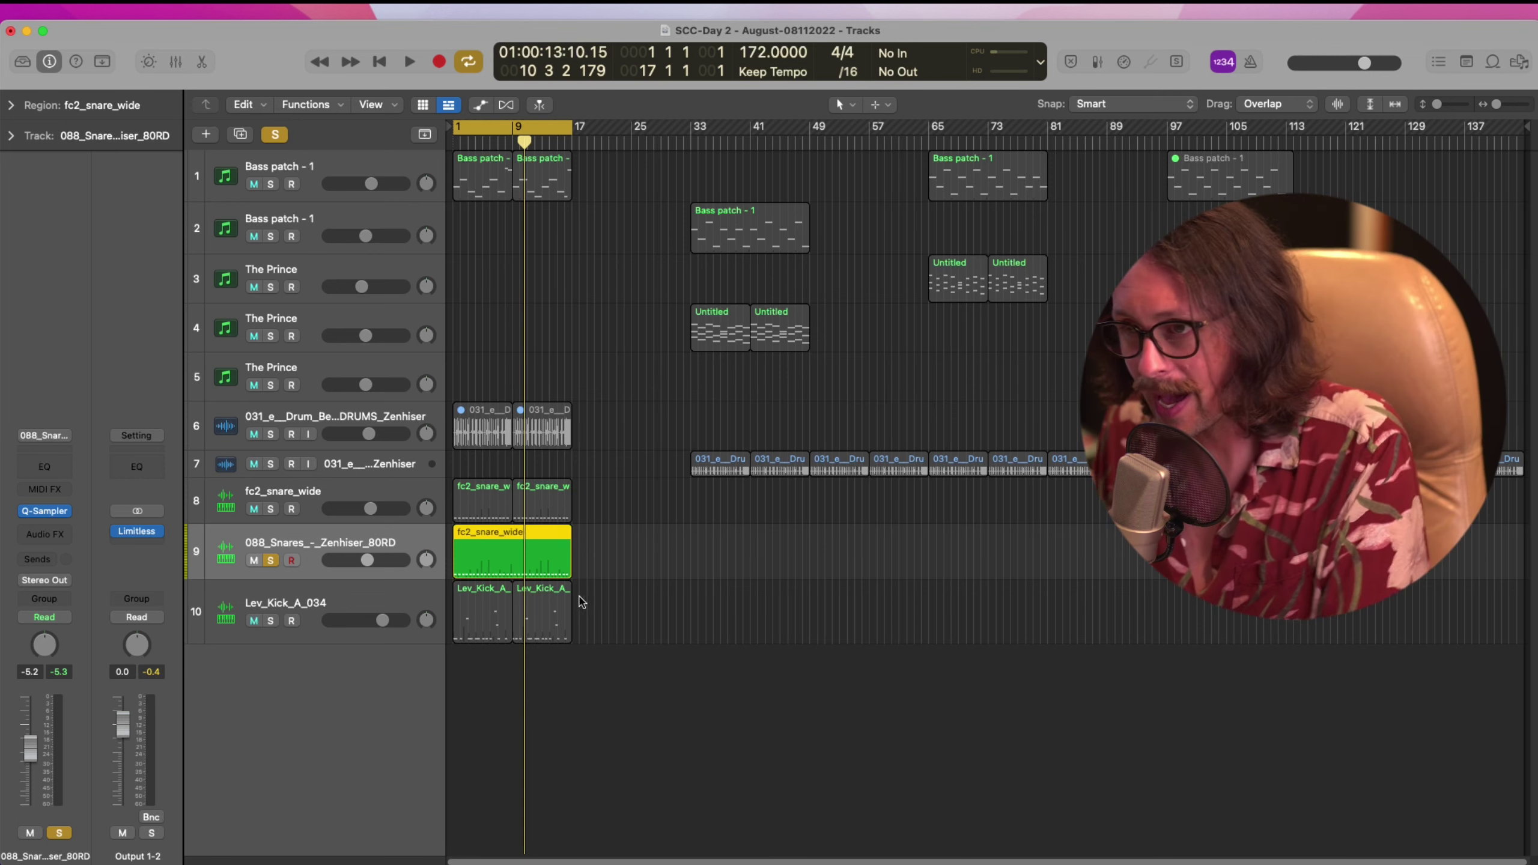
double_click(522, 560)
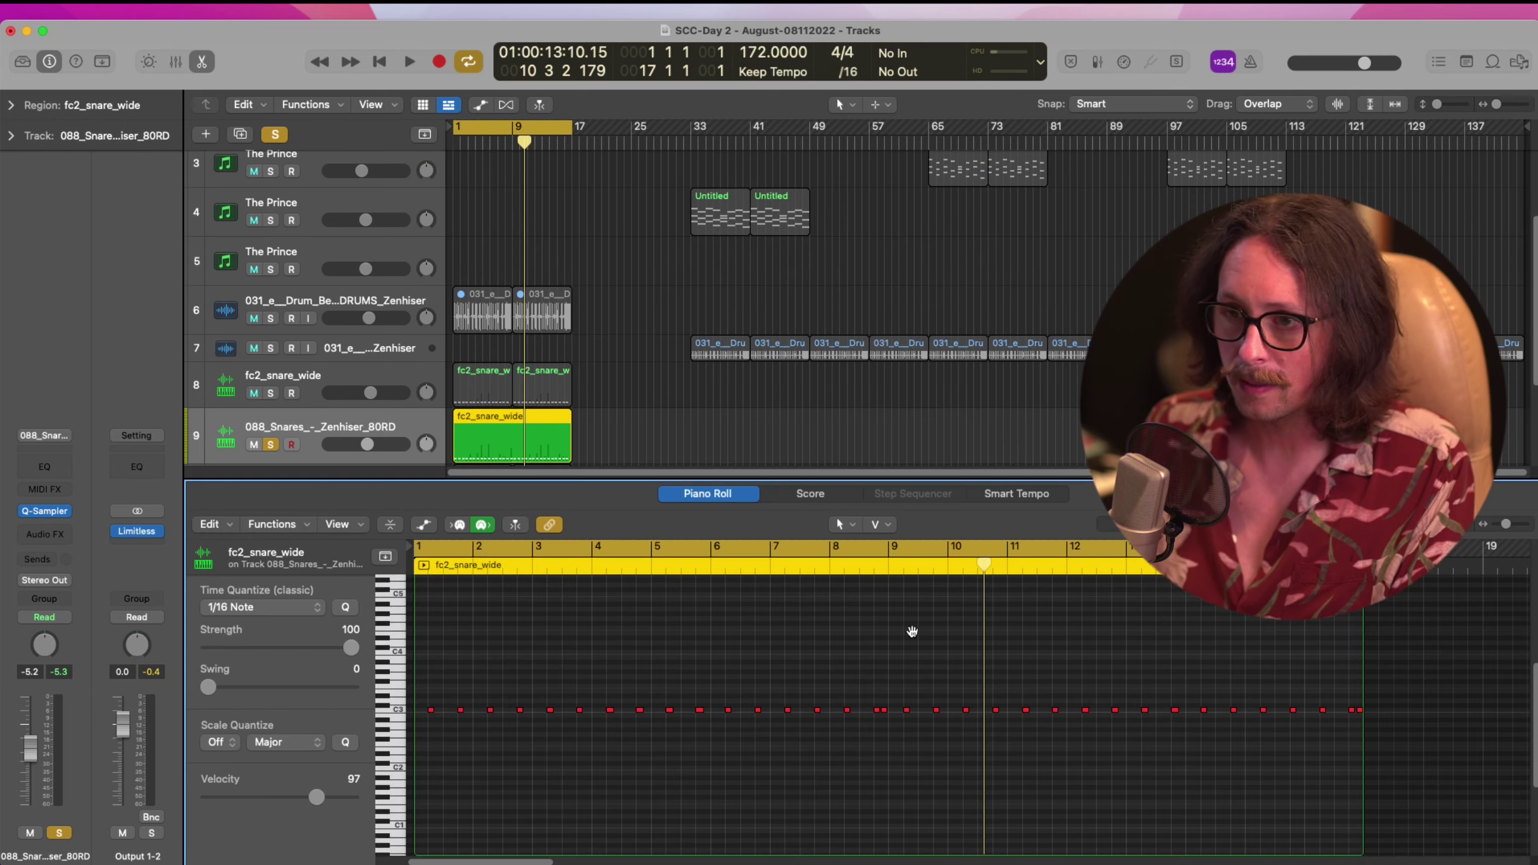
click(44, 512)
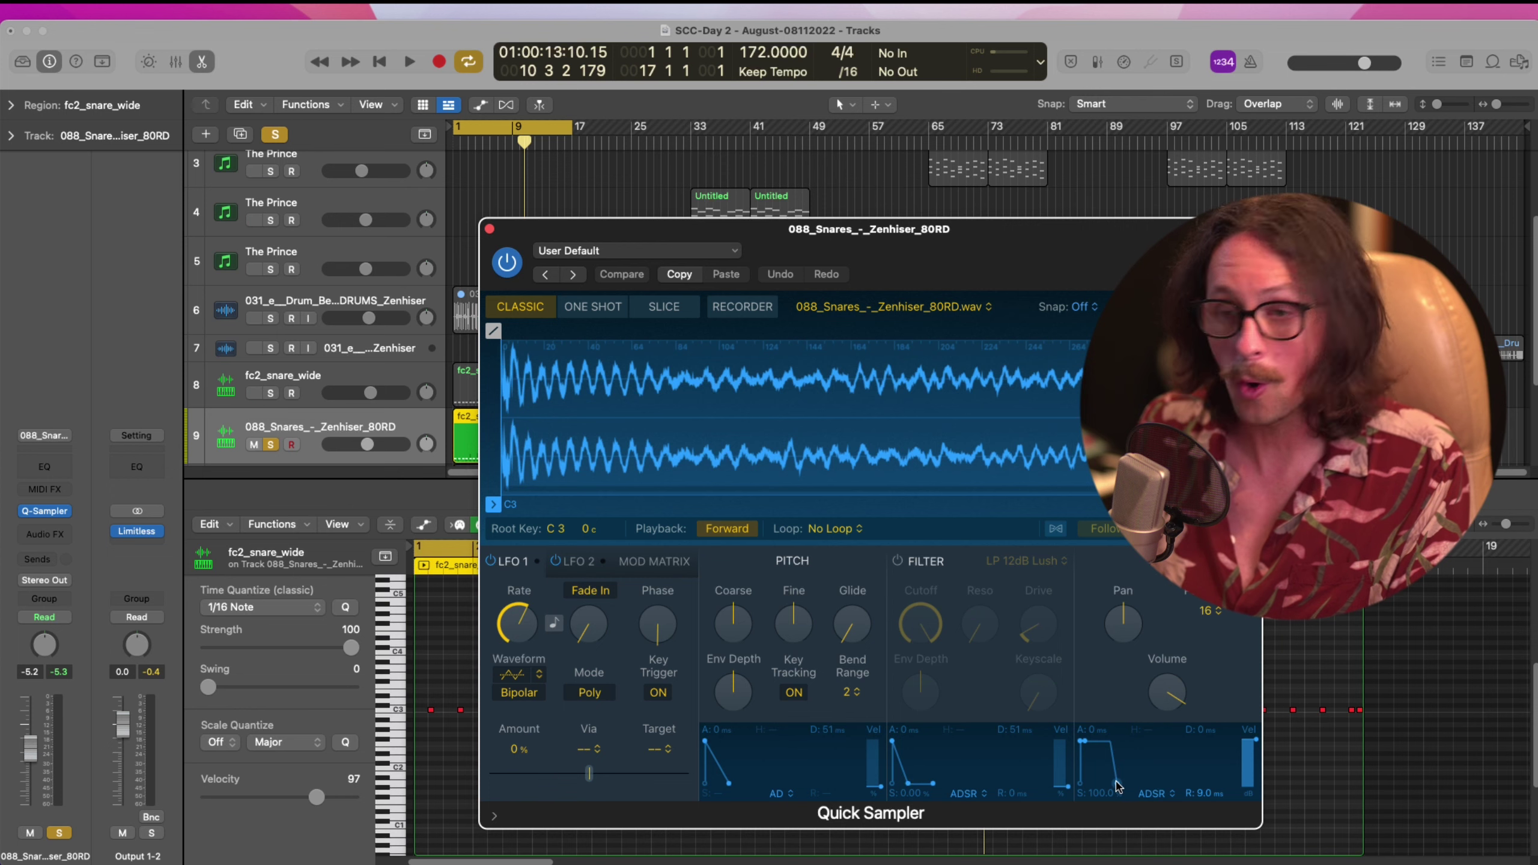
Shorten the snare Quick Sampler's amp release to a few milliseconds and unsolo 088_Snares
key(super+Tab)
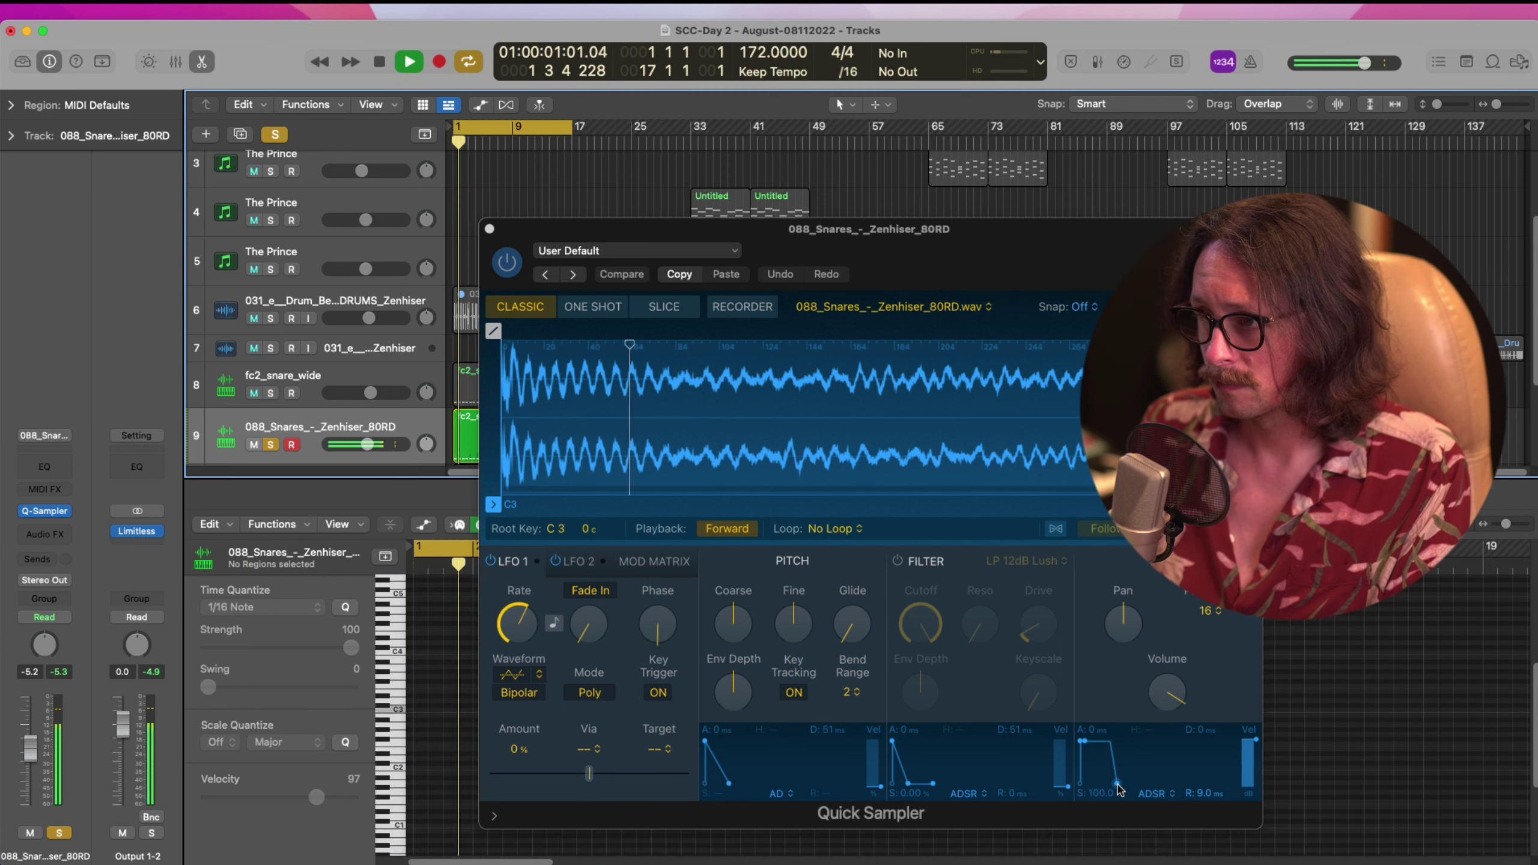
drag(1117, 783, 1204, 771)
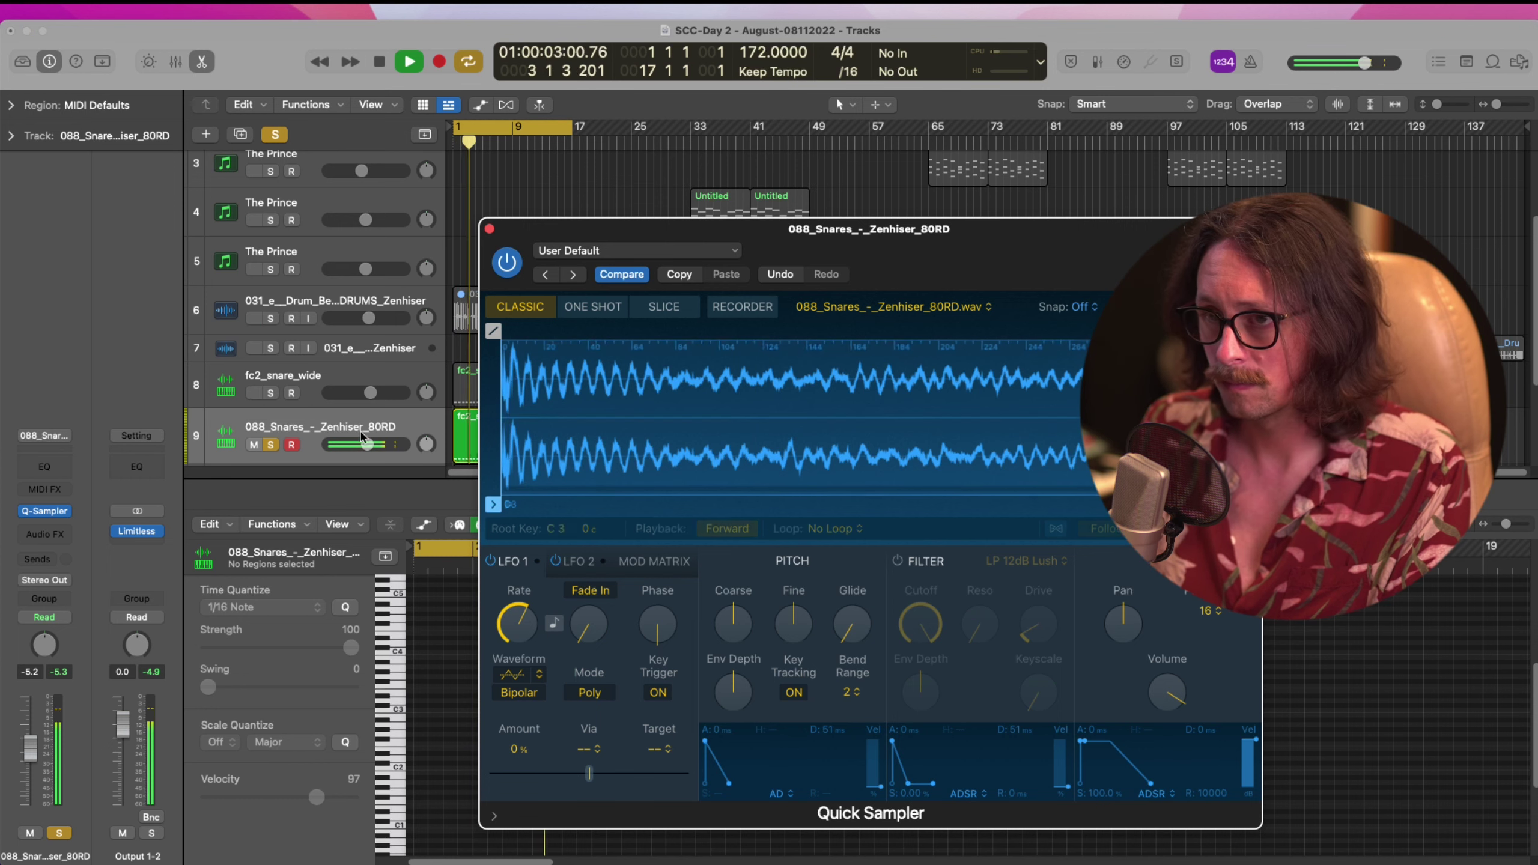
click(271, 444)
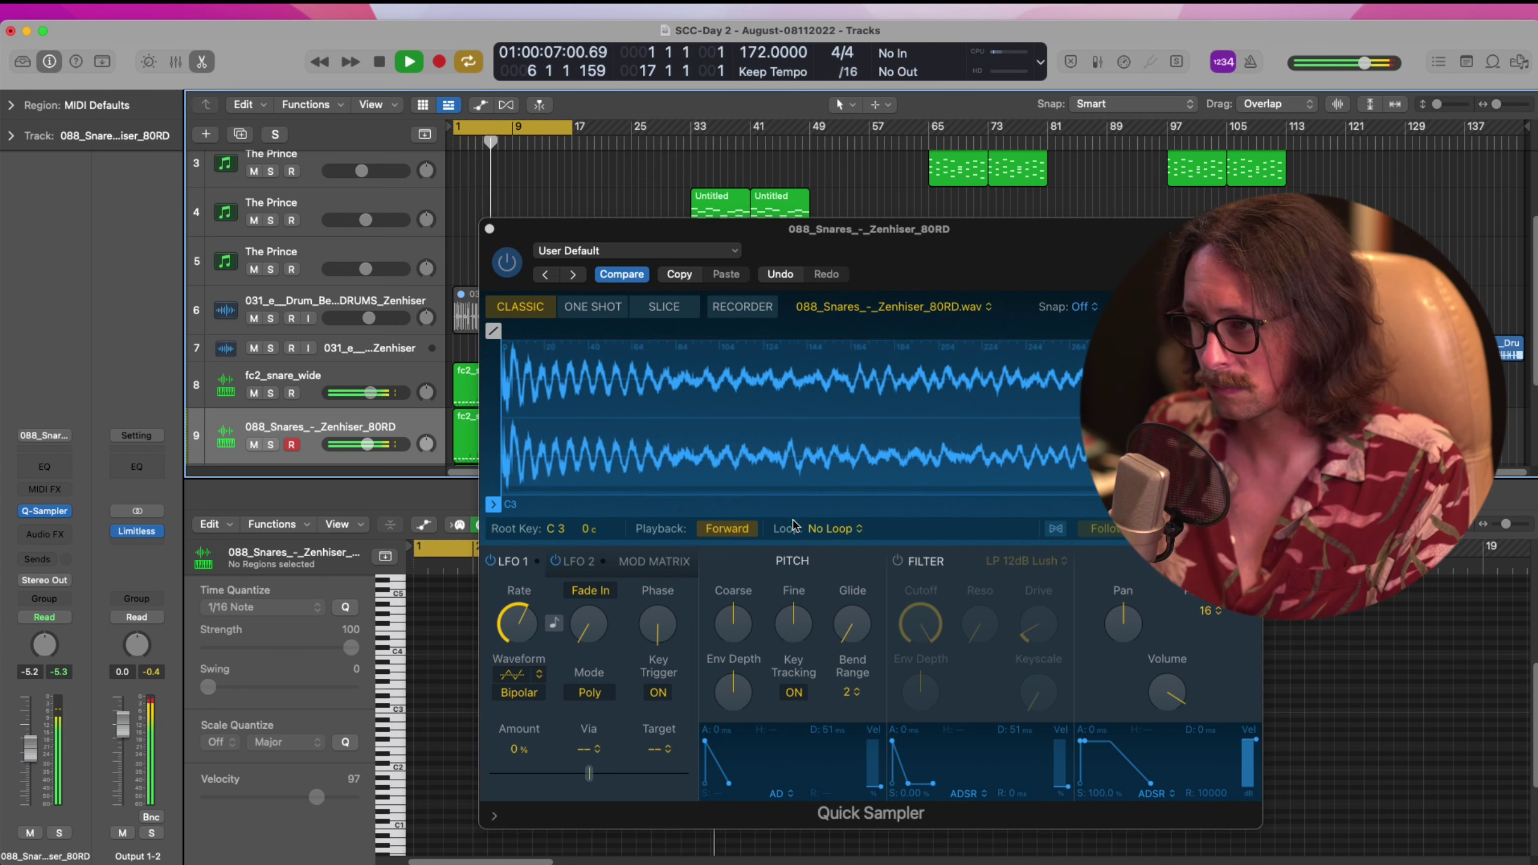
drag(1149, 791, 1114, 789)
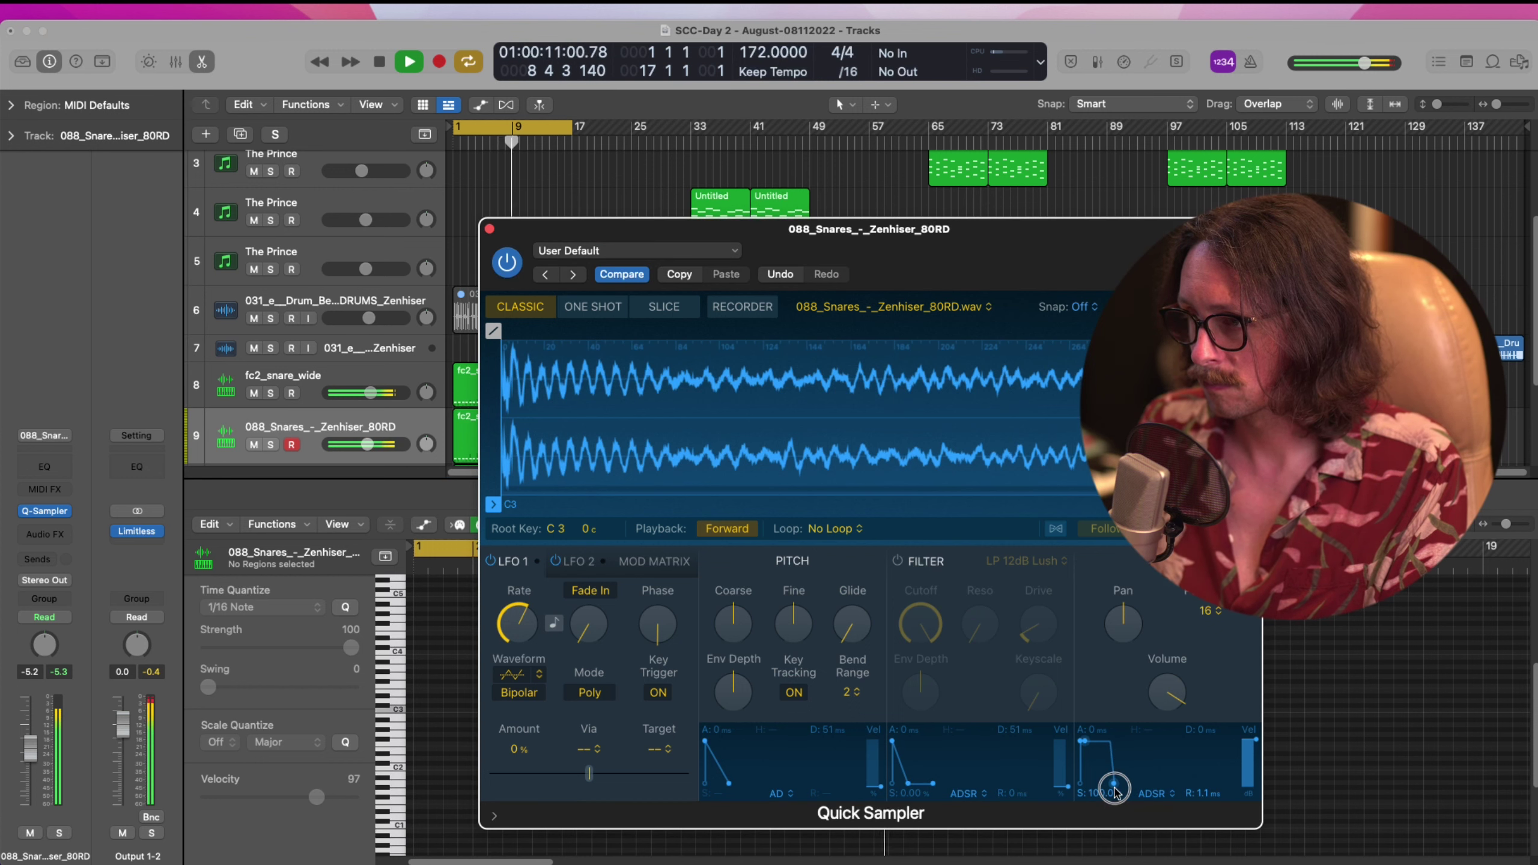
drag(1115, 790, 1118, 789)
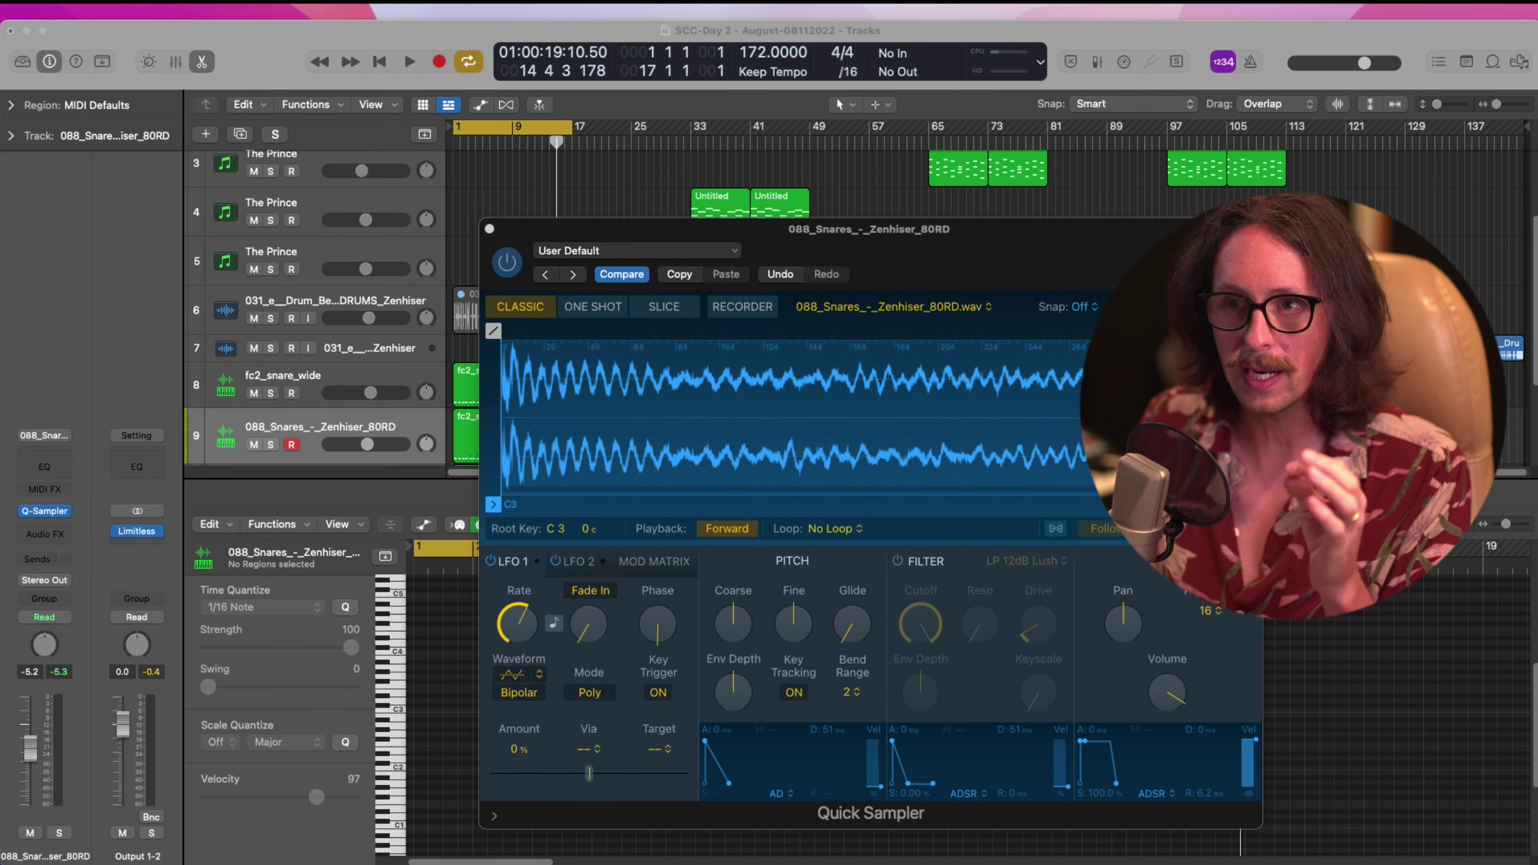
click(183, 365)
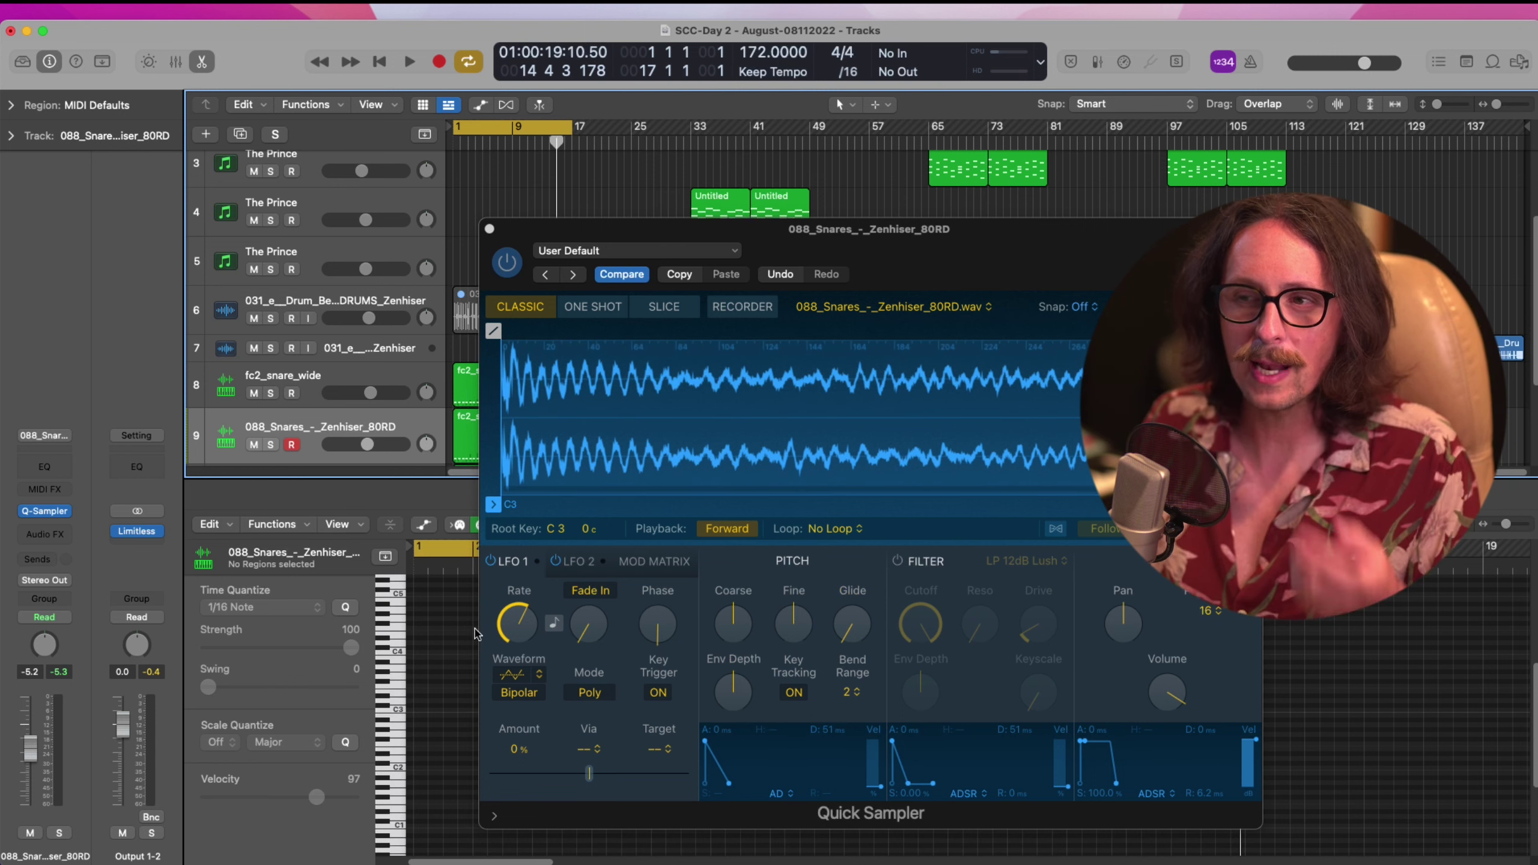
click(301, 379)
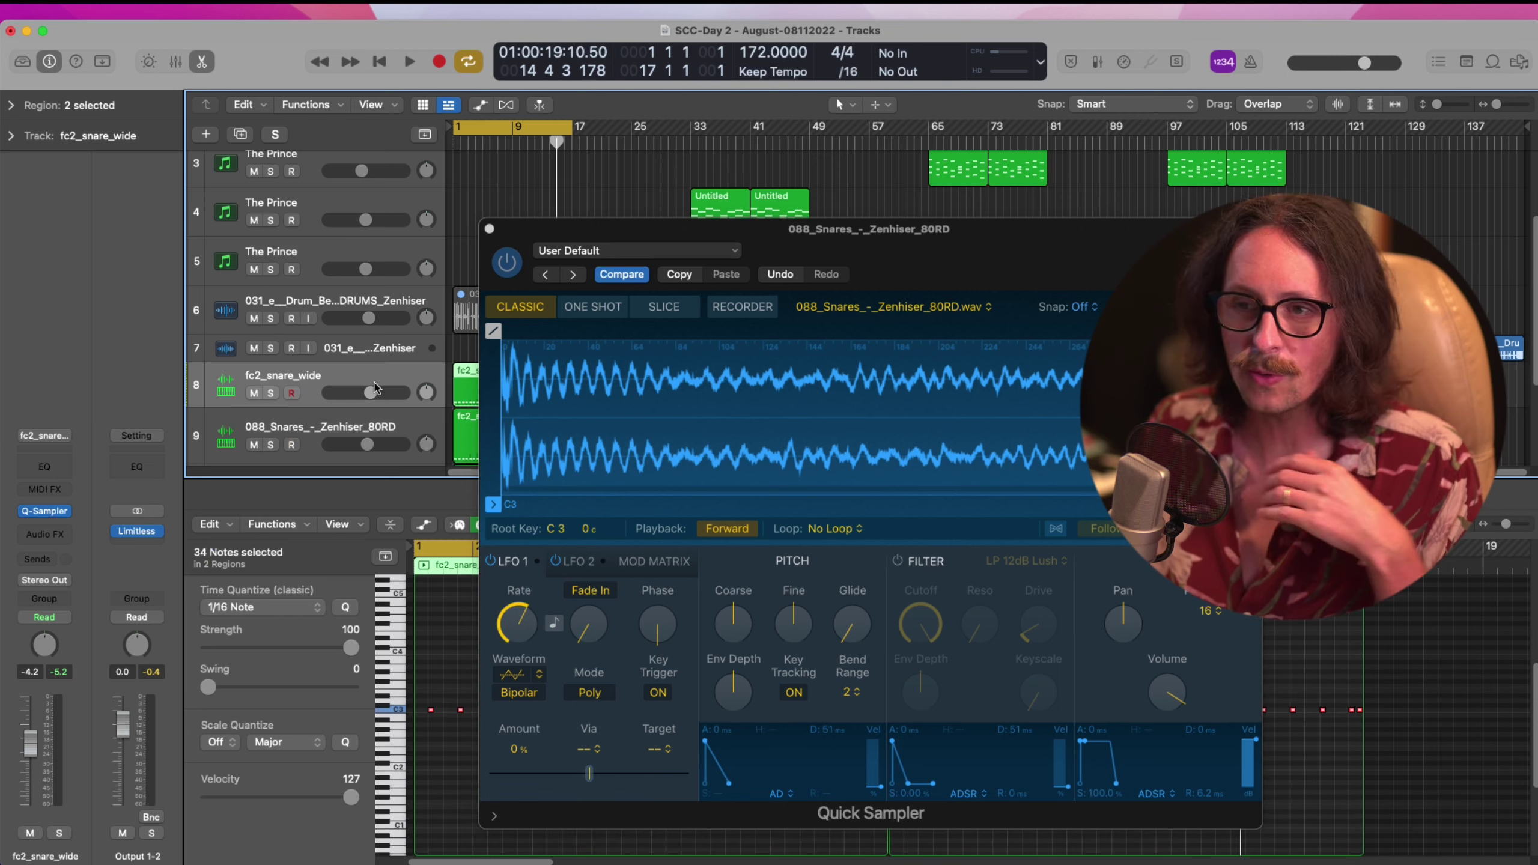
Close the Quick Sampler and bottom editor, then play with 088_Snares soloed
click(489, 228)
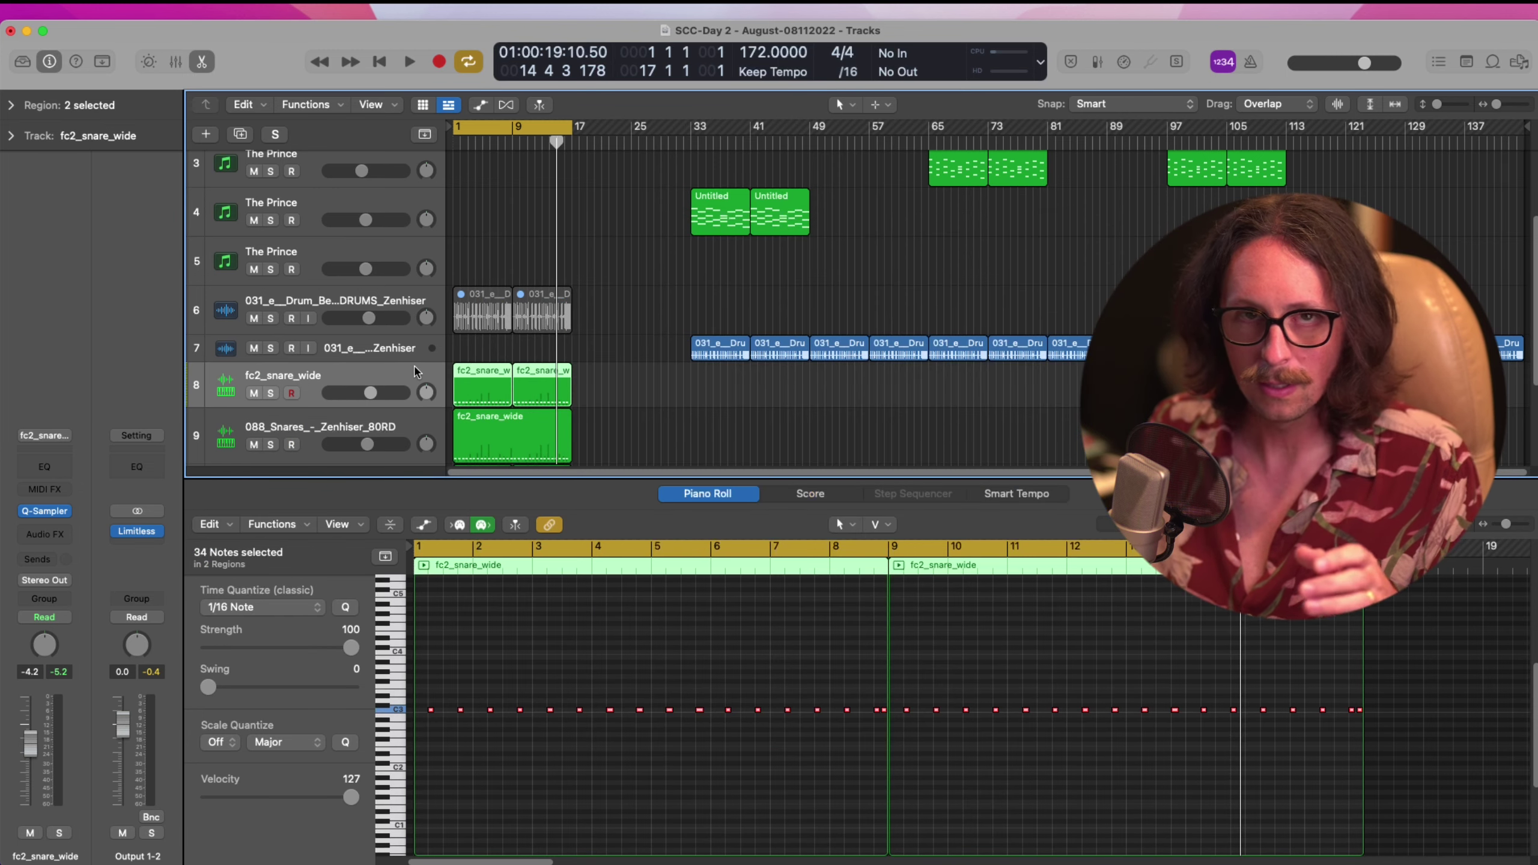
key(x)
key(x)
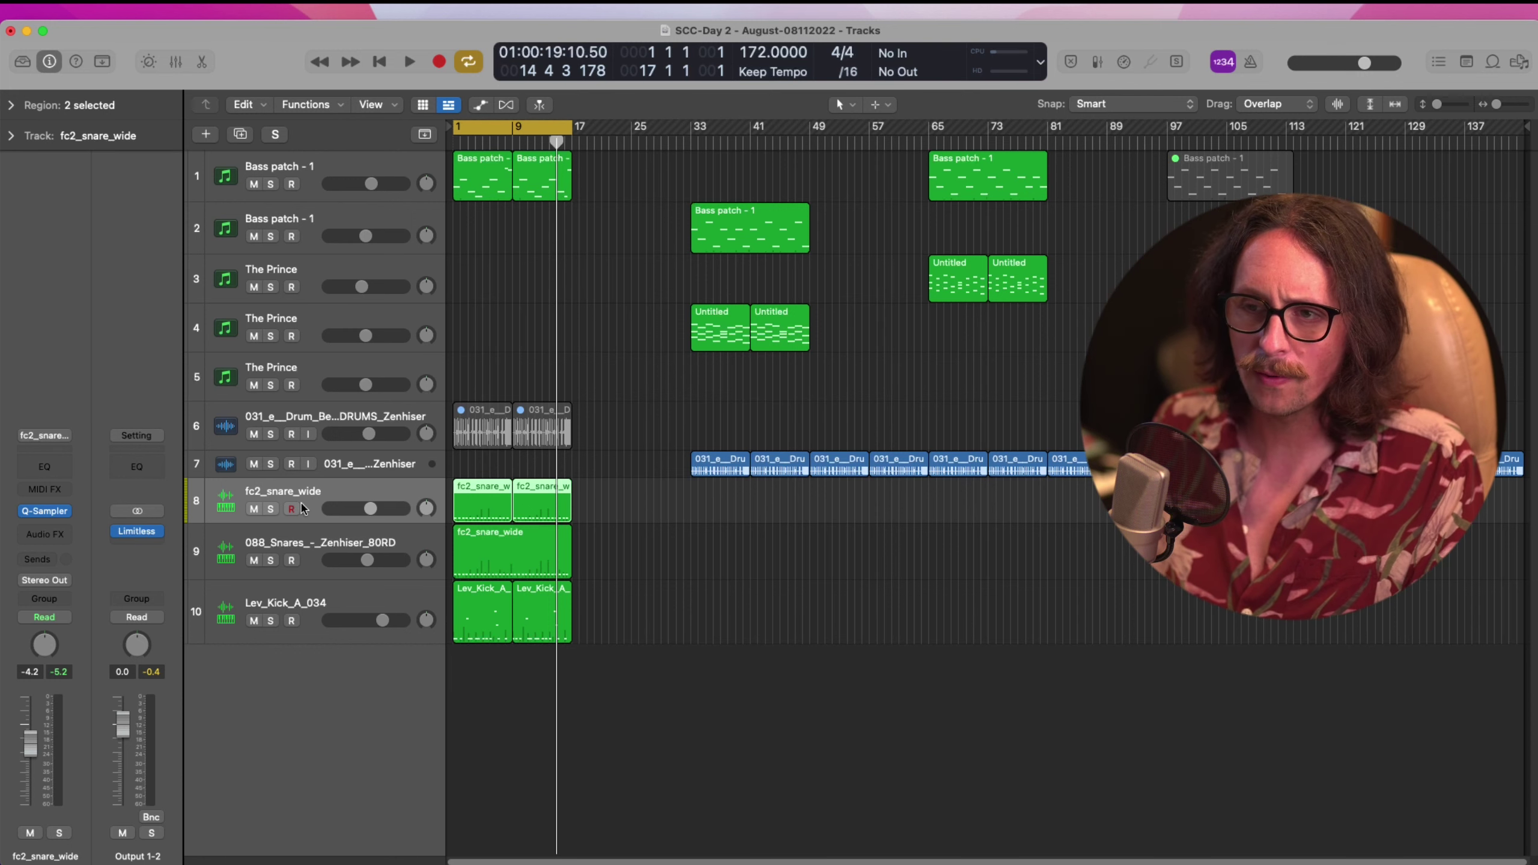
click(260, 553)
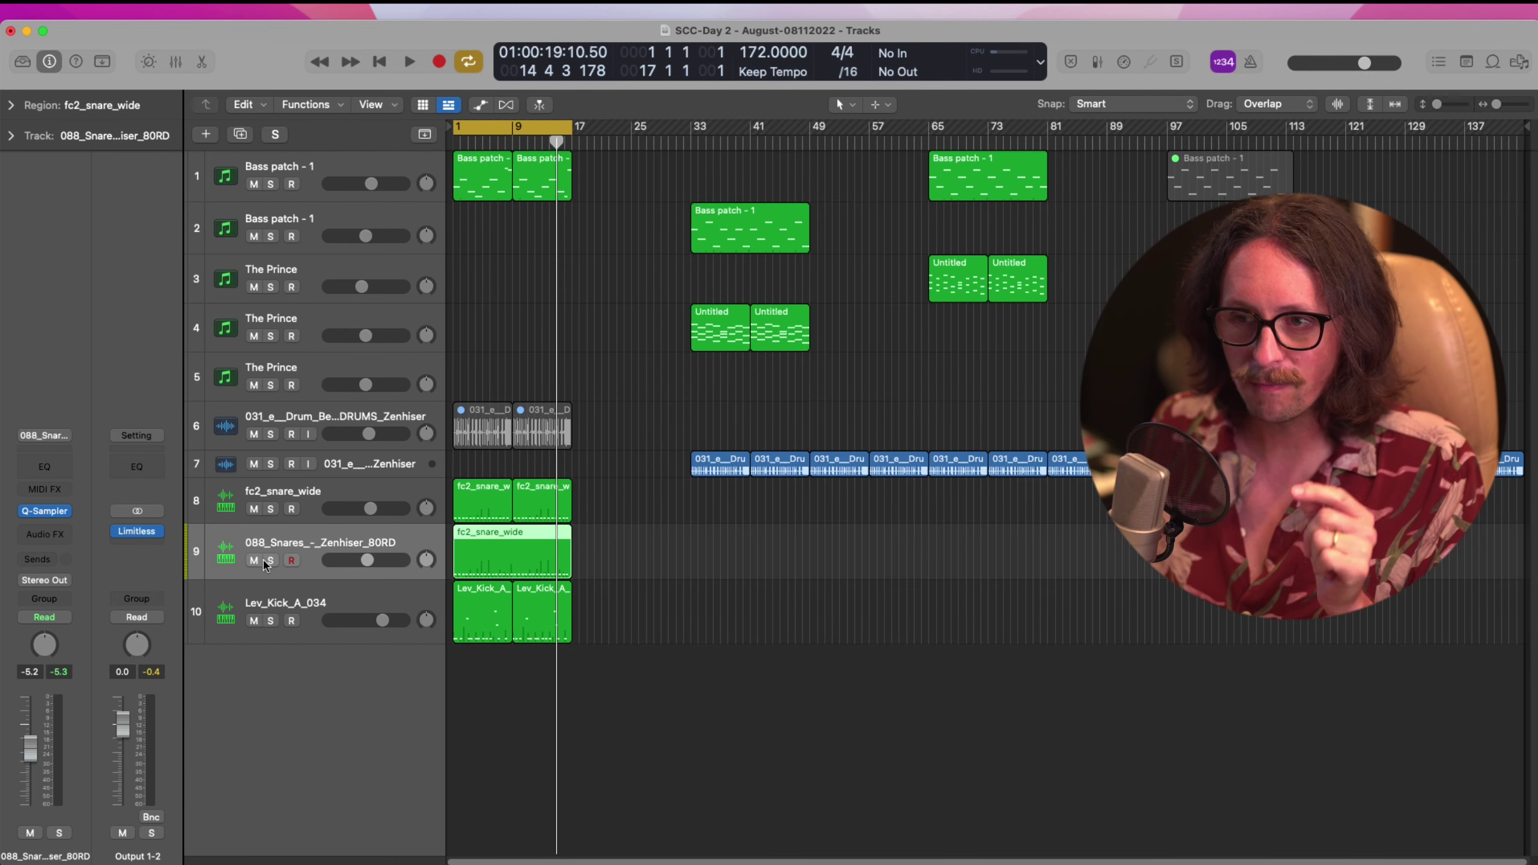
click(271, 560)
key(space)
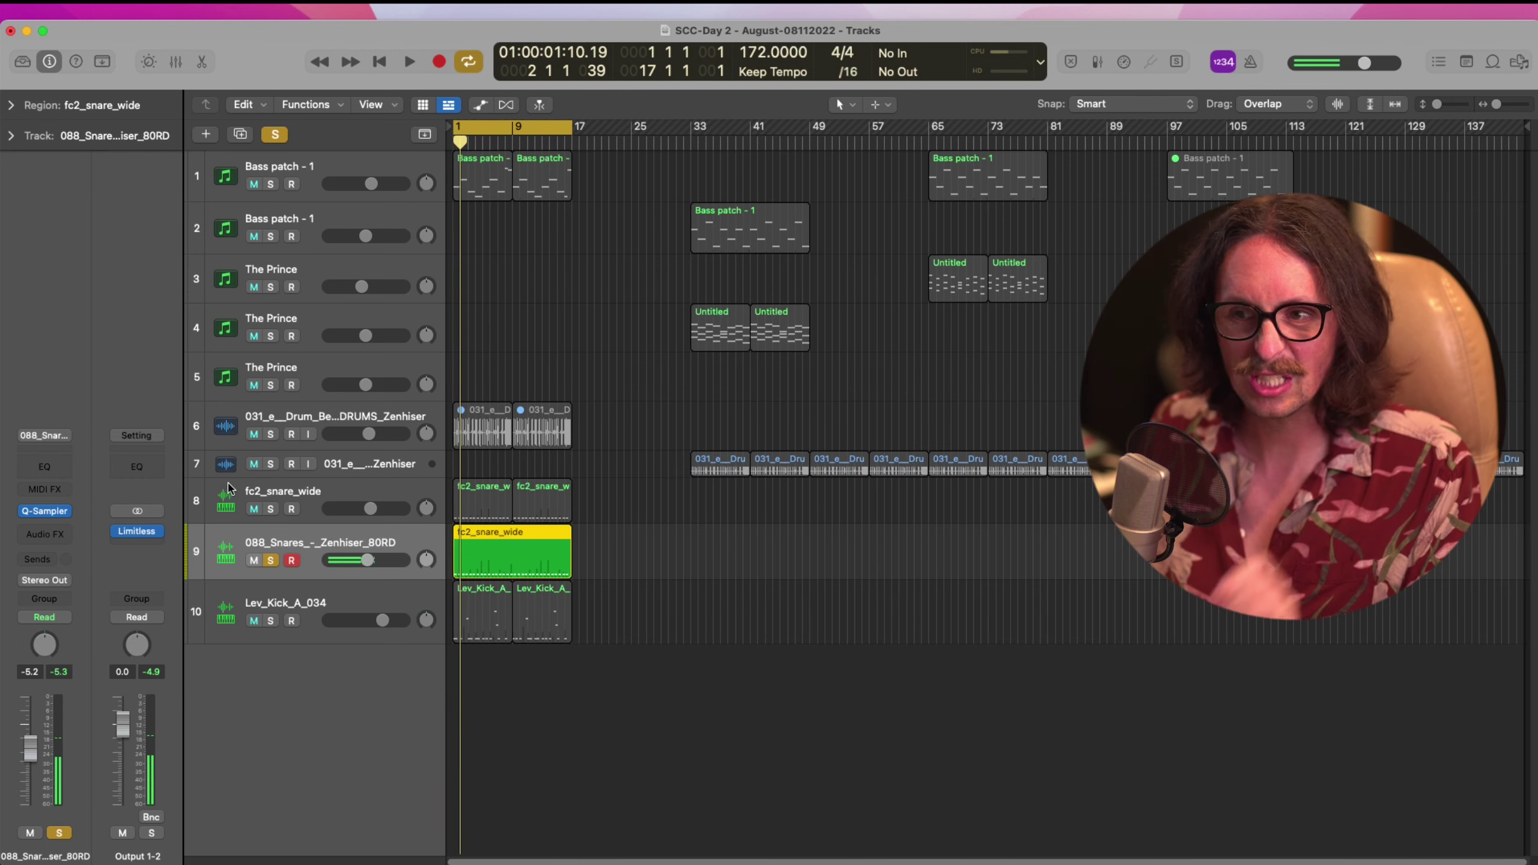
Move the solo from 088_Snares to fc2_snare_wide, play it briefly, and stop
click(275, 511)
click(271, 560)
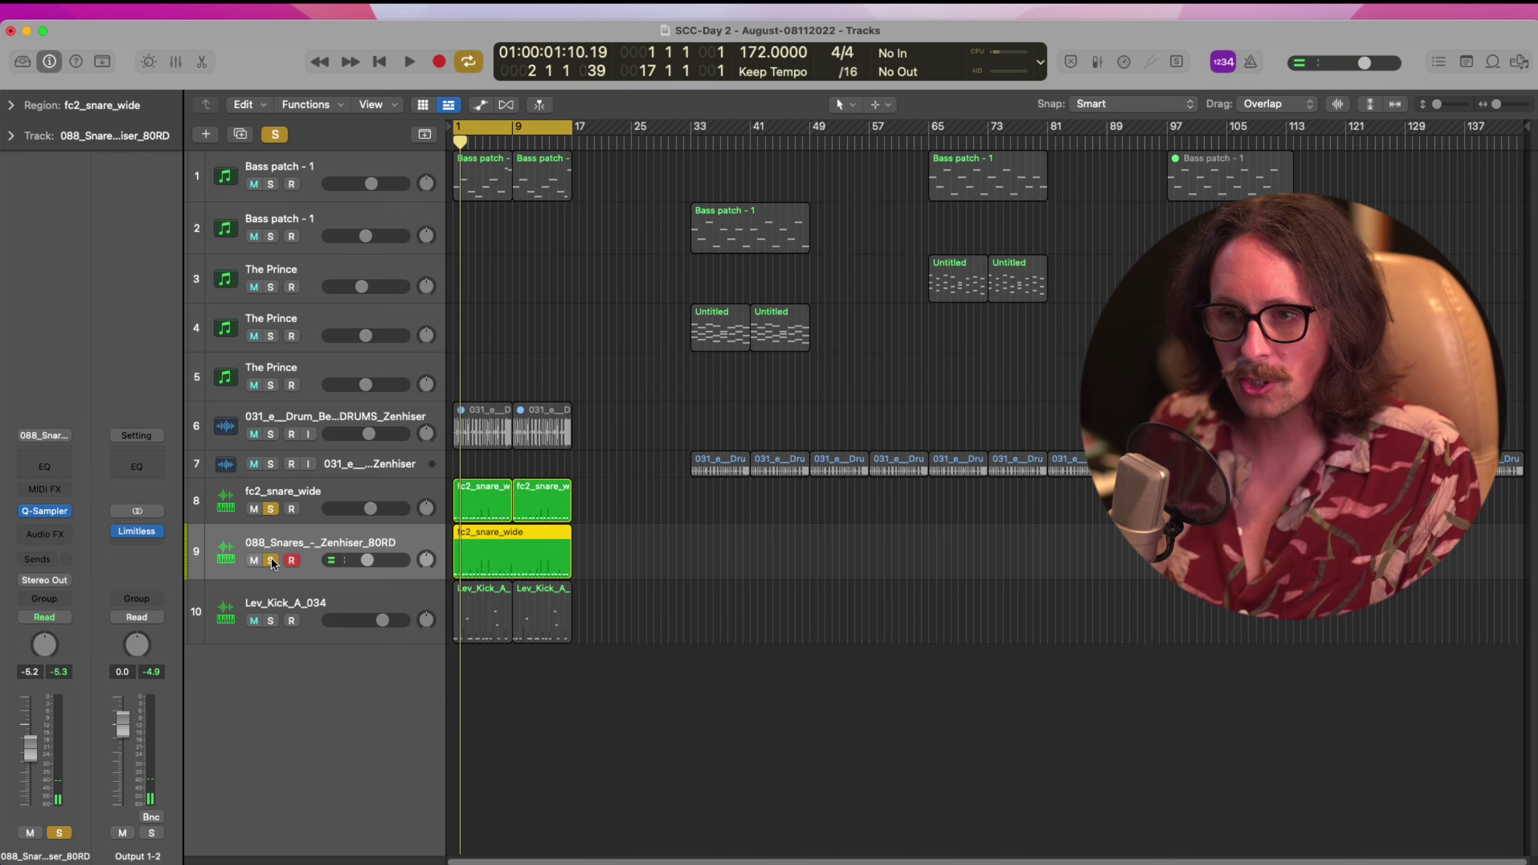
click(416, 494)
key(space)
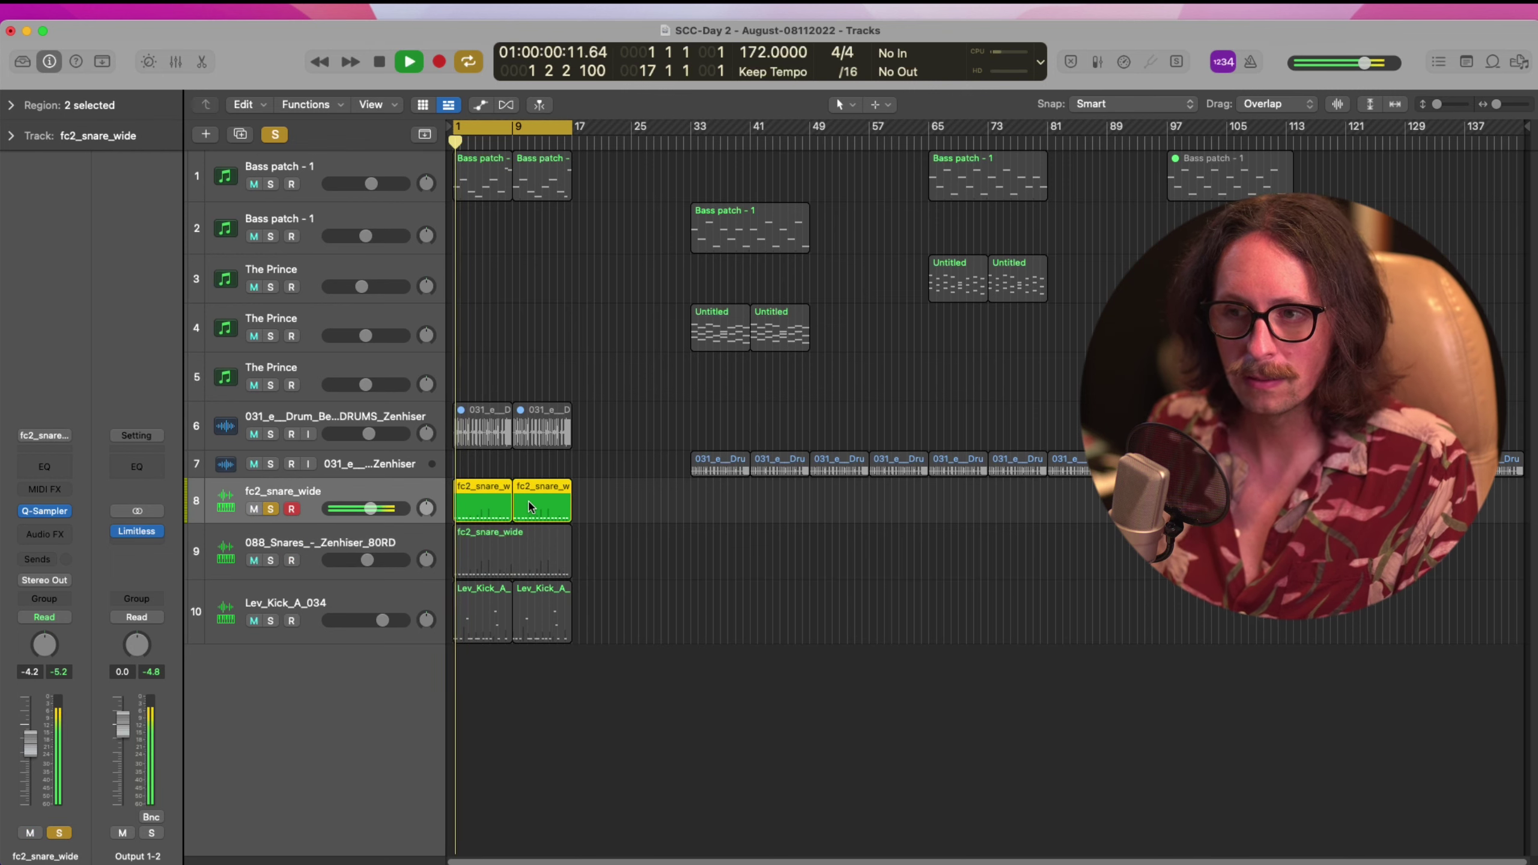
key(space)
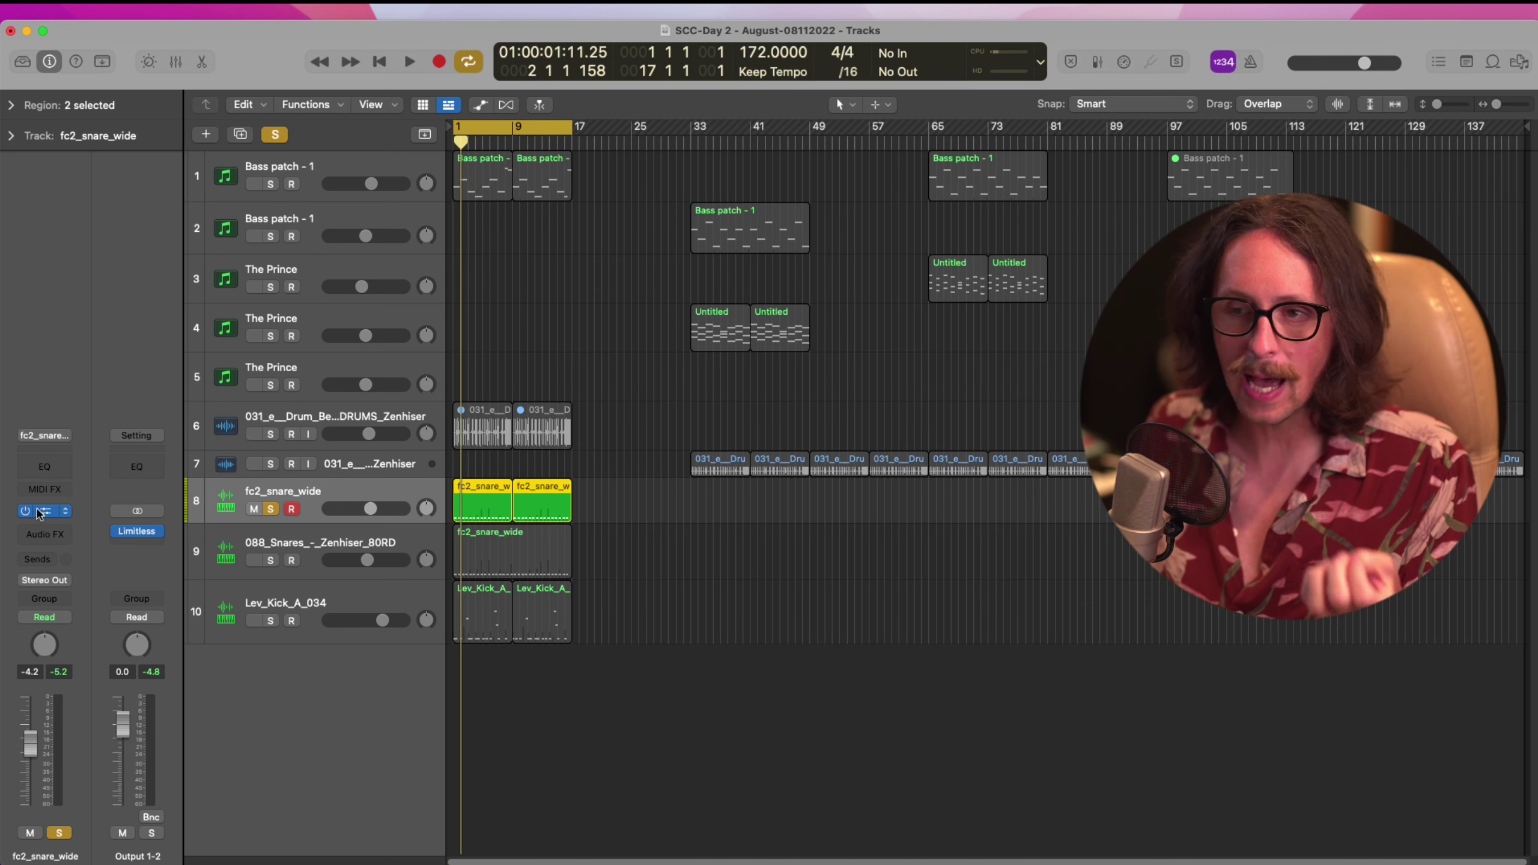
Insert Goodhertz Ghz Tupe 3 (Stereo) into an empty Audio FX slot on fc2_snare_wide
click(43, 533)
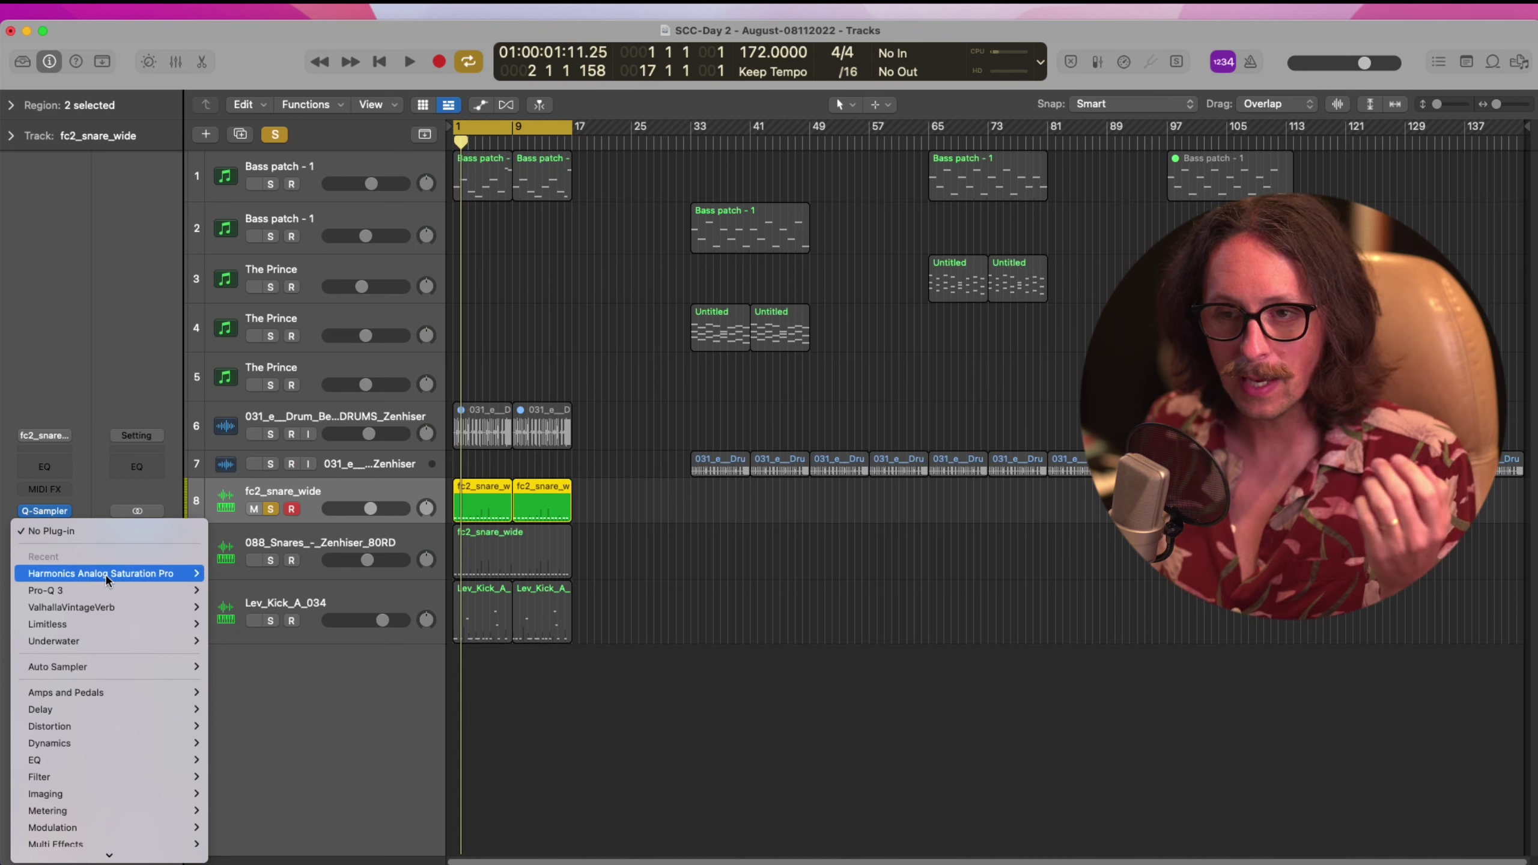
mouse_move(107, 580)
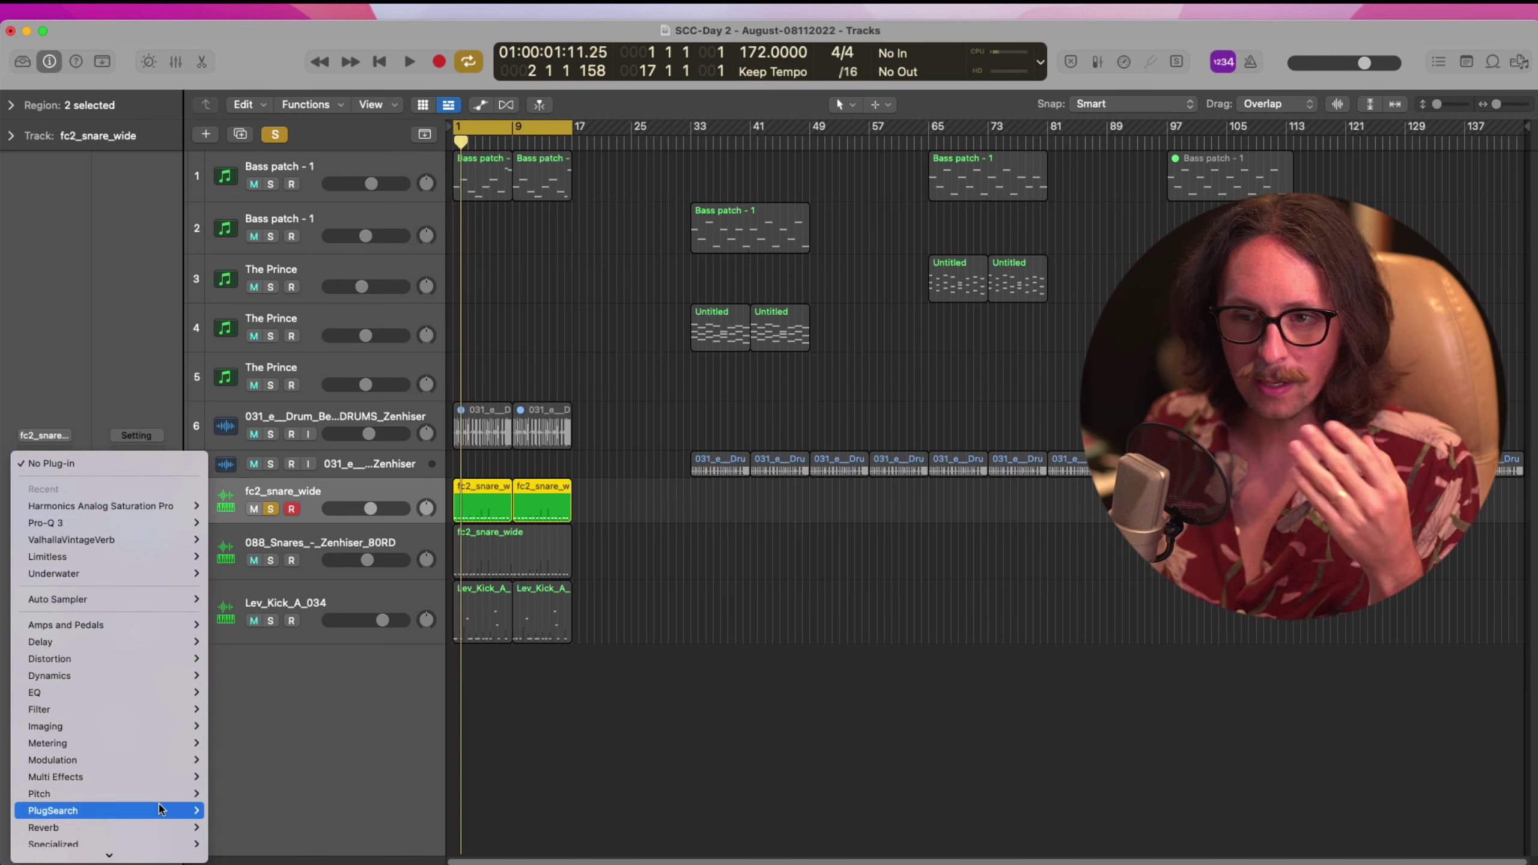
mouse_move(191, 835)
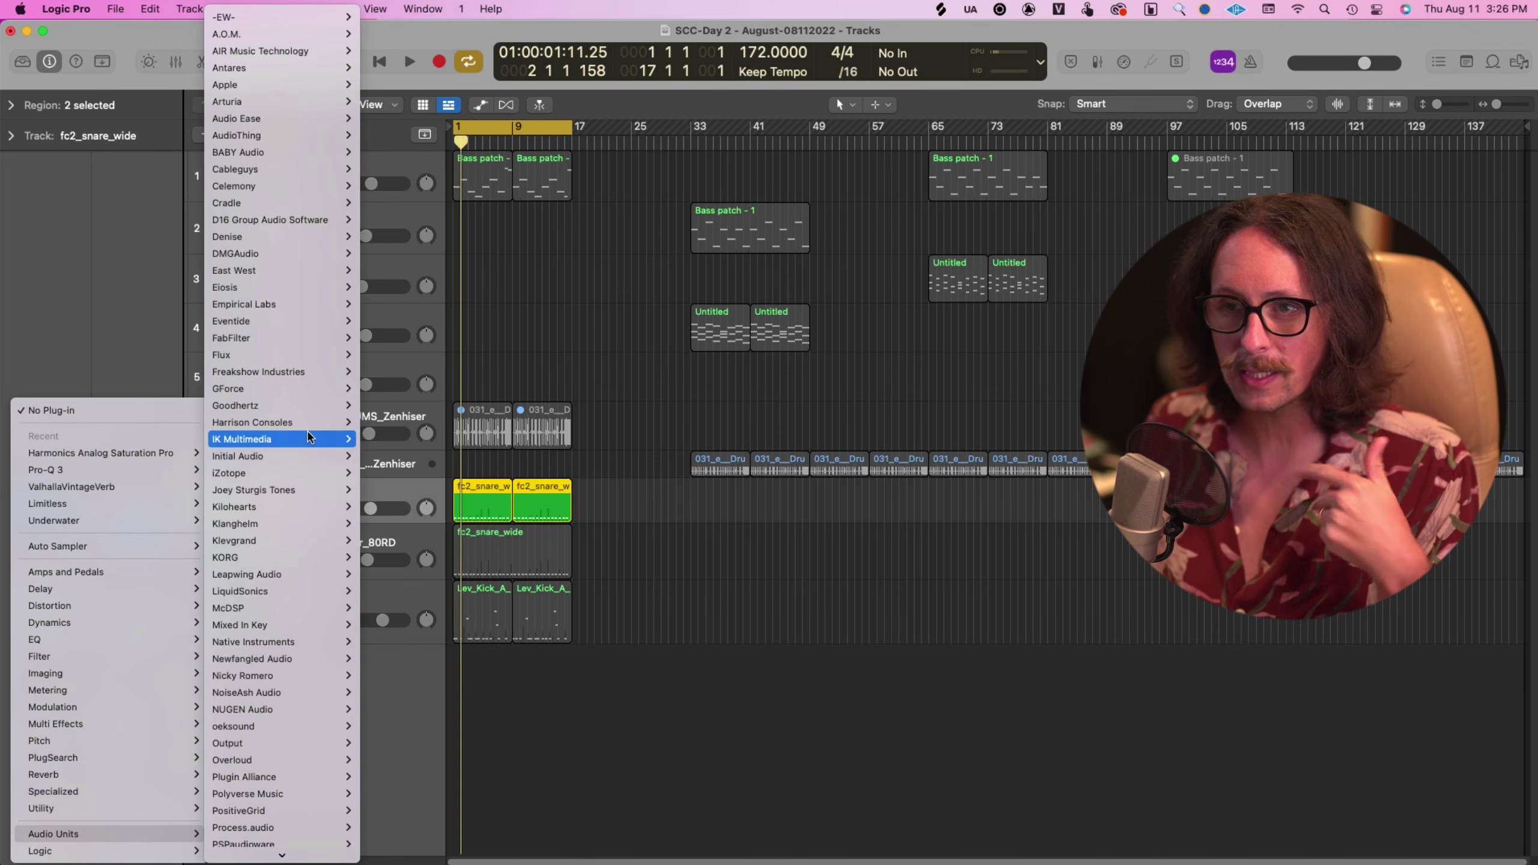
mouse_move(309, 438)
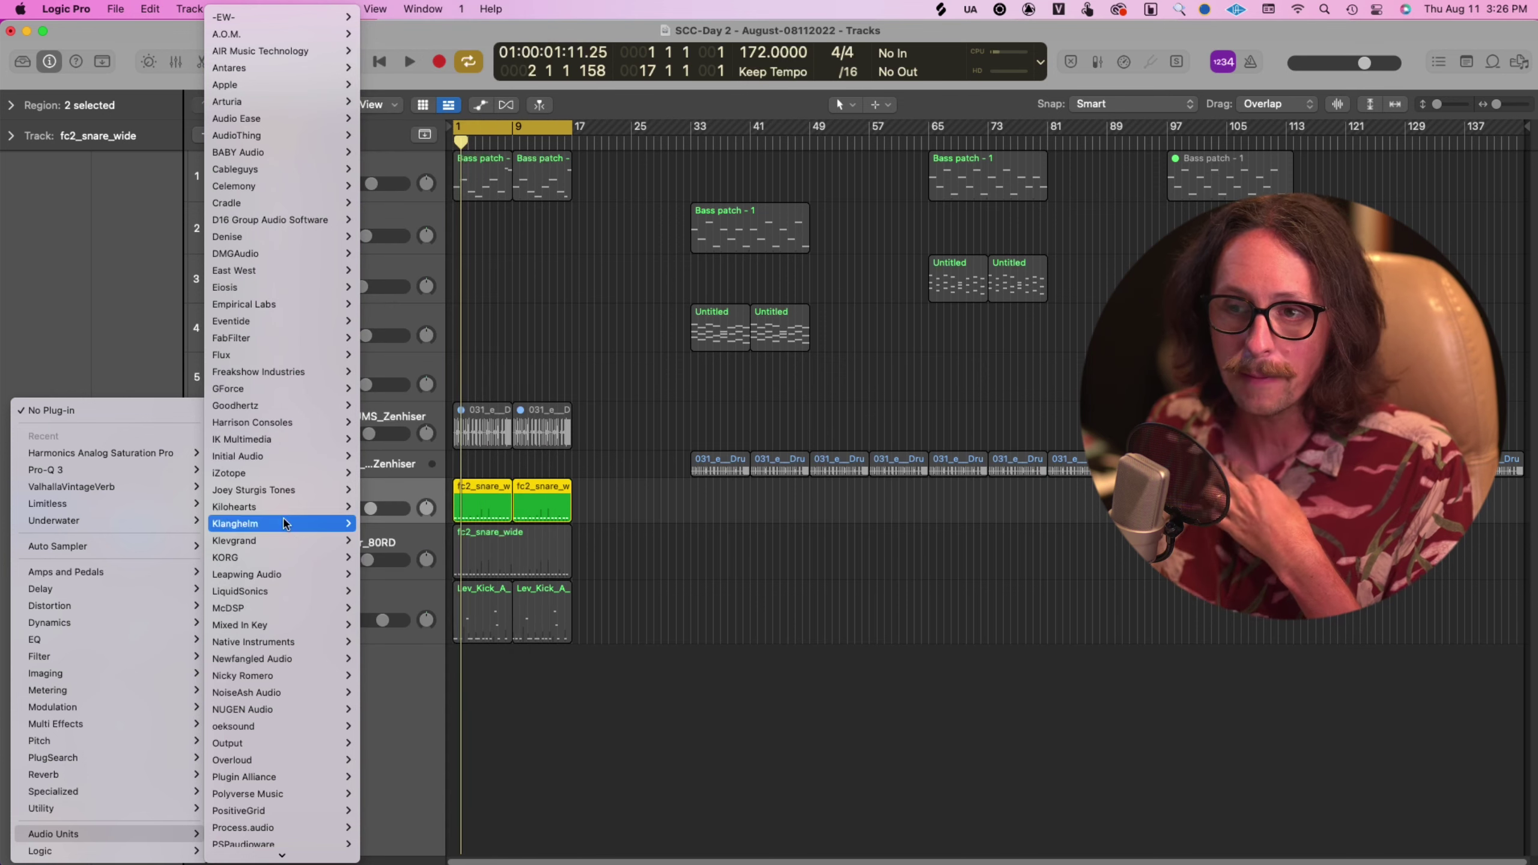
mouse_move(285, 360)
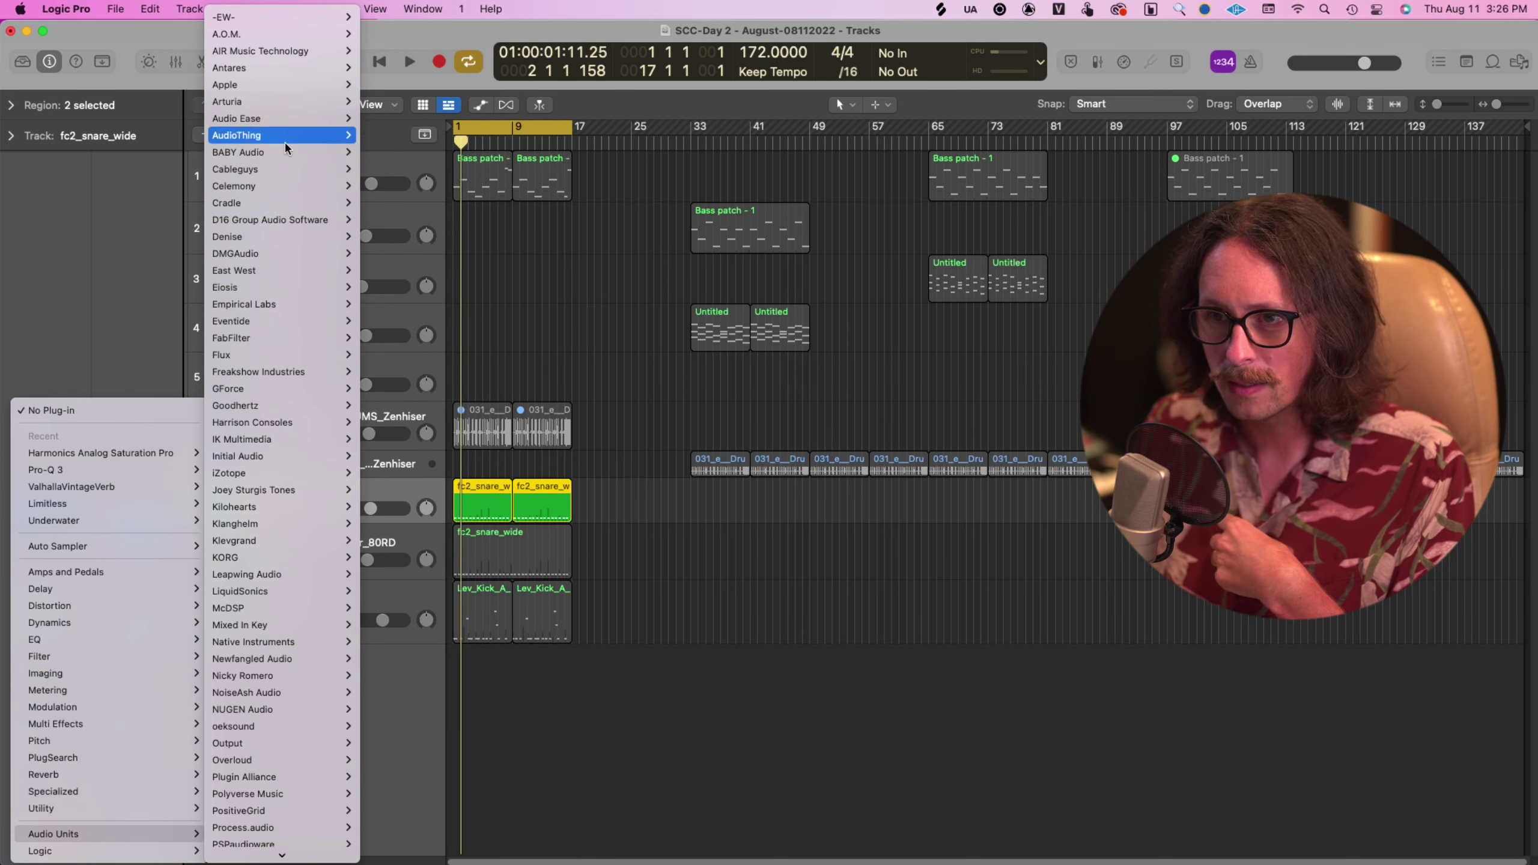
mouse_move(287, 406)
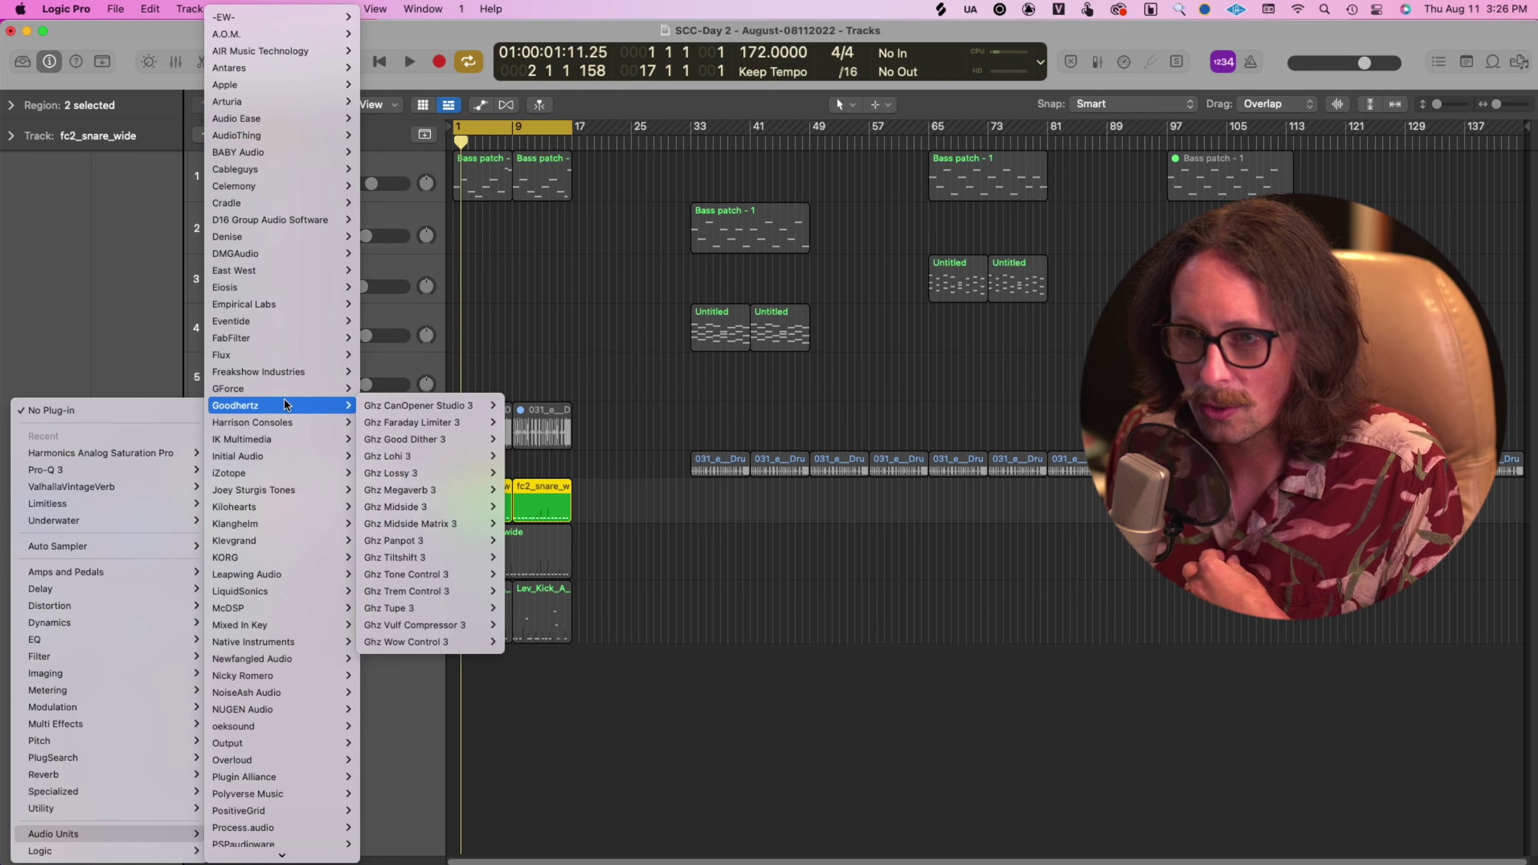
mouse_move(402, 414)
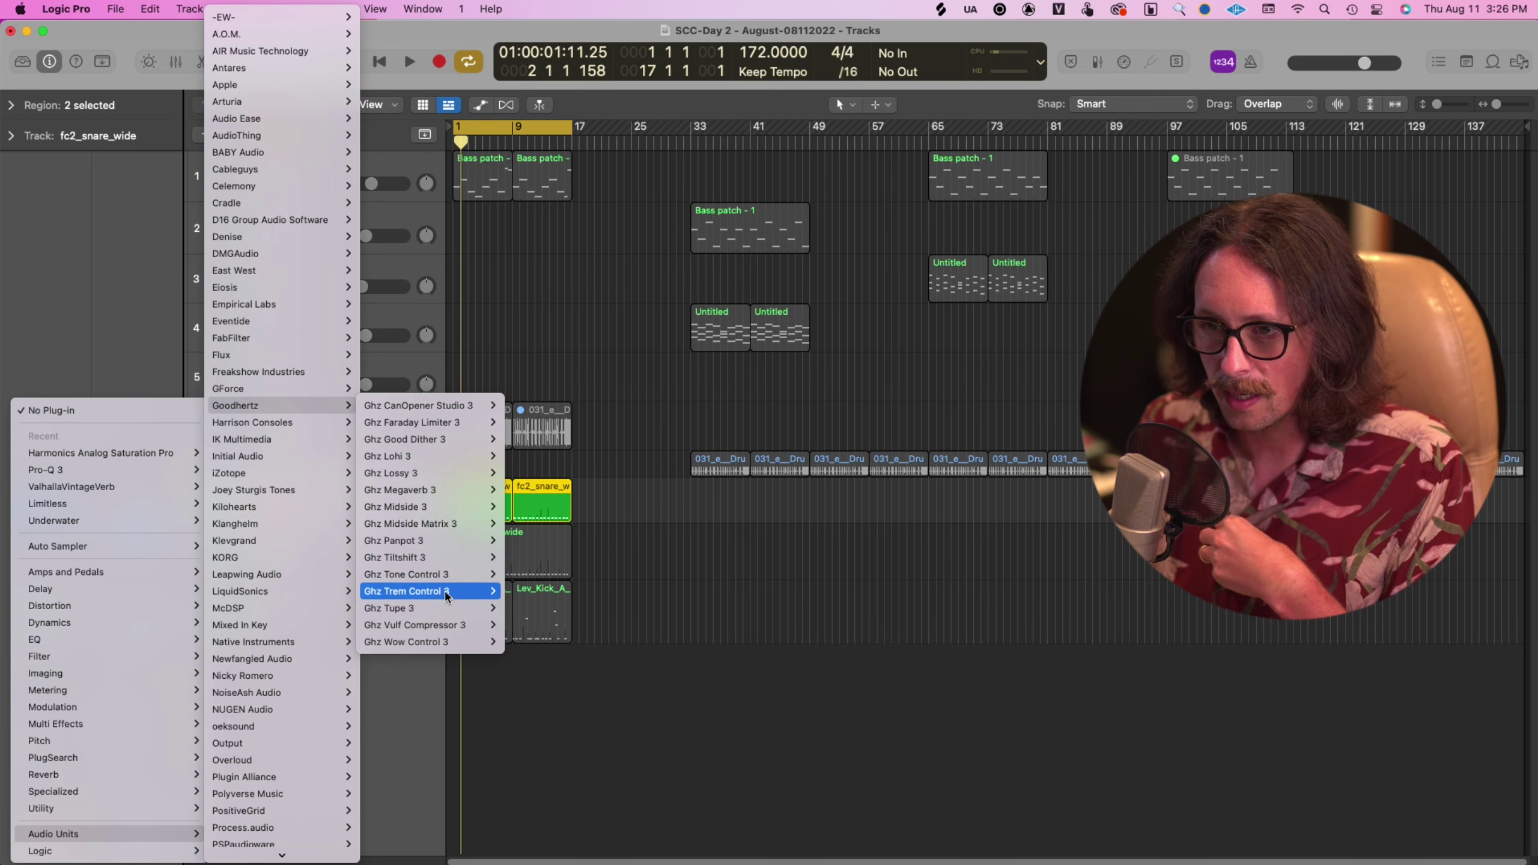
mouse_move(451, 579)
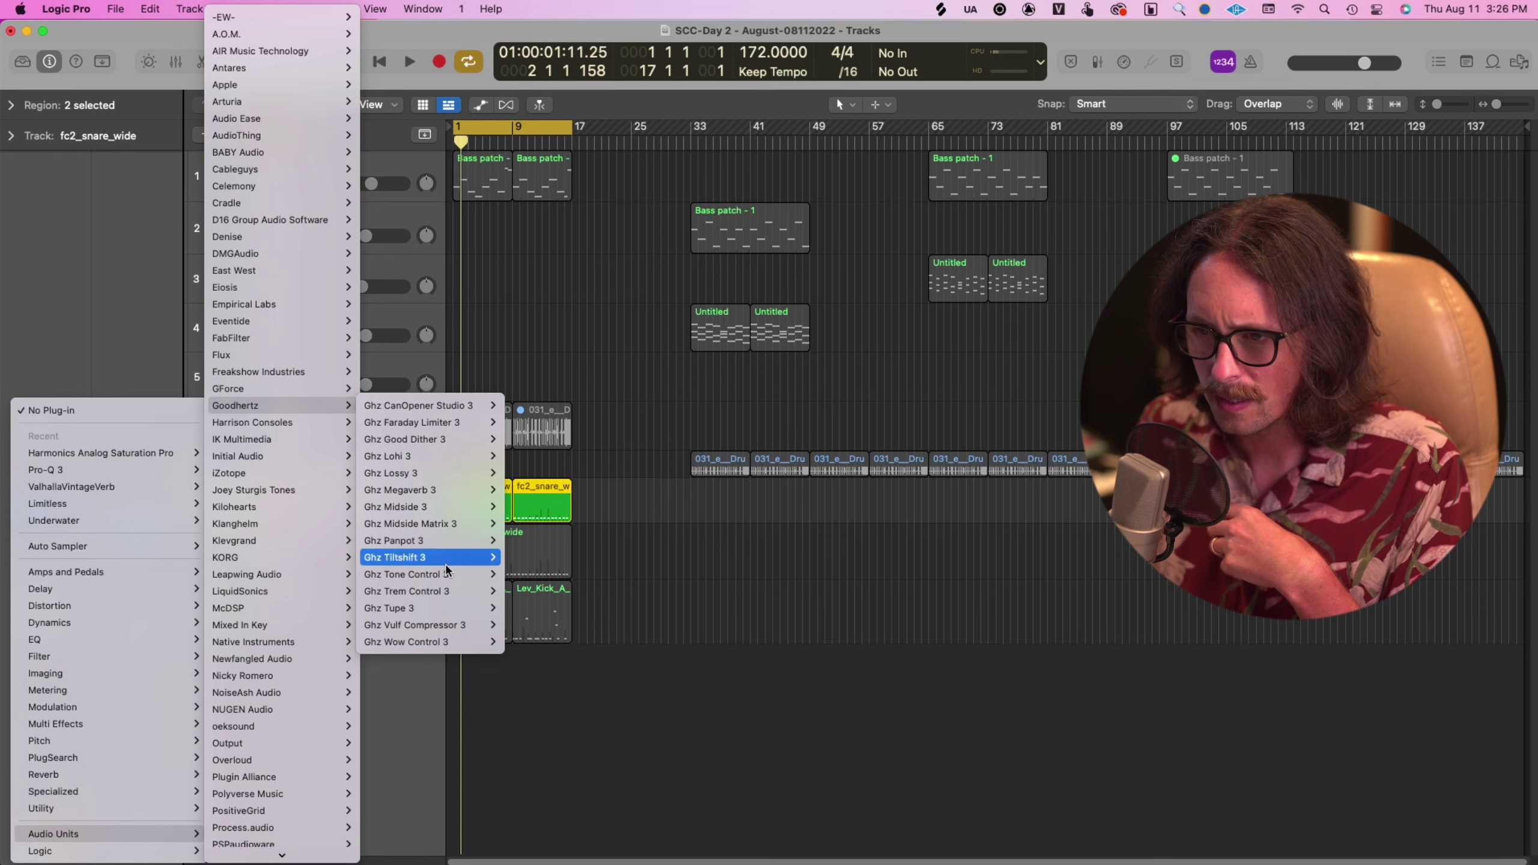
mouse_move(455, 614)
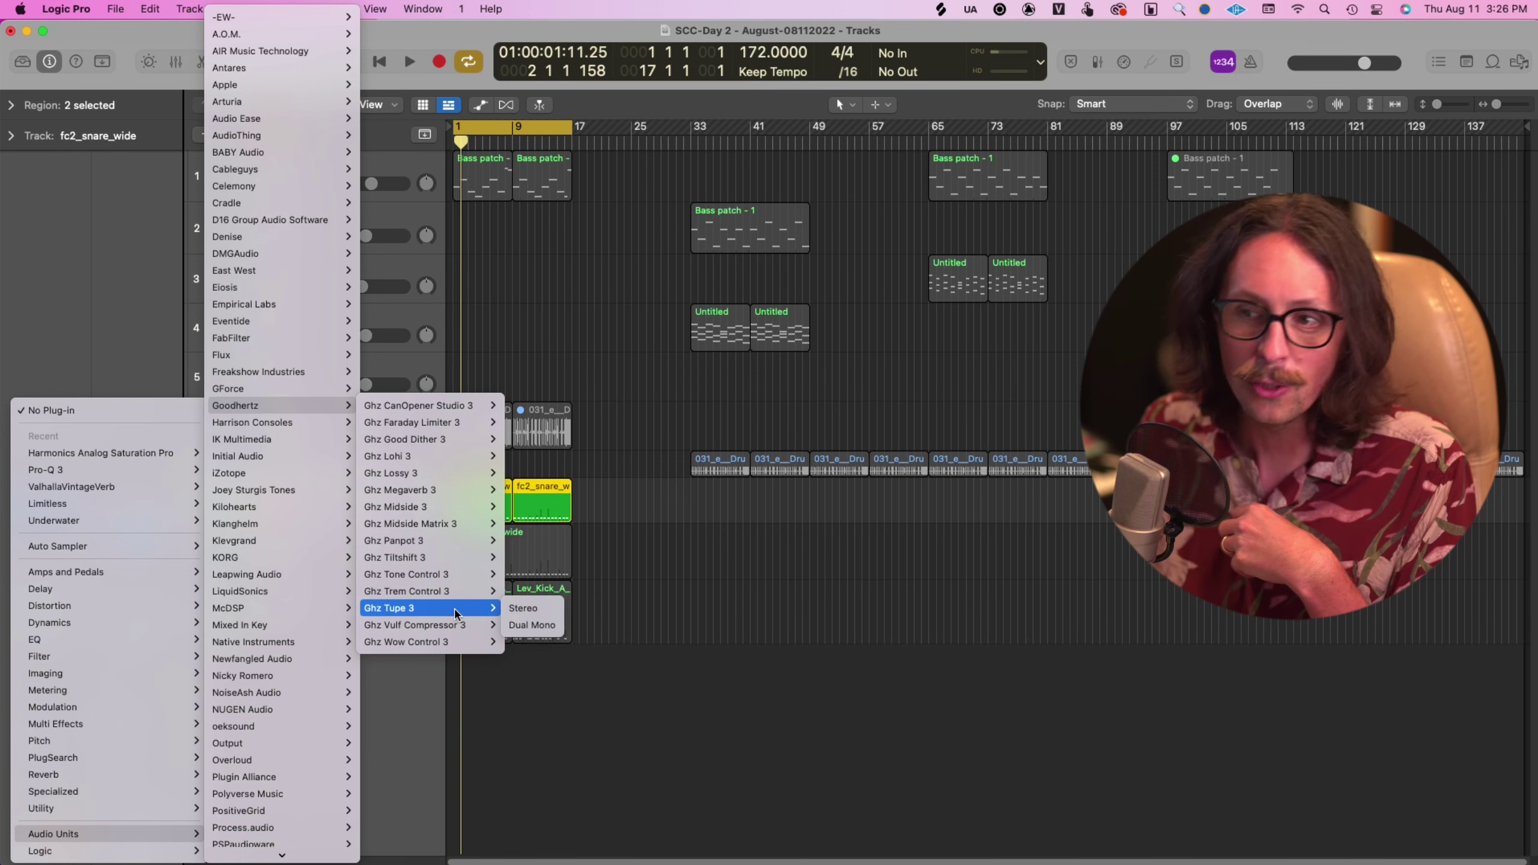
click(523, 607)
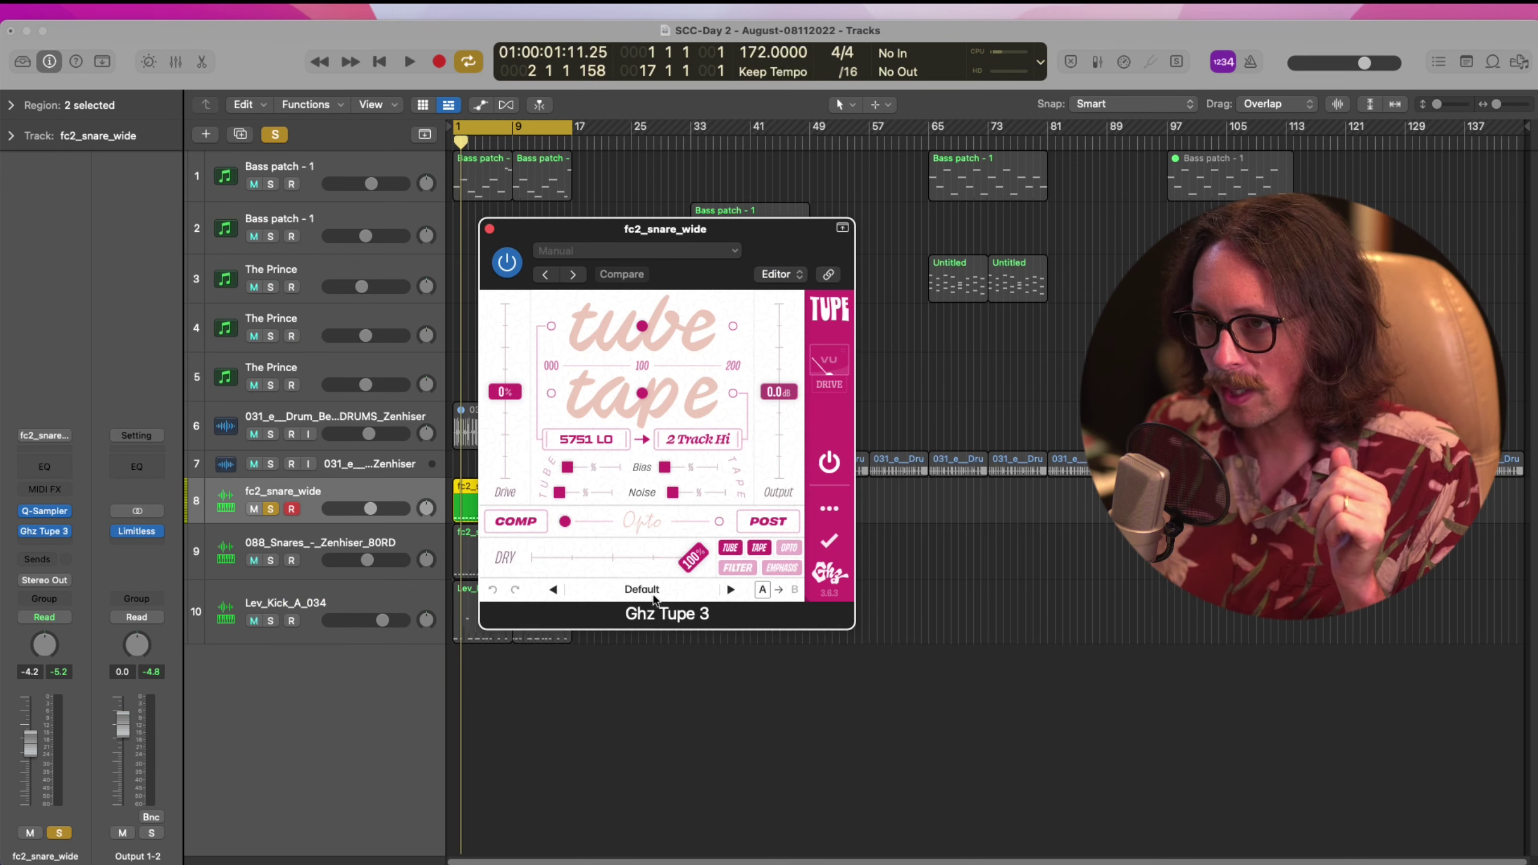
Browse the Tupe preset list, expanding Guitar & Bass Amps, then close it
click(641, 589)
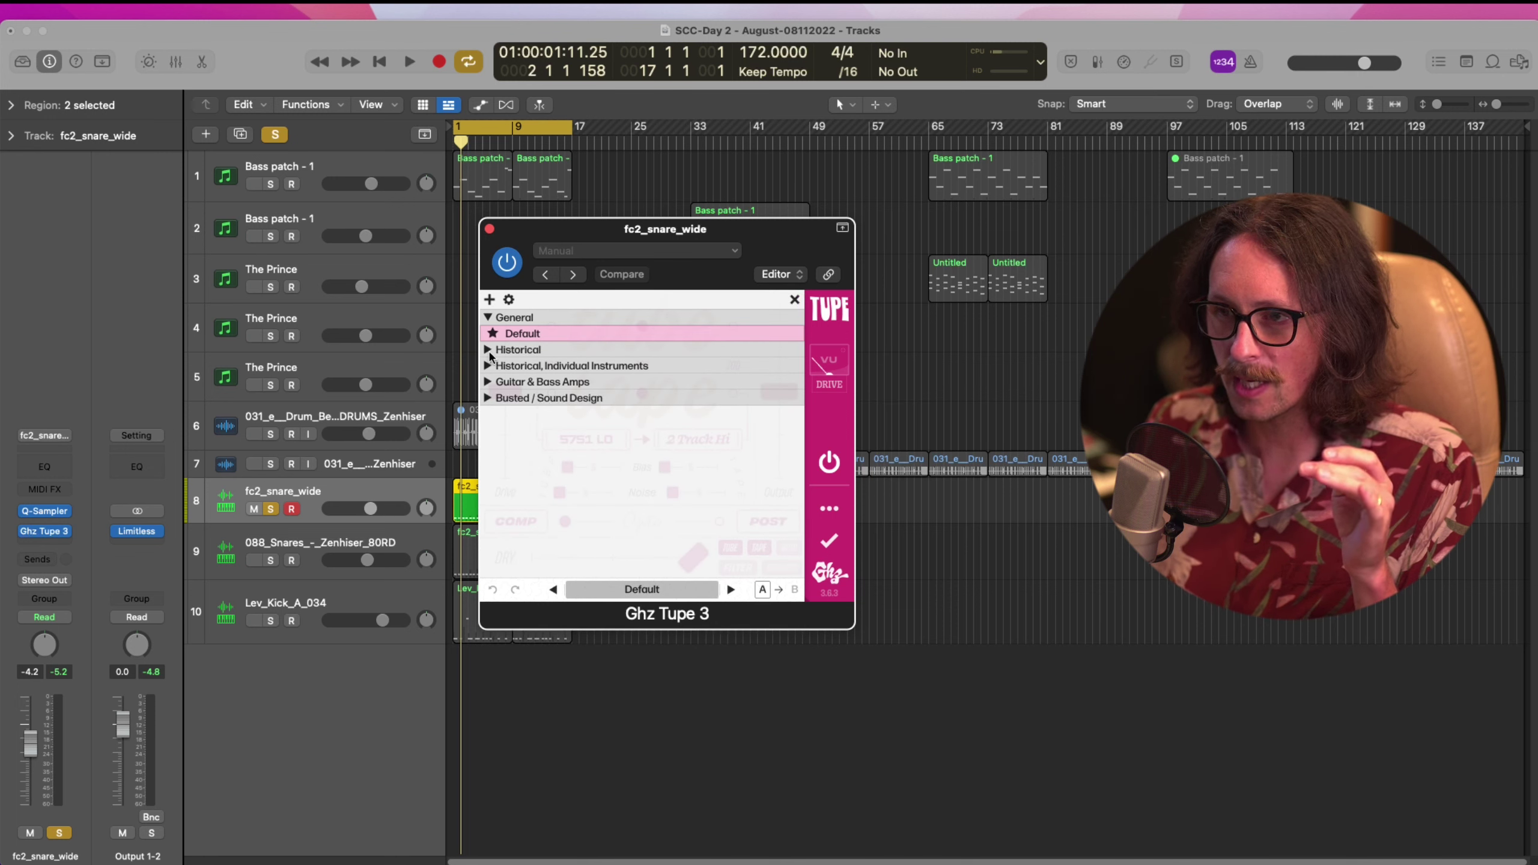
click(489, 383)
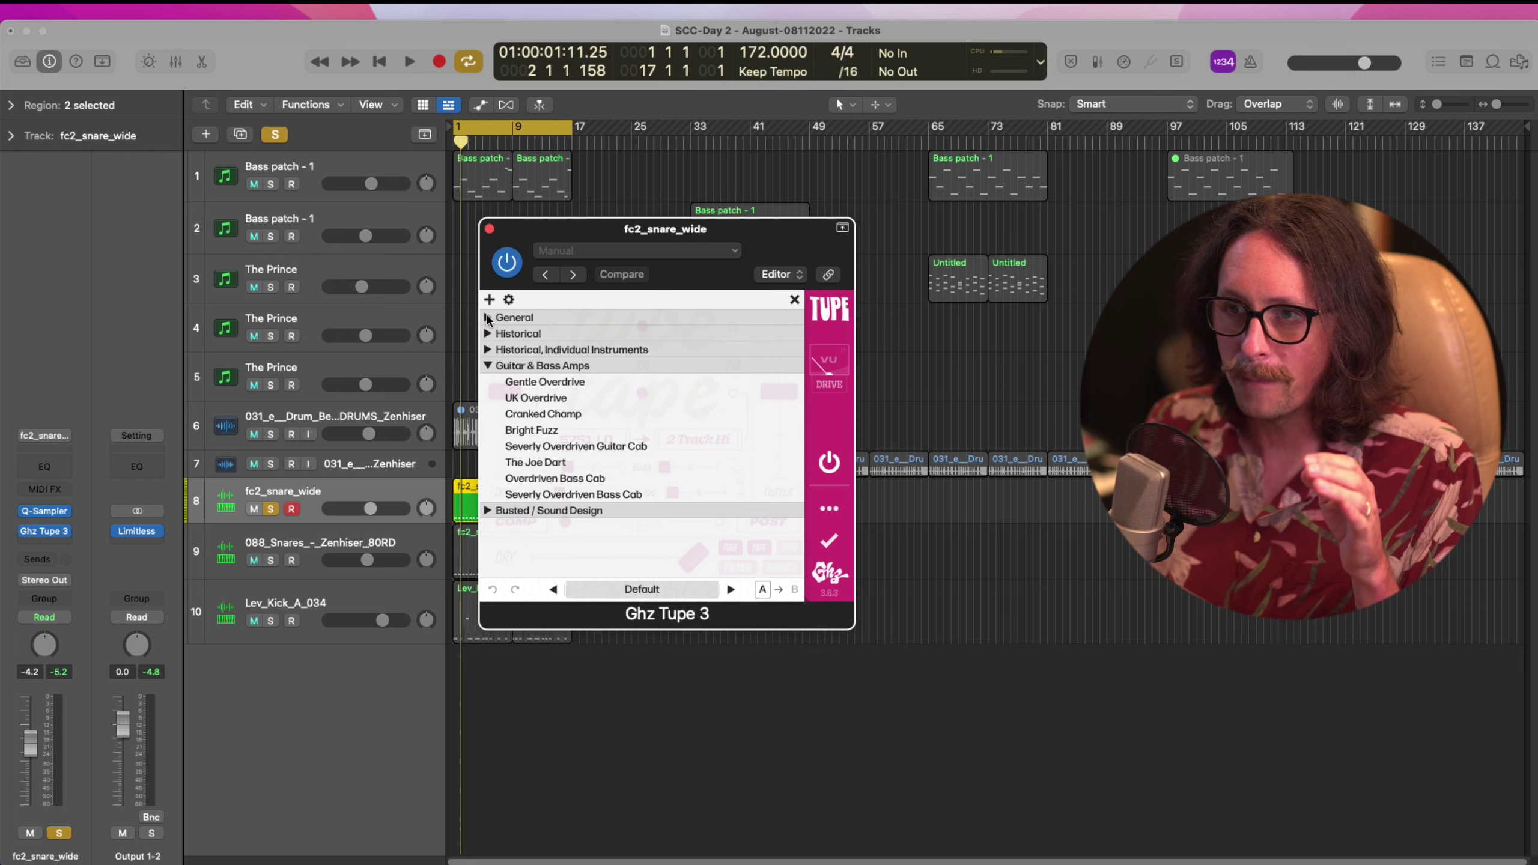
click(794, 299)
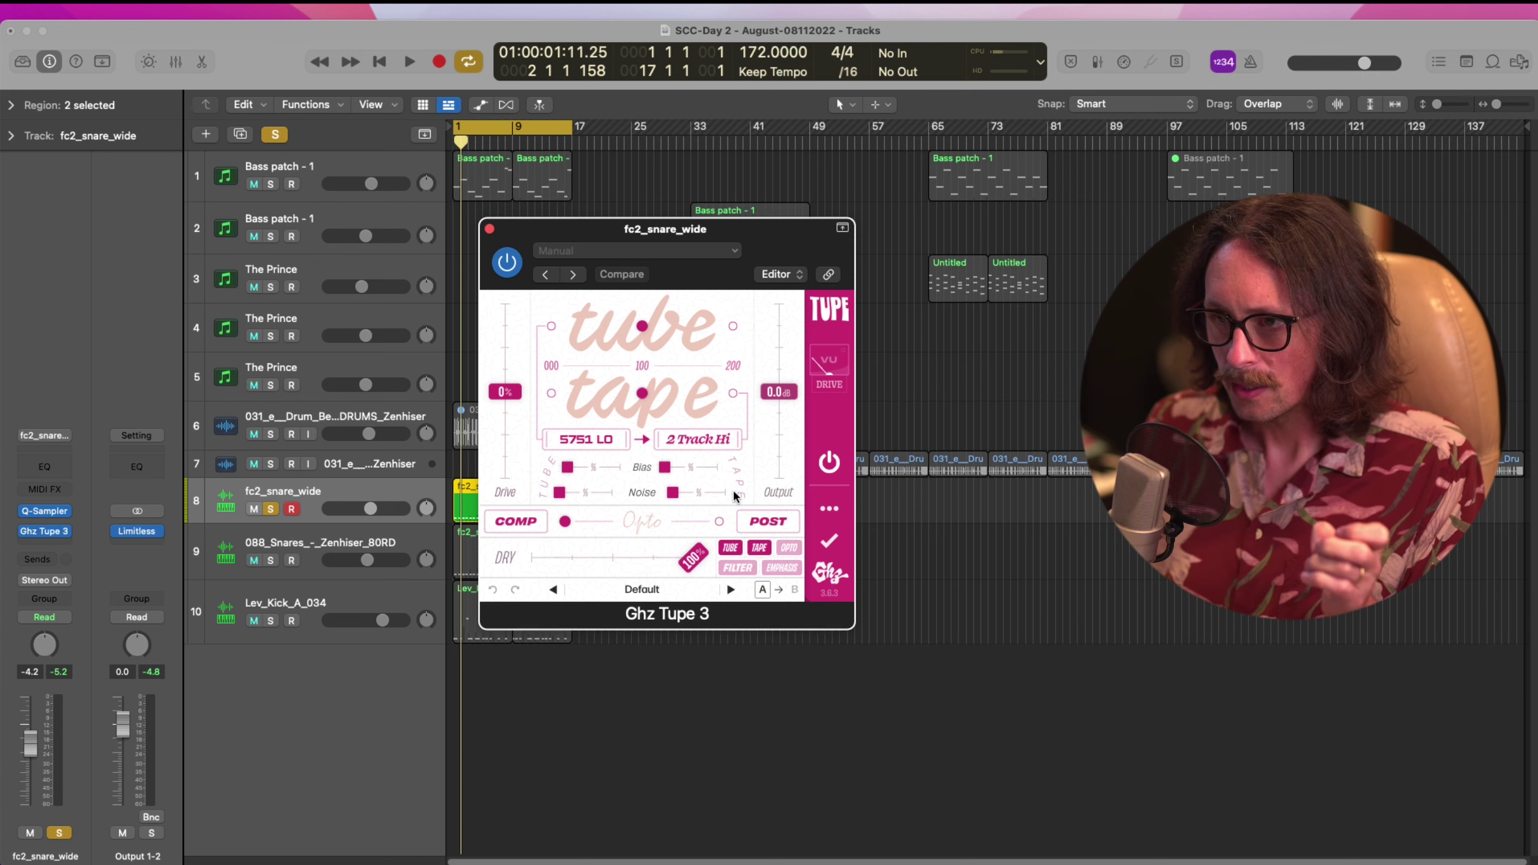
Check the tube types, keep 2 Track Hi tape, and raise the tape and tube bias
click(586, 441)
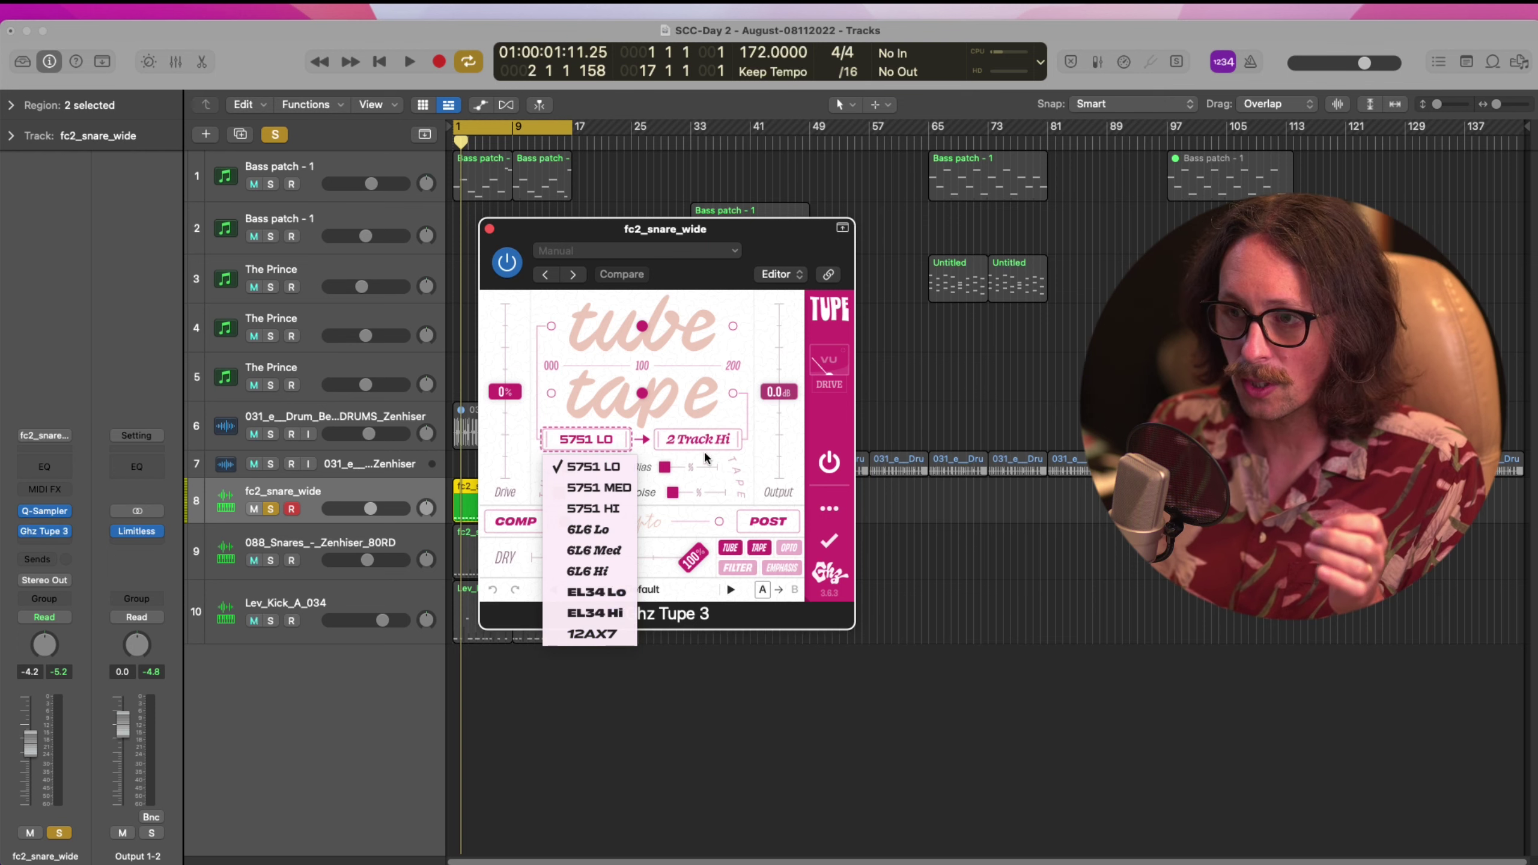
click(702, 441)
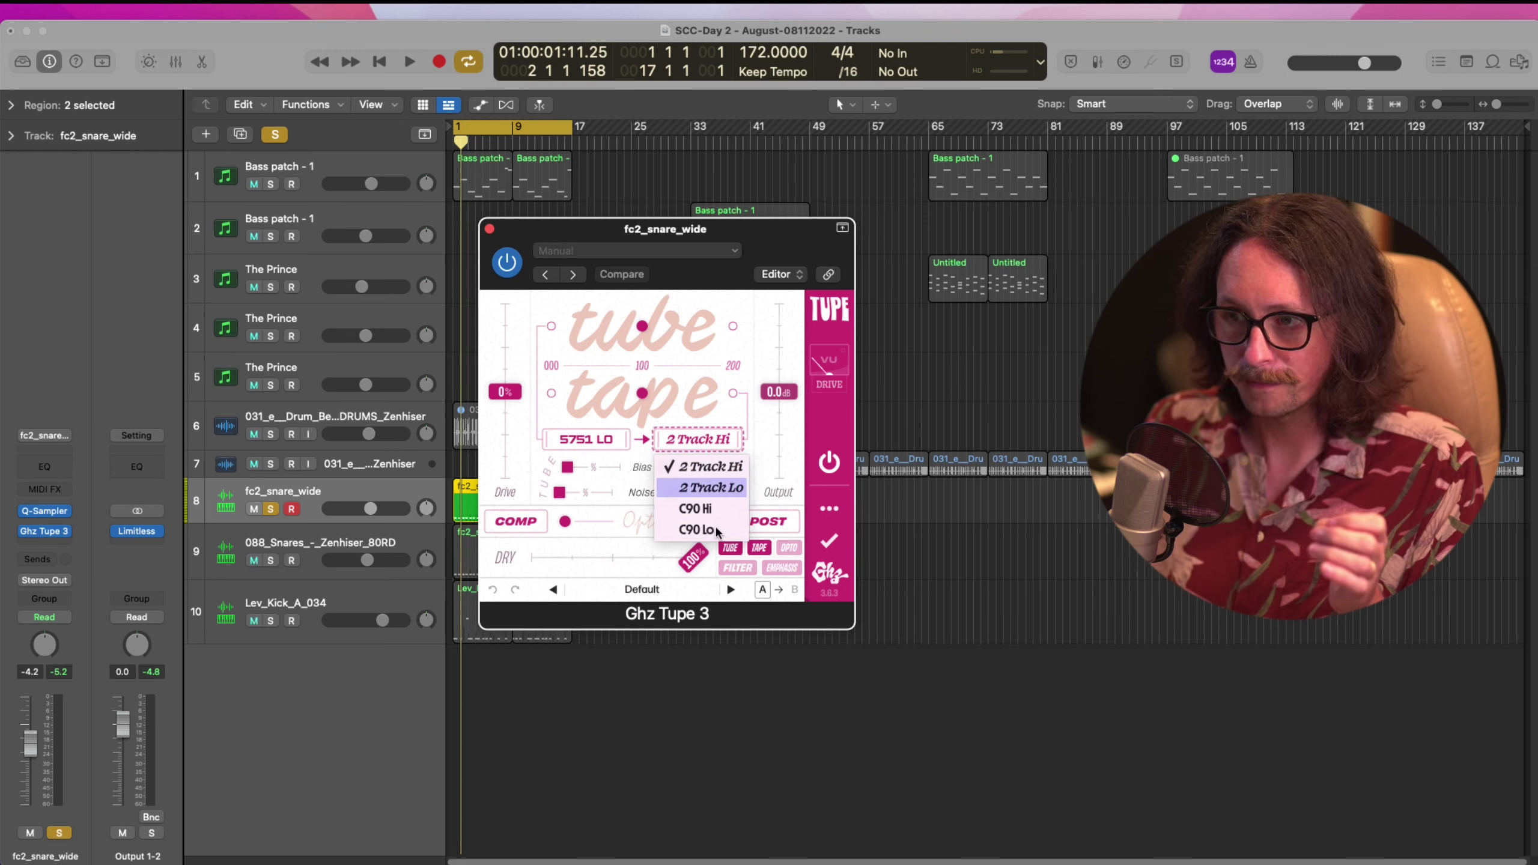
click(707, 441)
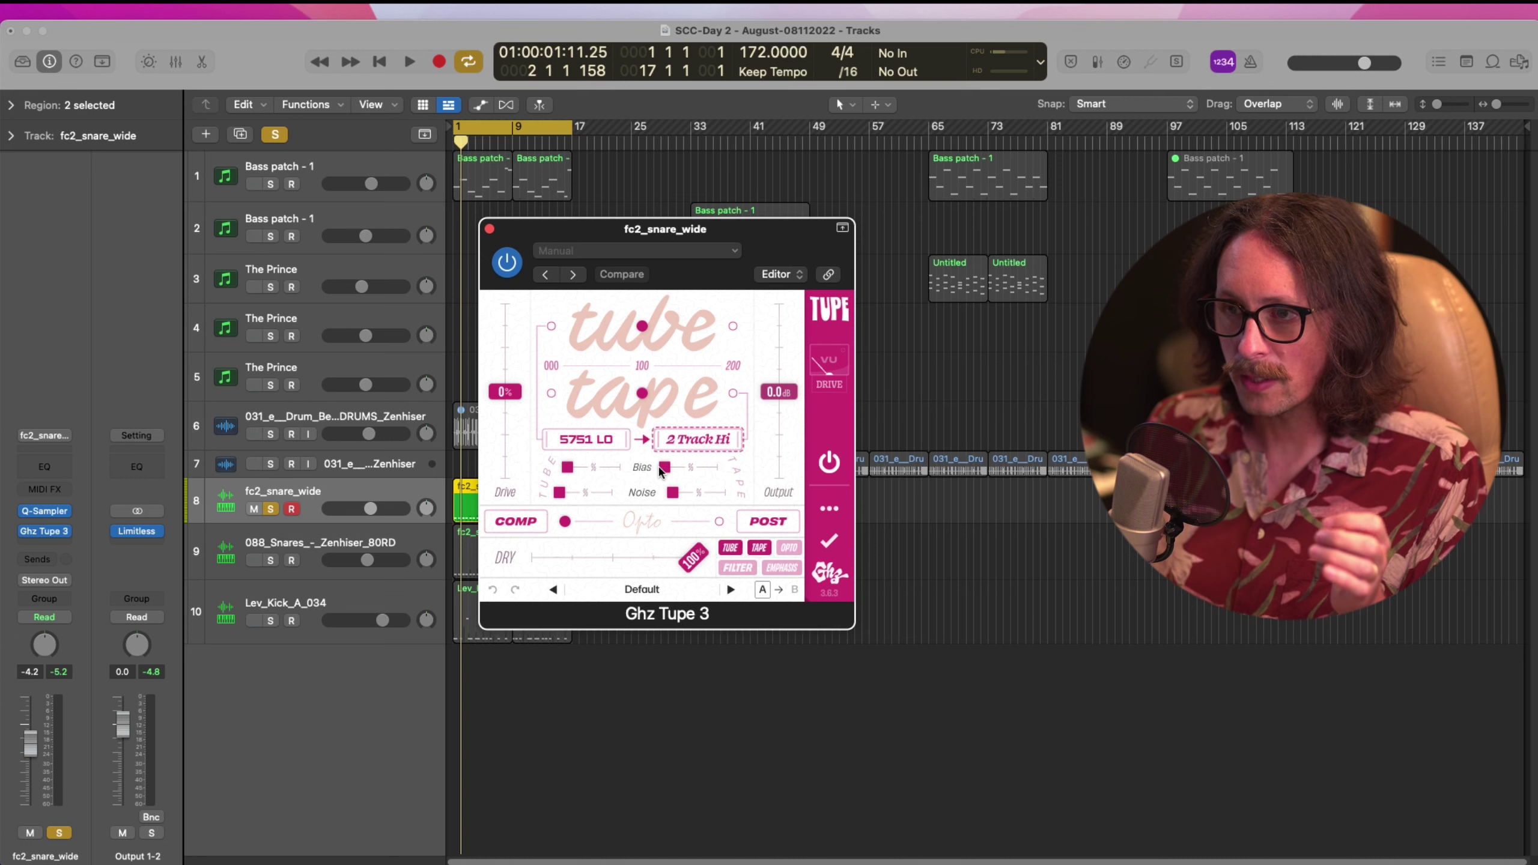
mouse_move(665, 467)
mouse_down()
mouse_move(683, 464)
mouse_move(661, 466)
mouse_up()
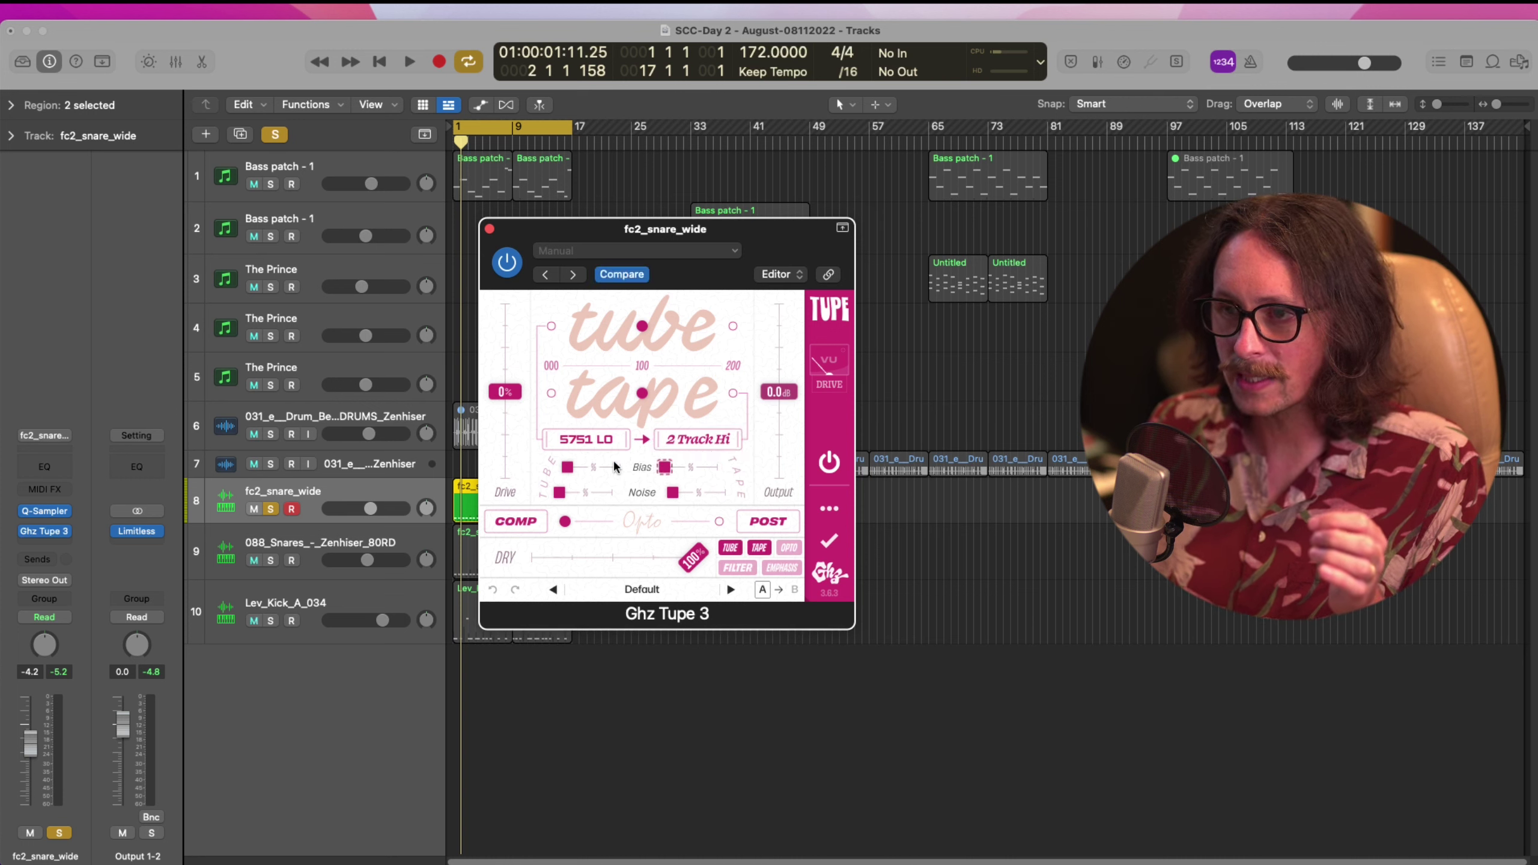
mouse_move(566, 466)
mouse_down()
mouse_move(635, 457)
mouse_move(568, 466)
mouse_up()
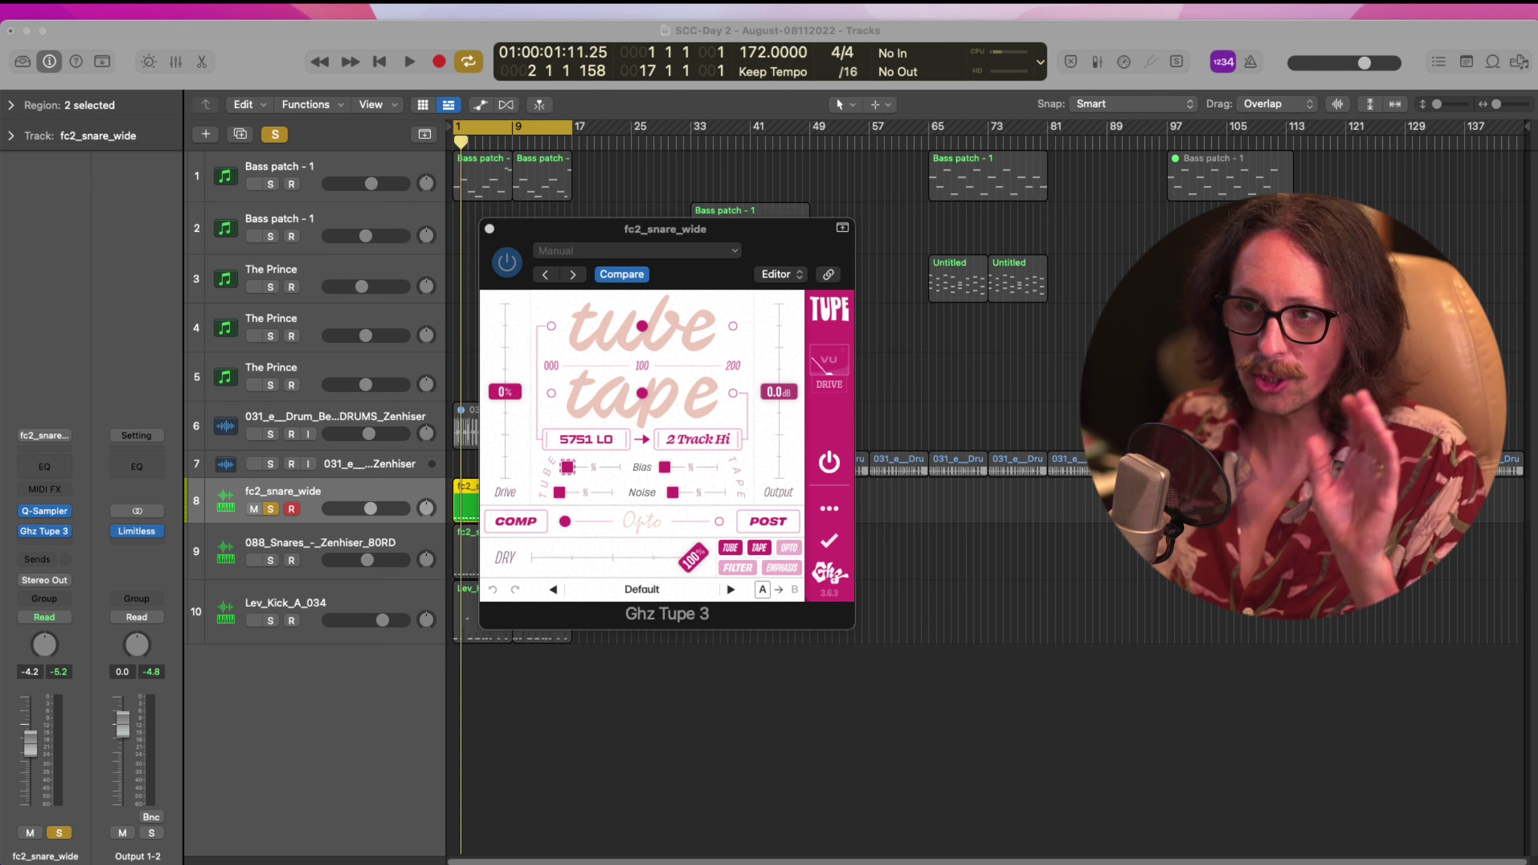
click(268, 43)
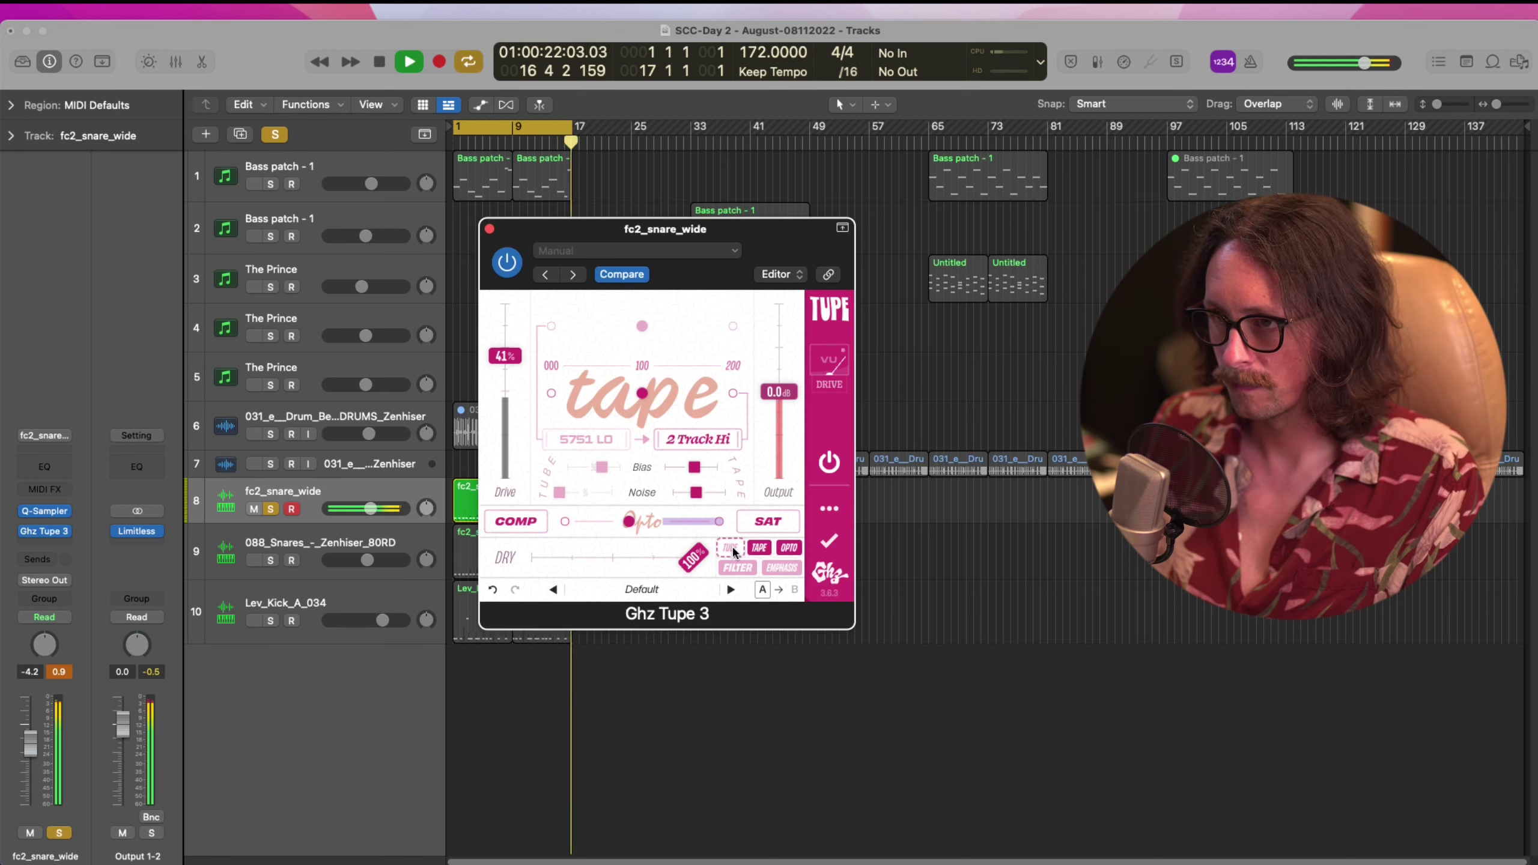
Switch the Tupe tube model to 12AX7 and raise the tube and tape noise
click(620, 451)
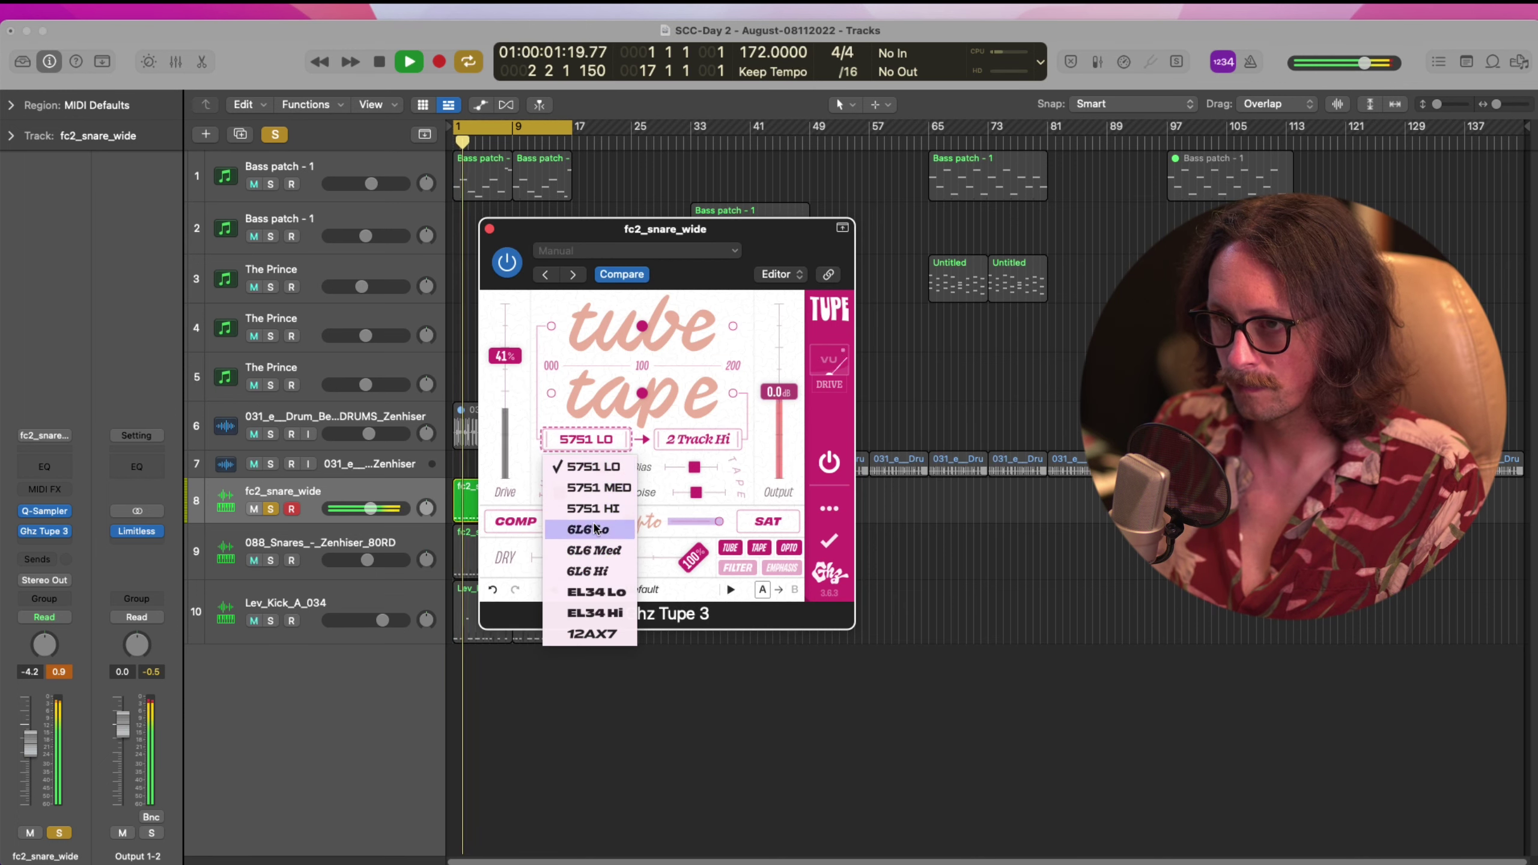
click(602, 644)
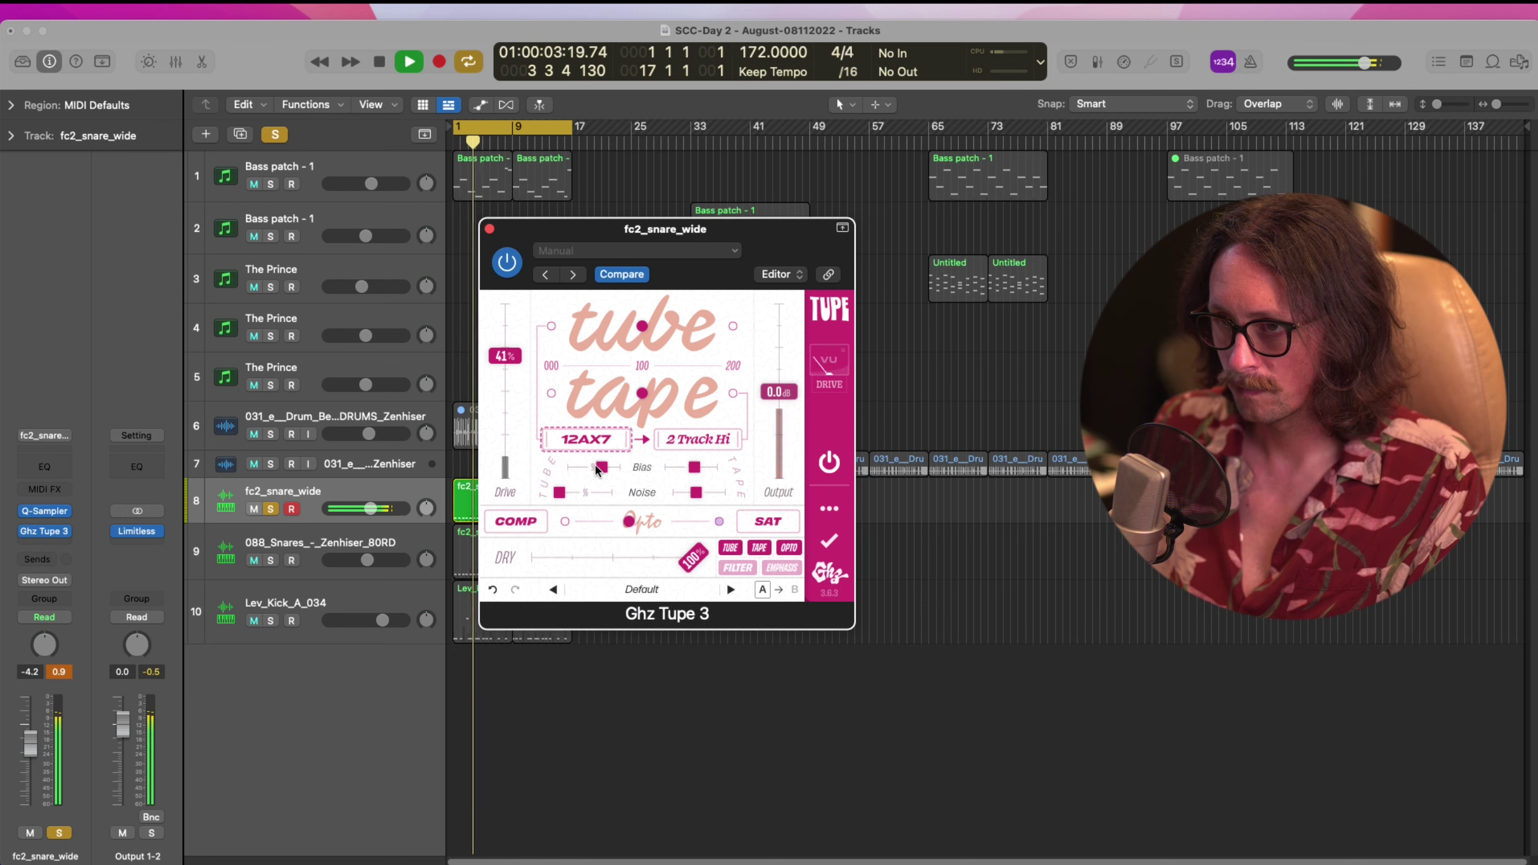
mouse_move(564, 491)
mouse_down()
mouse_move(611, 464)
mouse_move(545, 469)
mouse_up()
drag(696, 492, 612, 466)
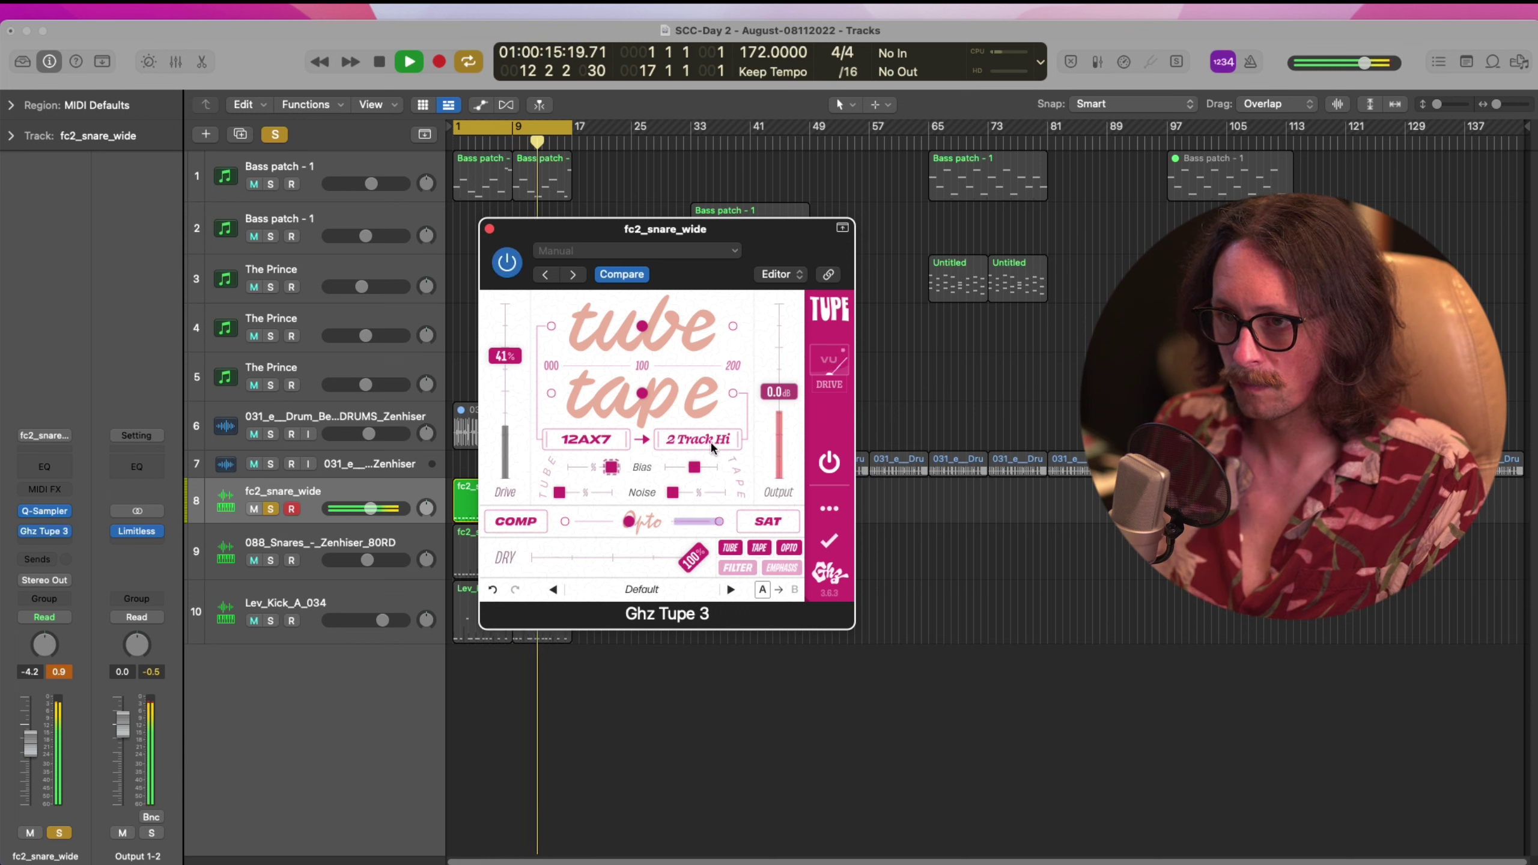
A/B the Tupe effect by bypassing and re-enabling it, then stop playback
click(509, 267)
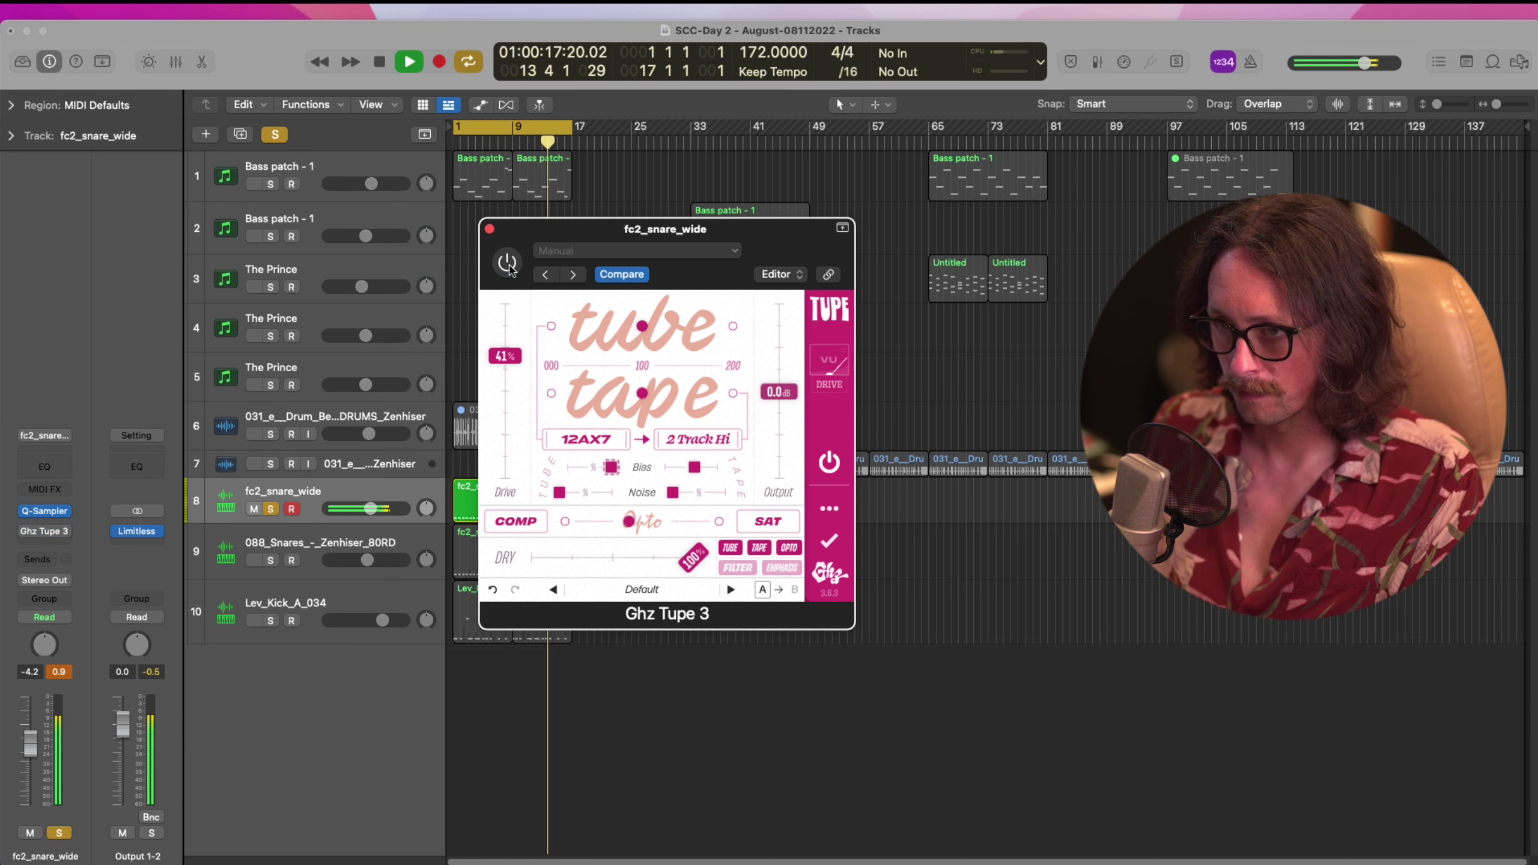
click(507, 262)
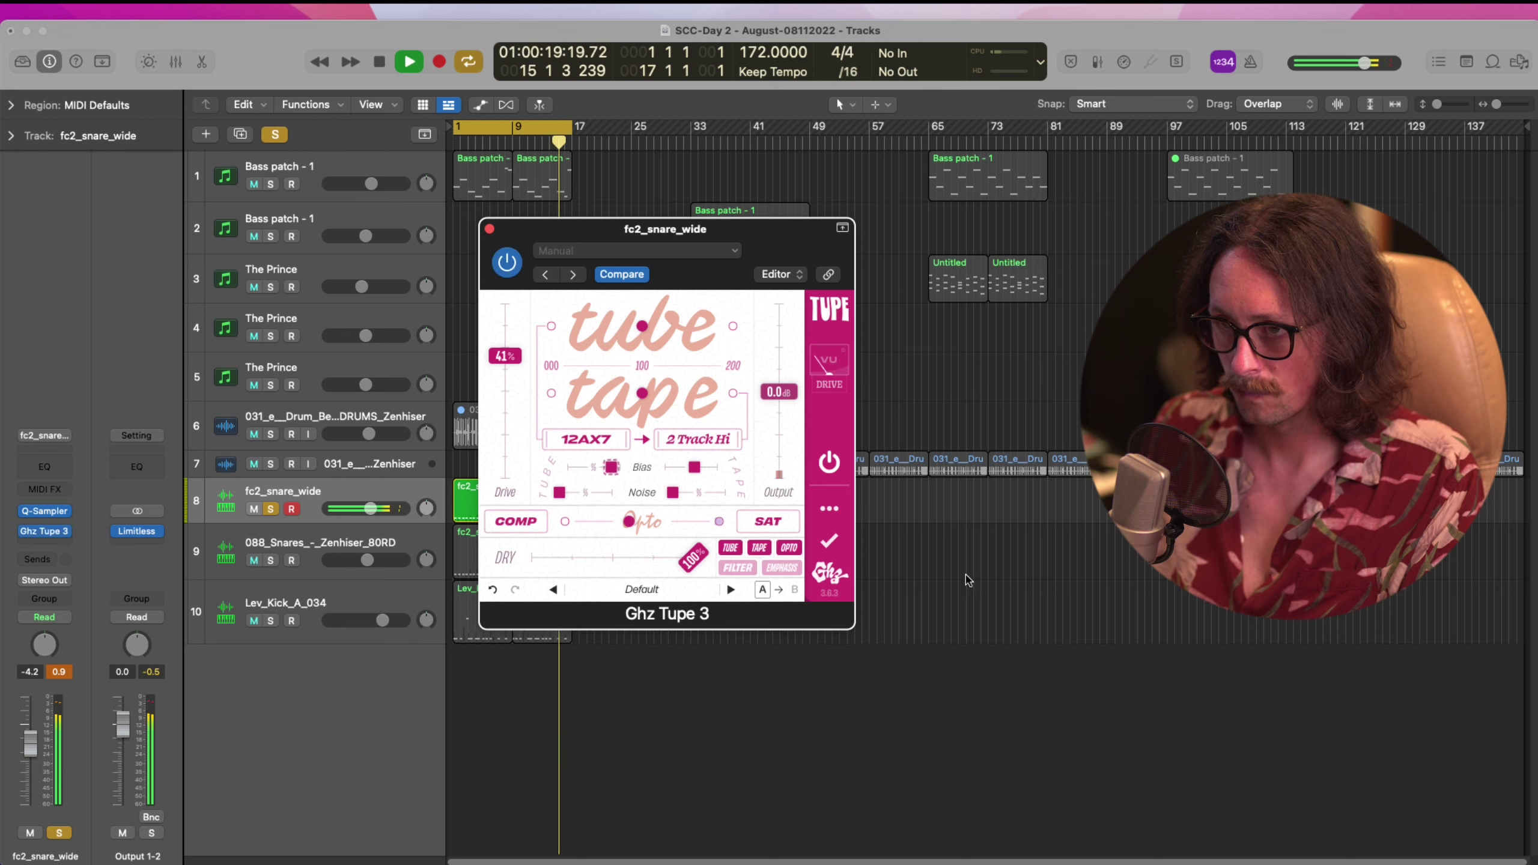
key(space)
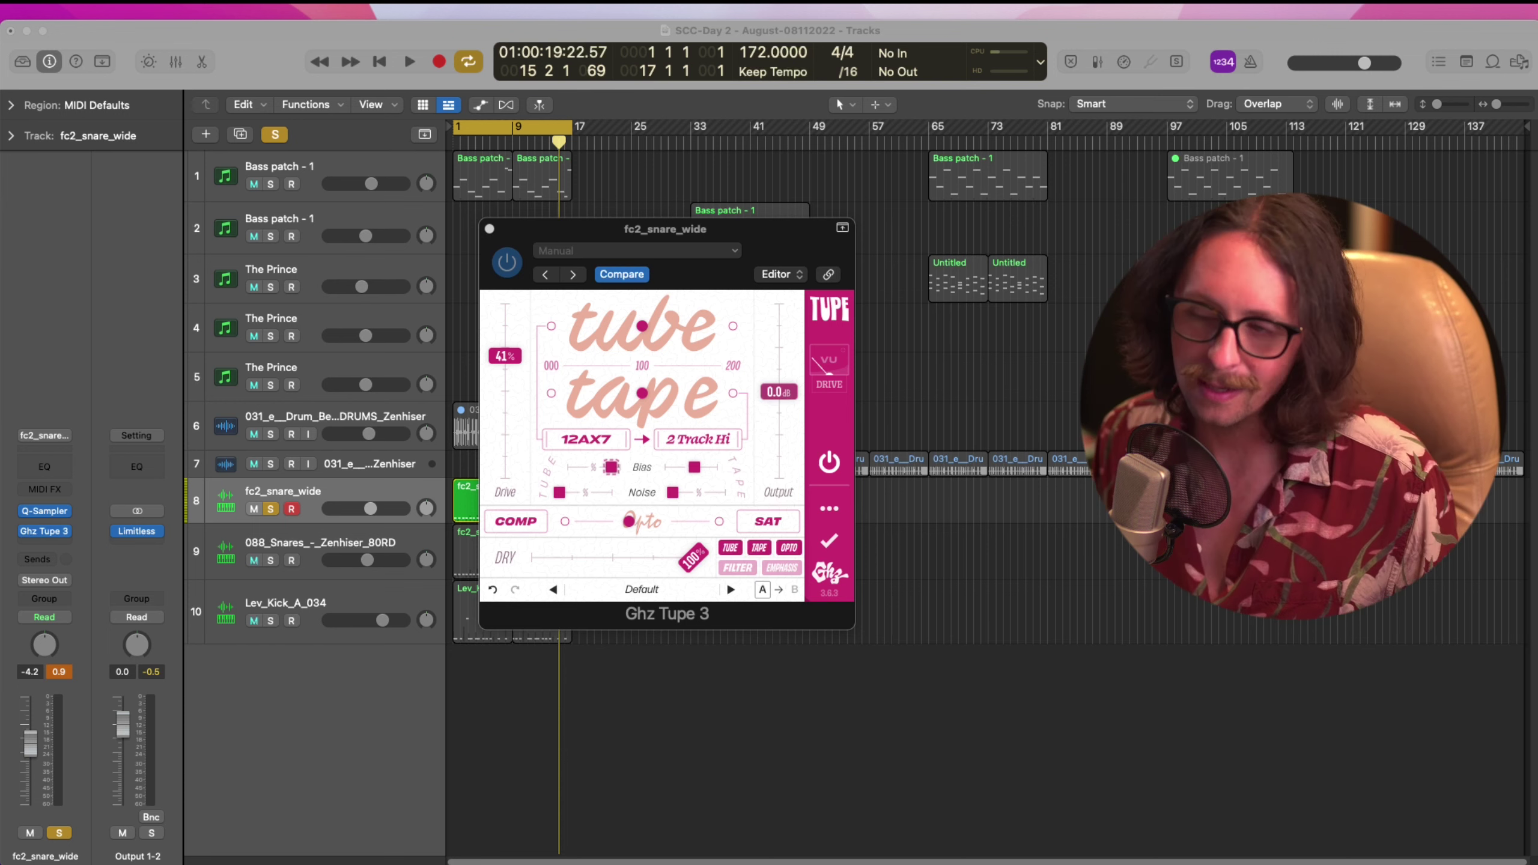
Raise the Tupe drive to 85% and tilt the EMPHASIS curve steeply downward
click(770, 768)
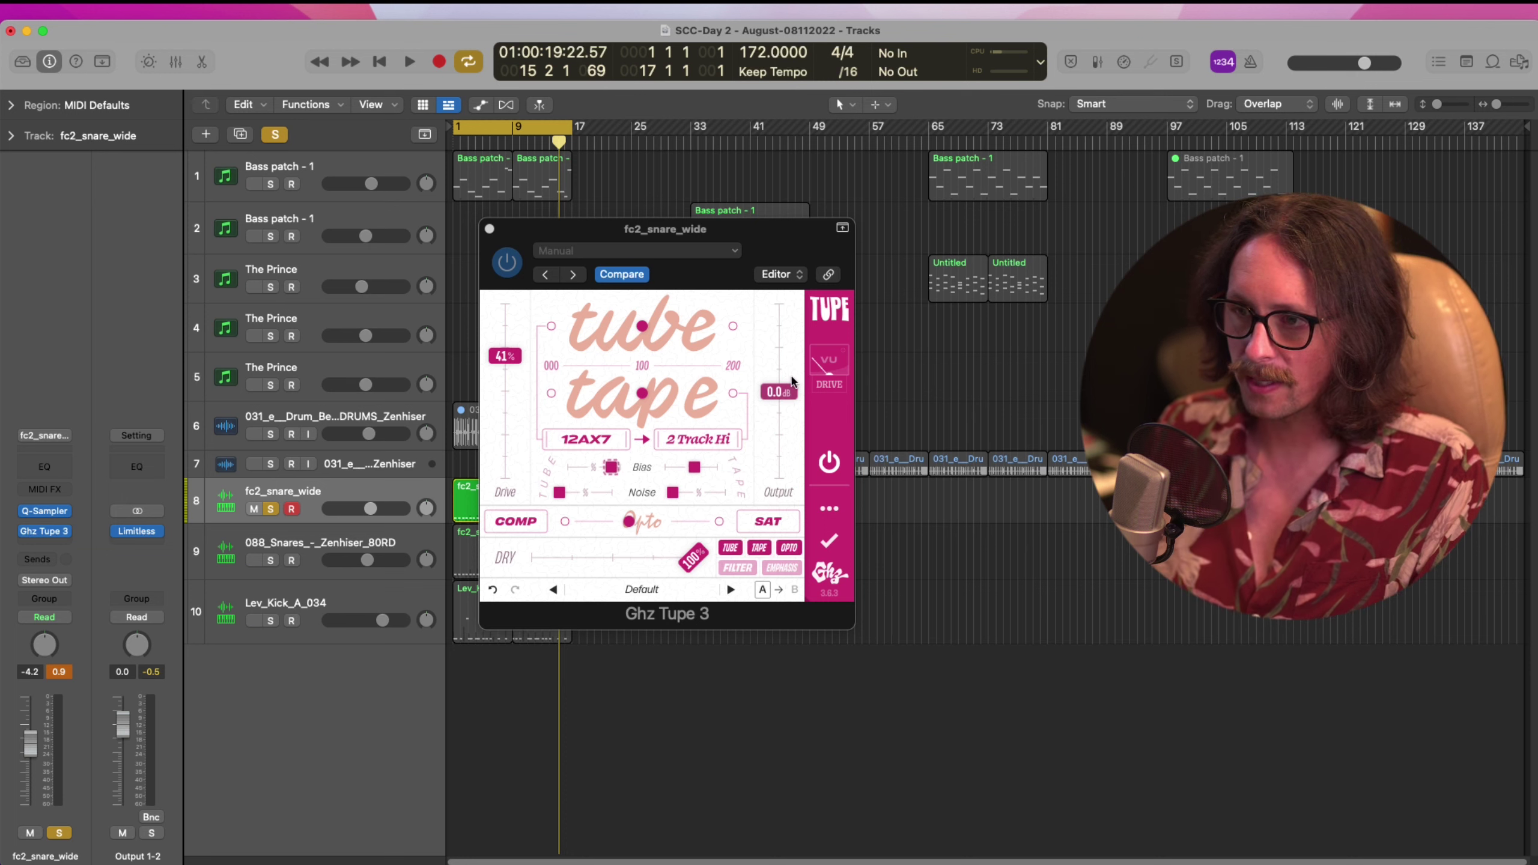
drag(524, 363, 521, 298)
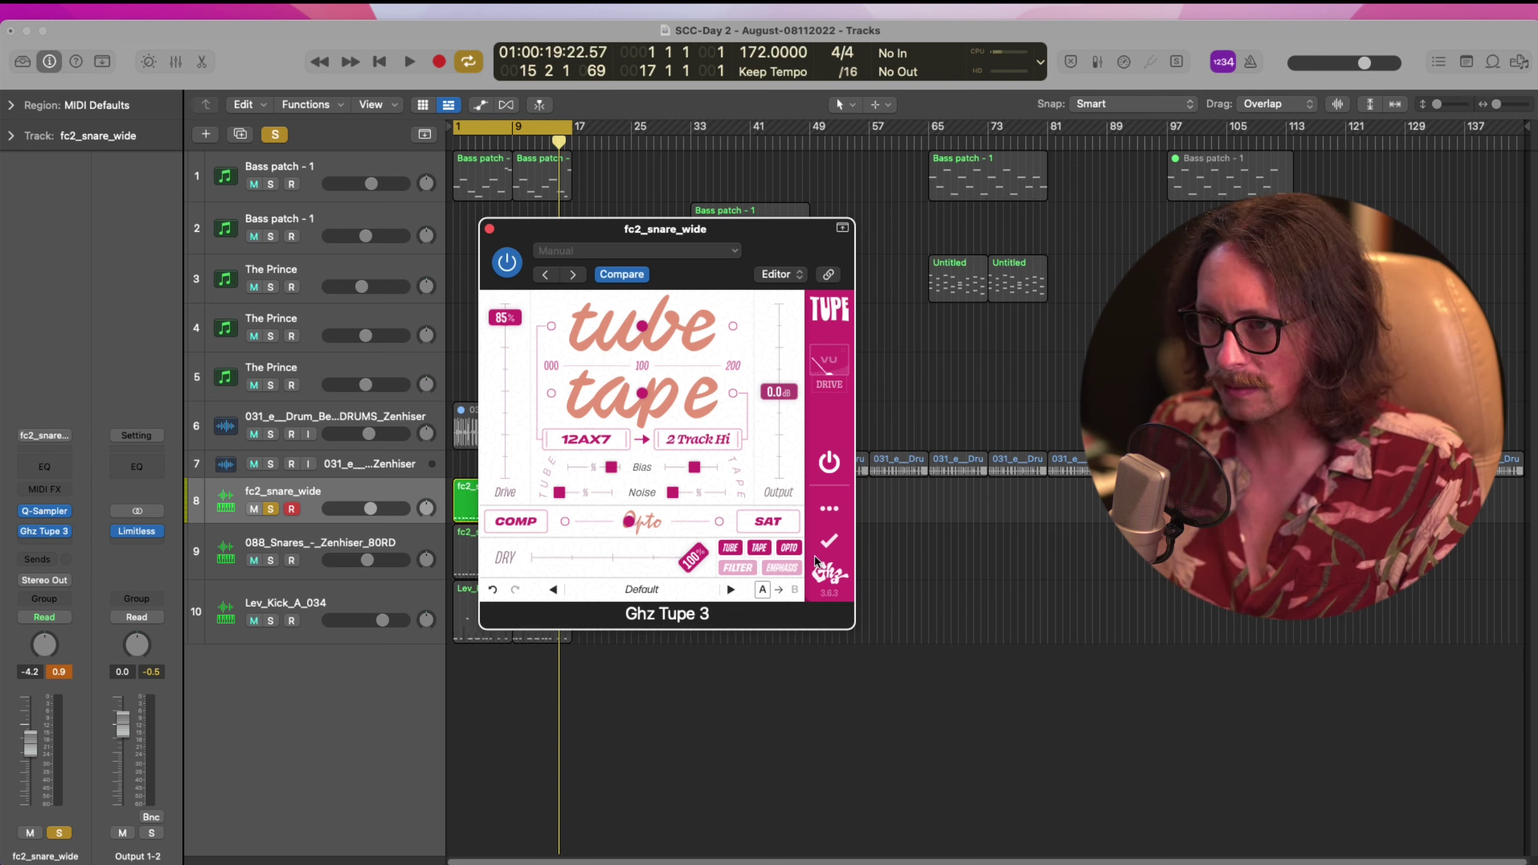
click(829, 508)
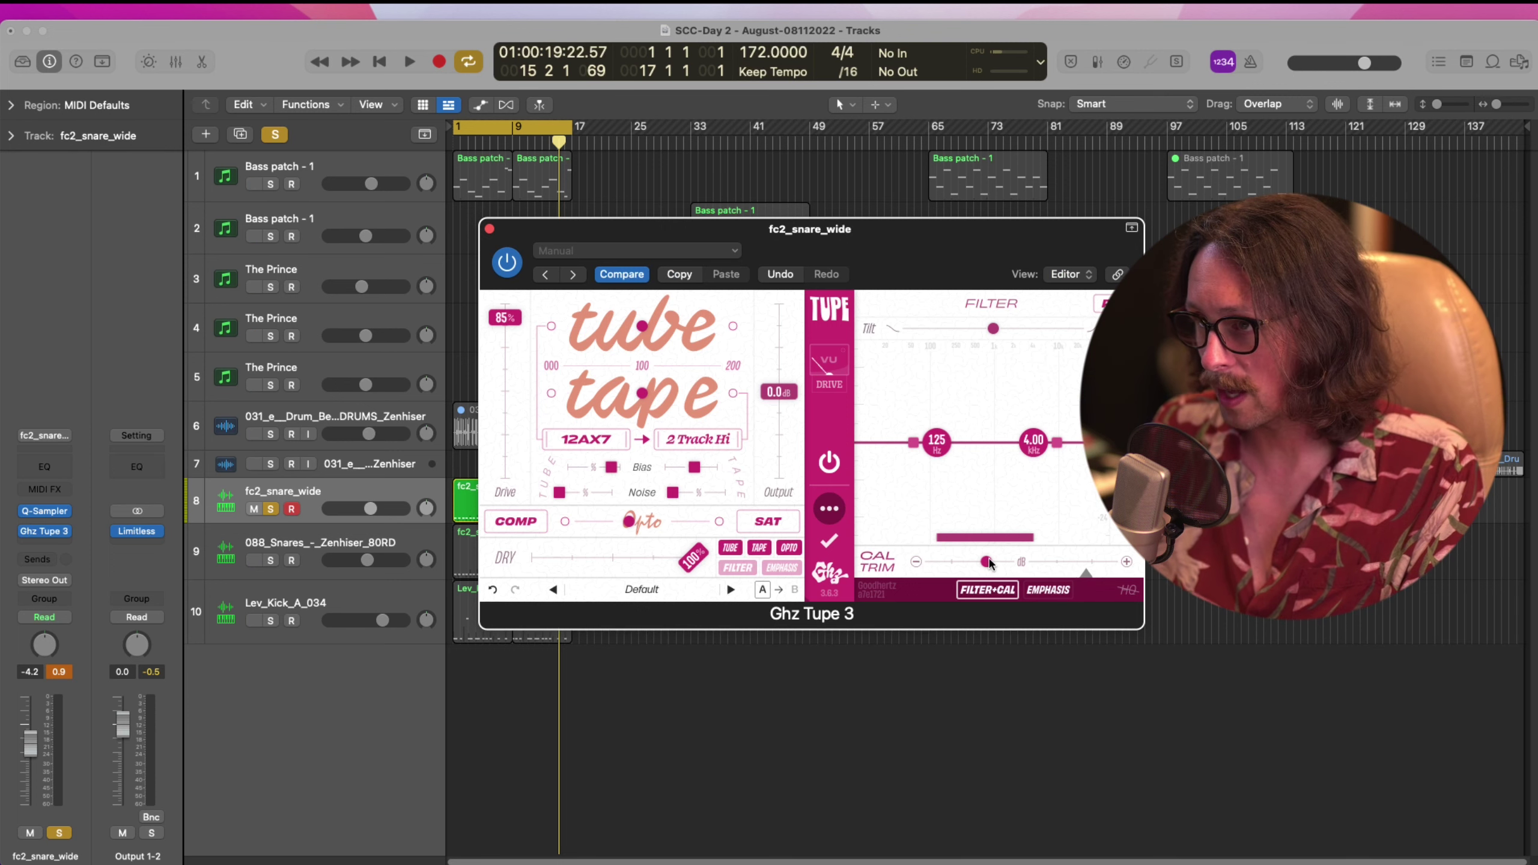
click(1050, 590)
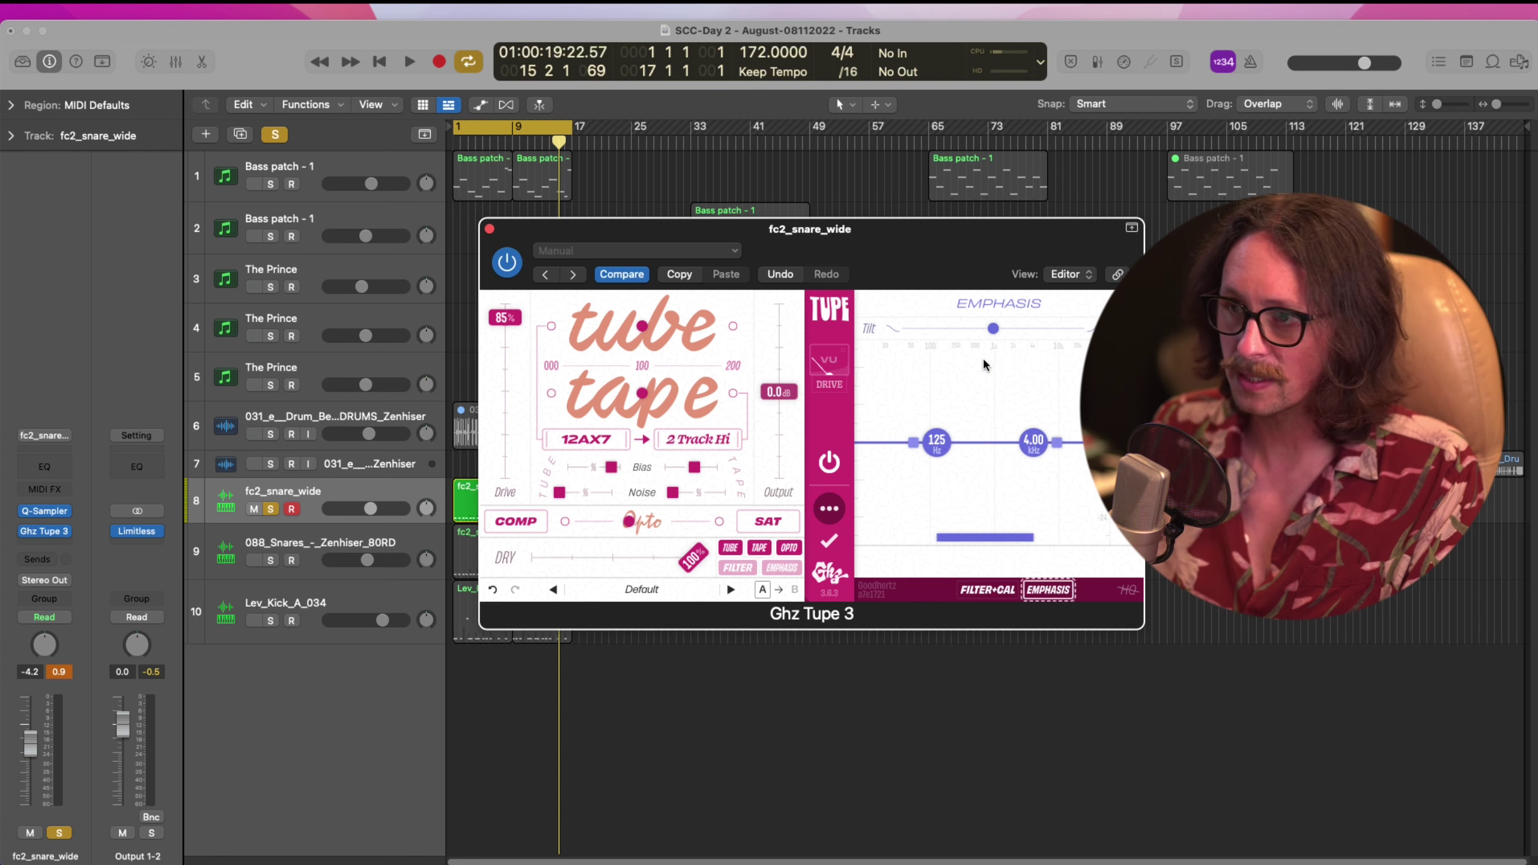
mouse_move(993, 330)
mouse_down()
mouse_move(913, 337)
mouse_move(1009, 331)
mouse_move(964, 332)
mouse_up()
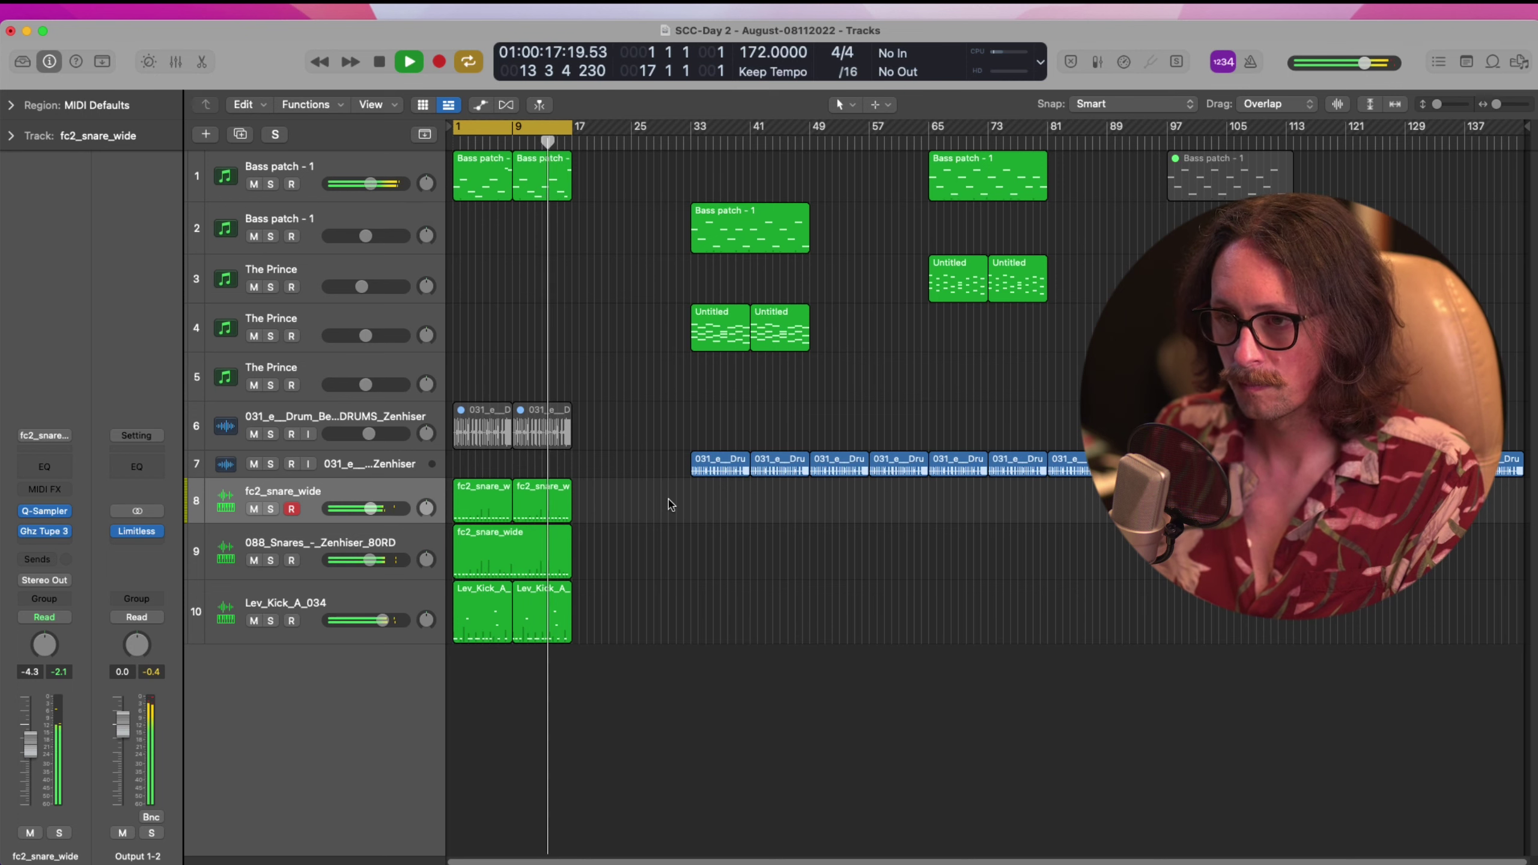
Stop playback and select the Lev_Kick_A_034 kick track
key(space)
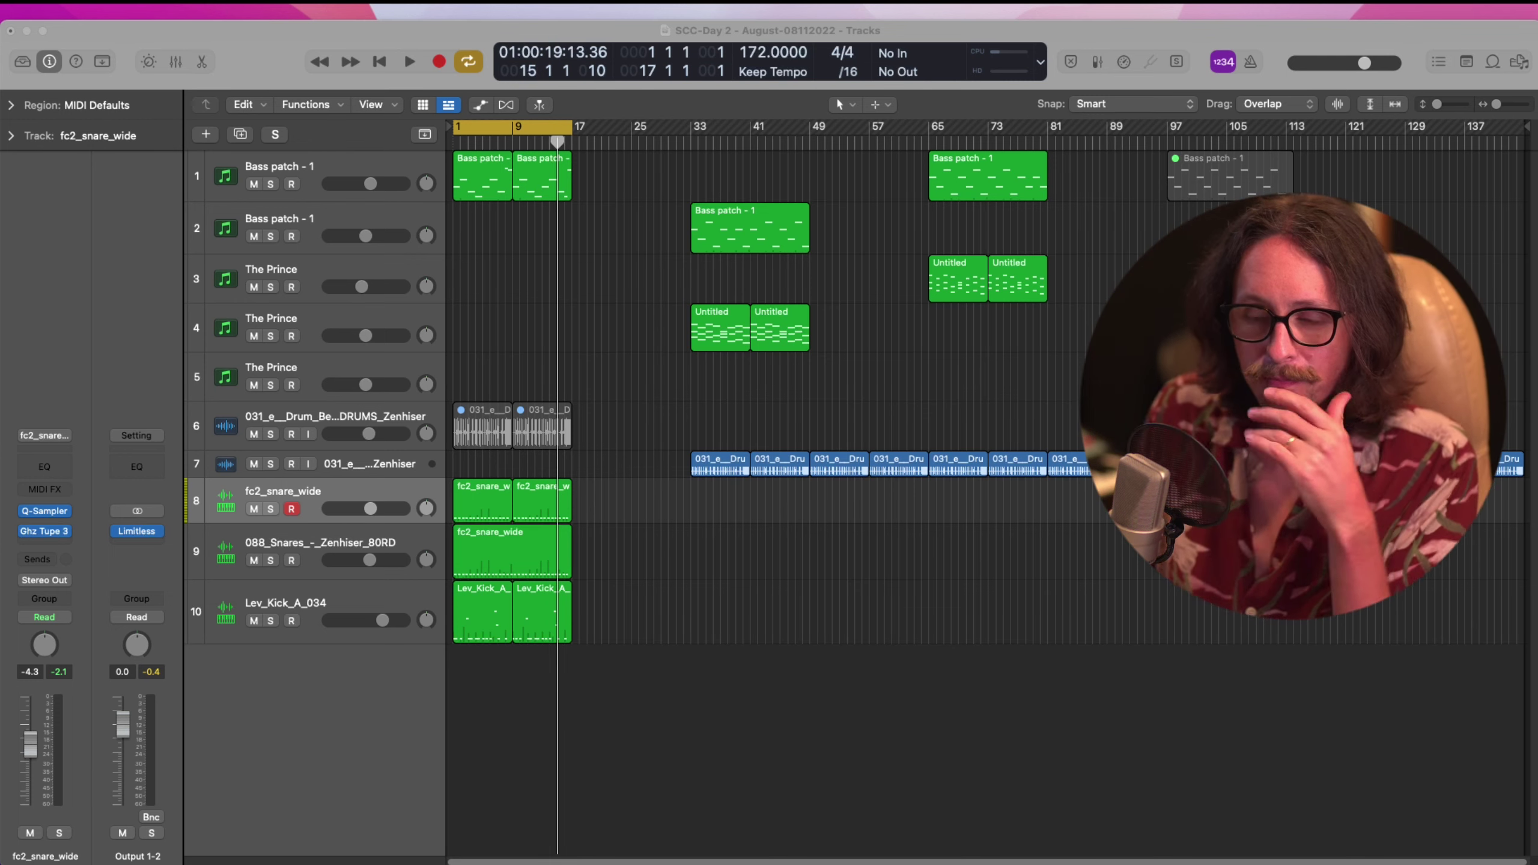
click(888, 769)
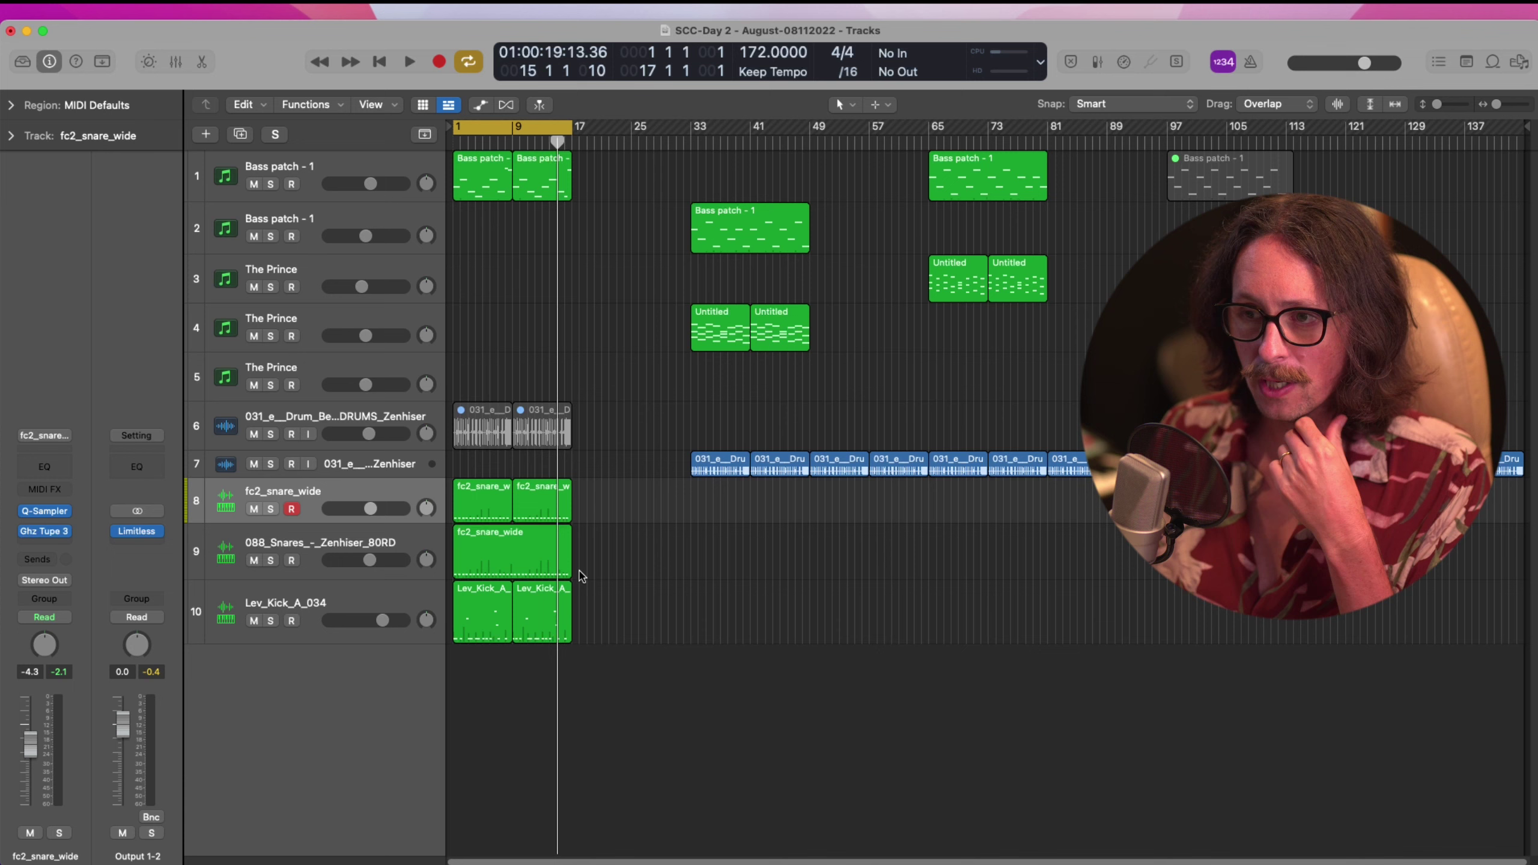
click(327, 600)
Route the Lev_Kick_A_034 kick's send to Bus 1, creating the Aux 1 channel
click(49, 557)
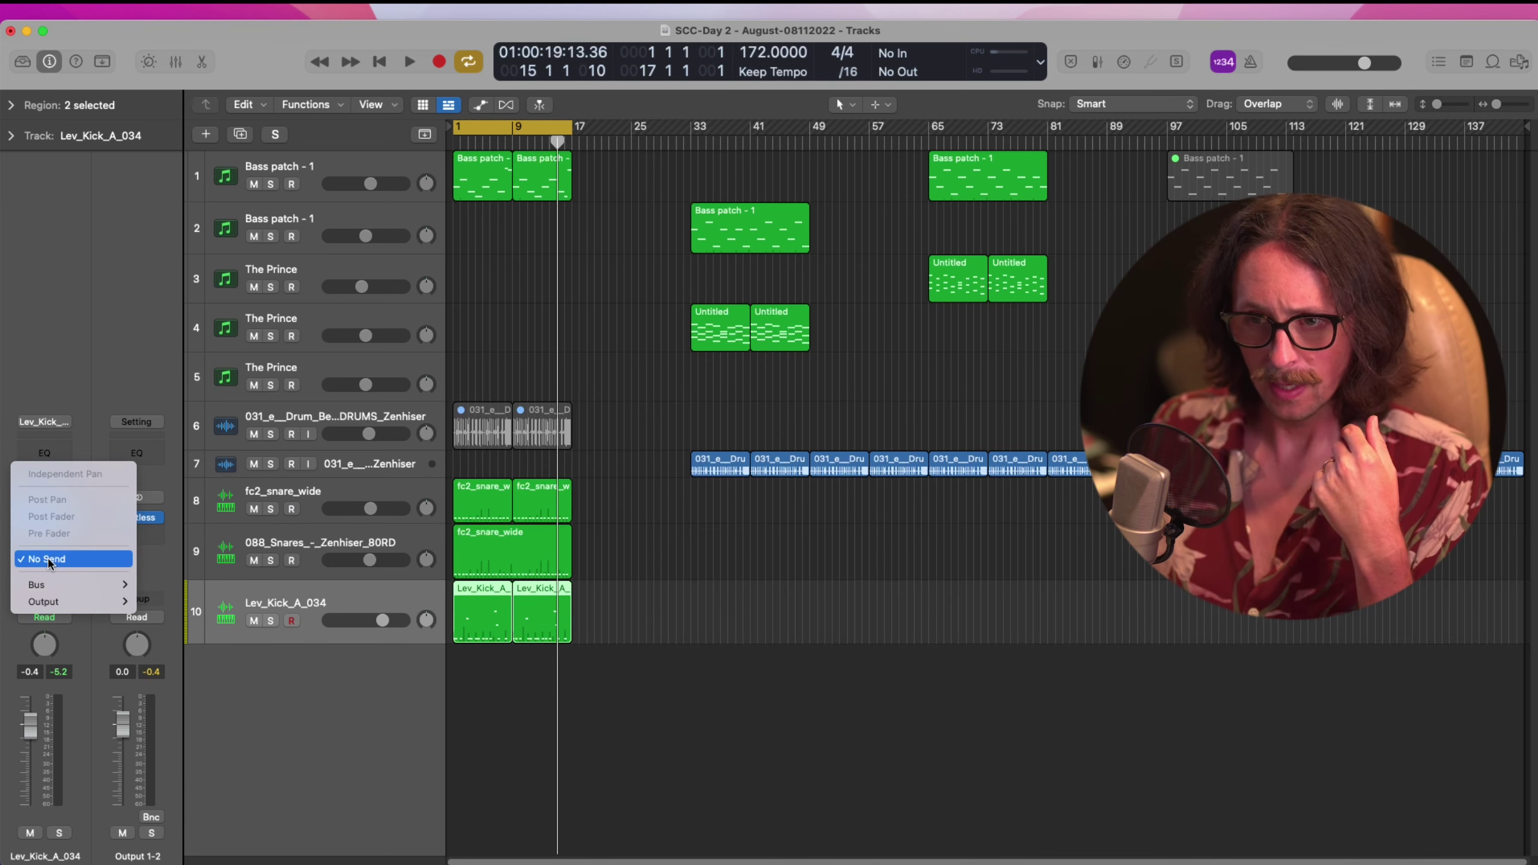
mouse_move(54, 585)
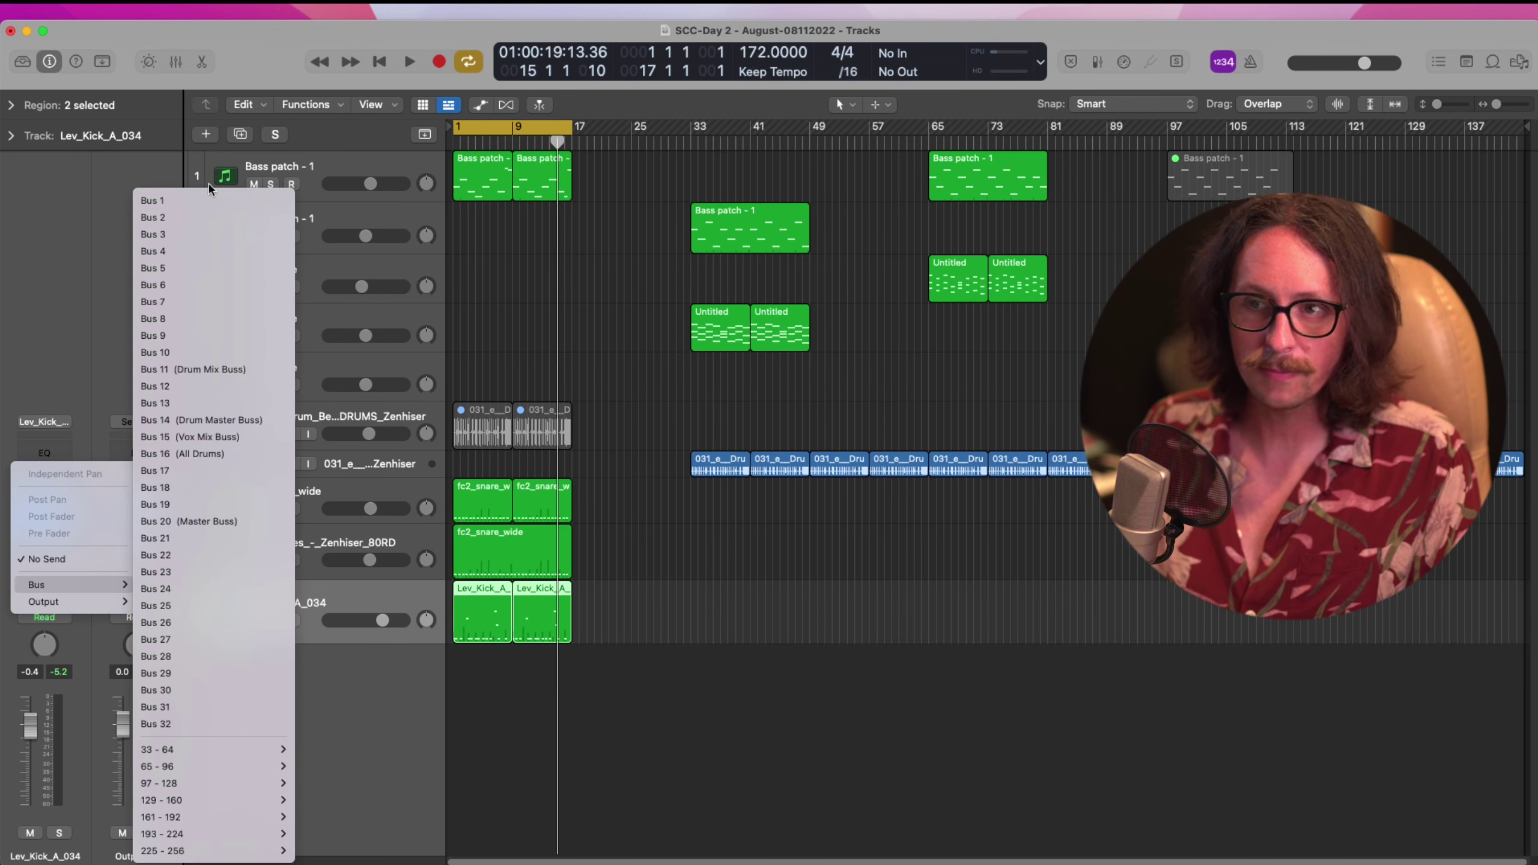
click(206, 200)
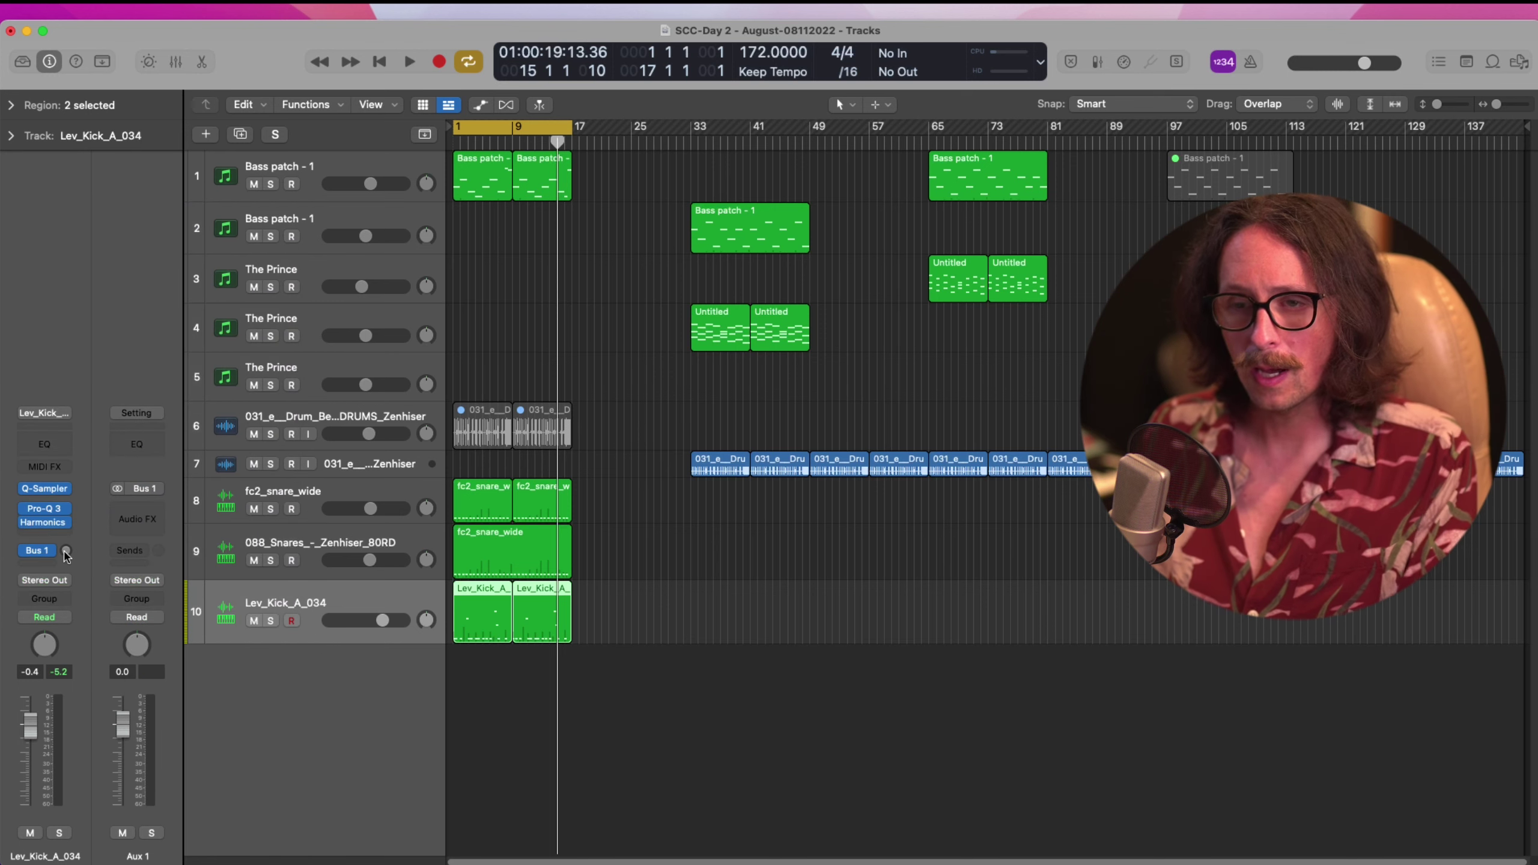
Insert Goodhertz Ghz Vulf Compressor 3 on the new Aux 1 channel
click(142, 514)
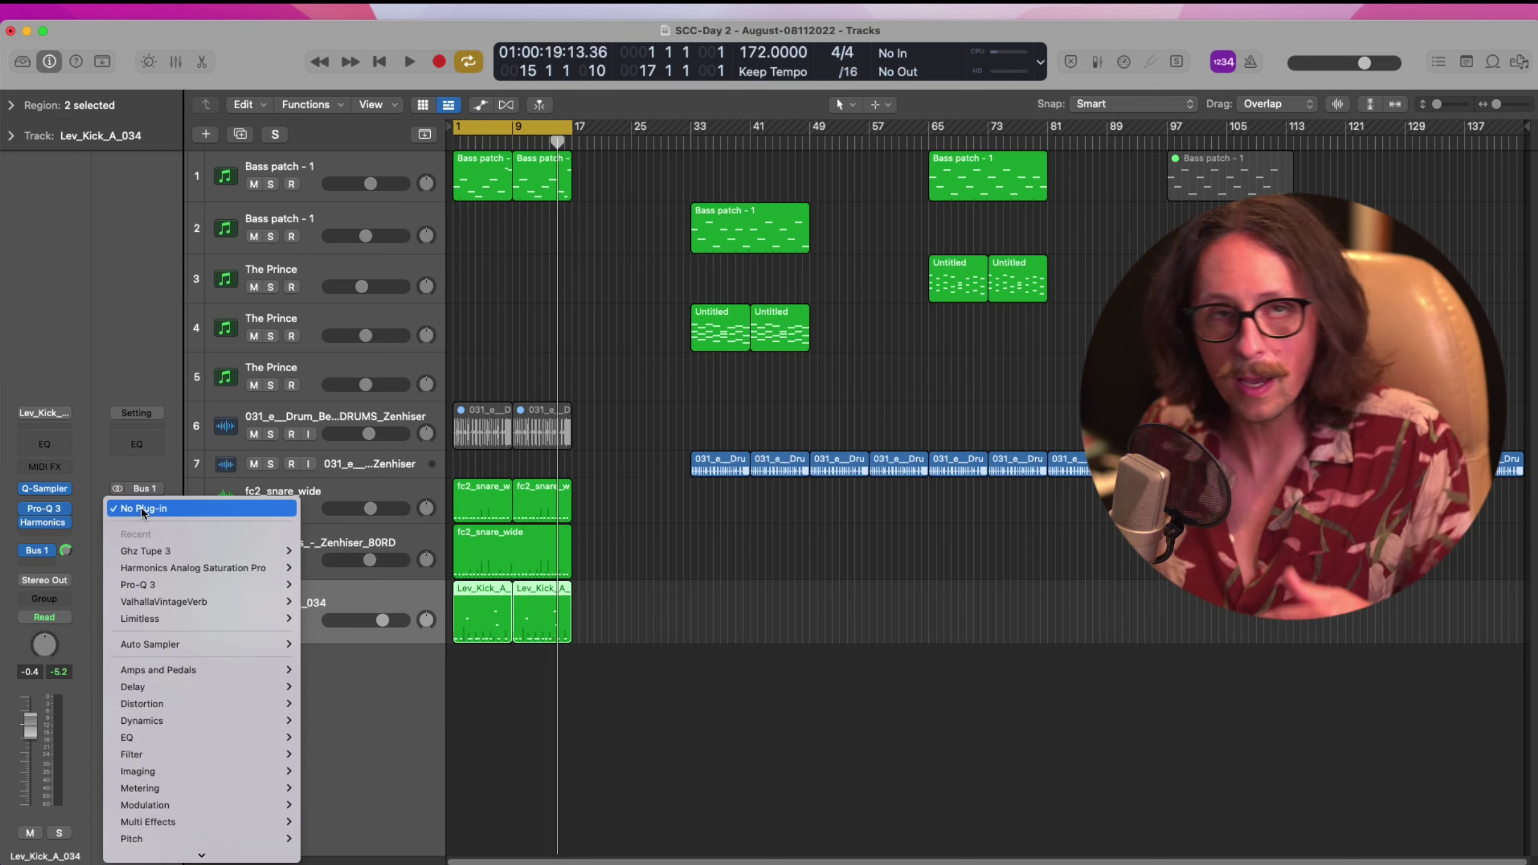
mouse_move(182, 556)
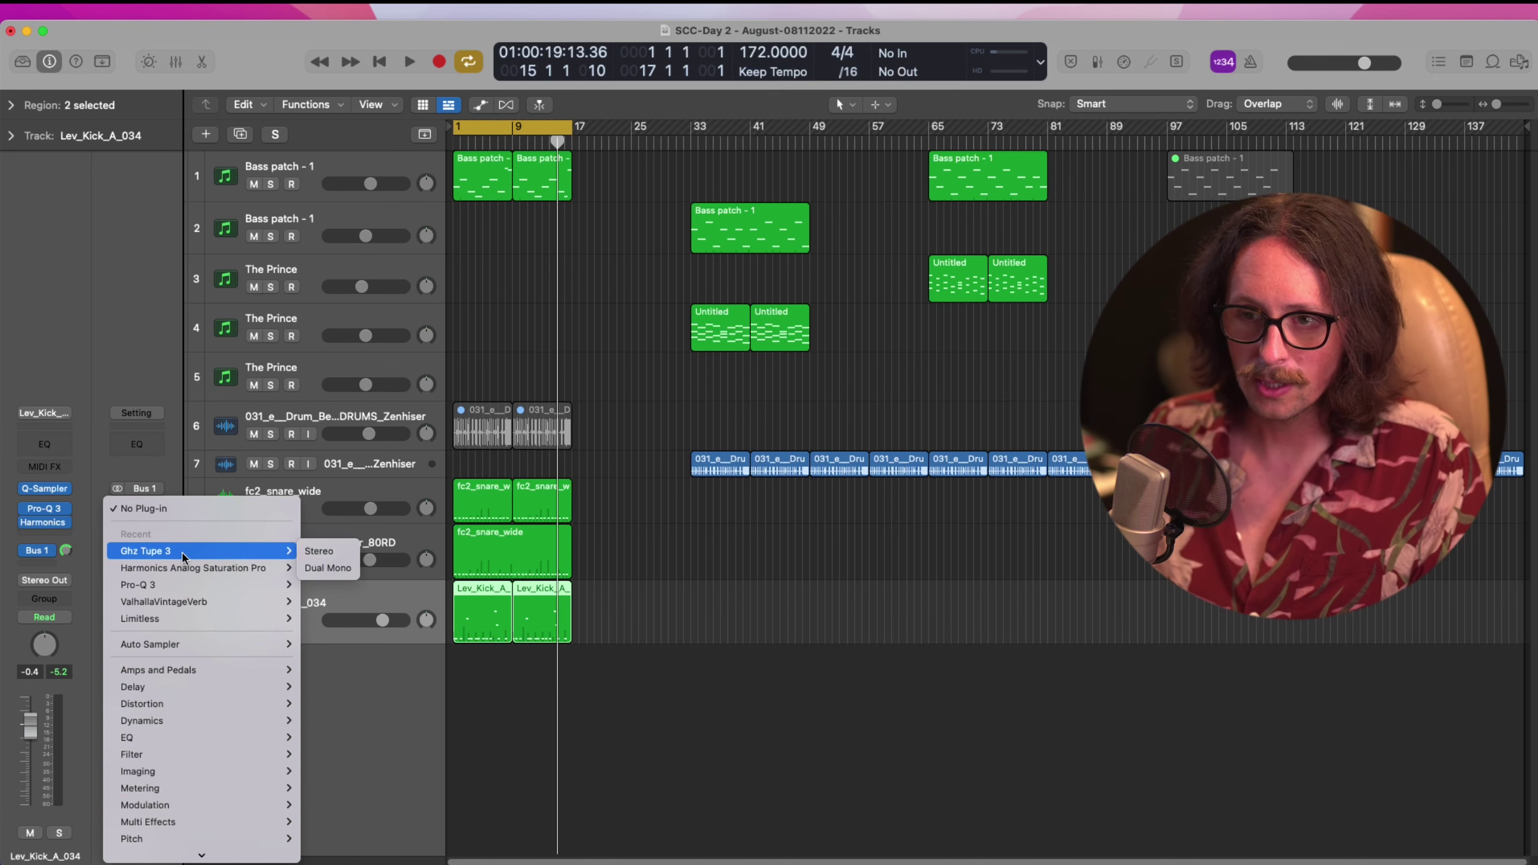
mouse_move(206, 834)
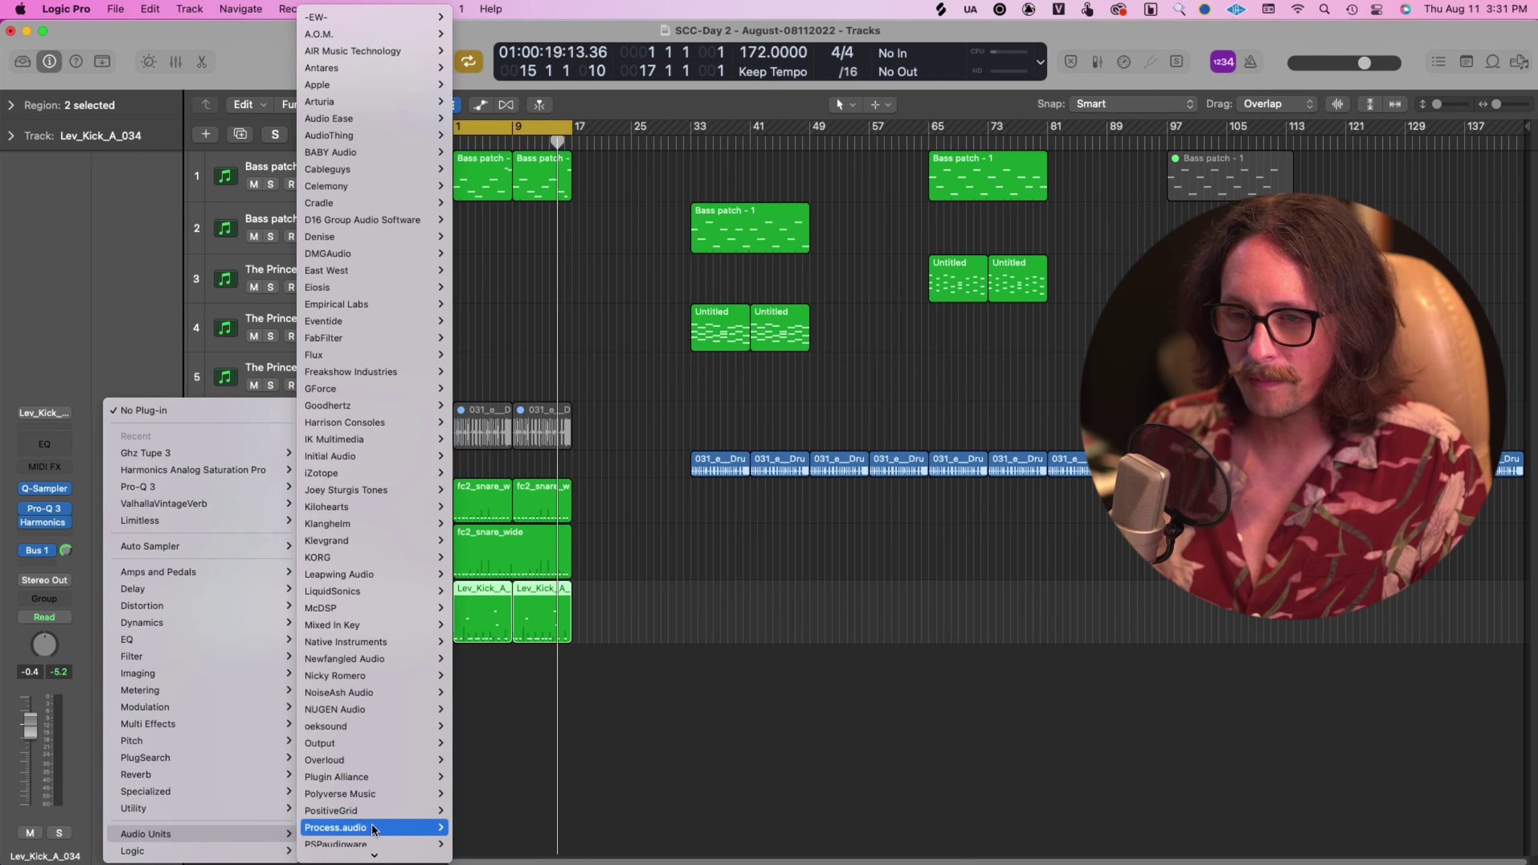
mouse_move(382, 378)
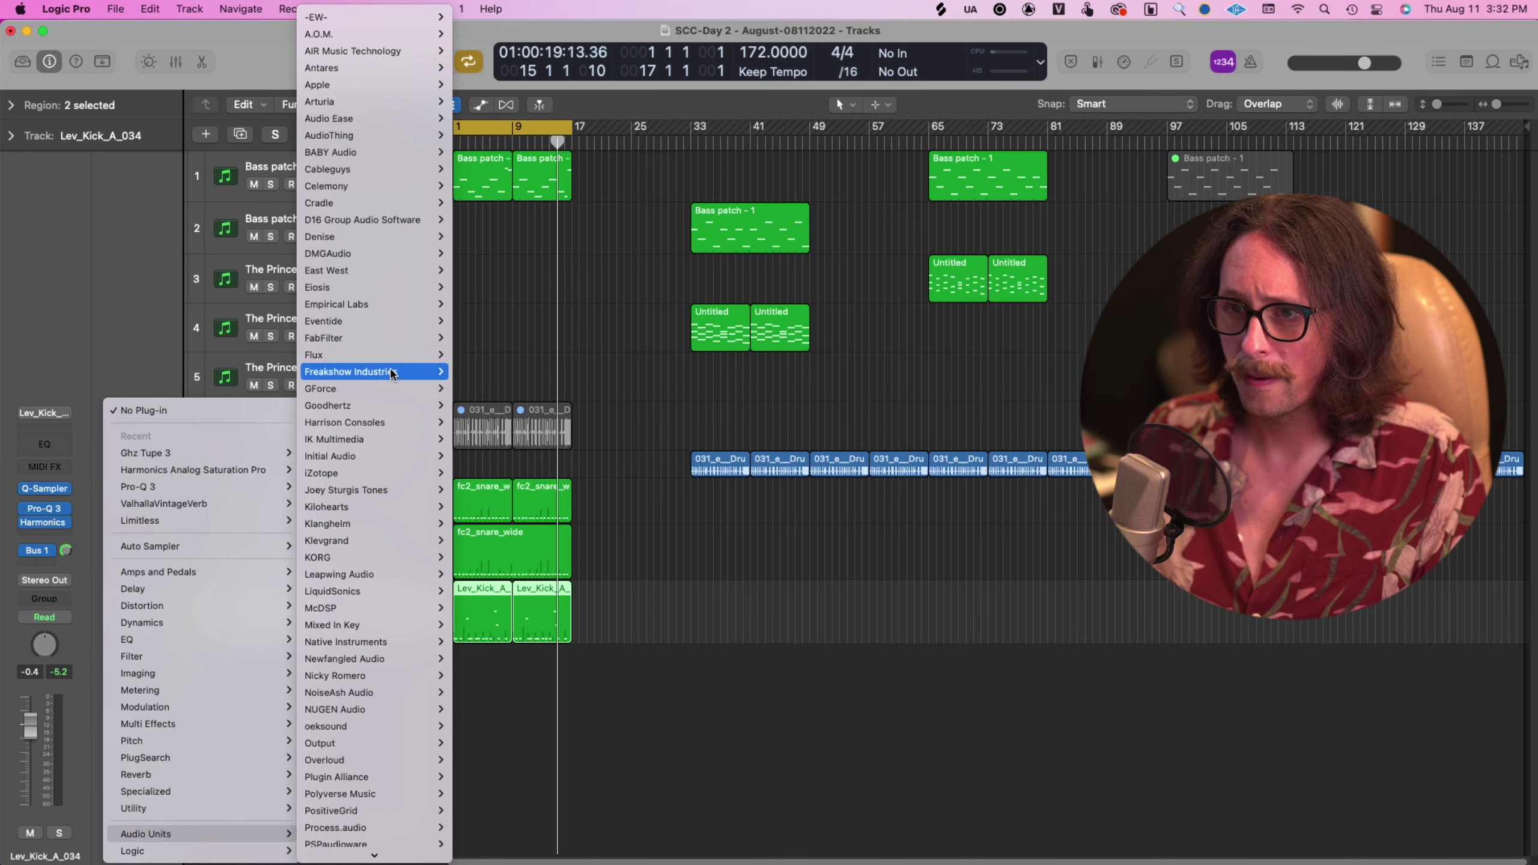
mouse_move(424, 405)
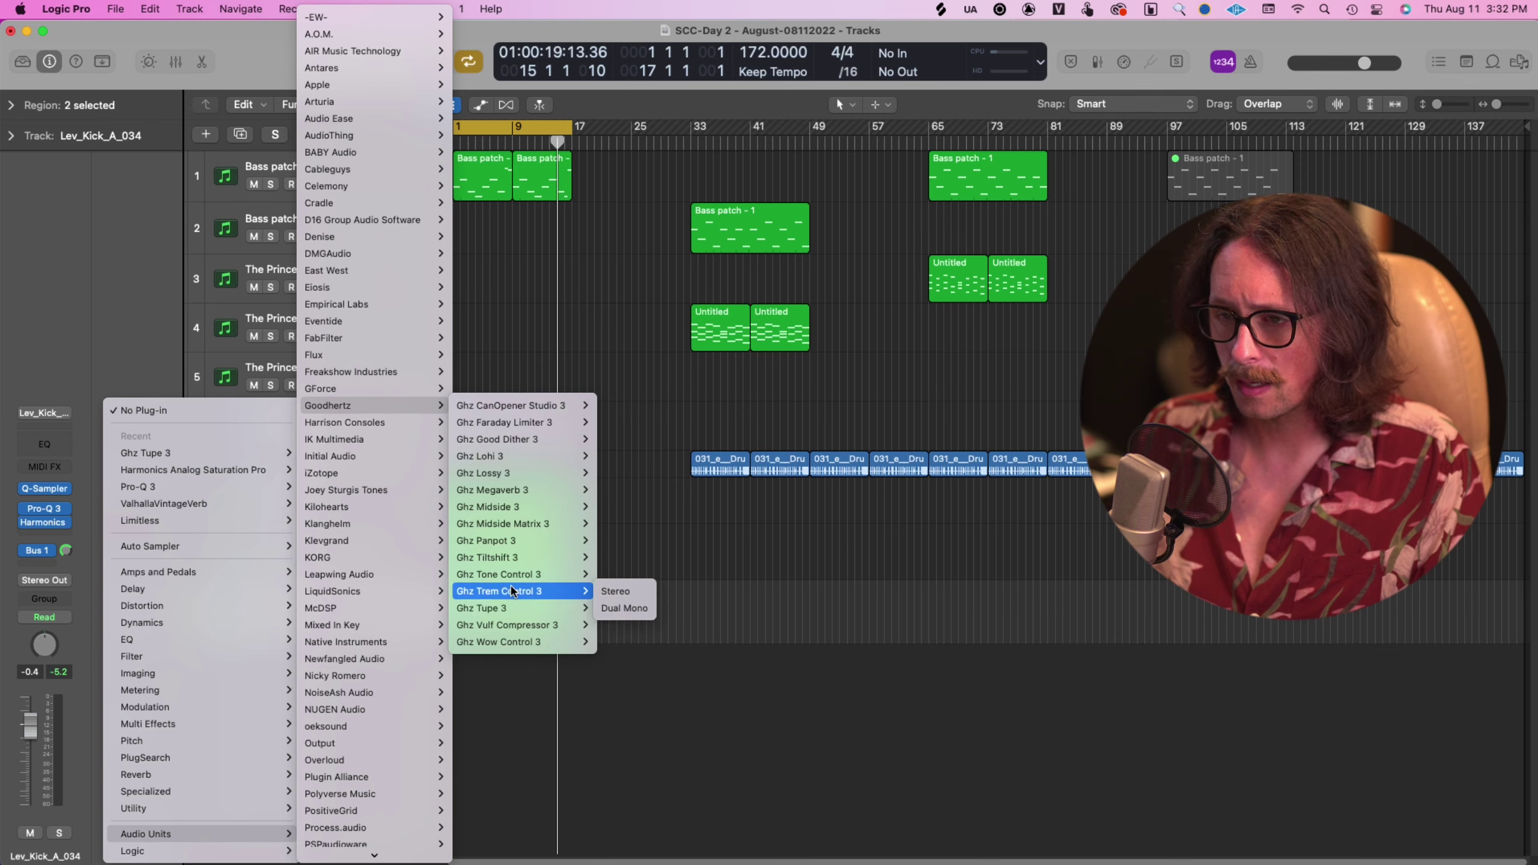
click(512, 626)
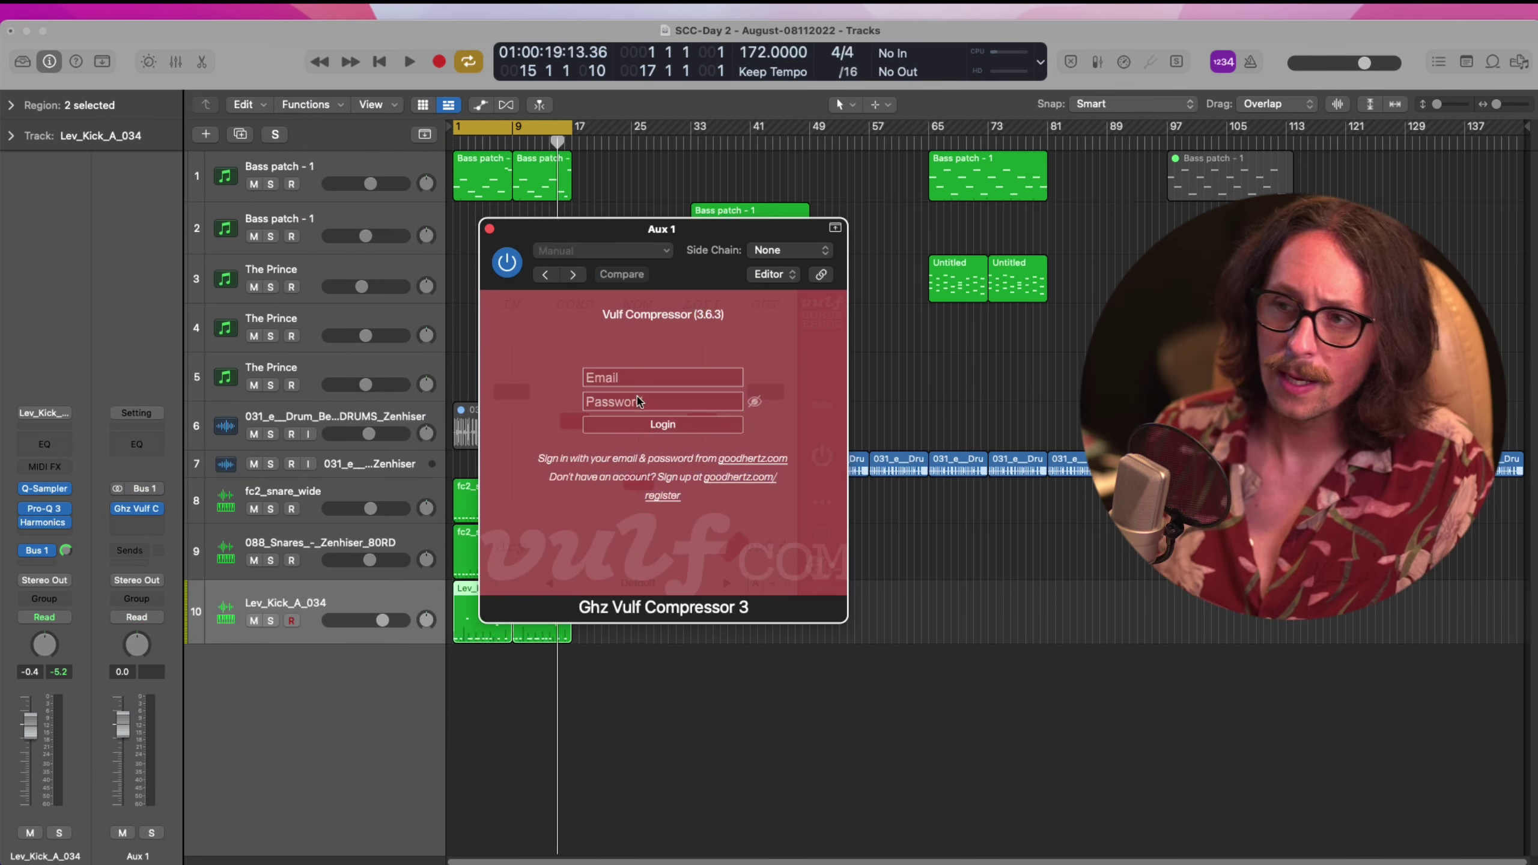
Log in to Vulf Compressor 3 with the Goodhertz account e-mail and password
click(647, 382)
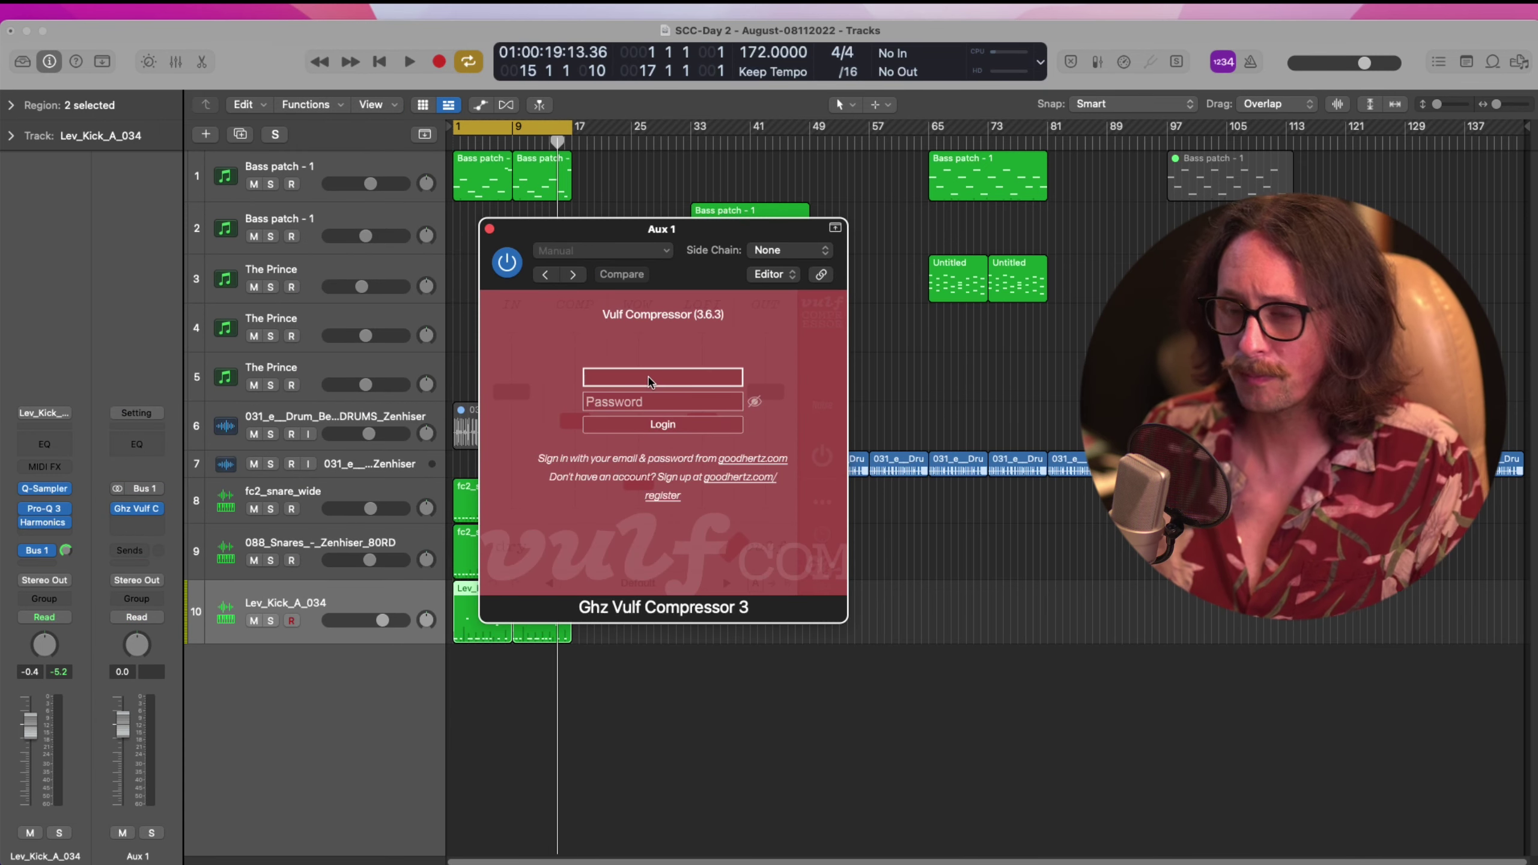
key(Tab)
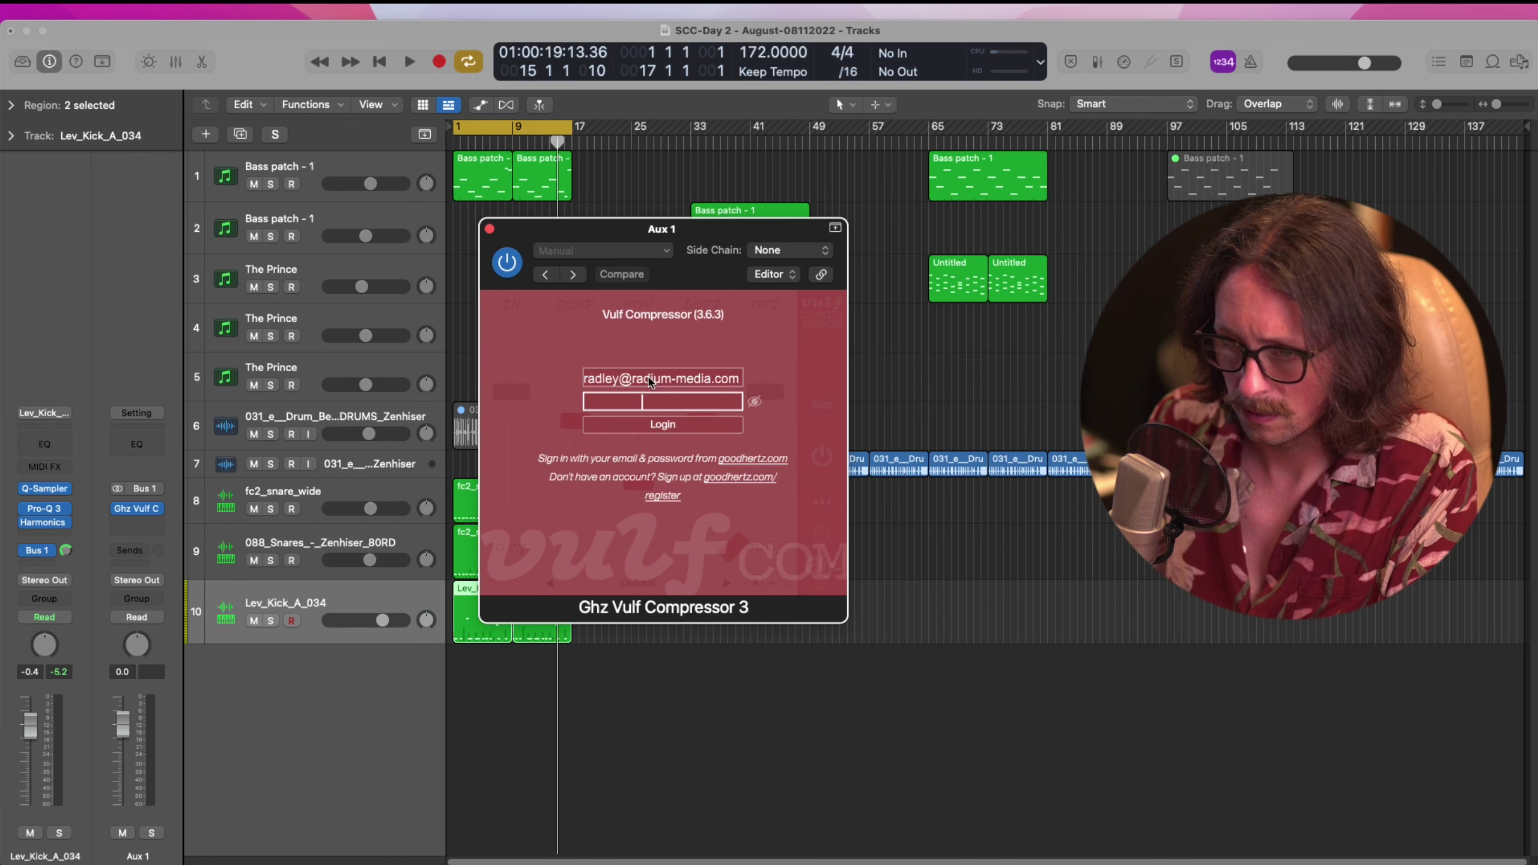
key(Return)
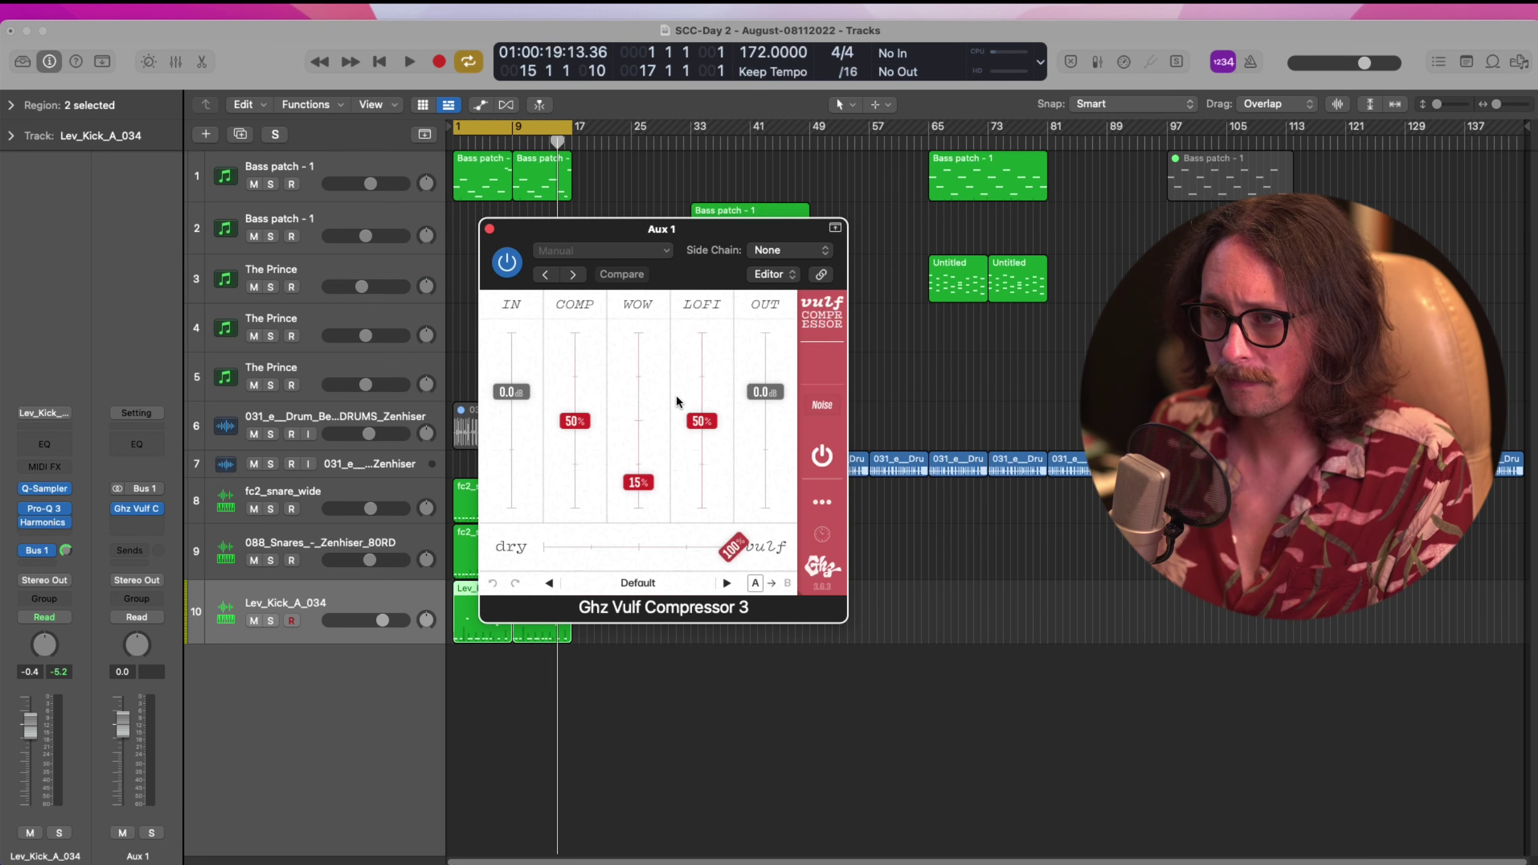
Load the COMP preset Punch 'n Crunch (Parallel) and set the dry/vulf mix to 33%
drag(636, 223, 768, 198)
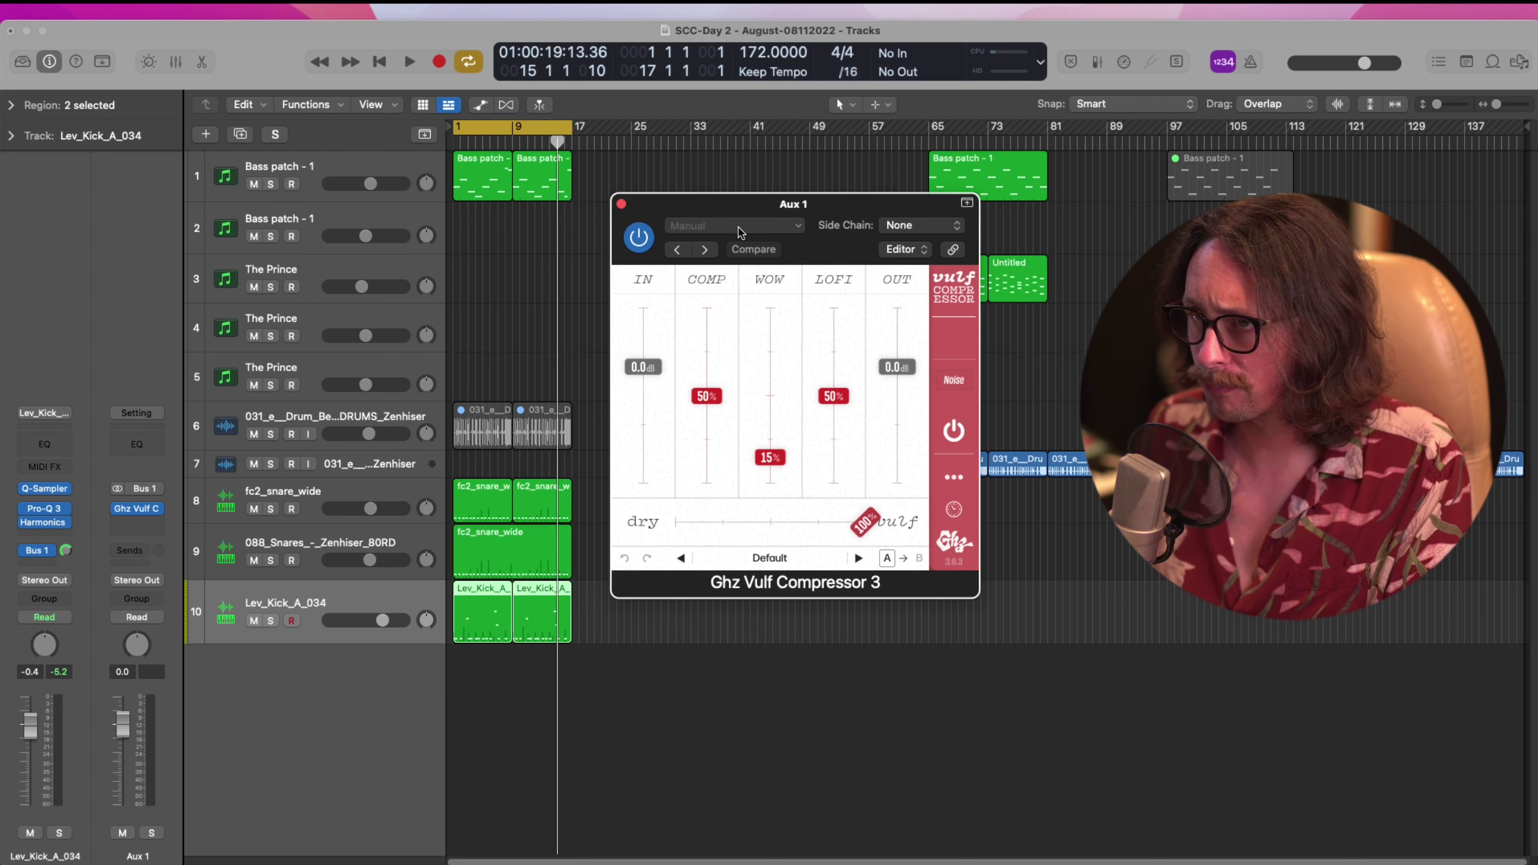
click(740, 226)
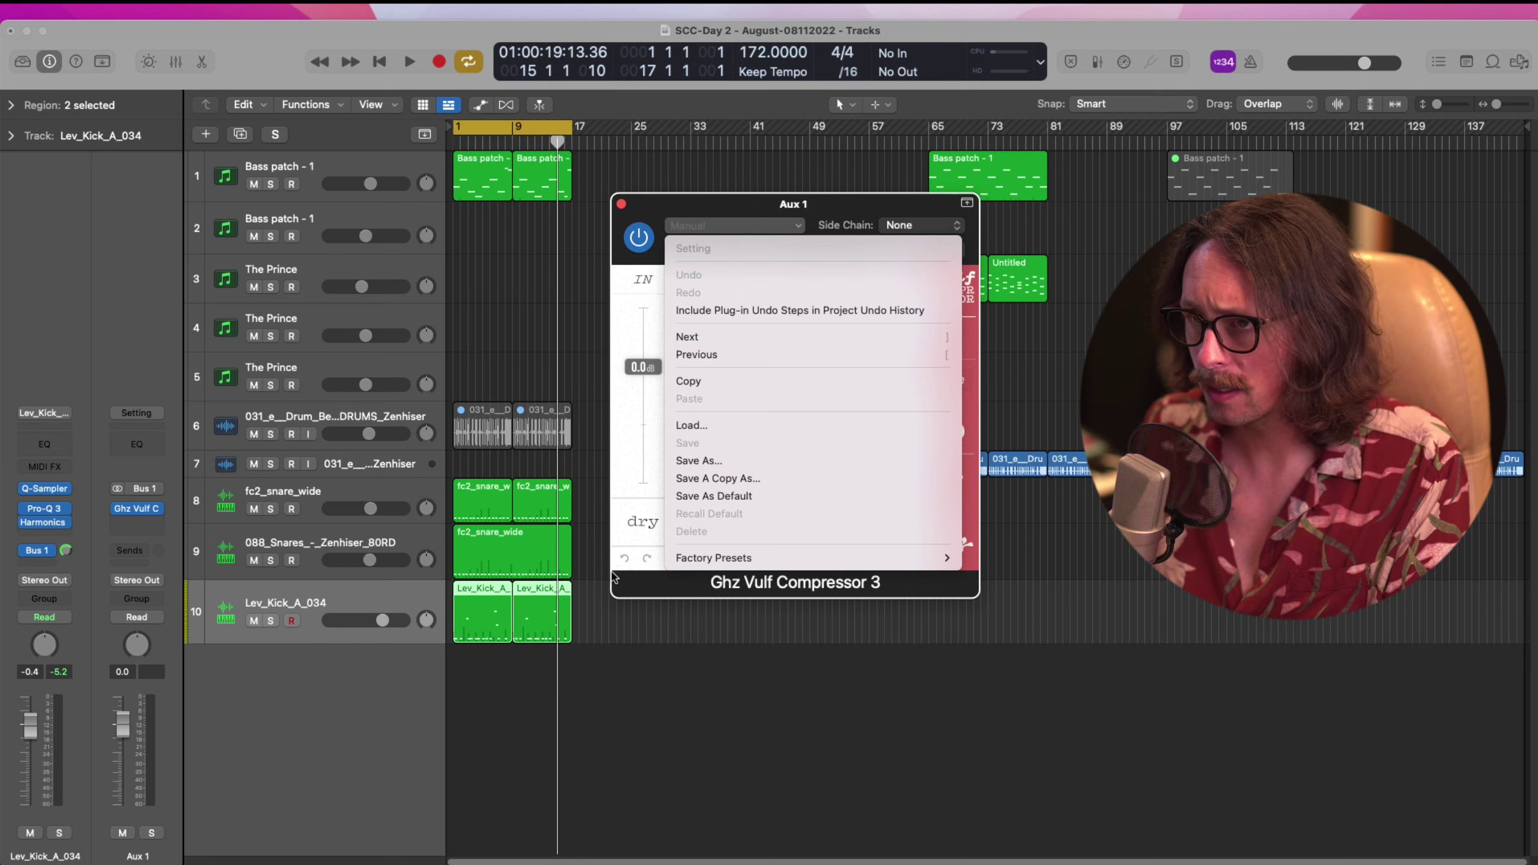
click(659, 578)
click(704, 559)
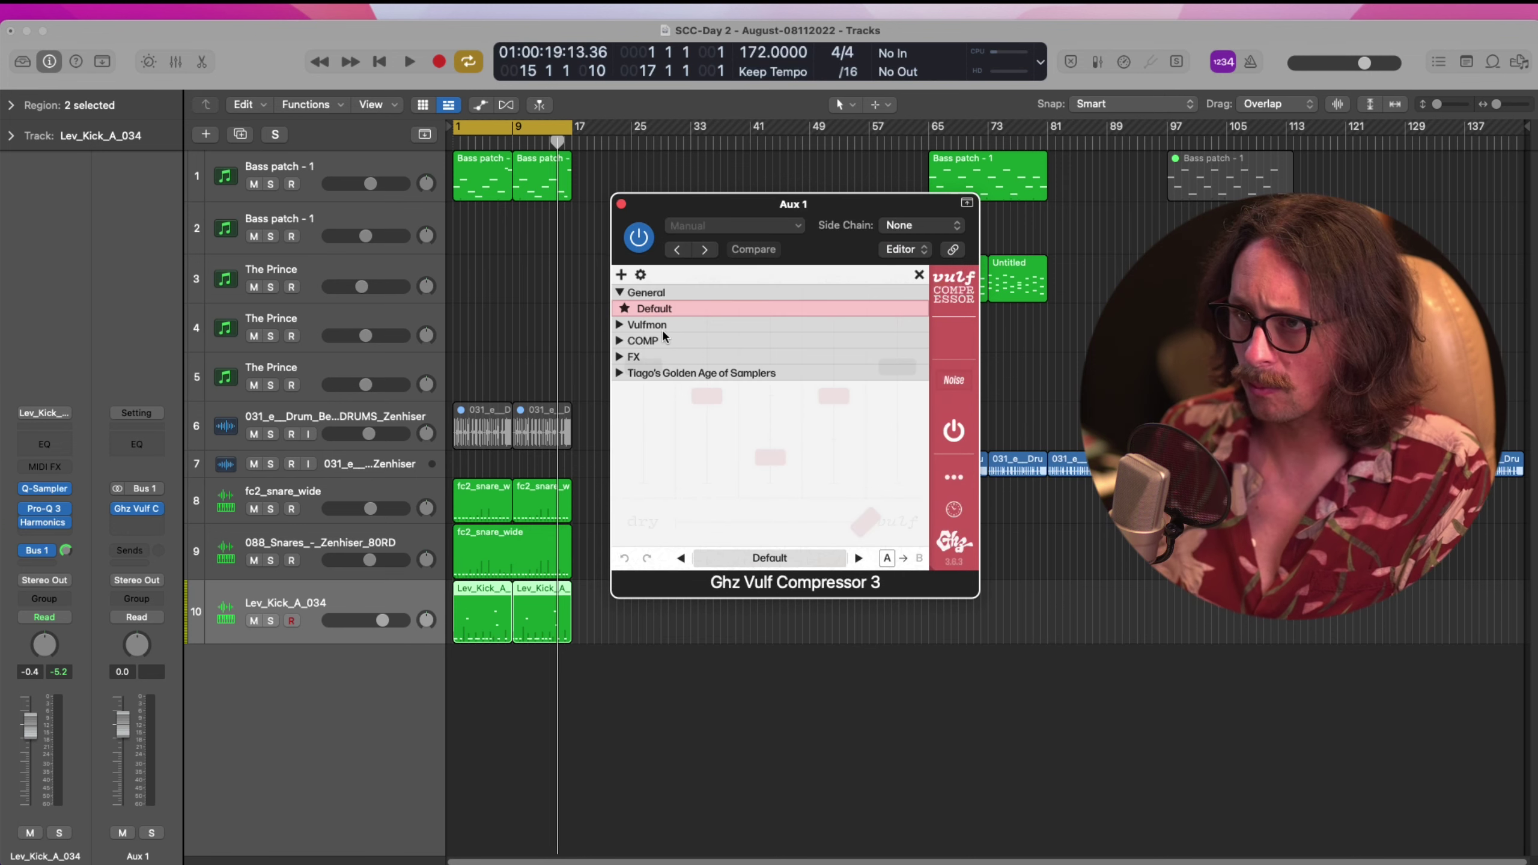
click(619, 341)
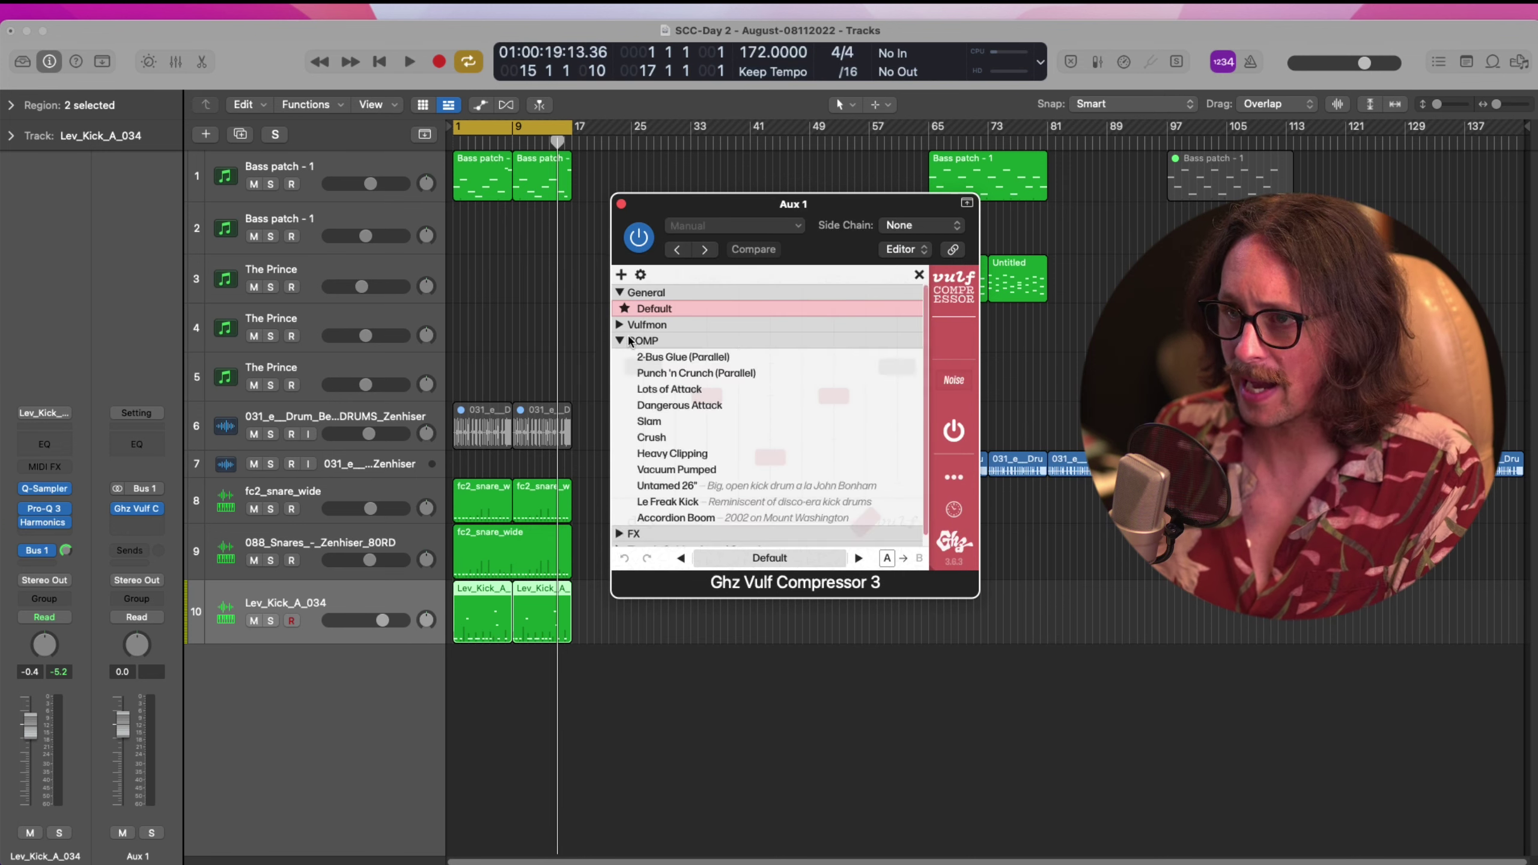
click(700, 372)
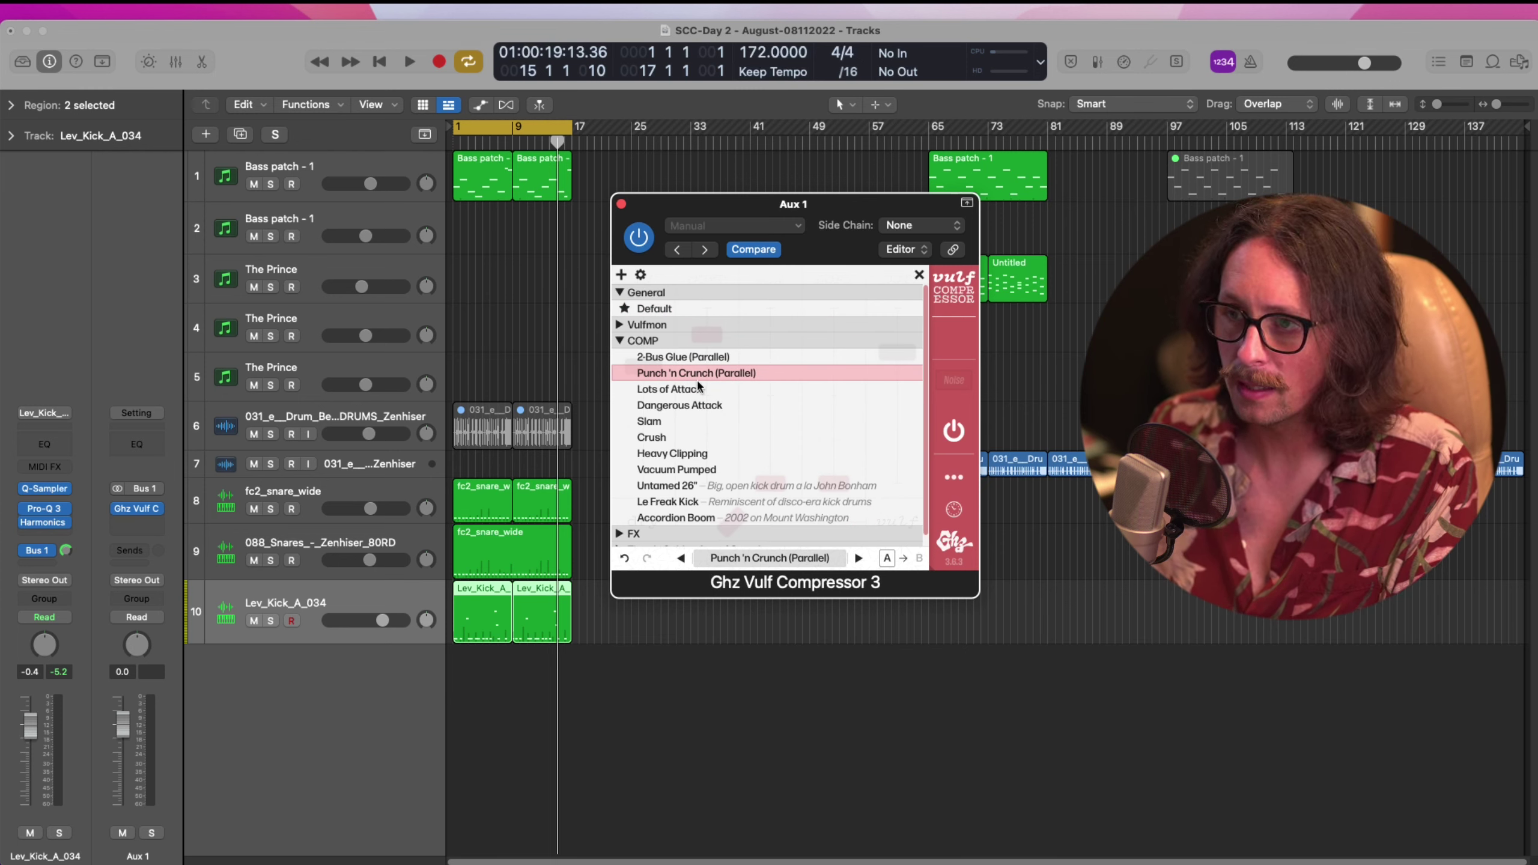
click(918, 274)
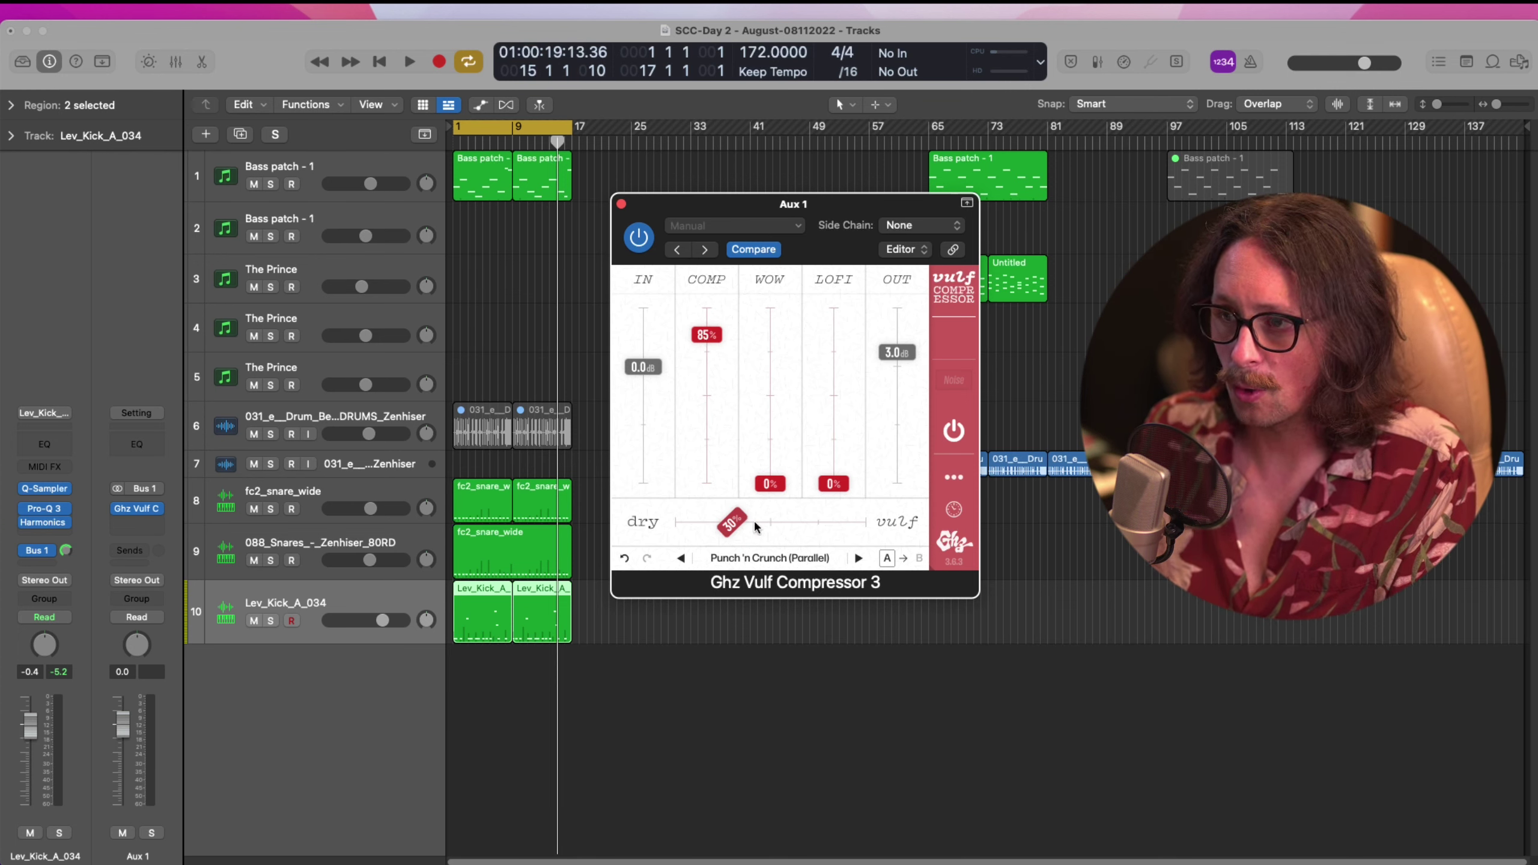
drag(738, 525, 743, 524)
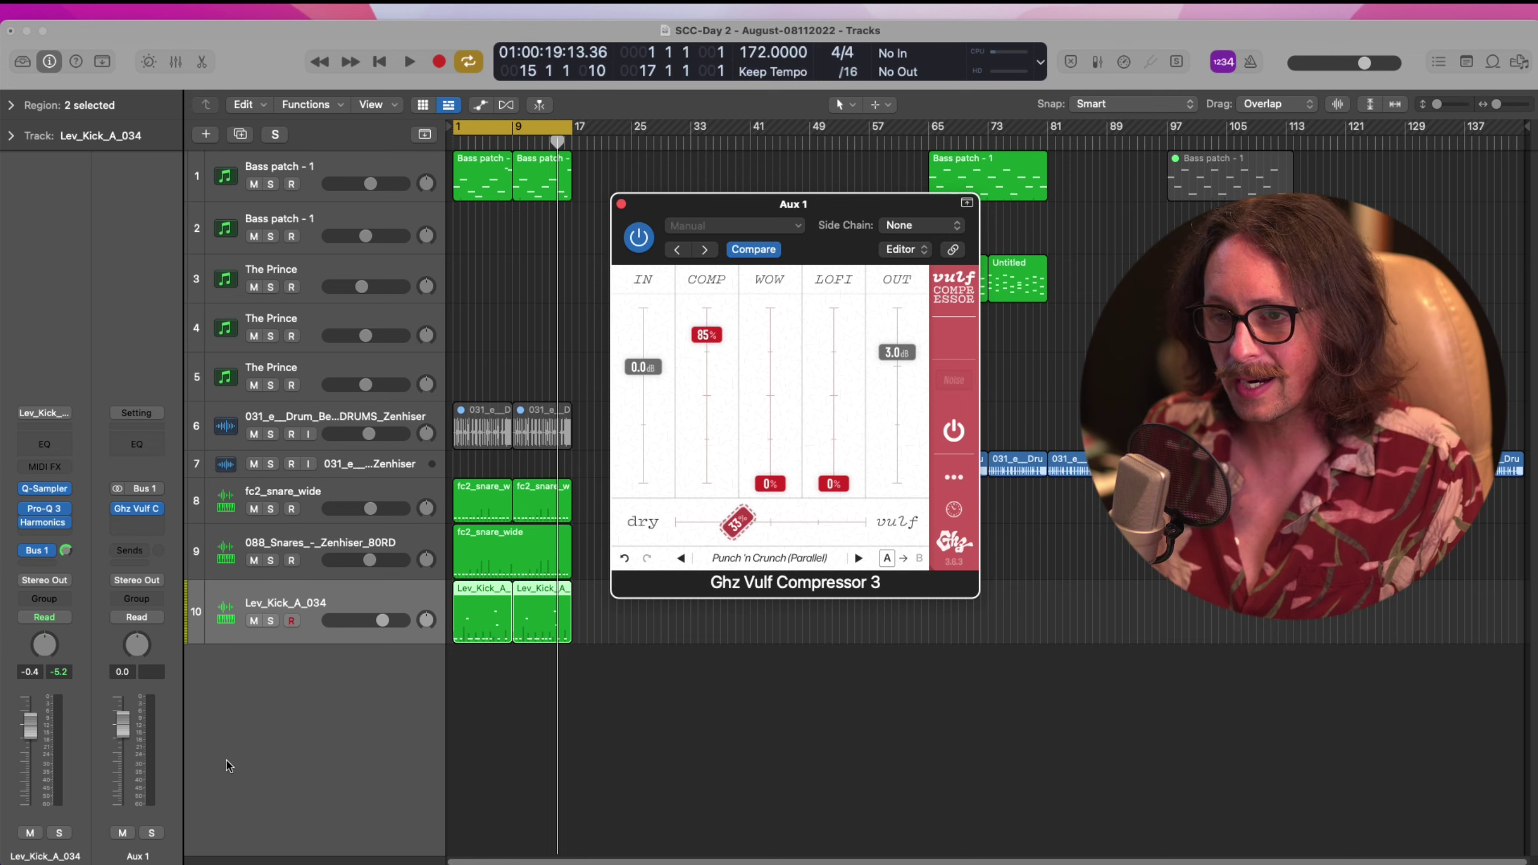
Rename Aux 1 to 'Drum p comp' and lower its fader to -17.4 dB
double_click(140, 855)
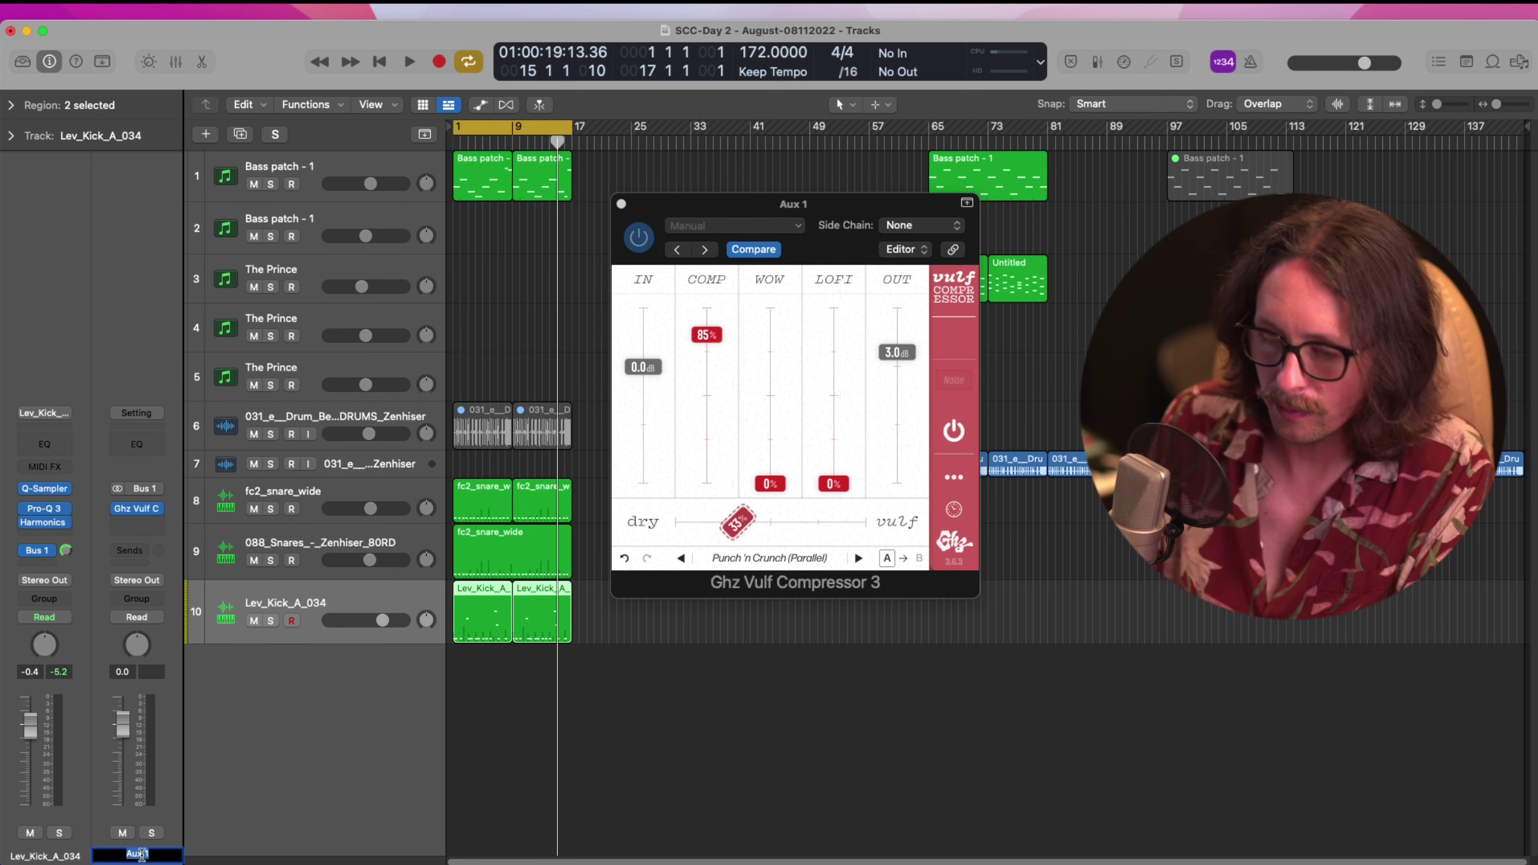
text(Drums co)
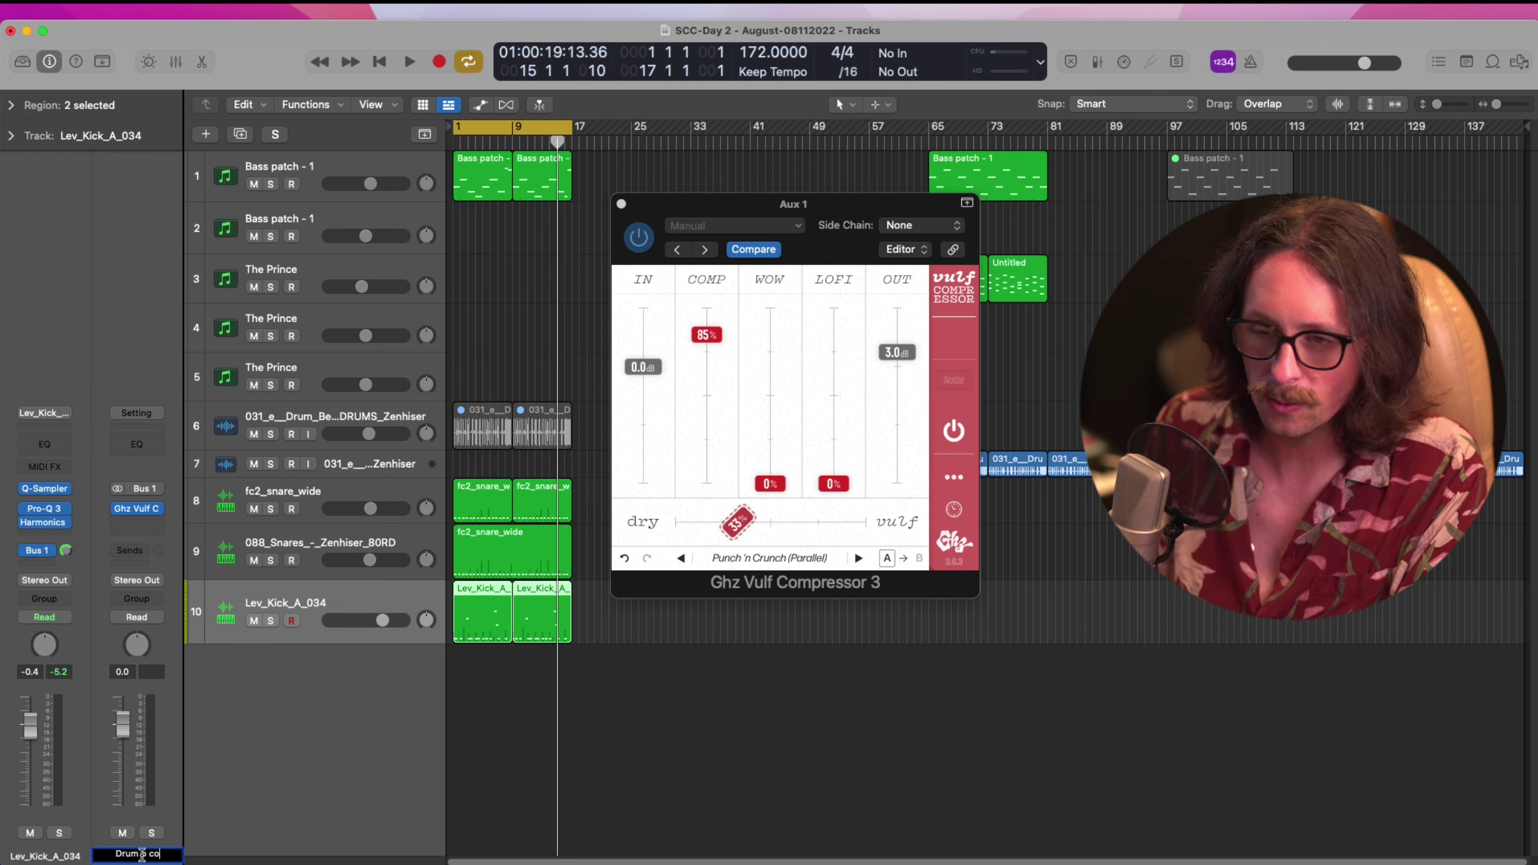
text(mp)
key(Return)
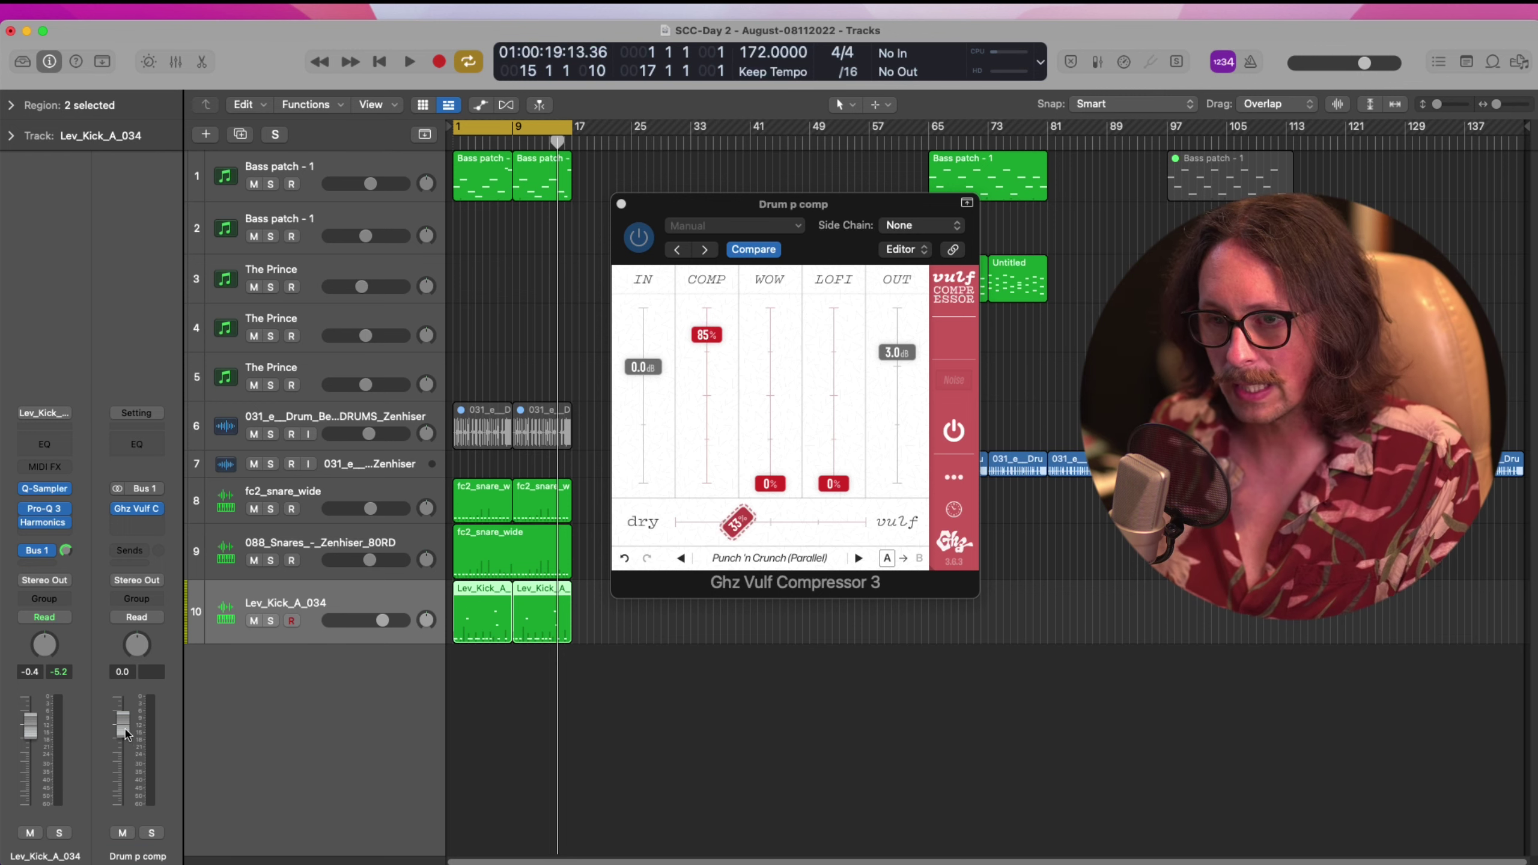
drag(126, 734, 125, 809)
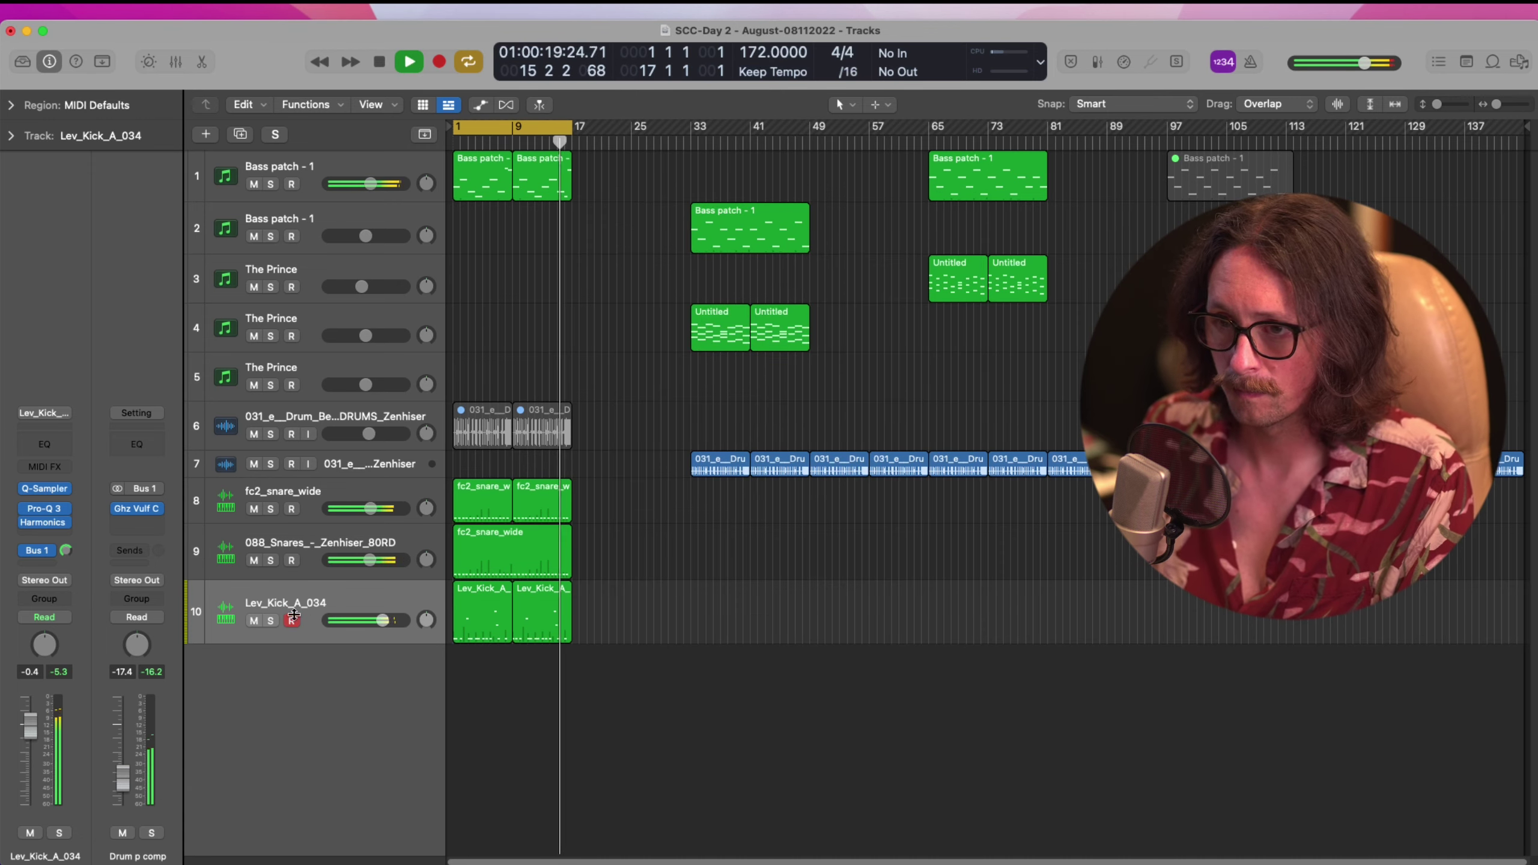
Toggle the kick's Bus 1 send off and on to compare, then stop playback
click(25, 552)
click(25, 552)
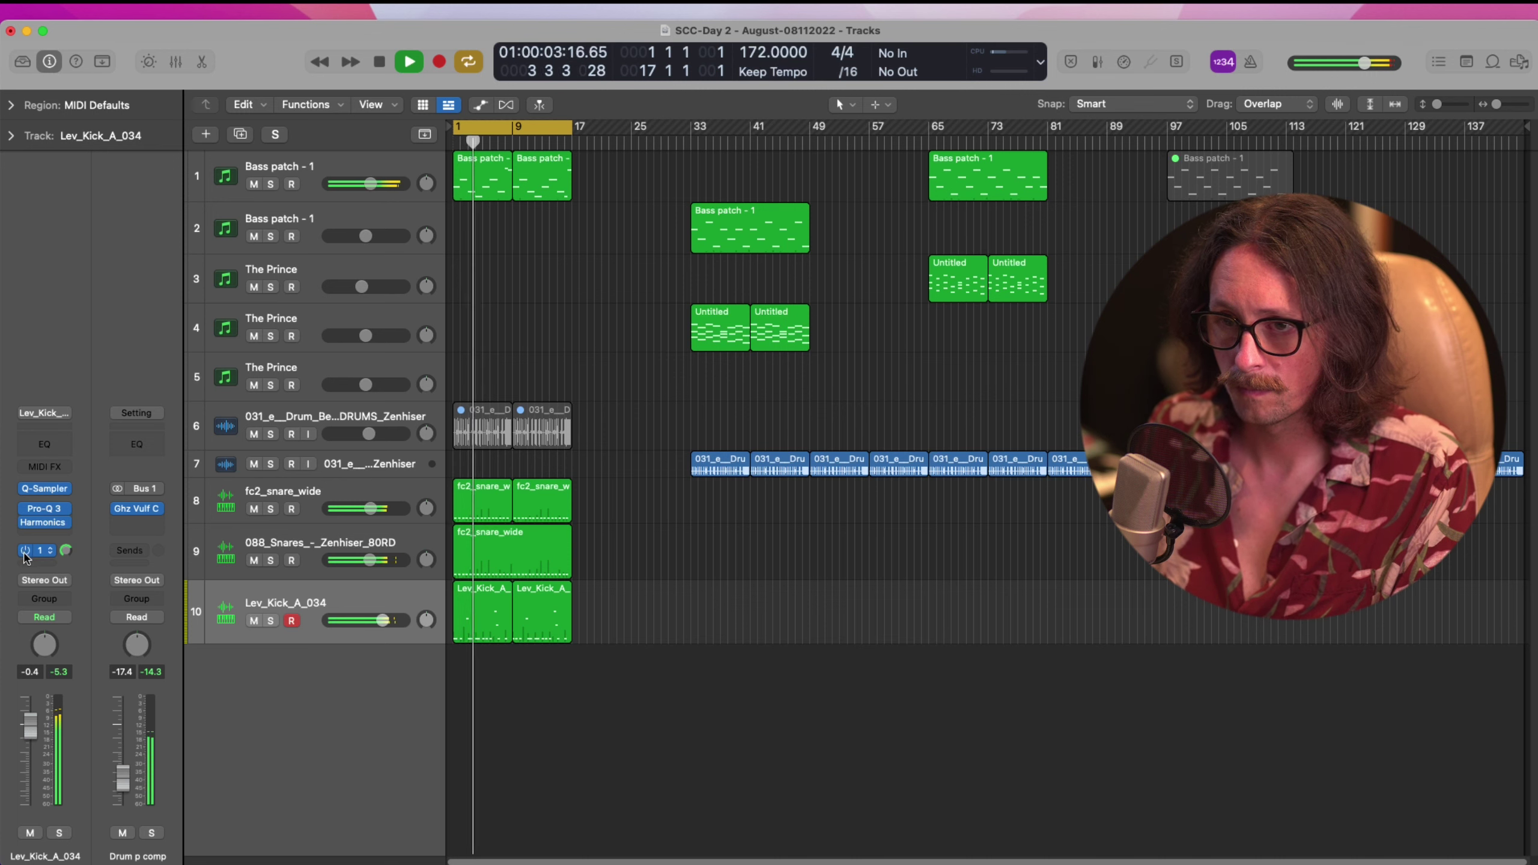
key(space)
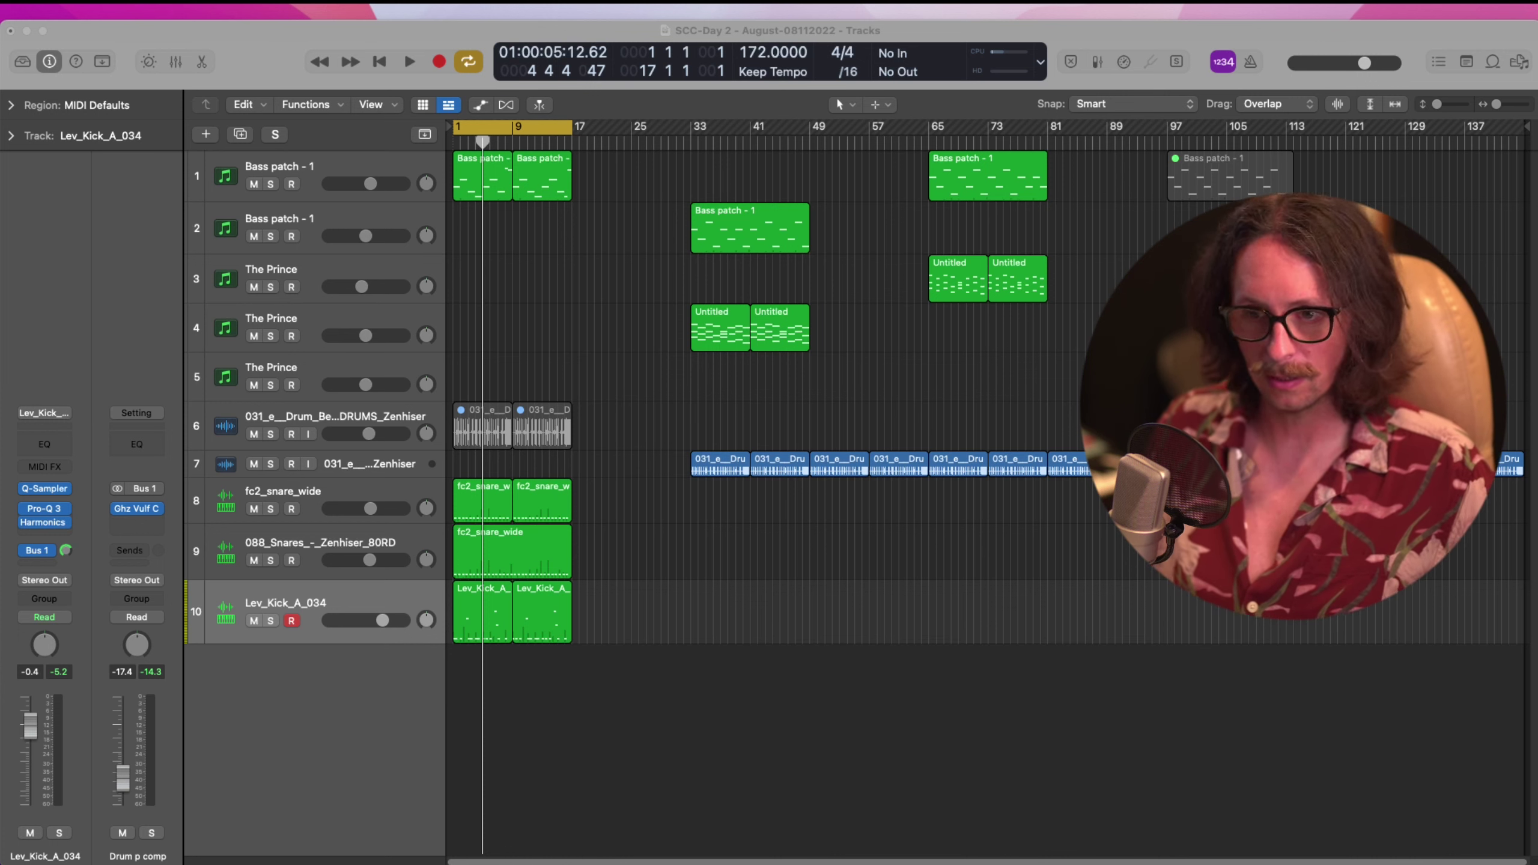
Select the 088_Snares_-_Zenhiser_80RD and fc2_snare_wide tracks and open the Mixer
click(913, 825)
click(309, 542)
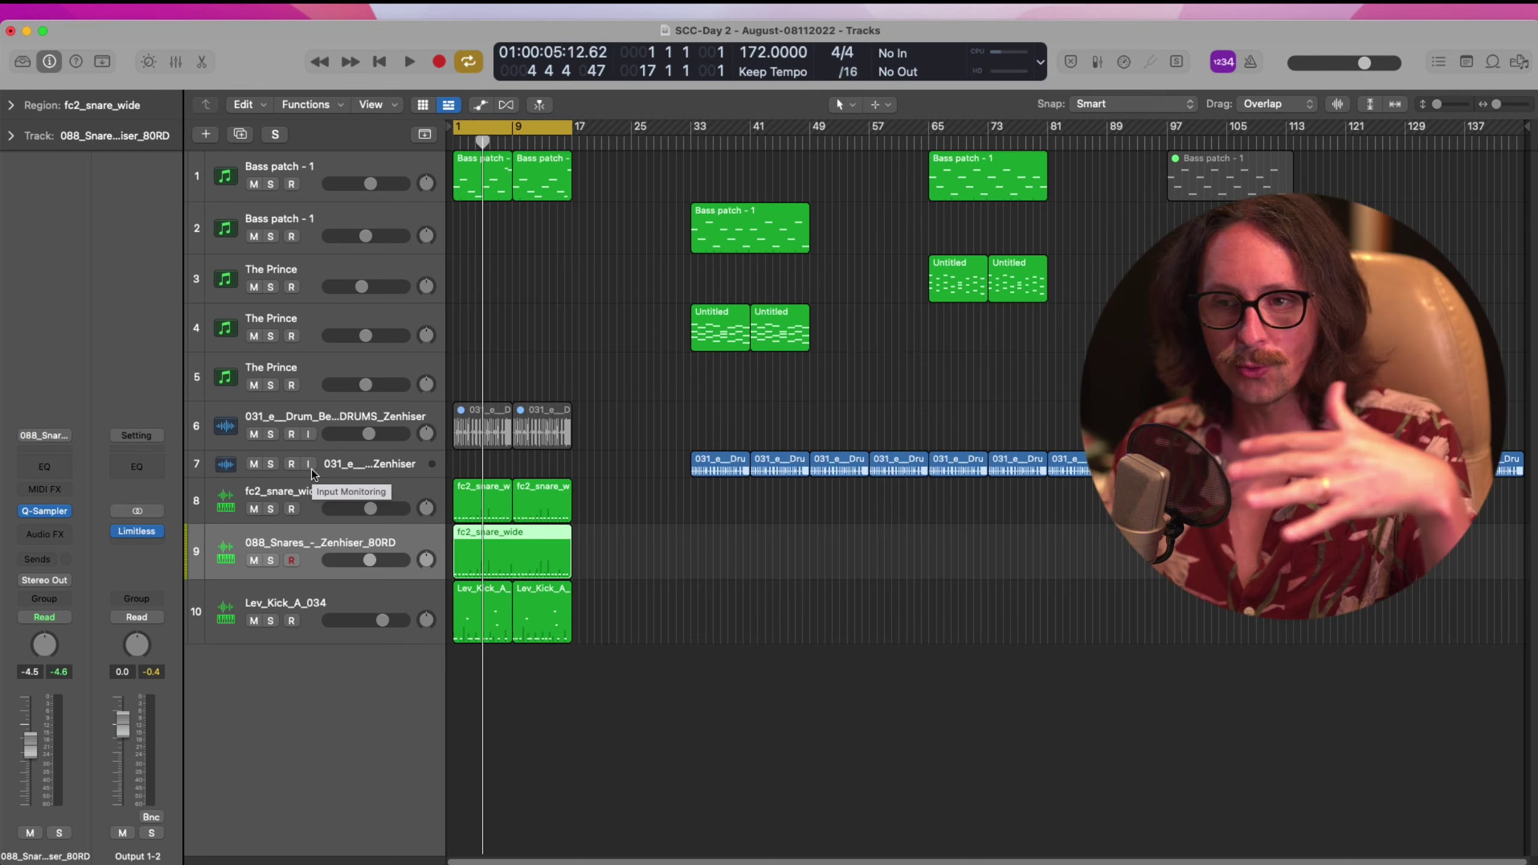
shift+click(322, 502)
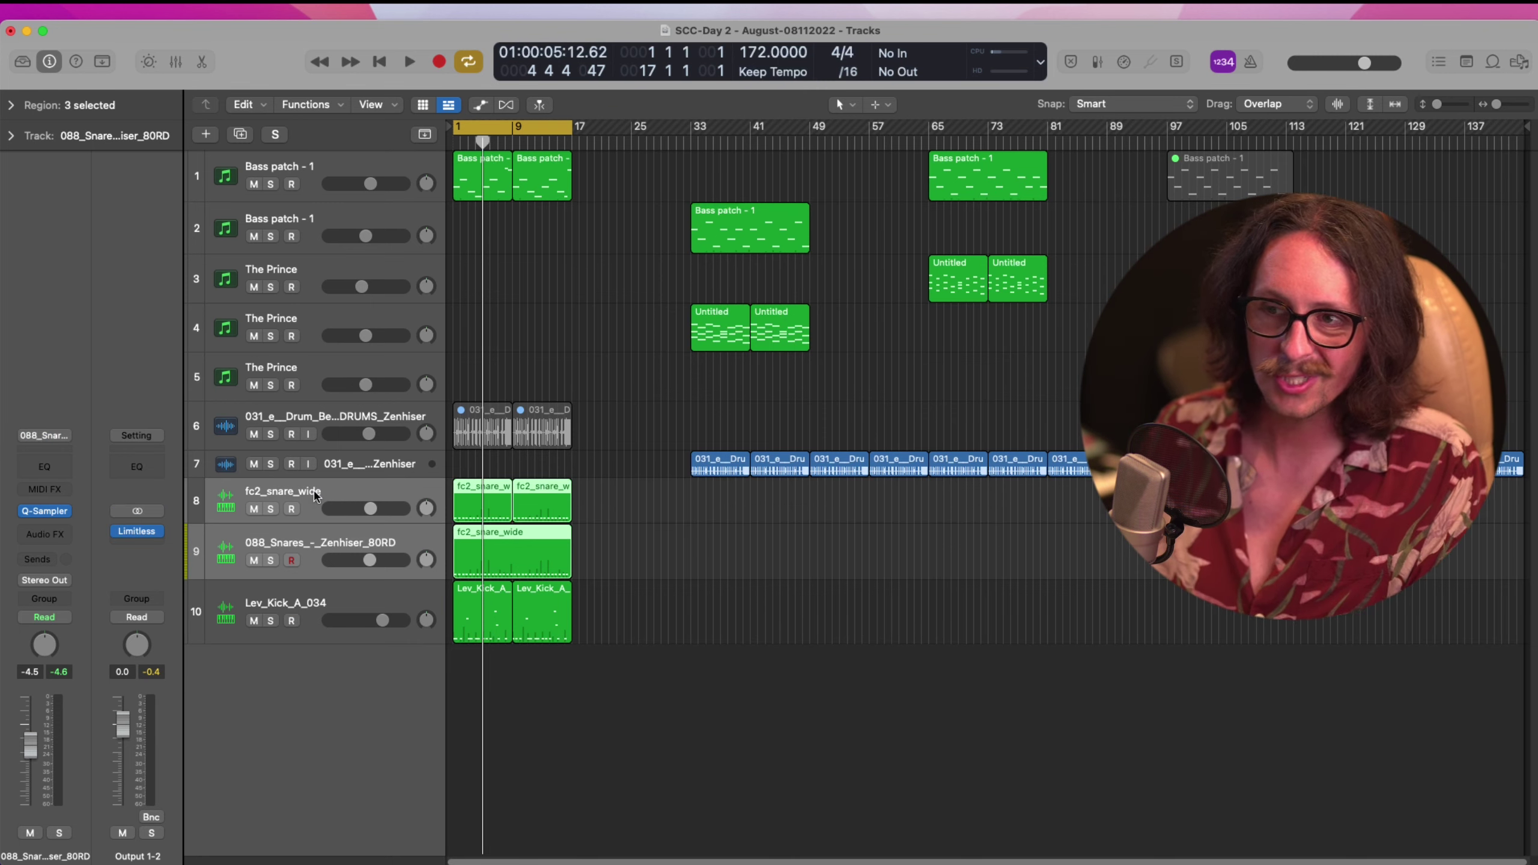
key(x)
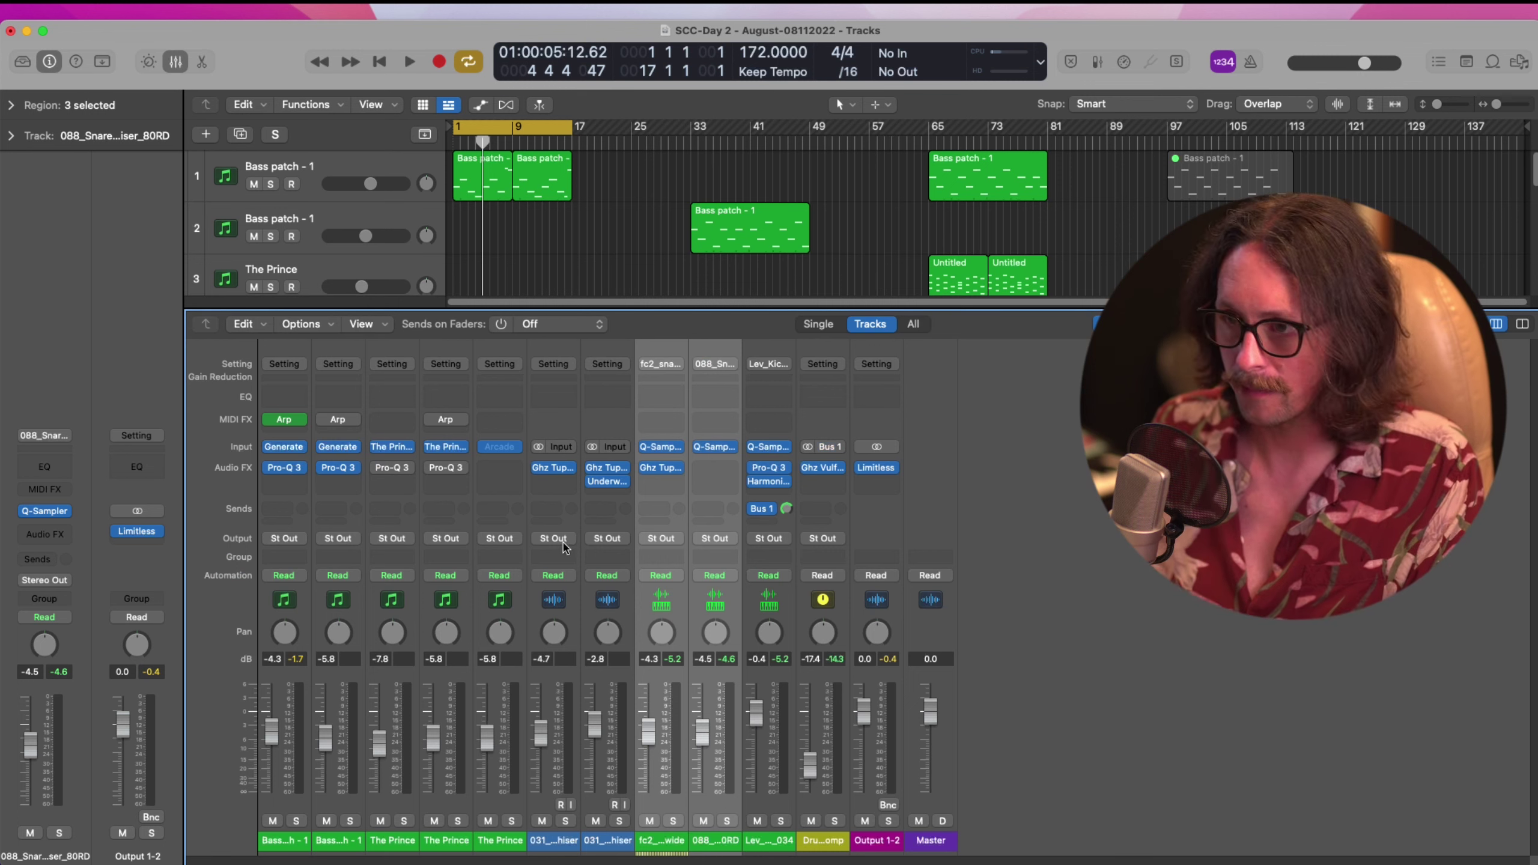
click(655, 509)
mouse_move(666, 534)
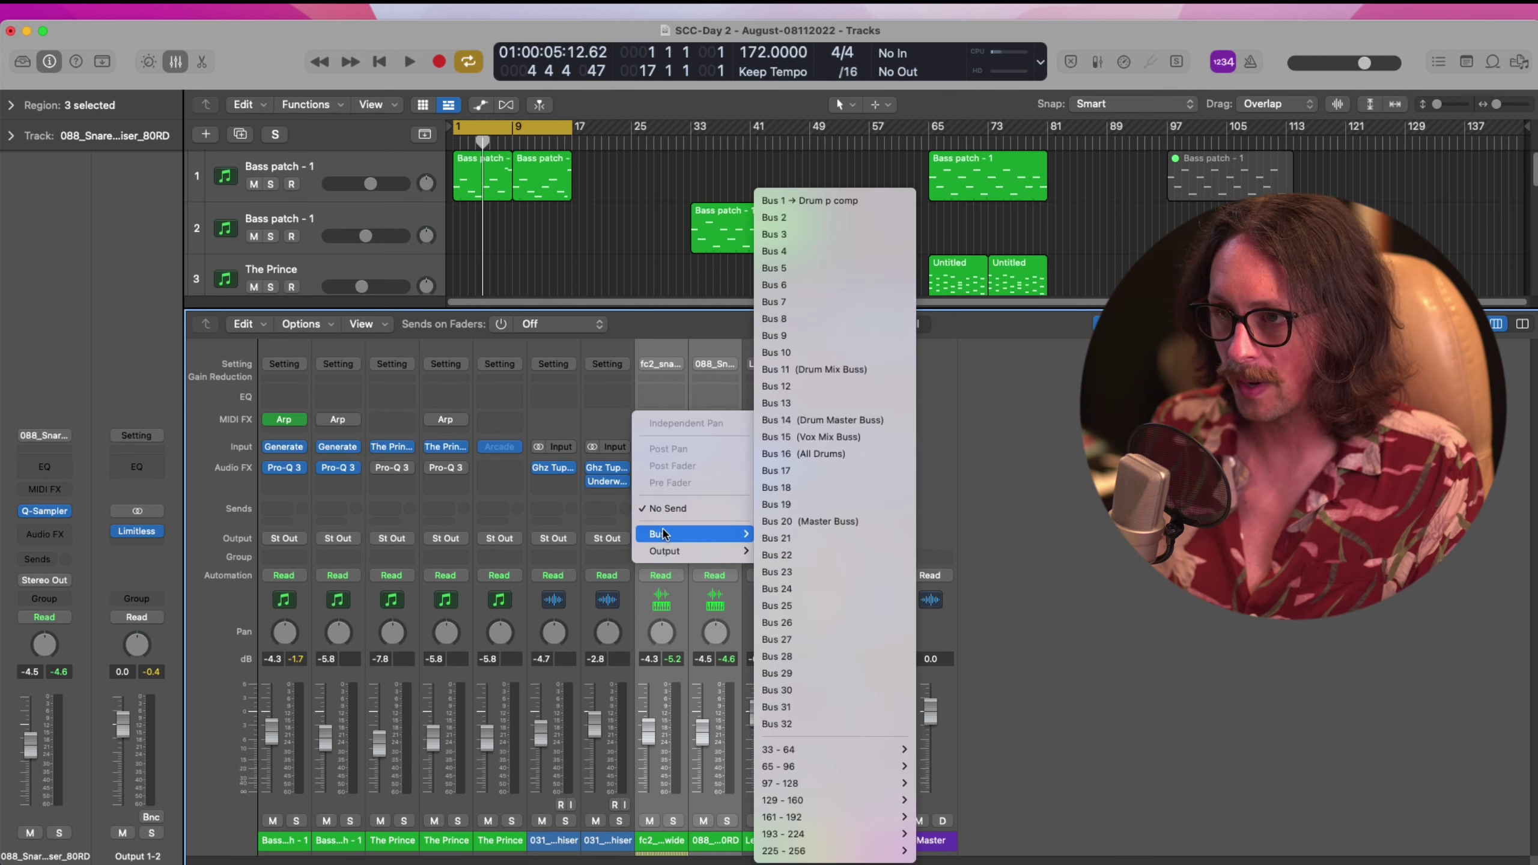
click(811, 201)
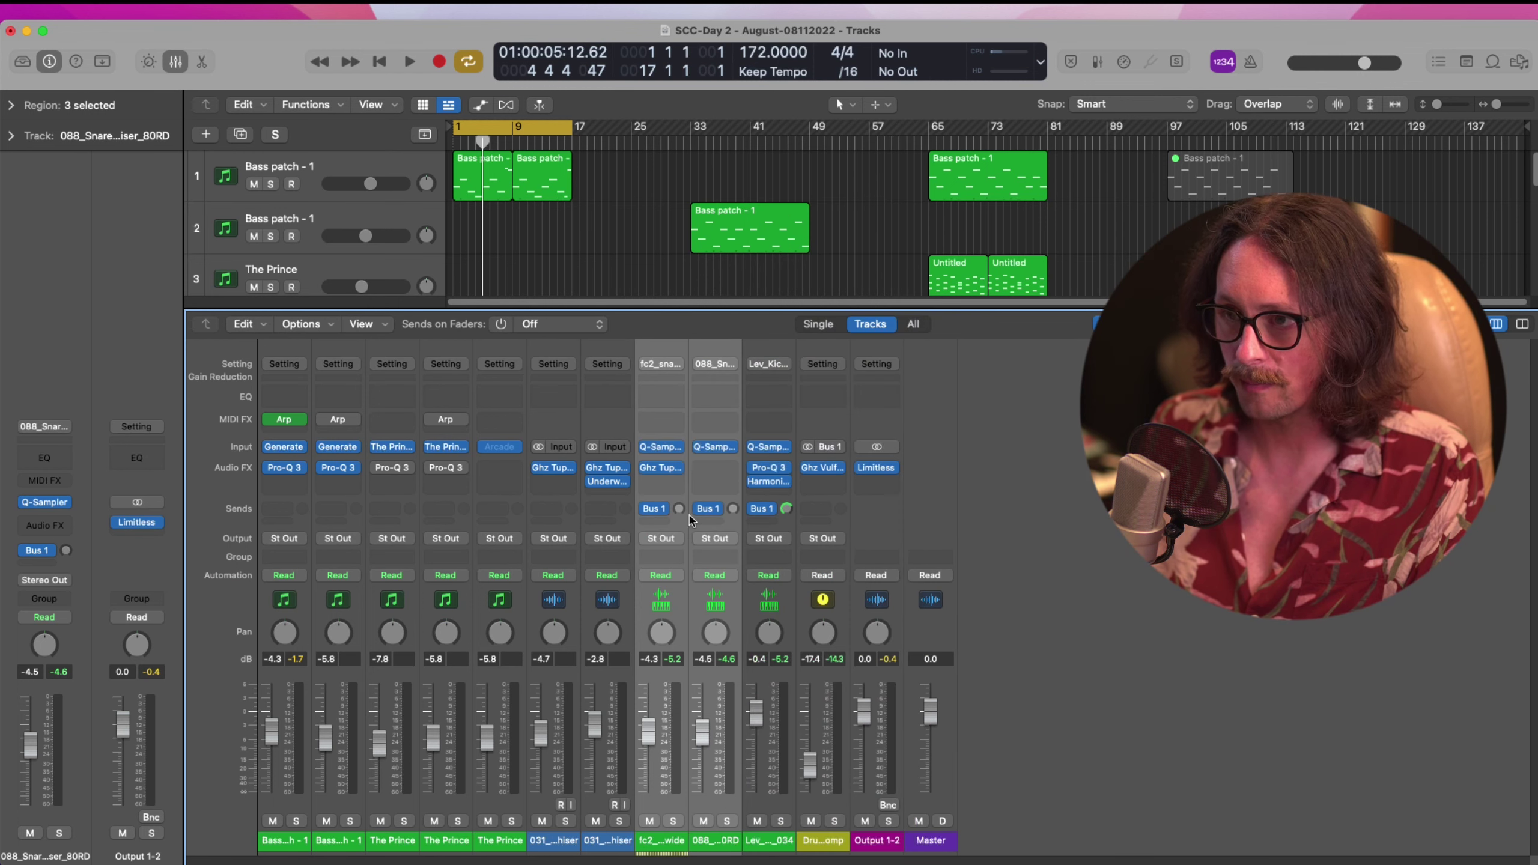
drag(679, 514, 677, 433)
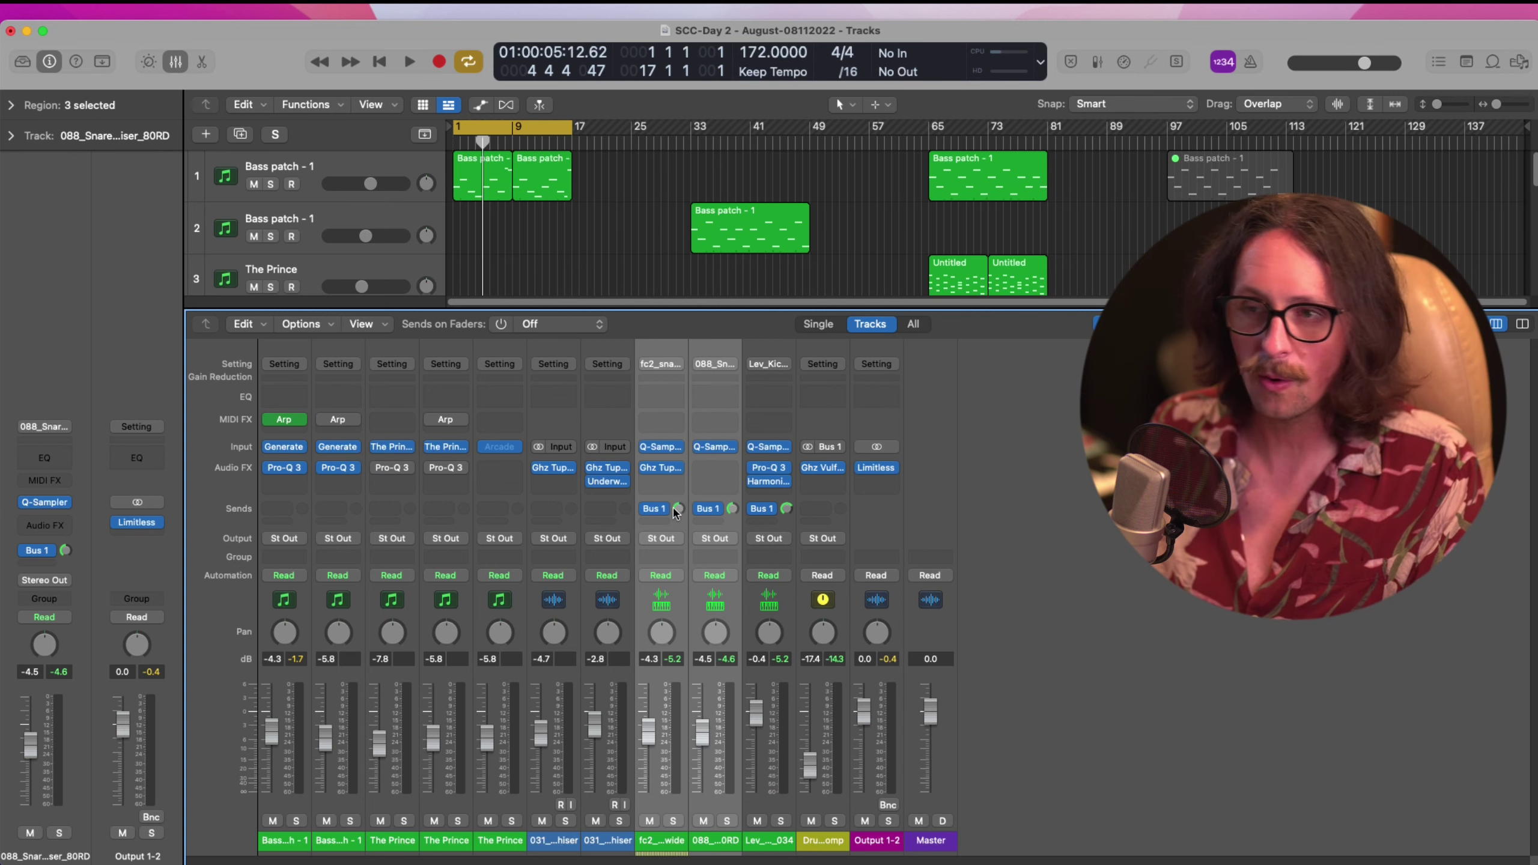
key(x)
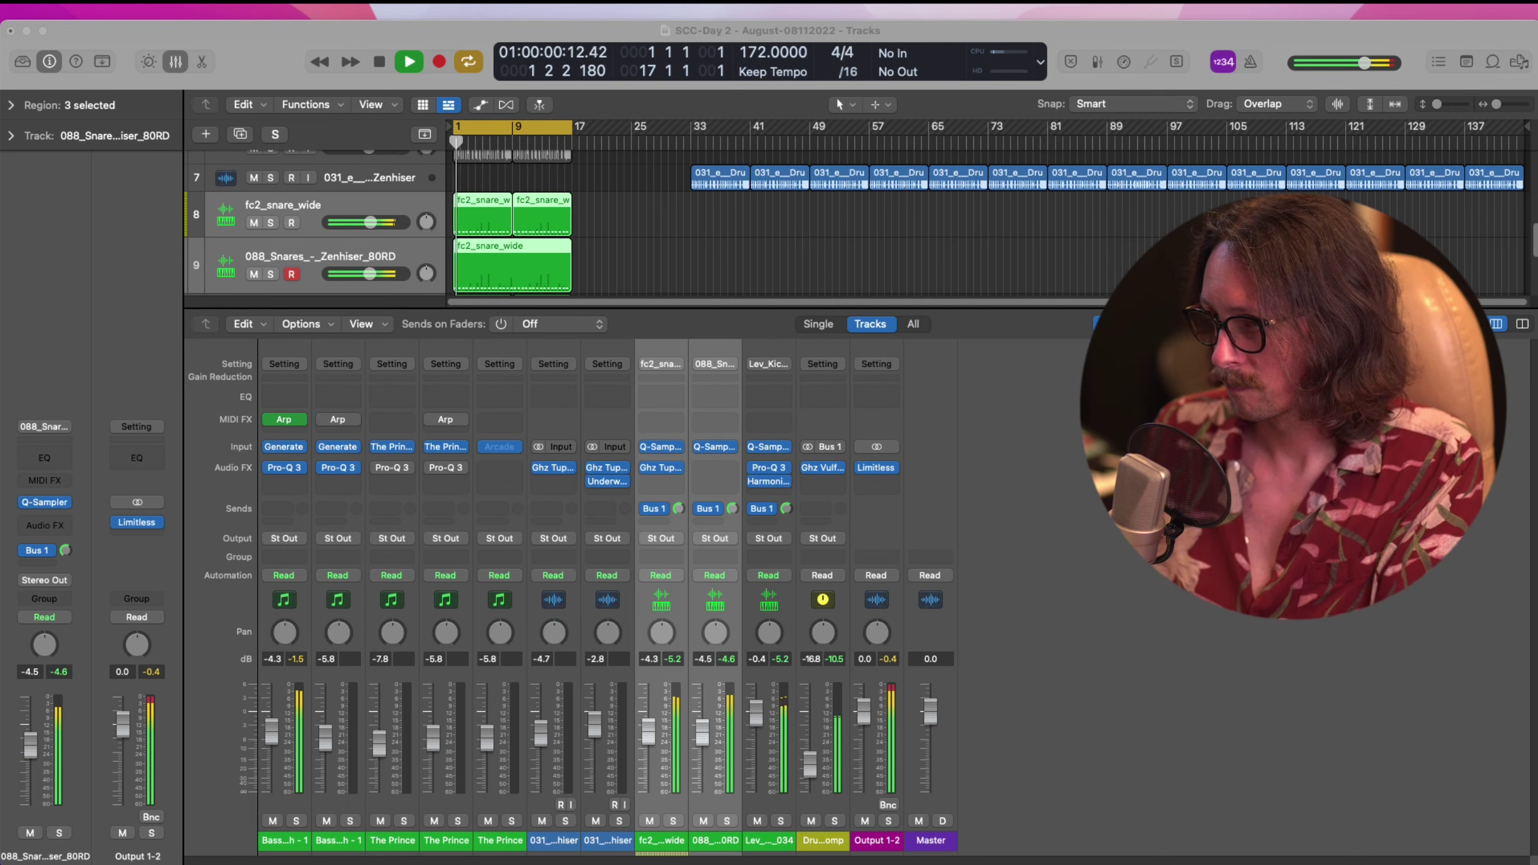
key(super+Tab)
key(space)
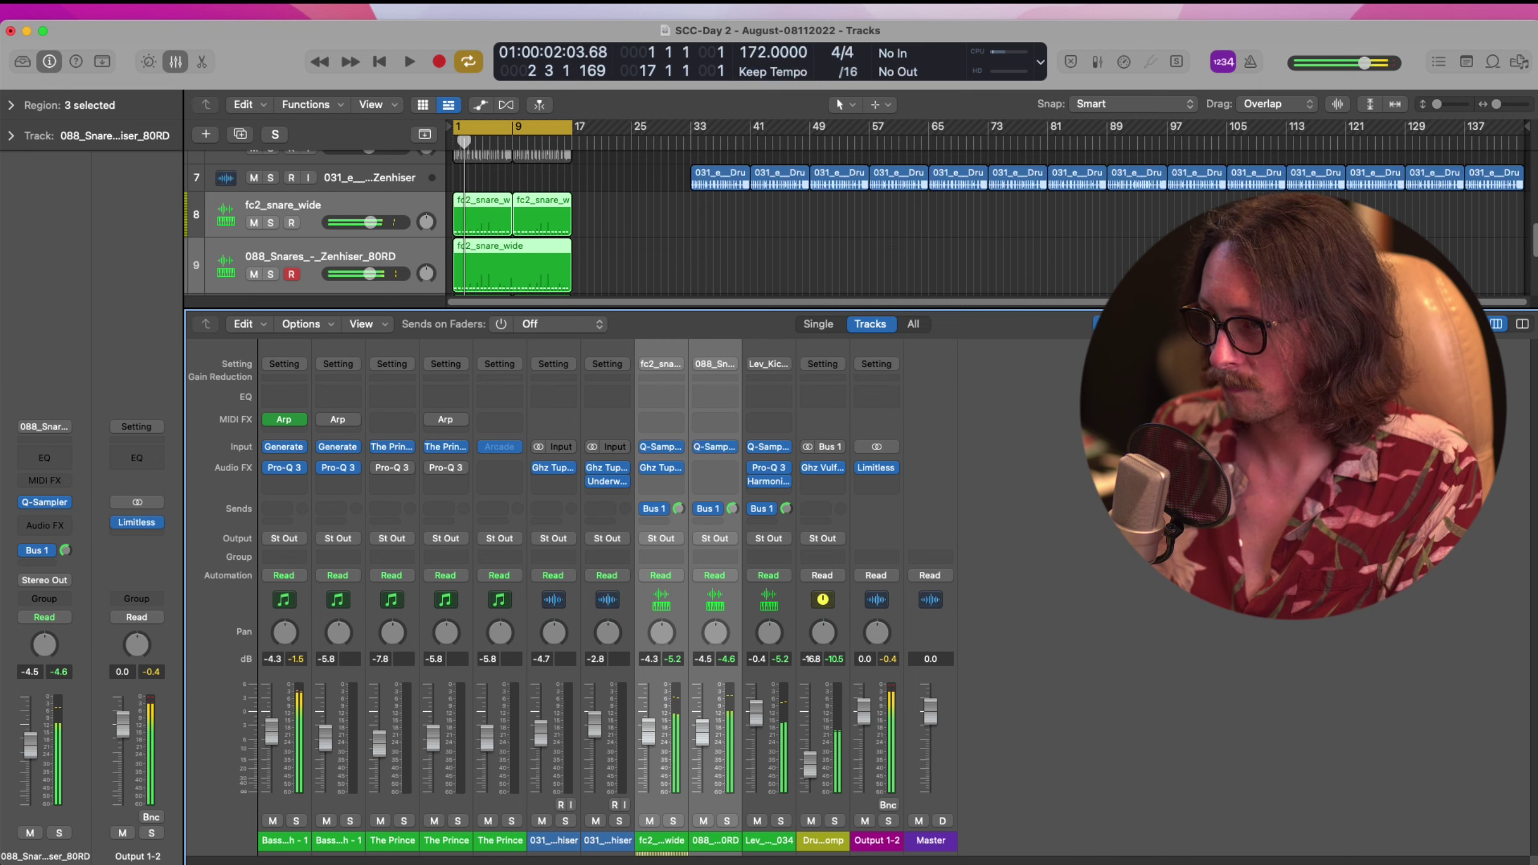
key(super+Tab)
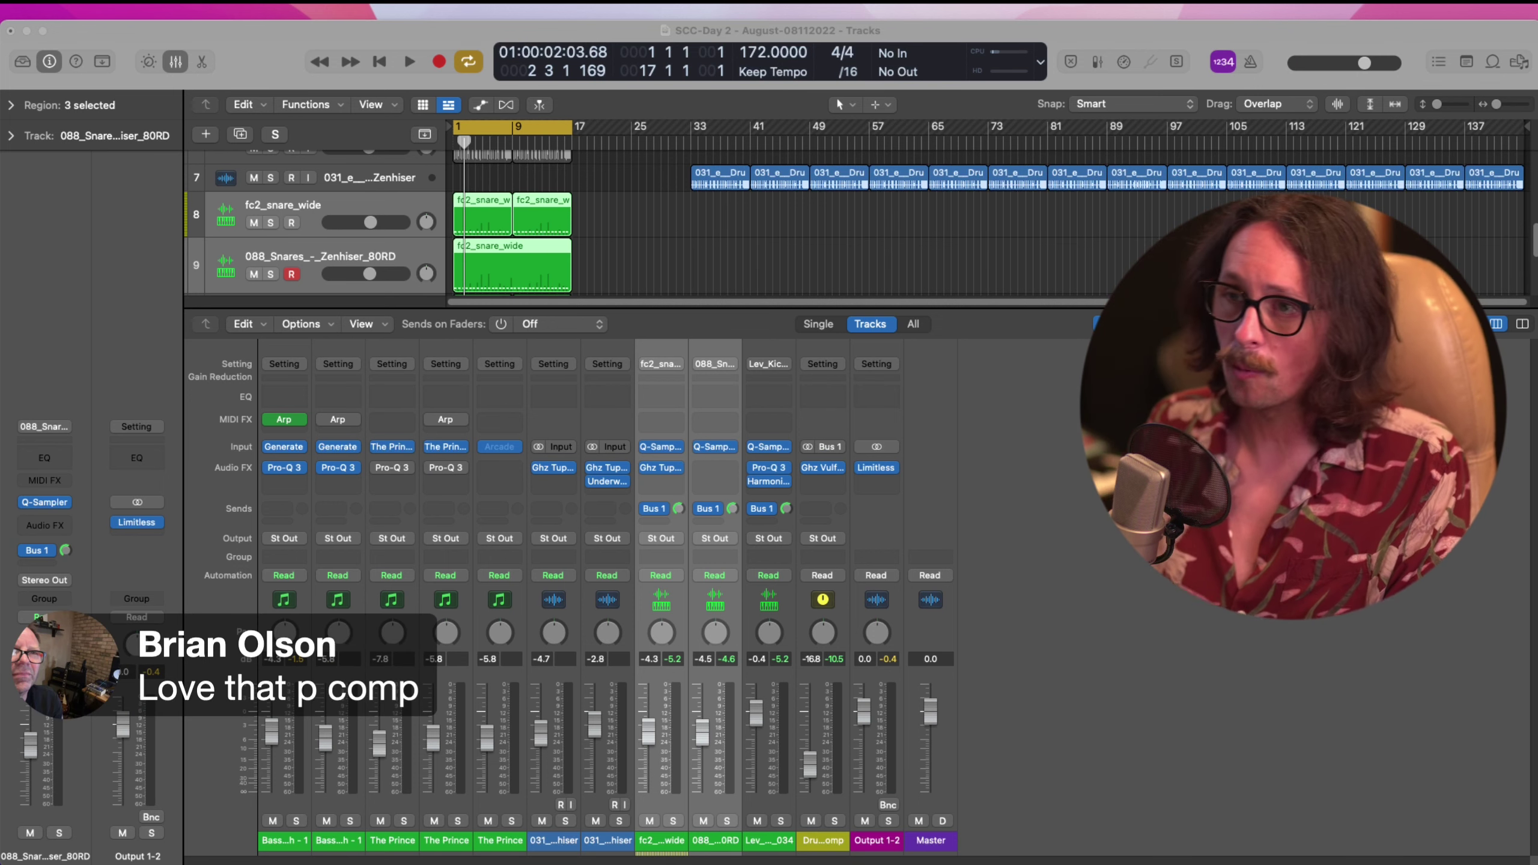
click(404, 34)
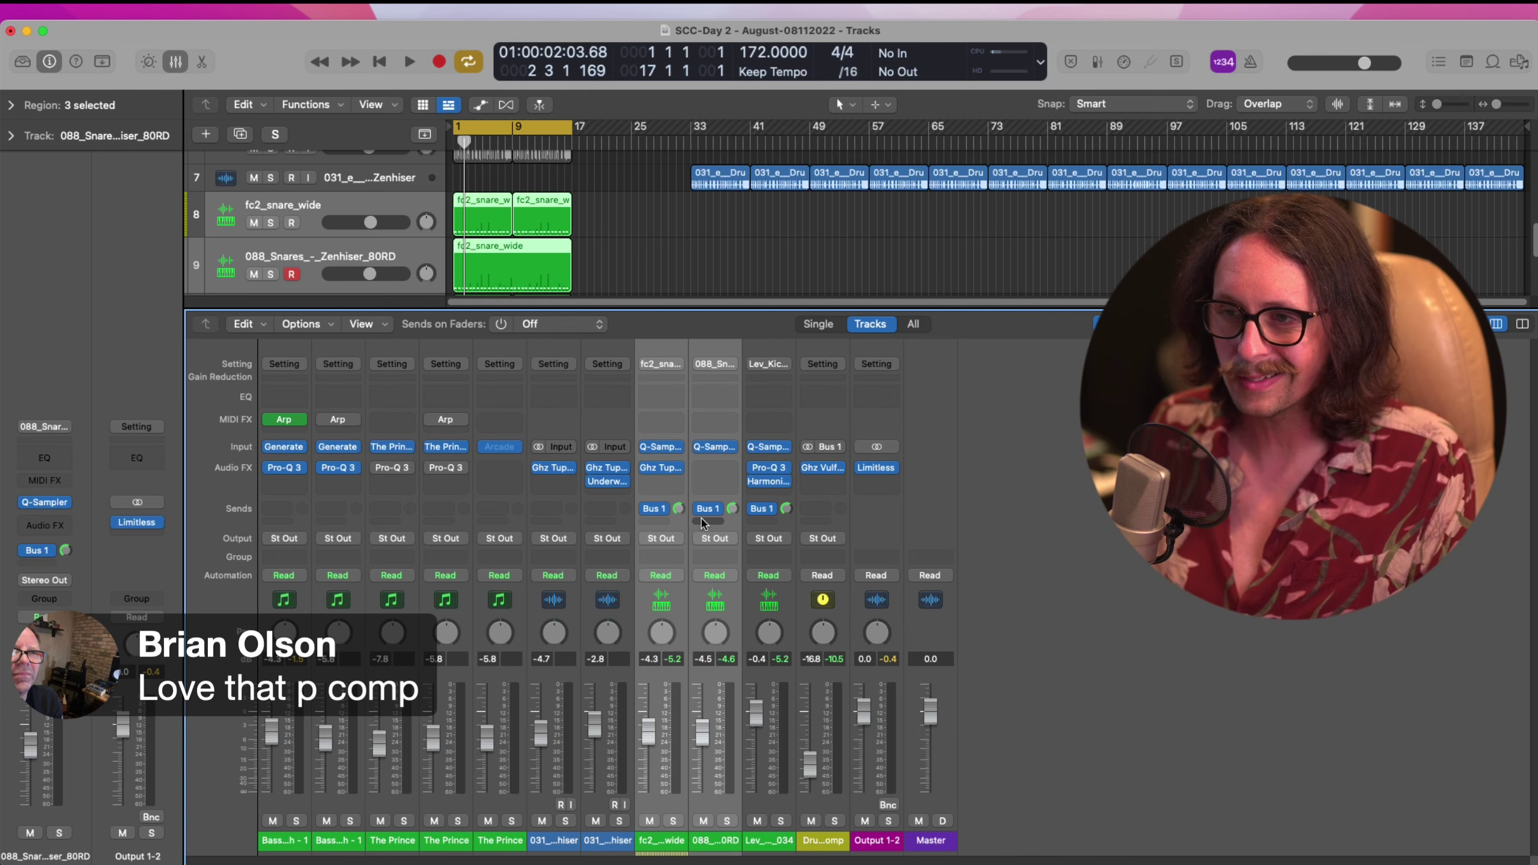
key(x)
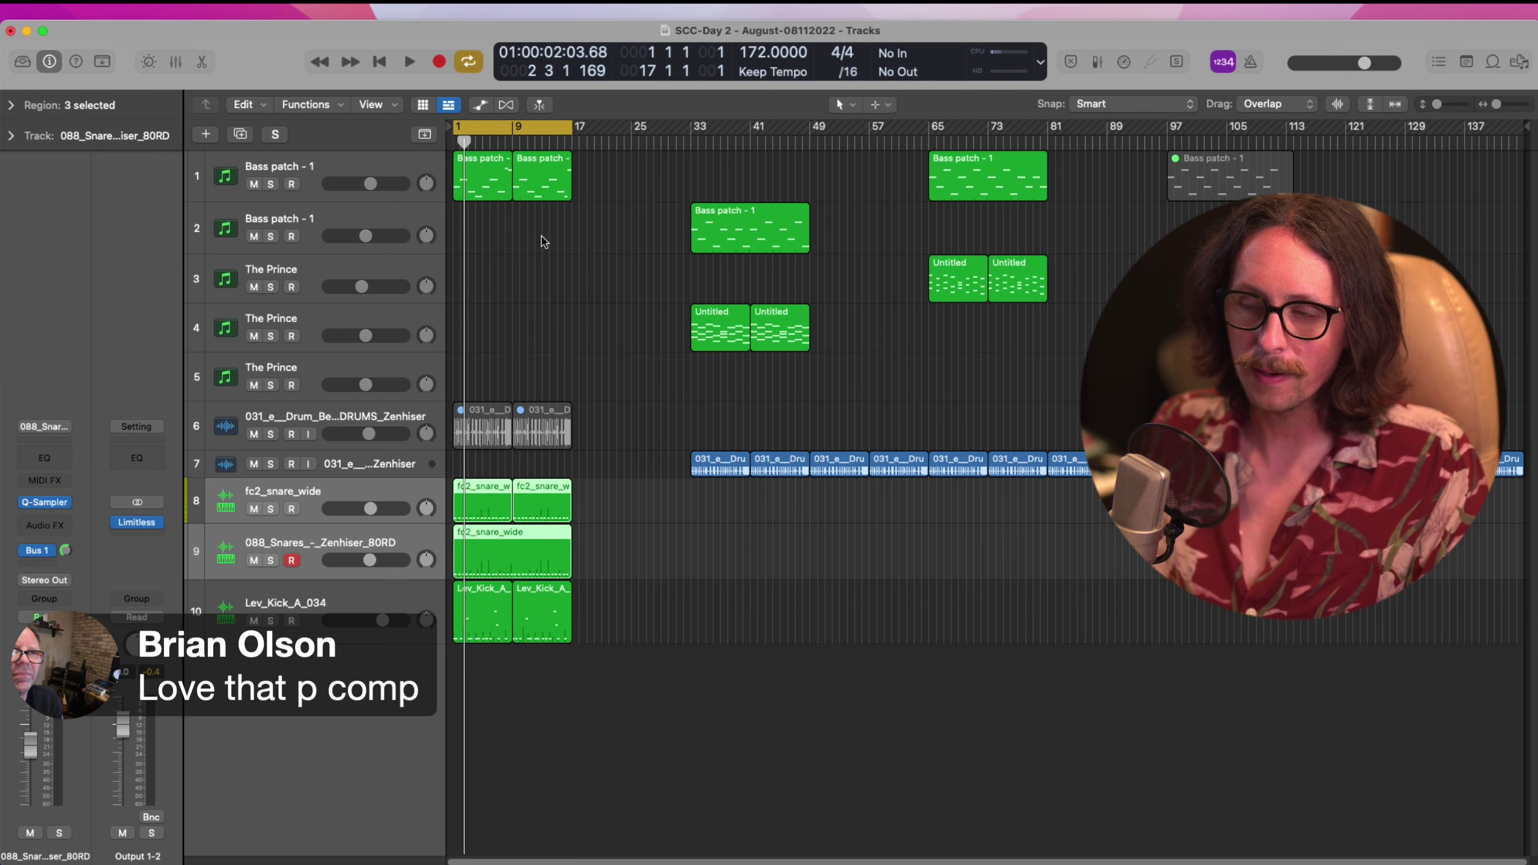
Select the Bass patch - 1 track, arm it for recording, and deselect the regions
click(351, 168)
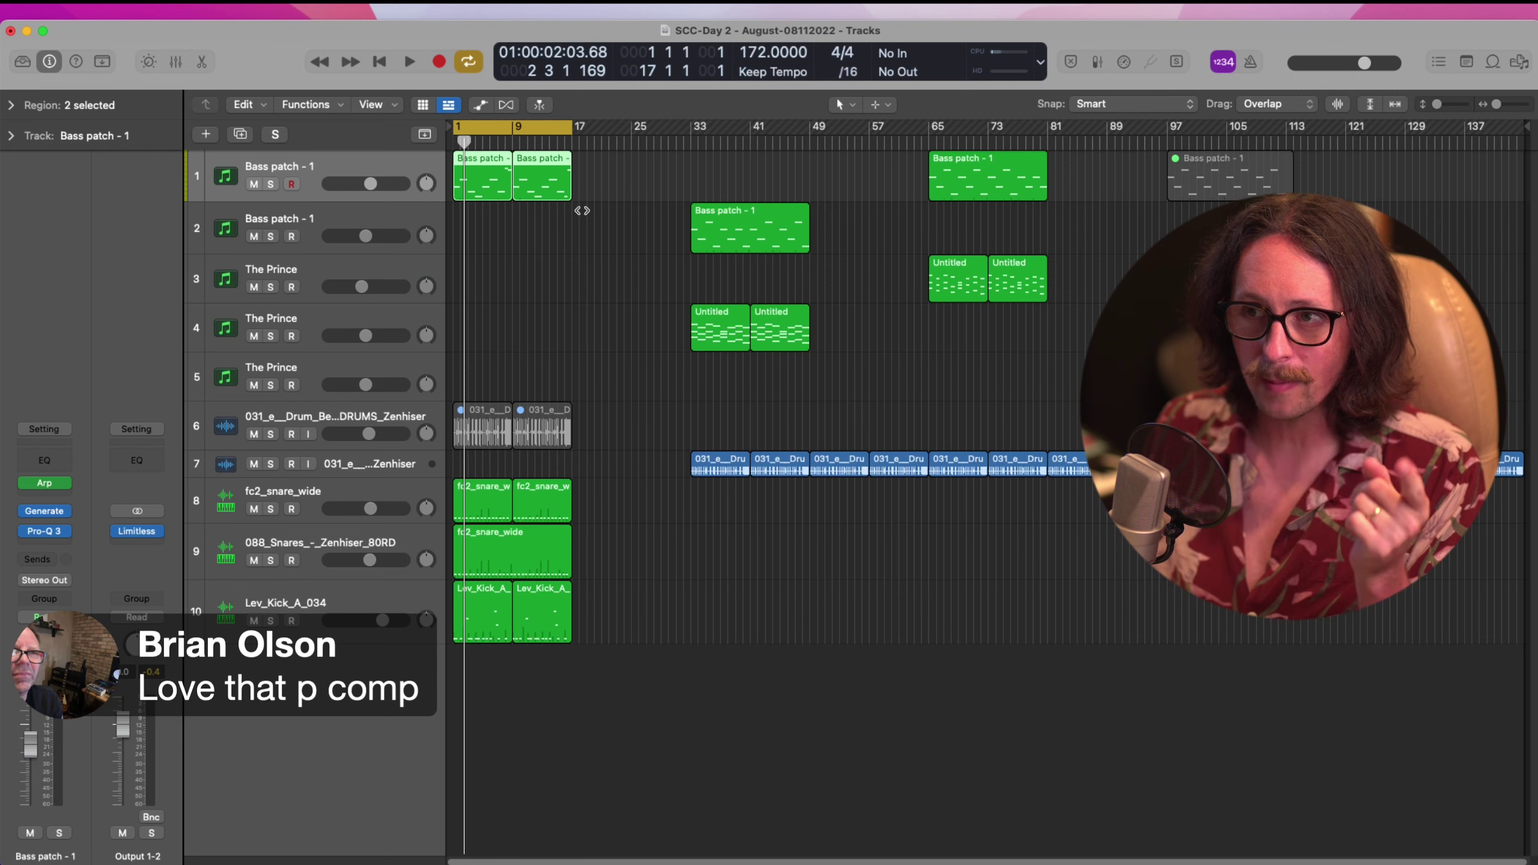
click(290, 184)
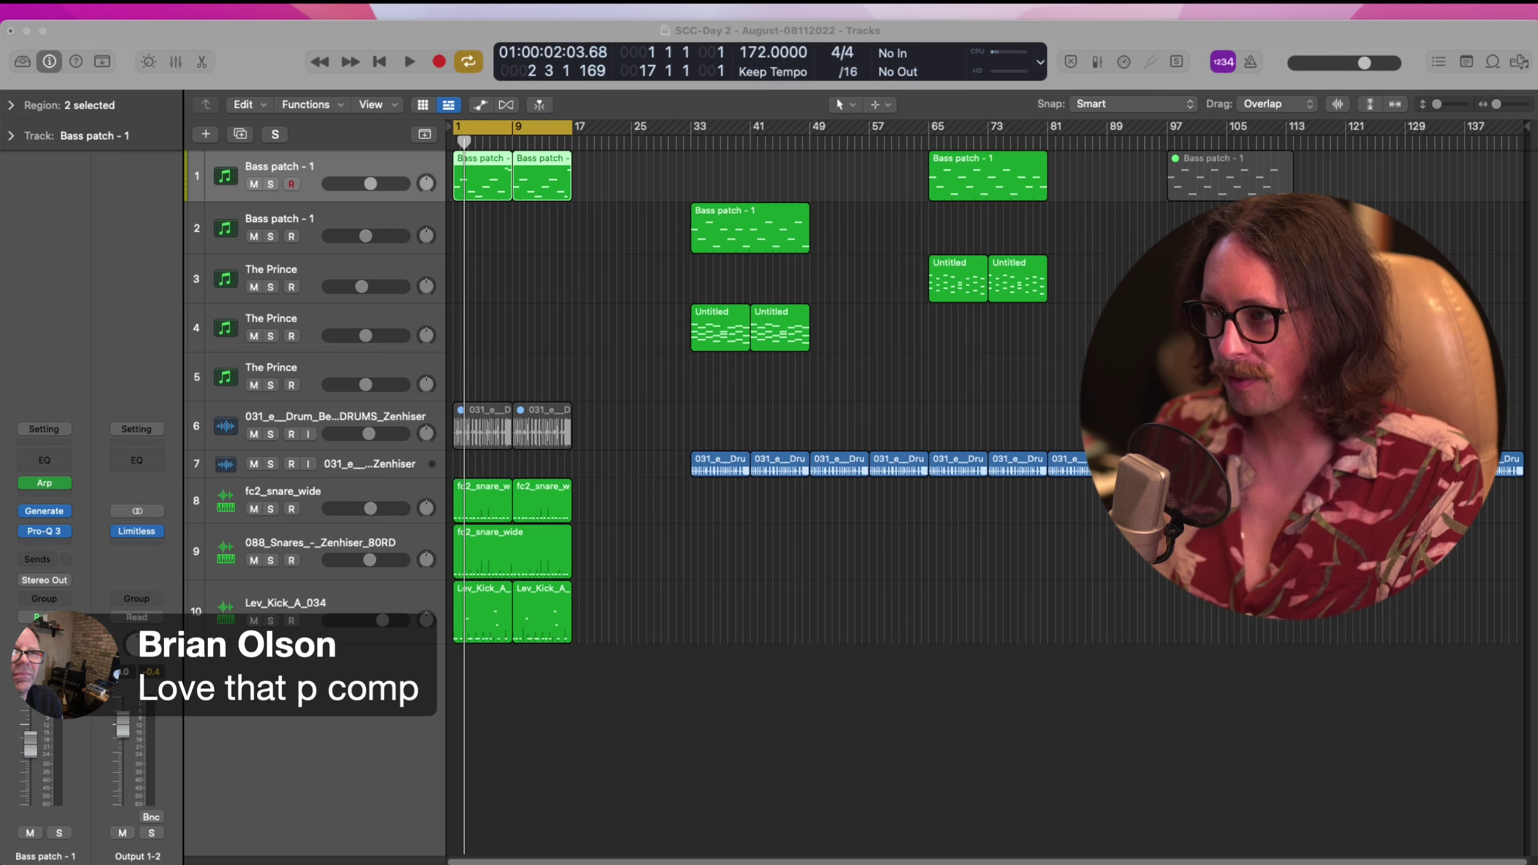
click(594, 321)
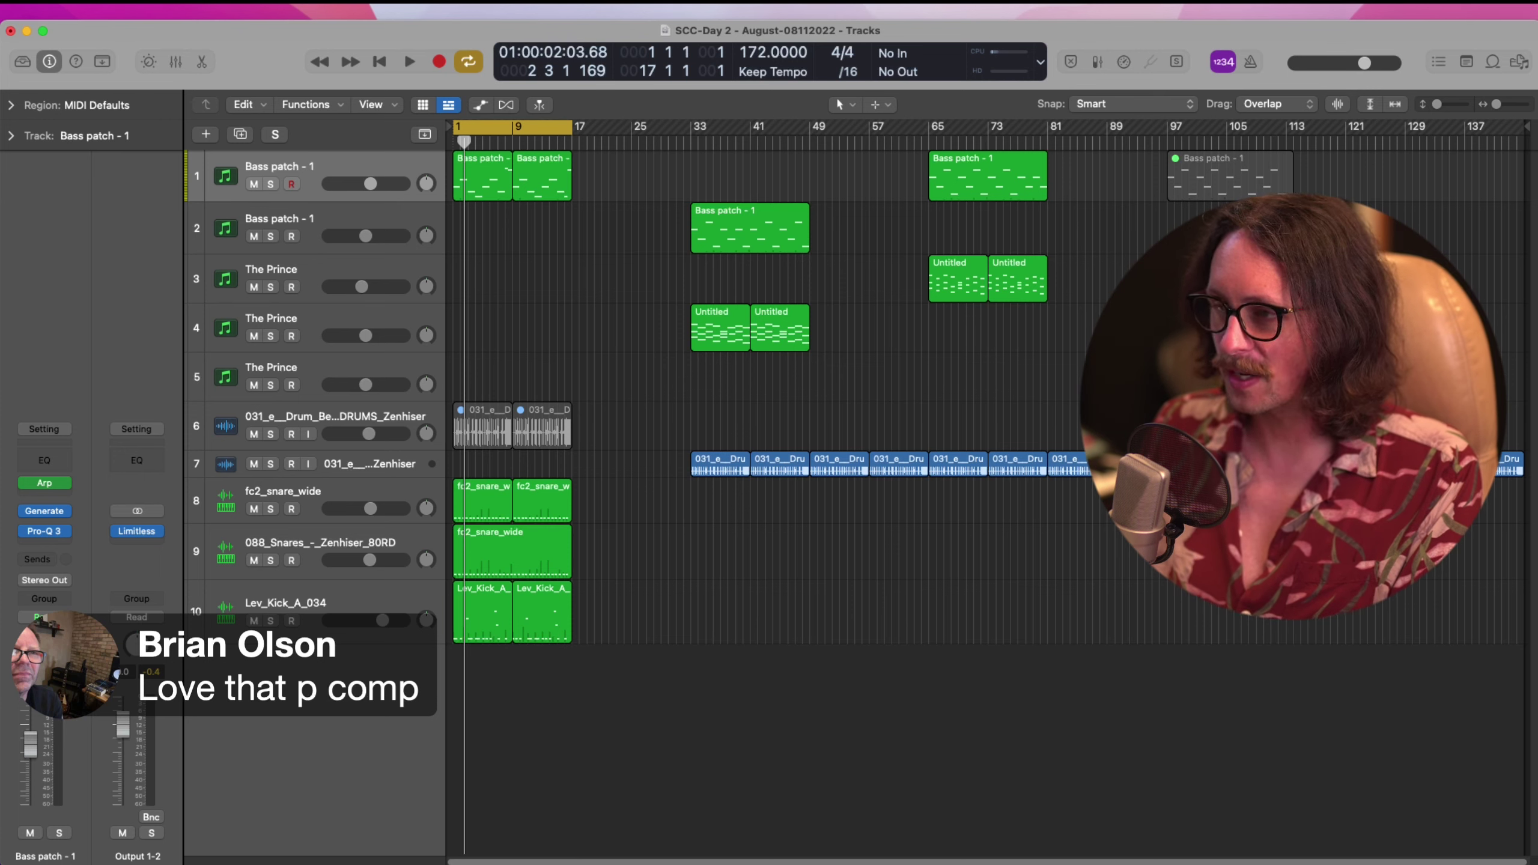
Add Harmonics Analog Saturation Pro on the bass below Pro-Q 3, then close its window
click(56, 549)
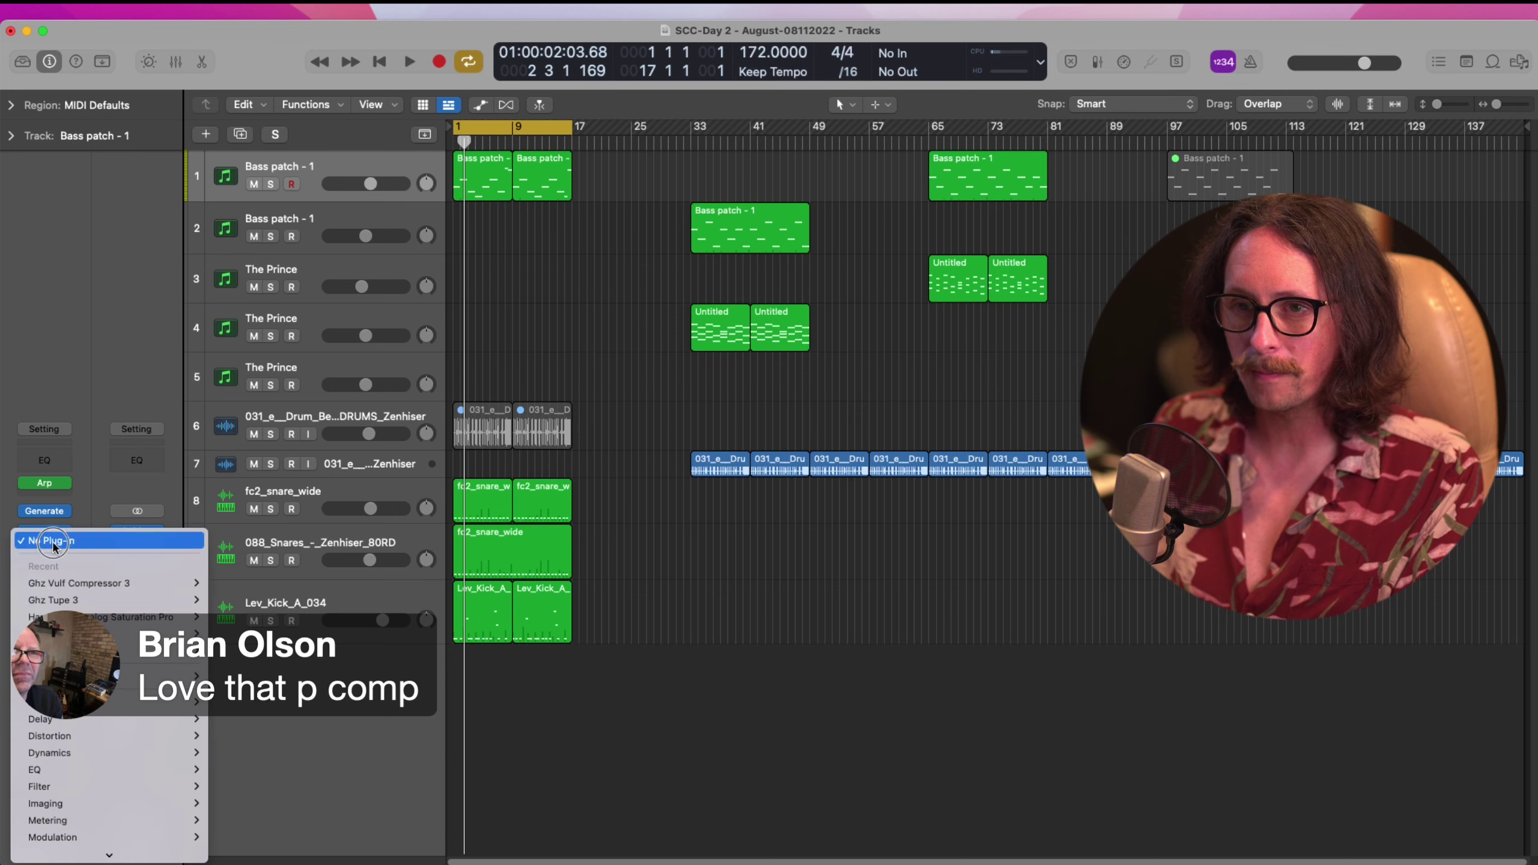
mouse_move(121, 618)
click(226, 617)
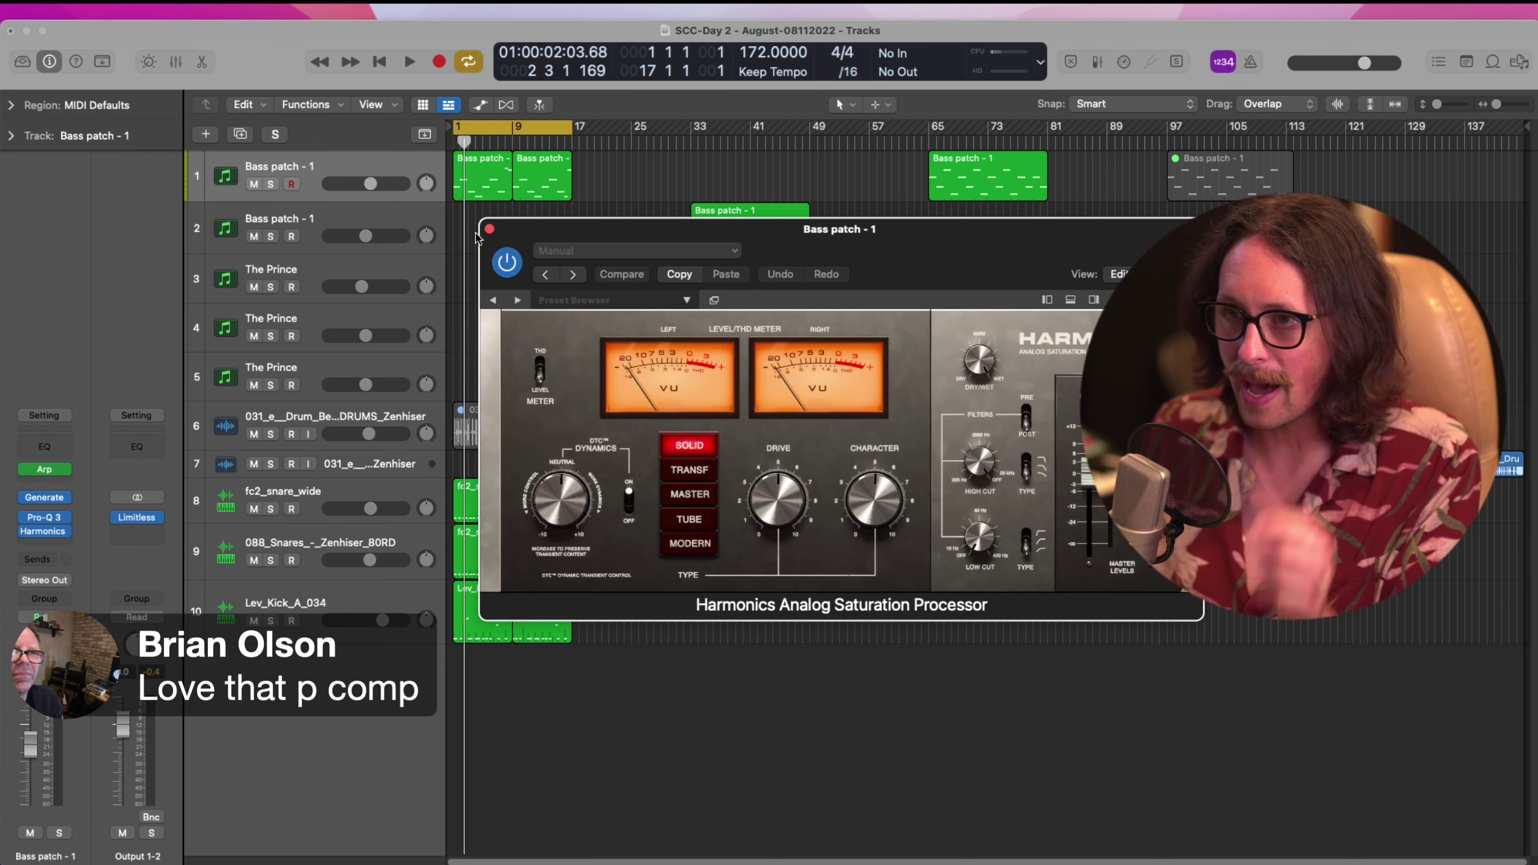
click(490, 228)
Replace Harmonics with the Vintage Tube EQ from the Vintage EQ Collection
click(65, 532)
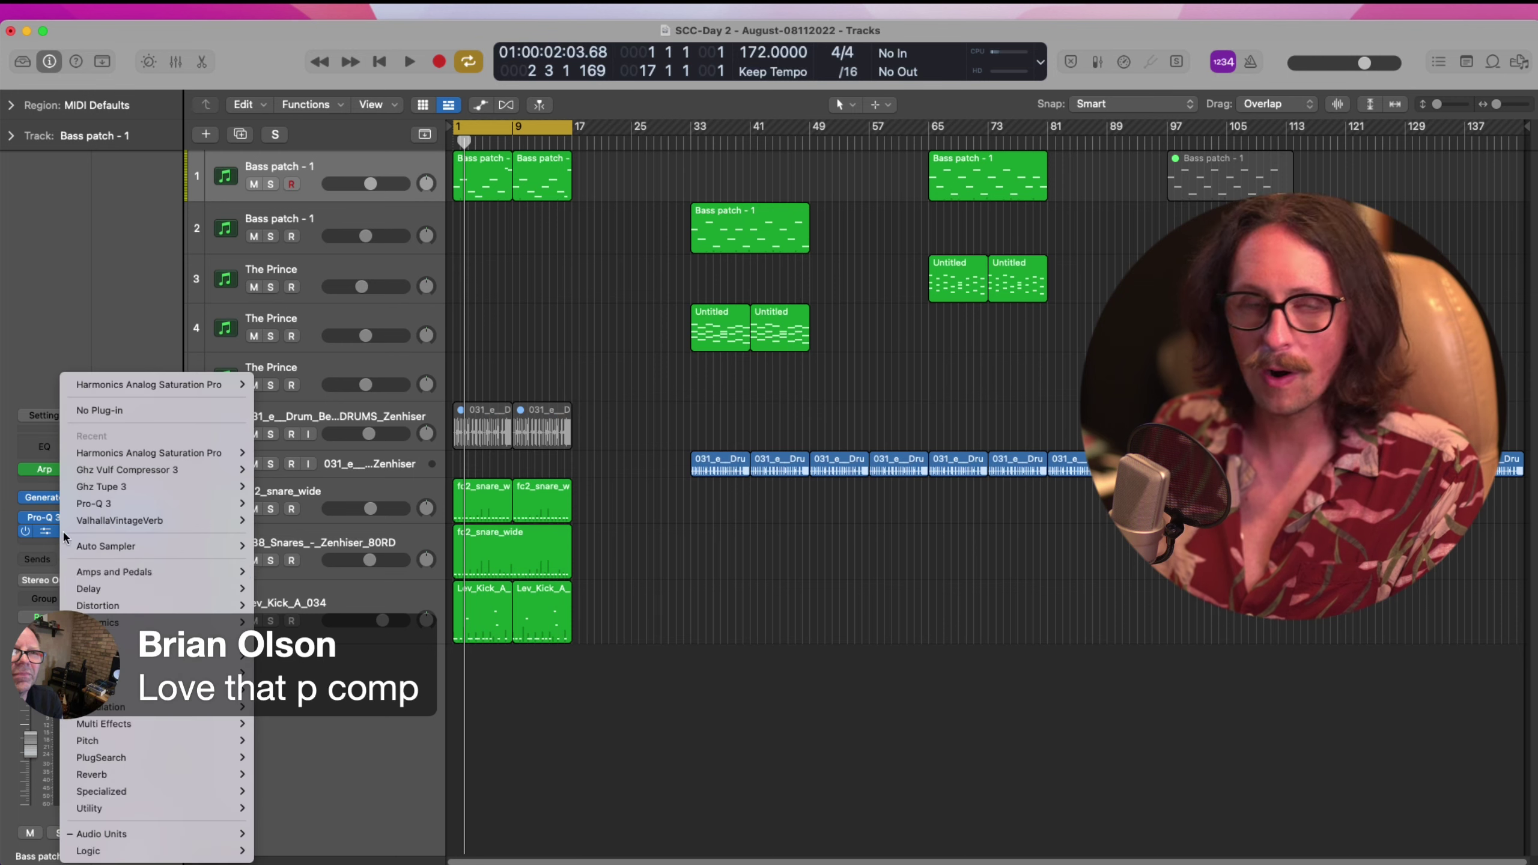
mouse_move(128, 834)
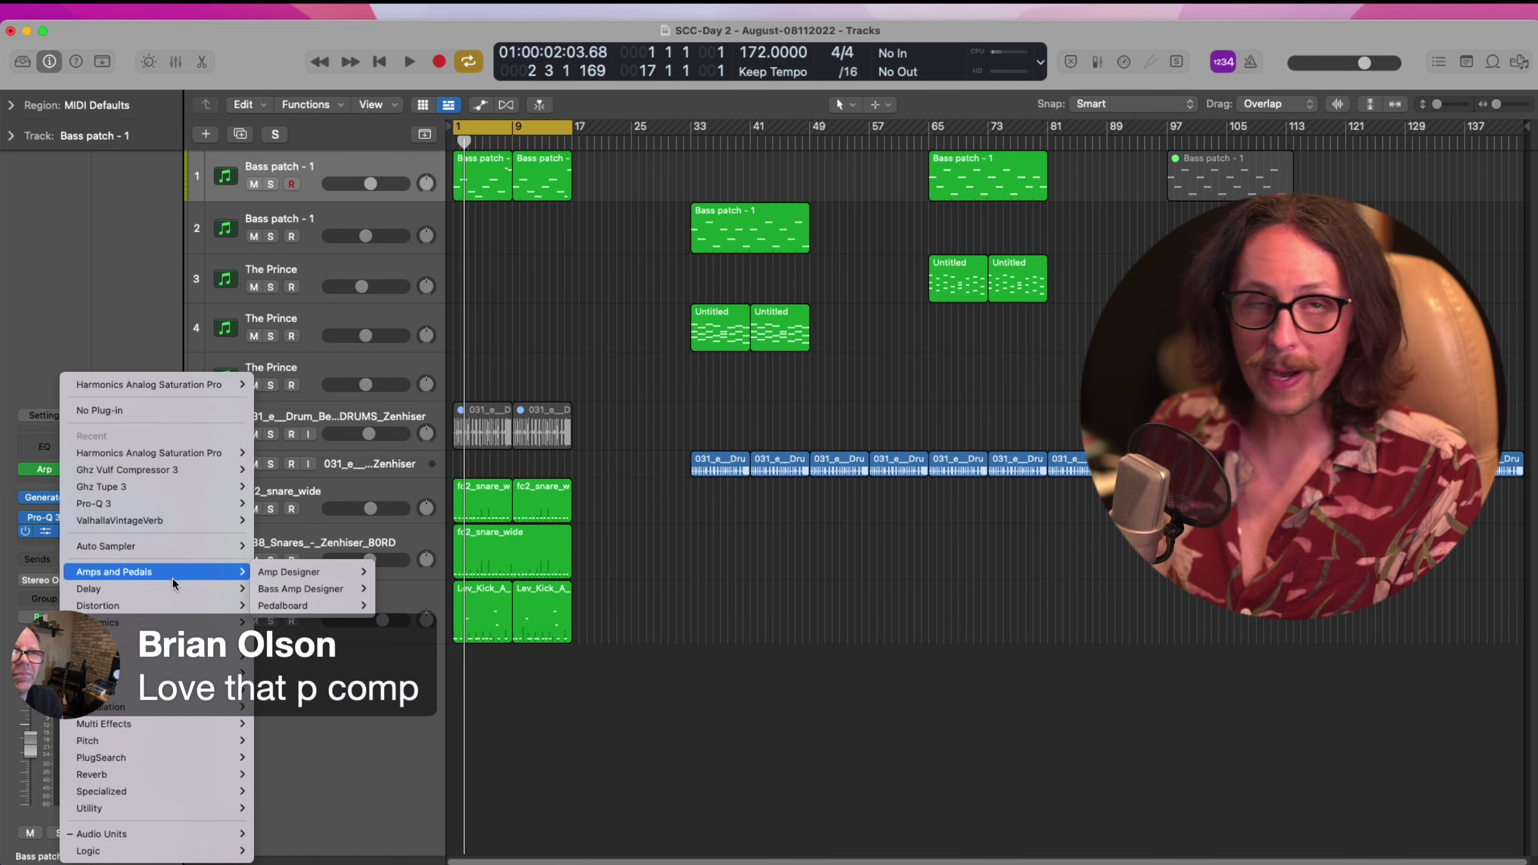
mouse_move(179, 607)
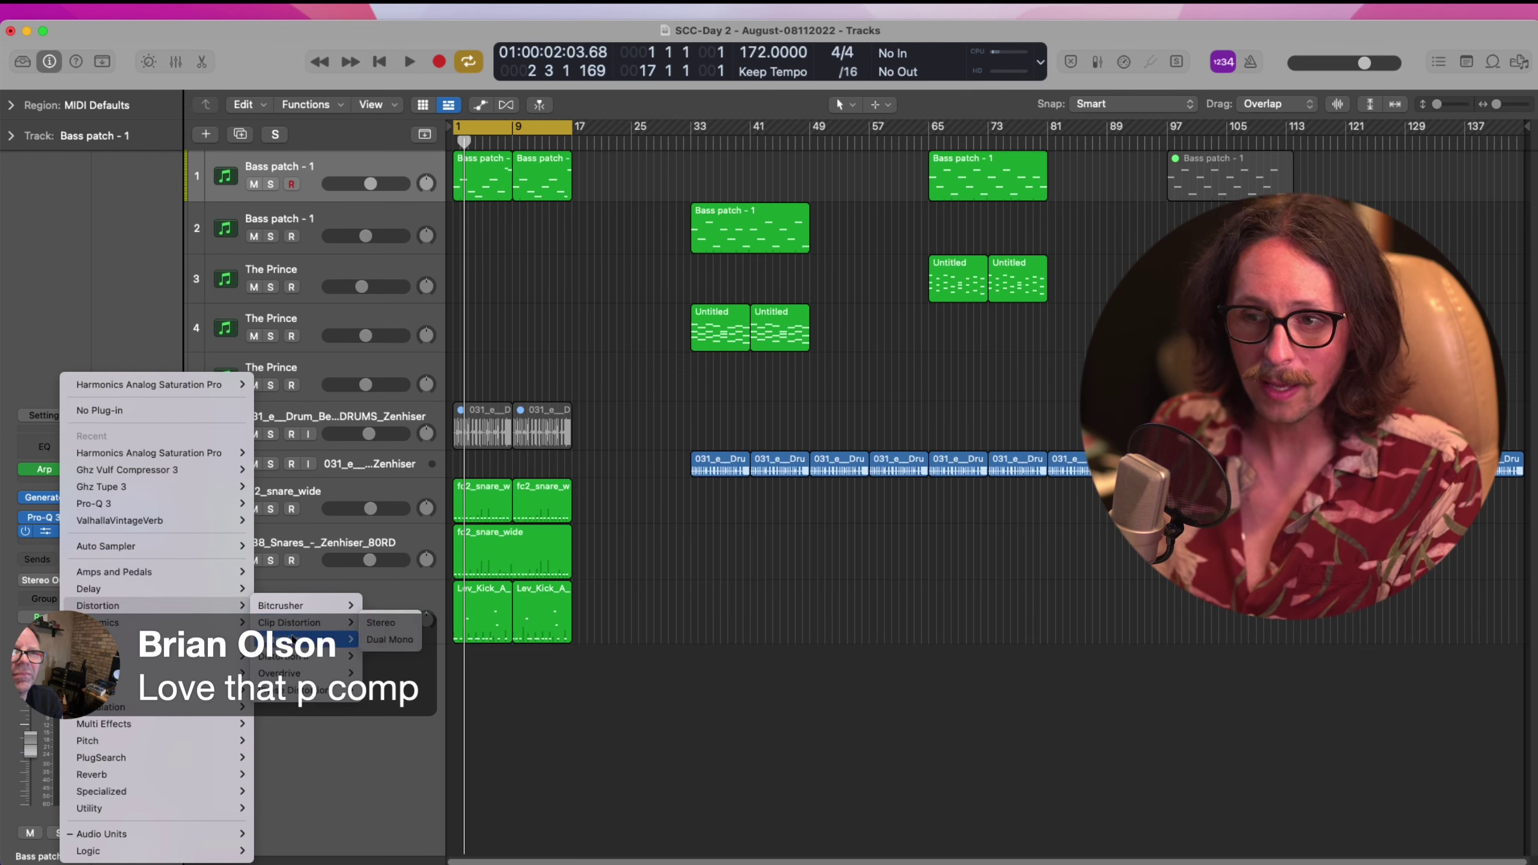
mouse_move(323, 660)
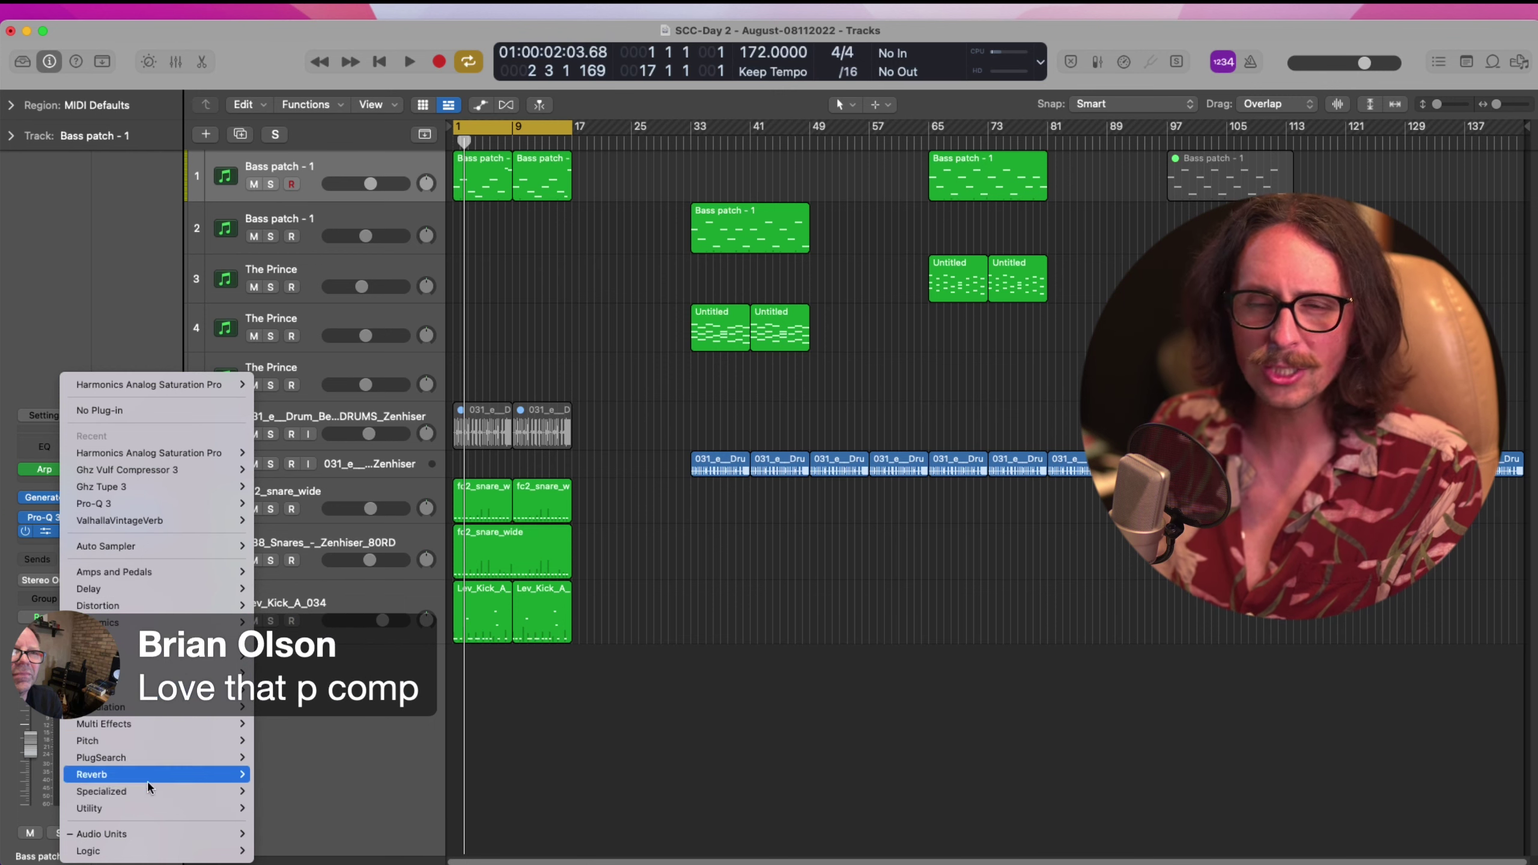
mouse_move(160, 780)
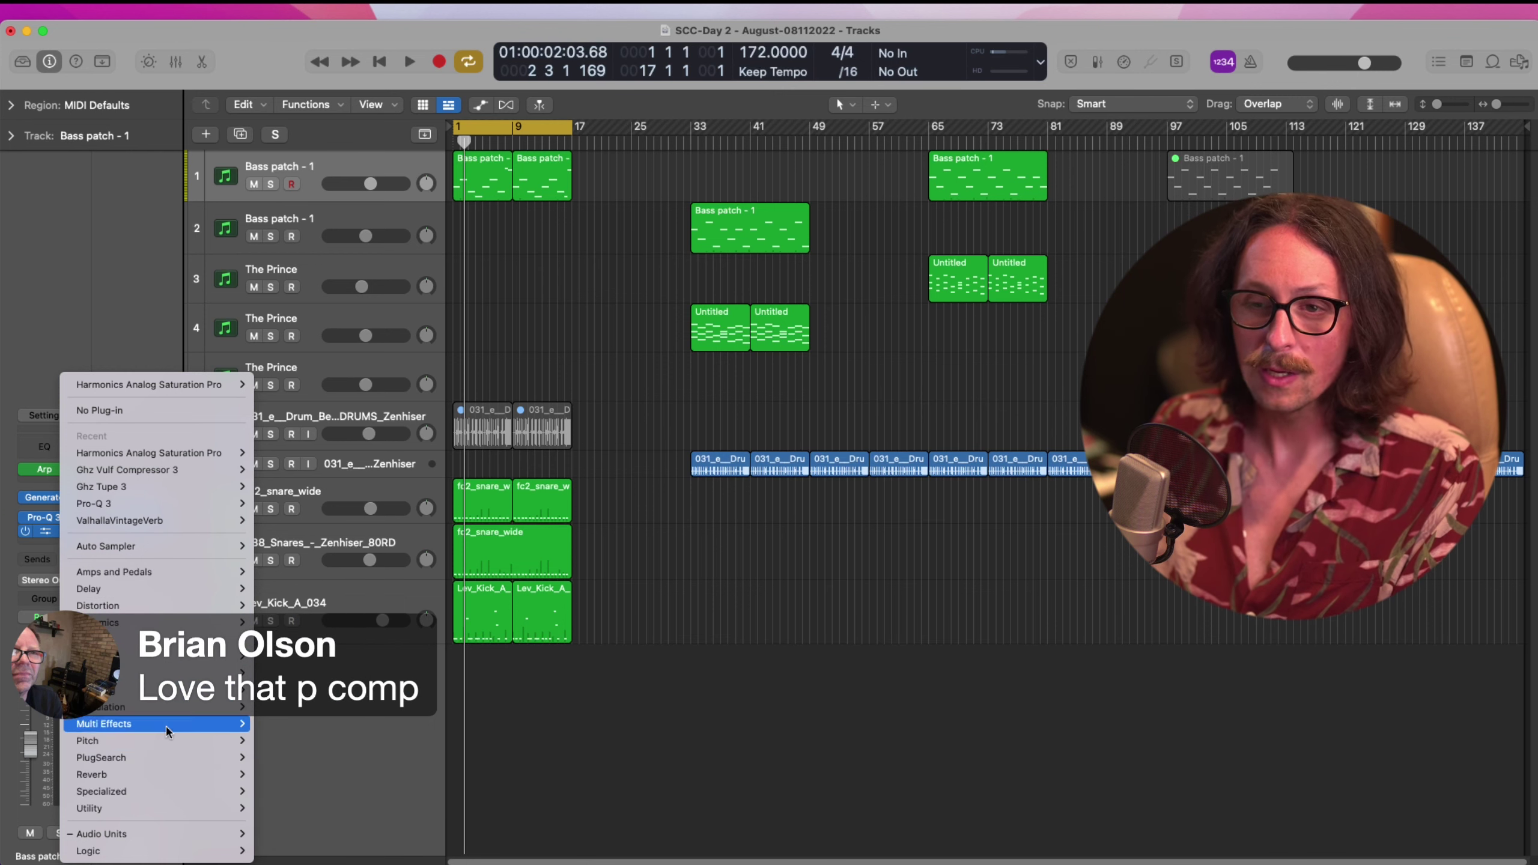
mouse_move(151, 639)
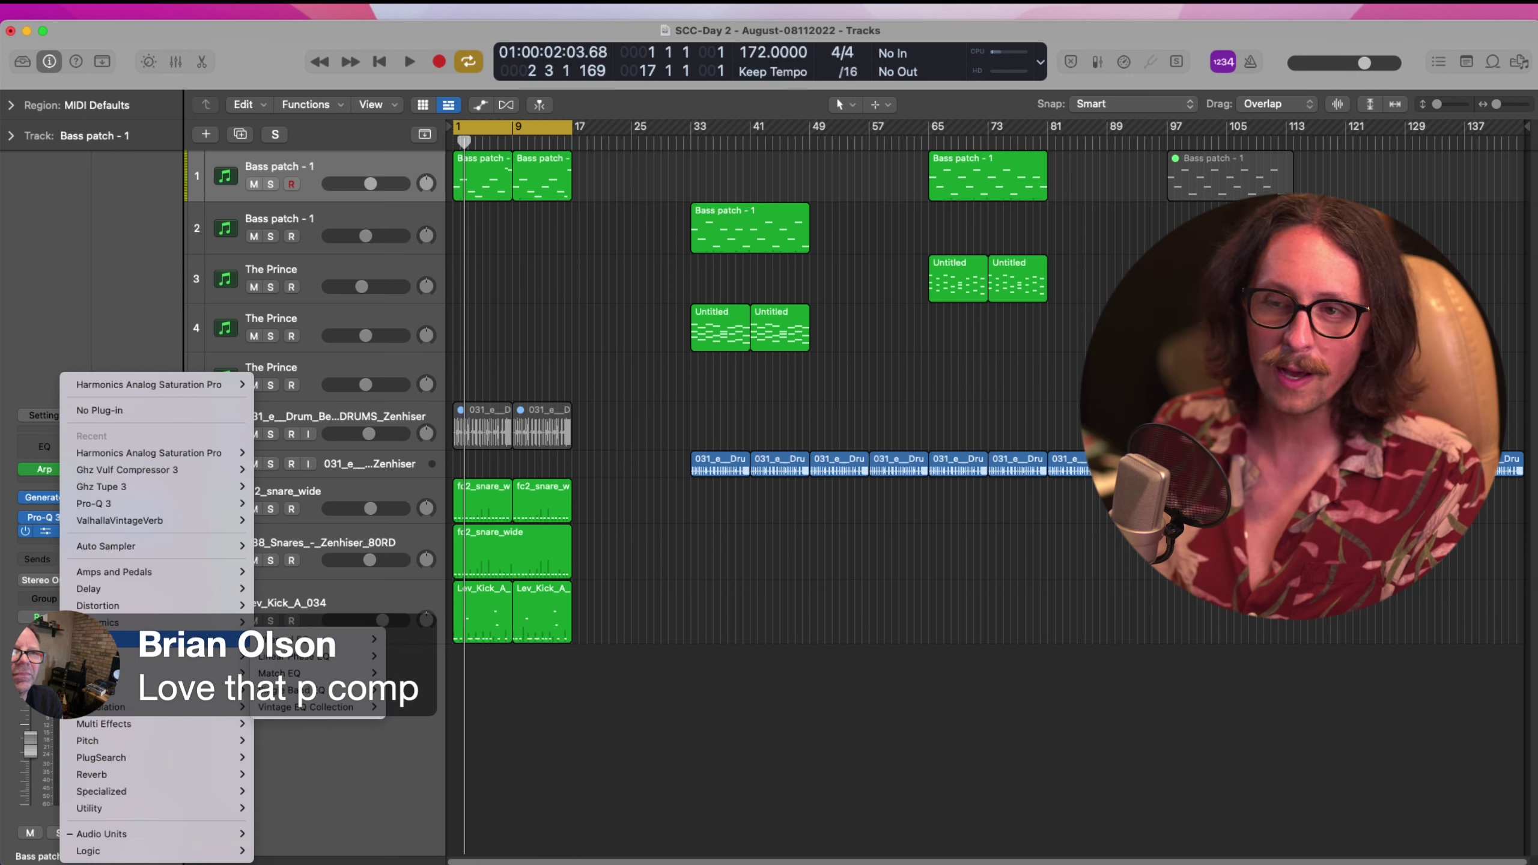
mouse_move(314, 718)
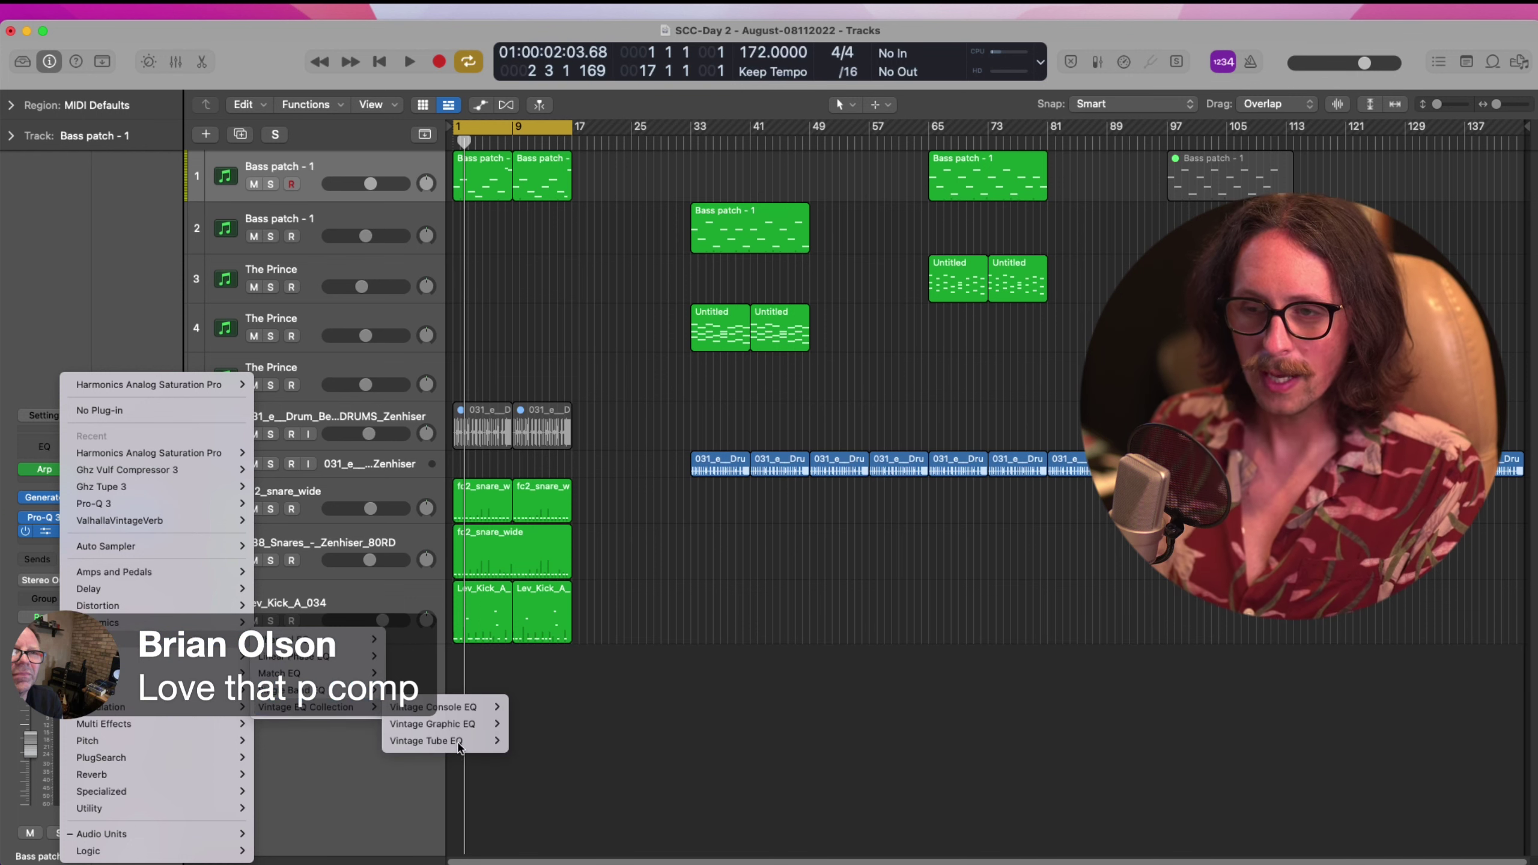
click(527, 740)
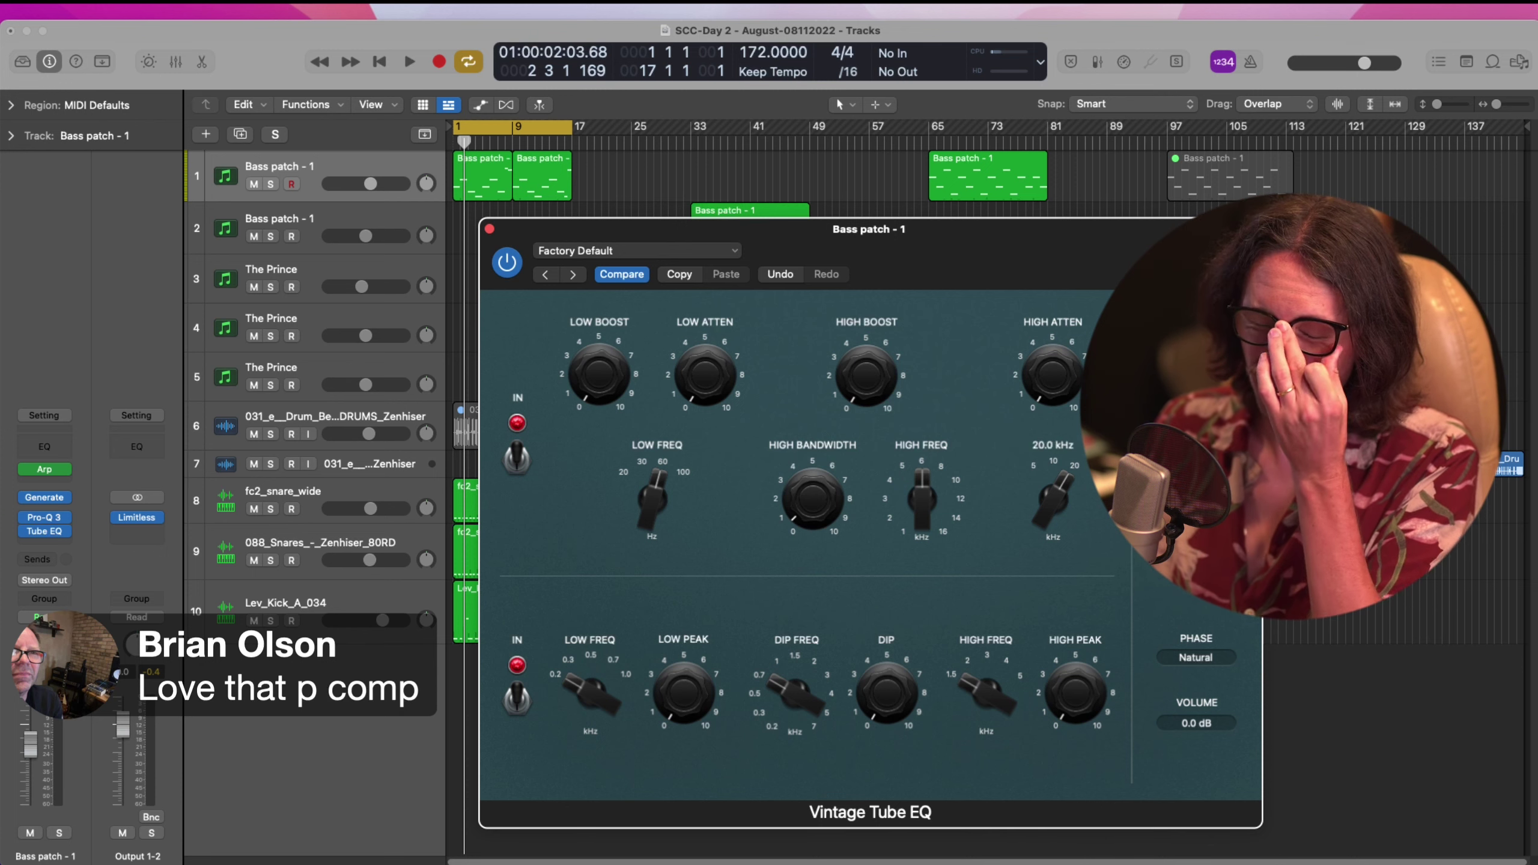
Solo the bass track, raise the Vintage Tube EQ output and choose the Silky output model
click(271, 185)
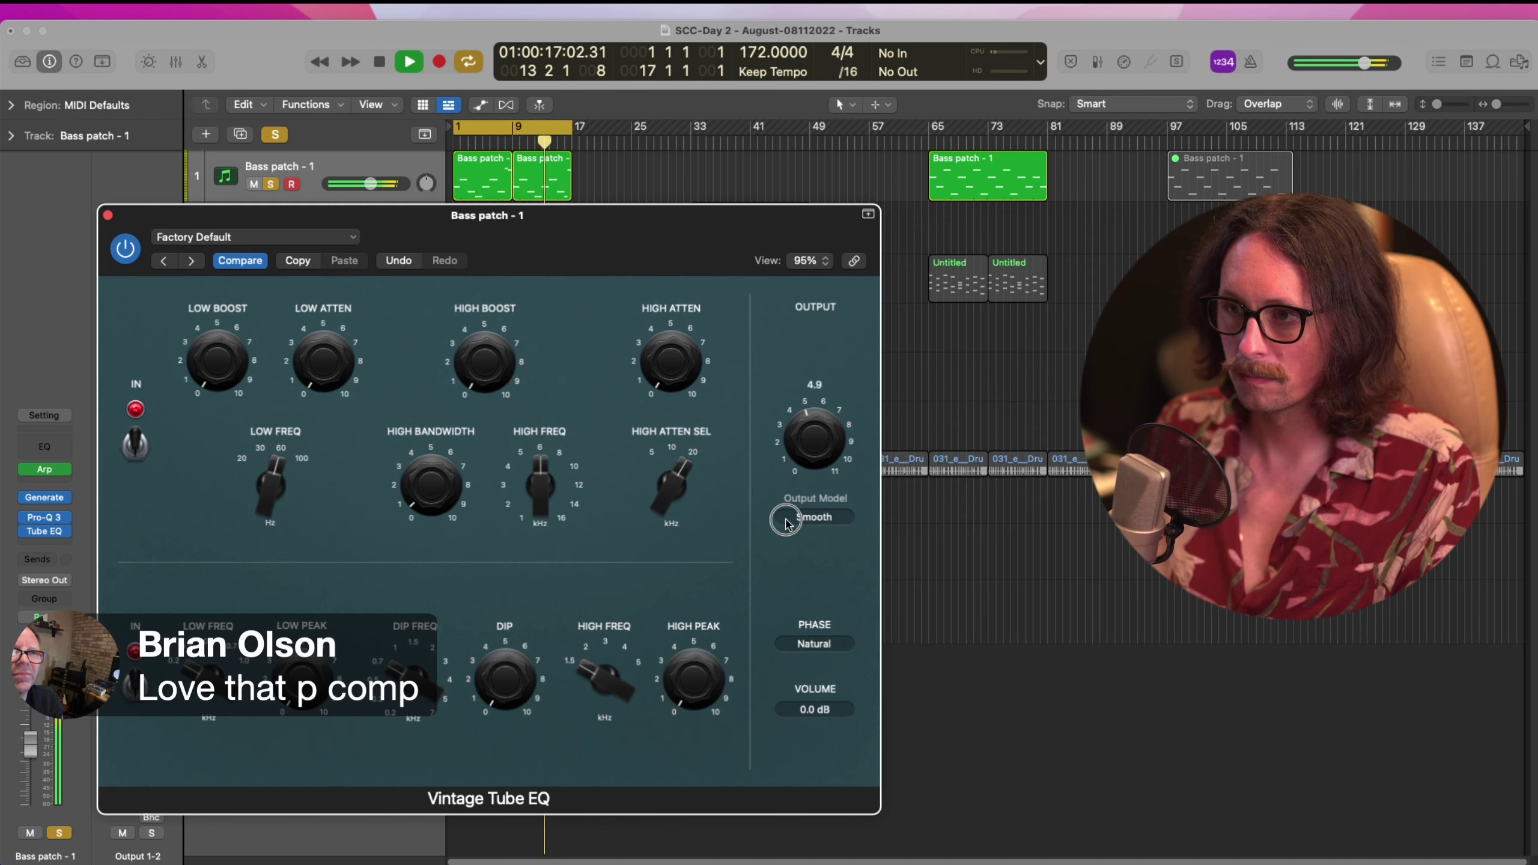
drag(812, 460, 822, 533)
click(818, 518)
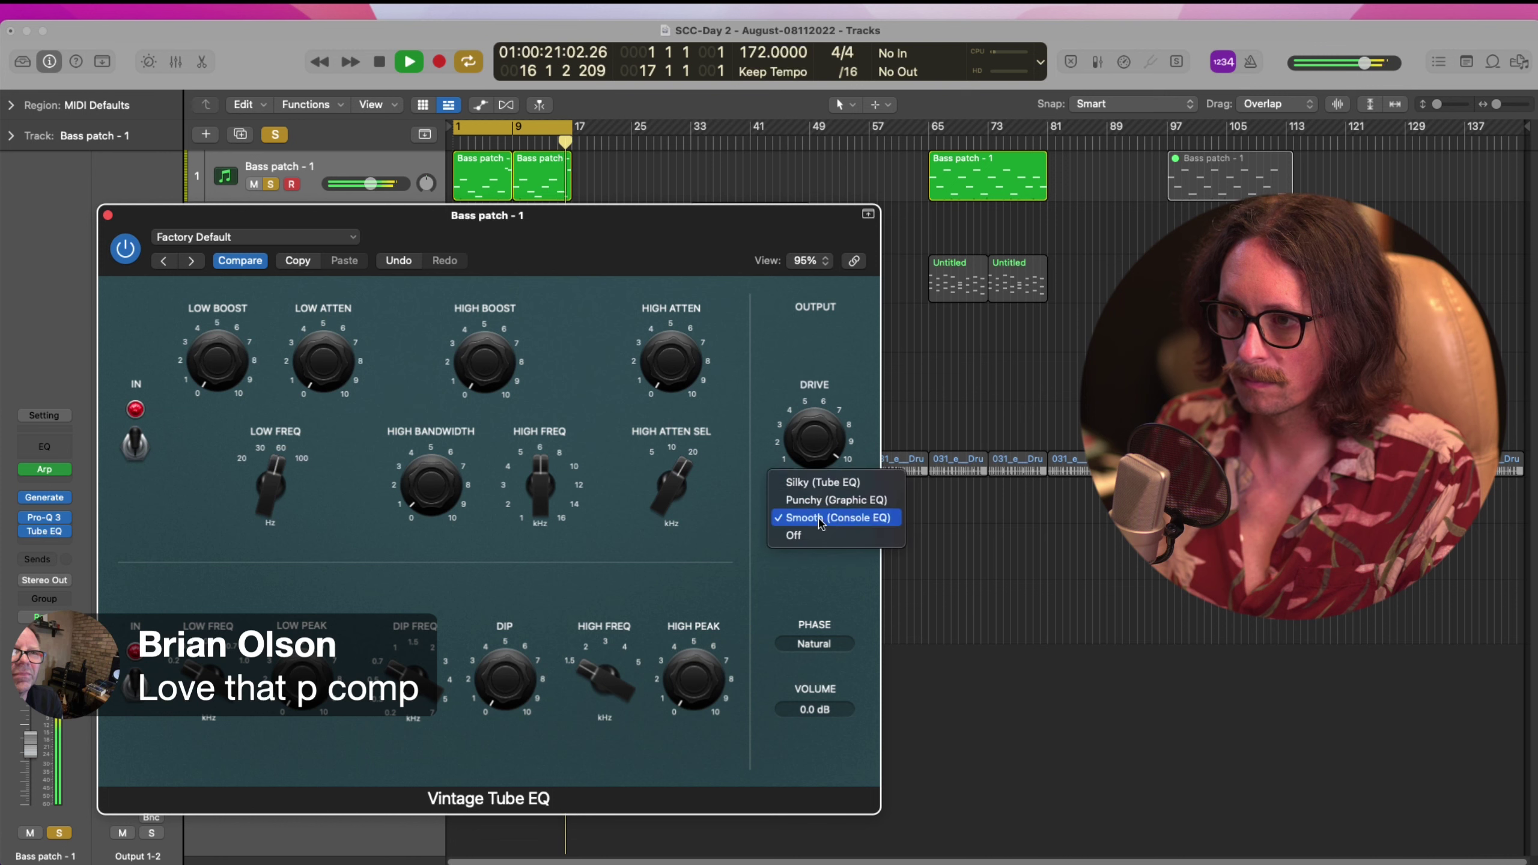
click(818, 483)
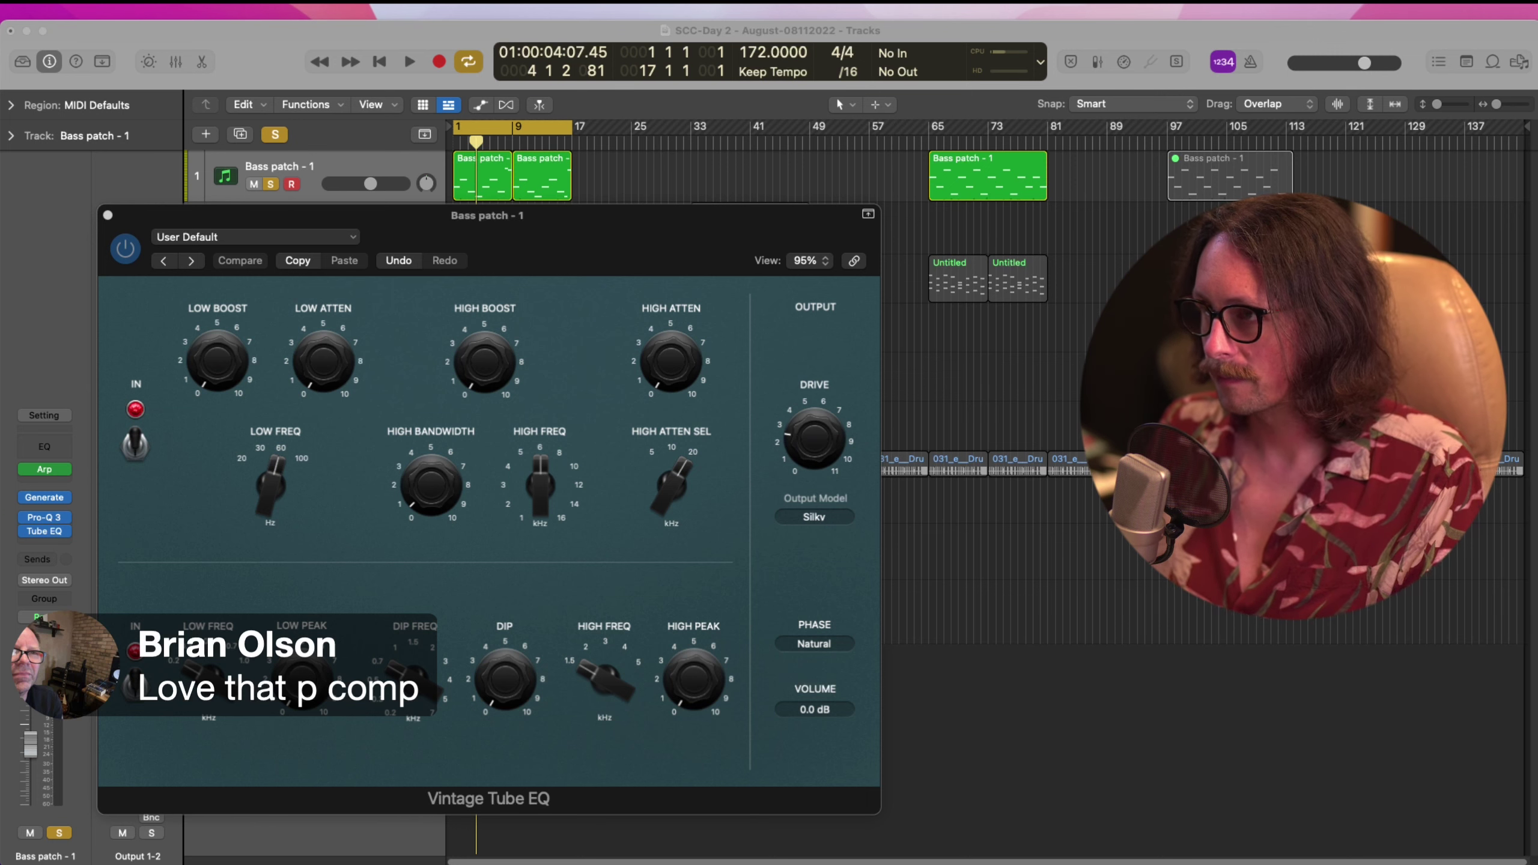
While the bass plays, raise drive to about 10.8 and audition the Smooth and Punchy output models
key(space)
drag(824, 387, 839, 292)
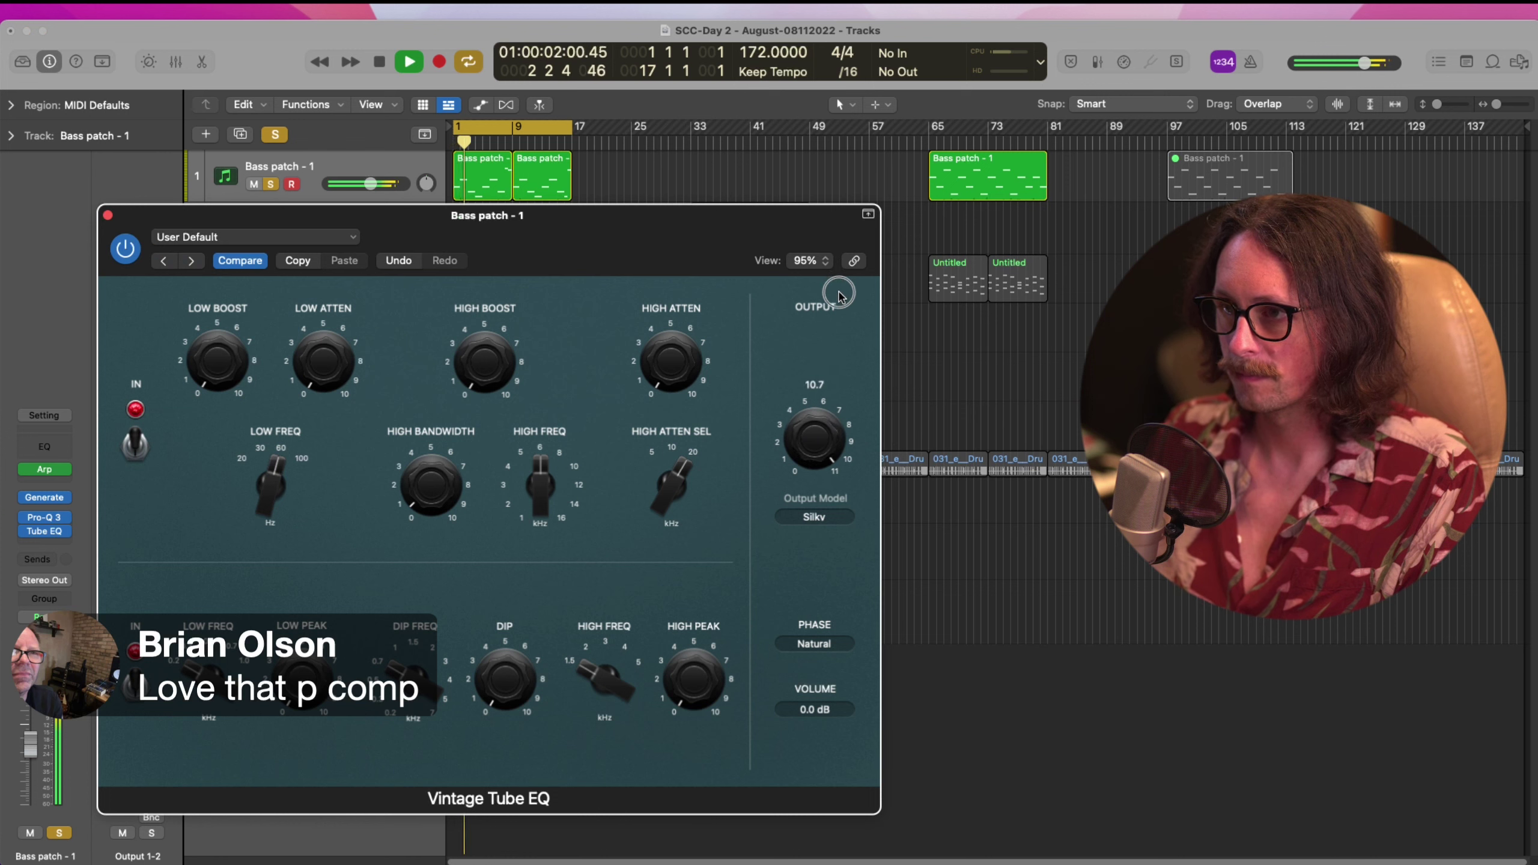
click(814, 516)
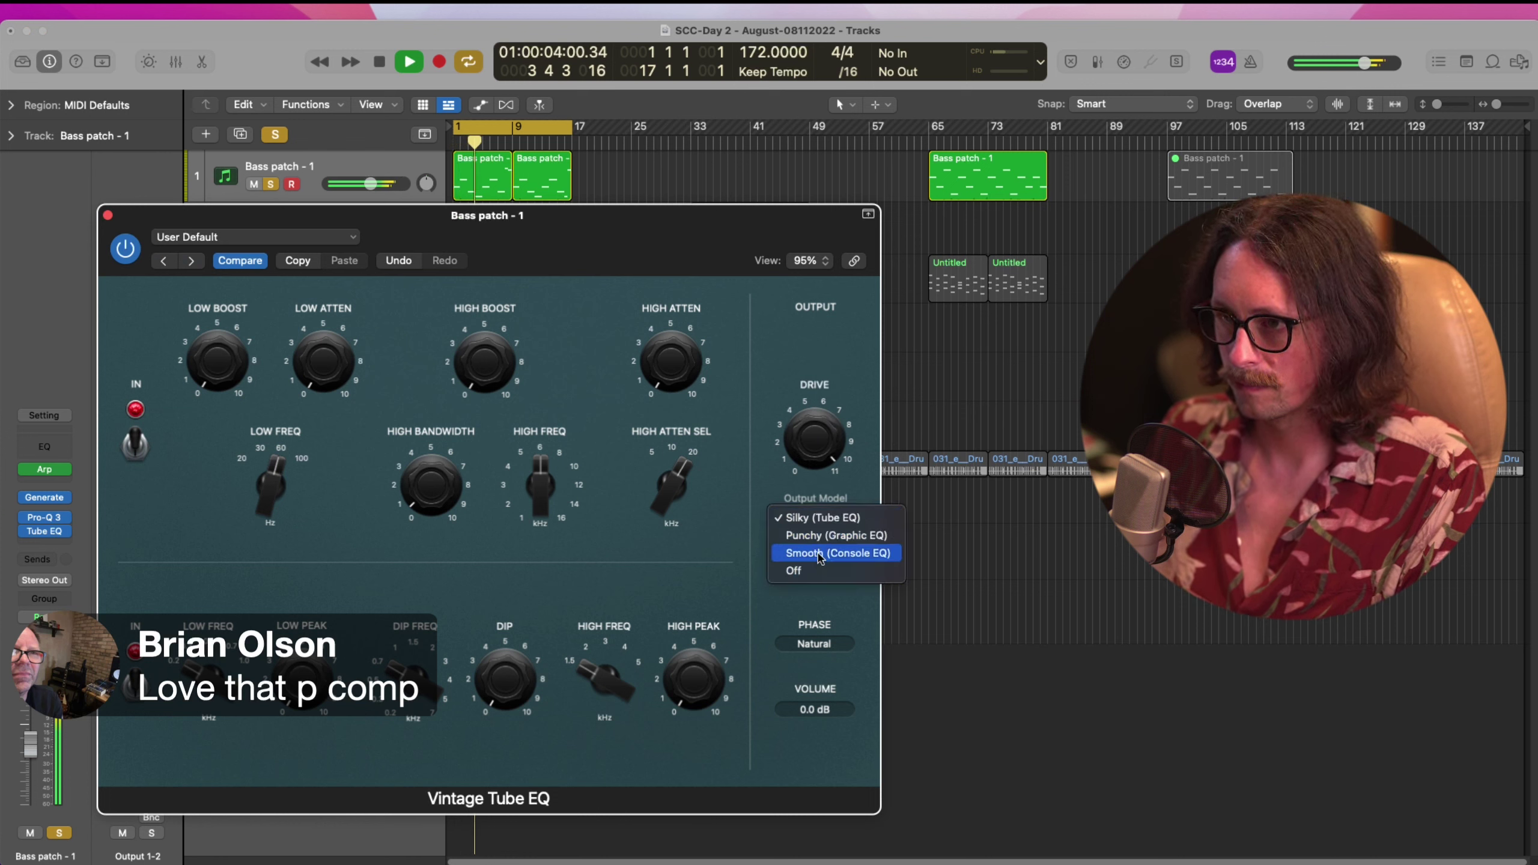
click(820, 555)
click(823, 523)
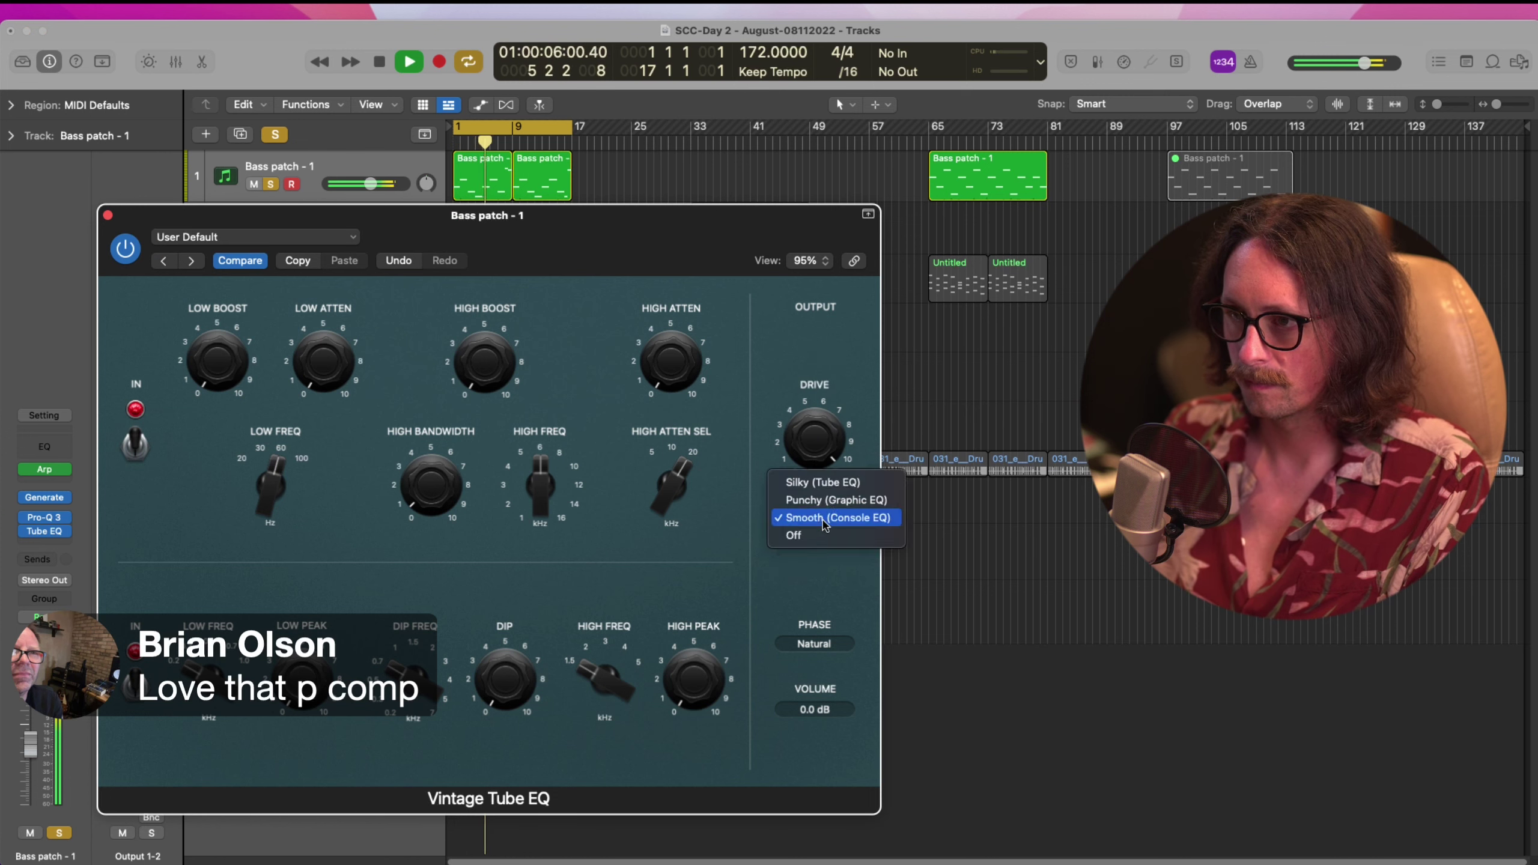
click(825, 500)
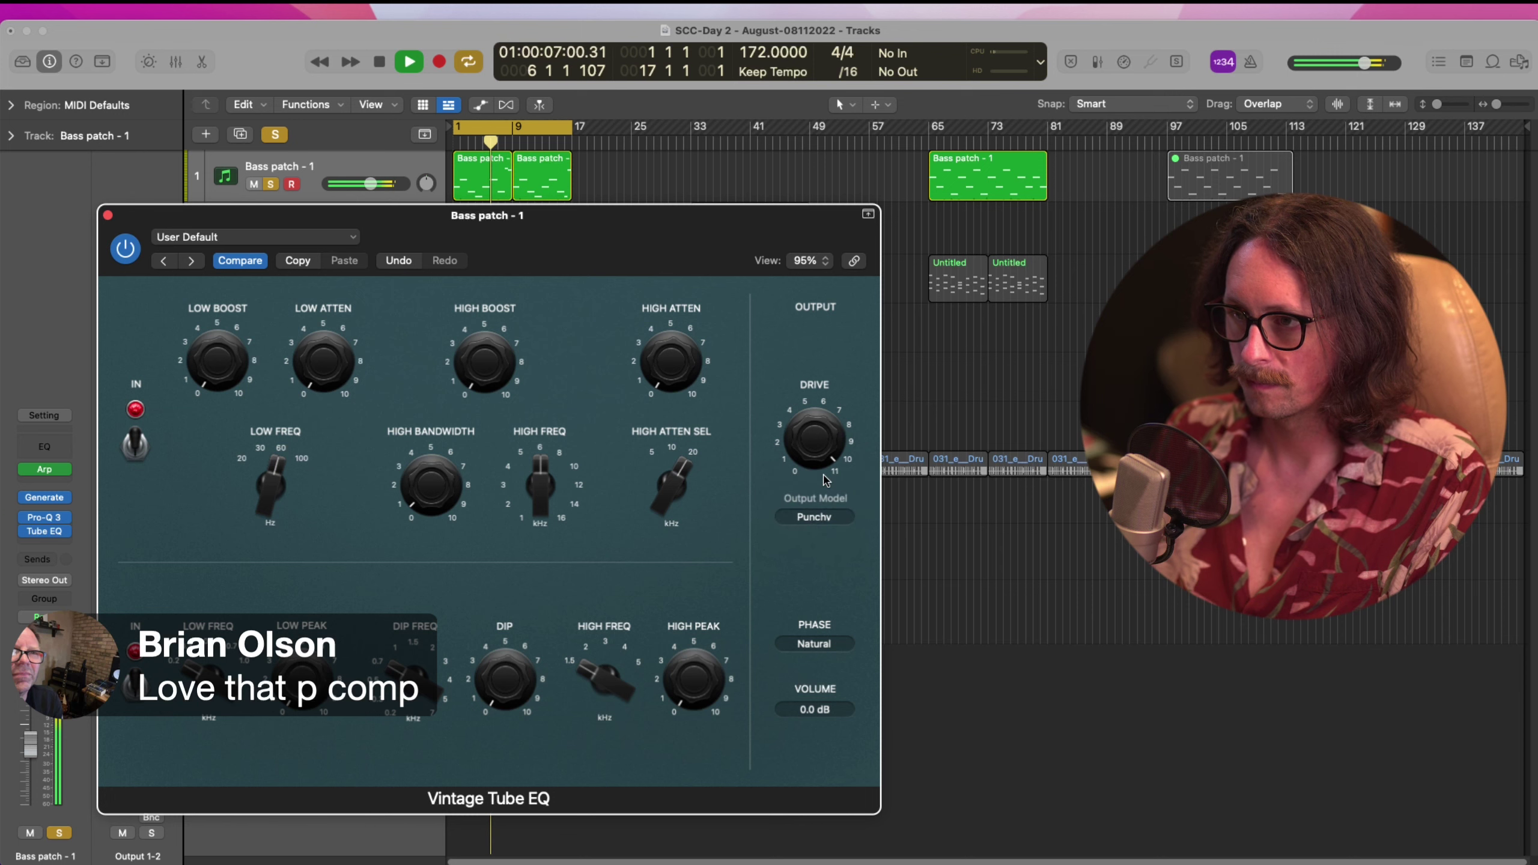
click(827, 522)
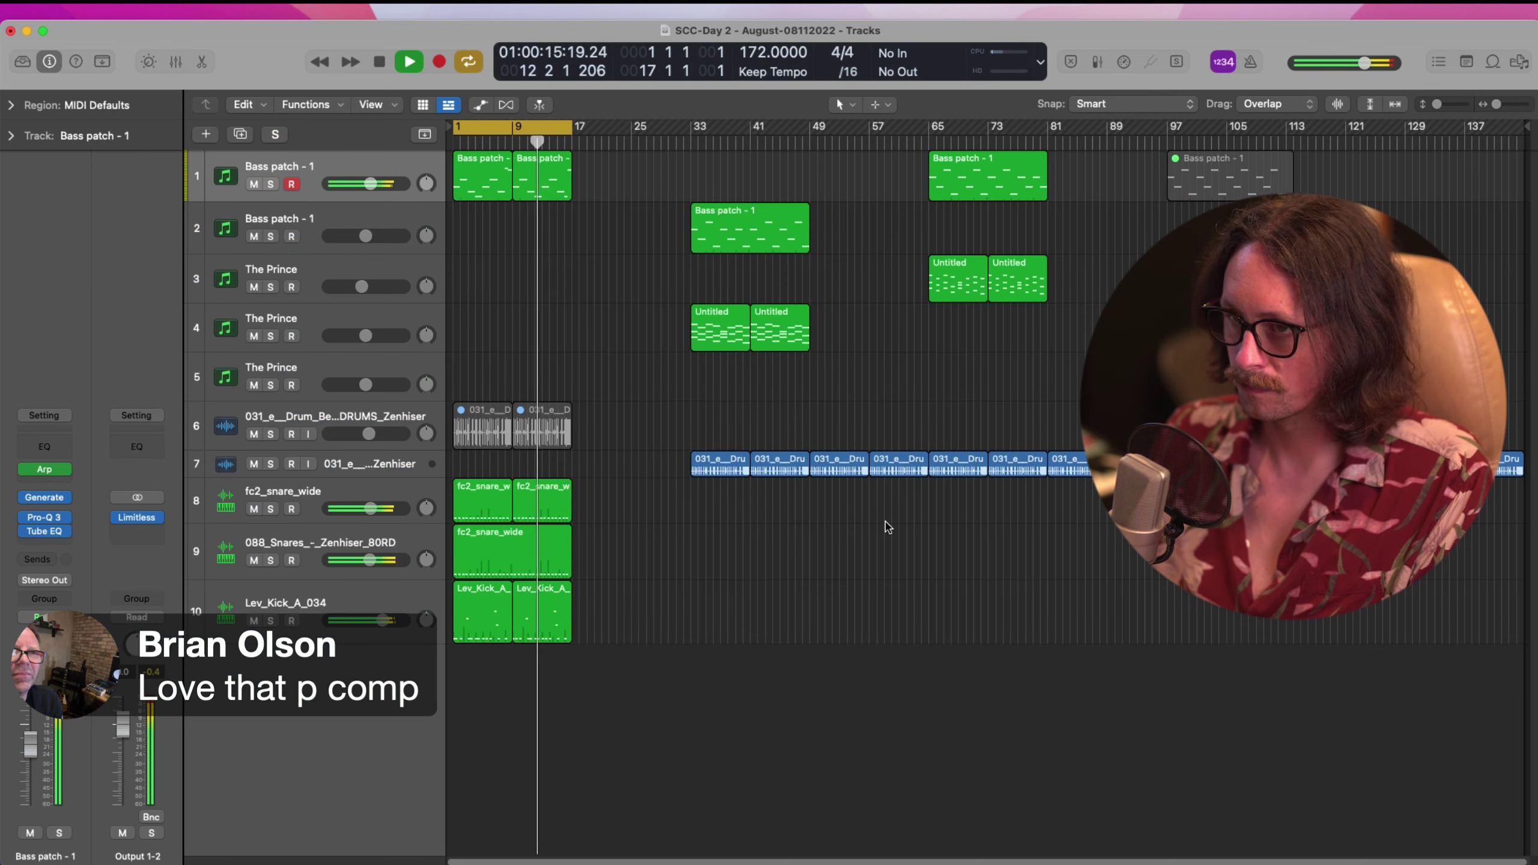
Return the Tube EQ to Silky, lower drive to about 7.5, and compare it bypassed
click(51, 538)
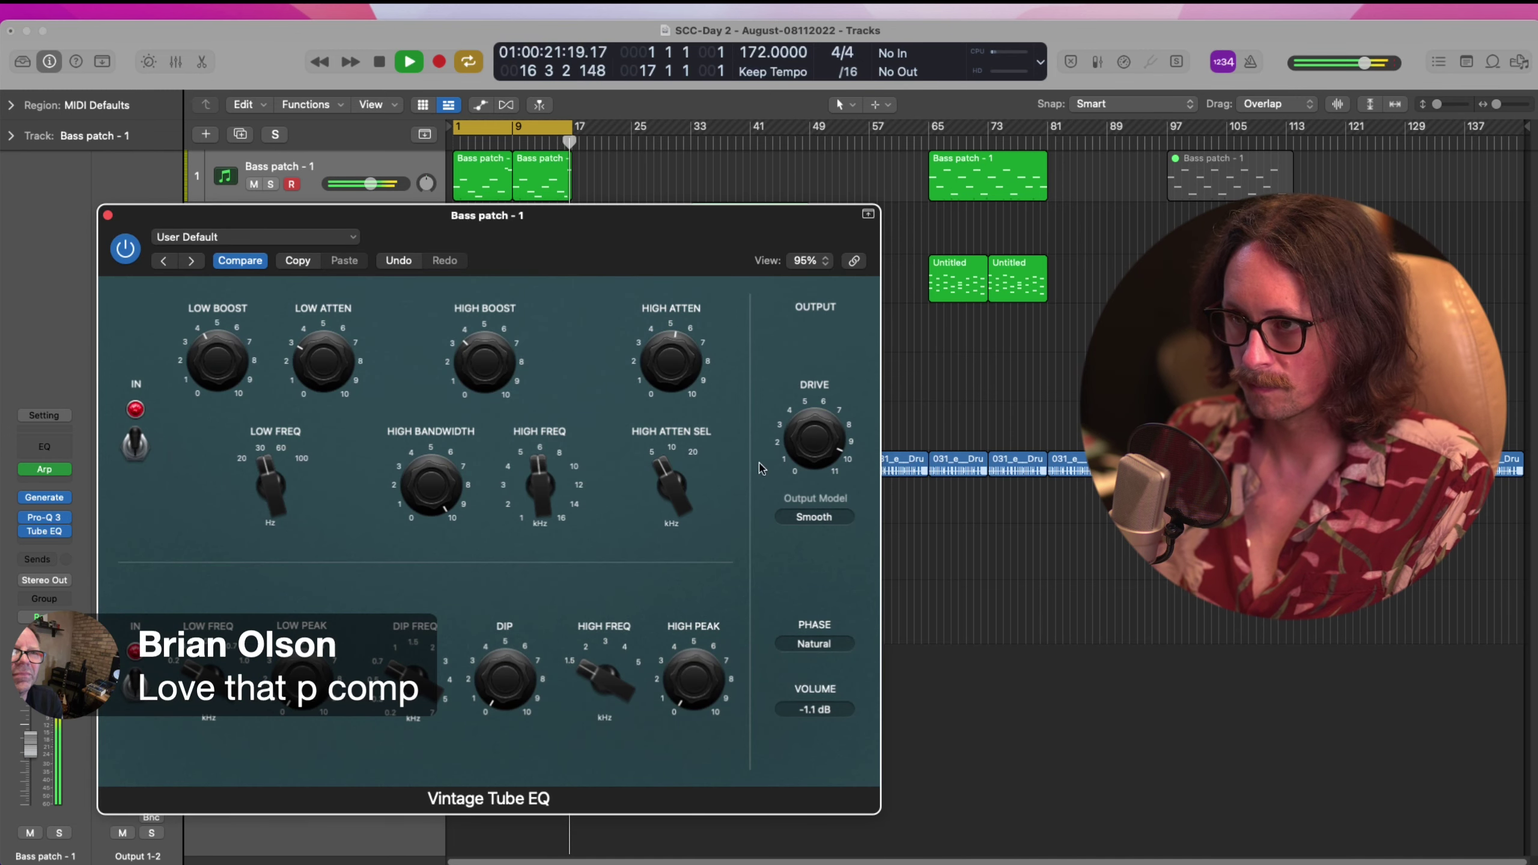
click(813, 516)
click(799, 482)
drag(804, 422, 805, 475)
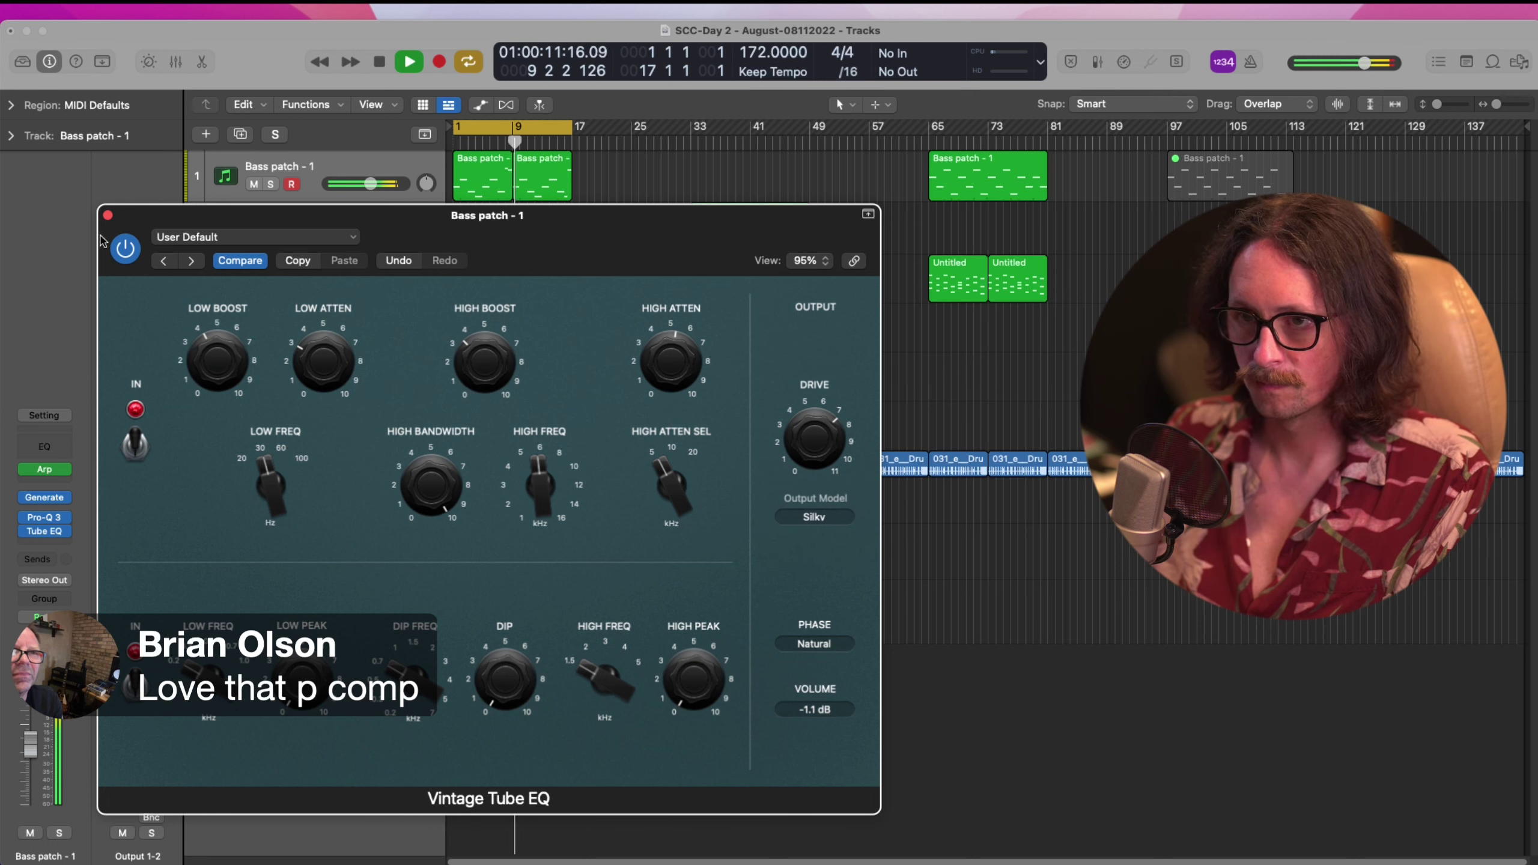
click(124, 249)
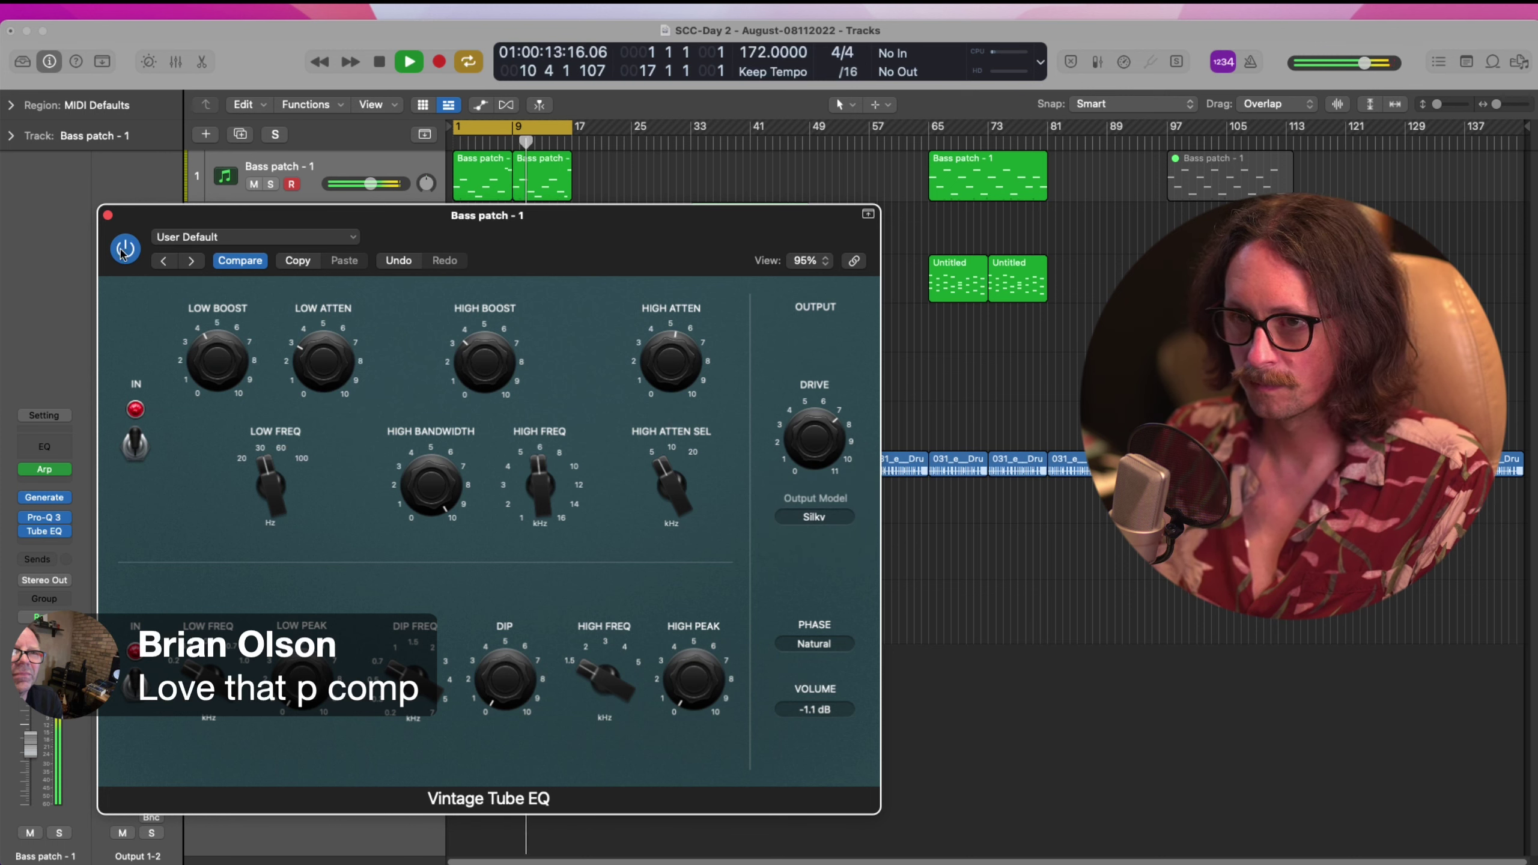
click(122, 252)
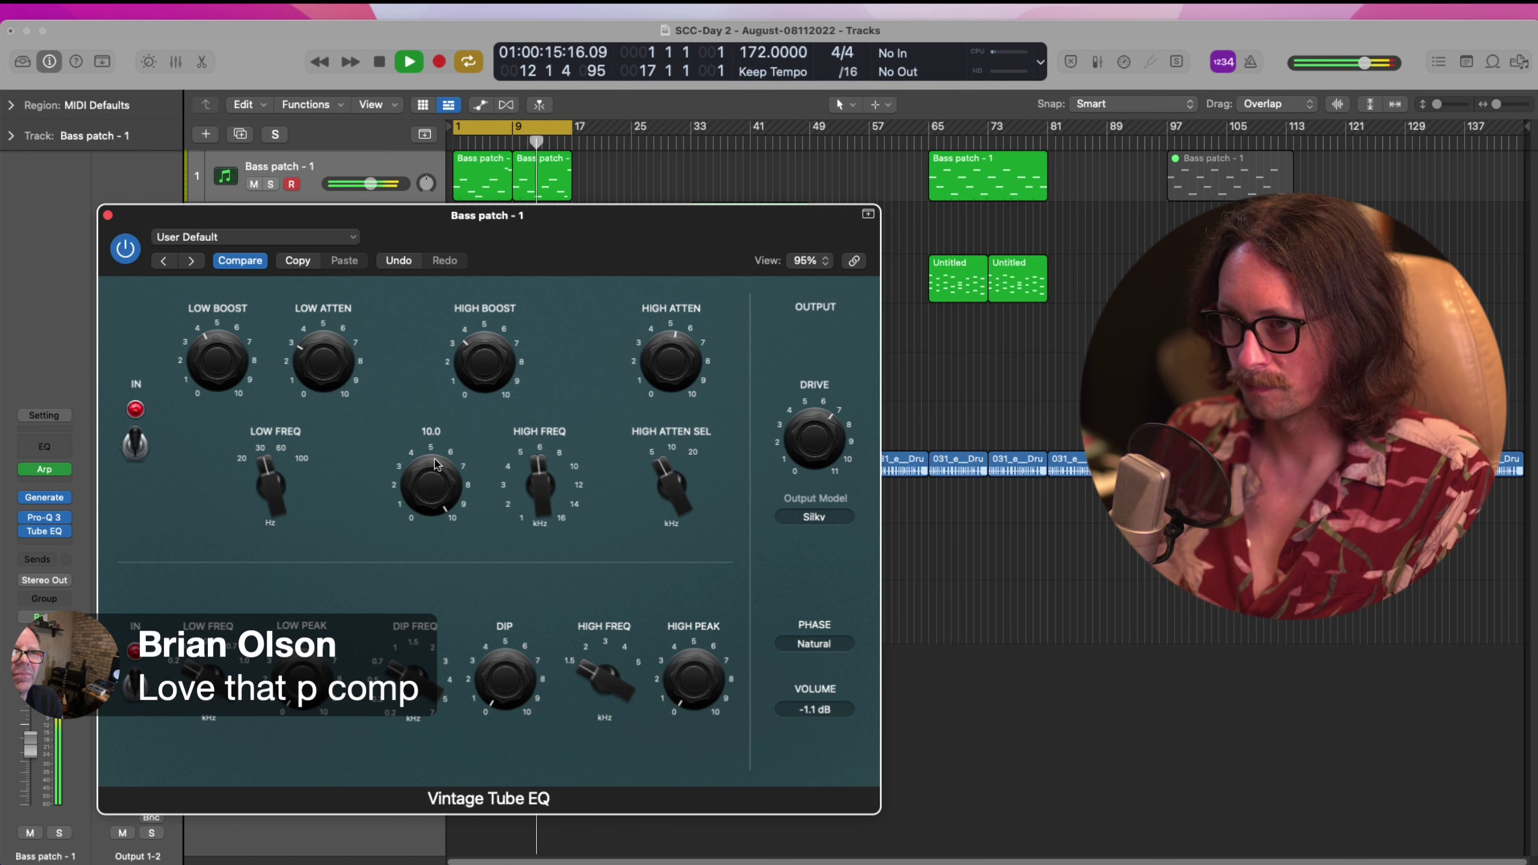
Reduce high bandwidth to about 8.7, A/B it, then lower the bass track volume to -5.1 dB
drag(435, 460, 437, 511)
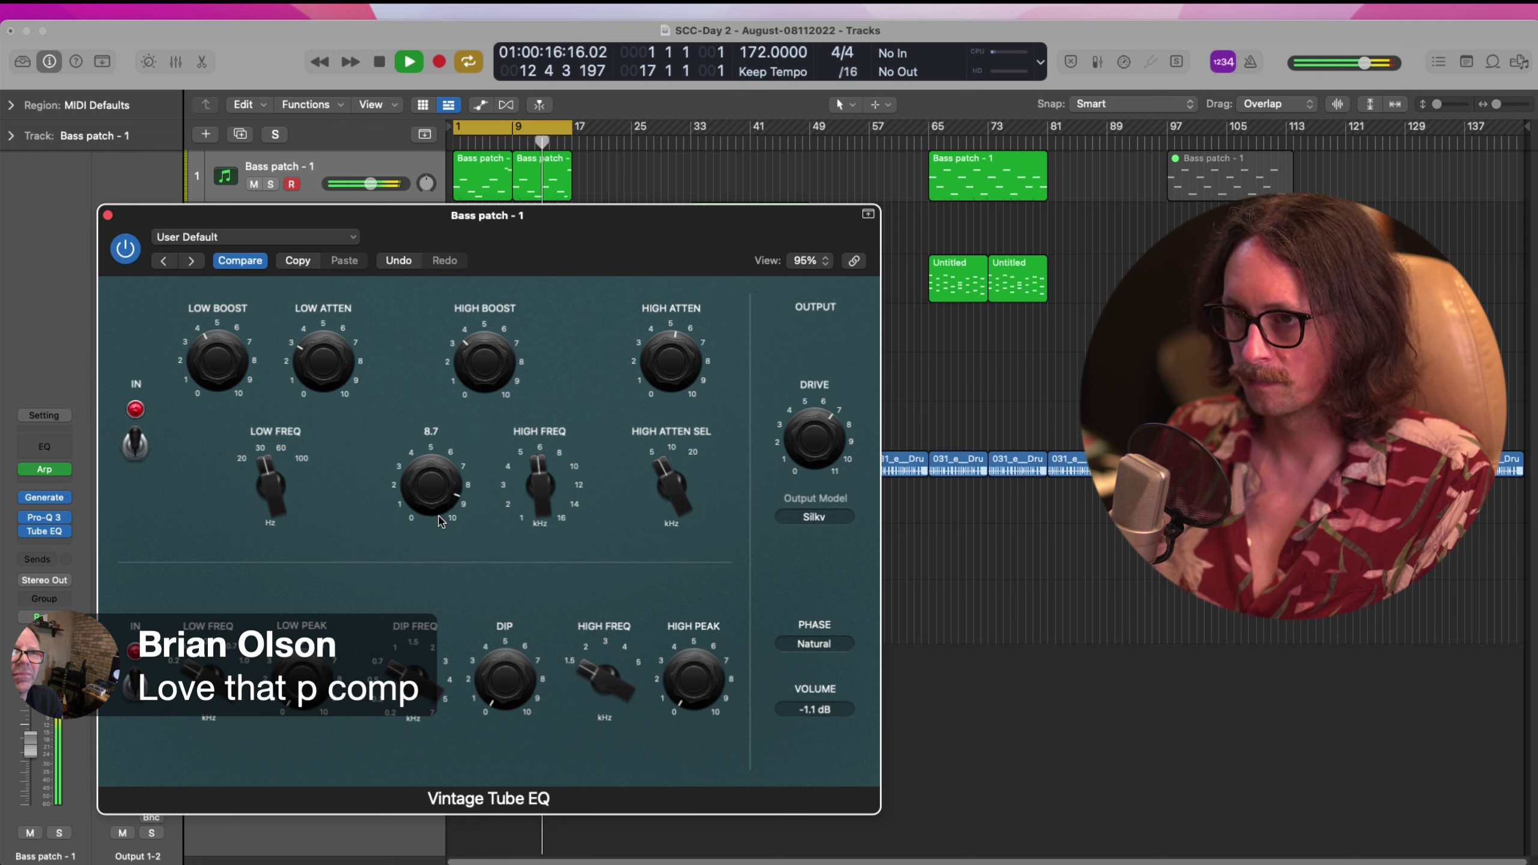
click(126, 249)
click(125, 249)
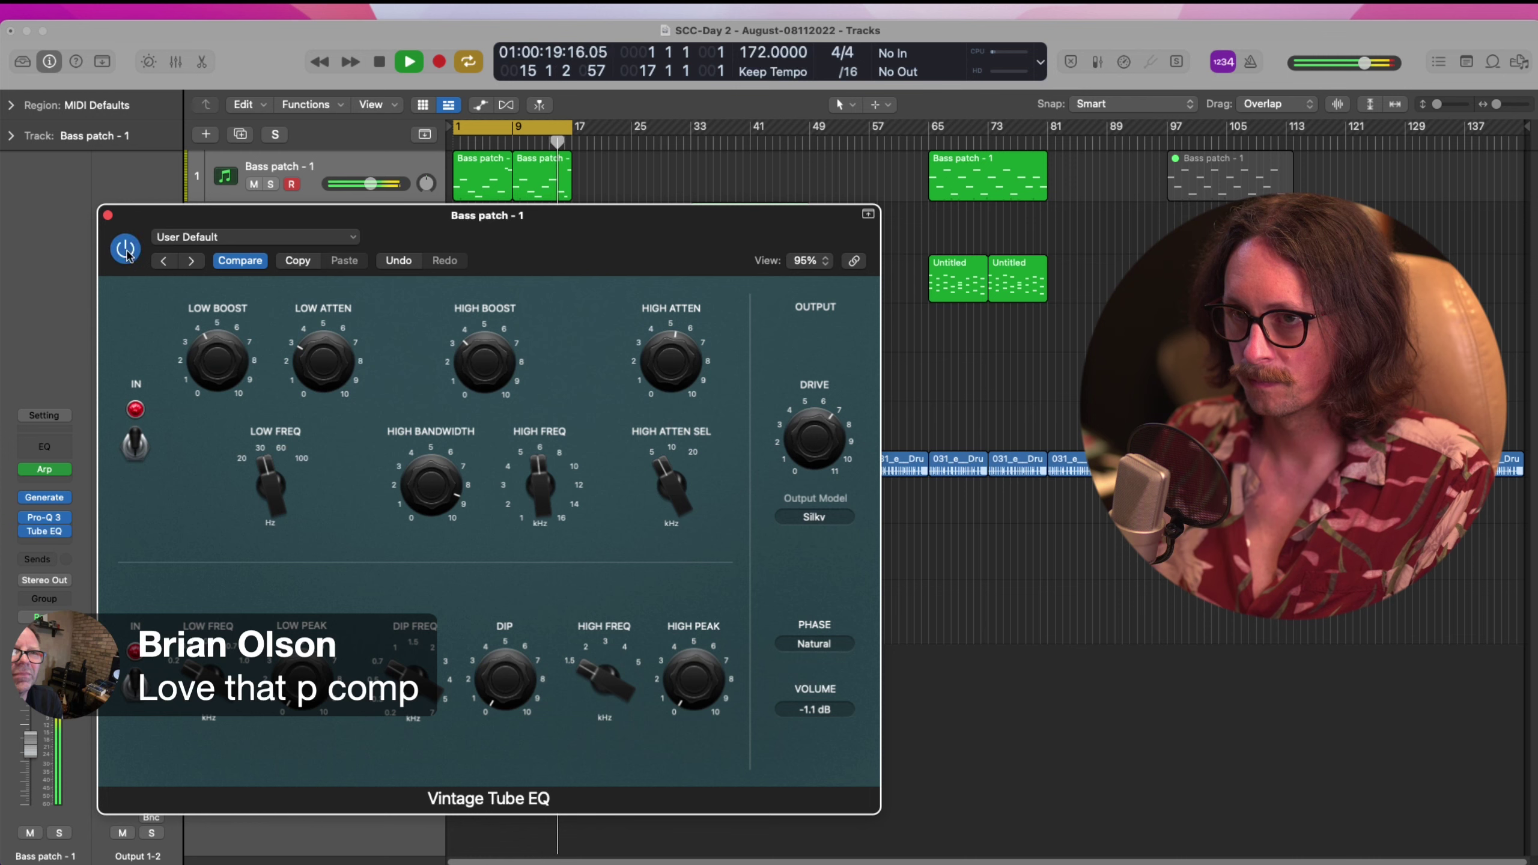
click(108, 215)
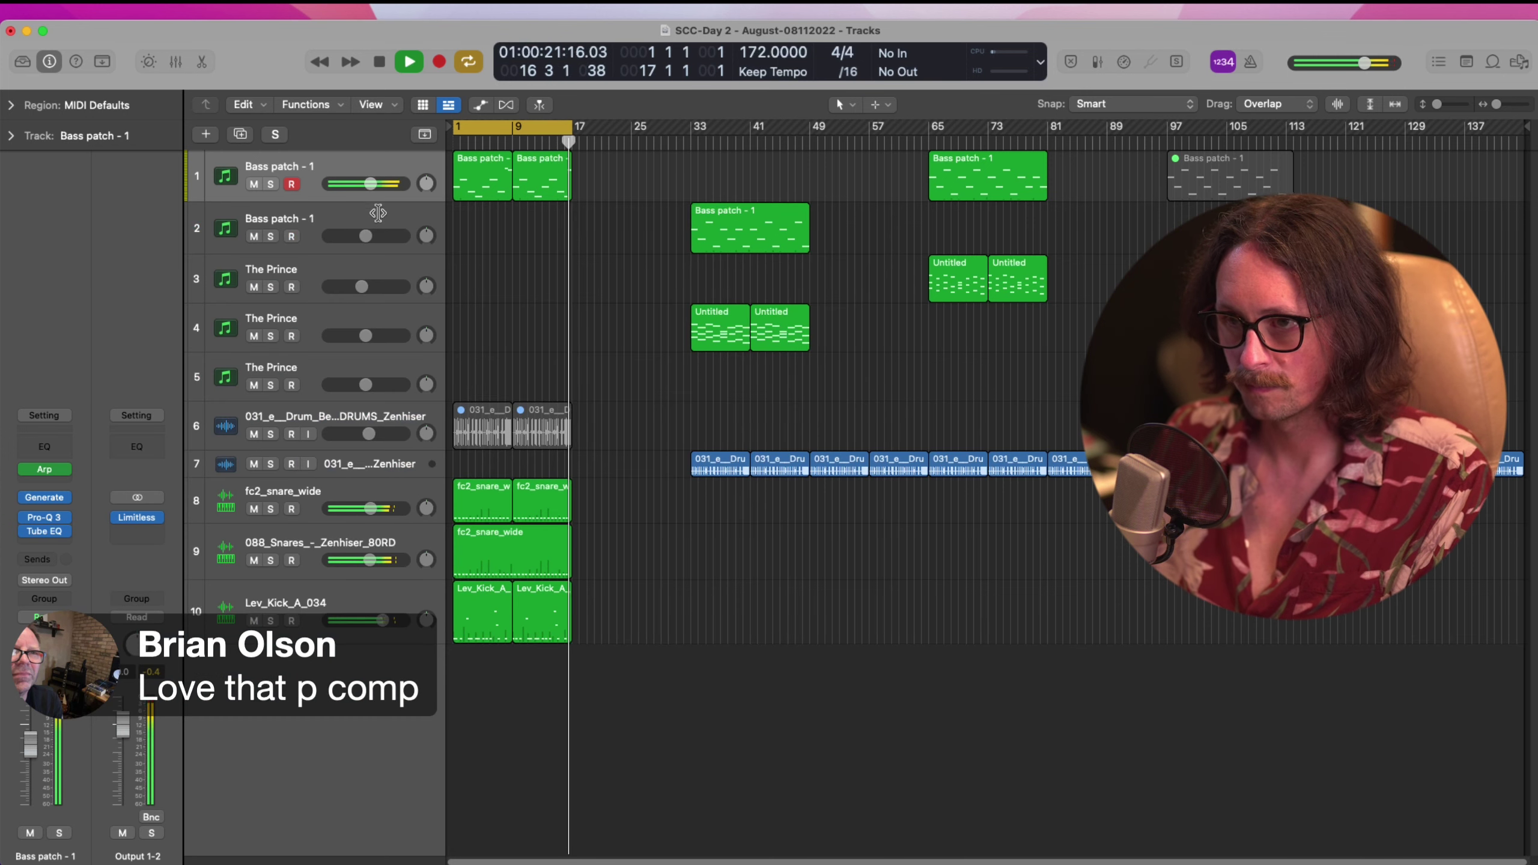
drag(370, 183, 361, 194)
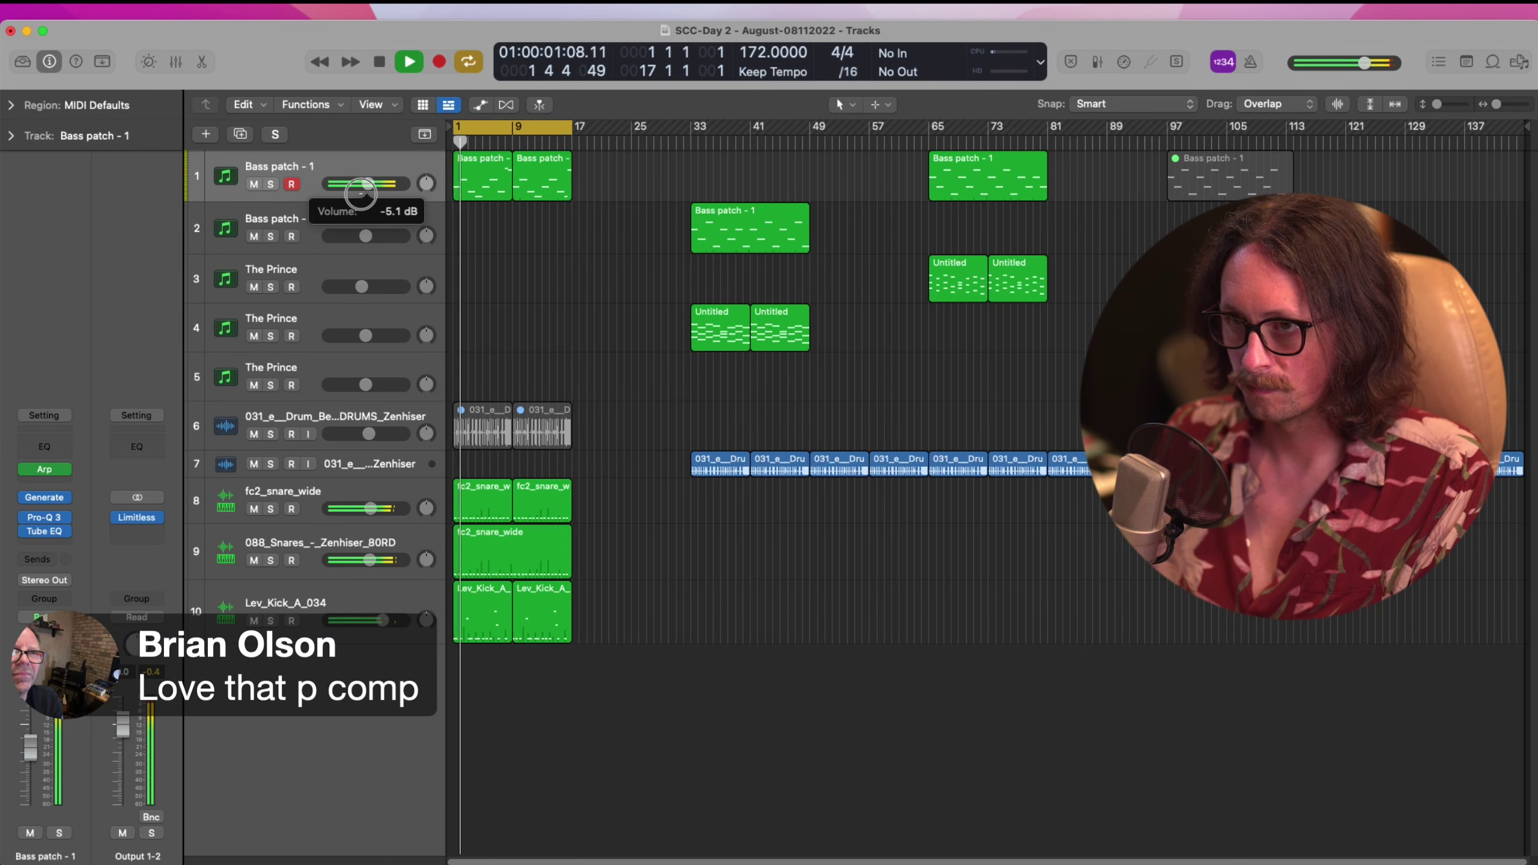
Stop playback, clear the bass region selection, and briefly check the Vintage Tube EQ settings
click(364, 171)
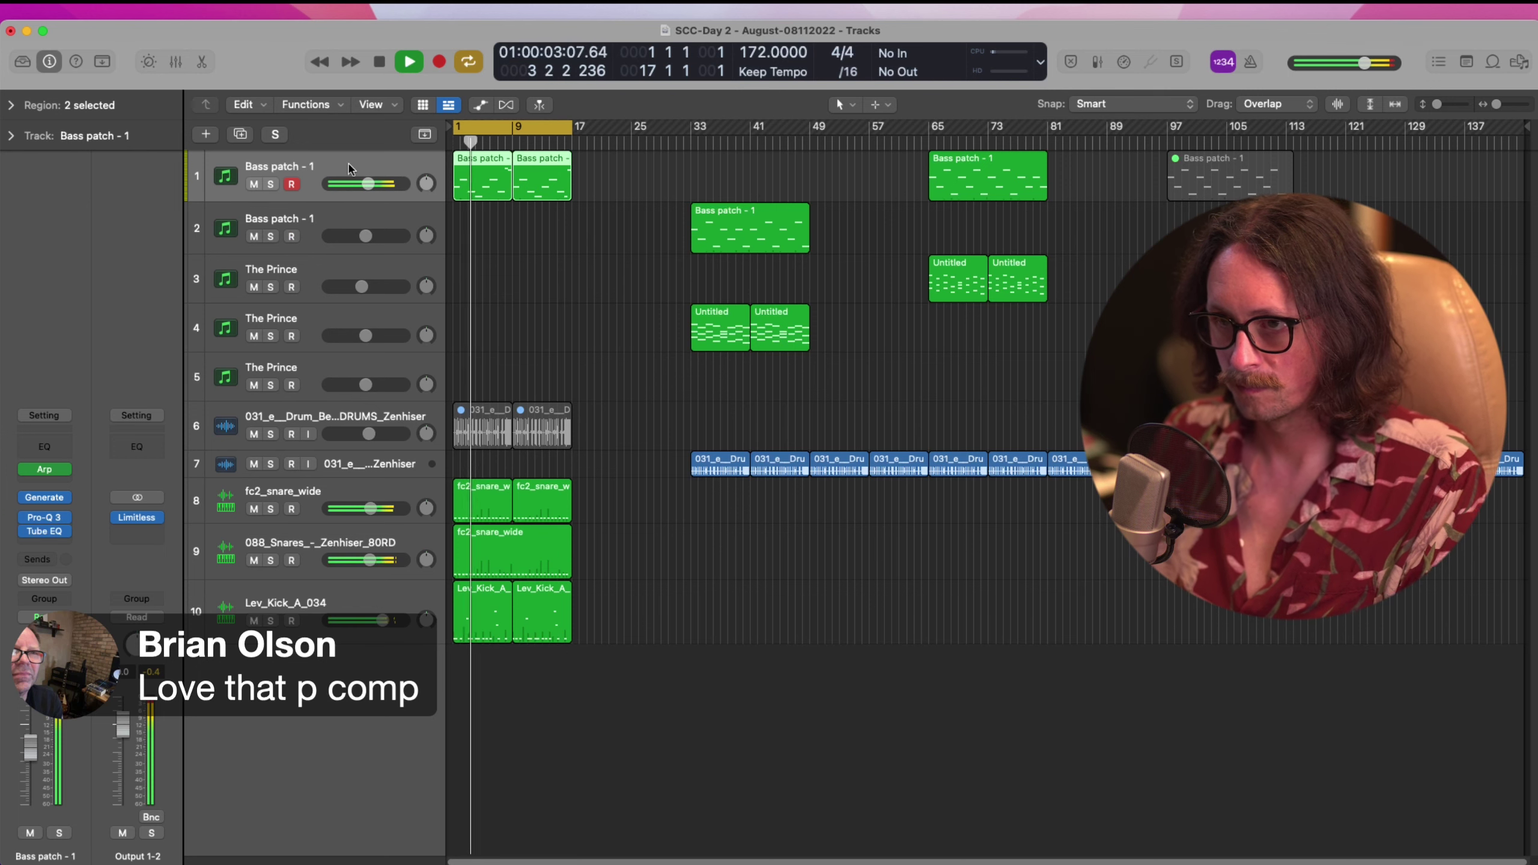
mouse_move(26, 534)
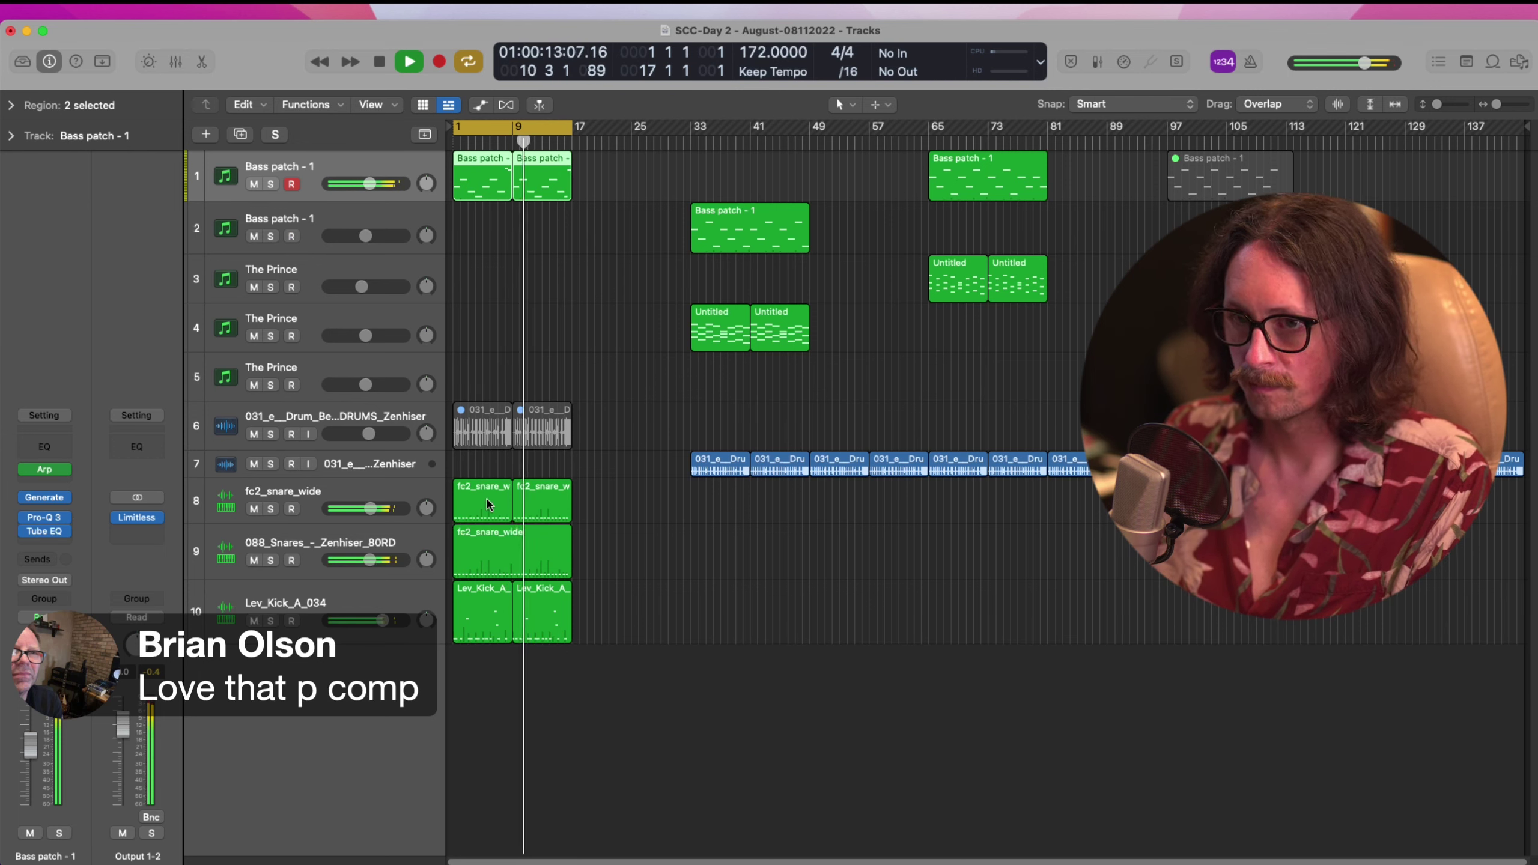
key(space)
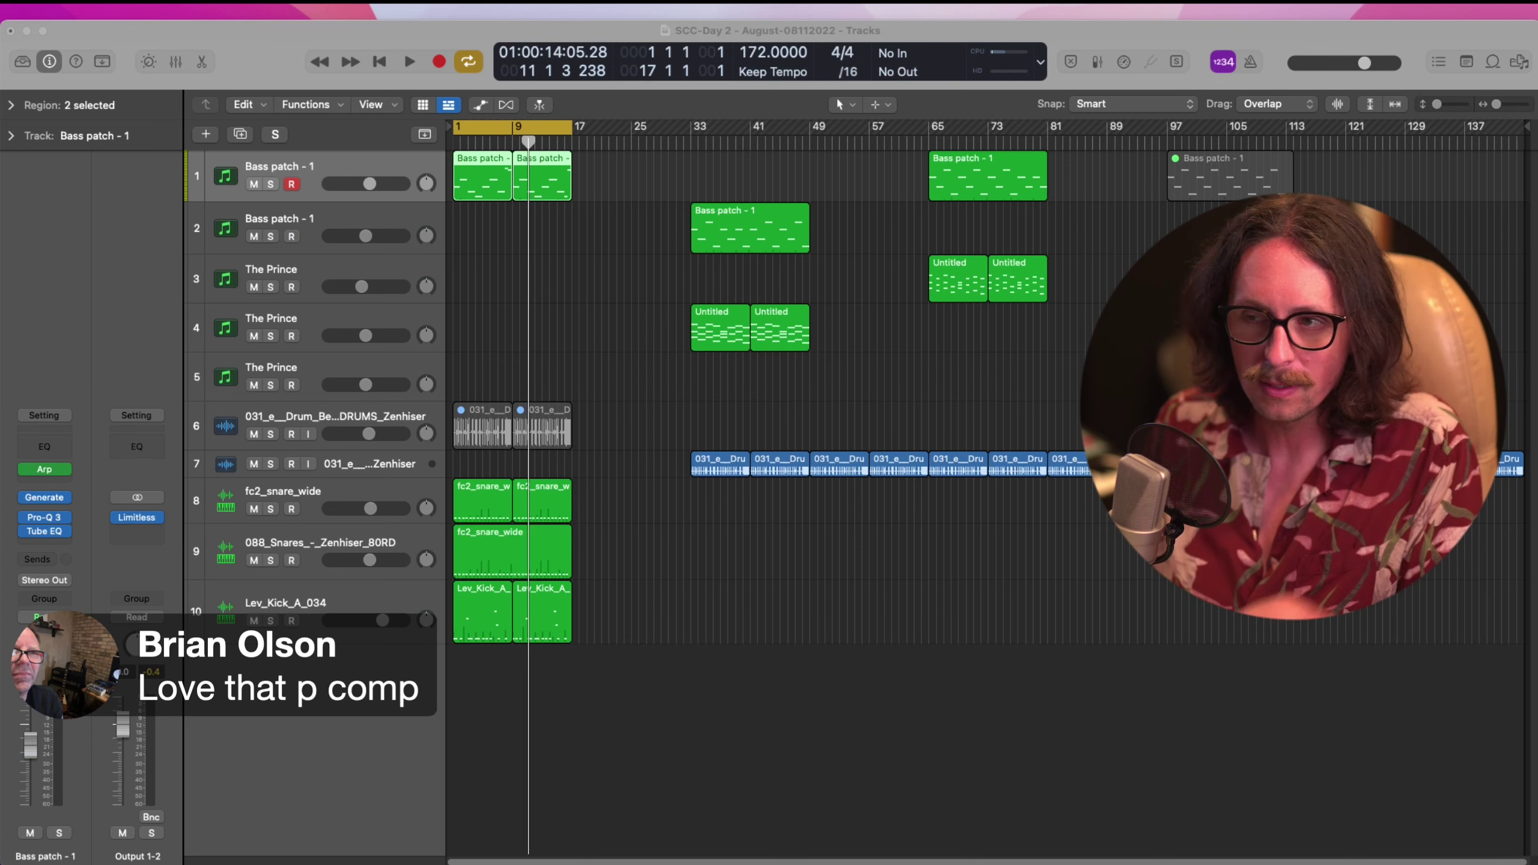
click(989, 835)
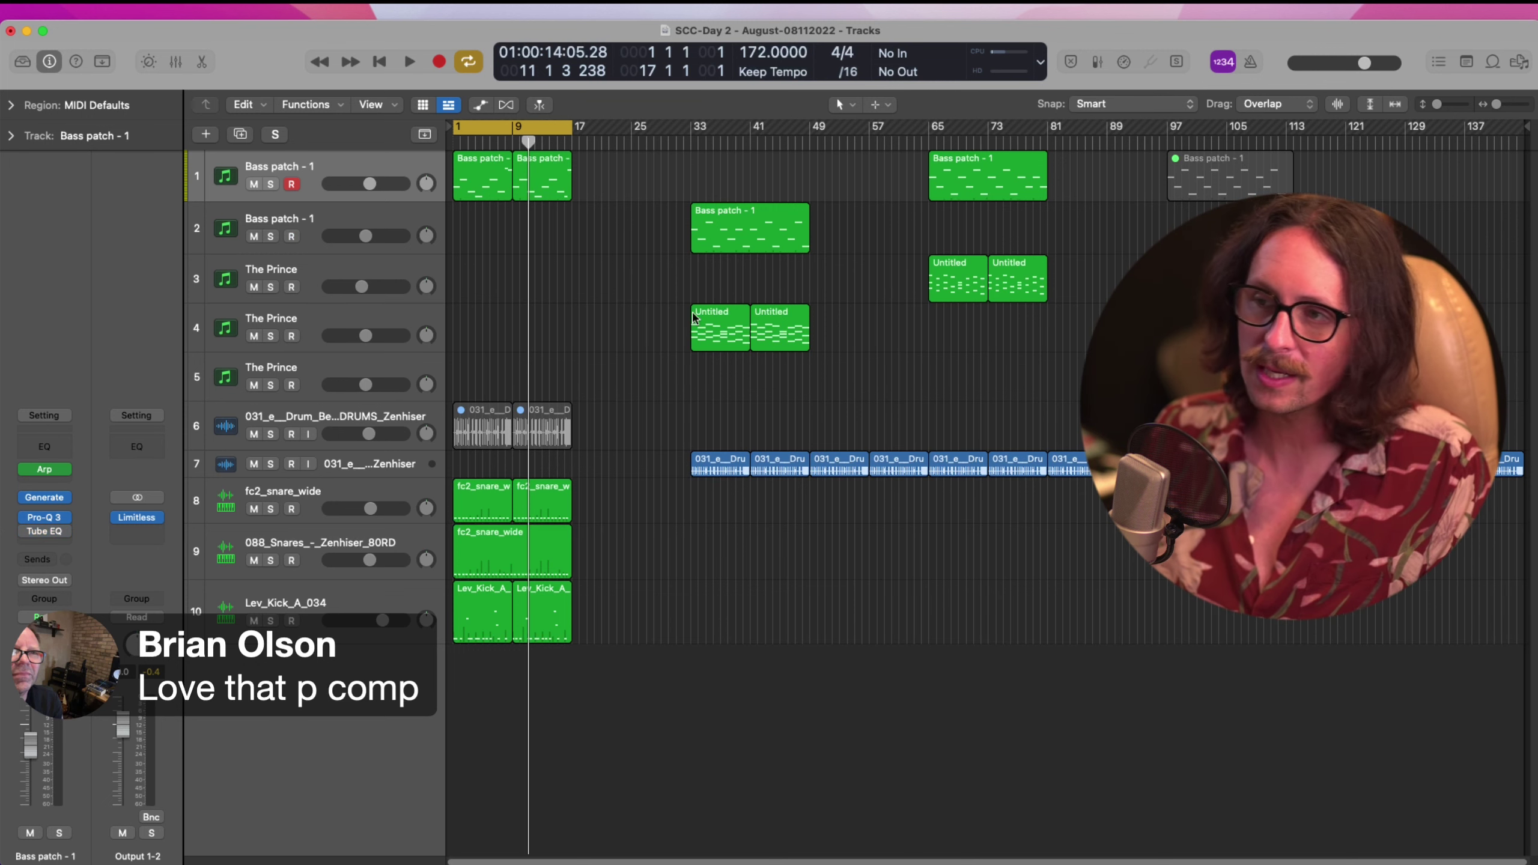
click(45, 531)
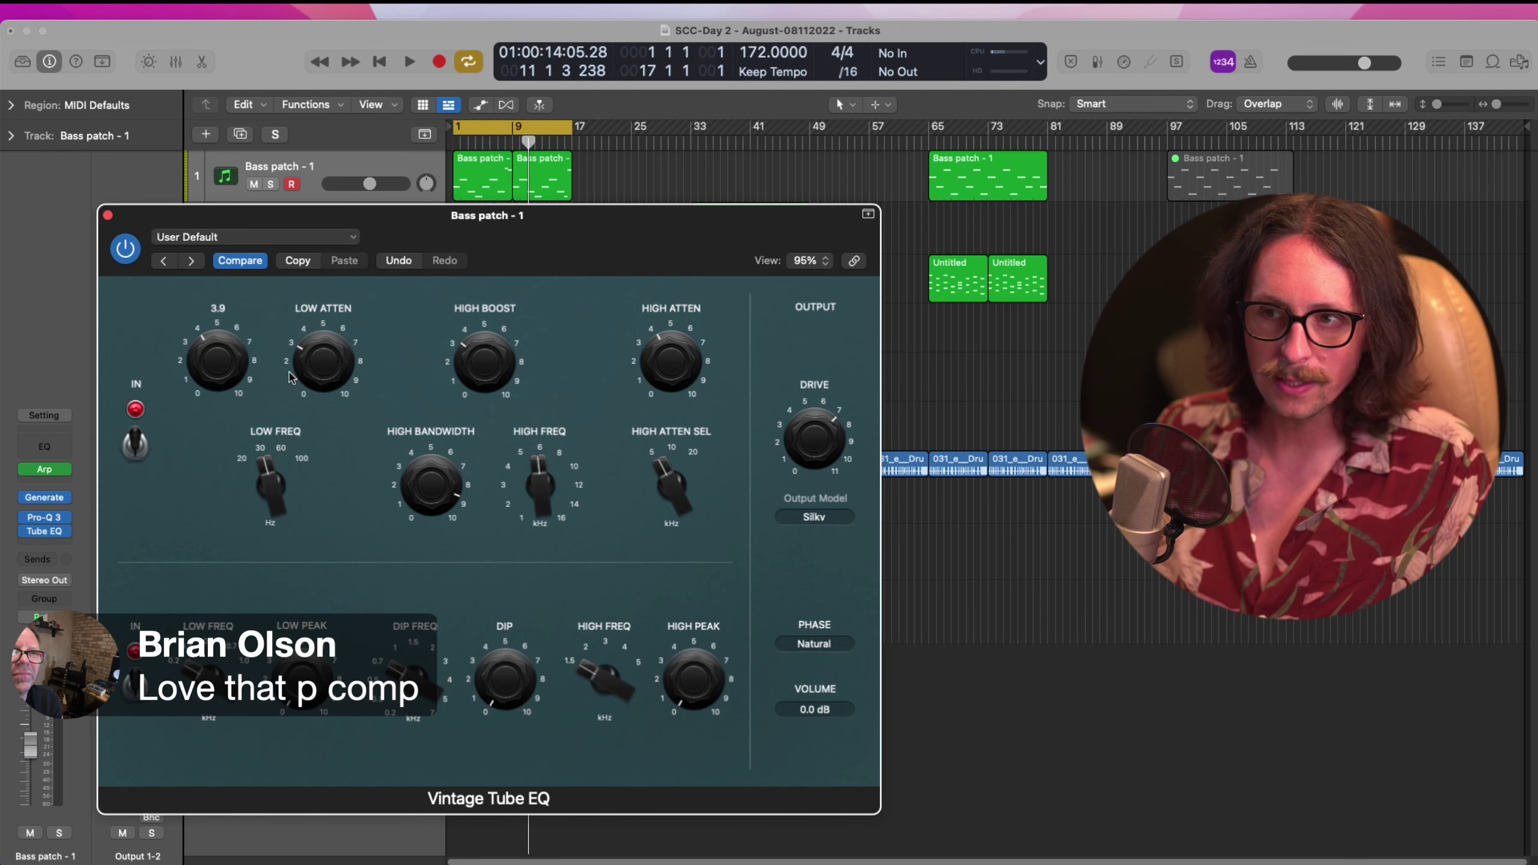
click(108, 215)
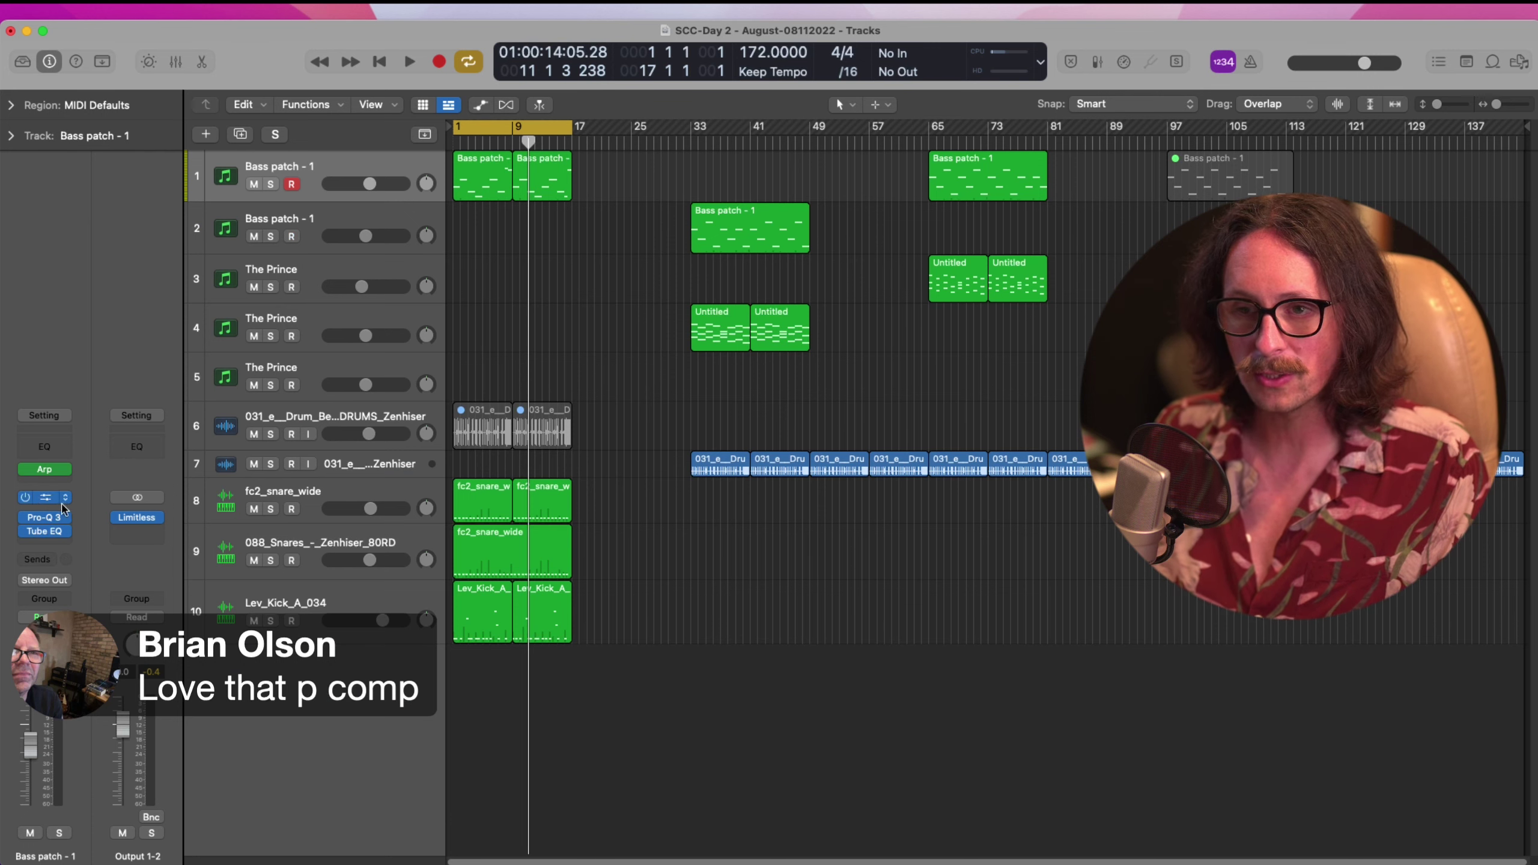
Add a Channel EQ after the Tube EQ on the bass channel and recheck the Tube EQ
click(51, 546)
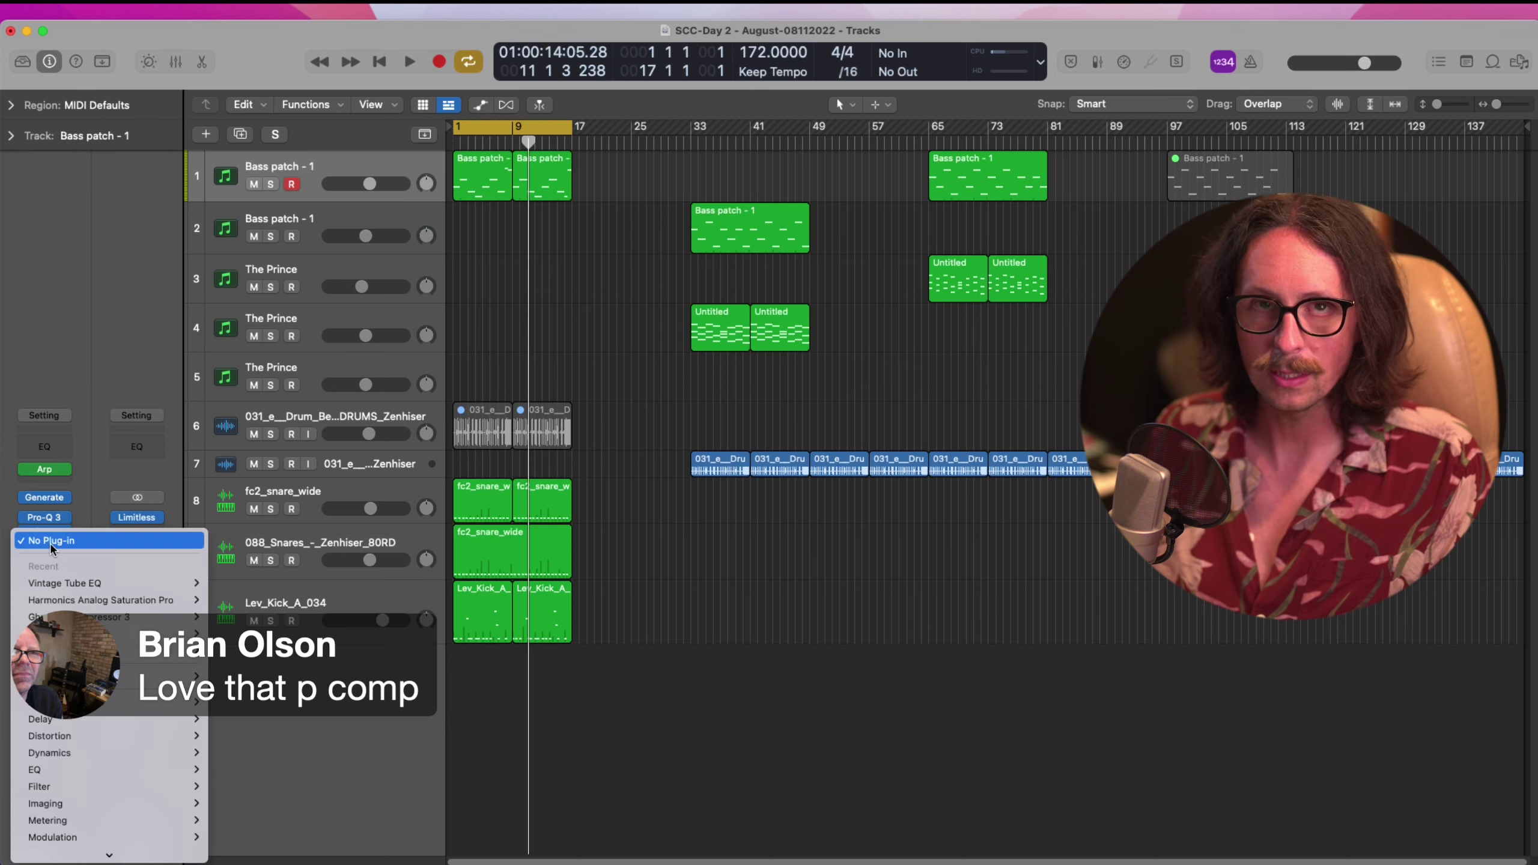
mouse_move(91, 769)
click(244, 777)
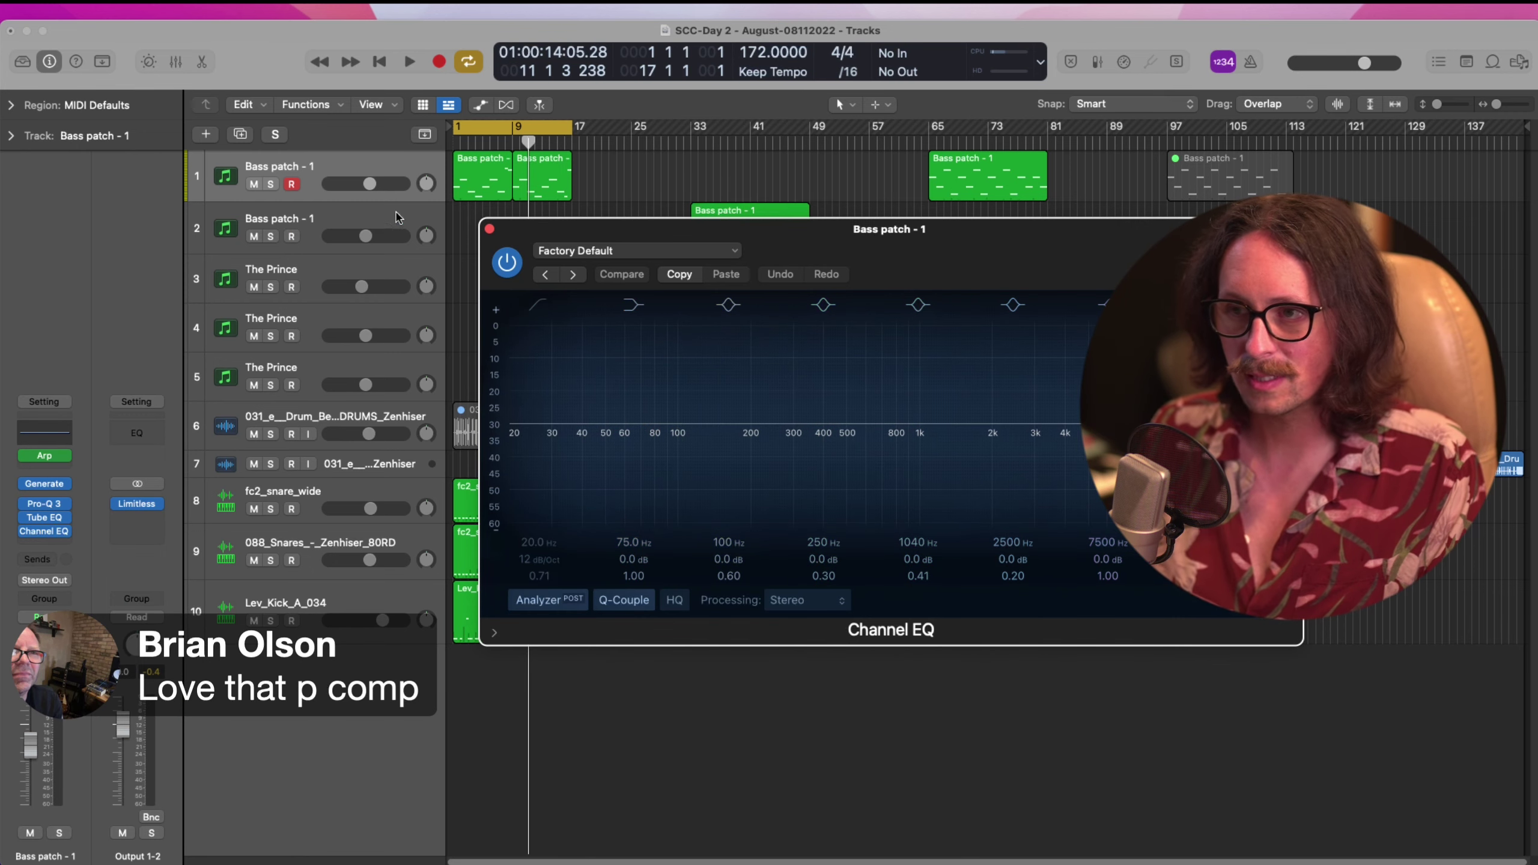
click(489, 229)
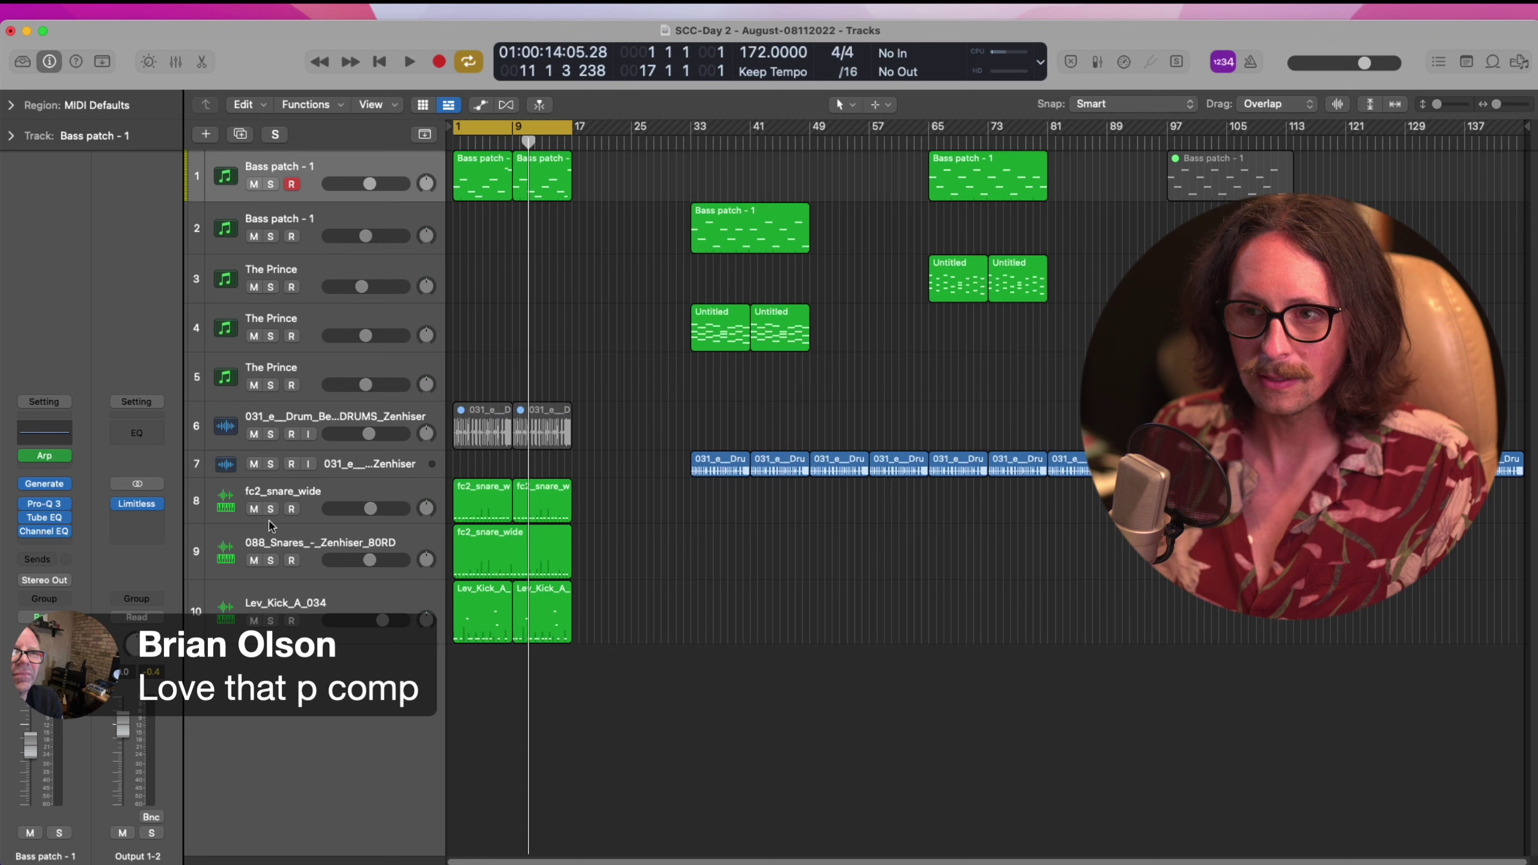
click(45, 519)
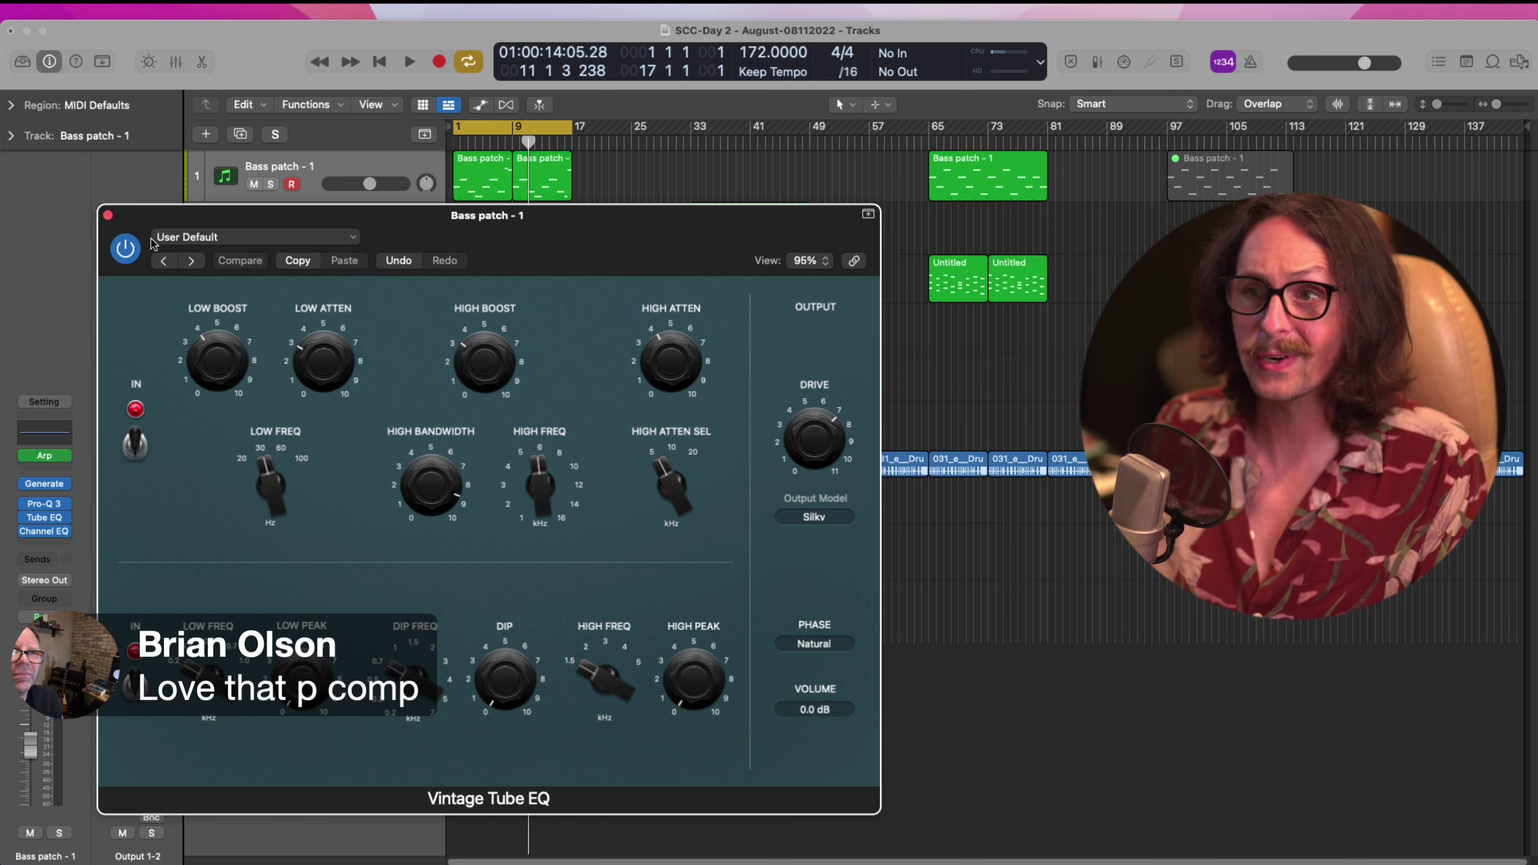
click(107, 215)
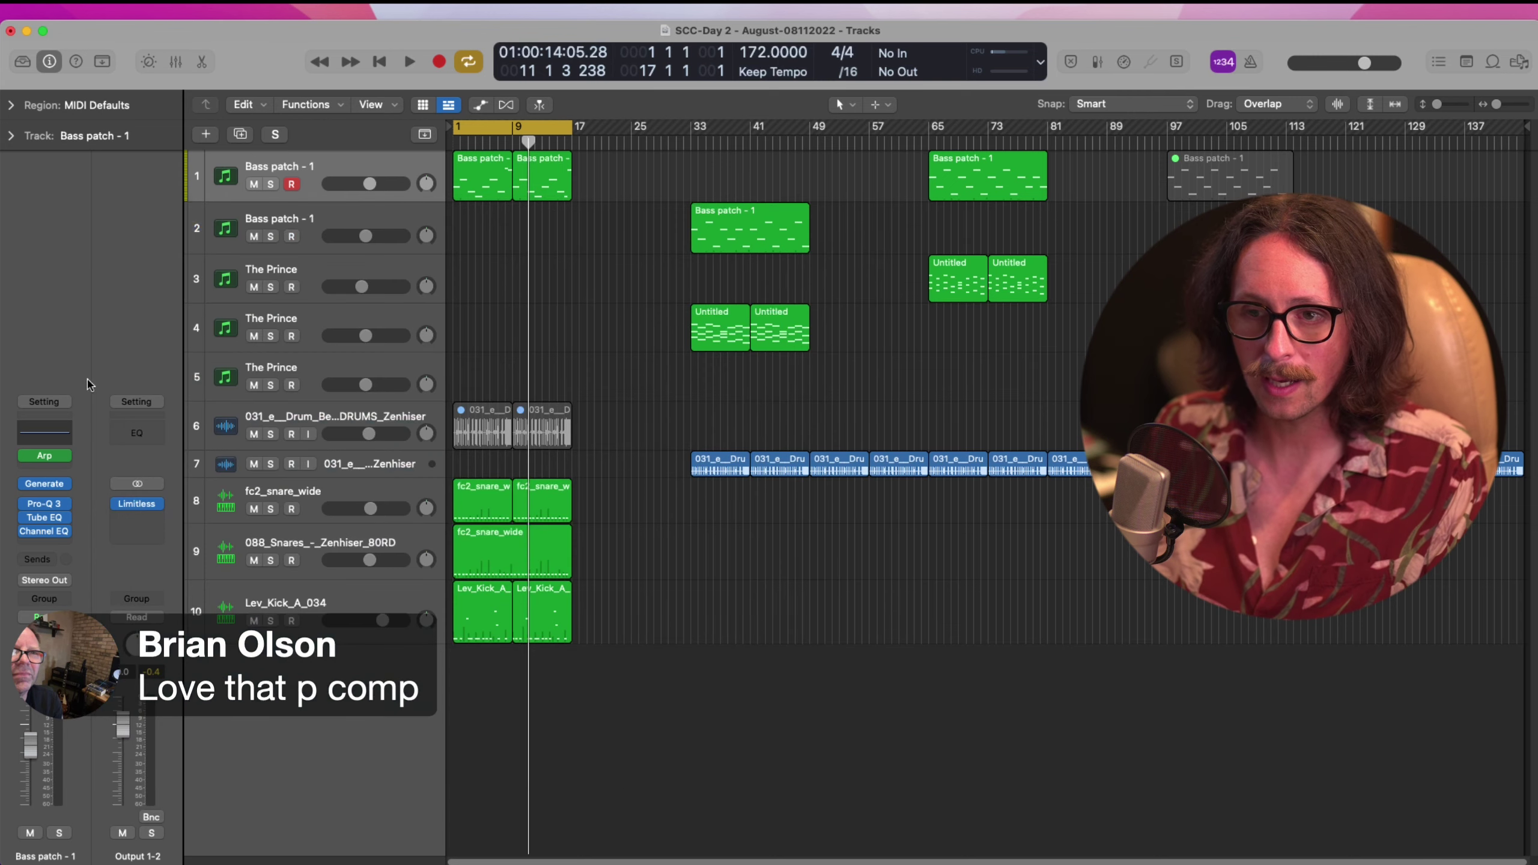
Replace the Channel EQ with Audio Units > Eventide > Omnipressor
click(67, 536)
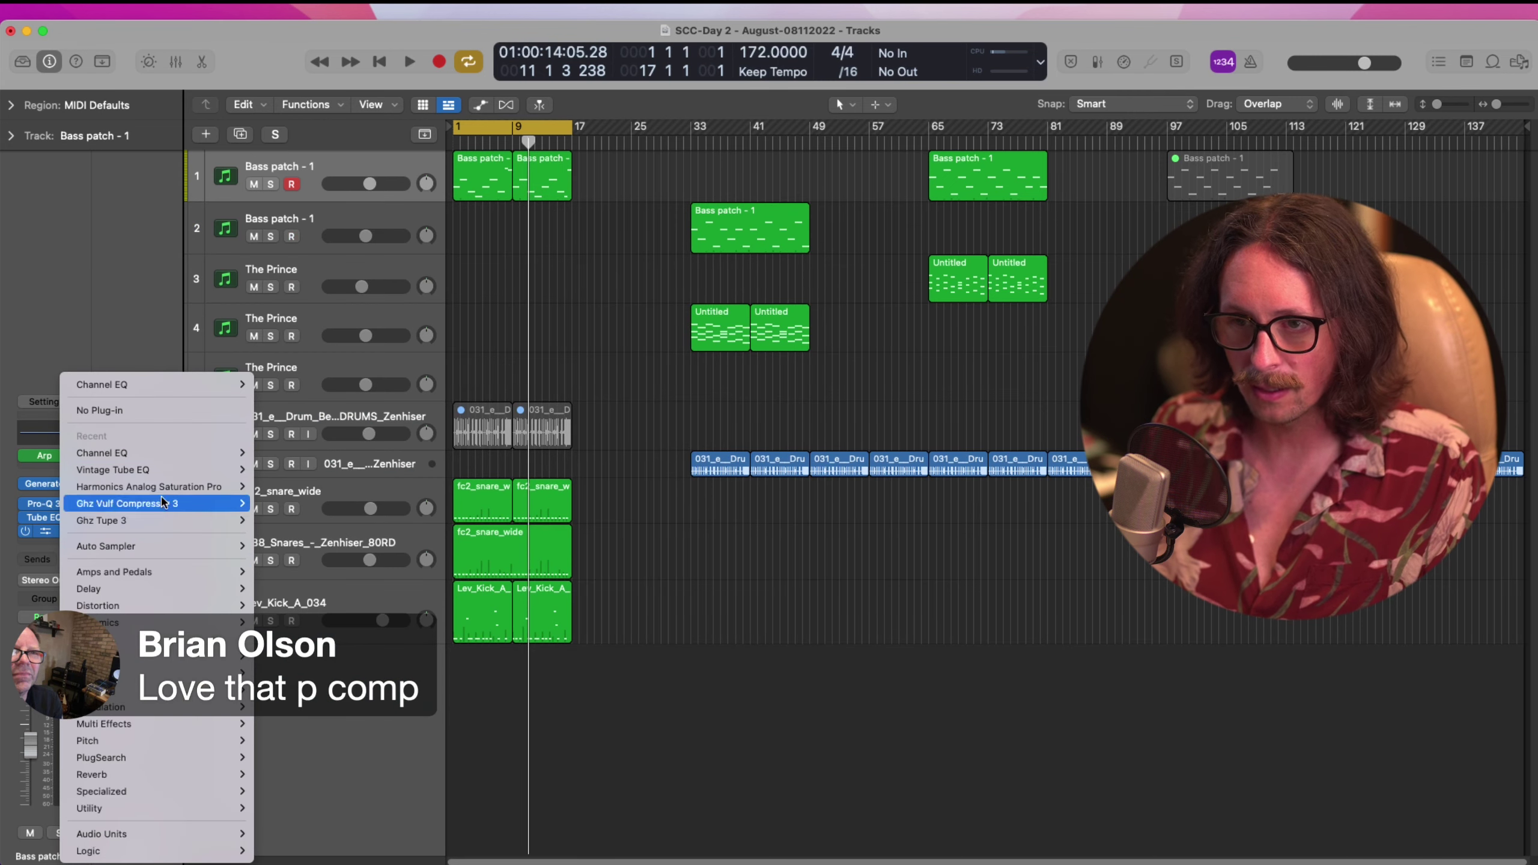
mouse_move(167, 841)
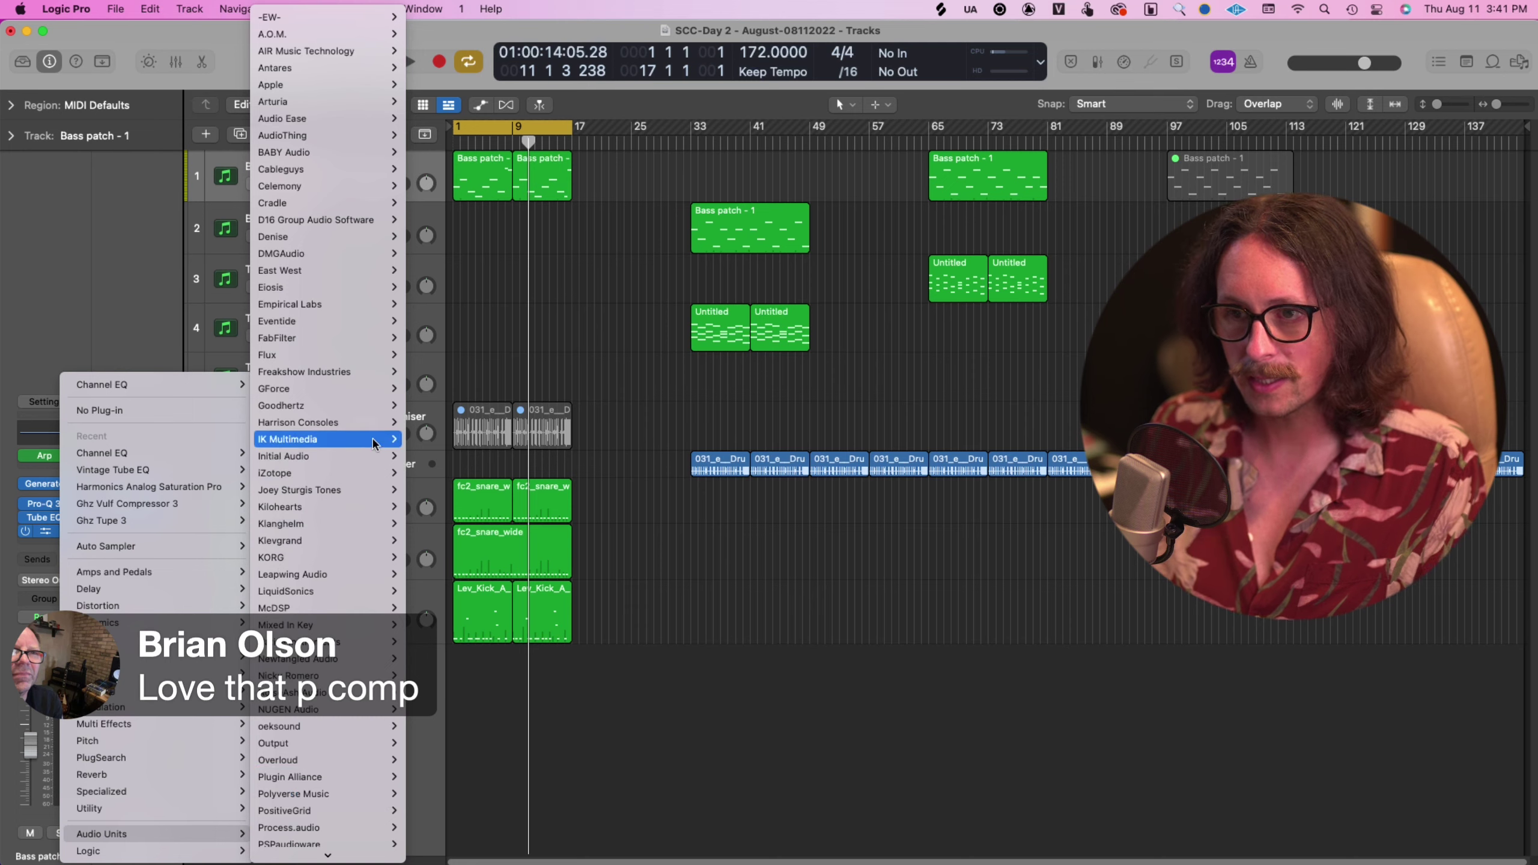
scroll(339, 793, down, 5)
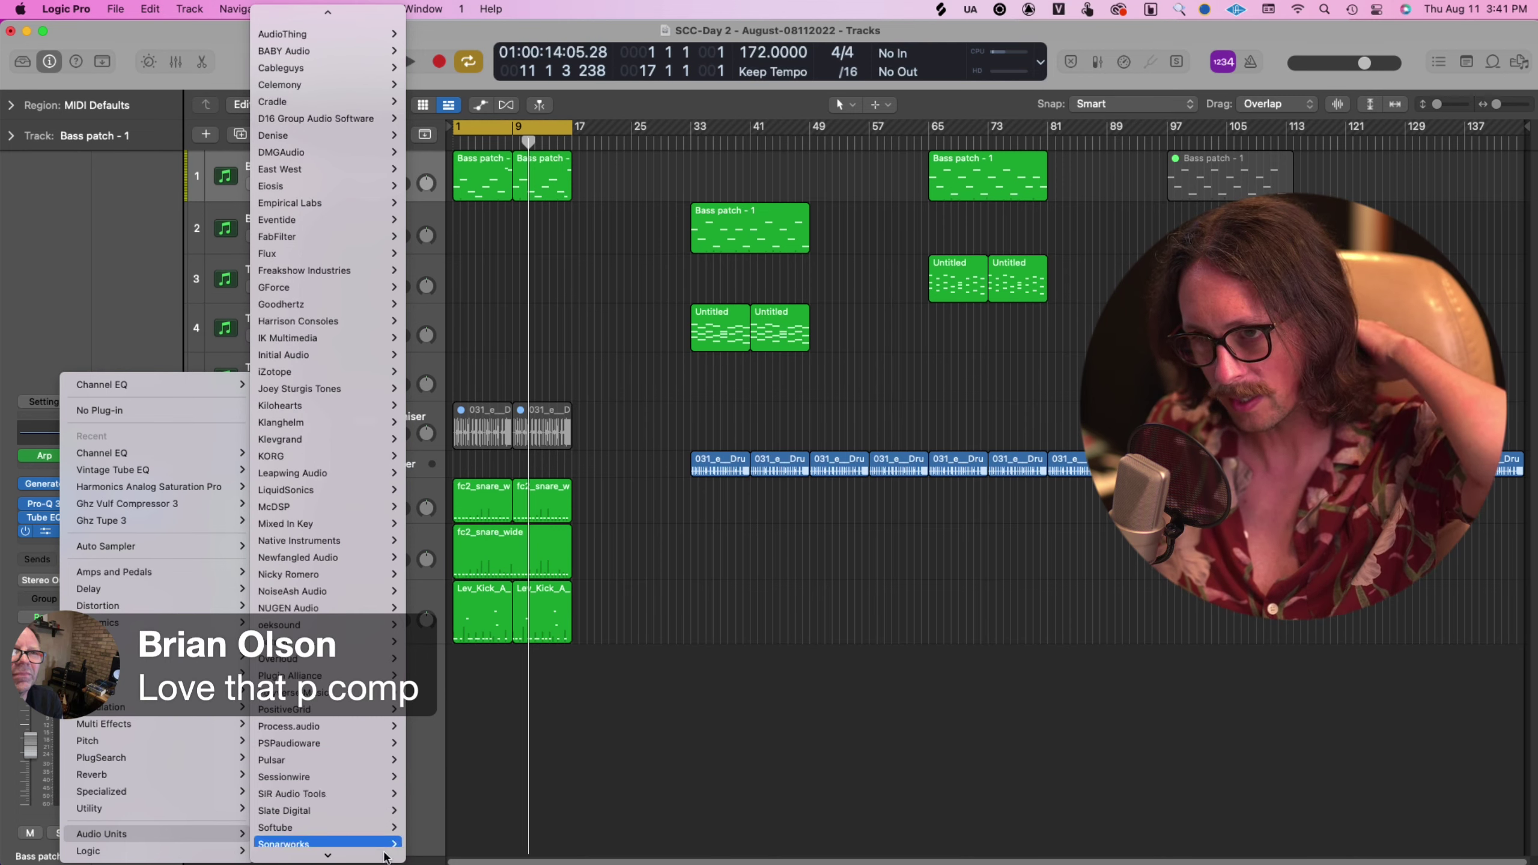
mouse_move(340, 727)
scroll(342, 730, down, 2)
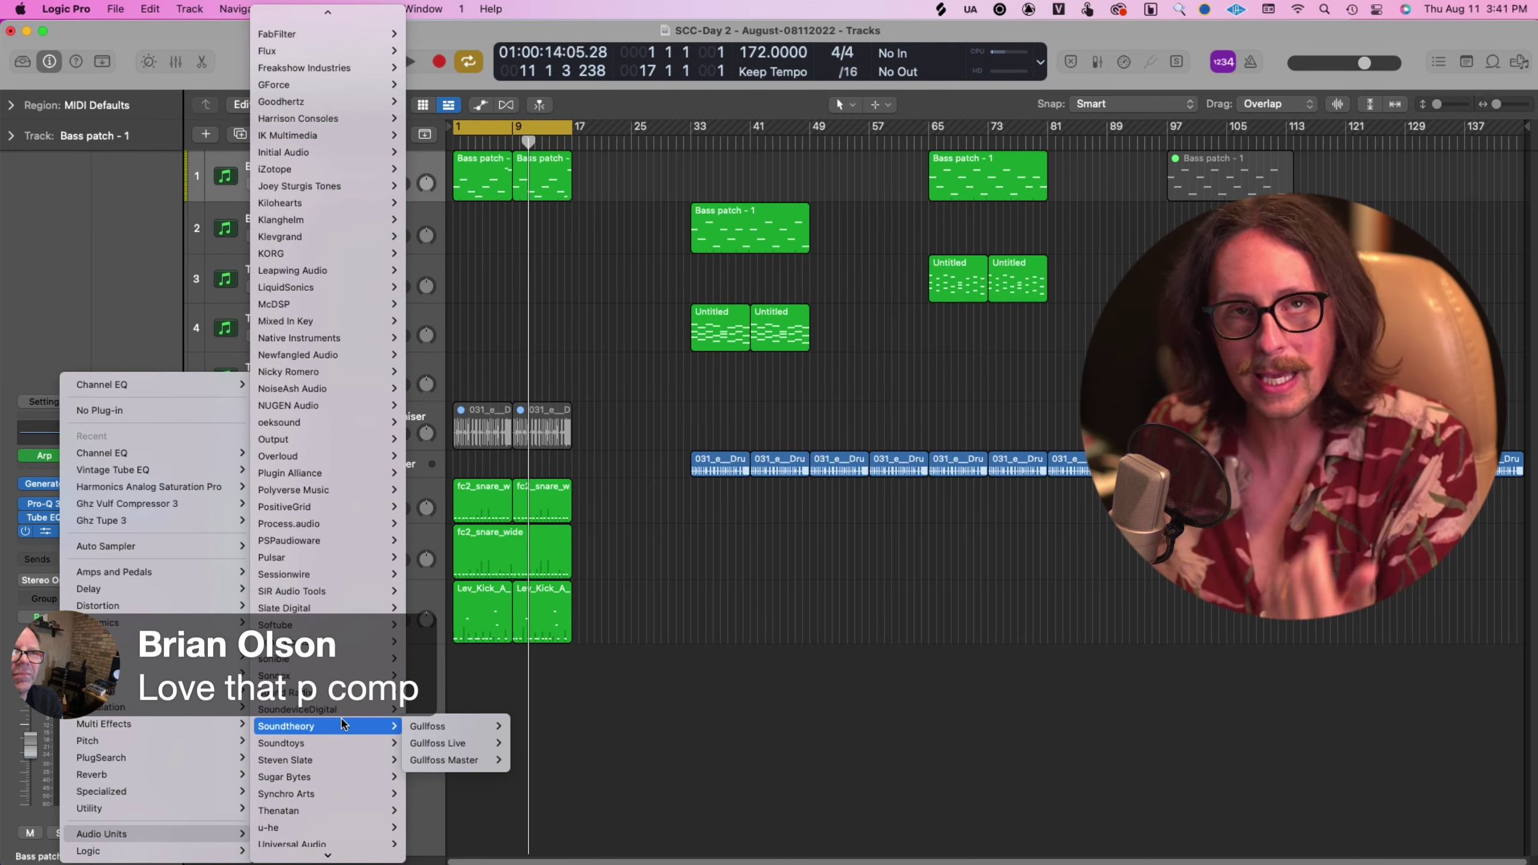
scroll(342, 723, down, 2)
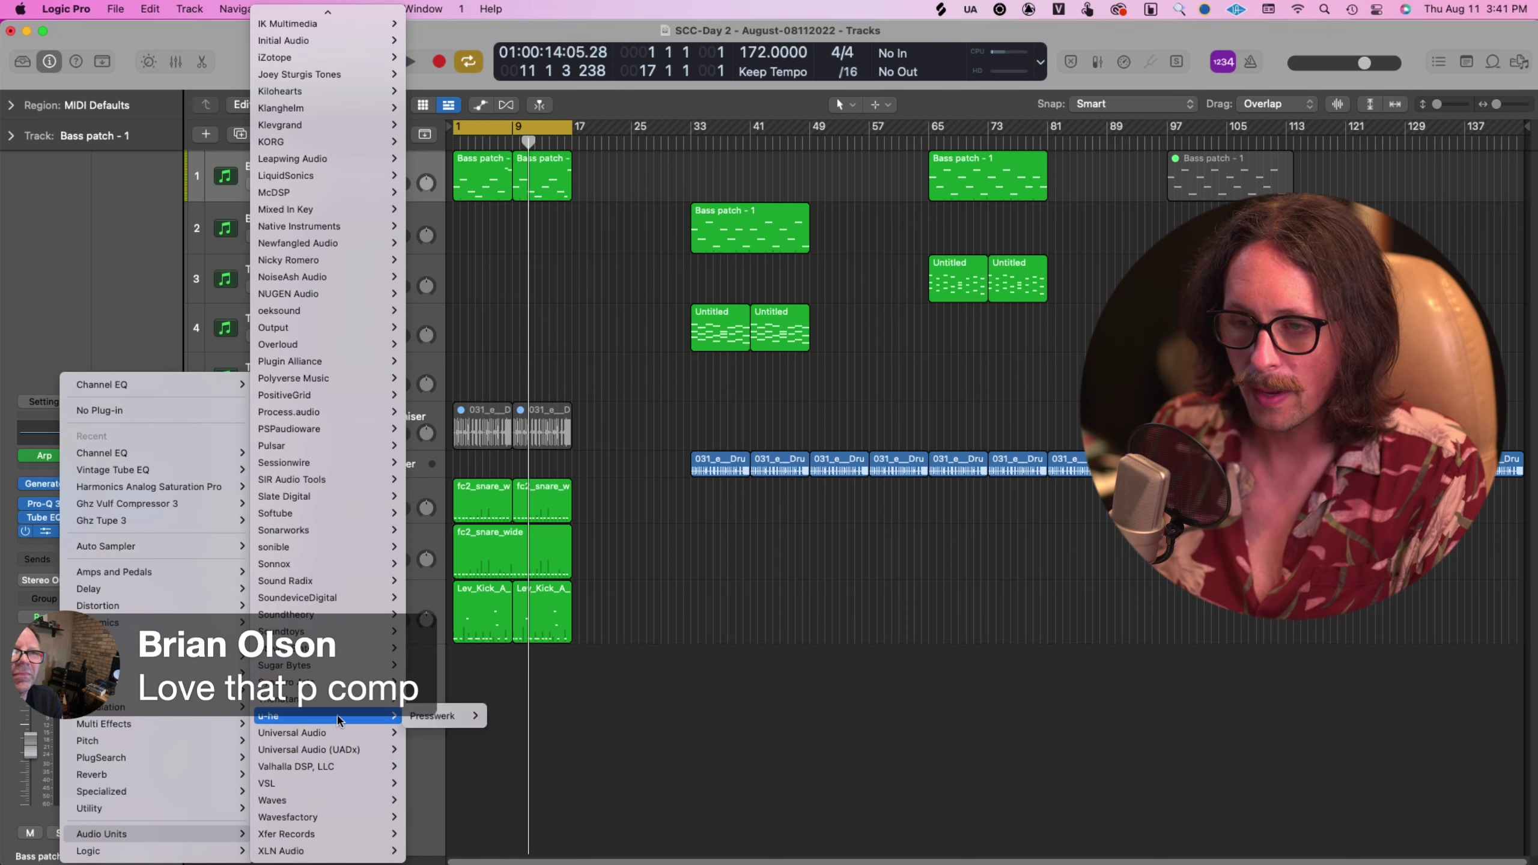
mouse_move(502, 666)
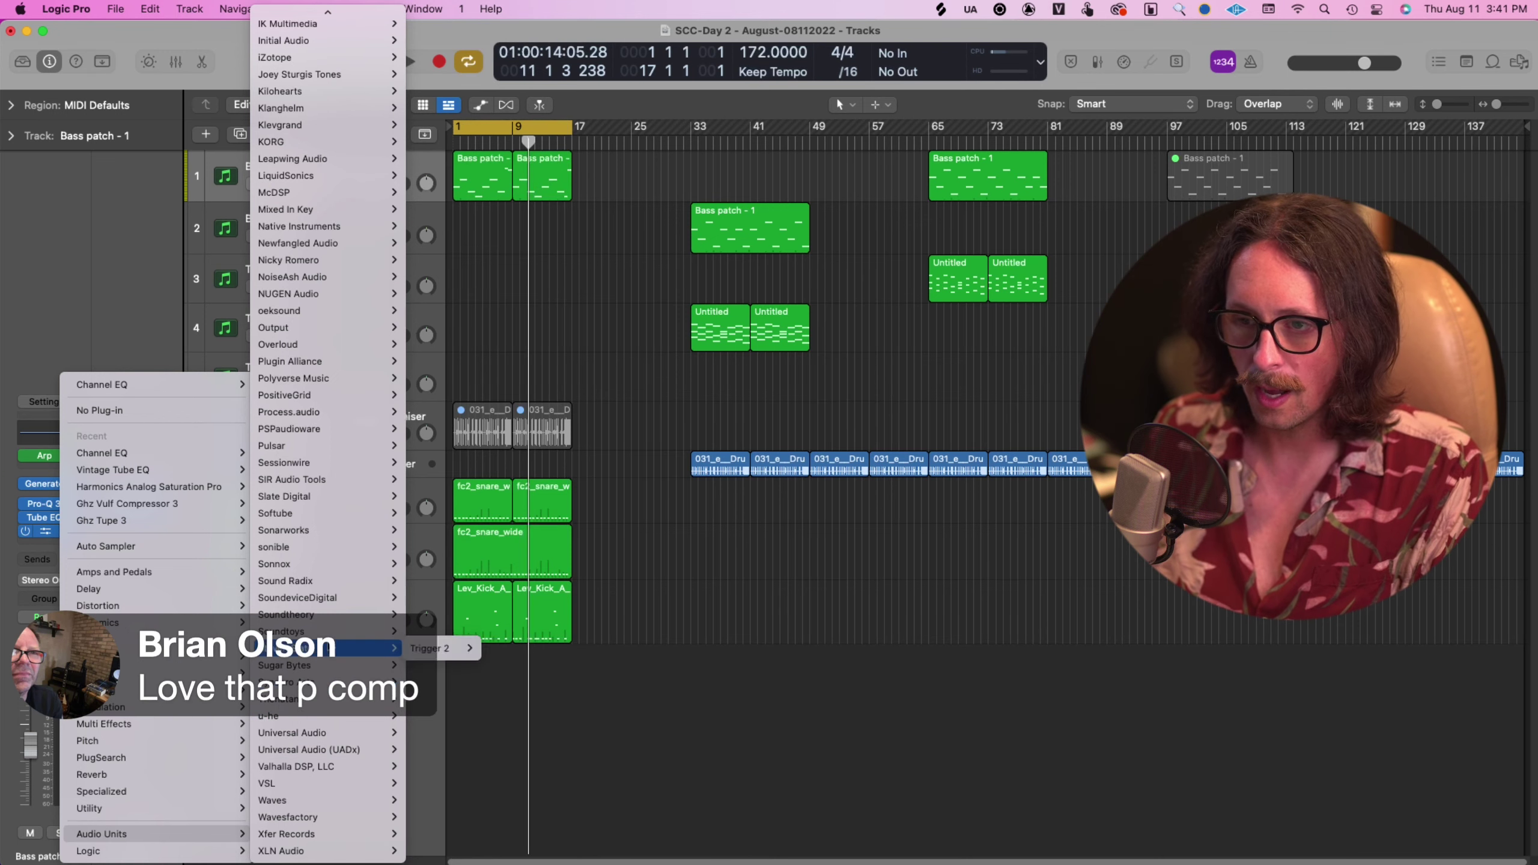
scroll(330, 91, up, 4)
mouse_move(330, 81)
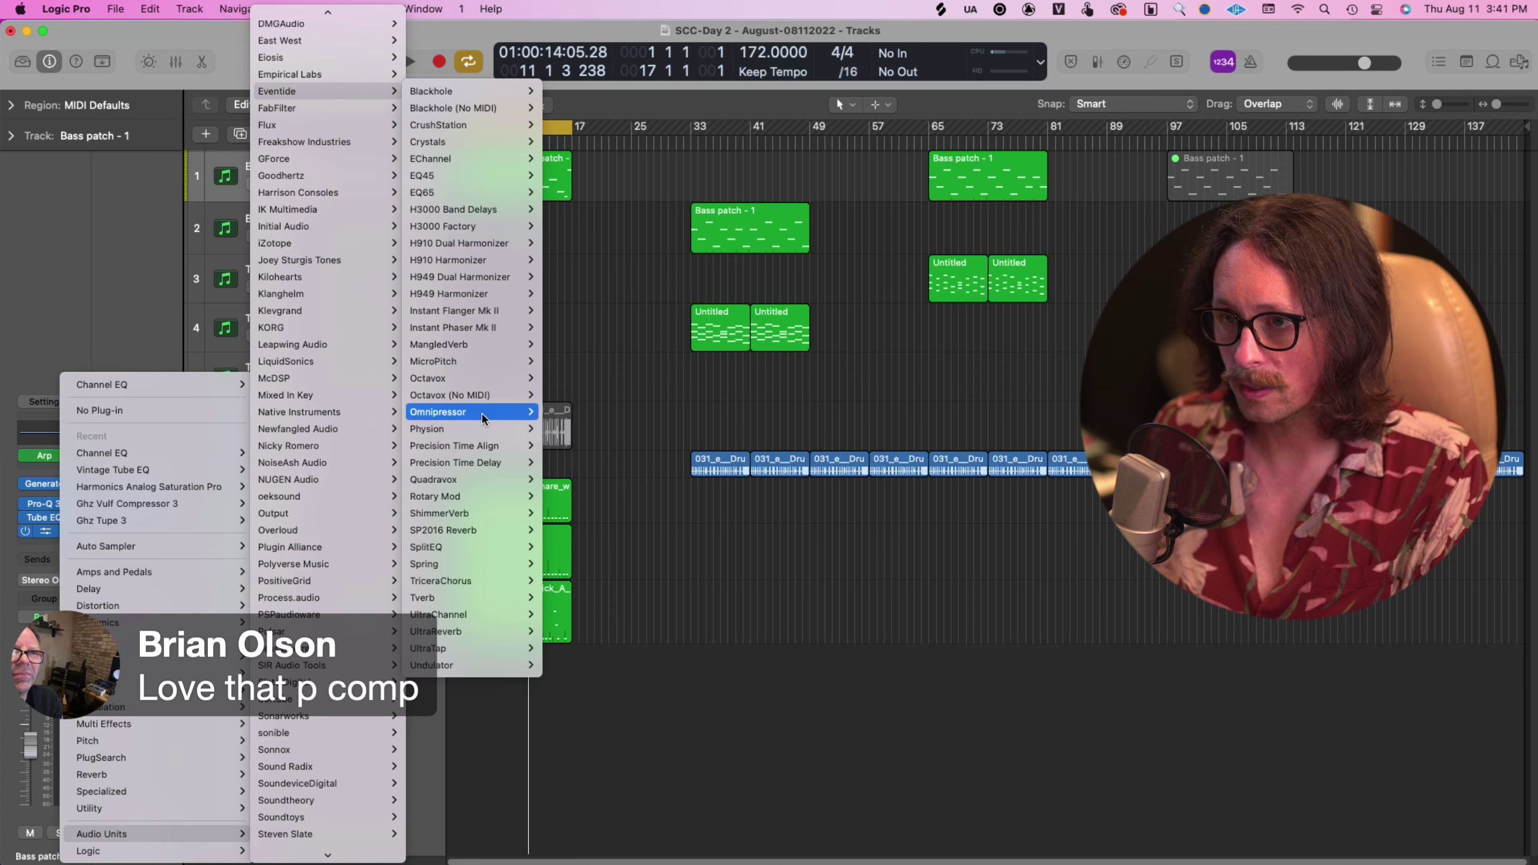
click(566, 415)
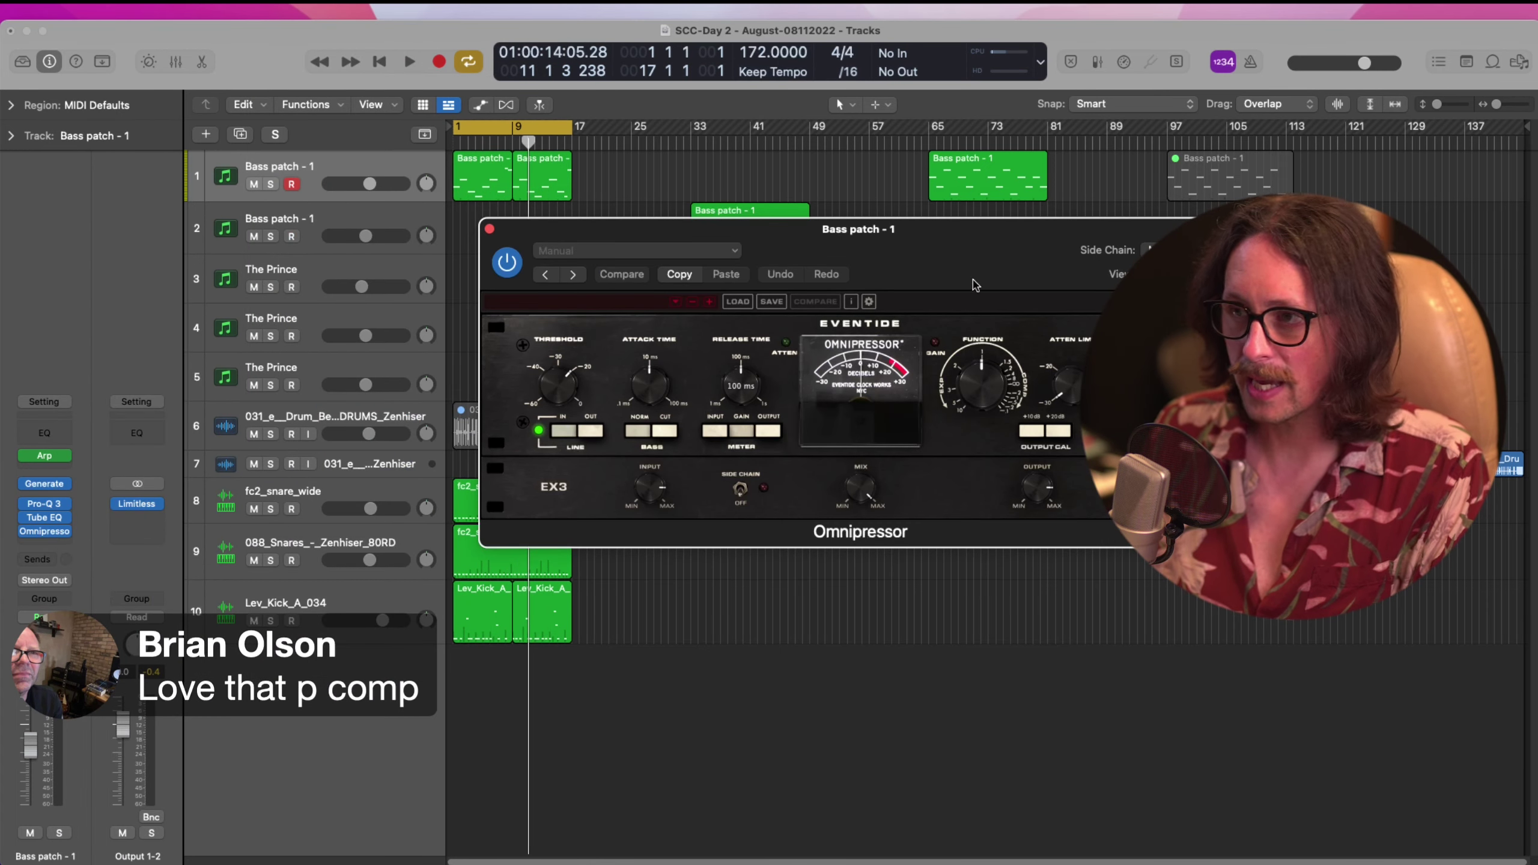
Set Omnipressor release 3.4 ms, attack about 37 ms, function 1.5:1; snare faders to -4.7 and about -7 dB
drag(975, 285, 704, 419)
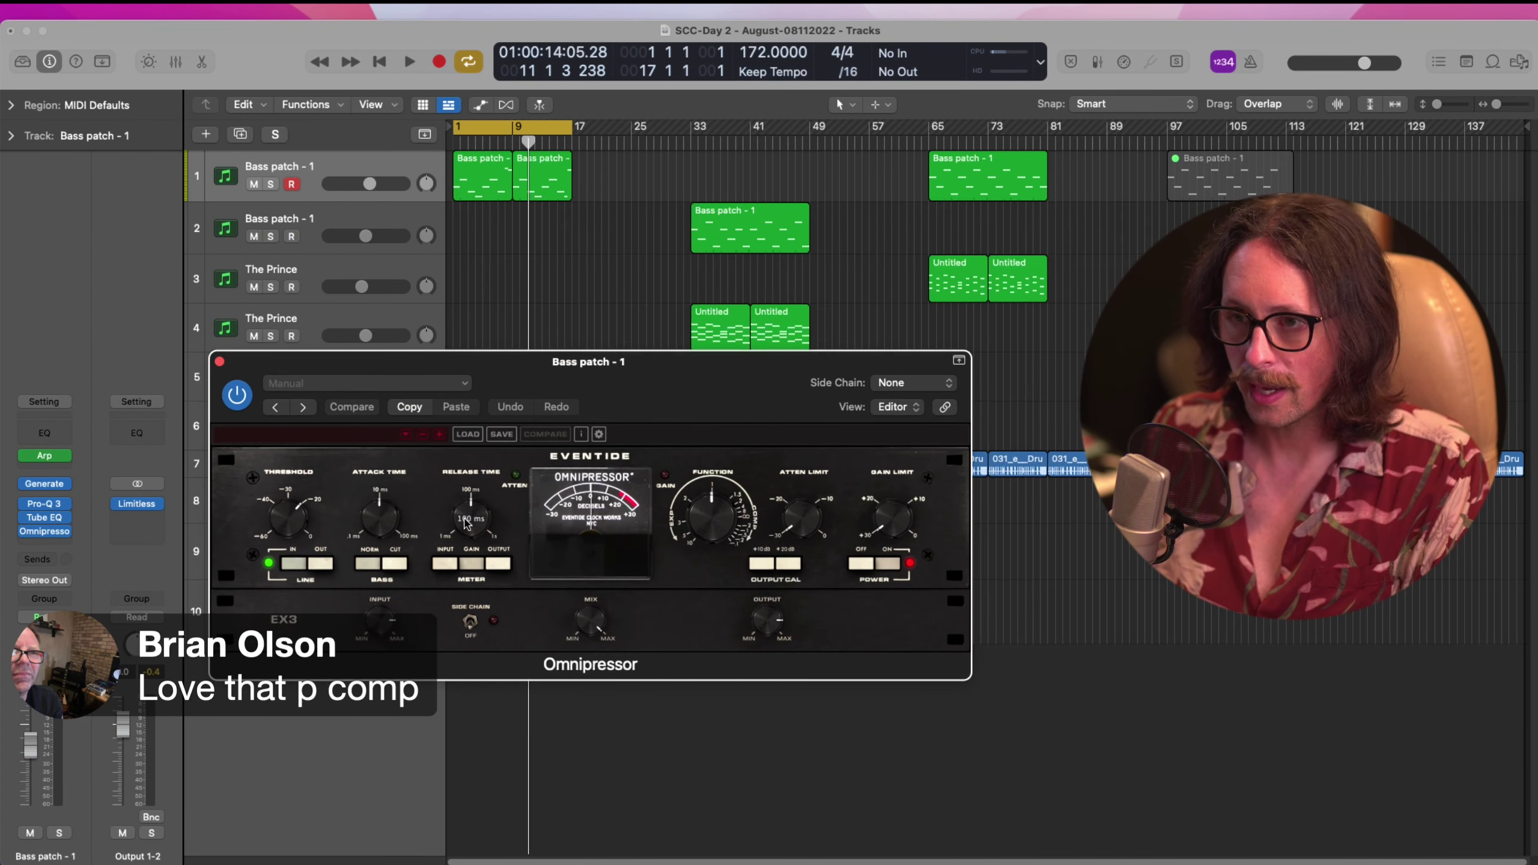
drag(466, 524, 462, 606)
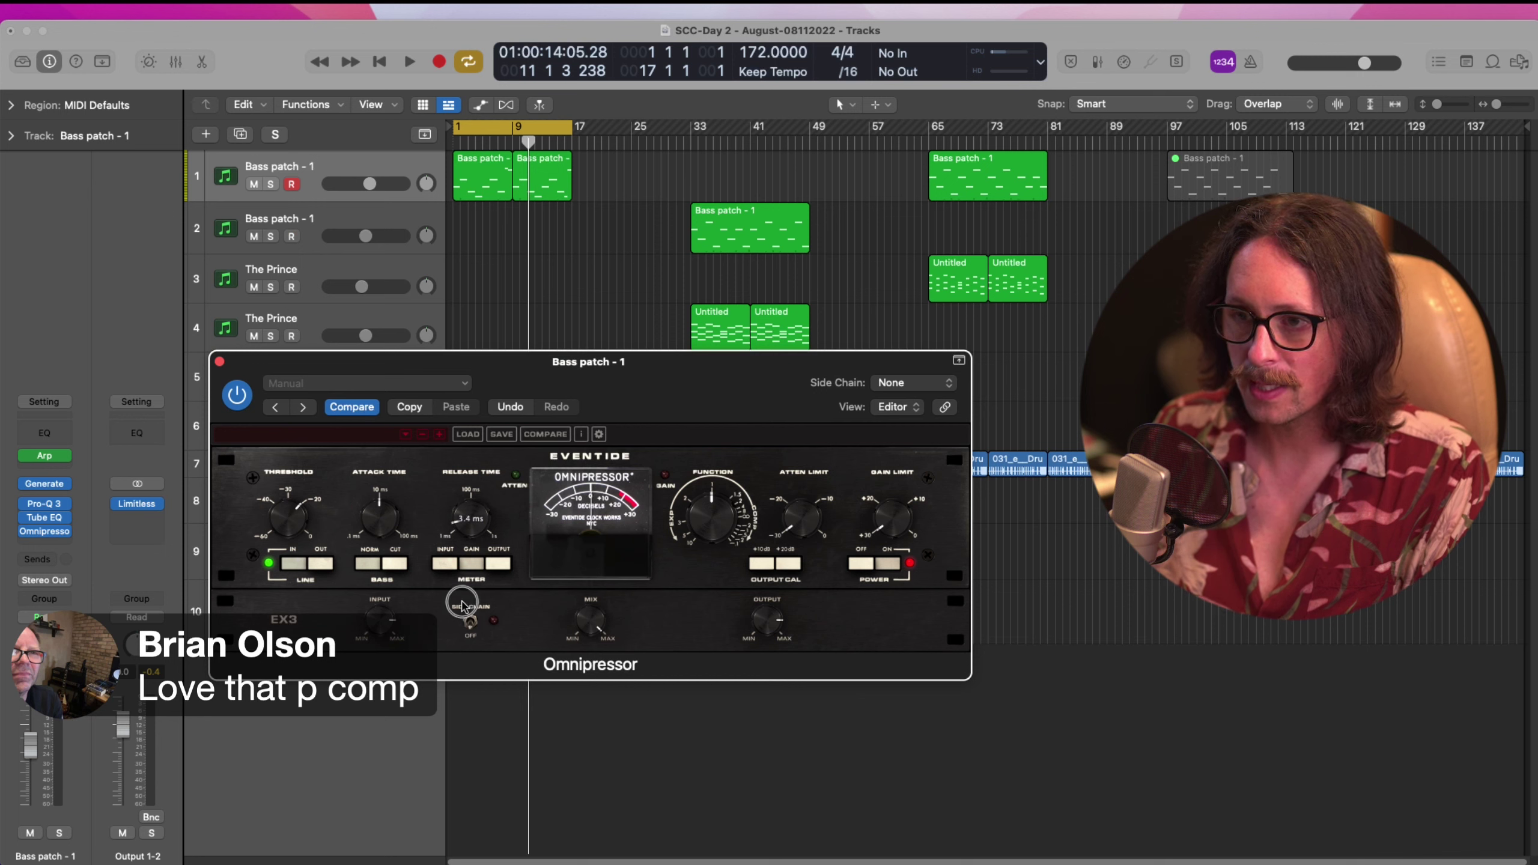
drag(380, 515, 380, 459)
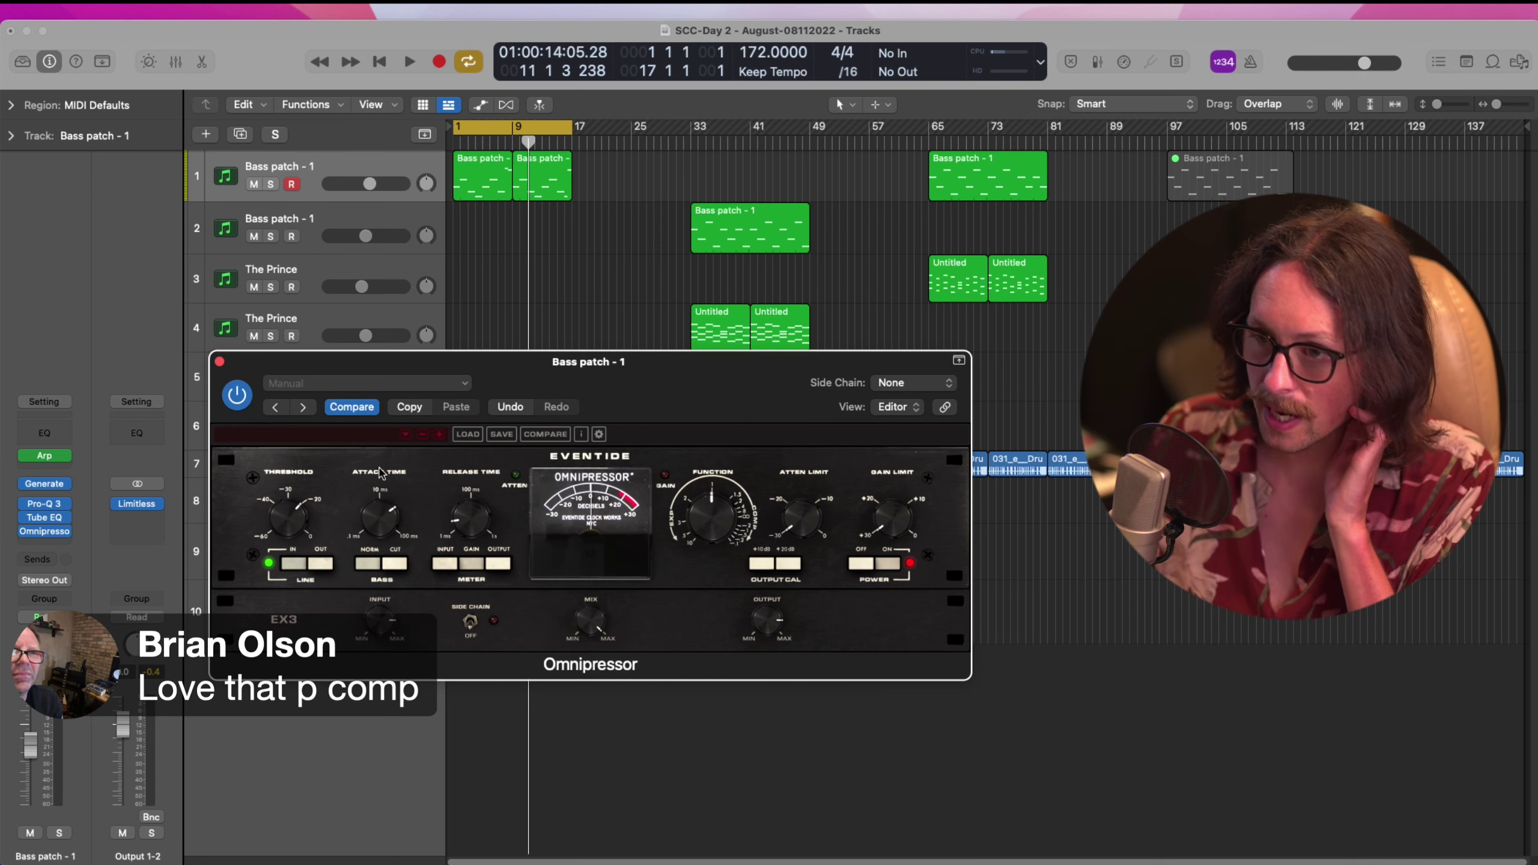
drag(390, 513, 348, 530)
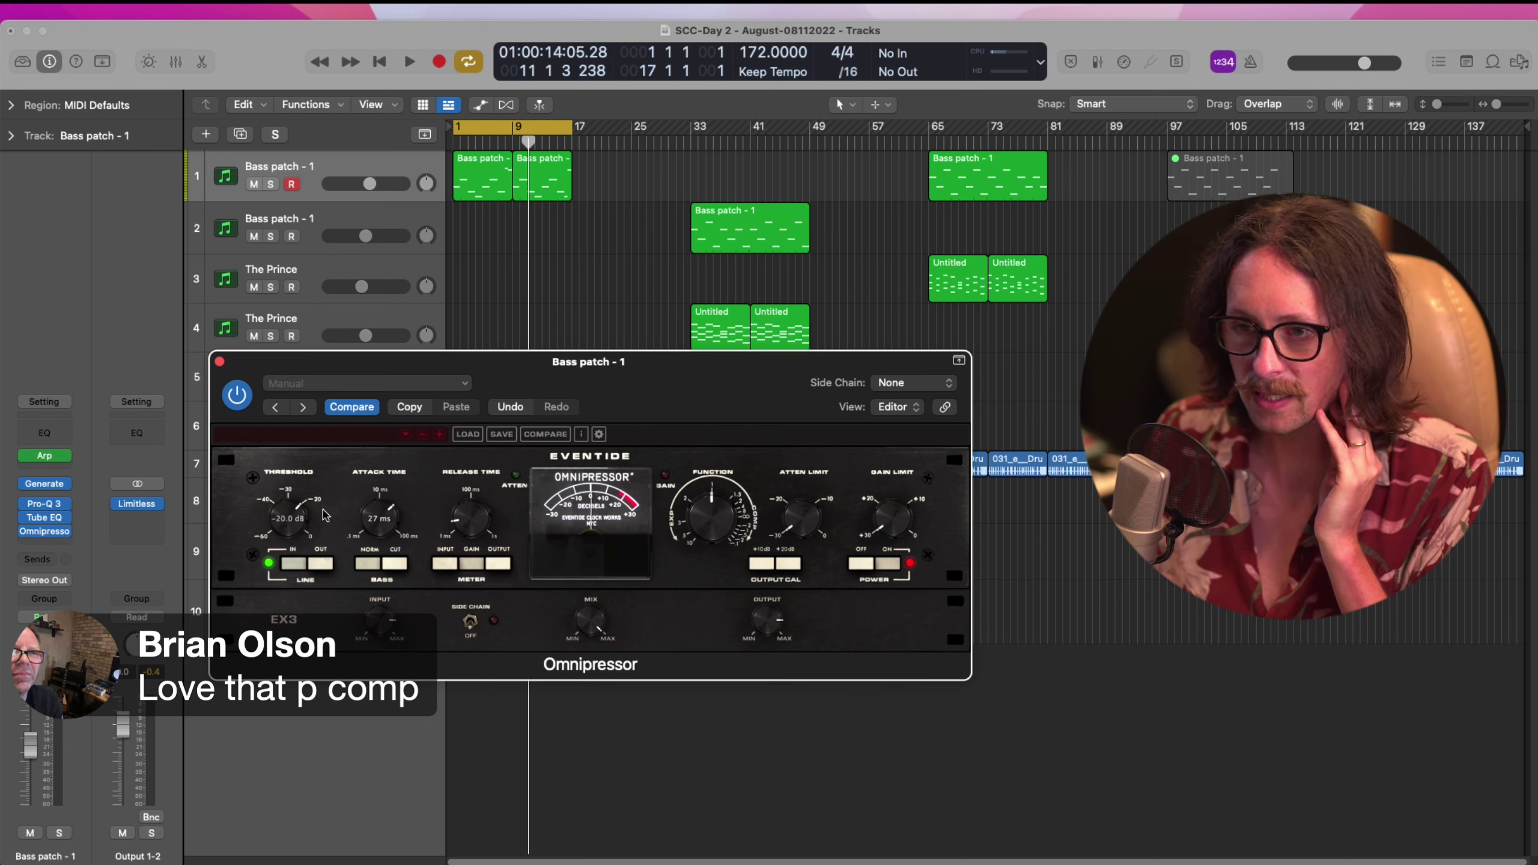
drag(734, 516, 732, 490)
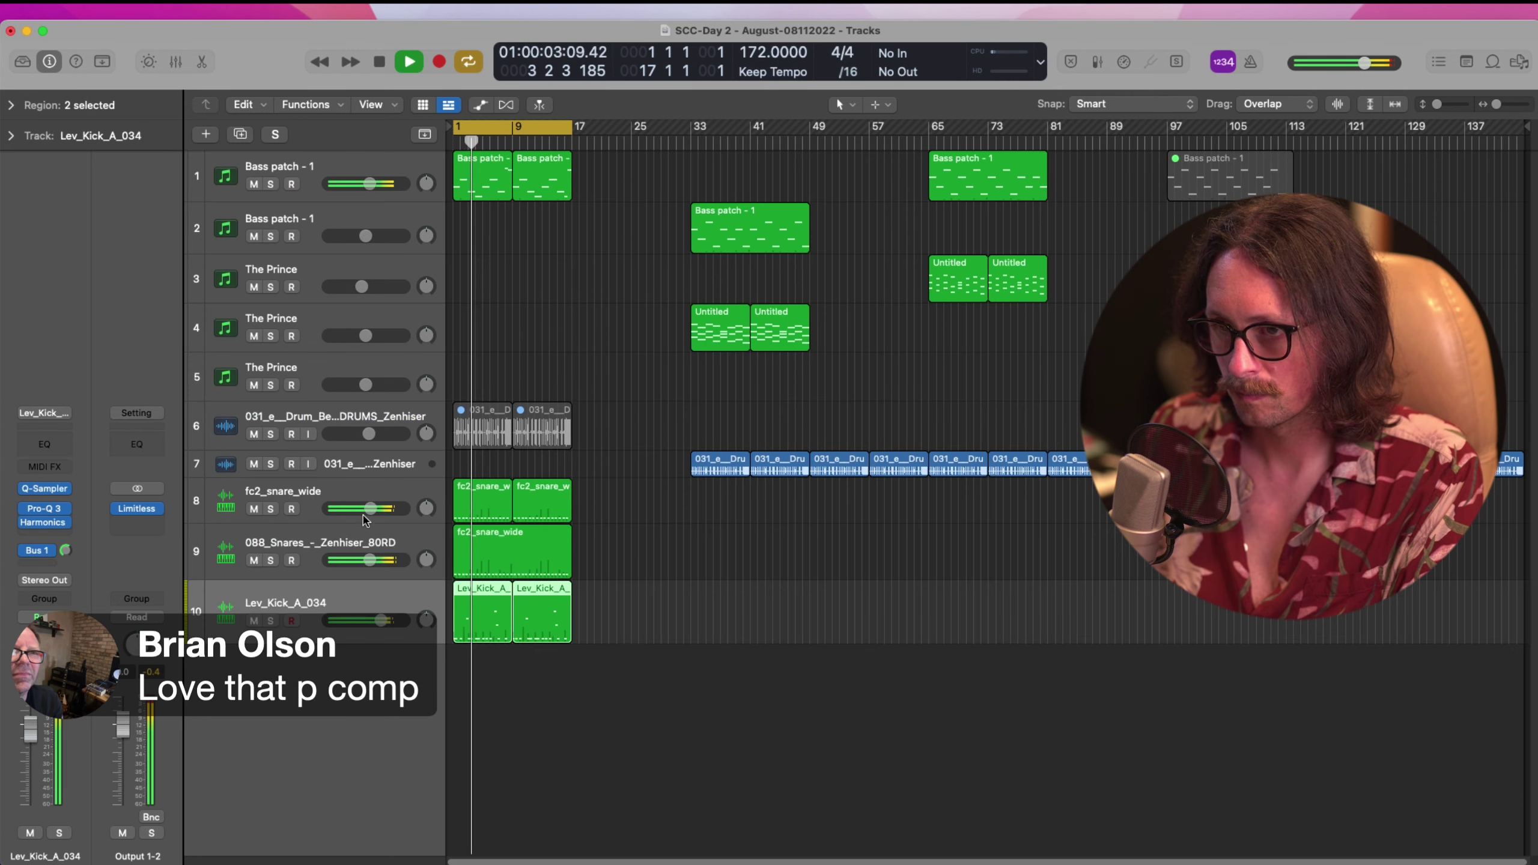
drag(369, 511, 347, 555)
drag(349, 548, 367, 509)
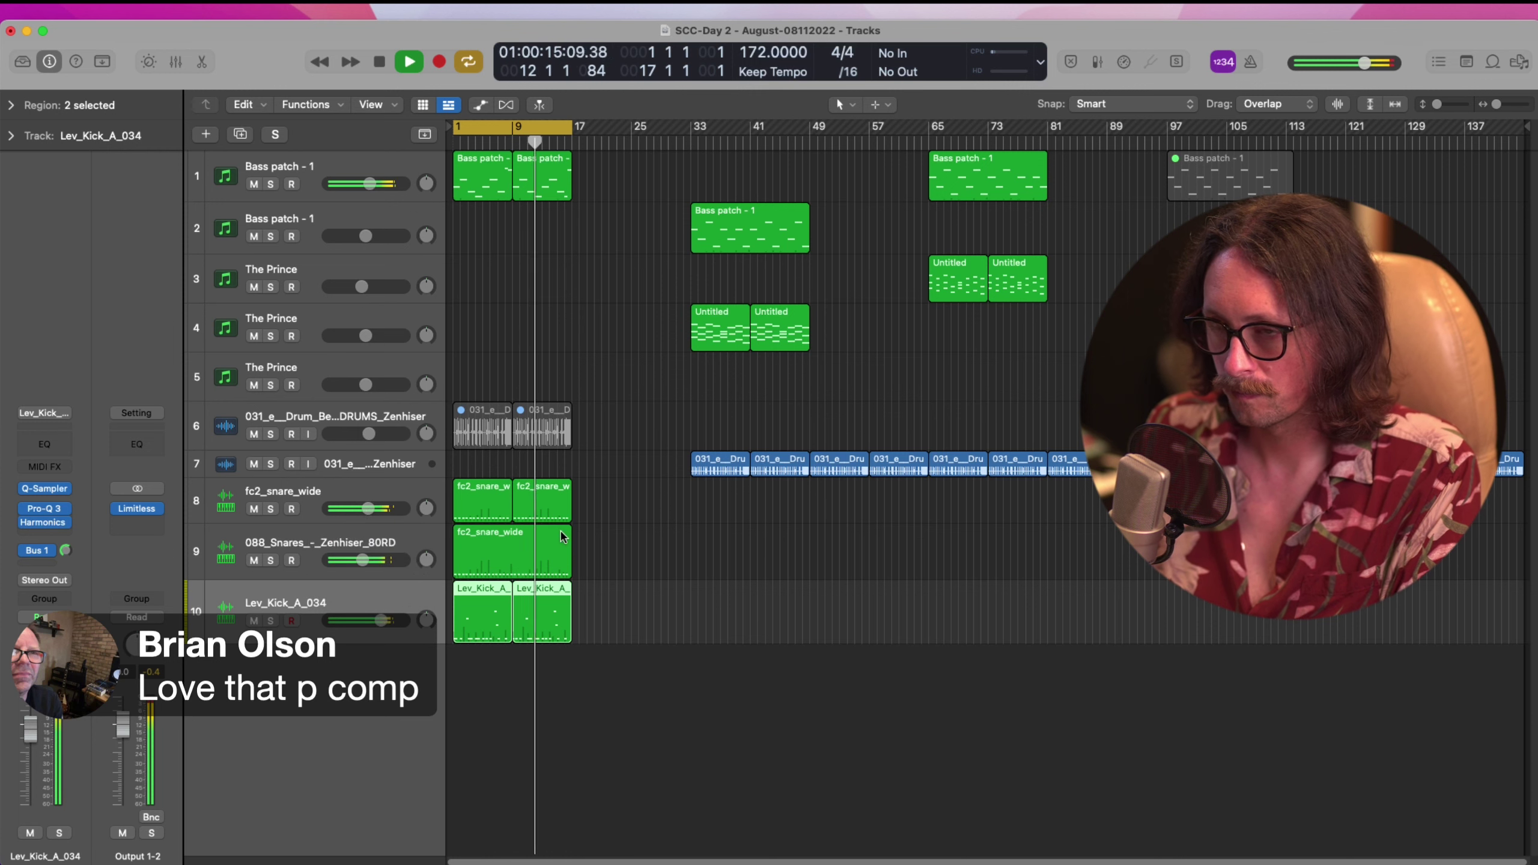
Clear the region selection and stop Logic's playback
click(866, 591)
key(space)
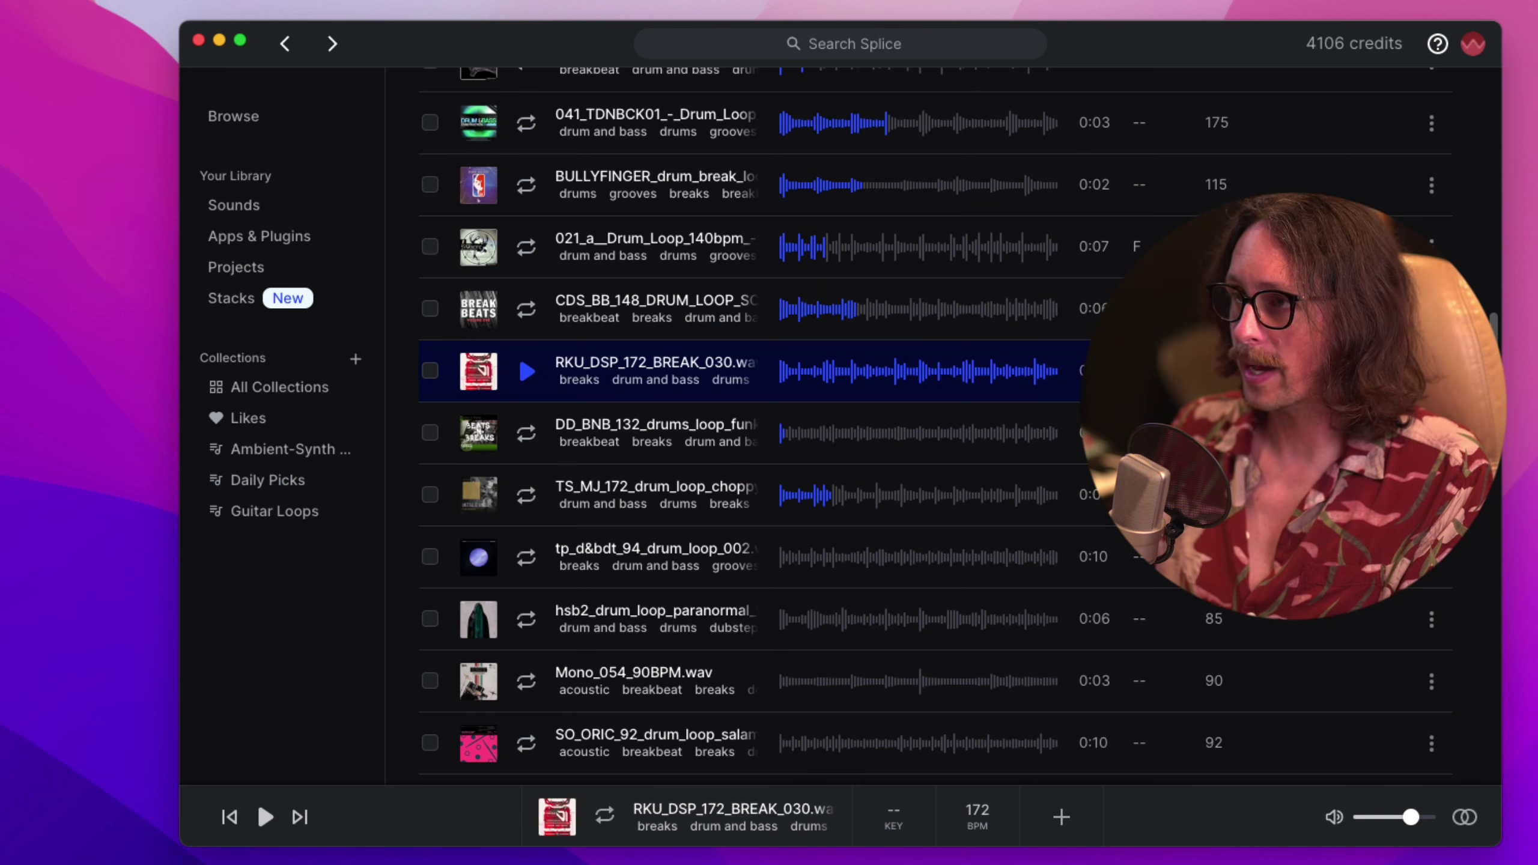
Preview RKU_DSP_172_BREAK_030.wav in Splice and drag it onto a new track in Logic
click(527, 371)
click(529, 375)
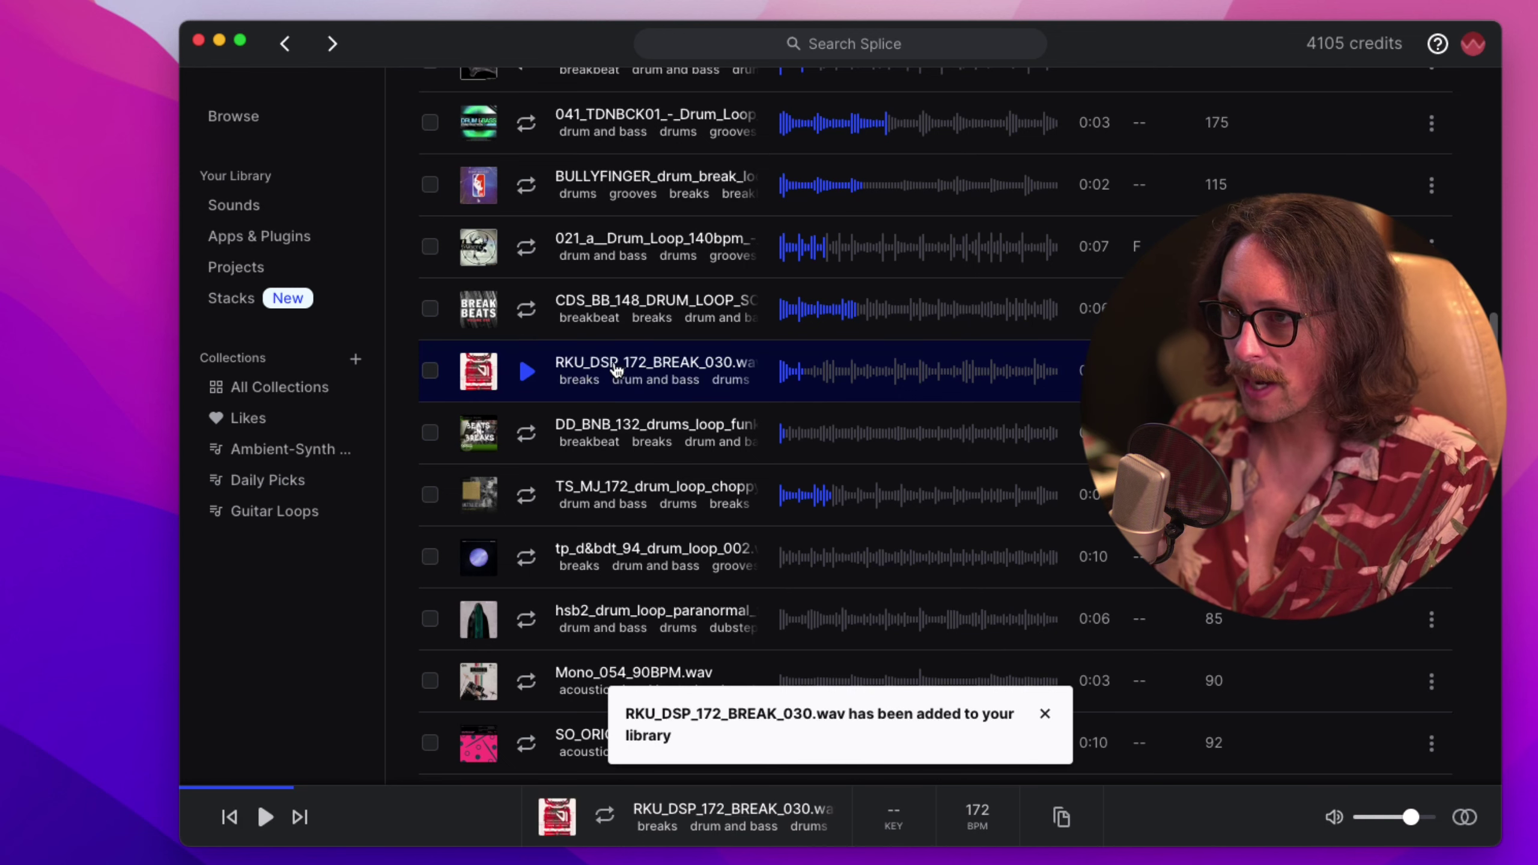
drag(616, 369, 456, 803)
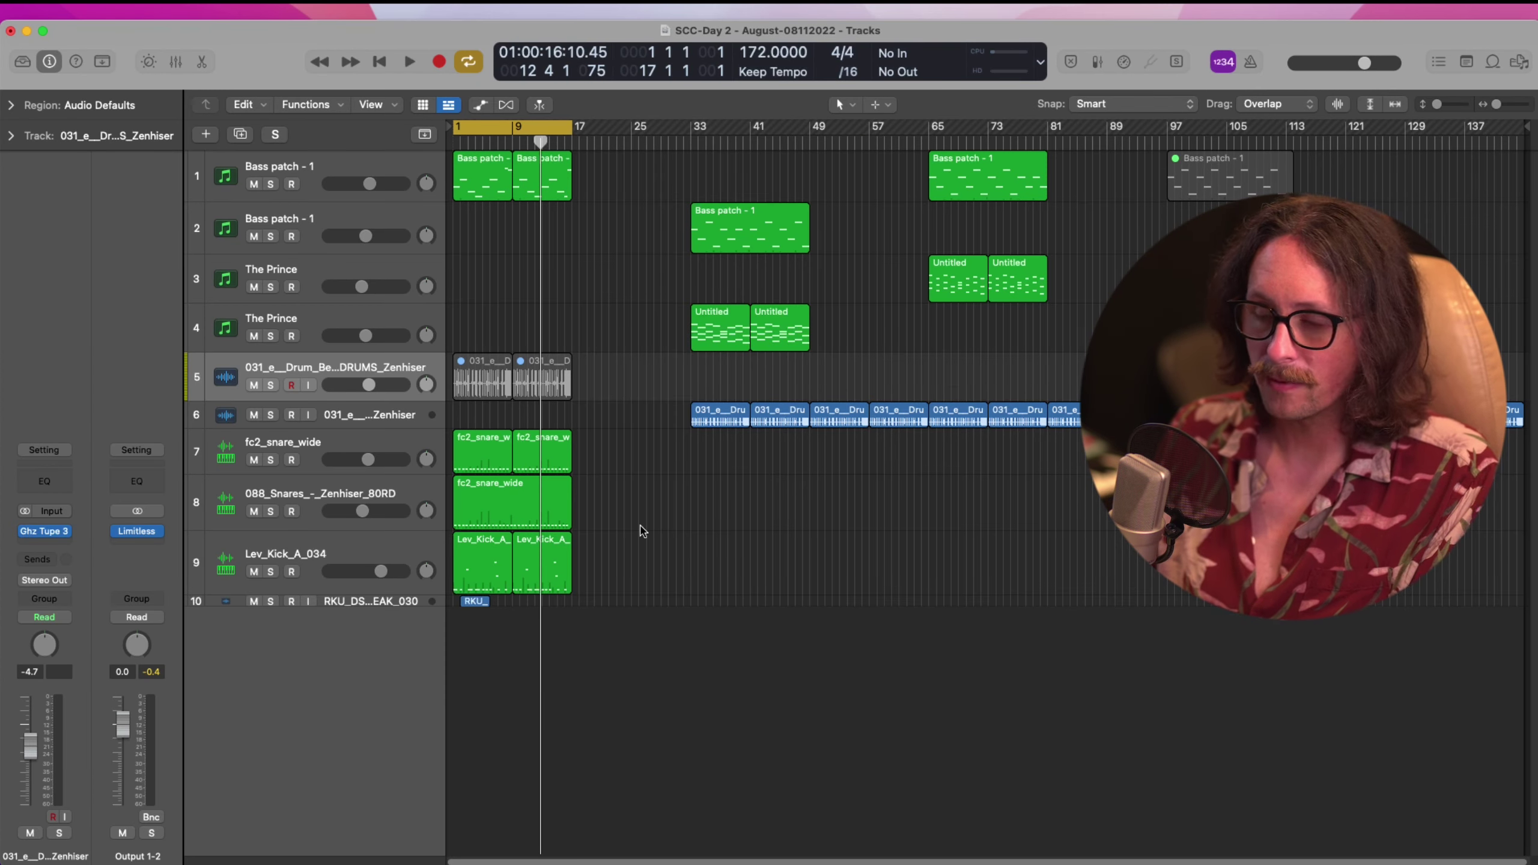
Enlarge track 10, move the break to bar 1, repeat it once, and end the cycle at bar 9
drag(629, 527, 371, 679)
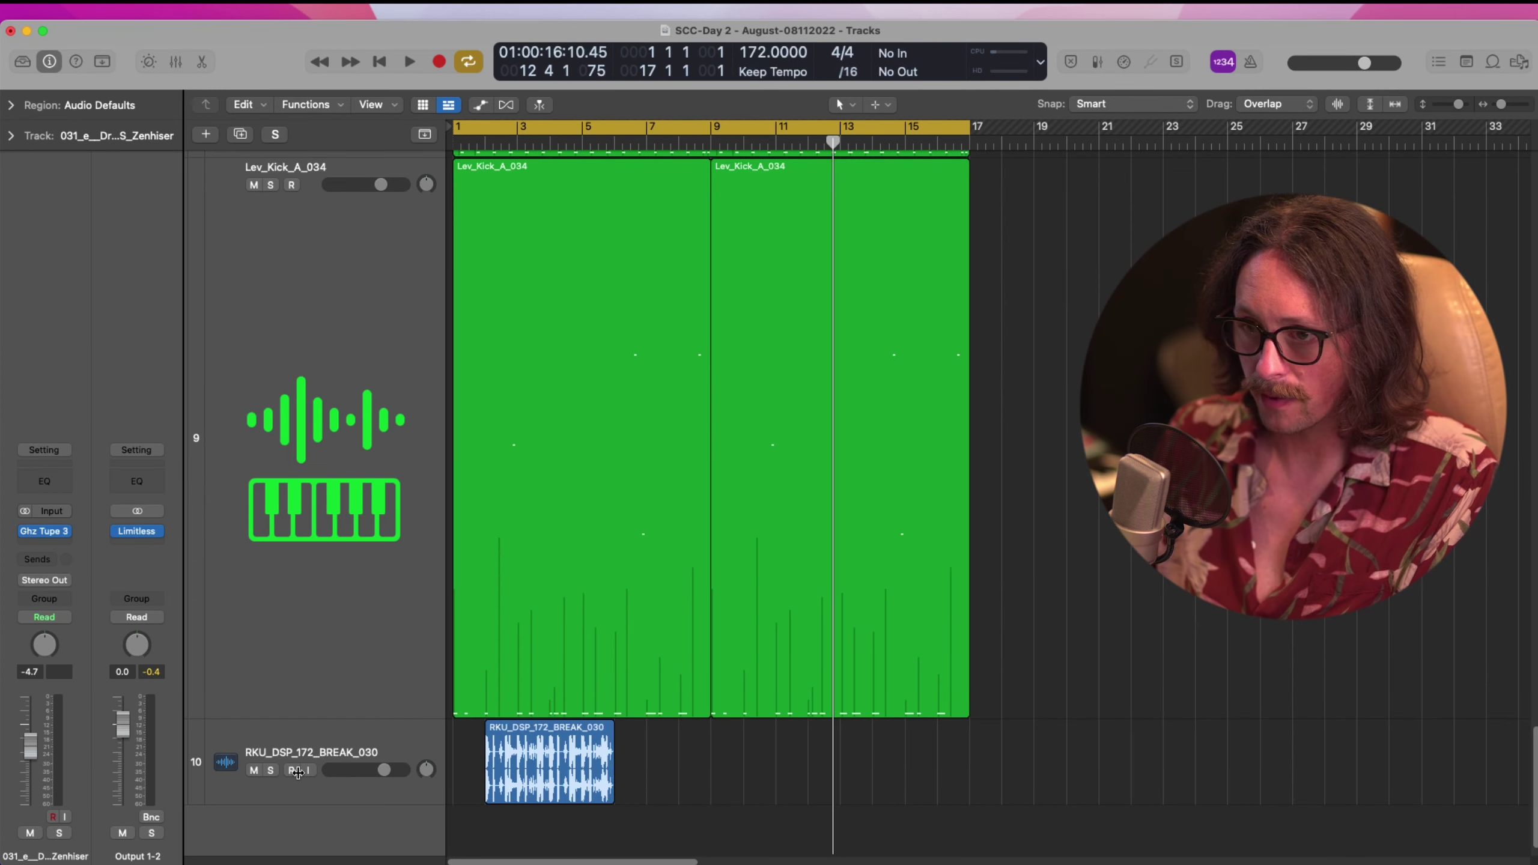
drag(292, 807, 292, 850)
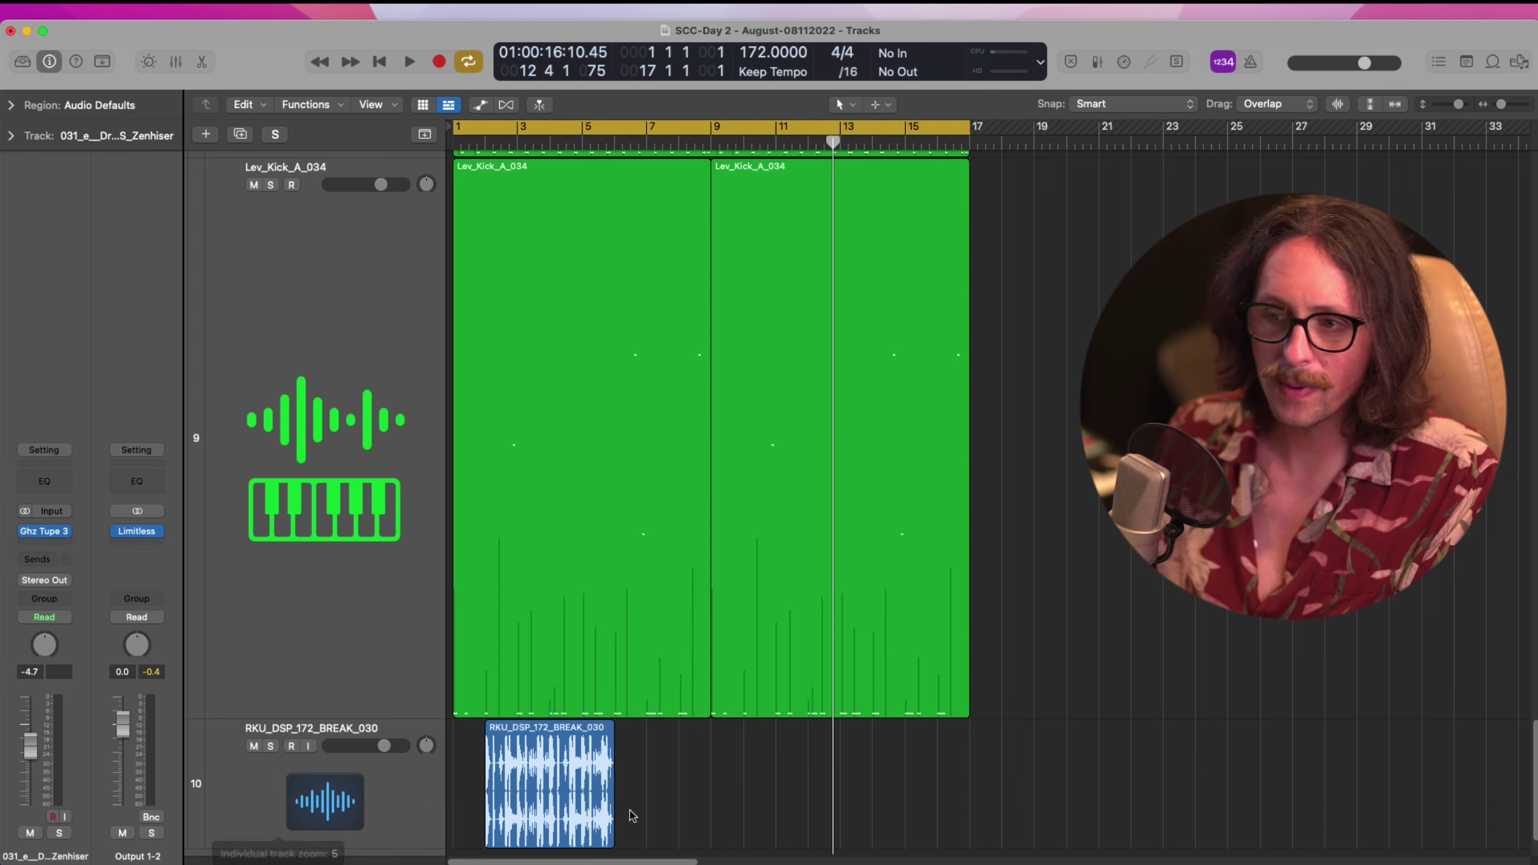
scroll(695, 815, down, 3)
drag(545, 719, 514, 719)
key(super+r)
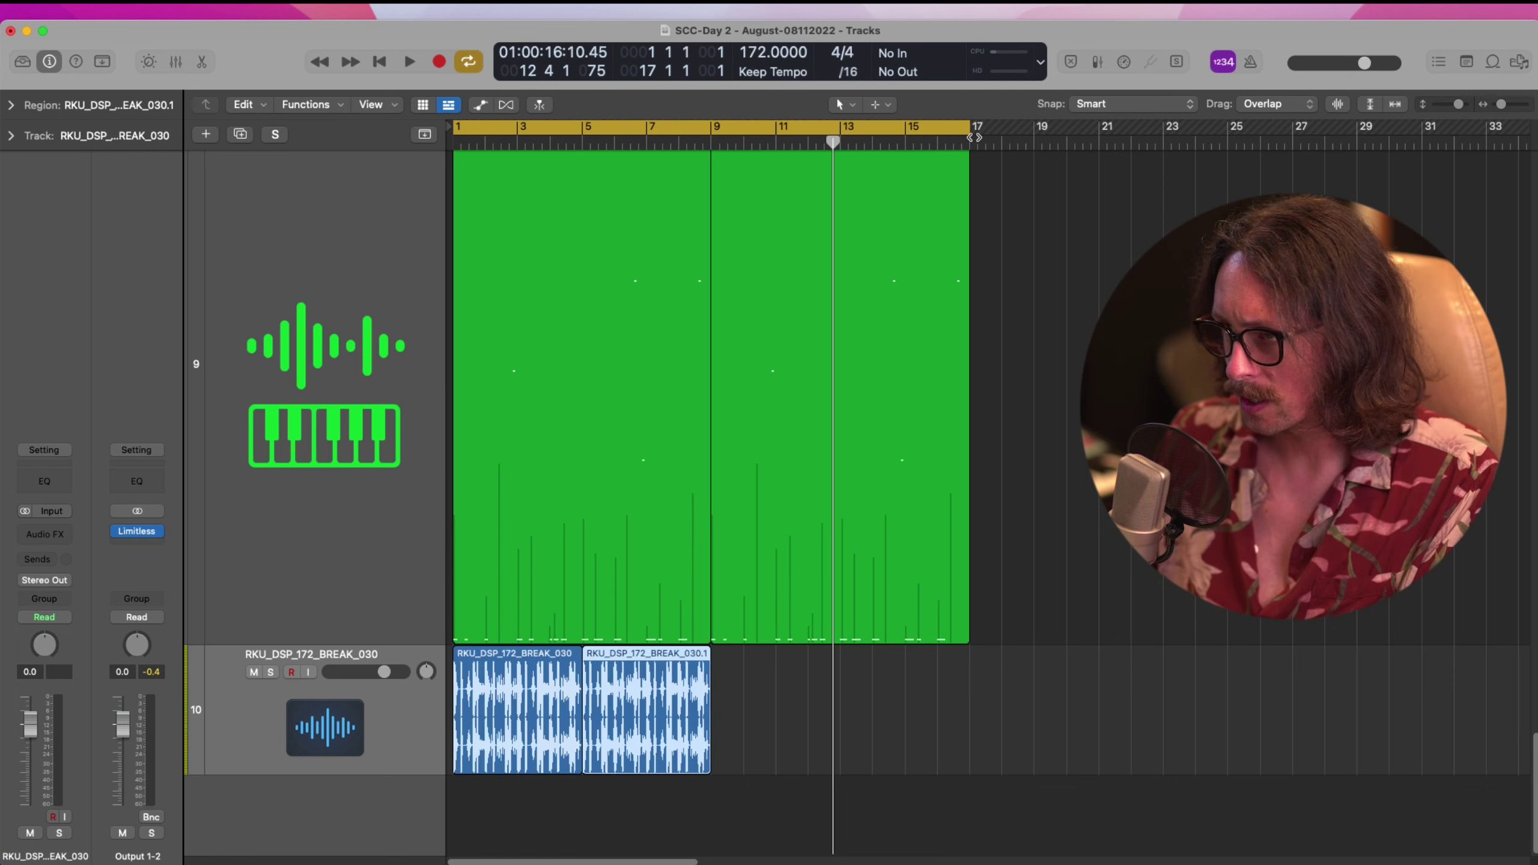
drag(975, 137, 713, 130)
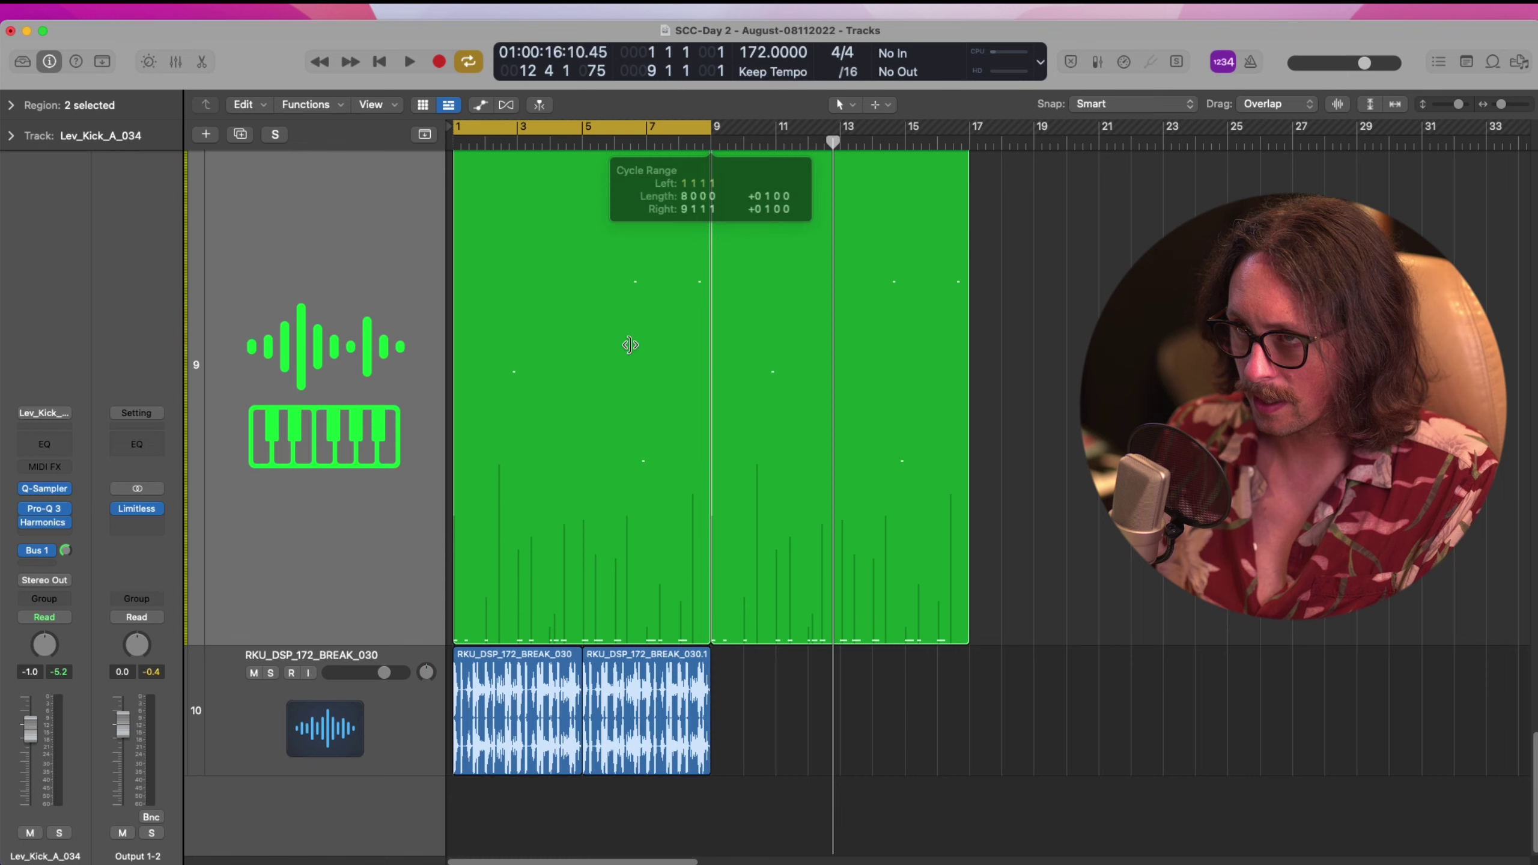
Insert FabFilter Pro-Q 3 on the break track
click(271, 743)
click(44, 532)
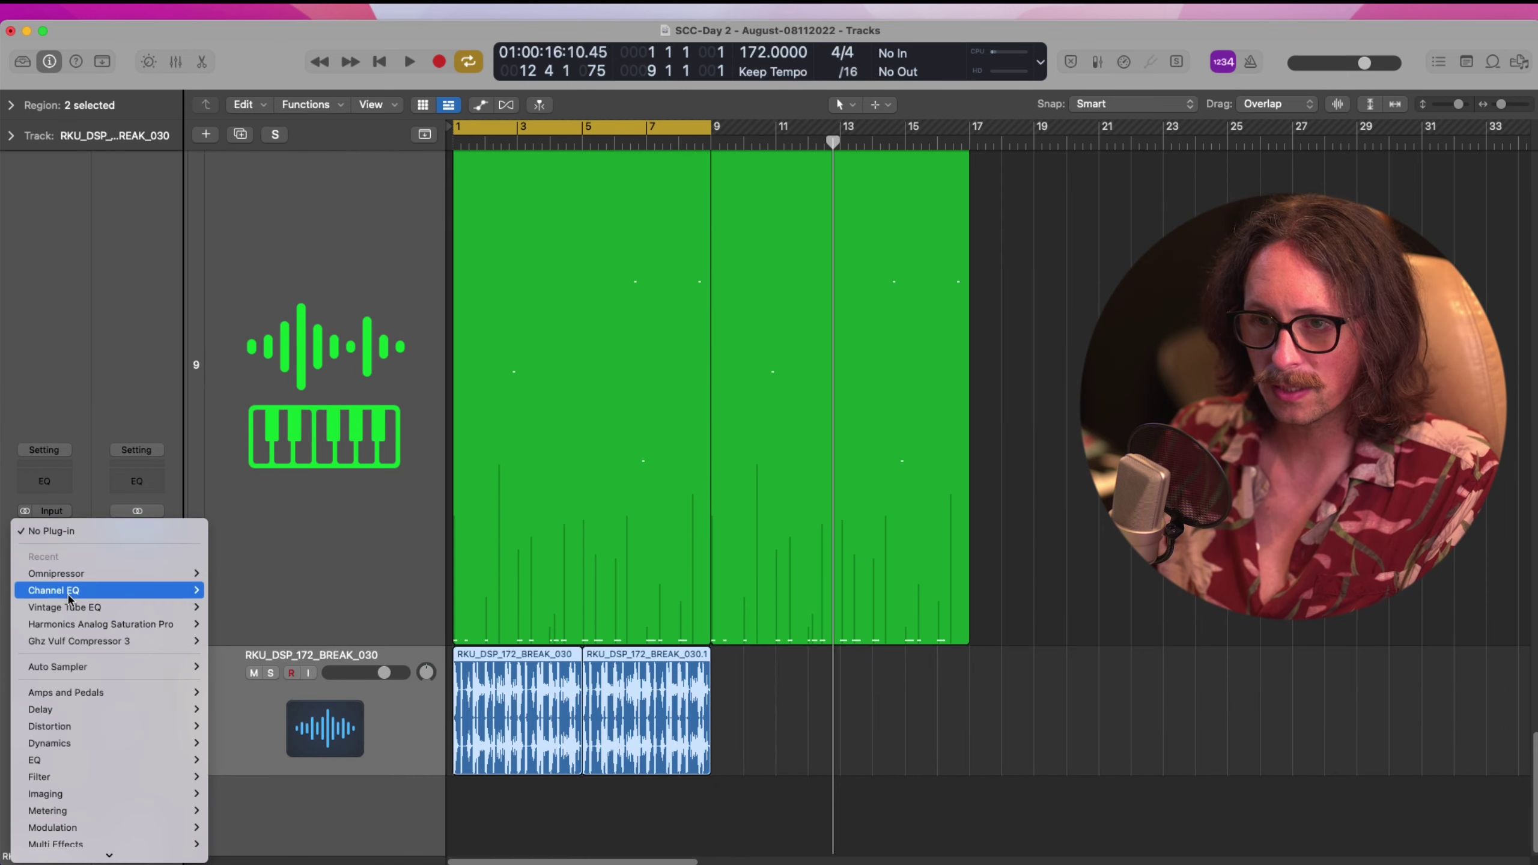
mouse_move(100, 856)
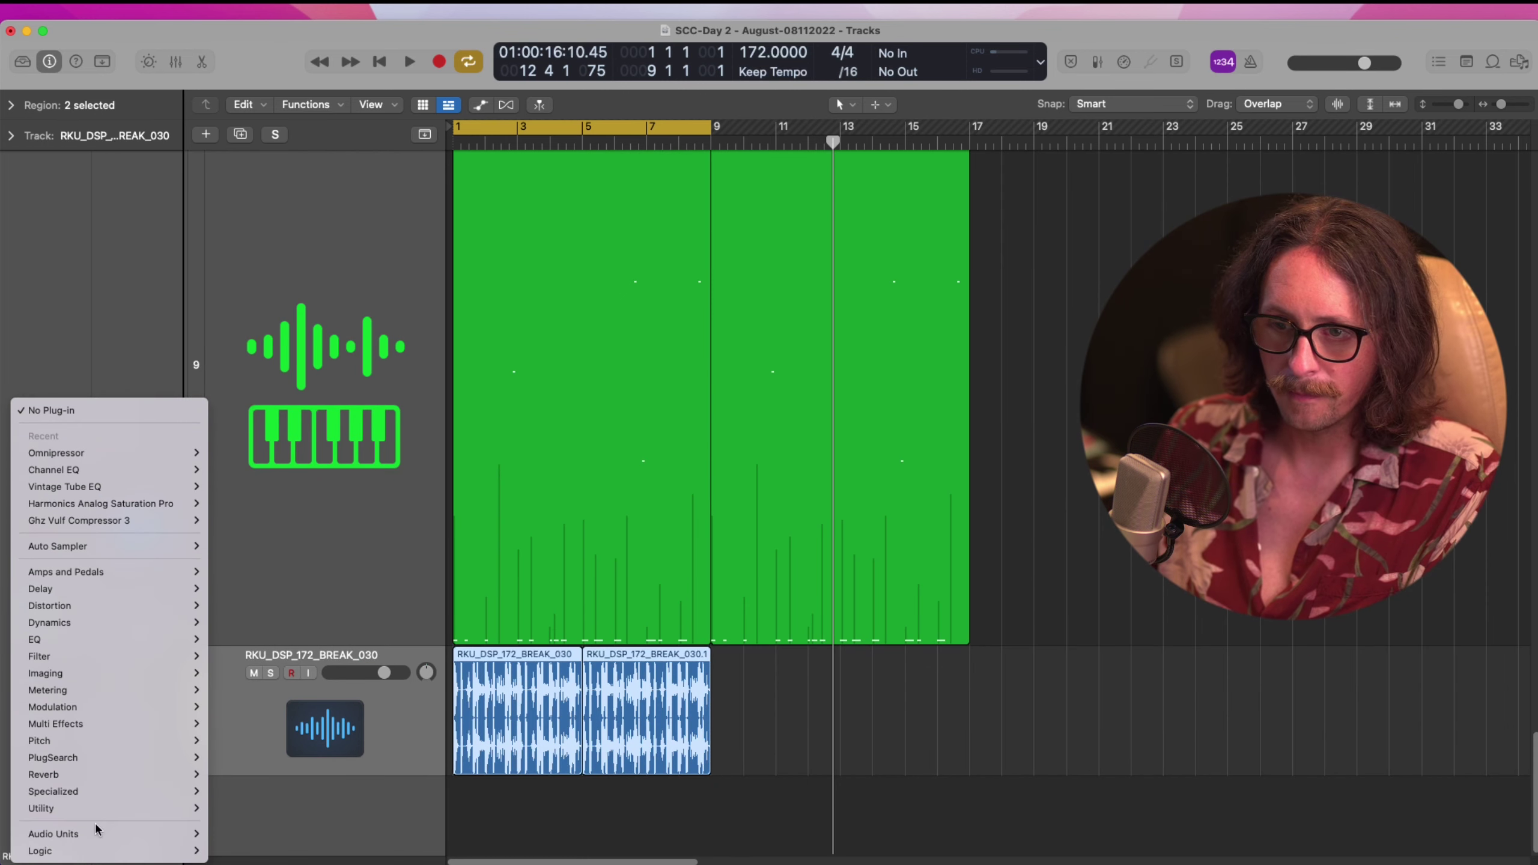
mouse_move(254, 359)
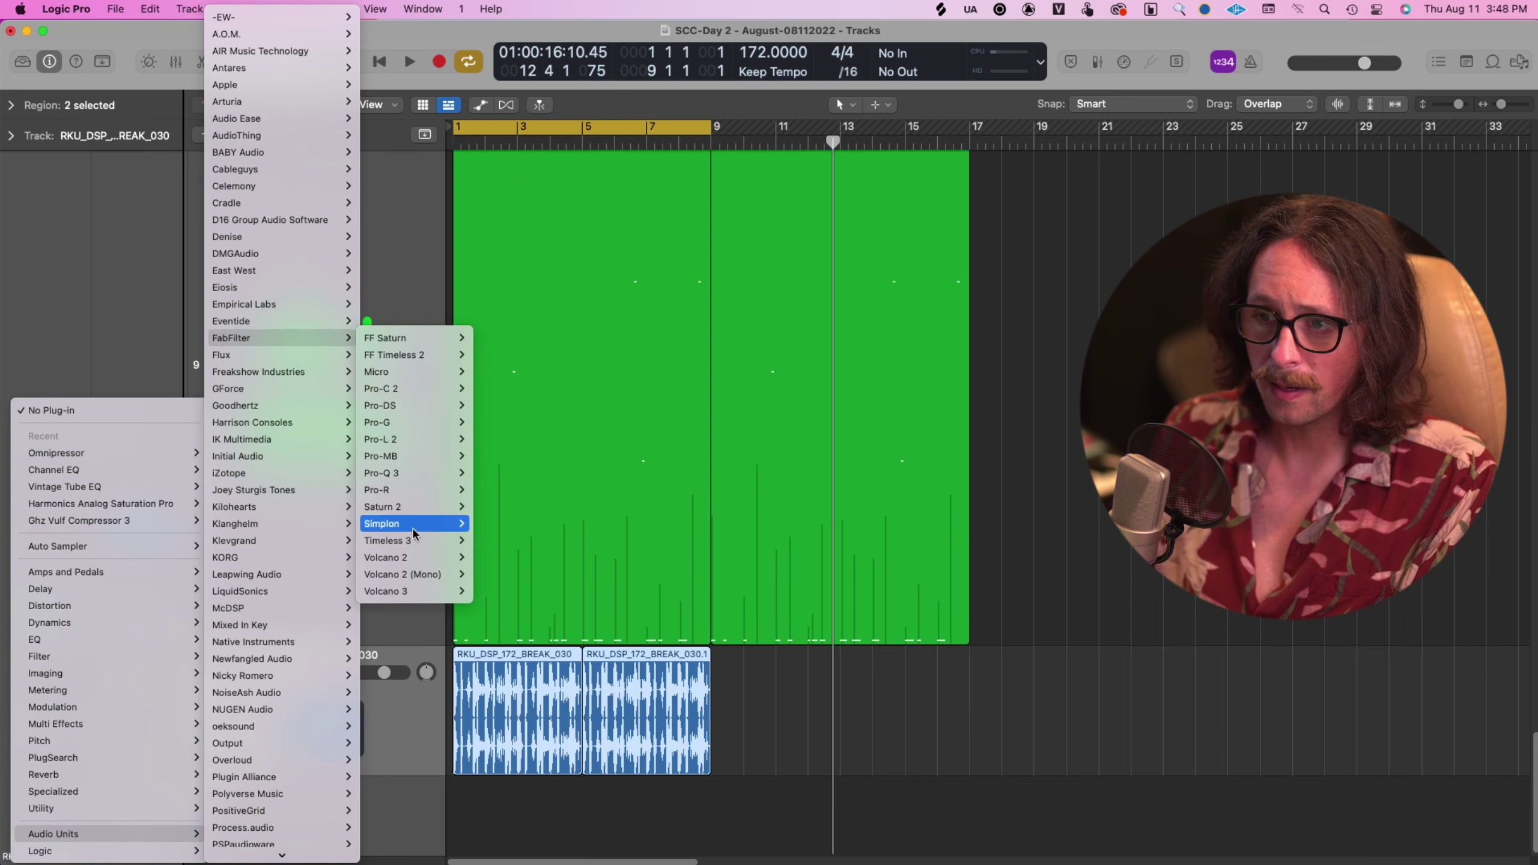
click(417, 473)
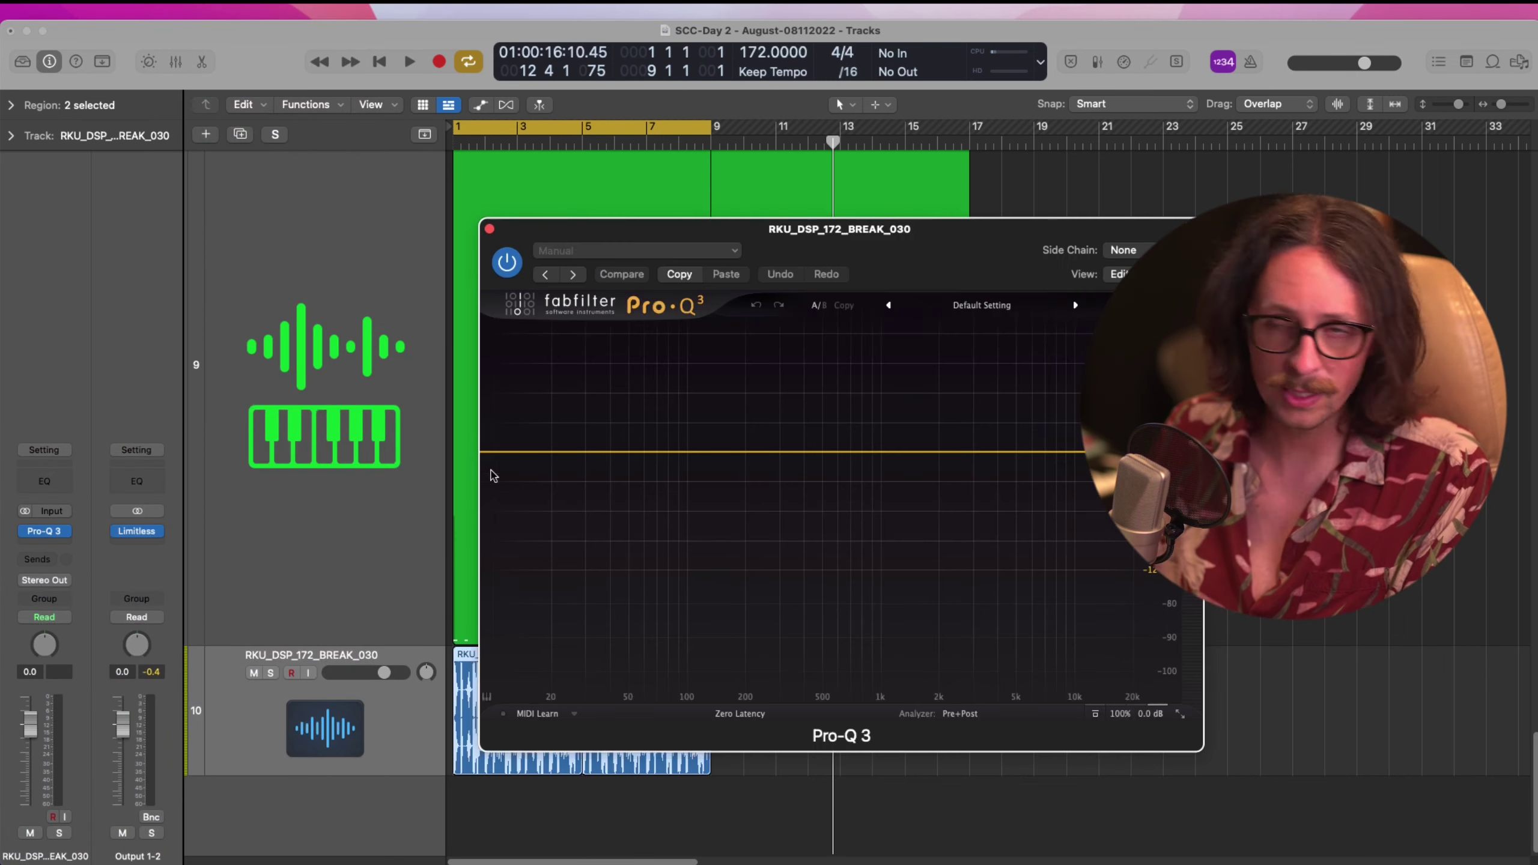
Add a steep 30 dB/oct low-cut band and turn the break track down to -10.6 dB
click(543, 451)
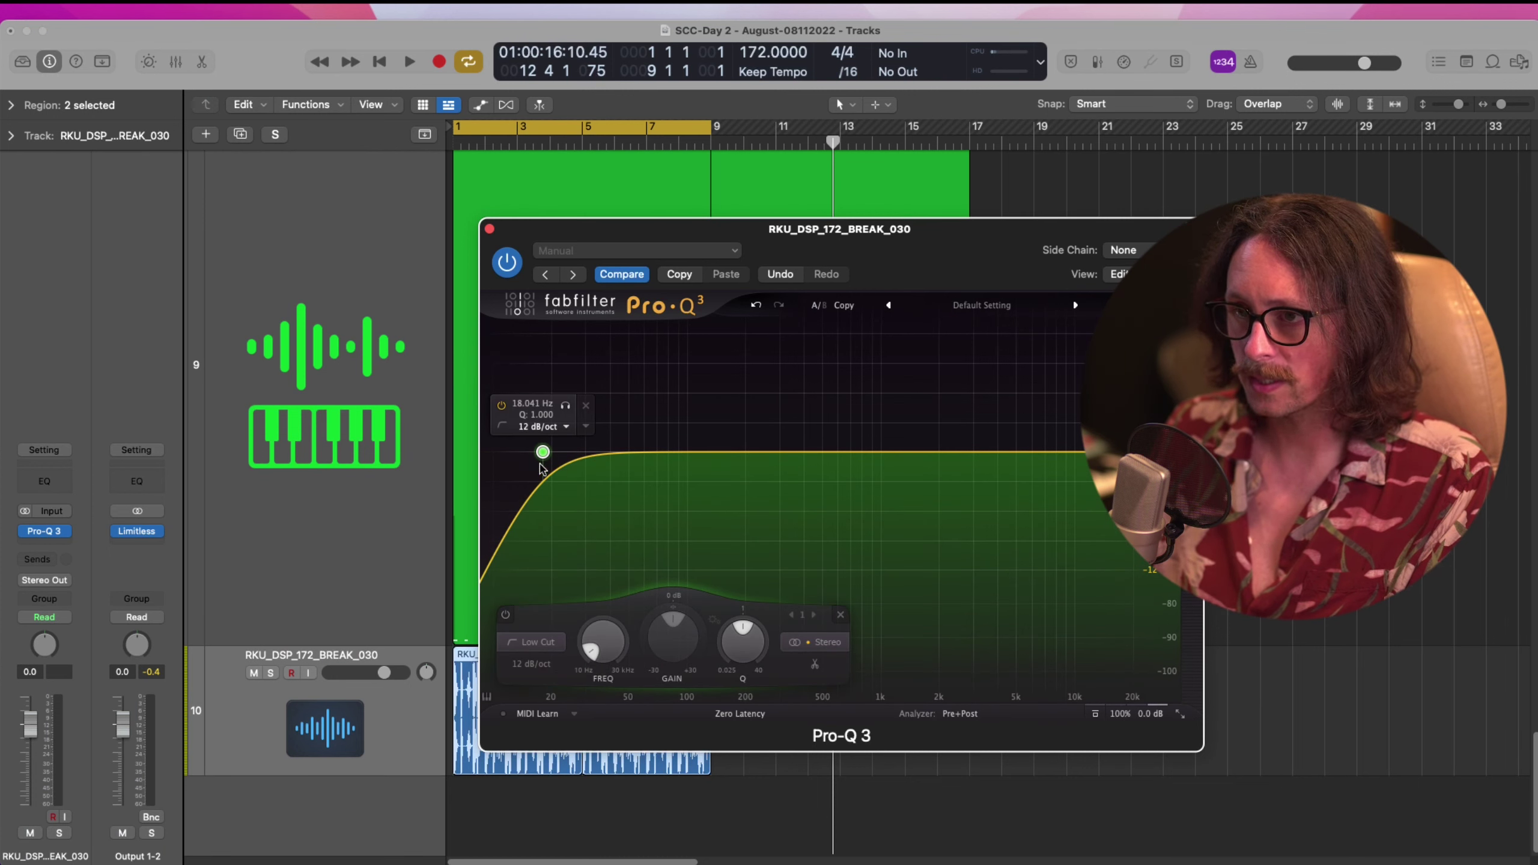
scroll(543, 451, up, 3)
drag(542, 451, 890, 455)
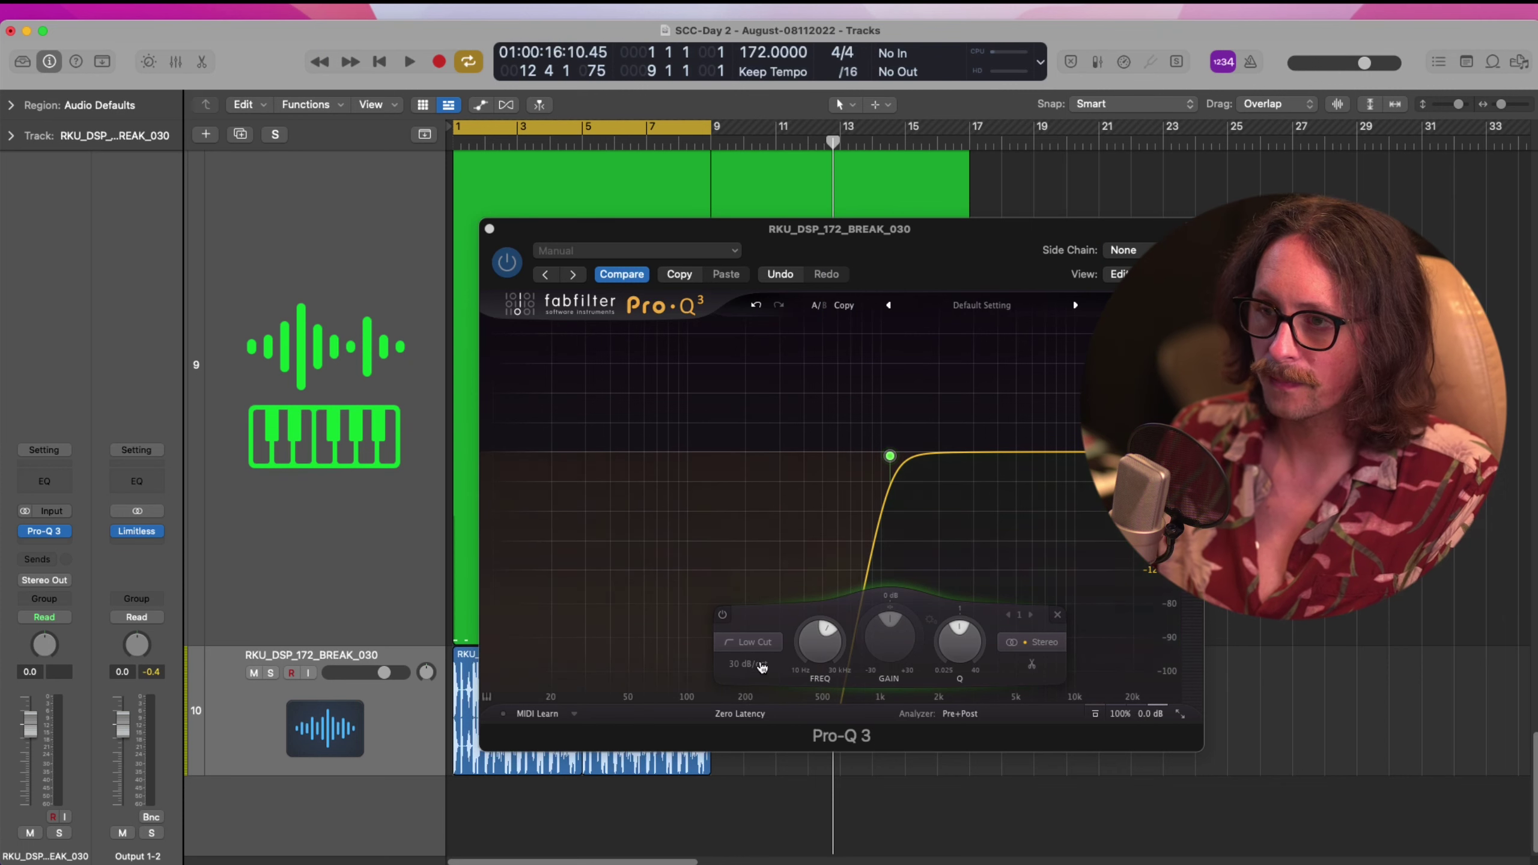
click(761, 666)
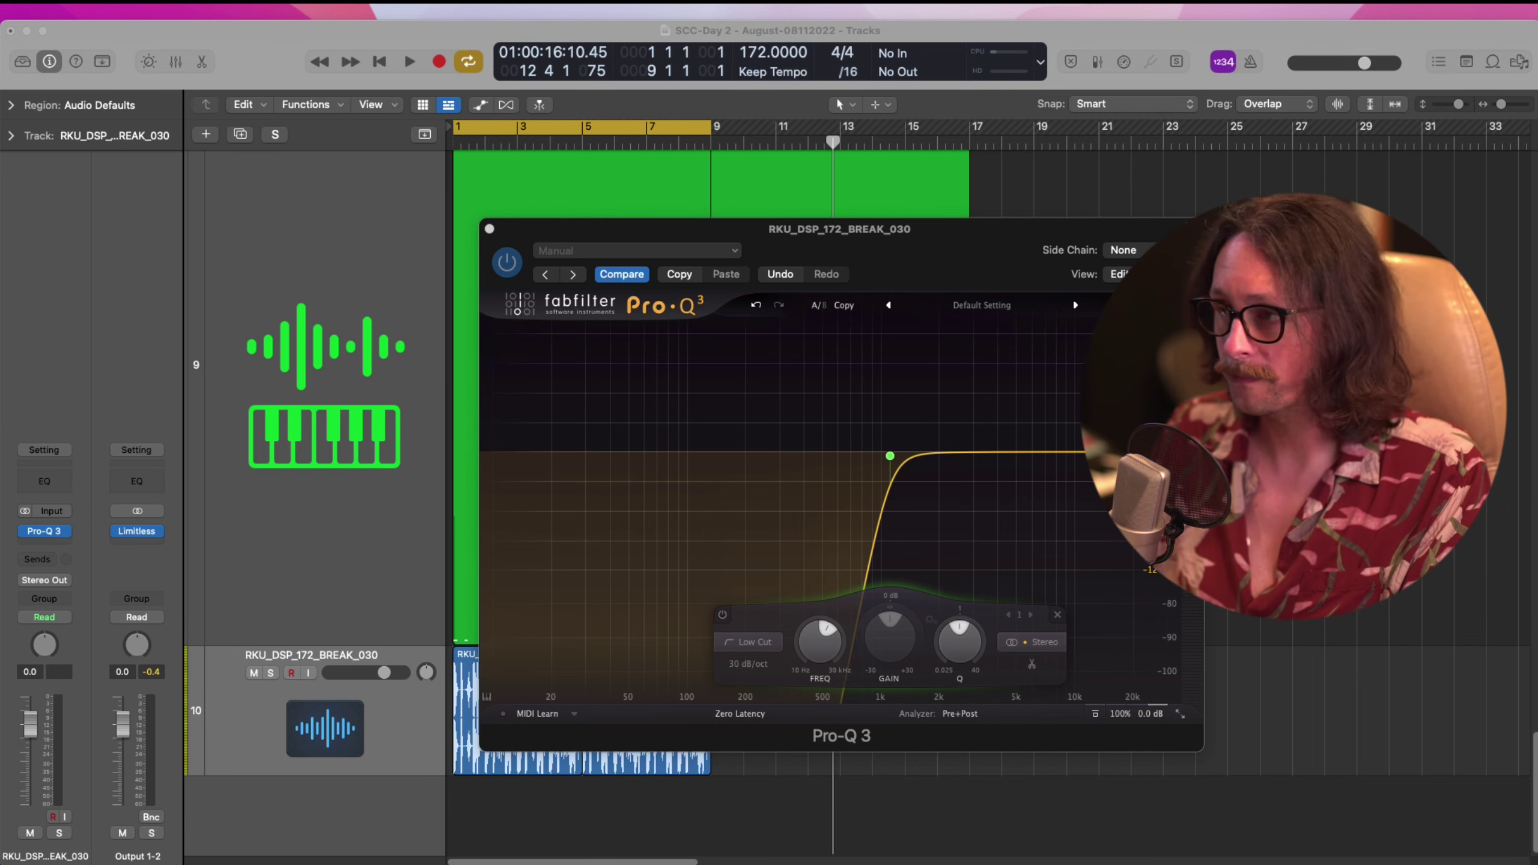
key(space)
drag(365, 674, 316, 689)
drag(890, 456, 800, 449)
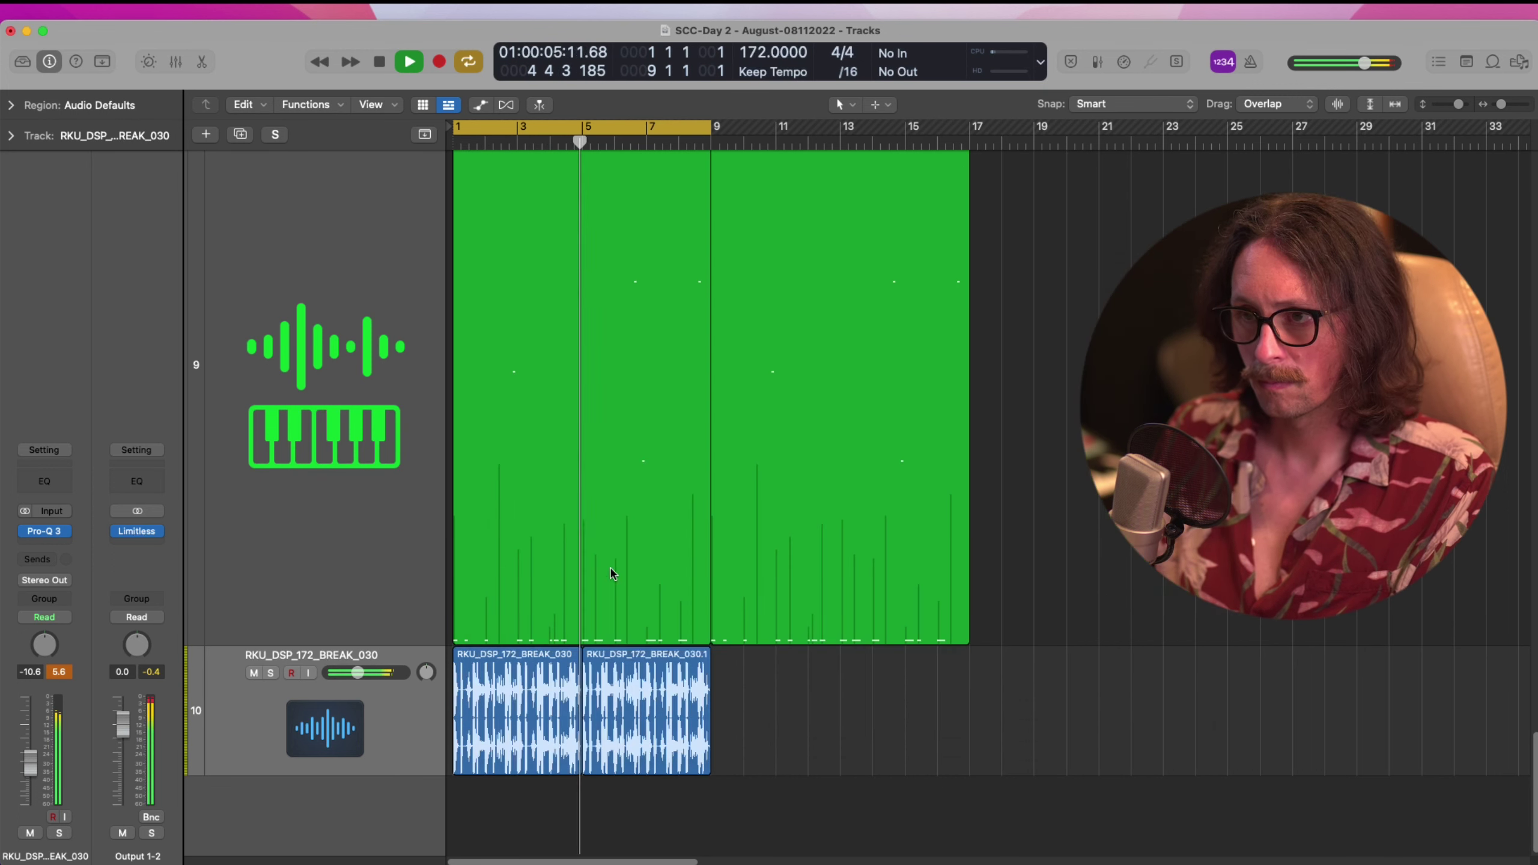
Stop playback and zoom in so track 10's two break regions fill the window
drag(751, 742, 560, 703)
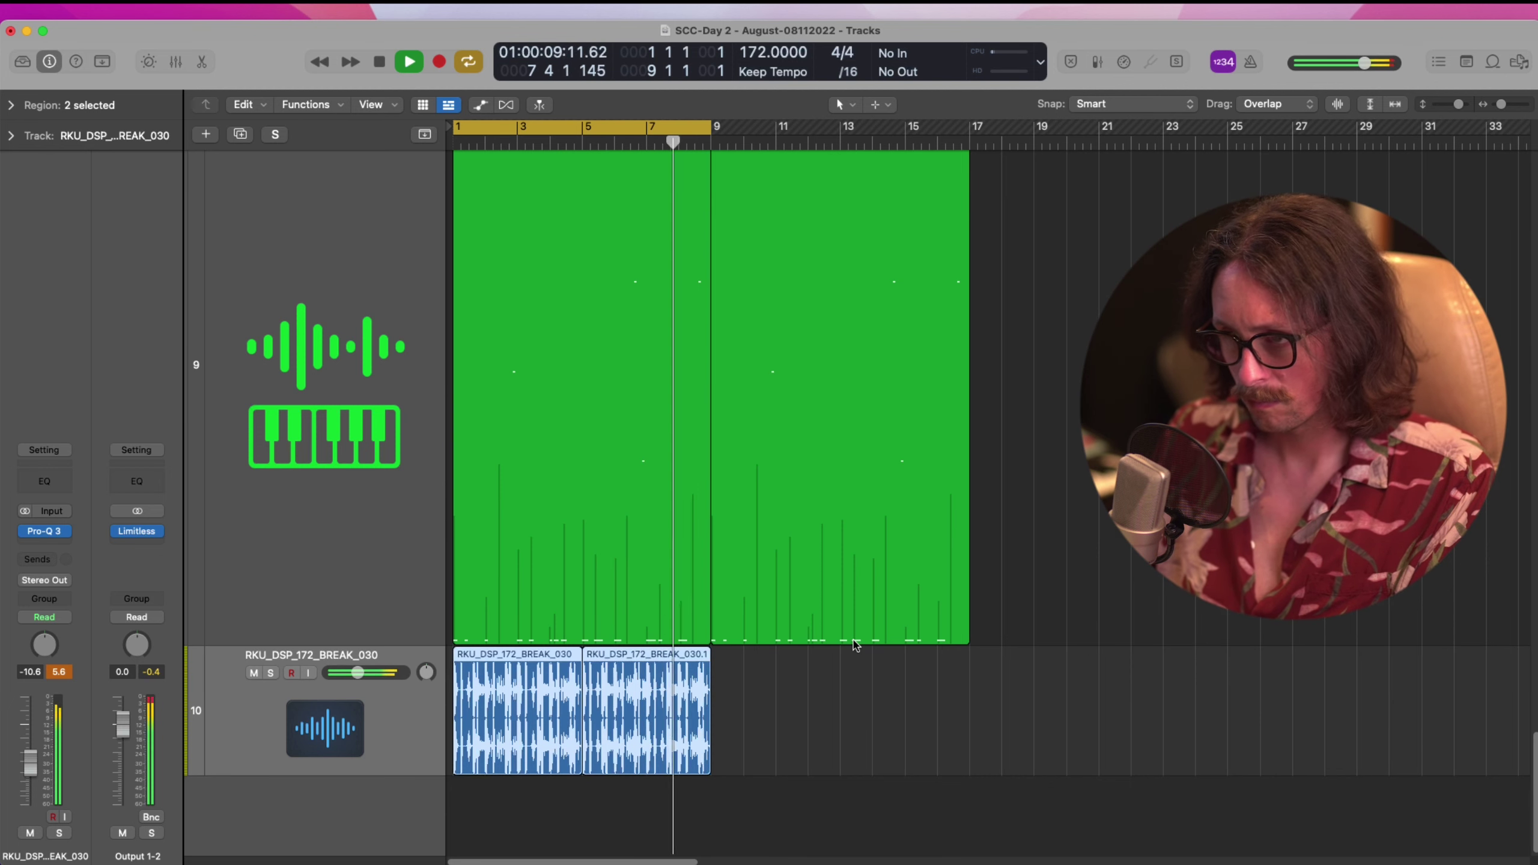
key(space)
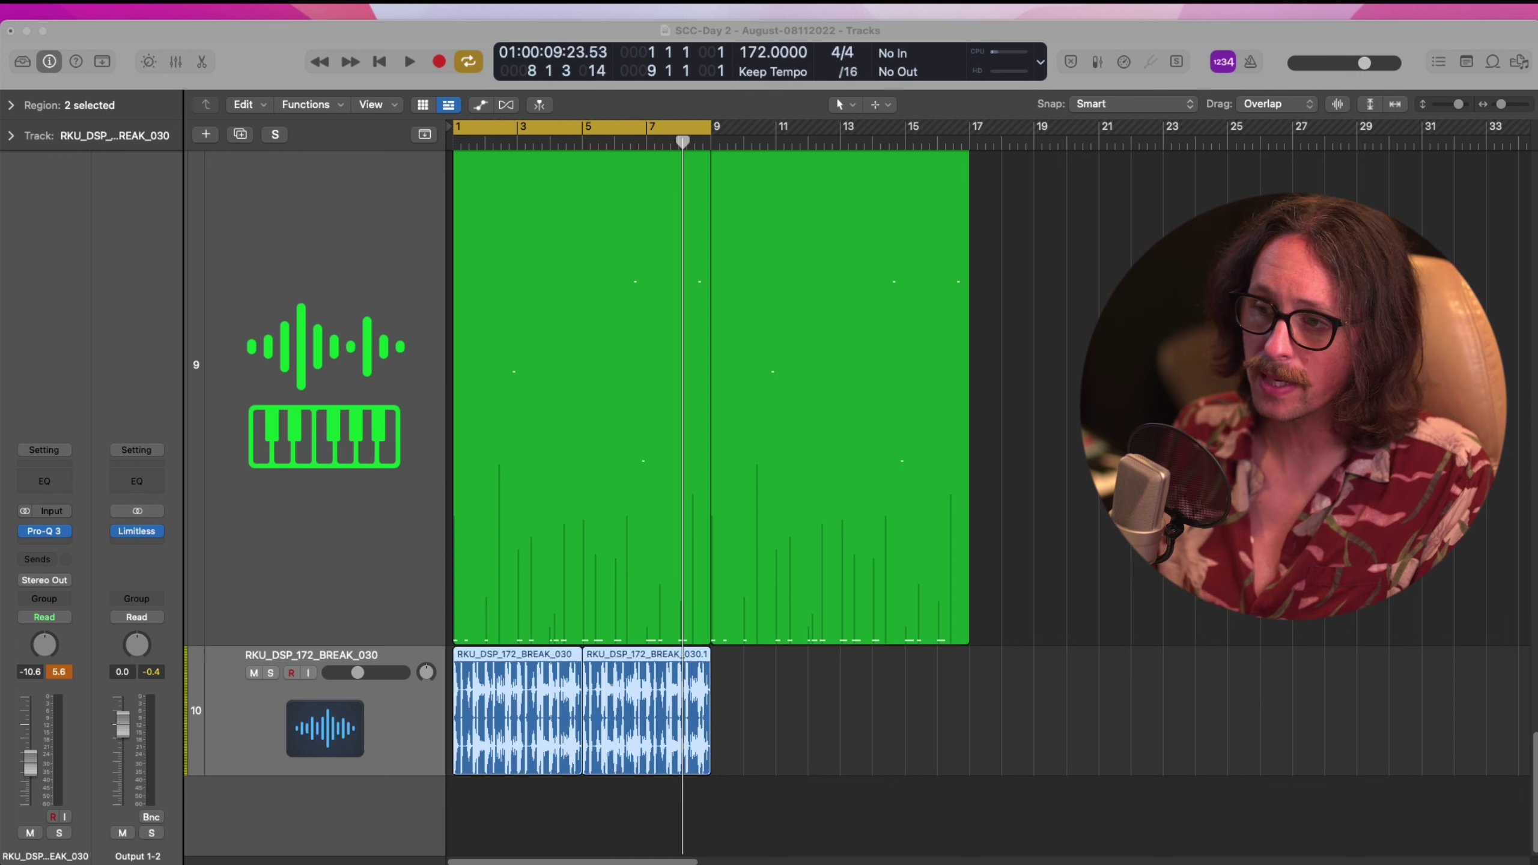
click(870, 787)
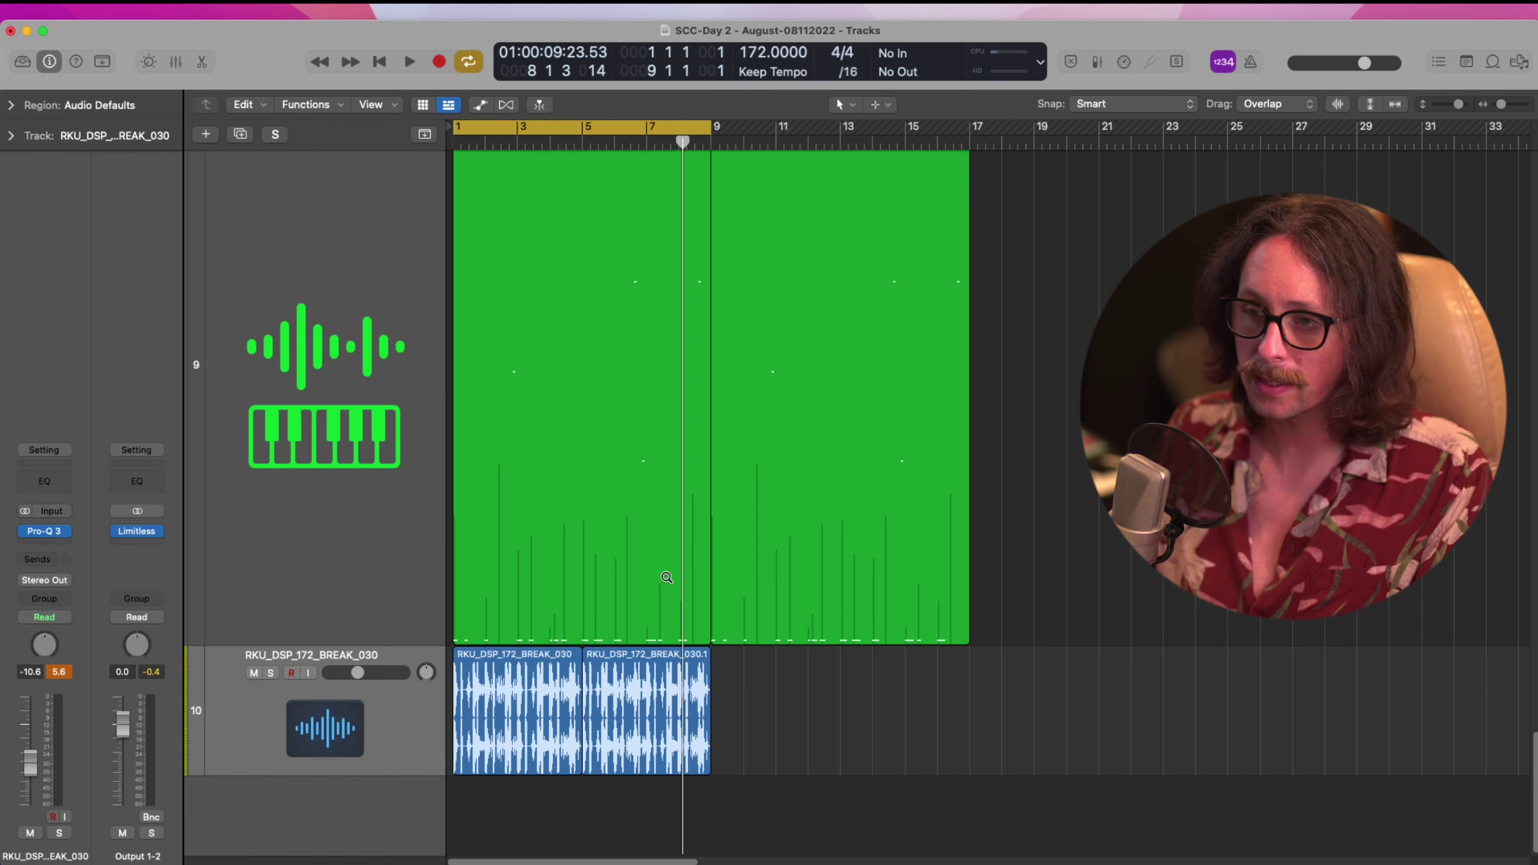
drag(667, 578, 451, 797)
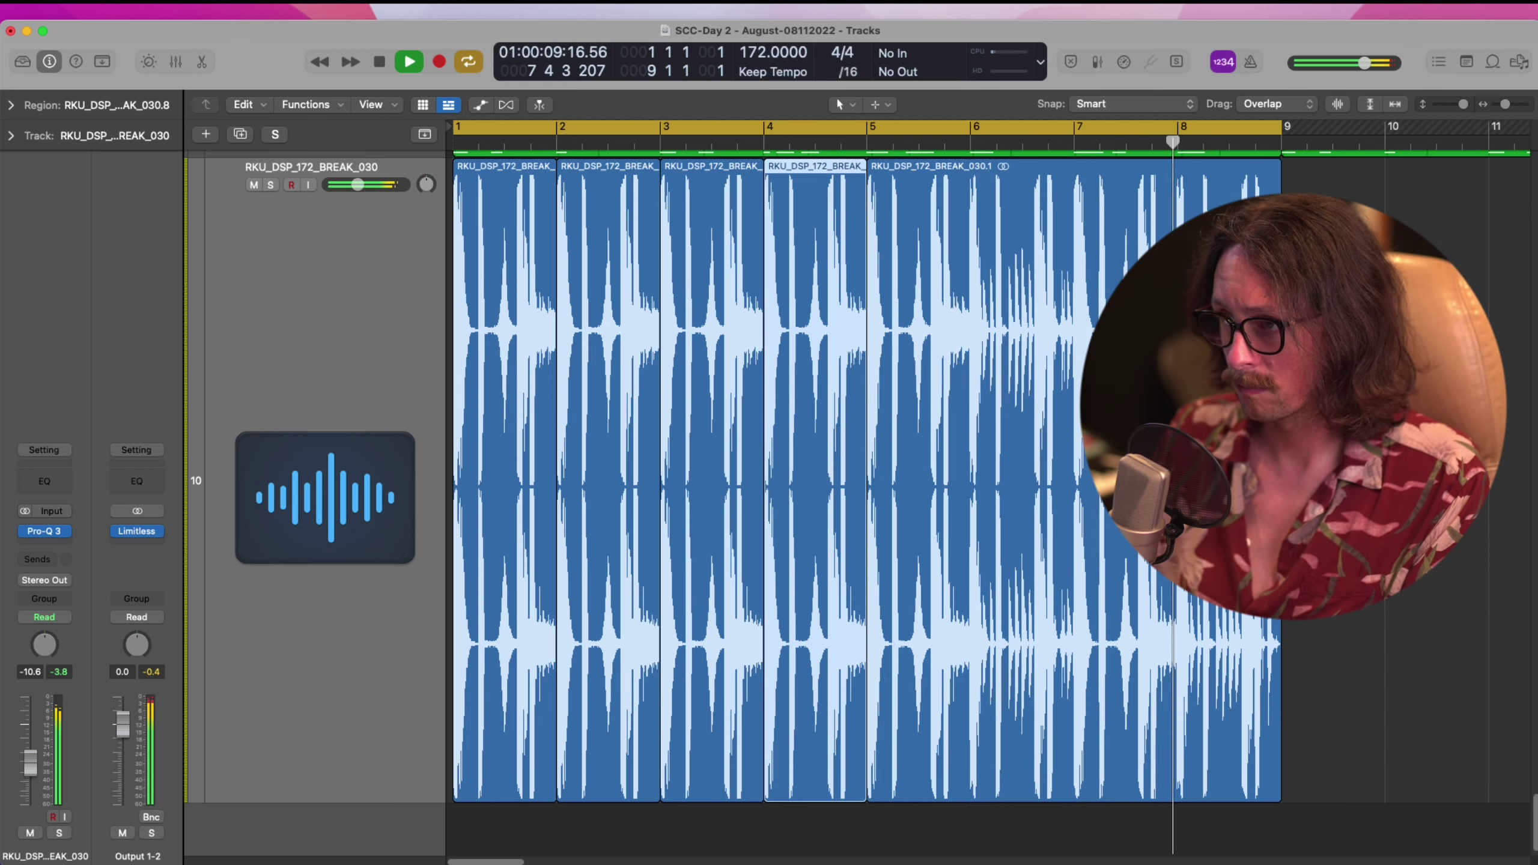
Stop playback and split the break into more slices, including at bar 2 beat 3 and bars 3–4
key(space)
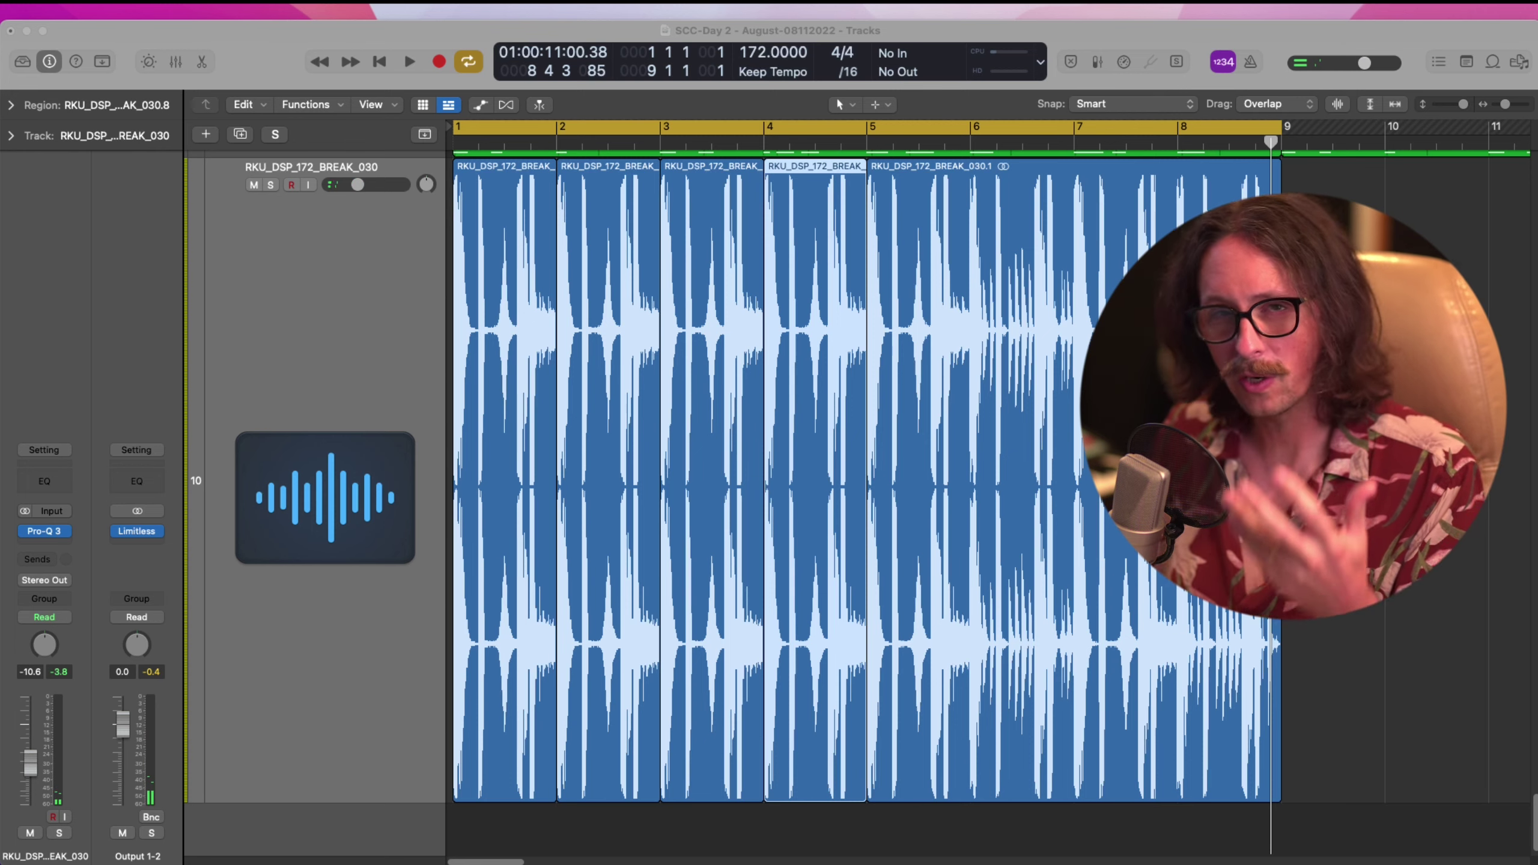
click(829, 447)
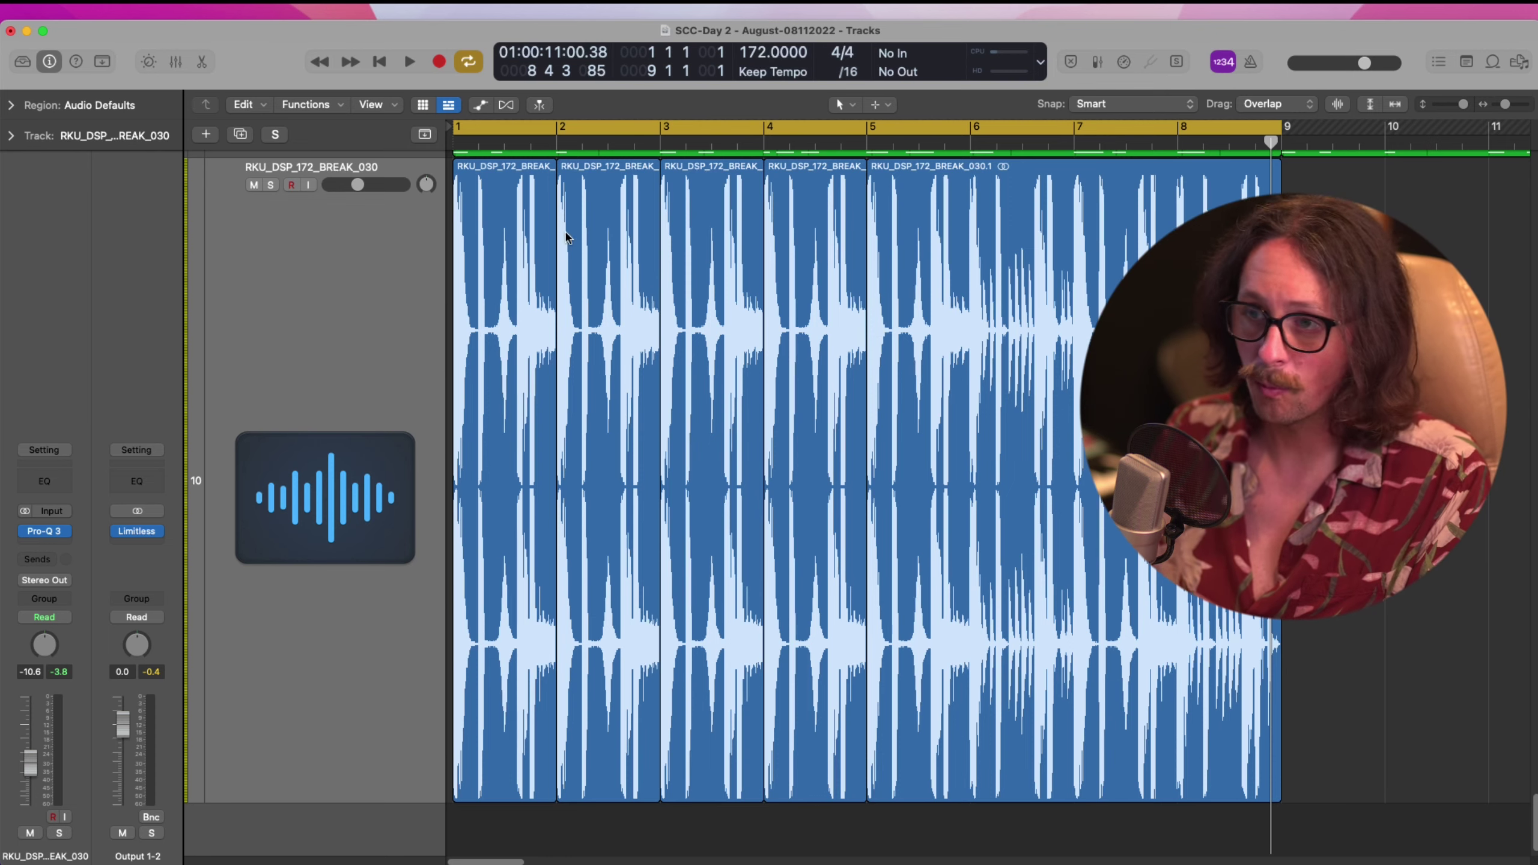
super+double_click(506, 200)
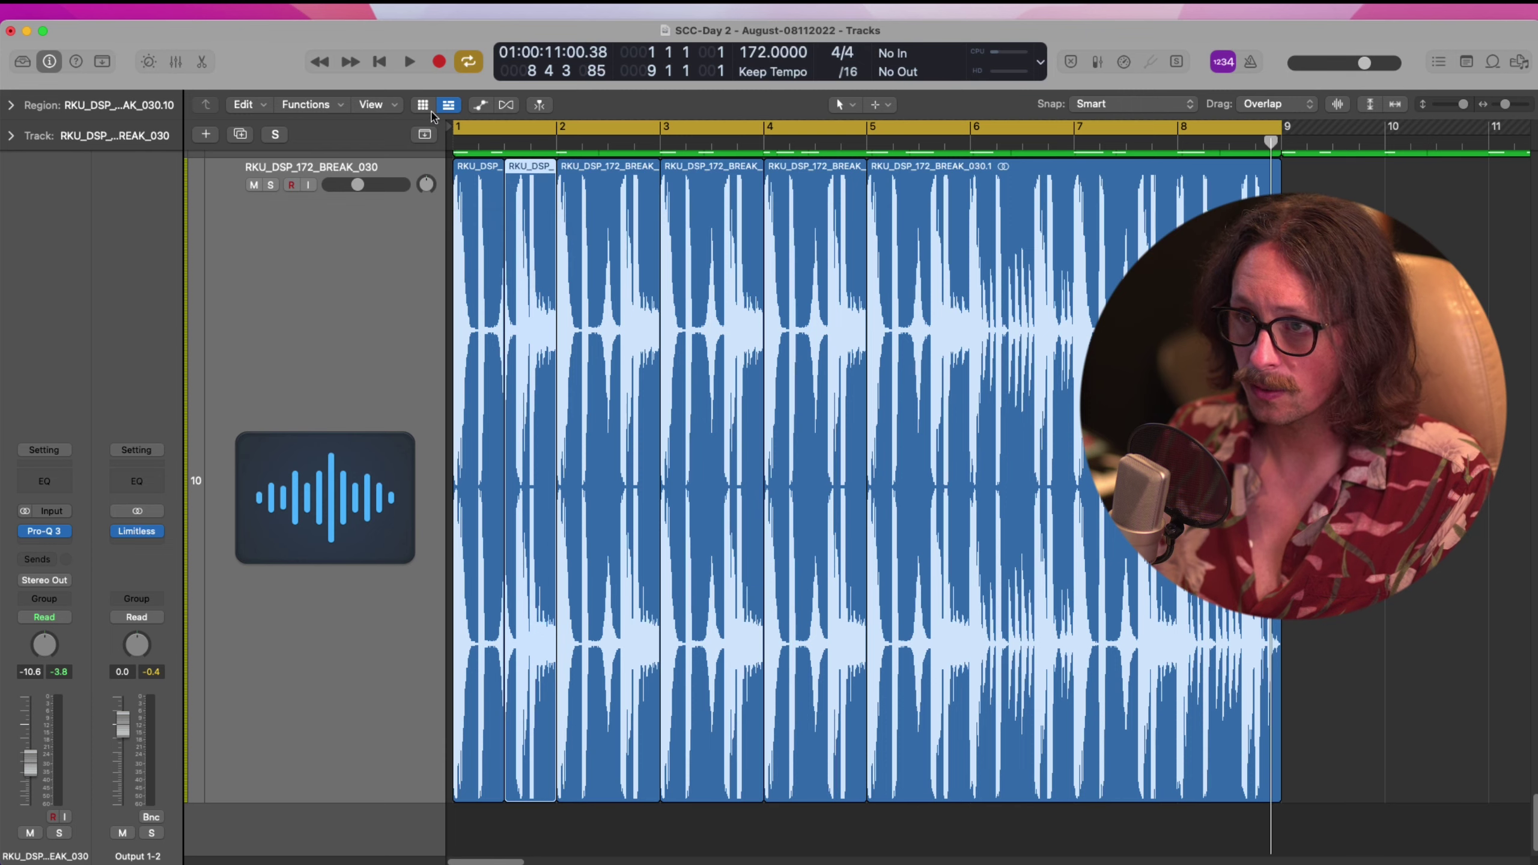
super+double_click(608, 195)
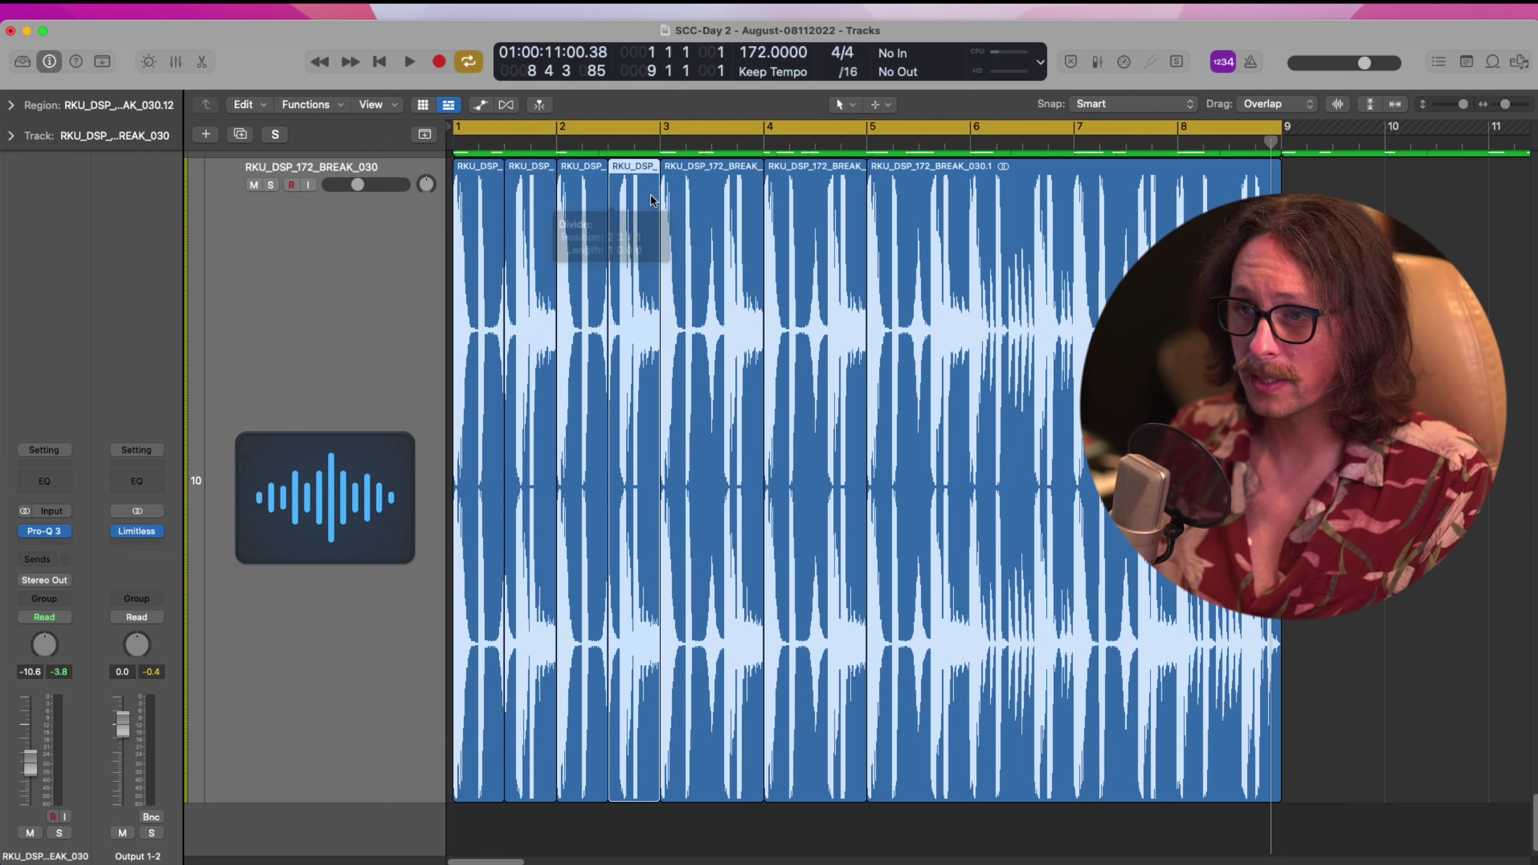
super+double_click(711, 197)
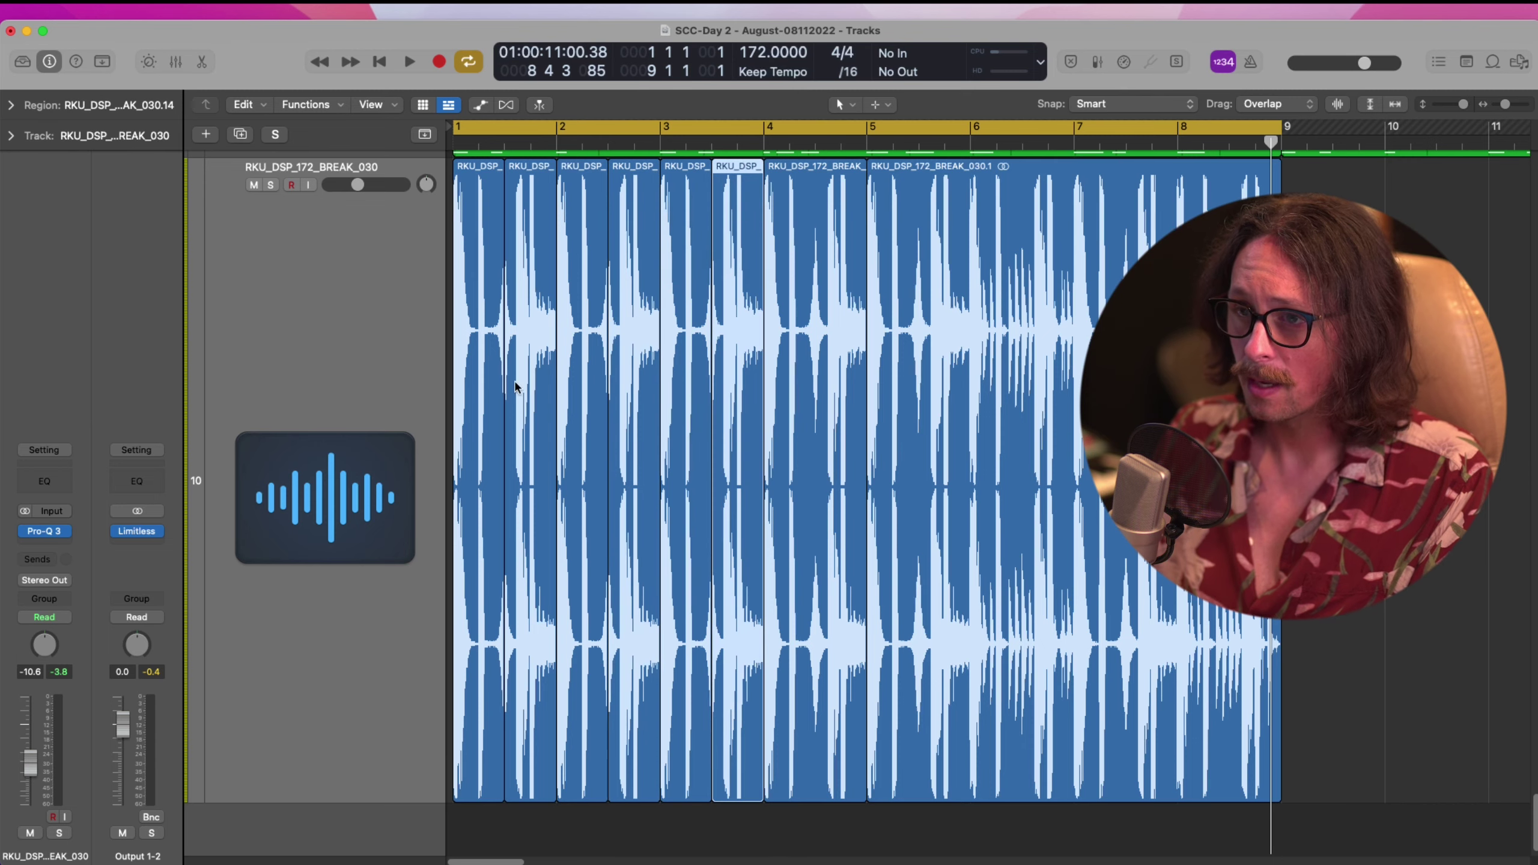
Delete the slice between bar 1.3 and 2, then repeat the preceding slice into that gap
click(539, 403)
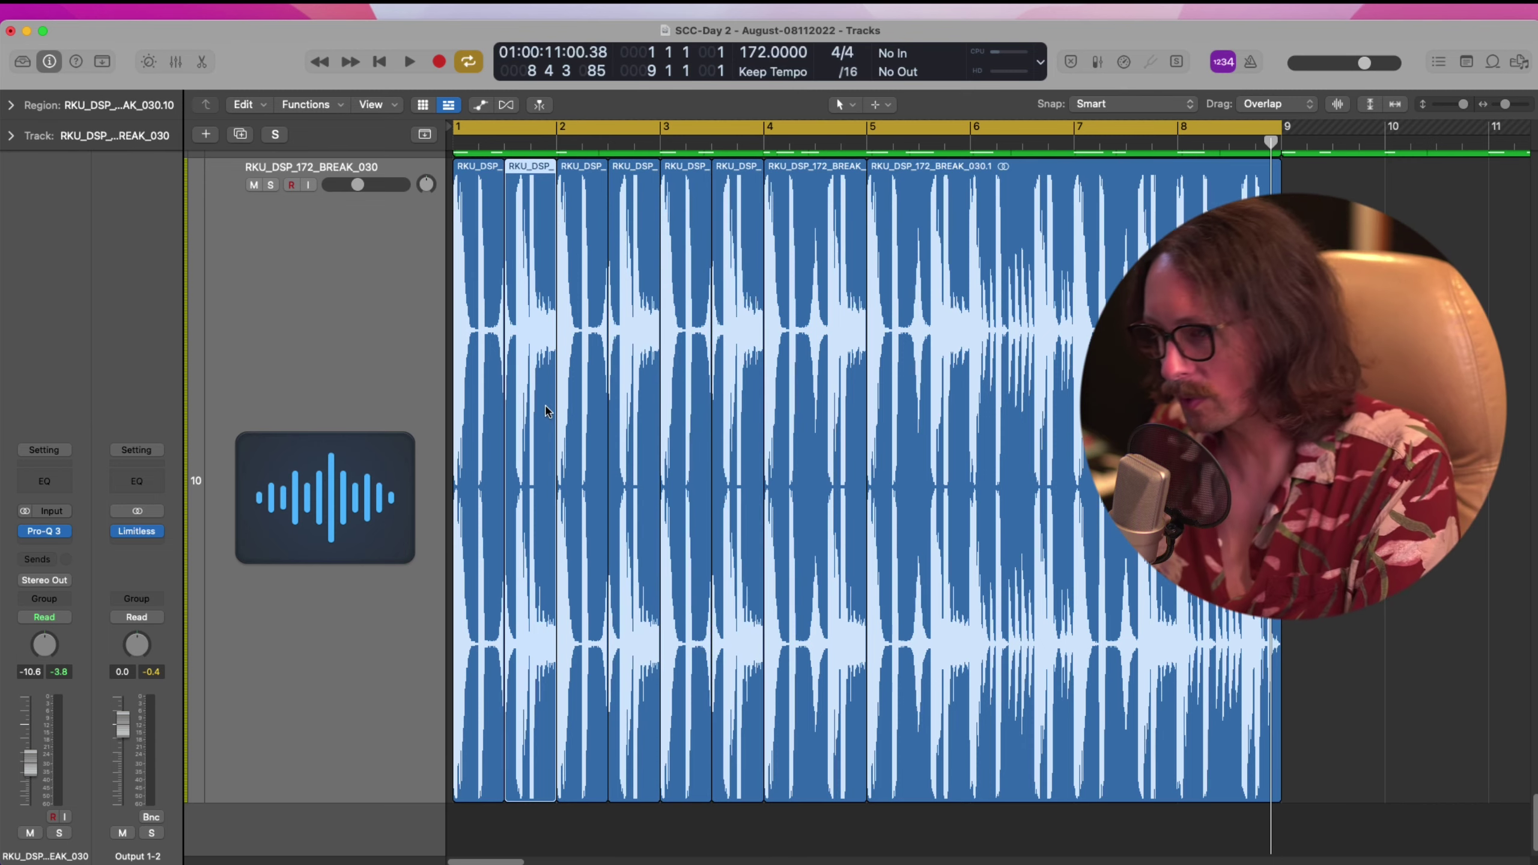
key(Delete)
click(493, 392)
key(super+r)
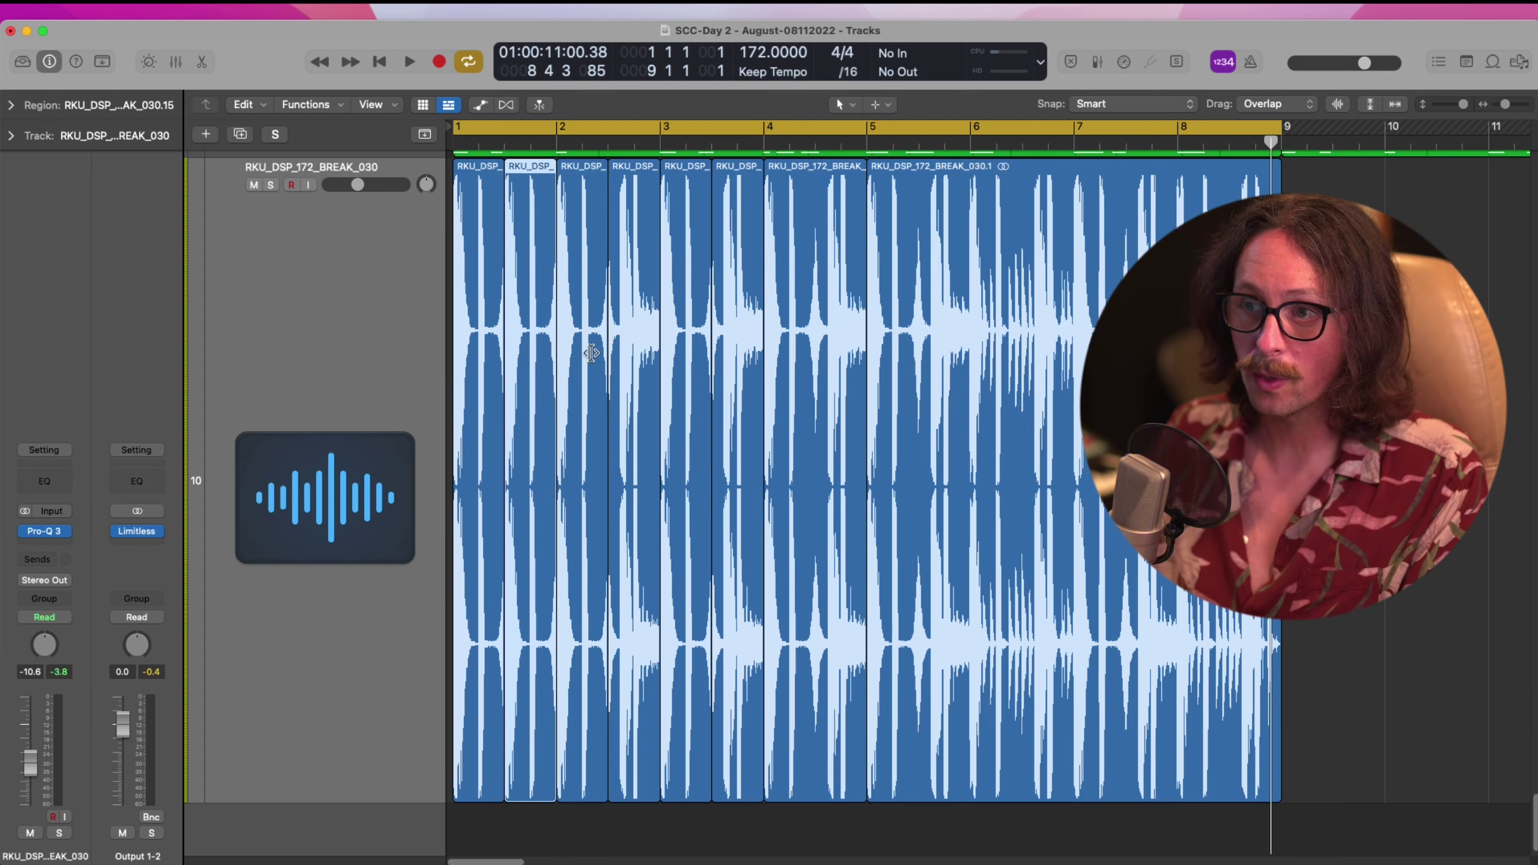
Shorten a break slice, zoom out to about ten bars, stop playback and deselect the regions
key(super+Tab)
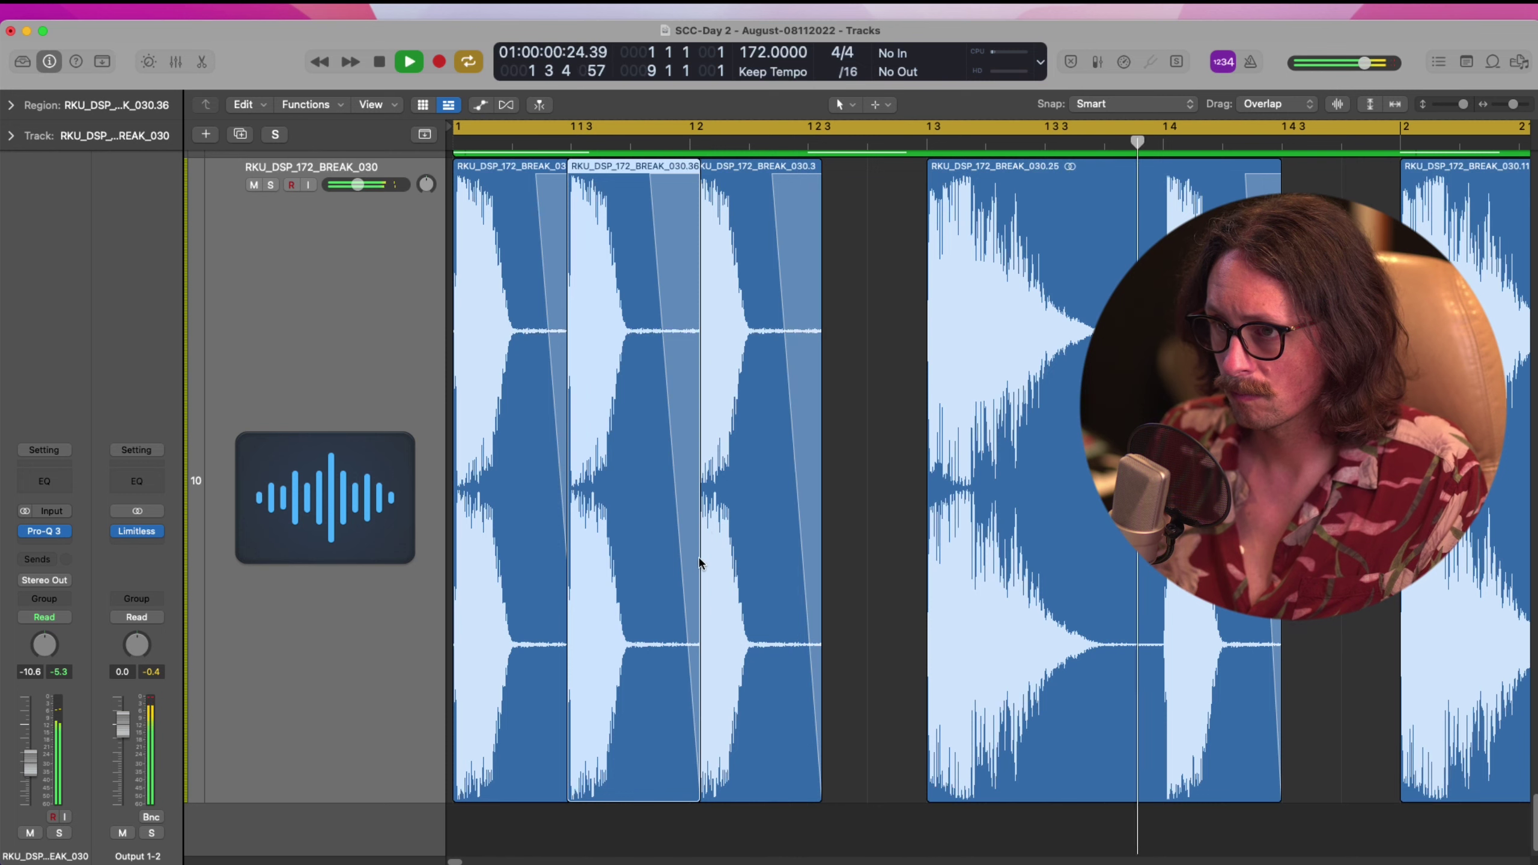
mouse_move(696, 574)
mouse_down()
mouse_move(676, 575)
mouse_move(689, 569)
mouse_up()
key(z)
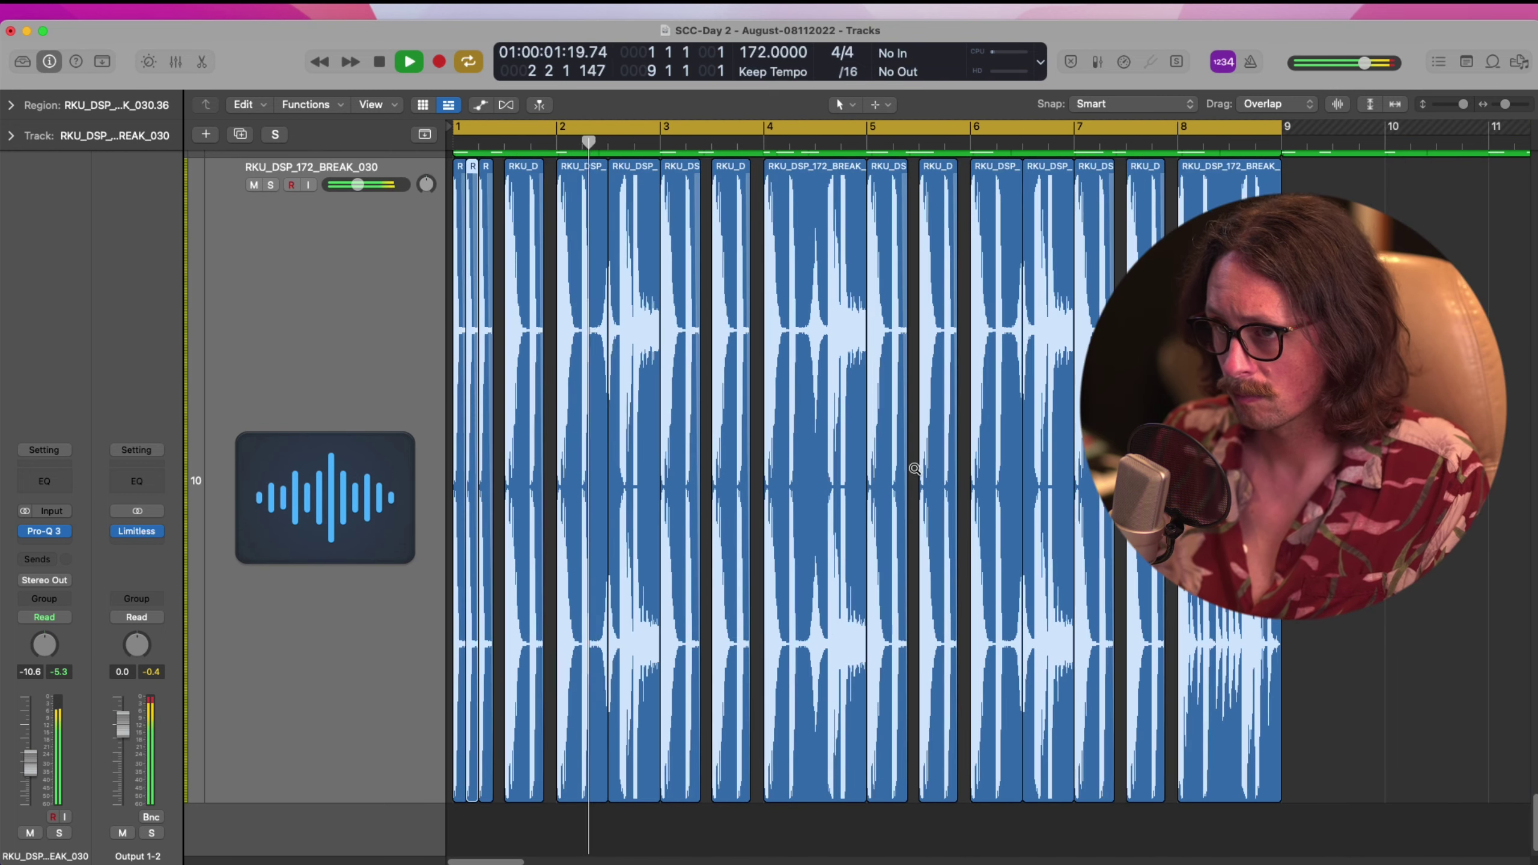
click(661, 386)
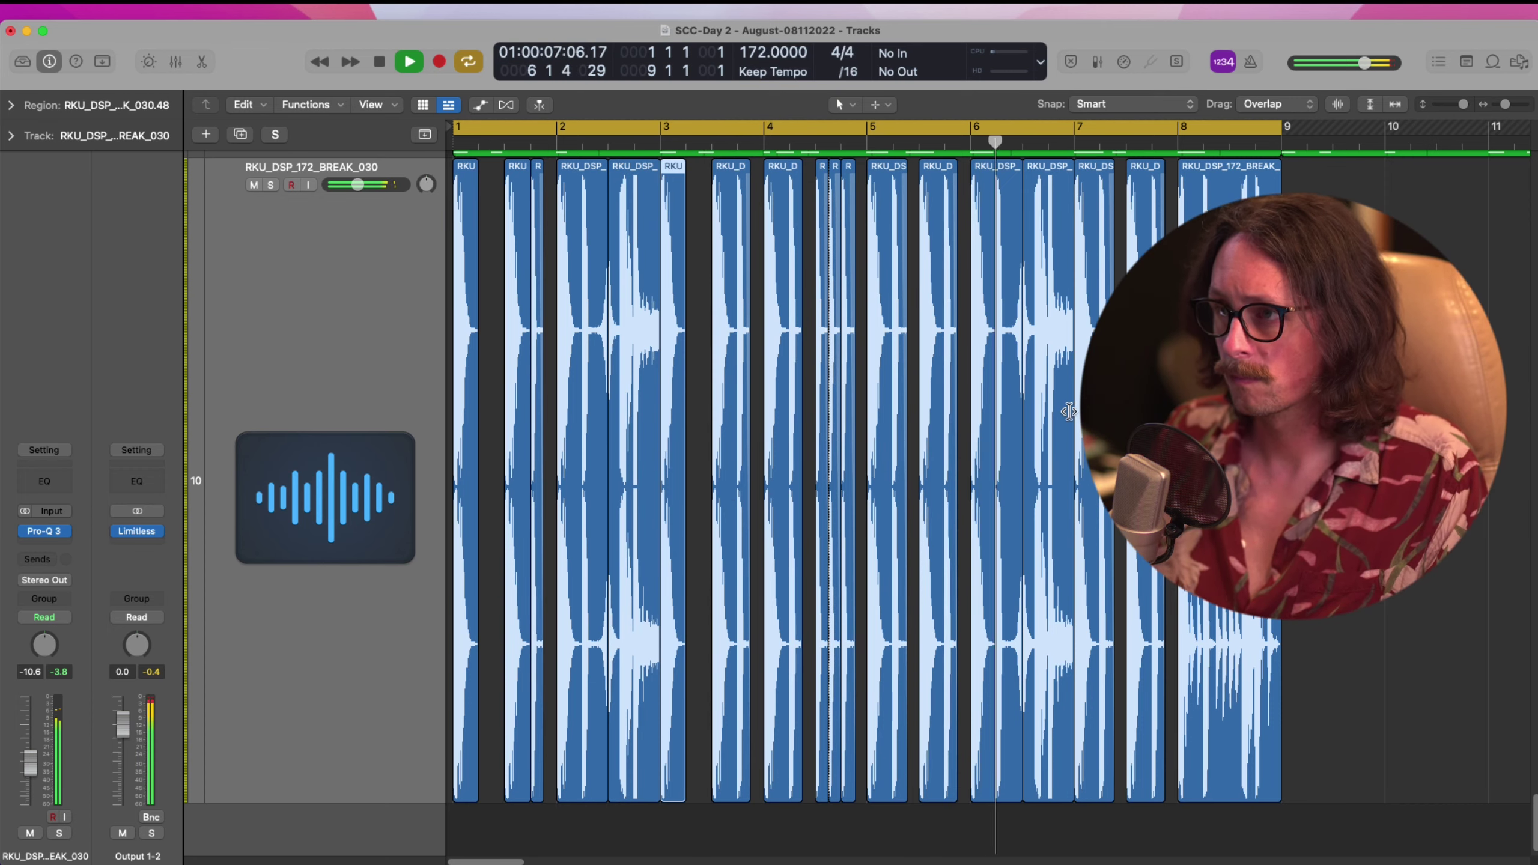
key(space)
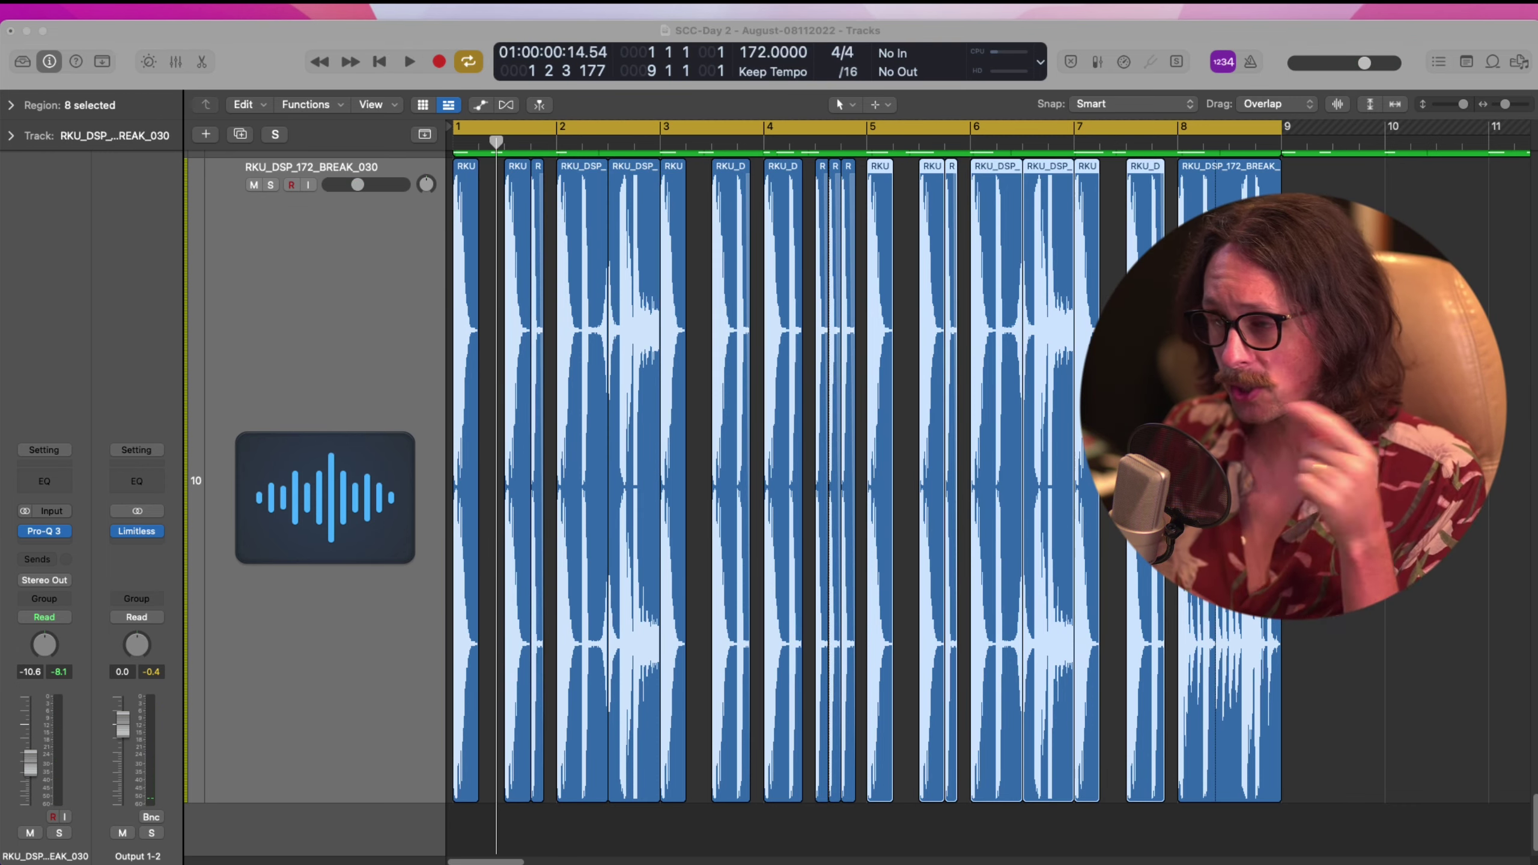
click(1387, 418)
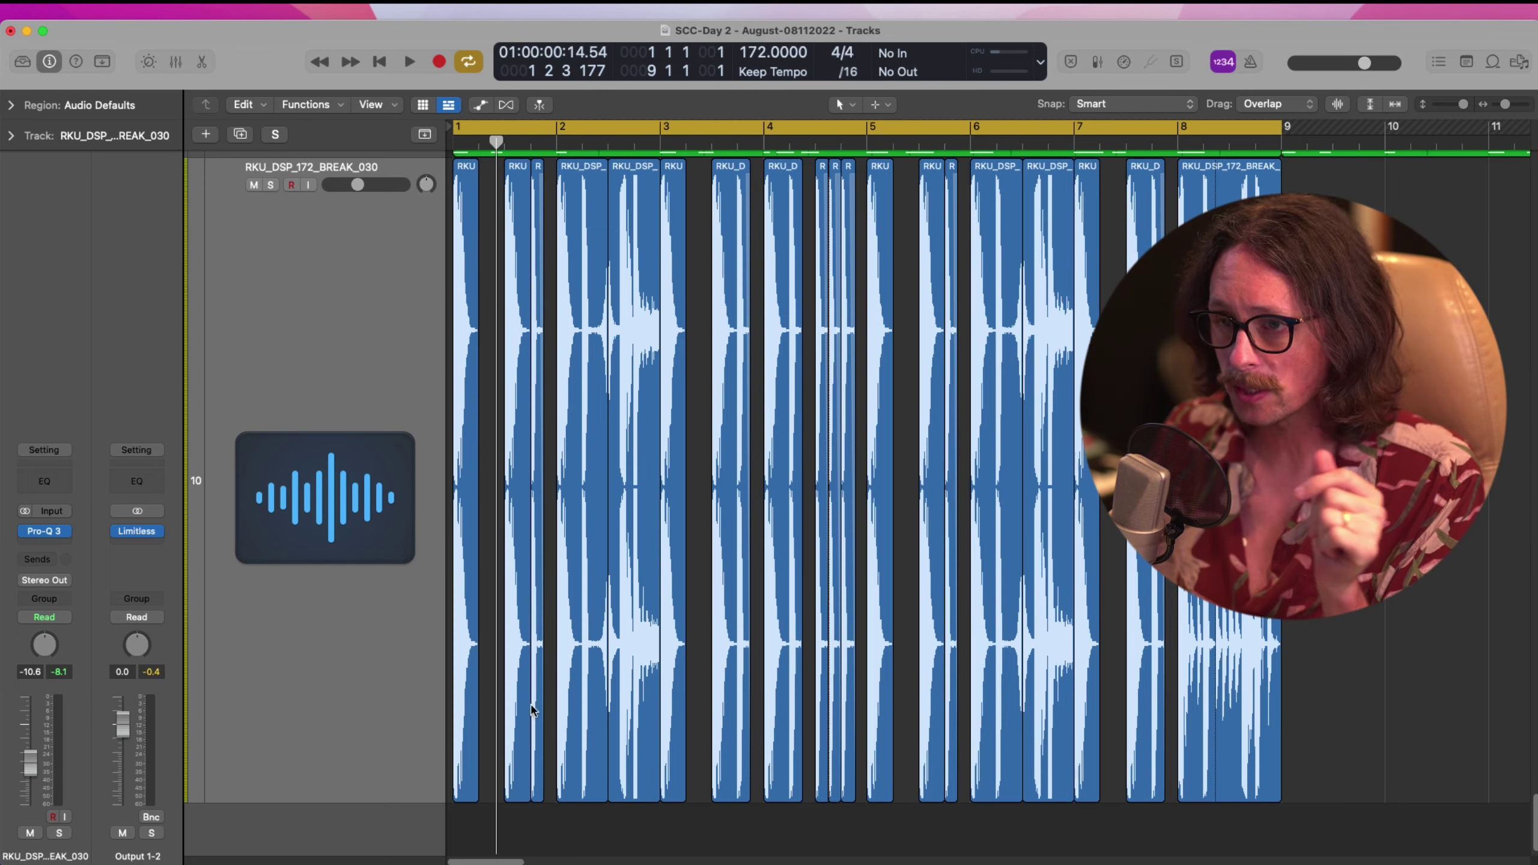
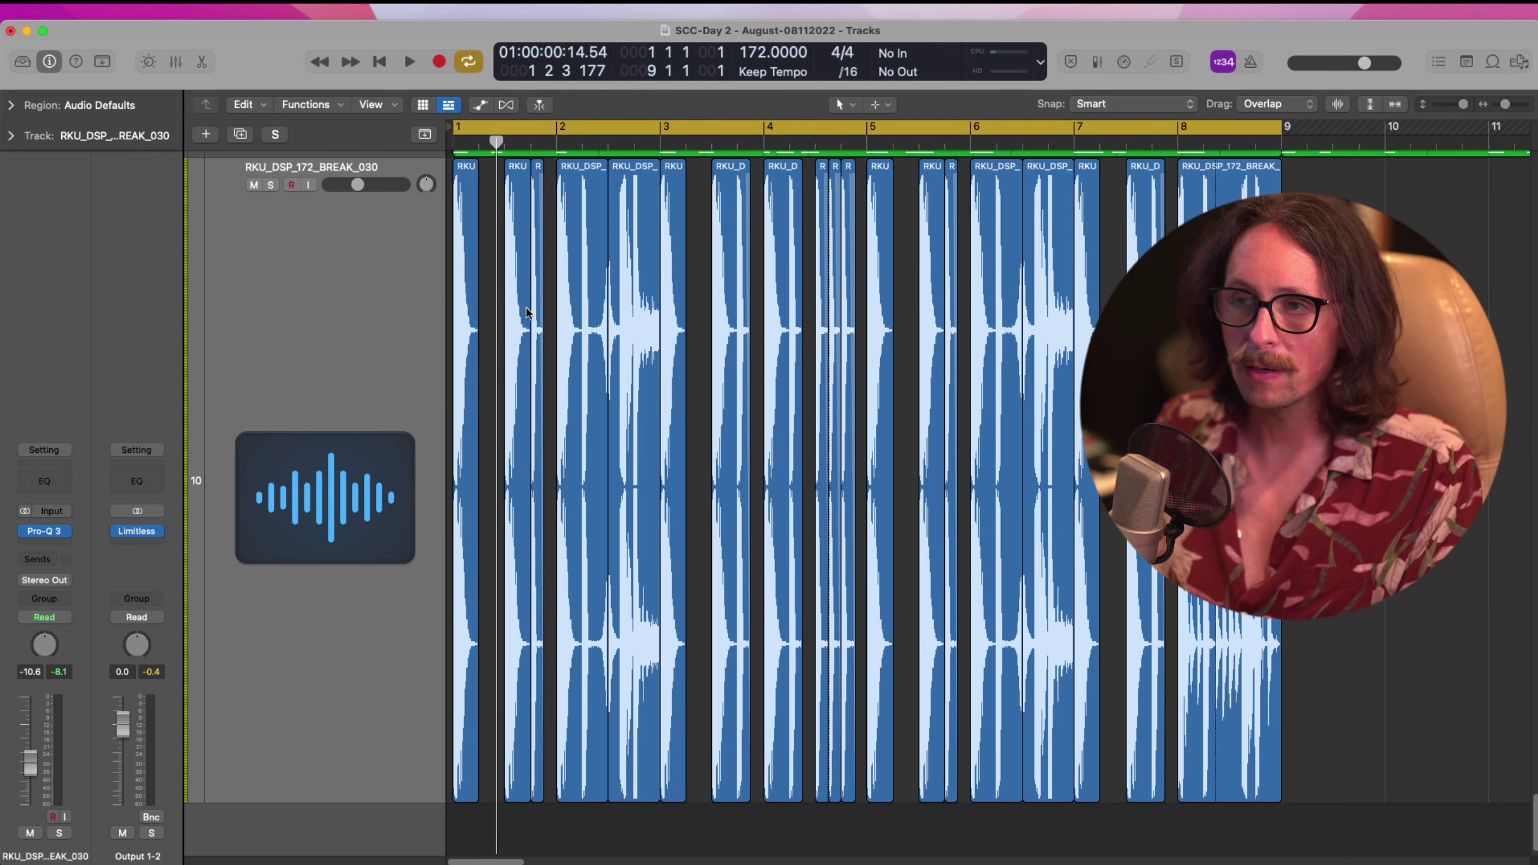
Audition the zoomed-in break slices and give region .47 Transpose +2 with Flex & Follow on
drag(577, 272, 447, 496)
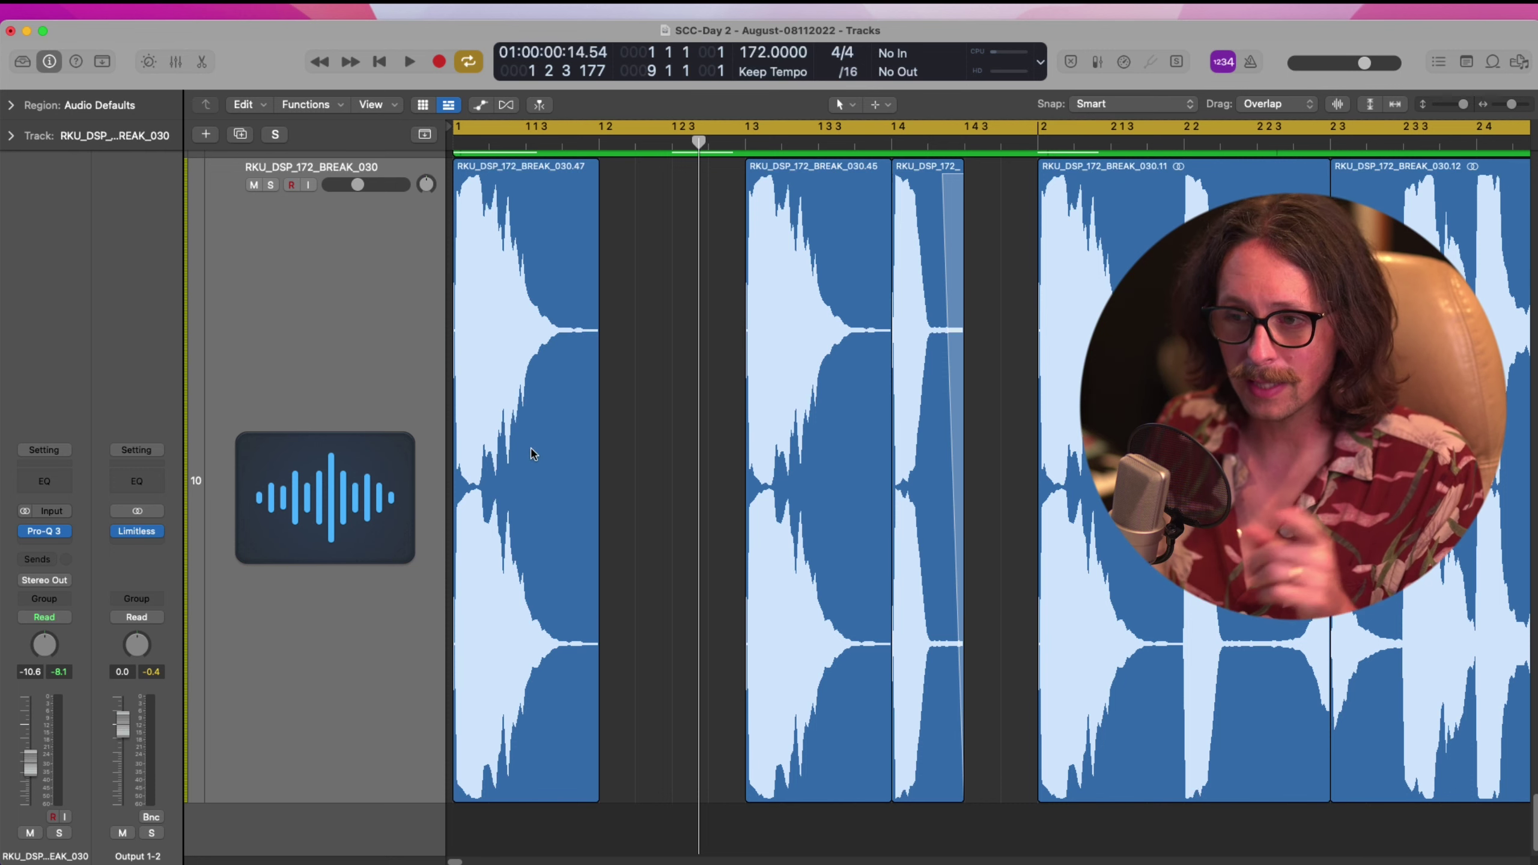
key(space)
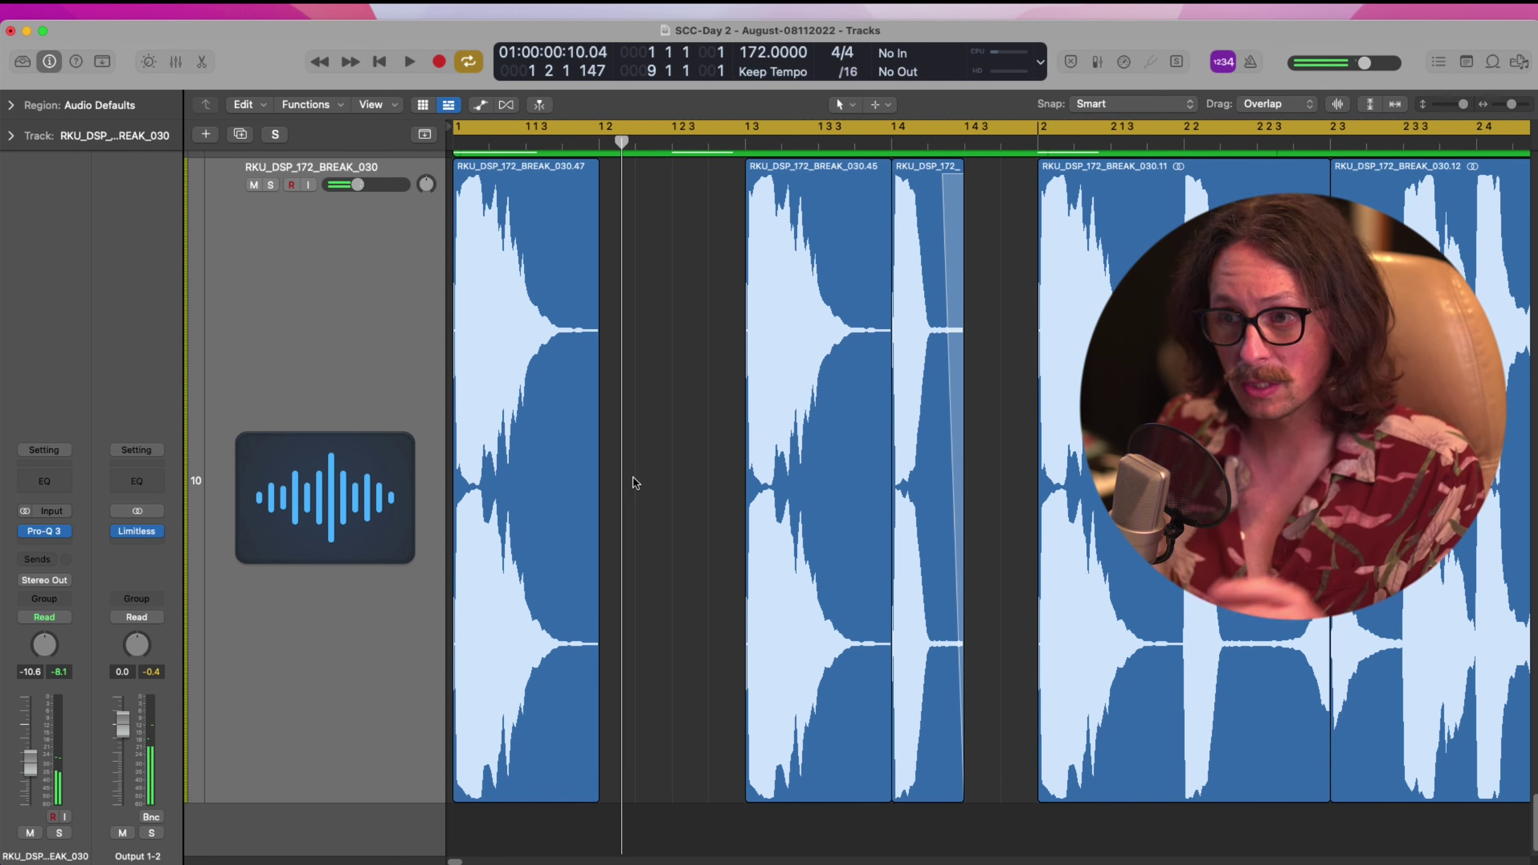
click(519, 568)
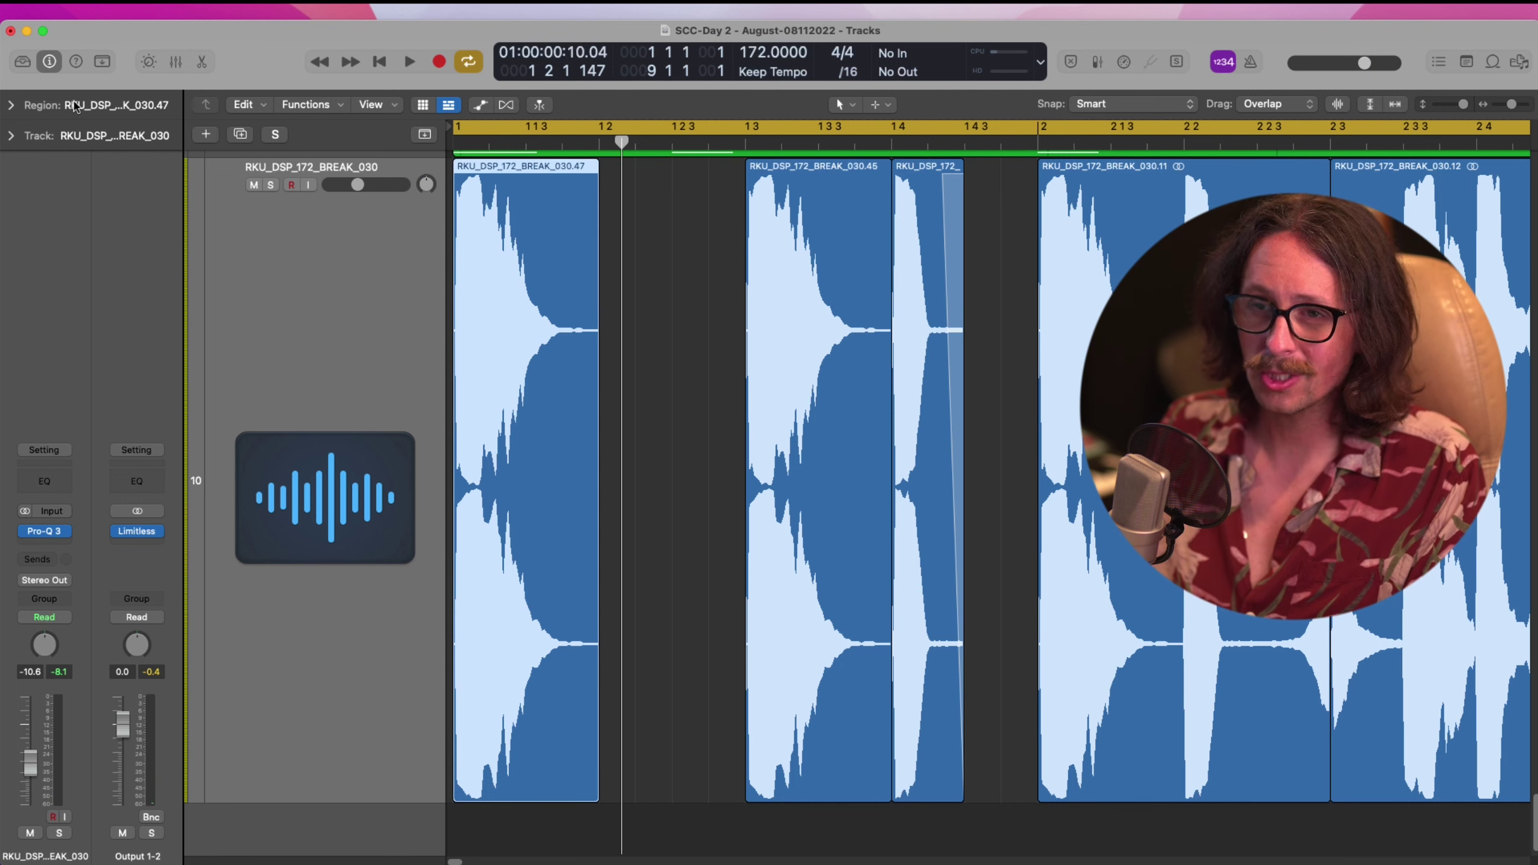
click(11, 106)
drag(102, 192, 104, 182)
click(708, 492)
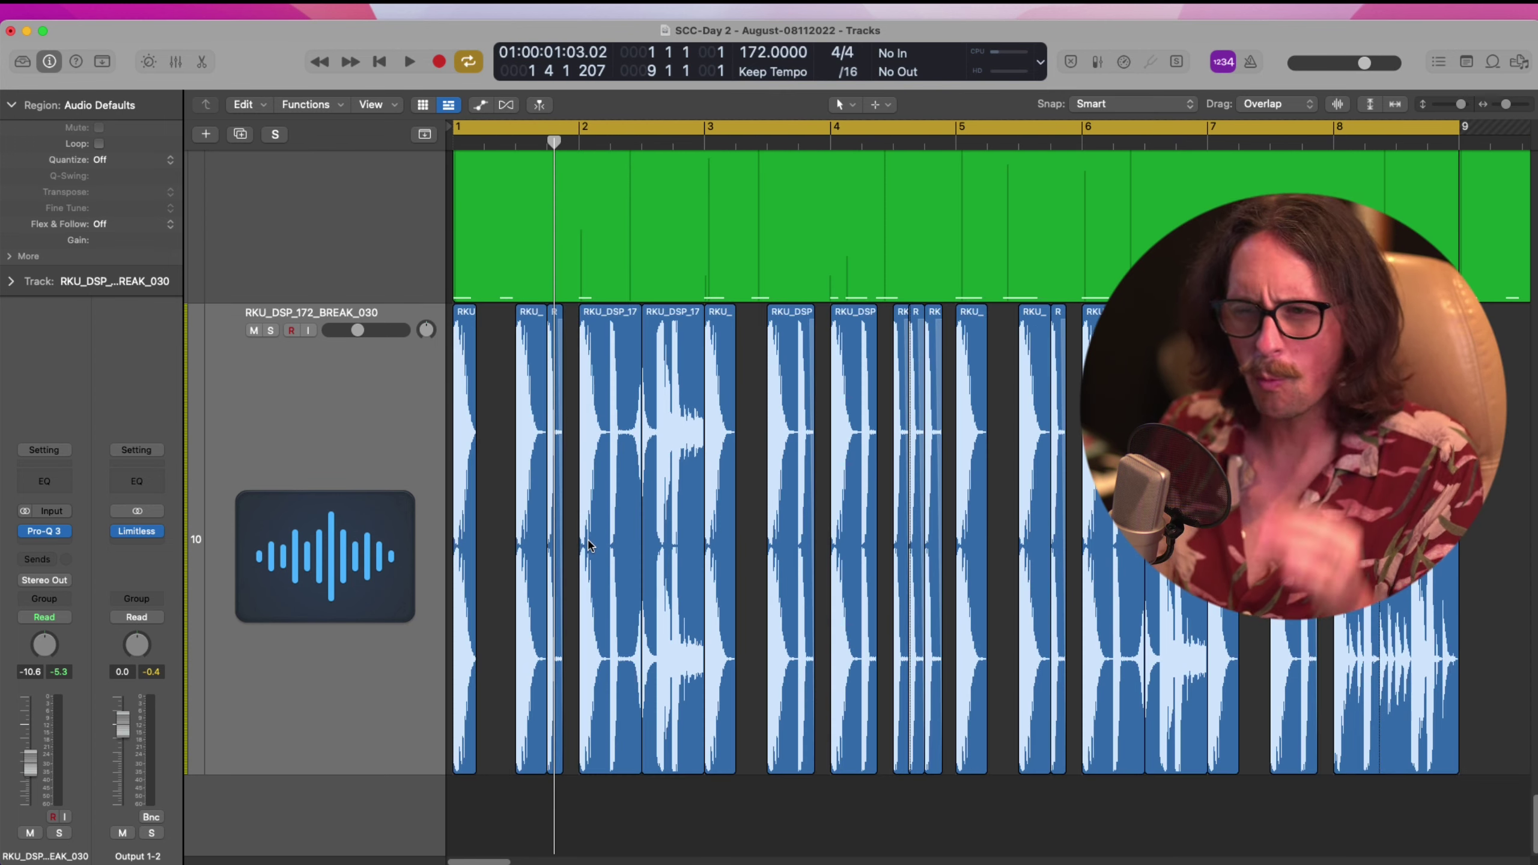
Inspect the Lev_Kick notes and velocities in the Piano Roll, then select the fc2_snare_wide region
ctrl+alt+click(579, 503)
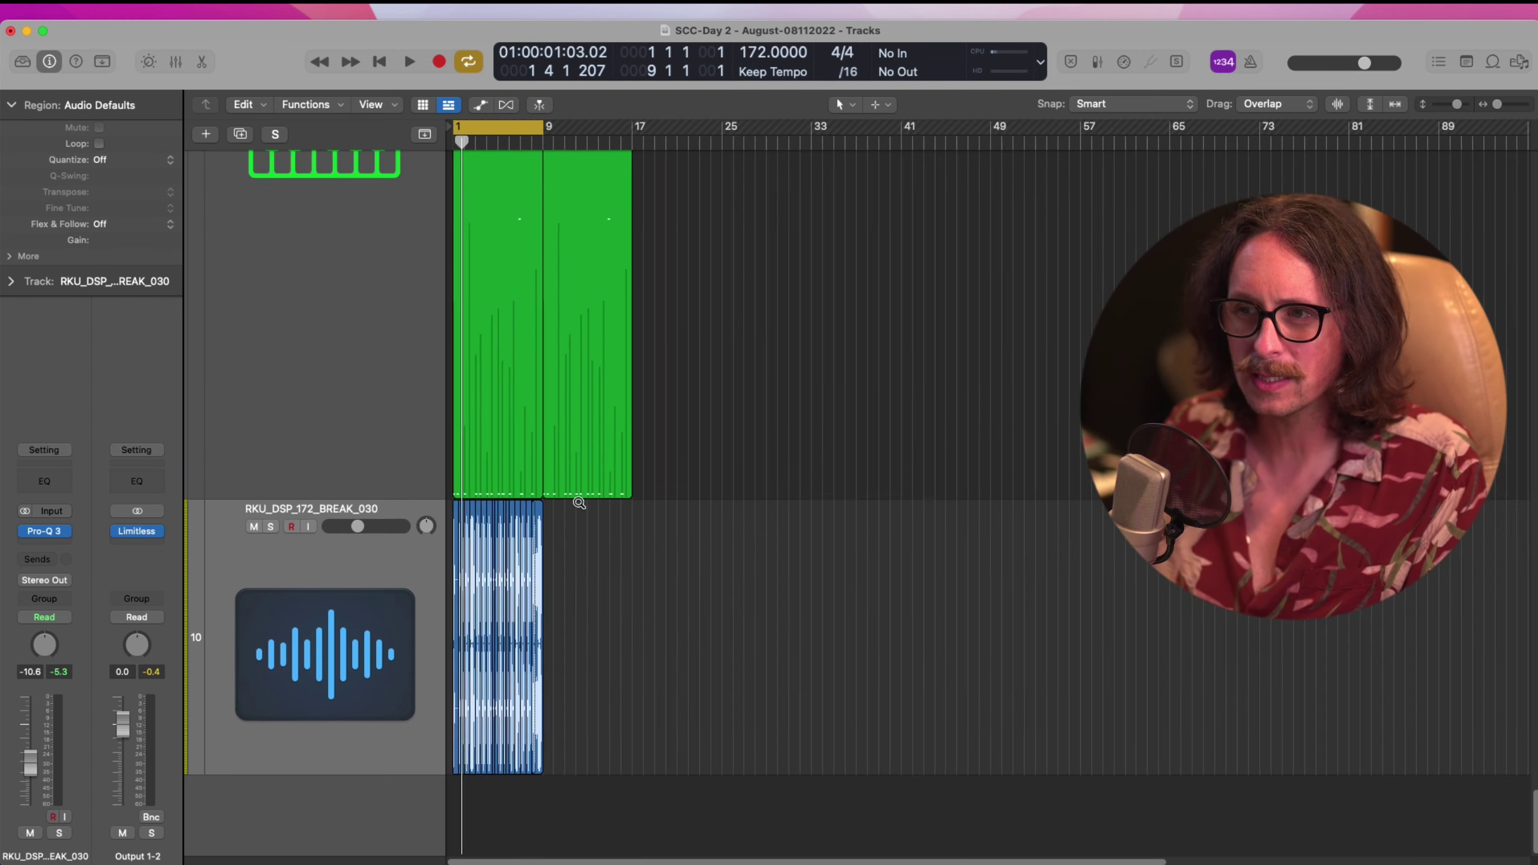
double_click(494, 611)
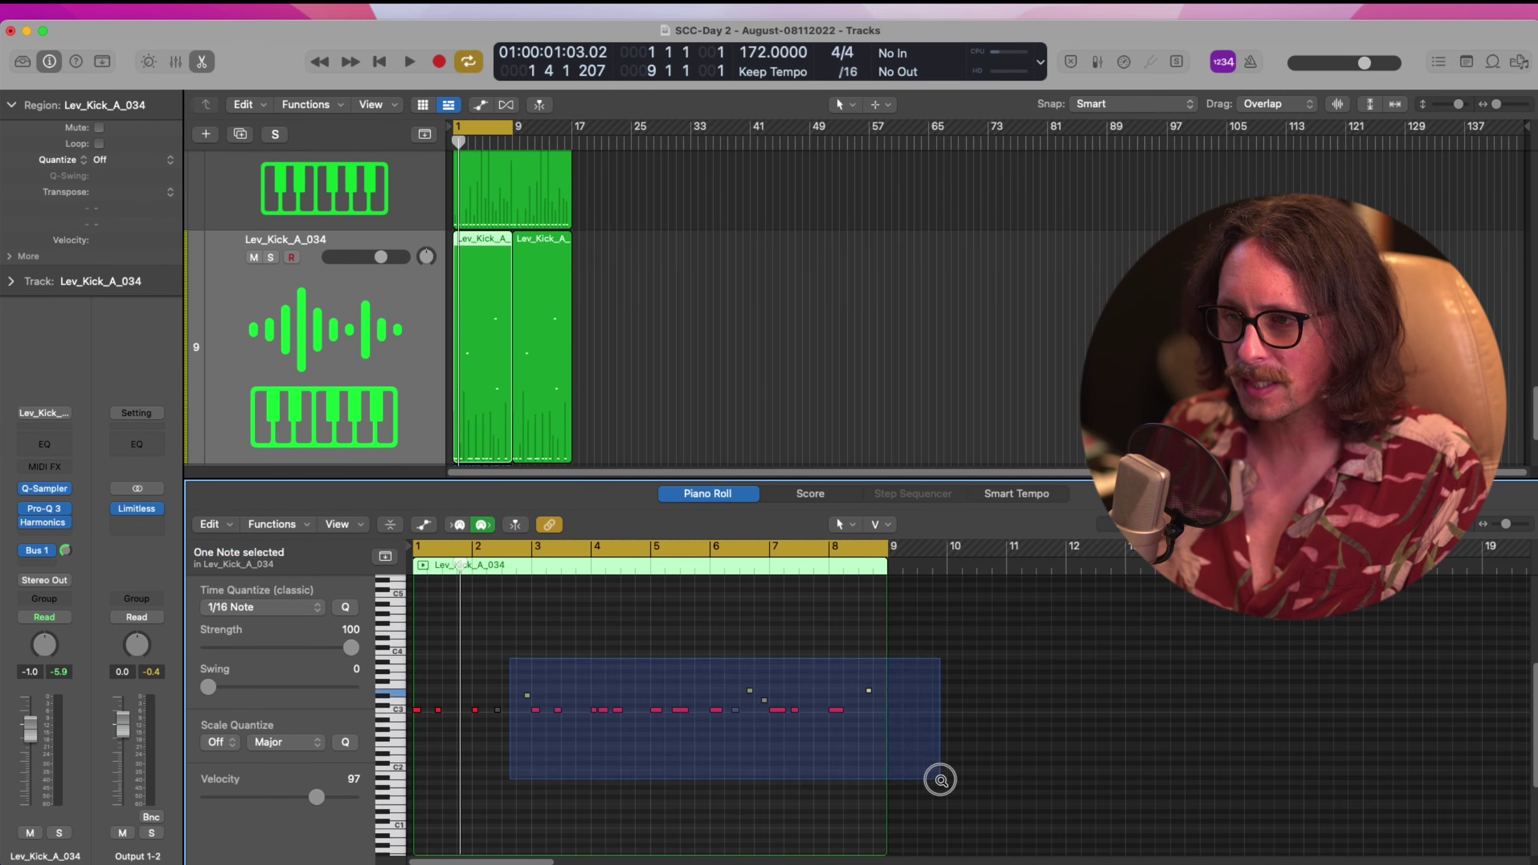
drag(512, 657, 942, 782)
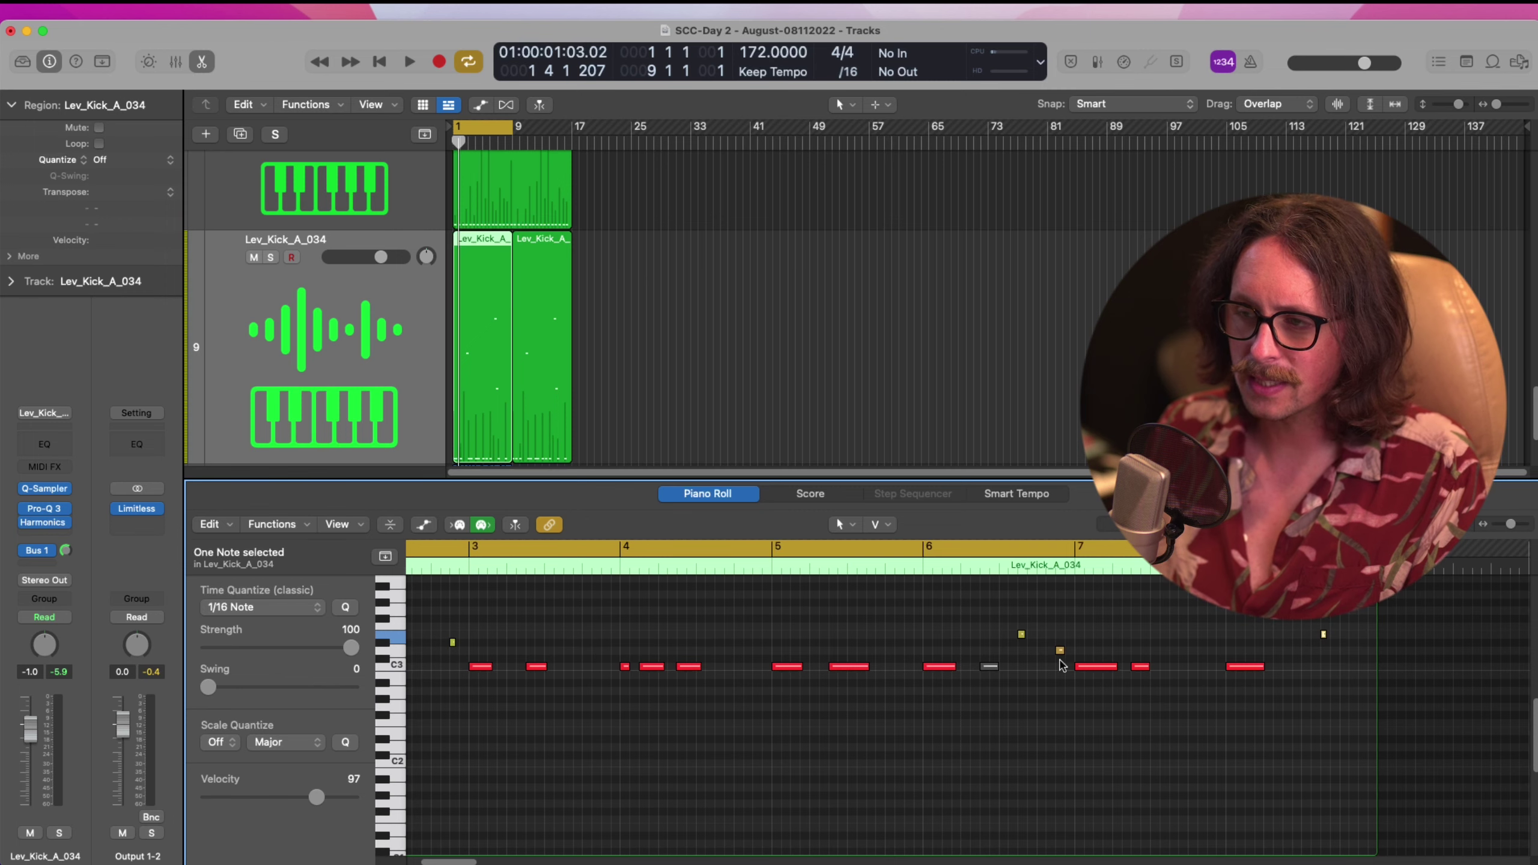
scroll(545, 702, left, 3)
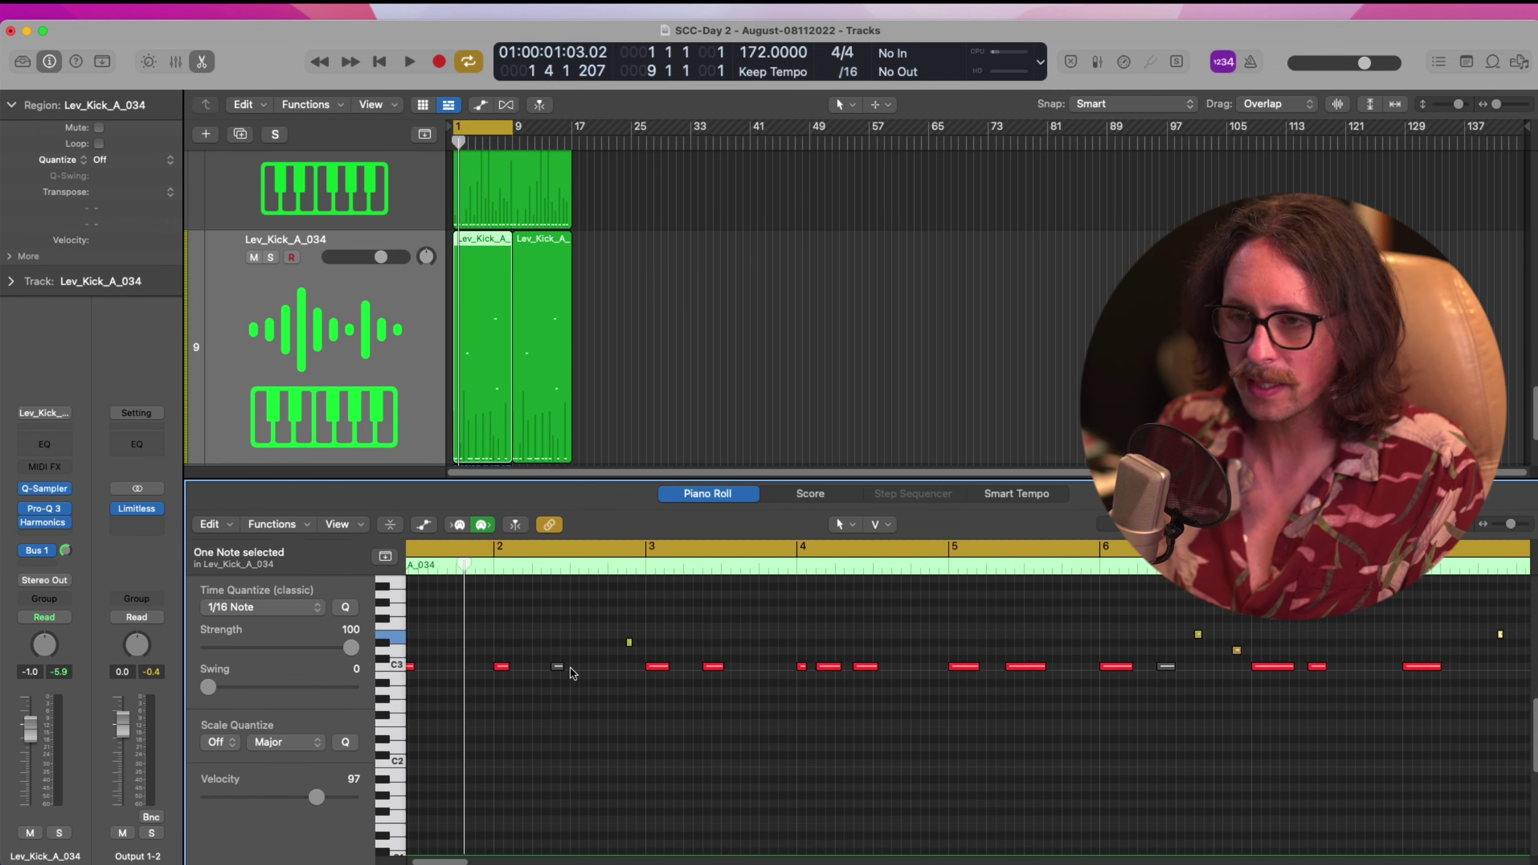
drag(575, 621, 651, 654)
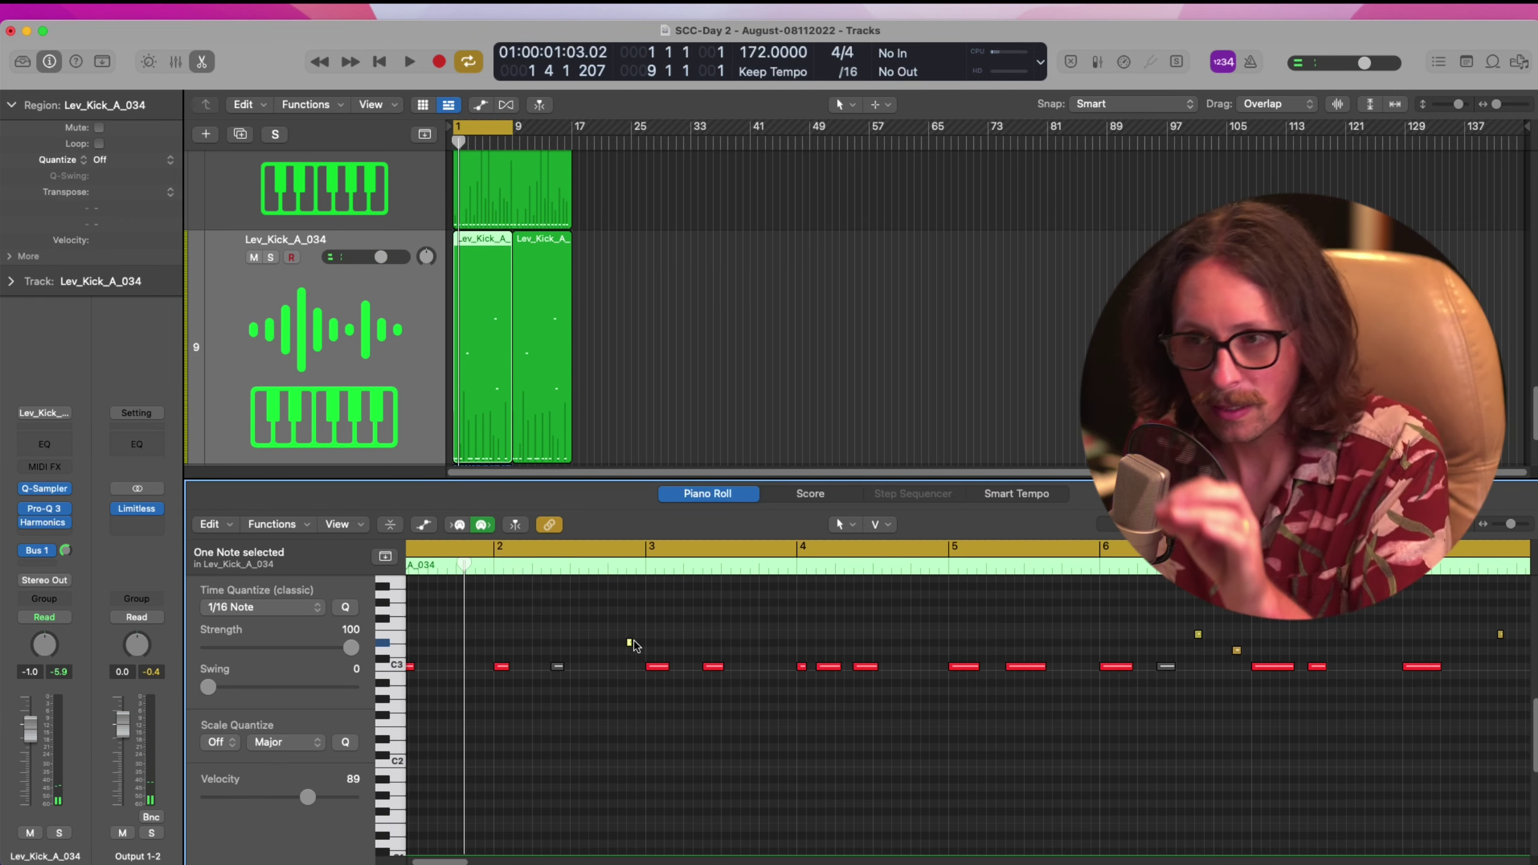
scroll(642, 662, right, 5)
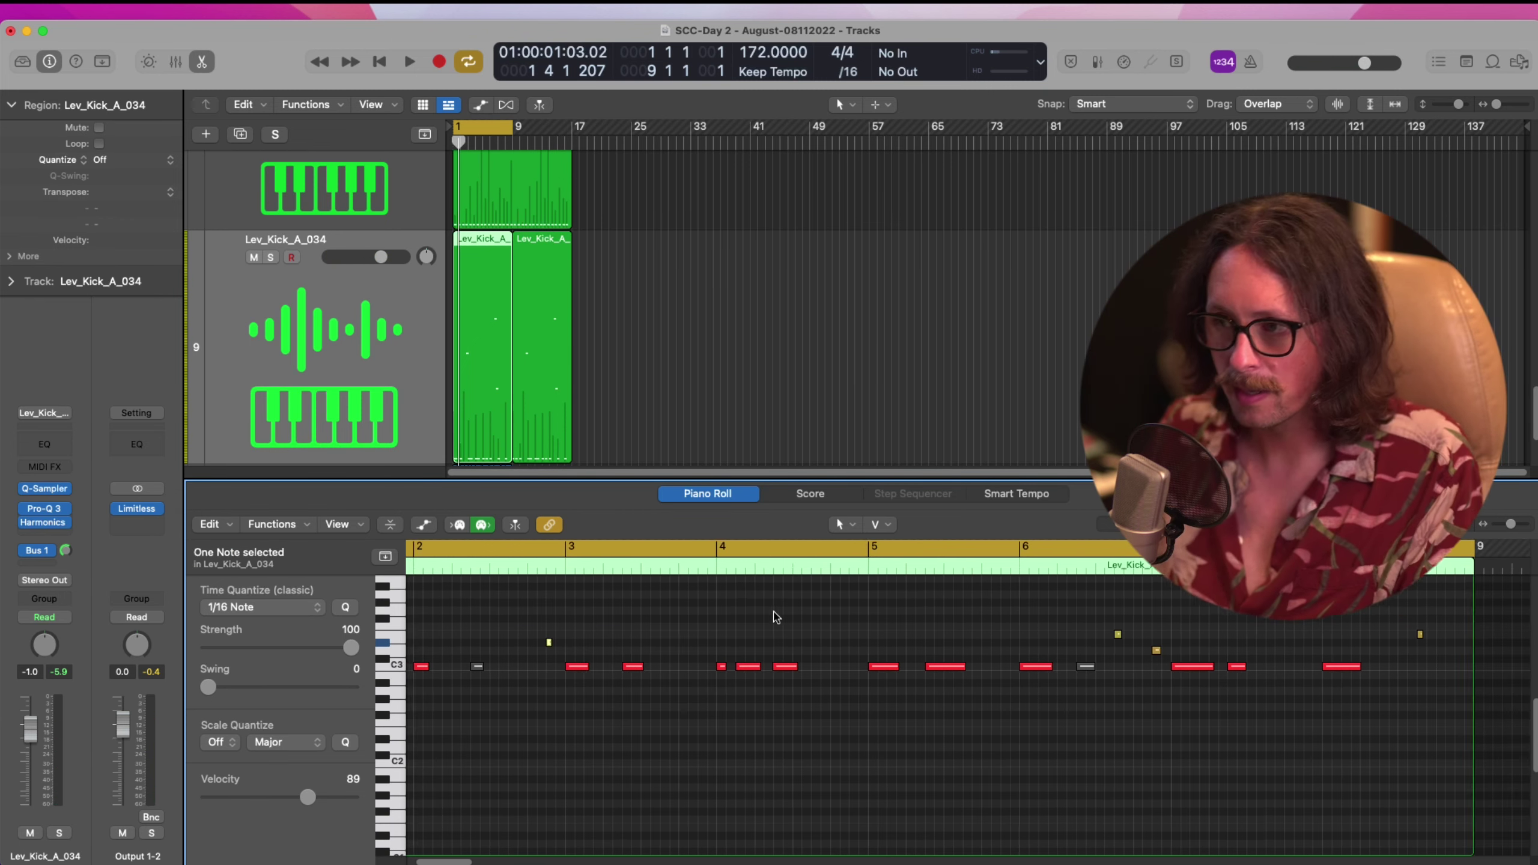
drag(948, 607, 1053, 682)
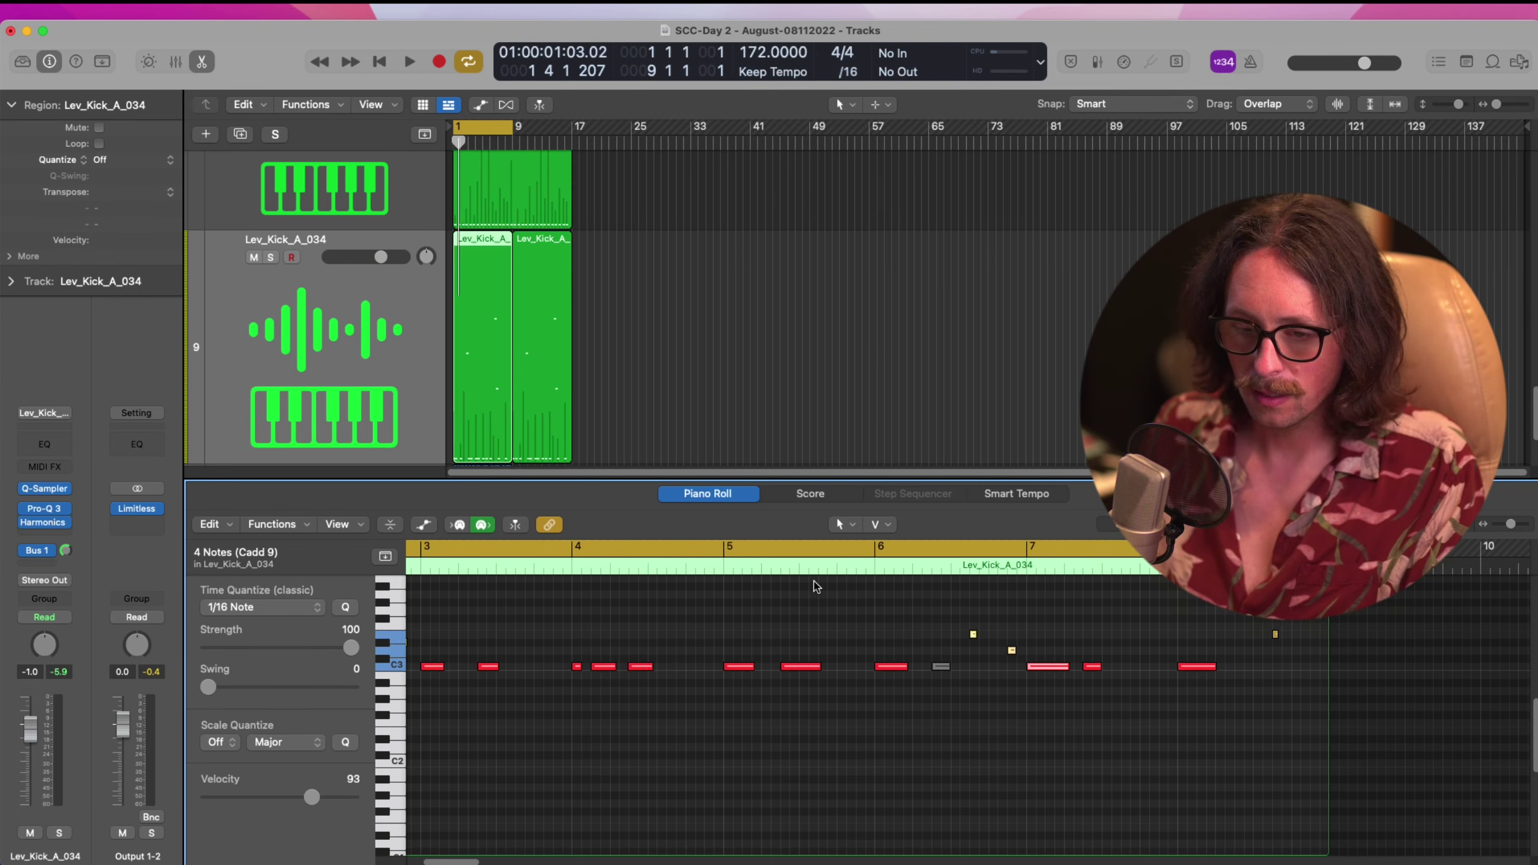
key(p)
click(518, 379)
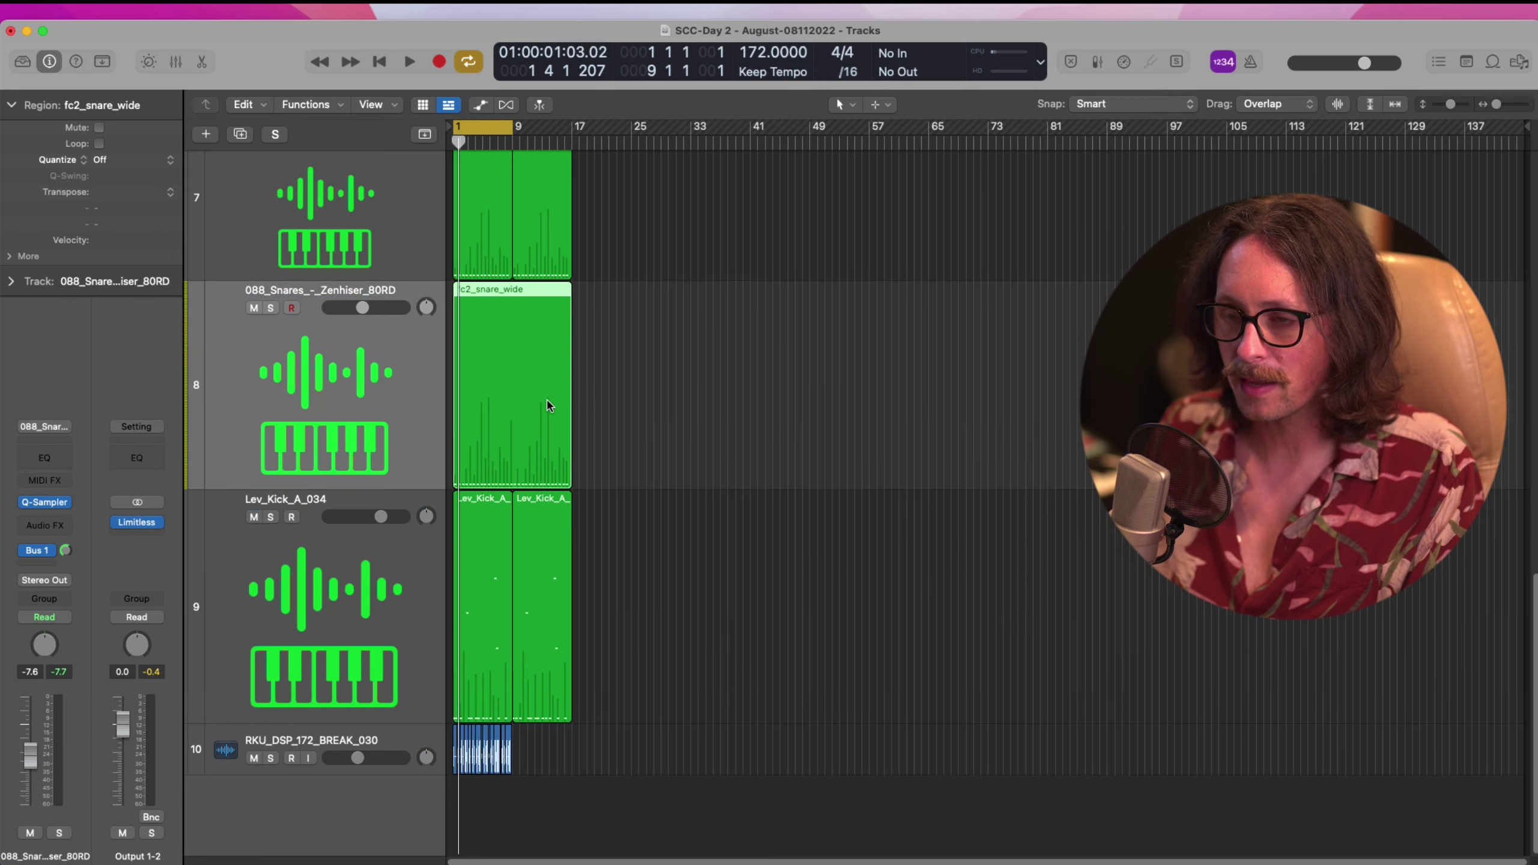
Open the fc2_snare_wide notes, zoom in on the first snares, and solo the snare track
key(p)
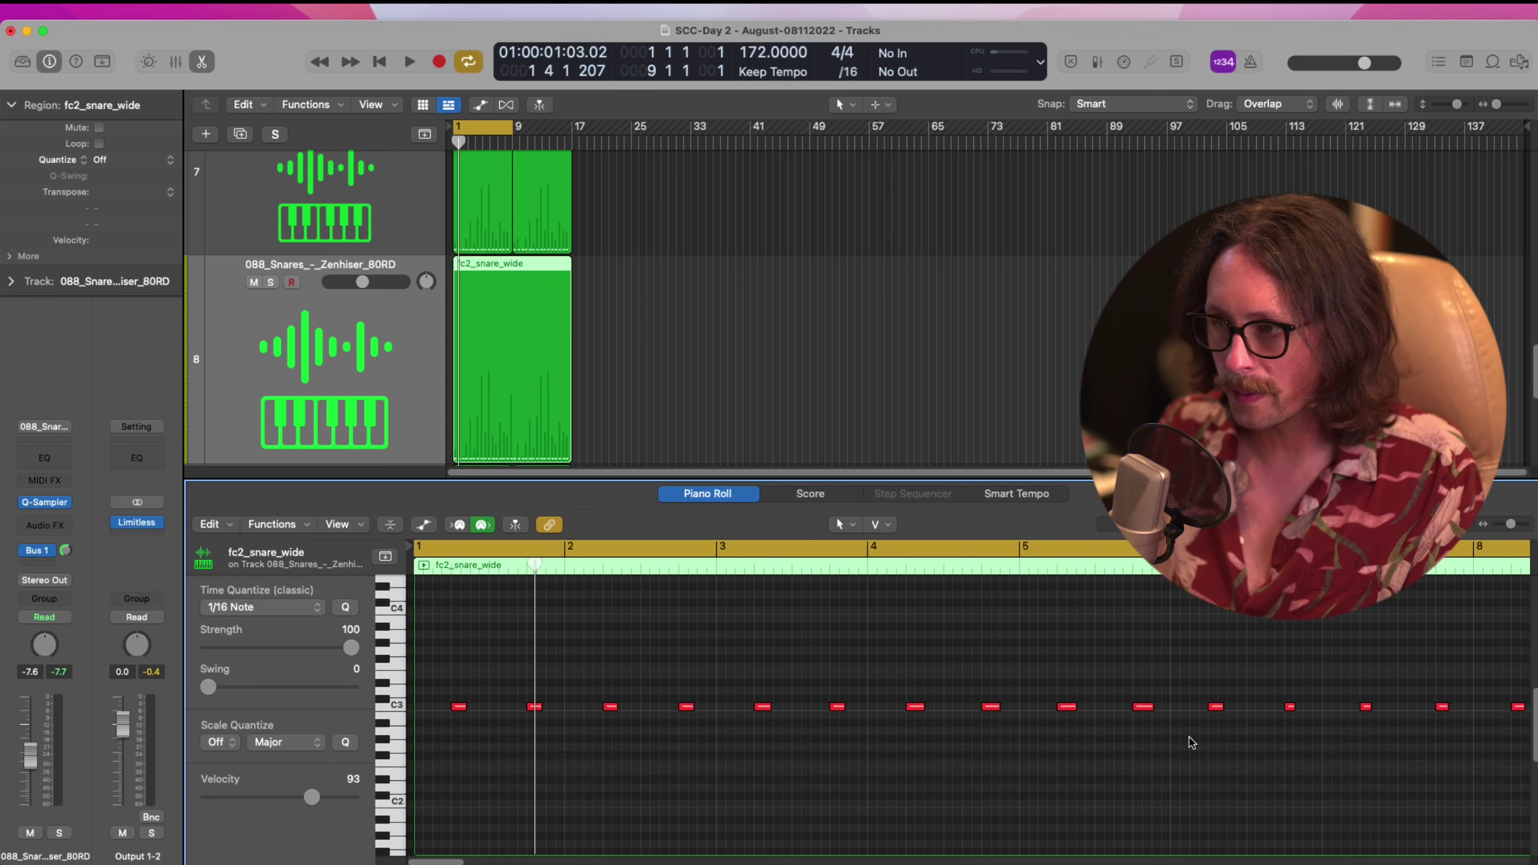
drag(602, 665, 430, 799)
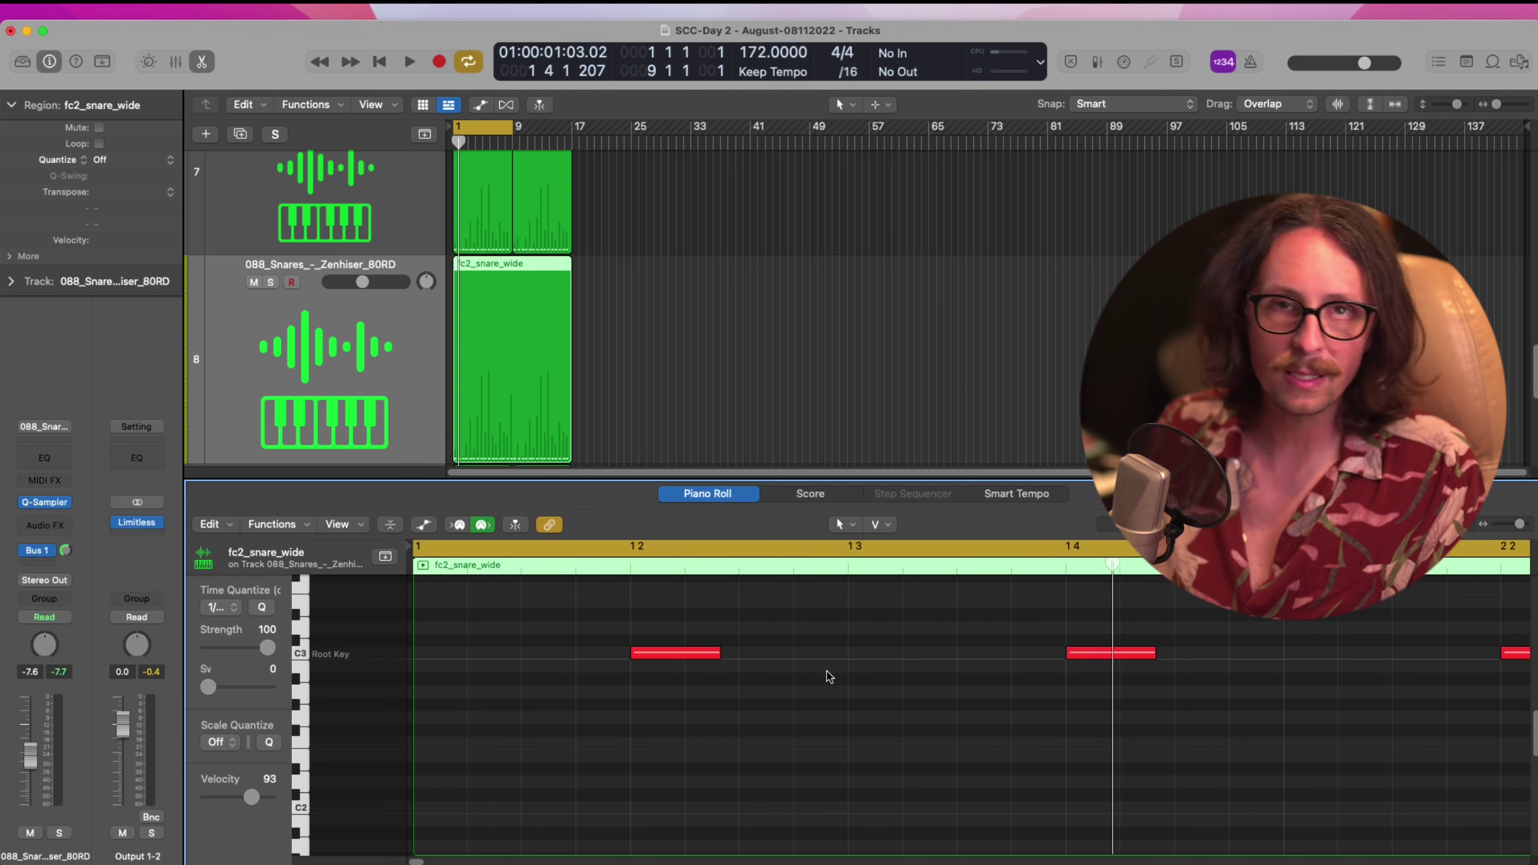
click(271, 282)
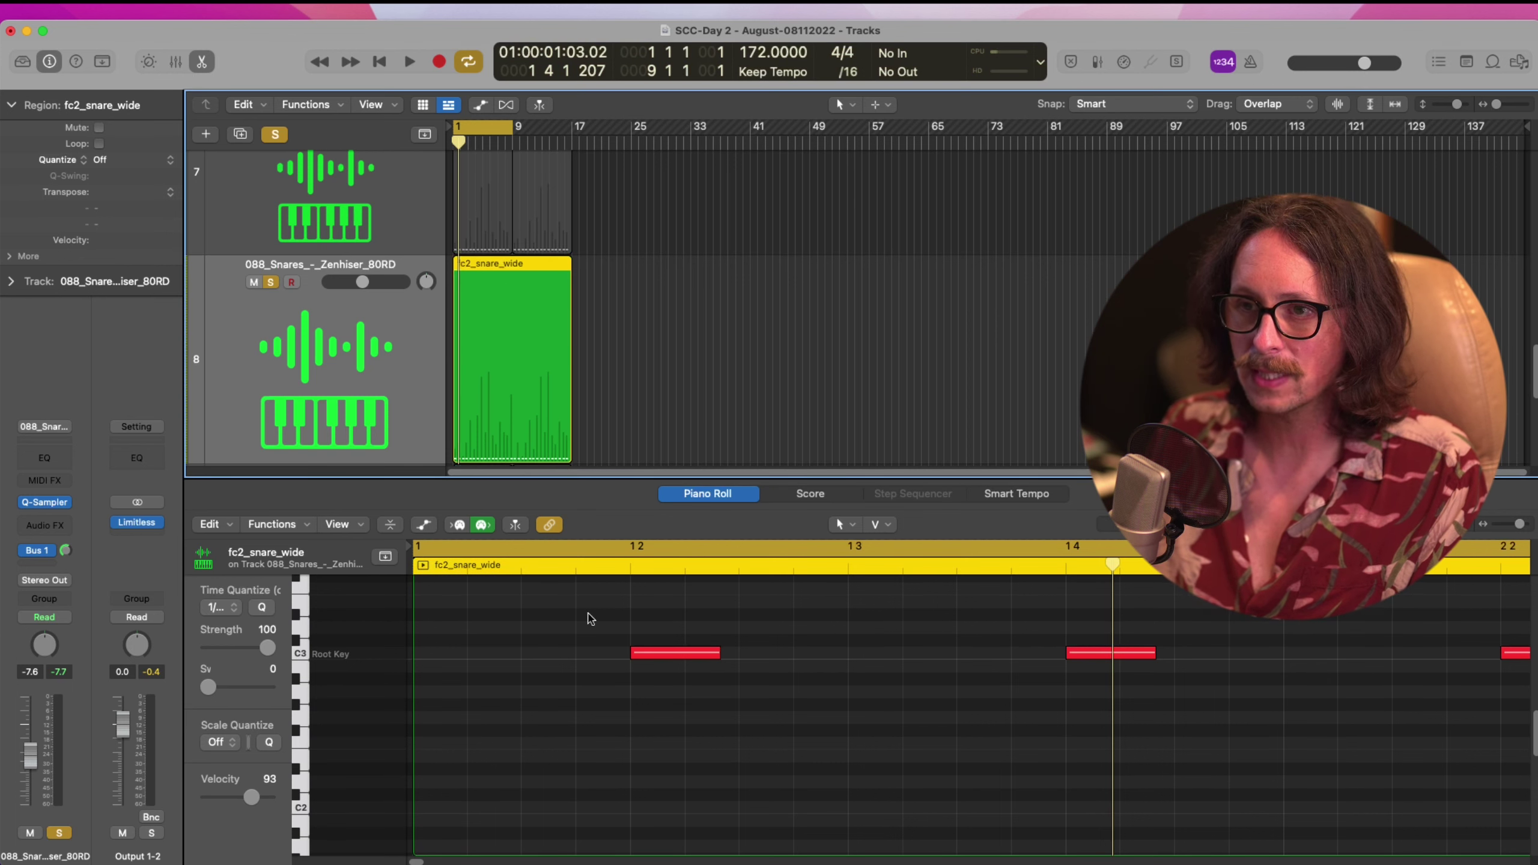
Try stretching the first C3 snare note to bar 1.3, listen, then undo it
drag(721, 658, 685, 694)
key(space)
key(space)
drag(679, 652, 842, 659)
key(space)
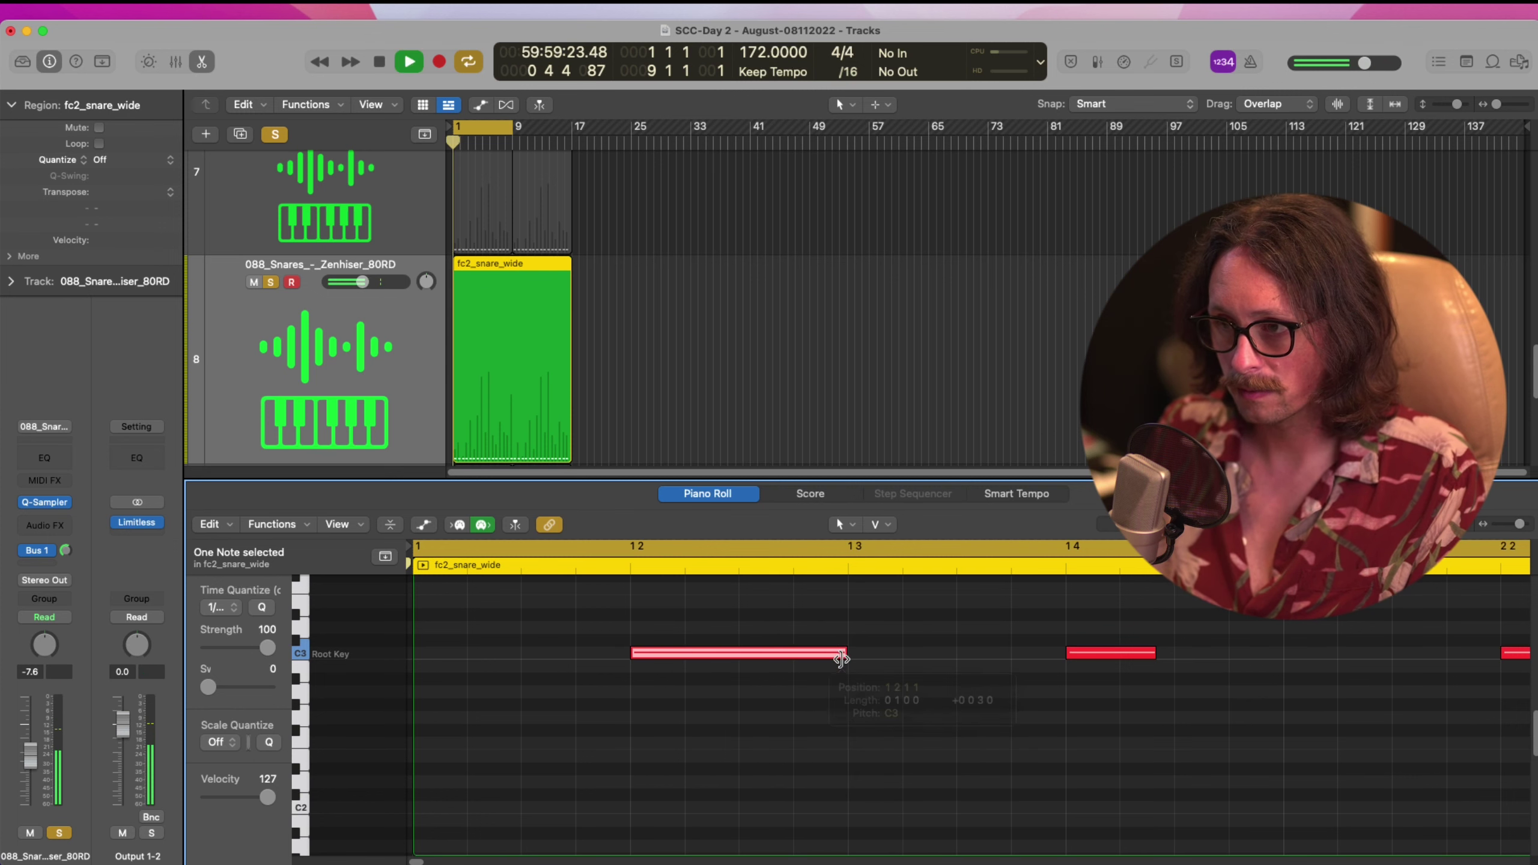
key(space)
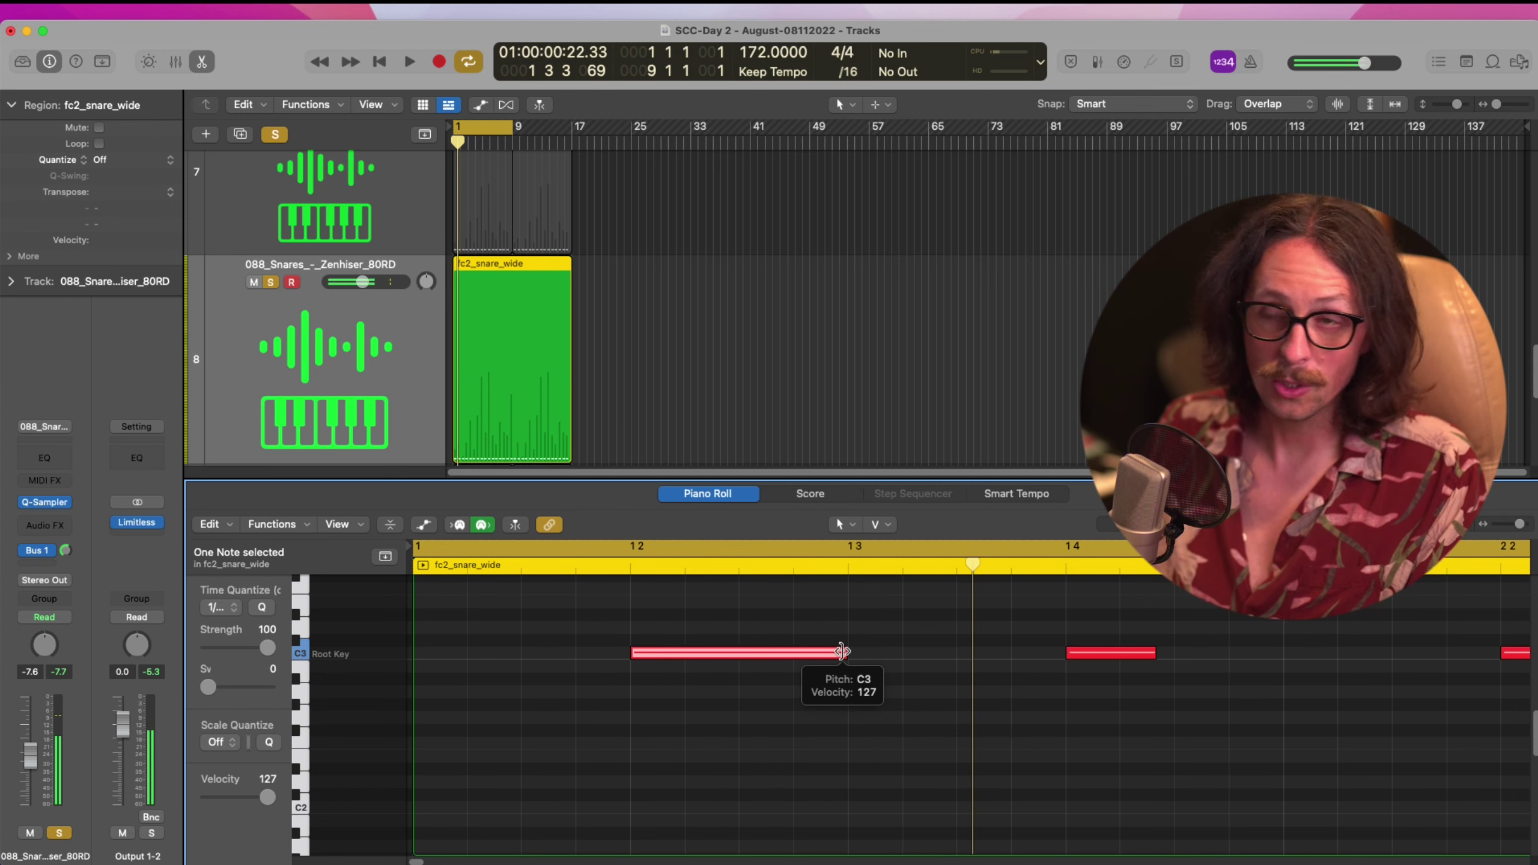
key(super+z)
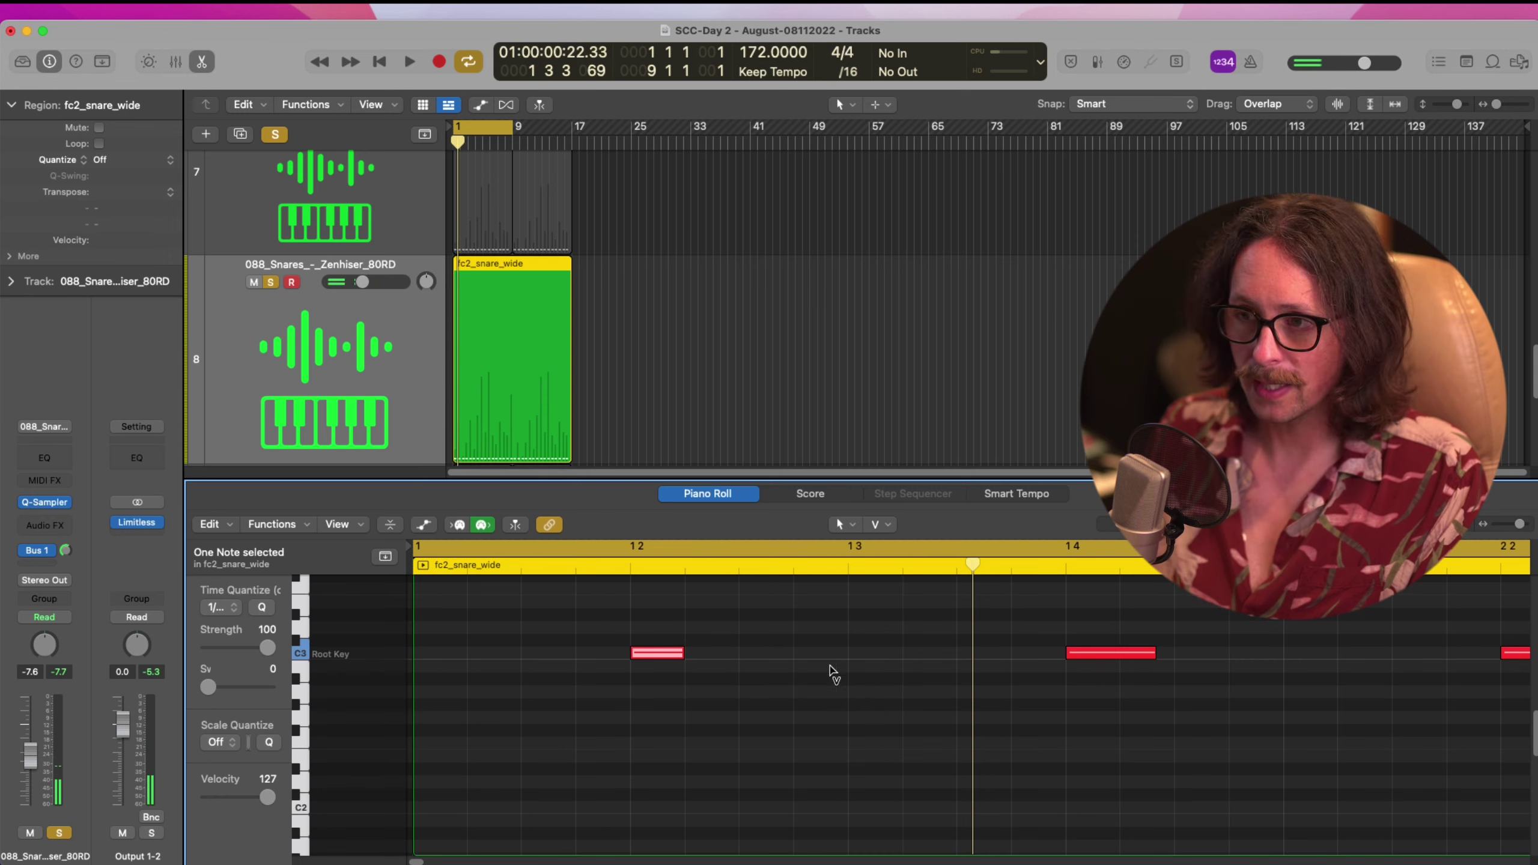
Zoom out to show the whole snare region and close the note editor
scroll(954, 704, right, 5)
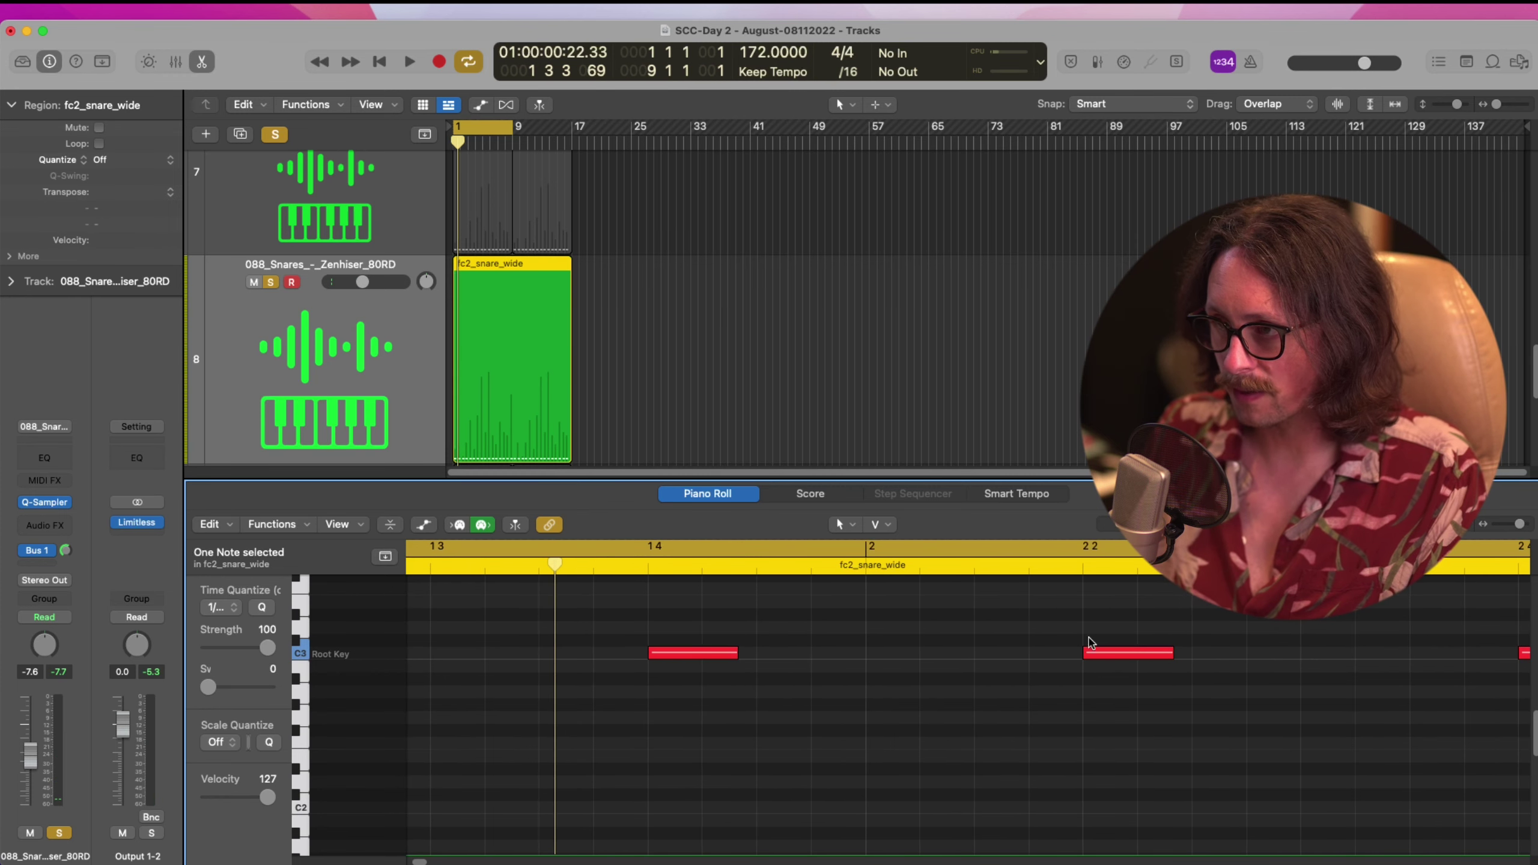
scroll(1150, 644, right, 10)
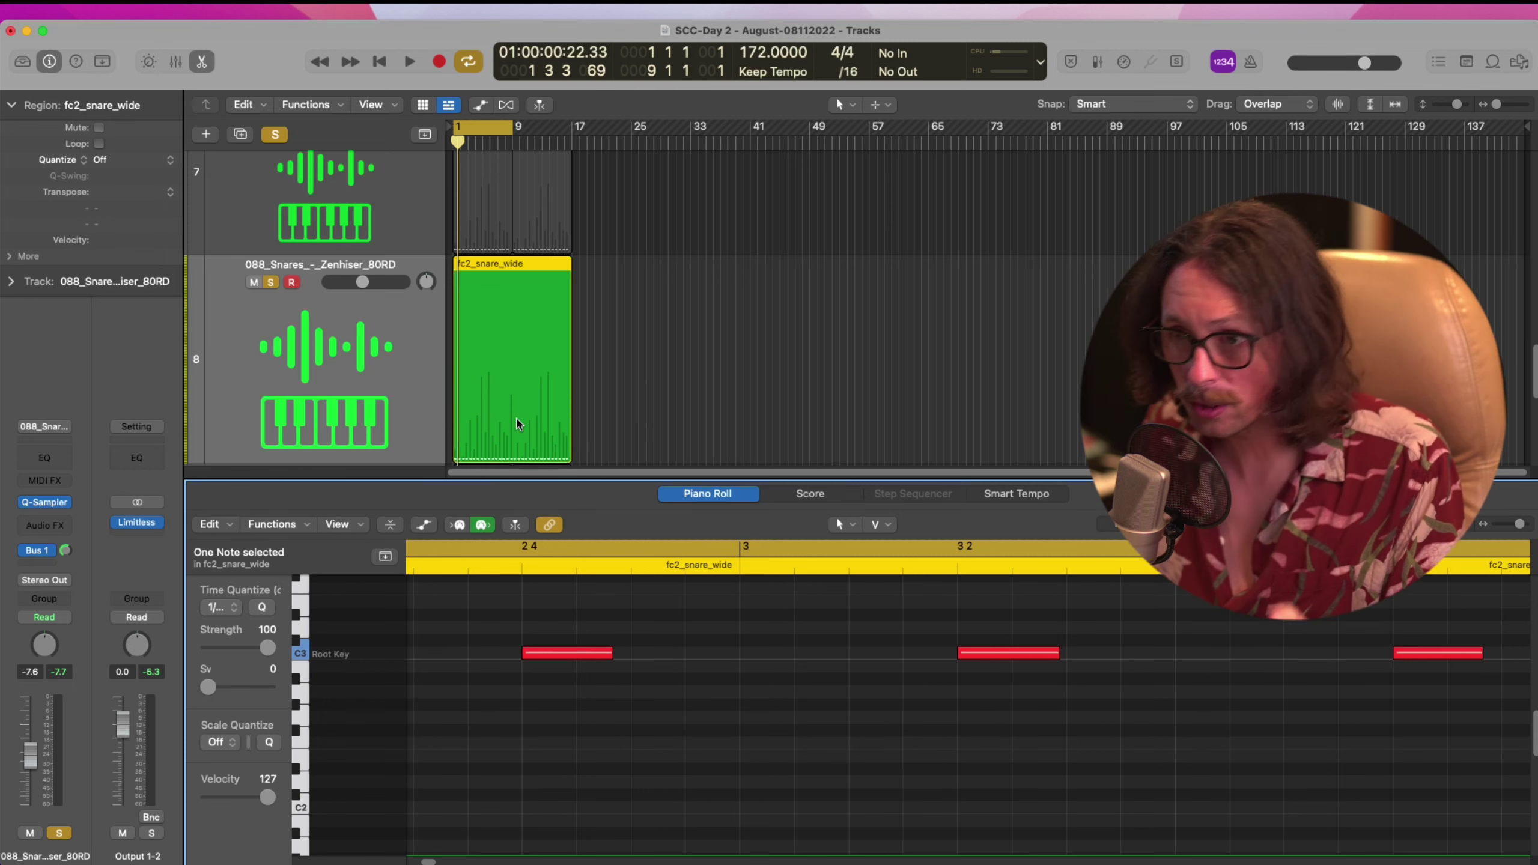
key(z)
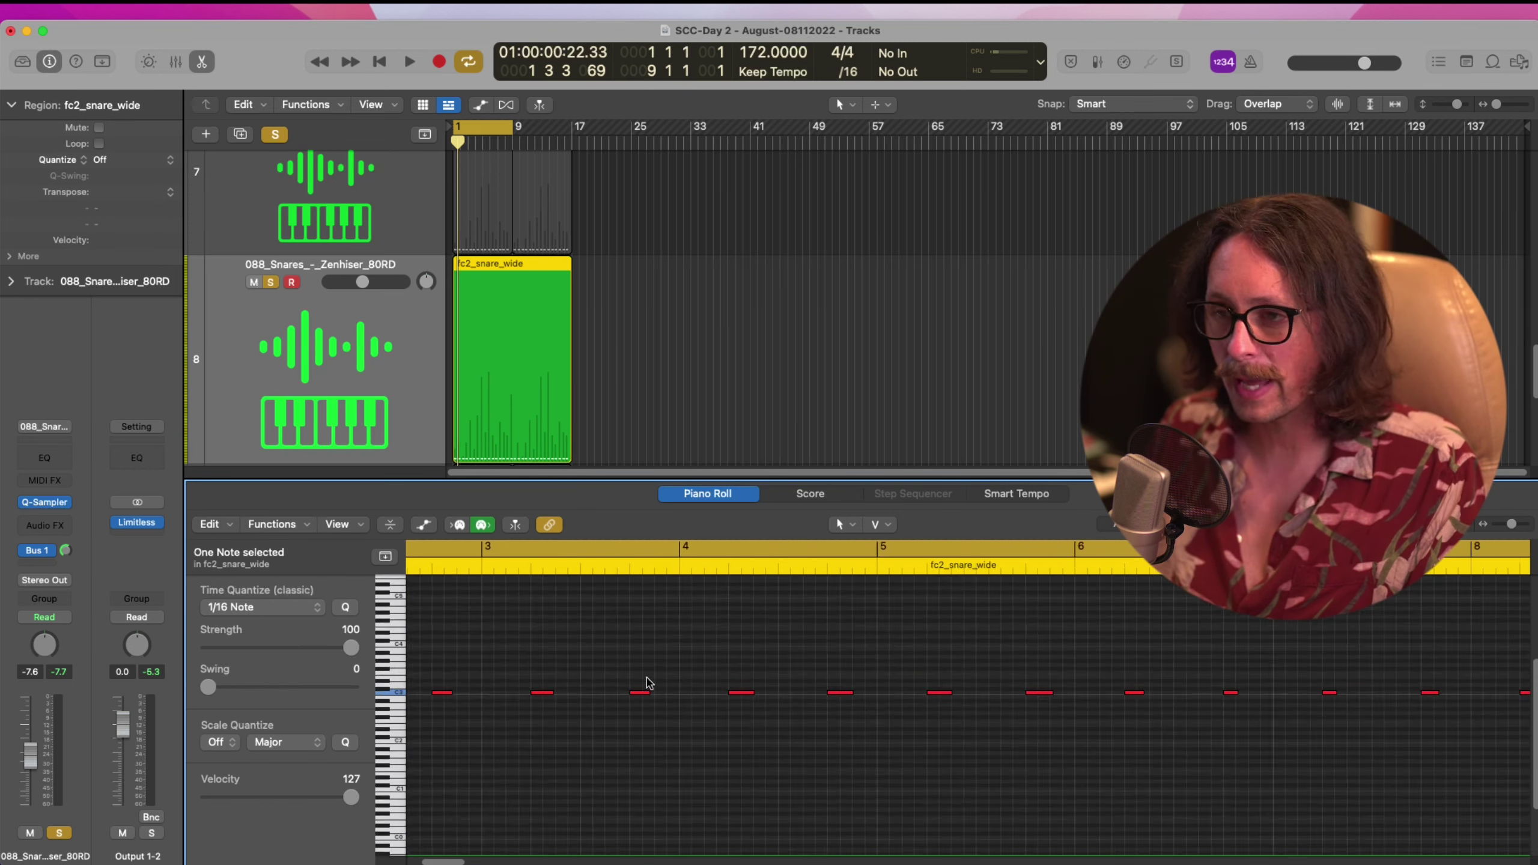
ctrl+alt+click(648, 679)
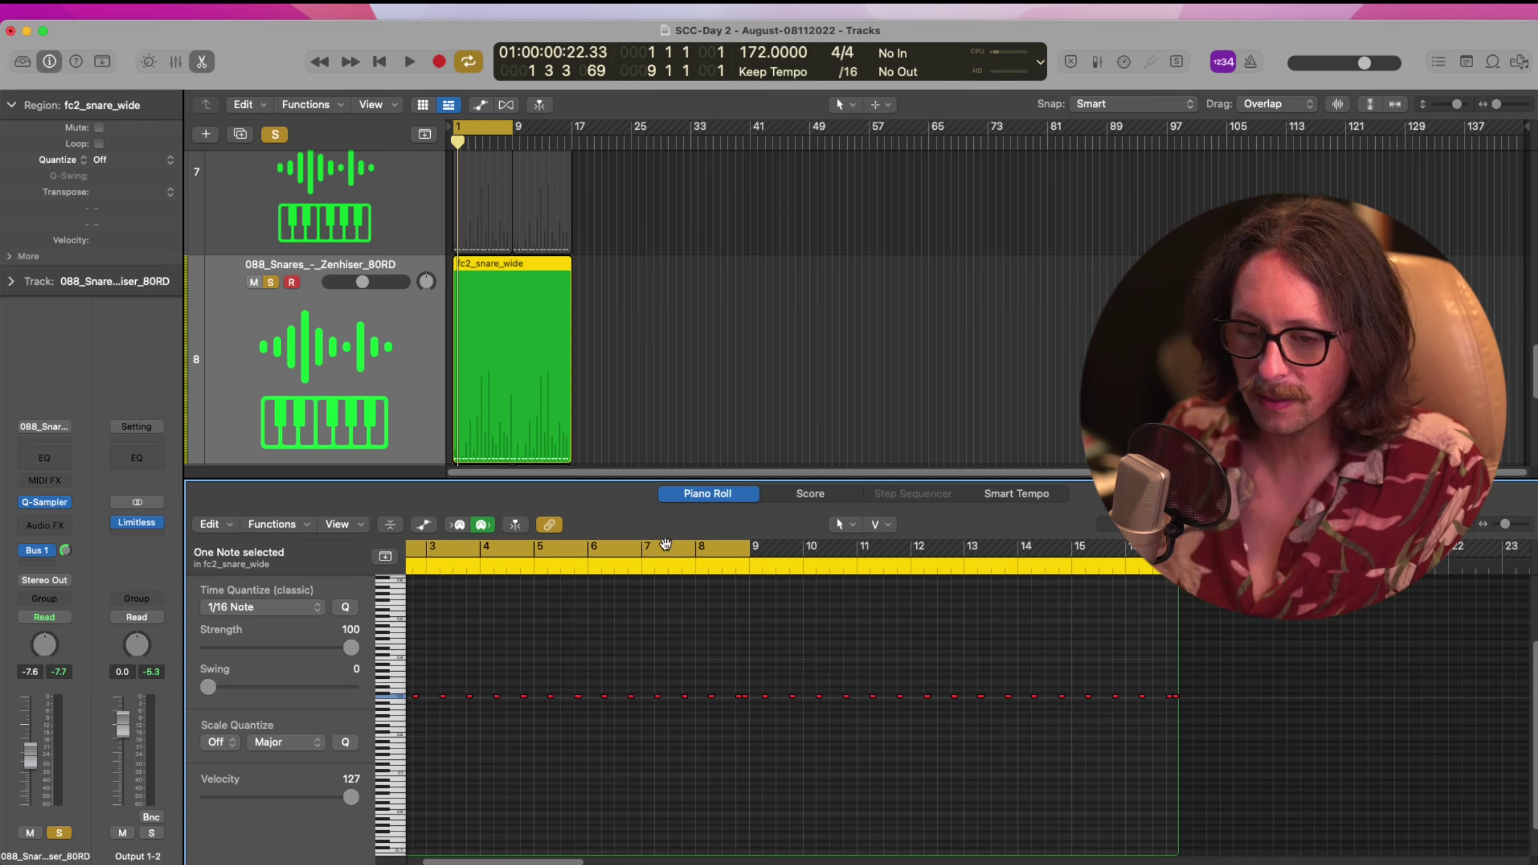
key(e)
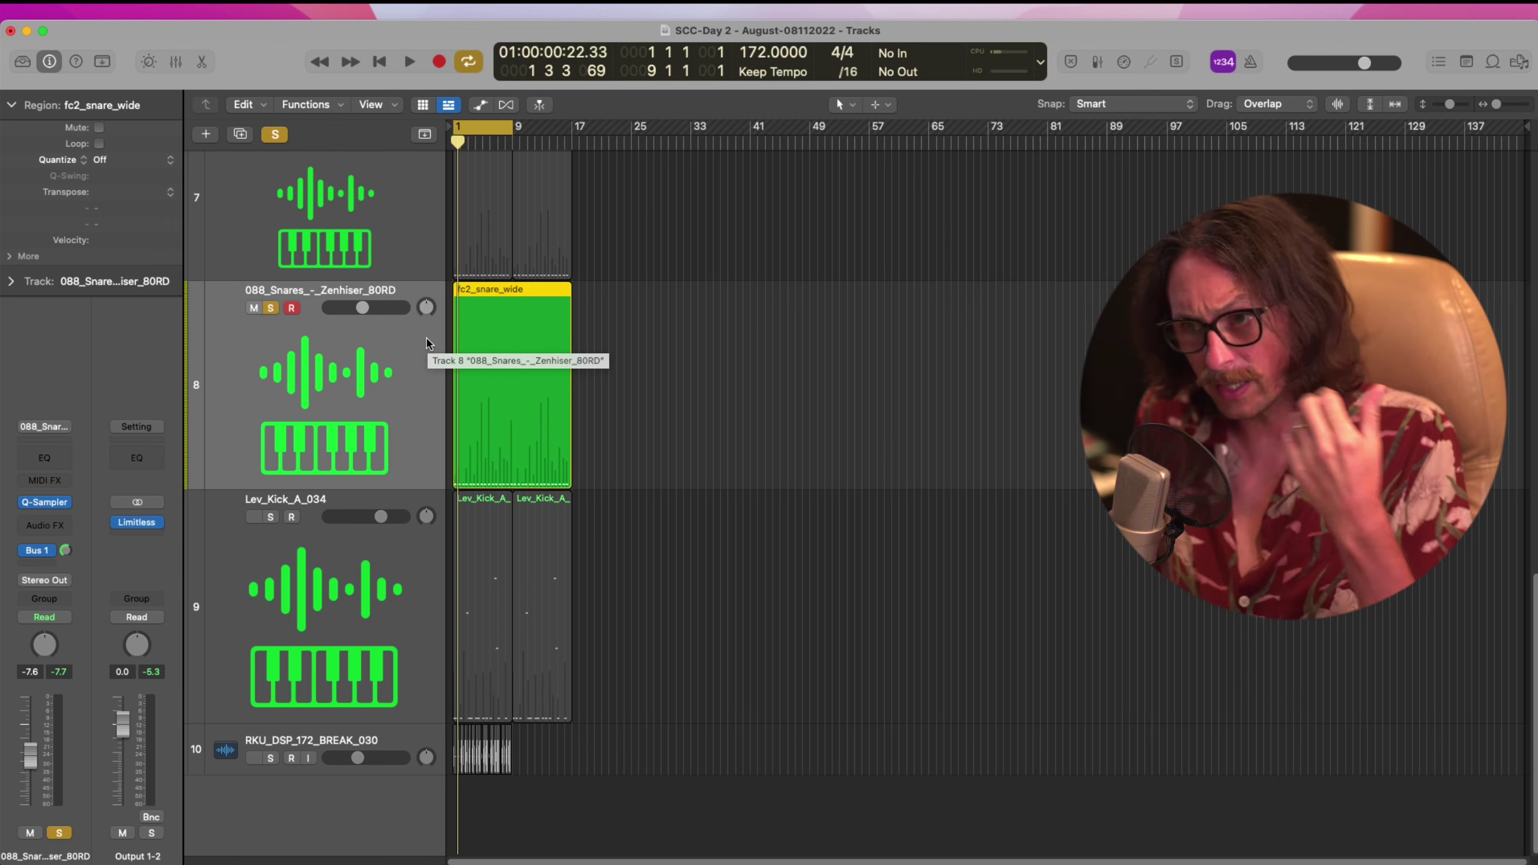
Unsolo the snare track and create a new Rock-genre Drummer track, SoCal
ctrl+alt+click(543, 382)
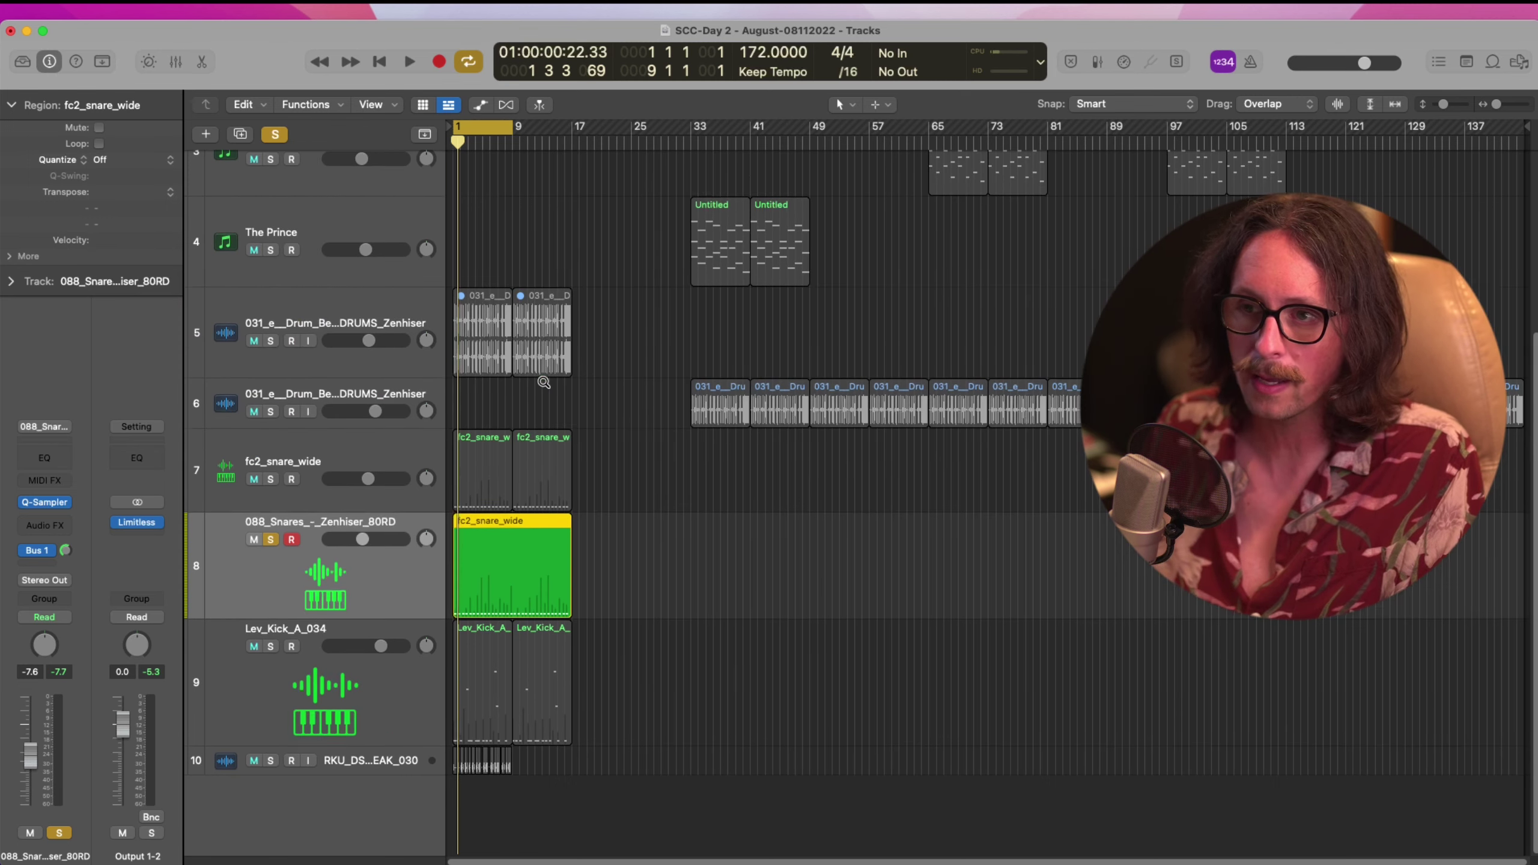
click(271, 539)
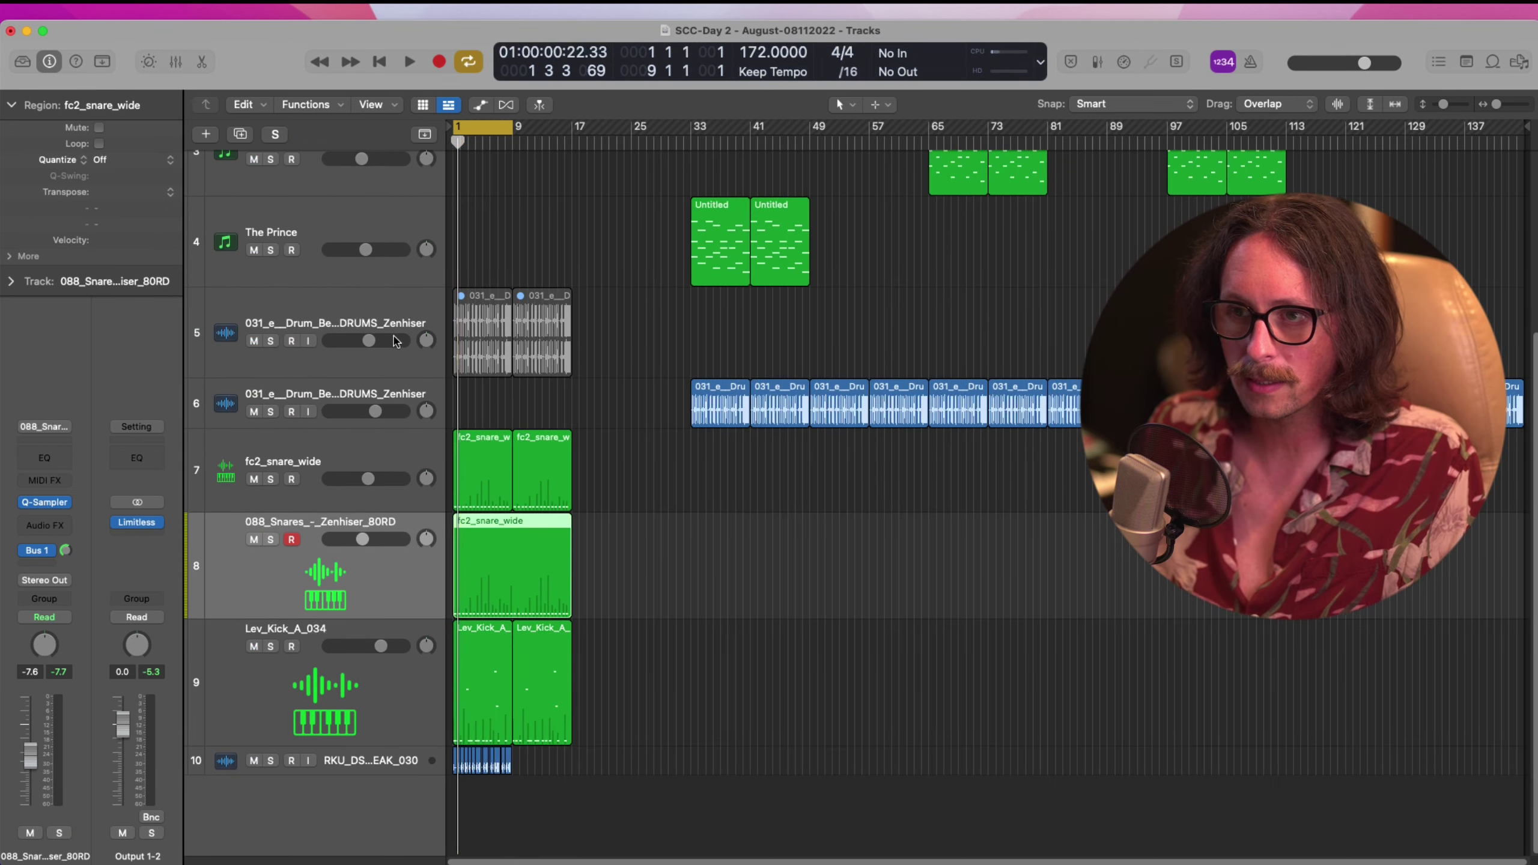
click(209, 138)
click(958, 295)
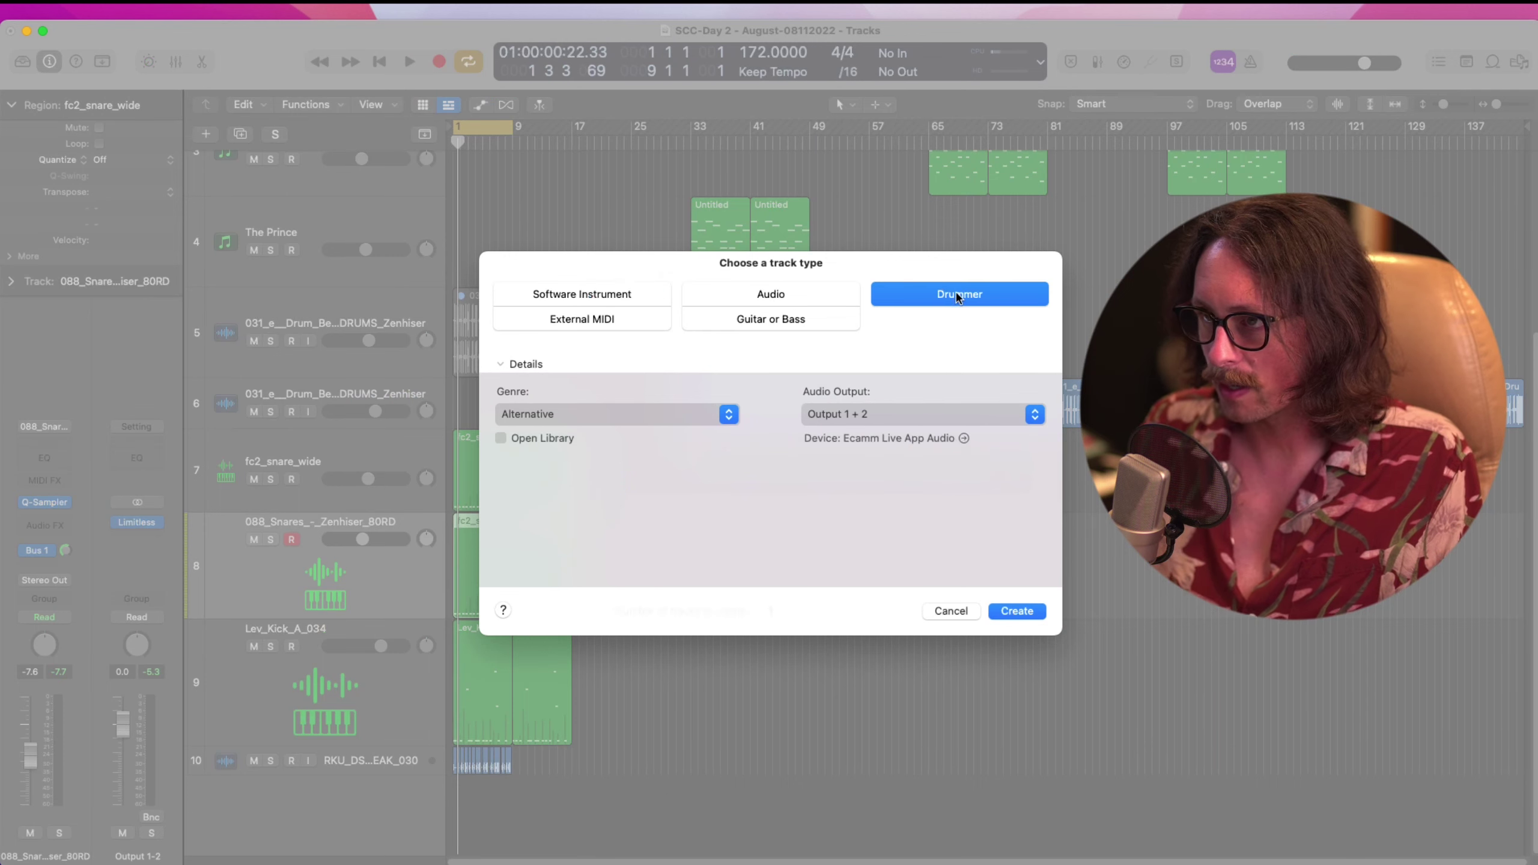
click(645, 417)
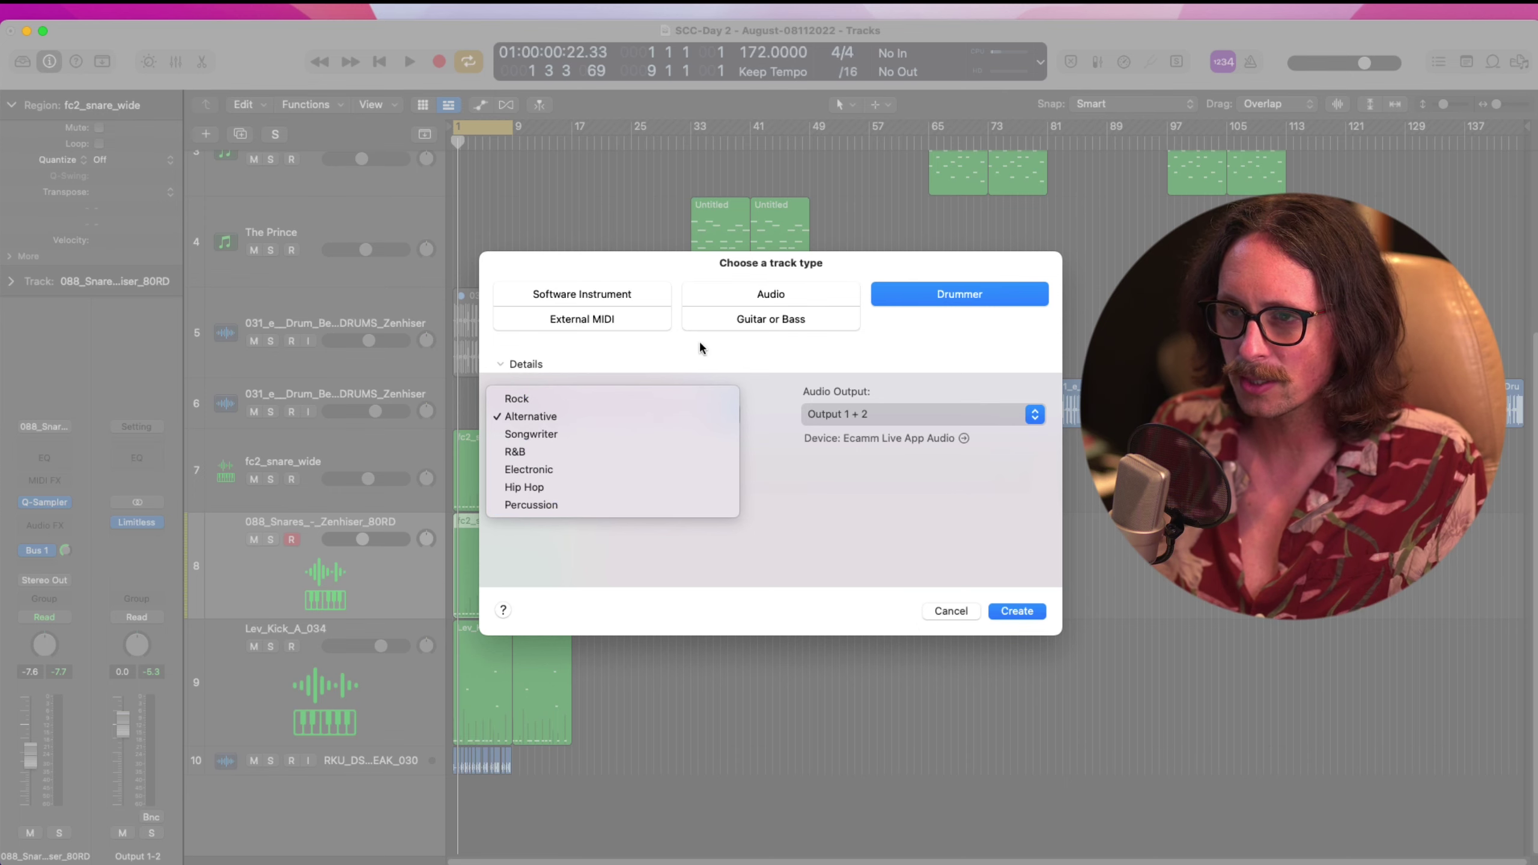
click(622, 399)
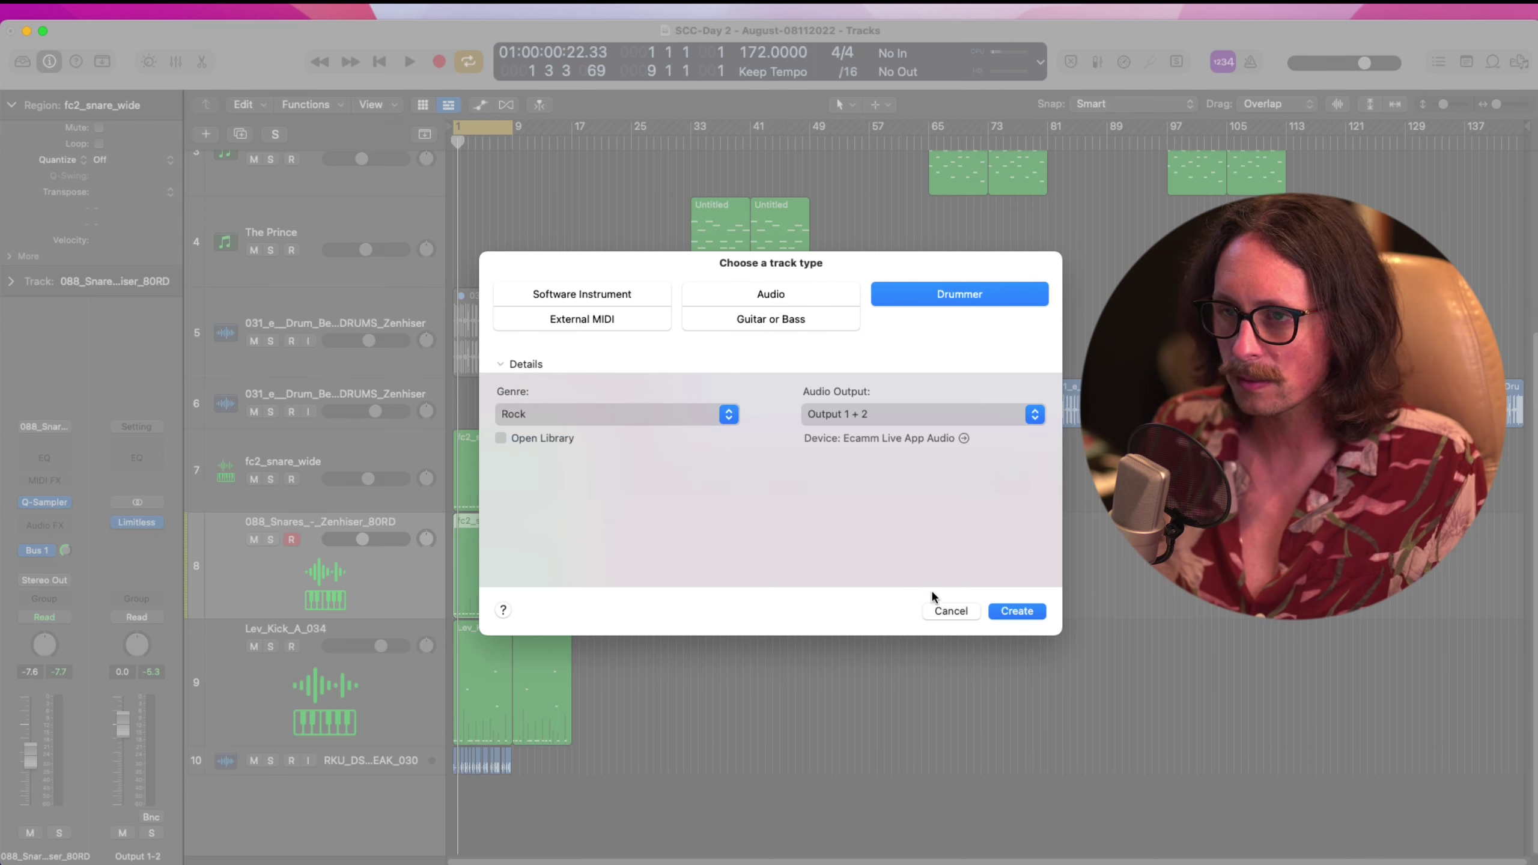
click(1014, 610)
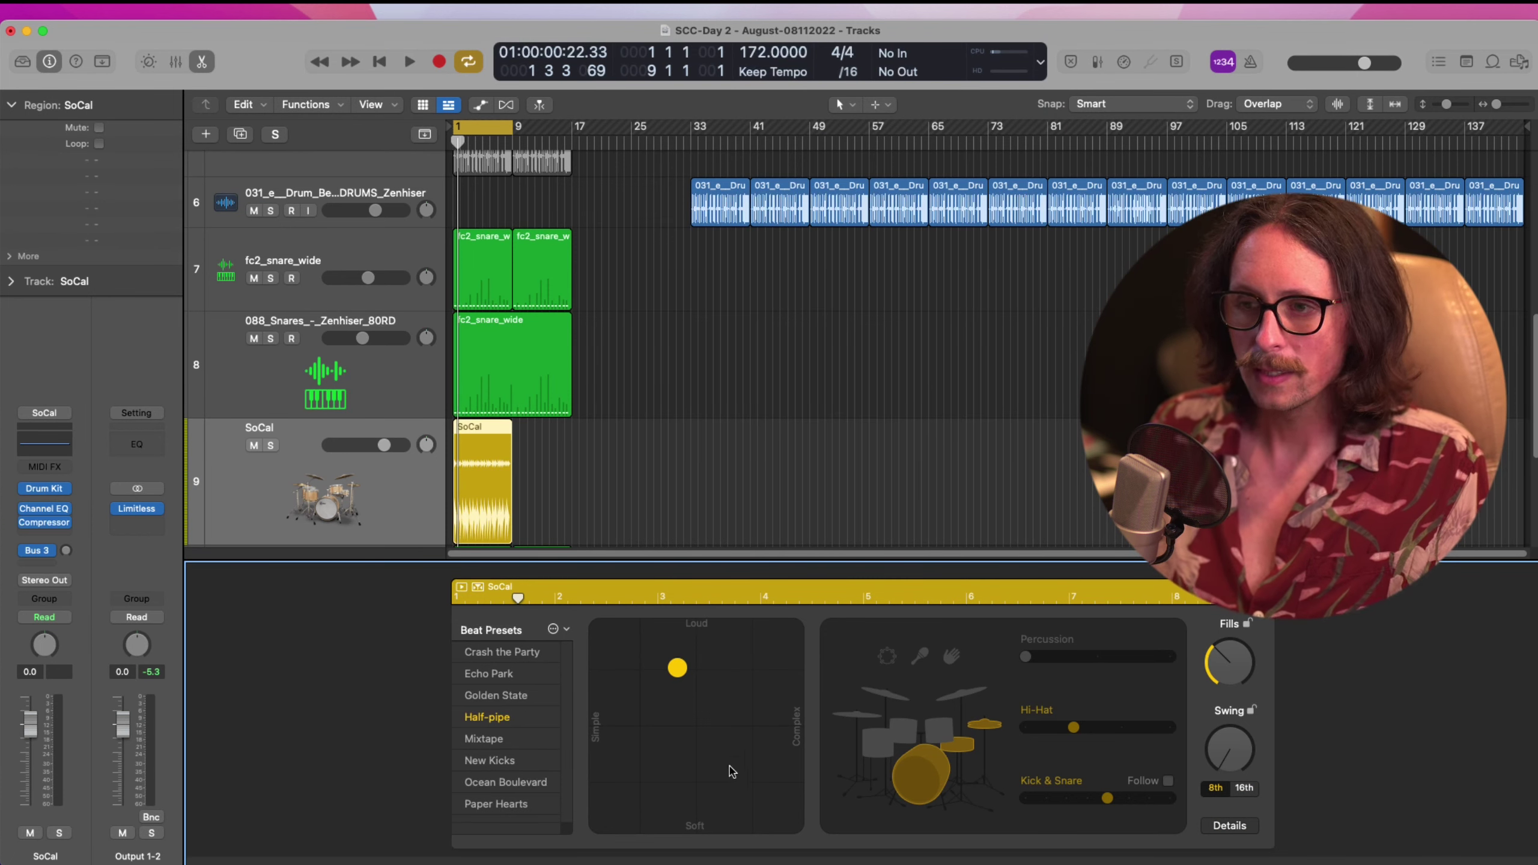
Make the SoCal drummer louder and more complex with the Mixtape beat preset
drag(681, 667, 761, 702)
click(484, 738)
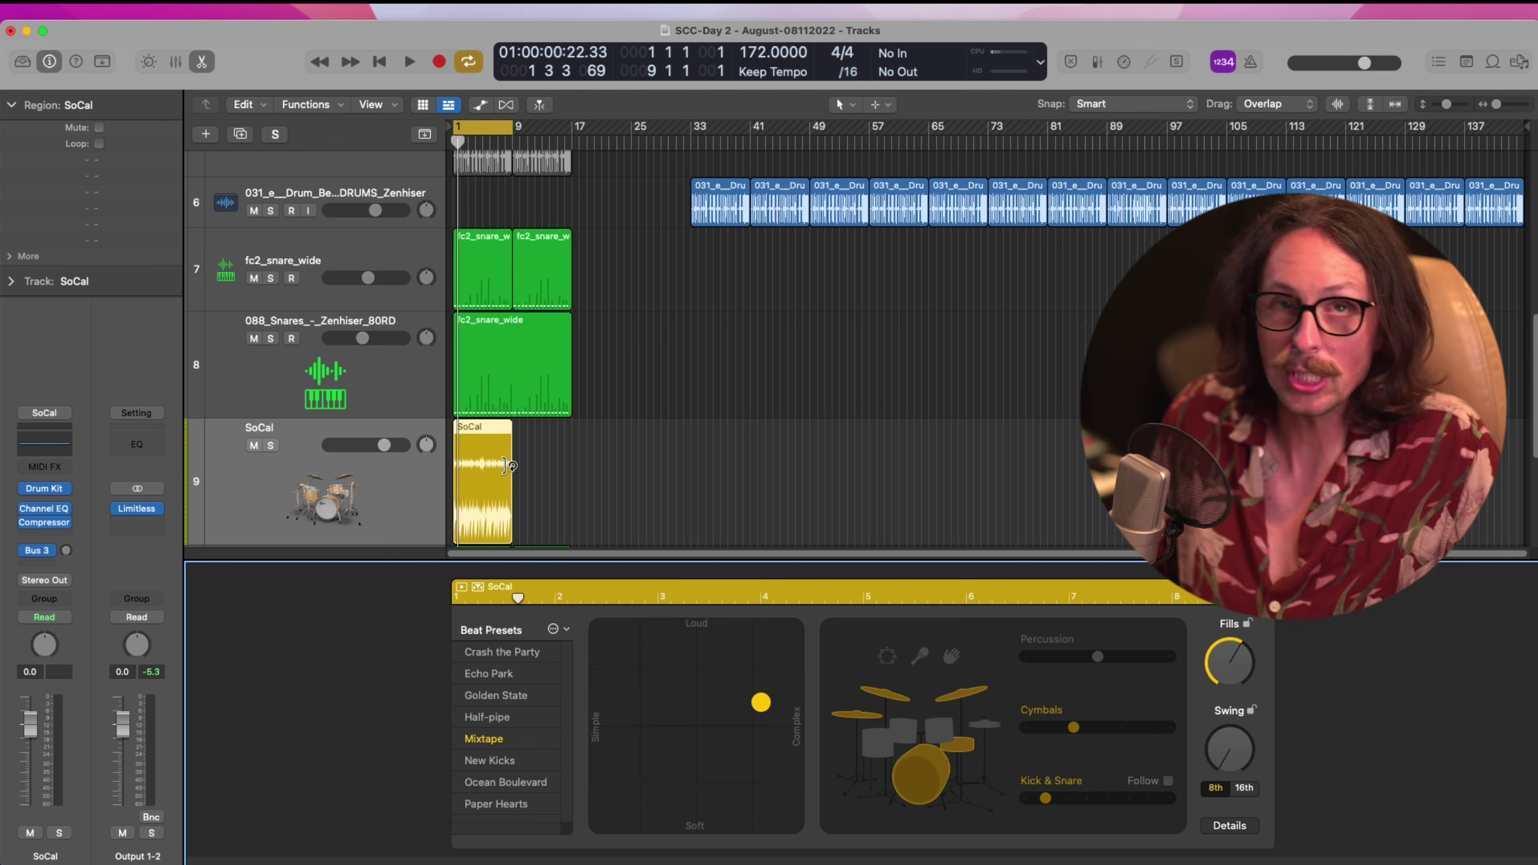
click(710, 448)
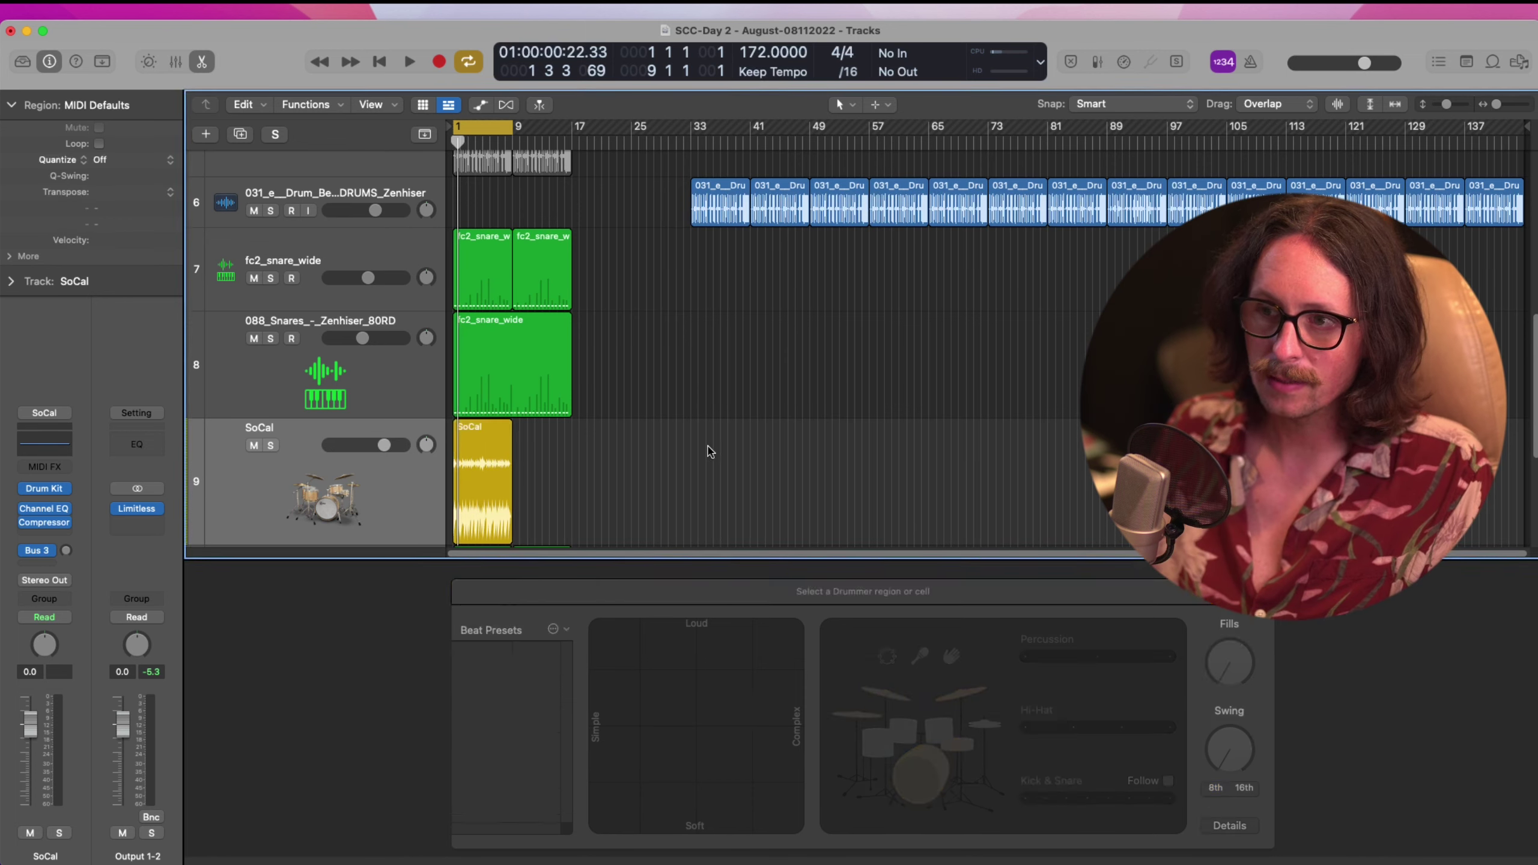
Duplicate the 088_Snares_-_Zenhiser_80RD track with the same settings using Cmd+D
key(x)
key(x)
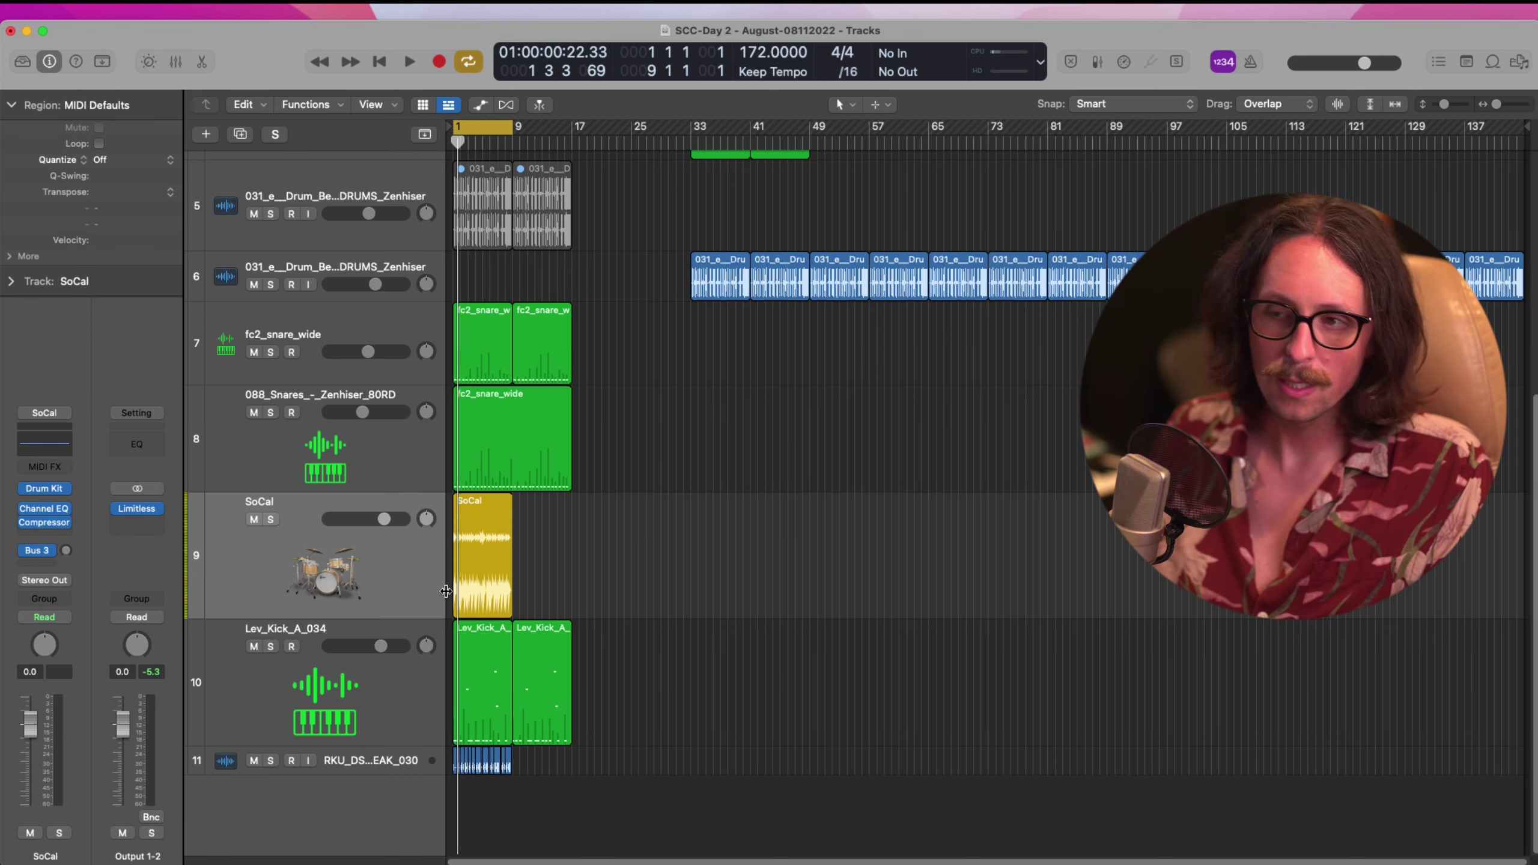
click(387, 599)
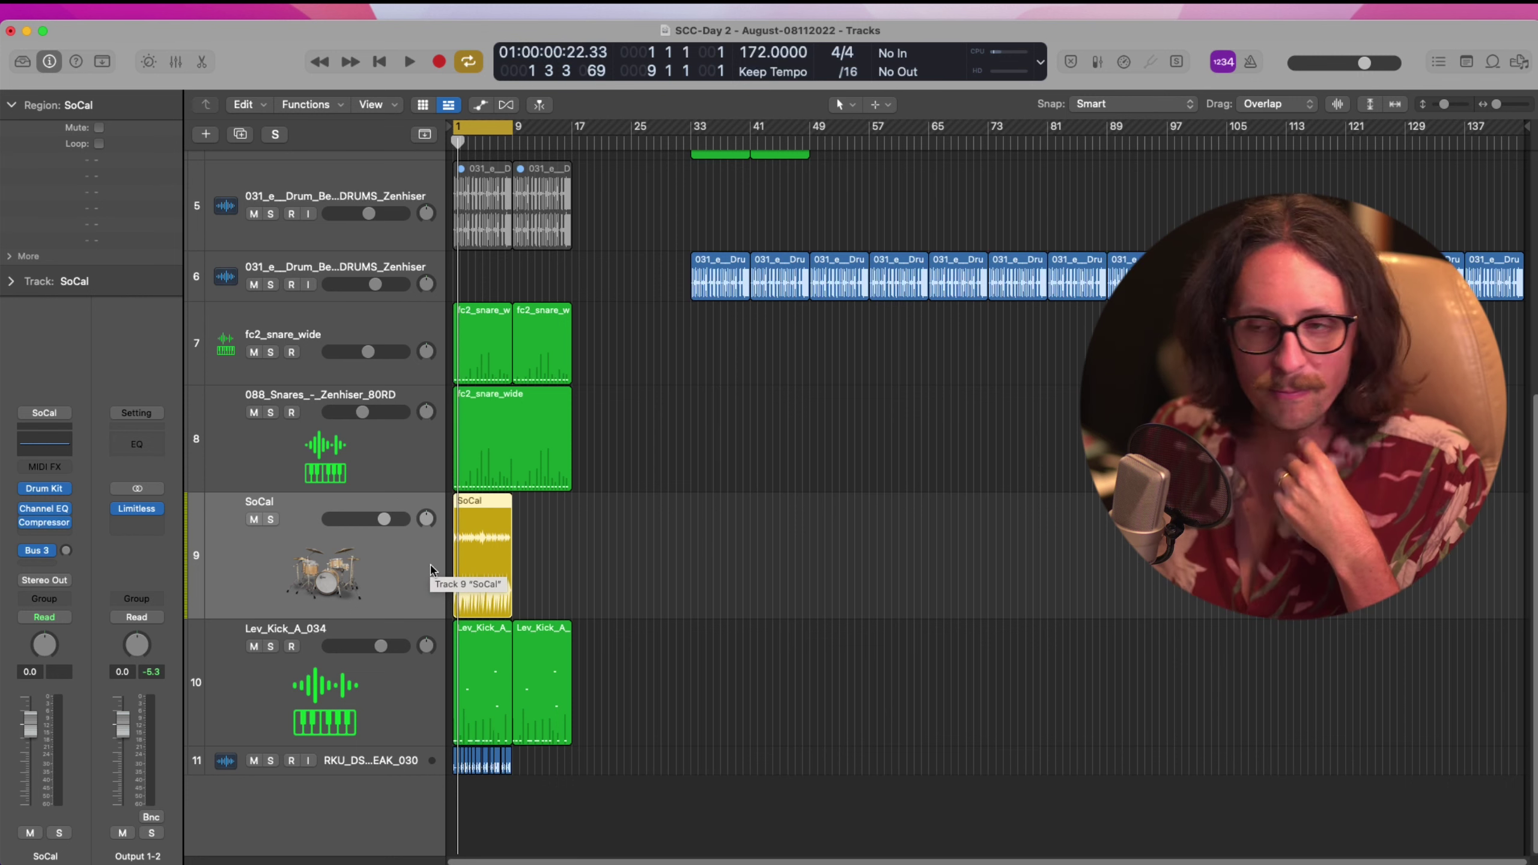
click(340, 697)
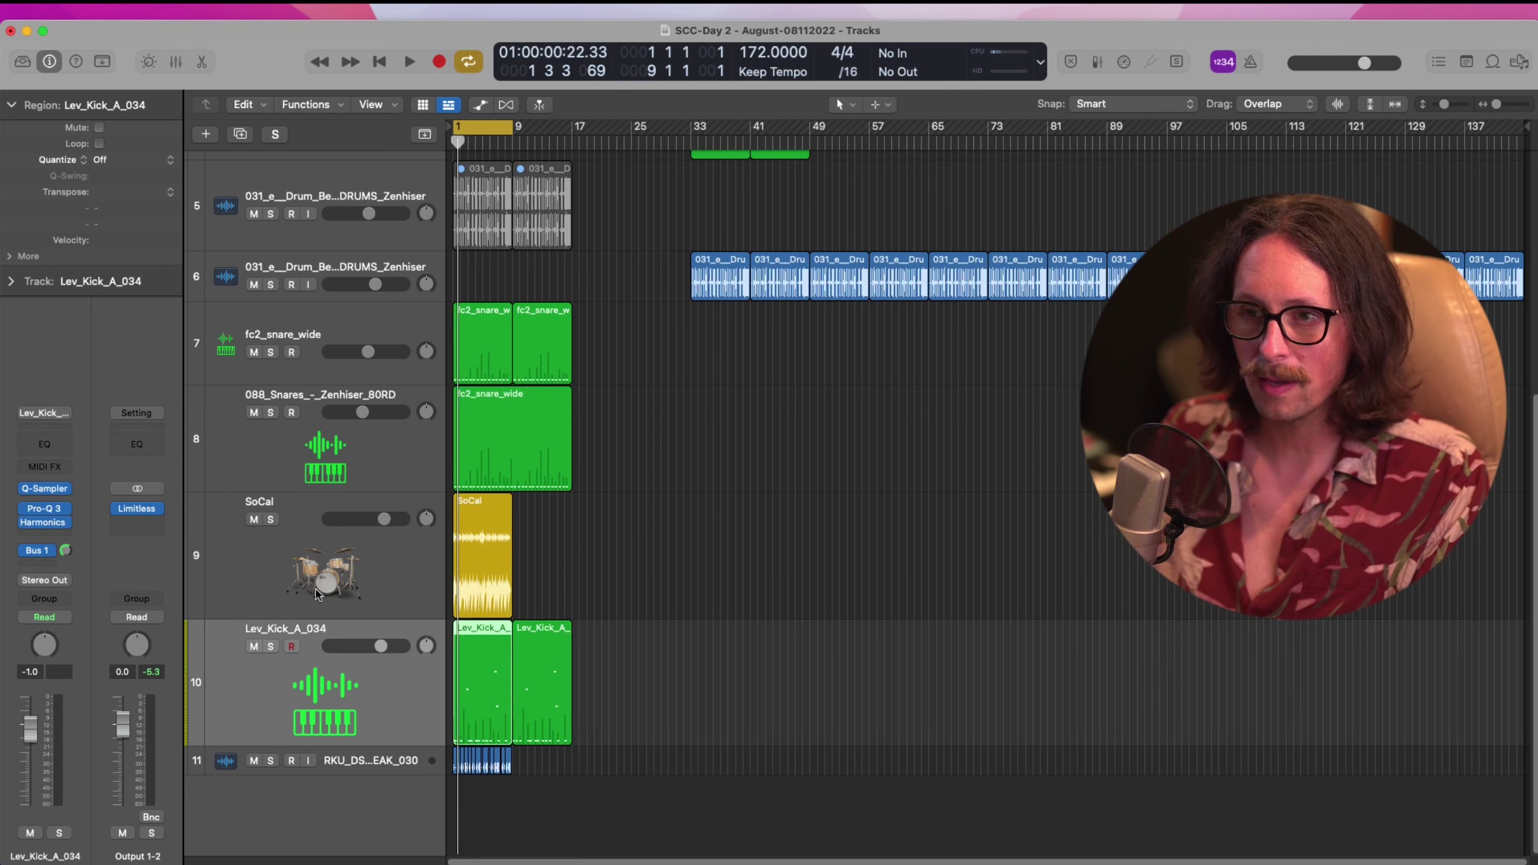
click(323, 568)
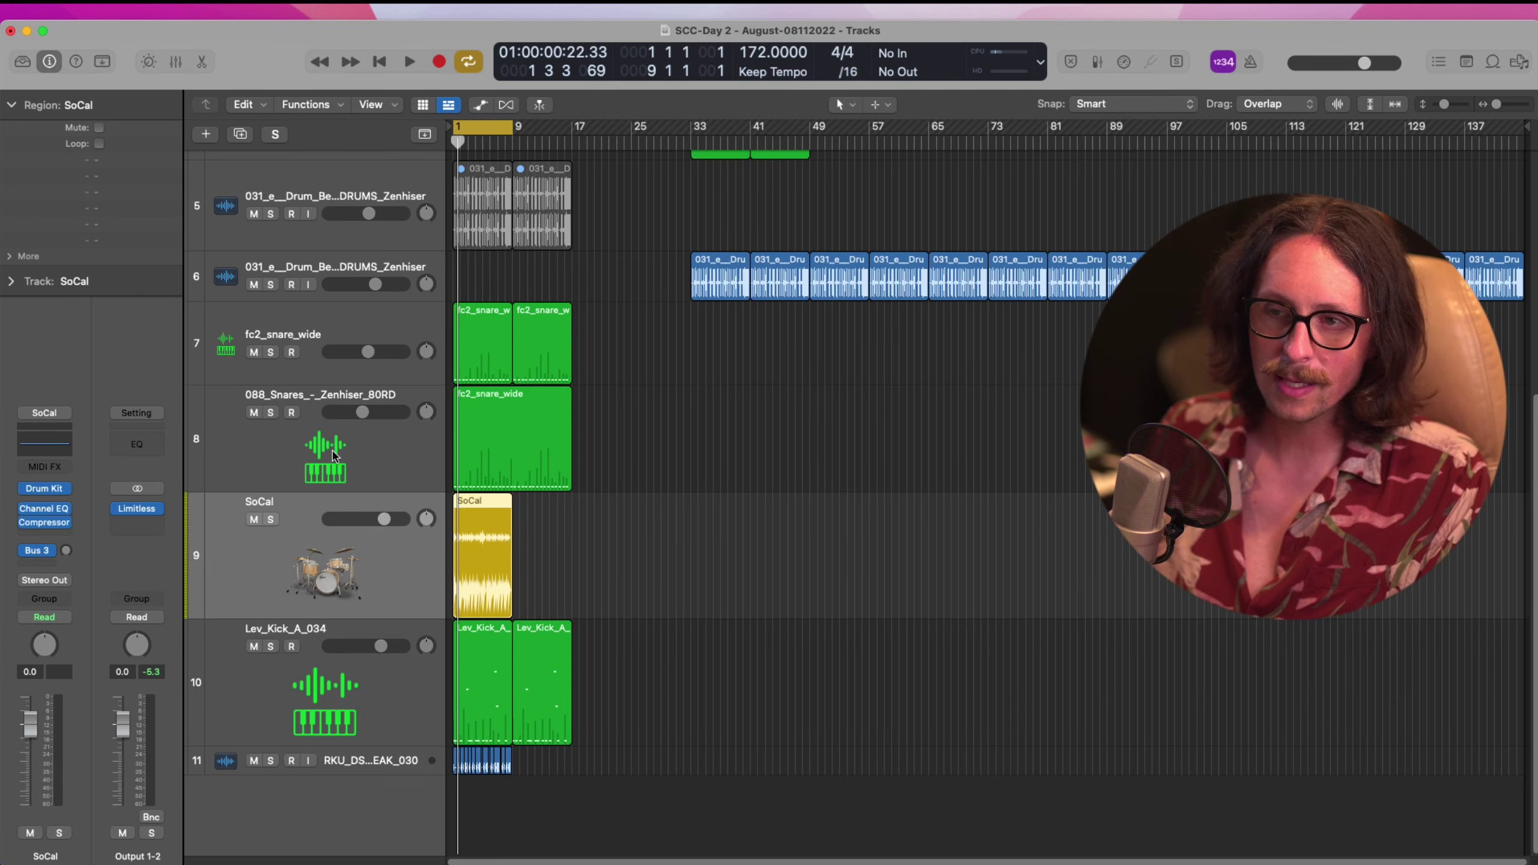
click(333, 455)
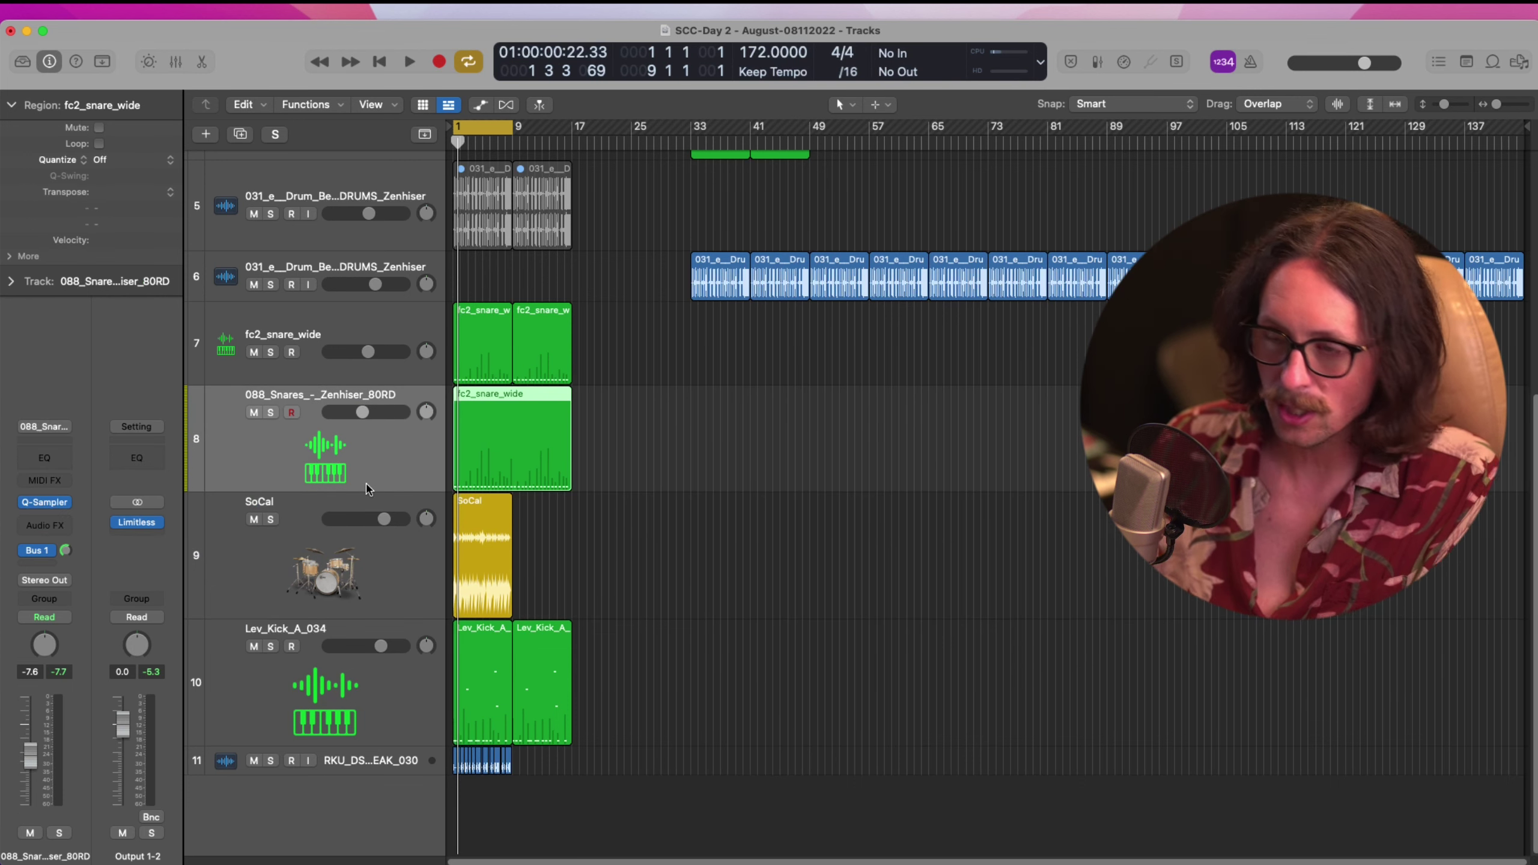
key(super+d)
Copy the SoCal region onto new track 9 and open it in the Piano Roll
click(466, 677)
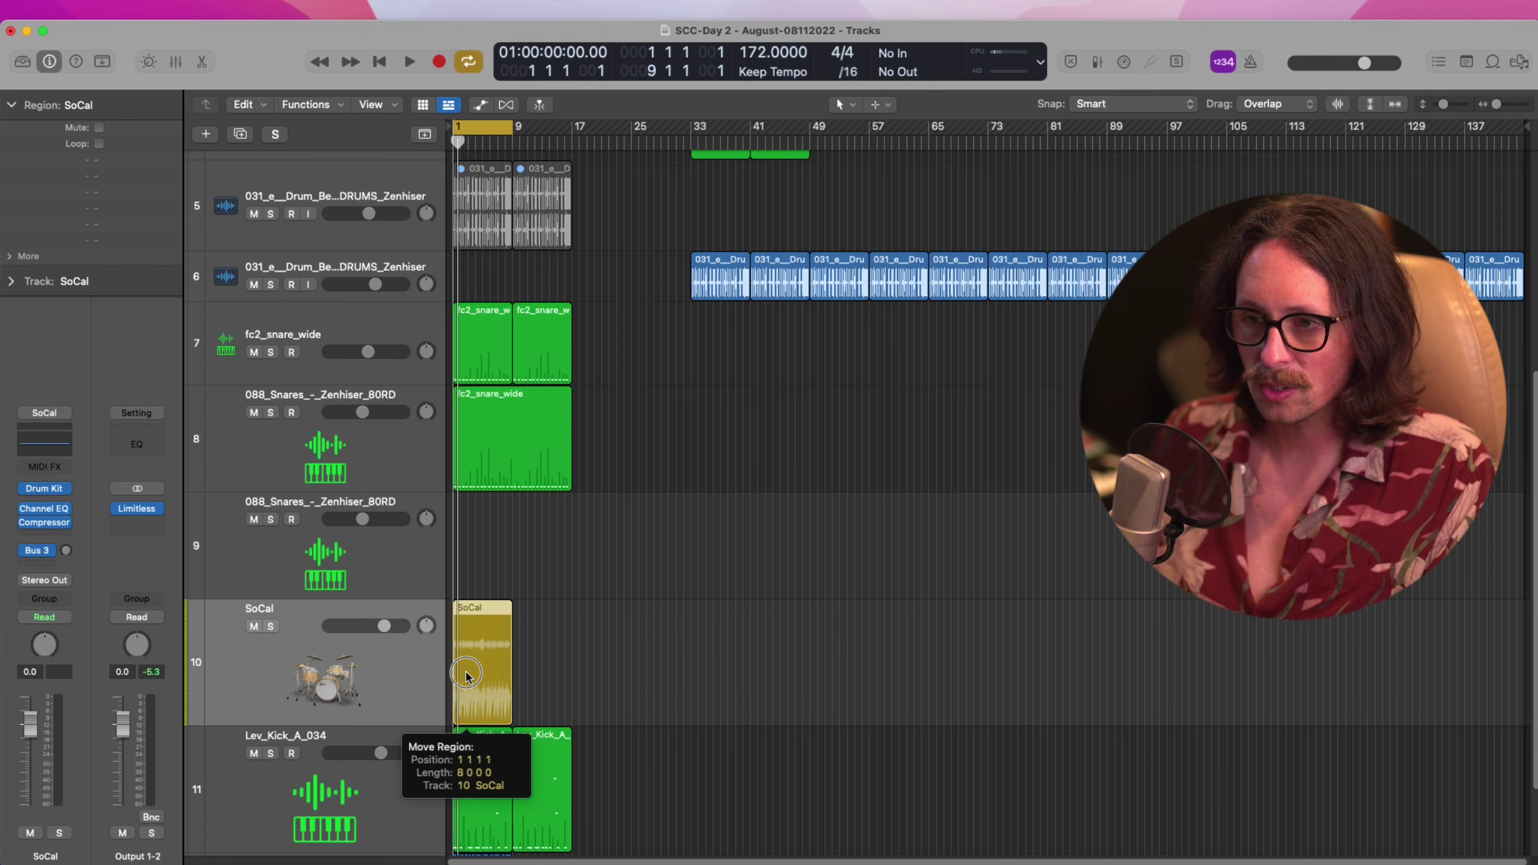
drag(466, 677, 463, 548)
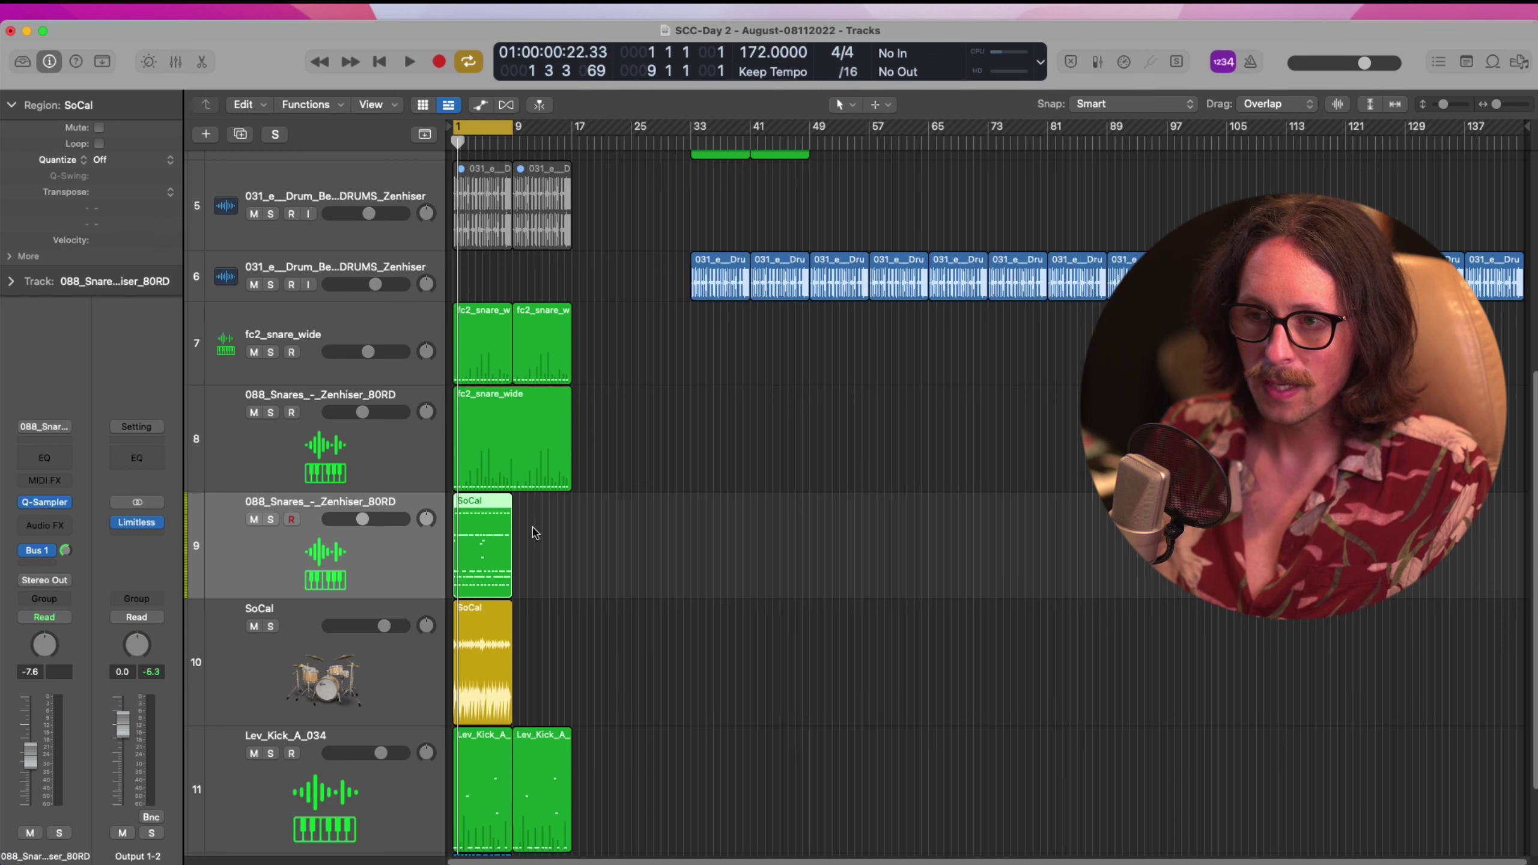
double_click(491, 566)
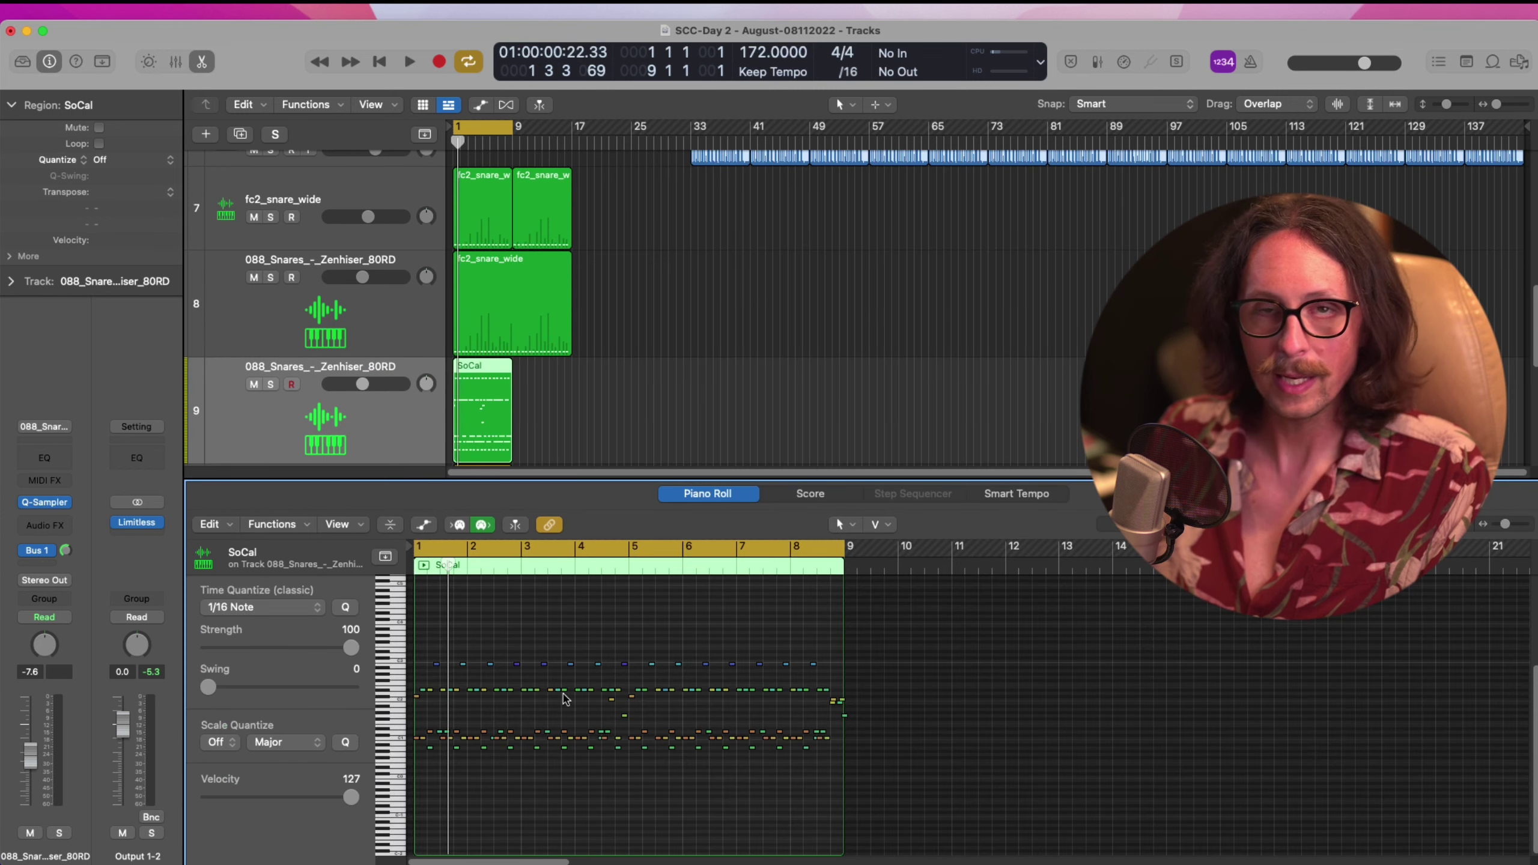
click(274, 432)
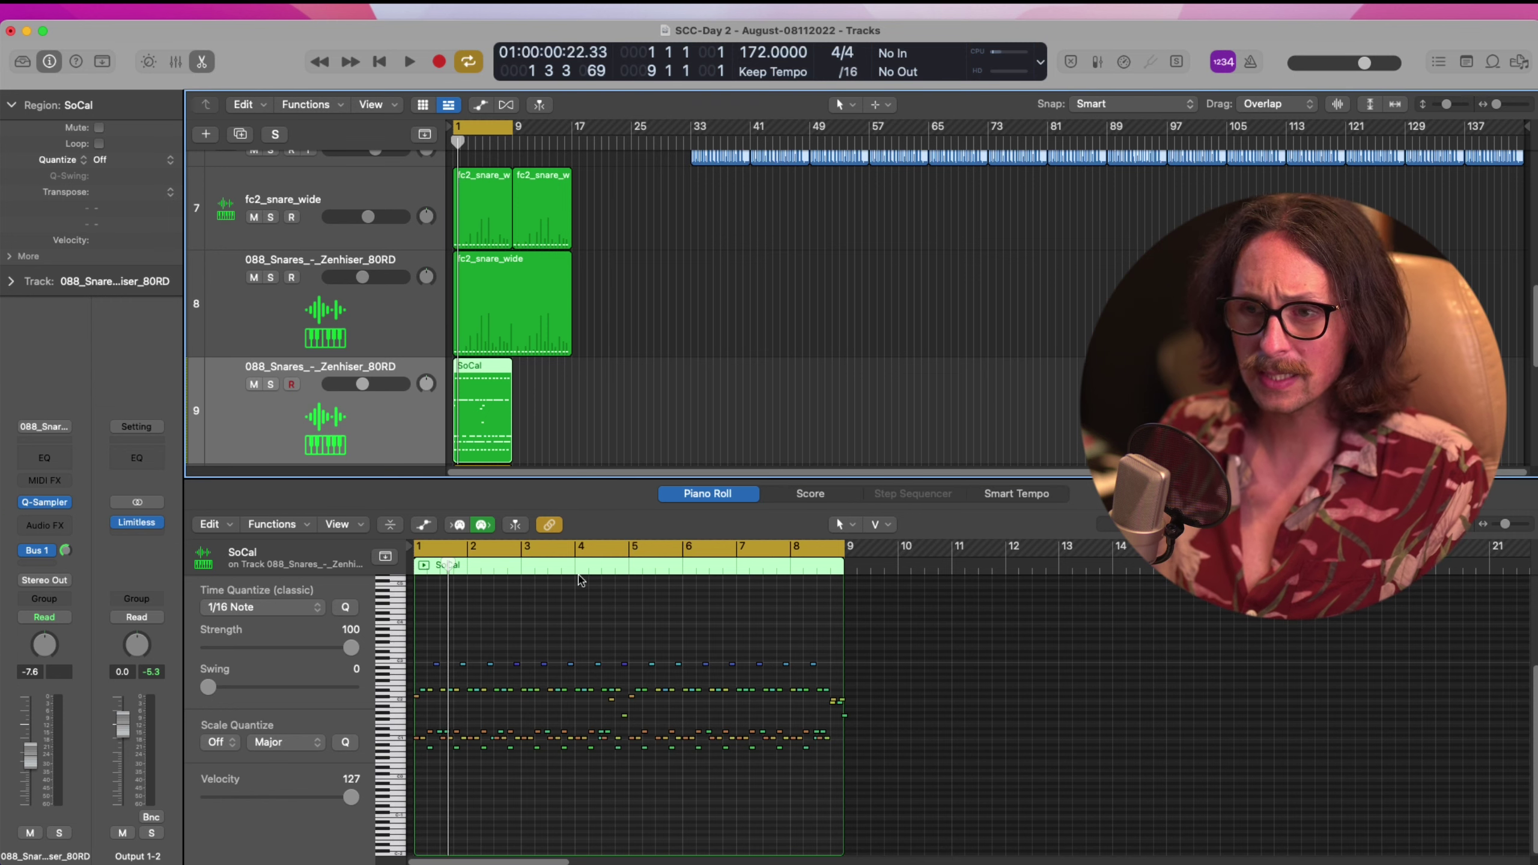
Zoom in on the copied pattern's first notes around bar 2
drag(880, 614, 424, 818)
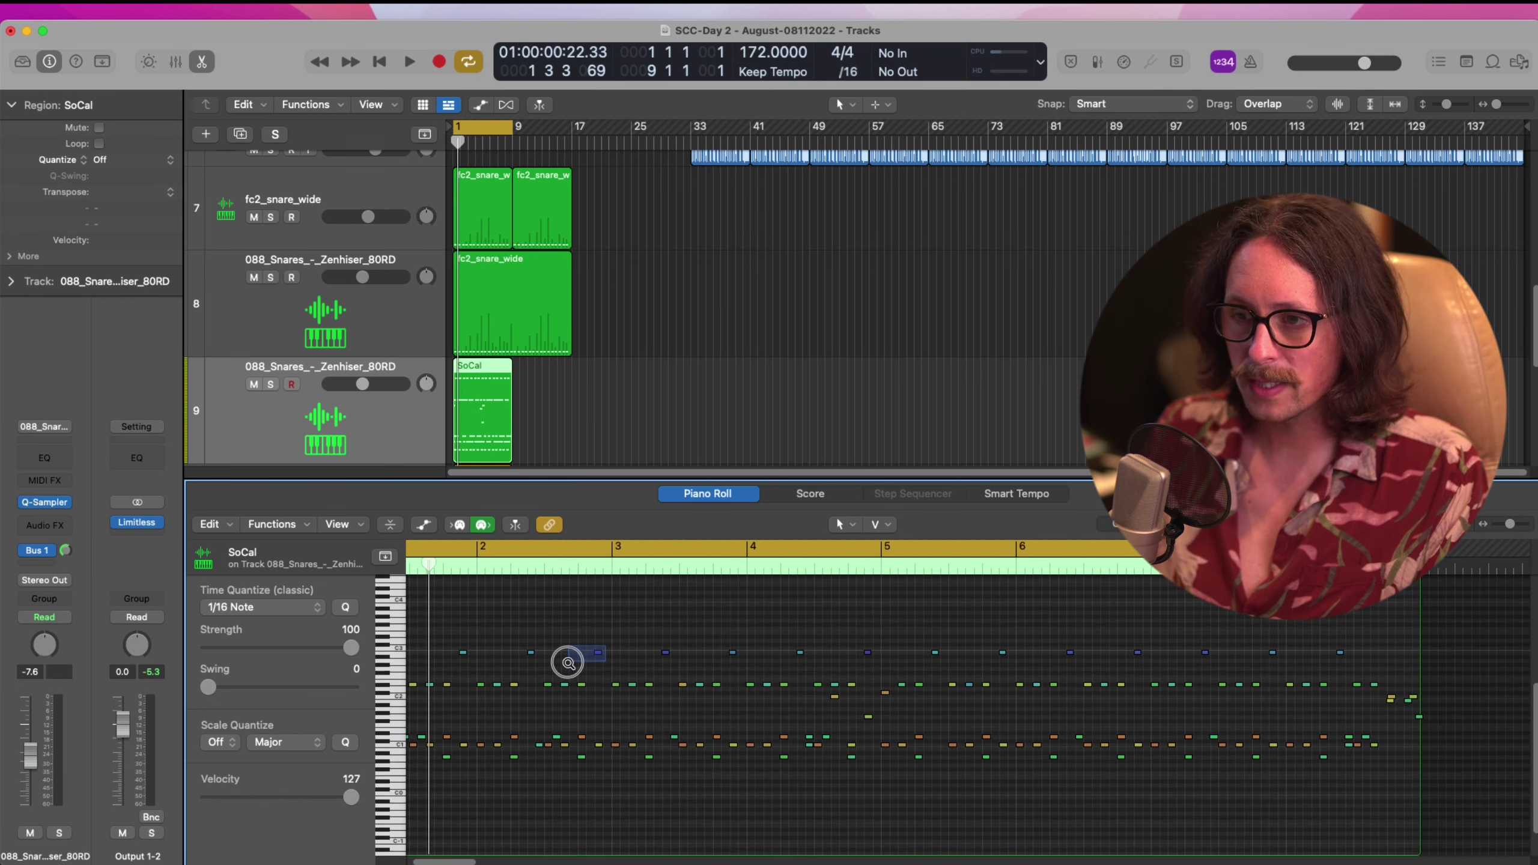
drag(606, 633, 448, 831)
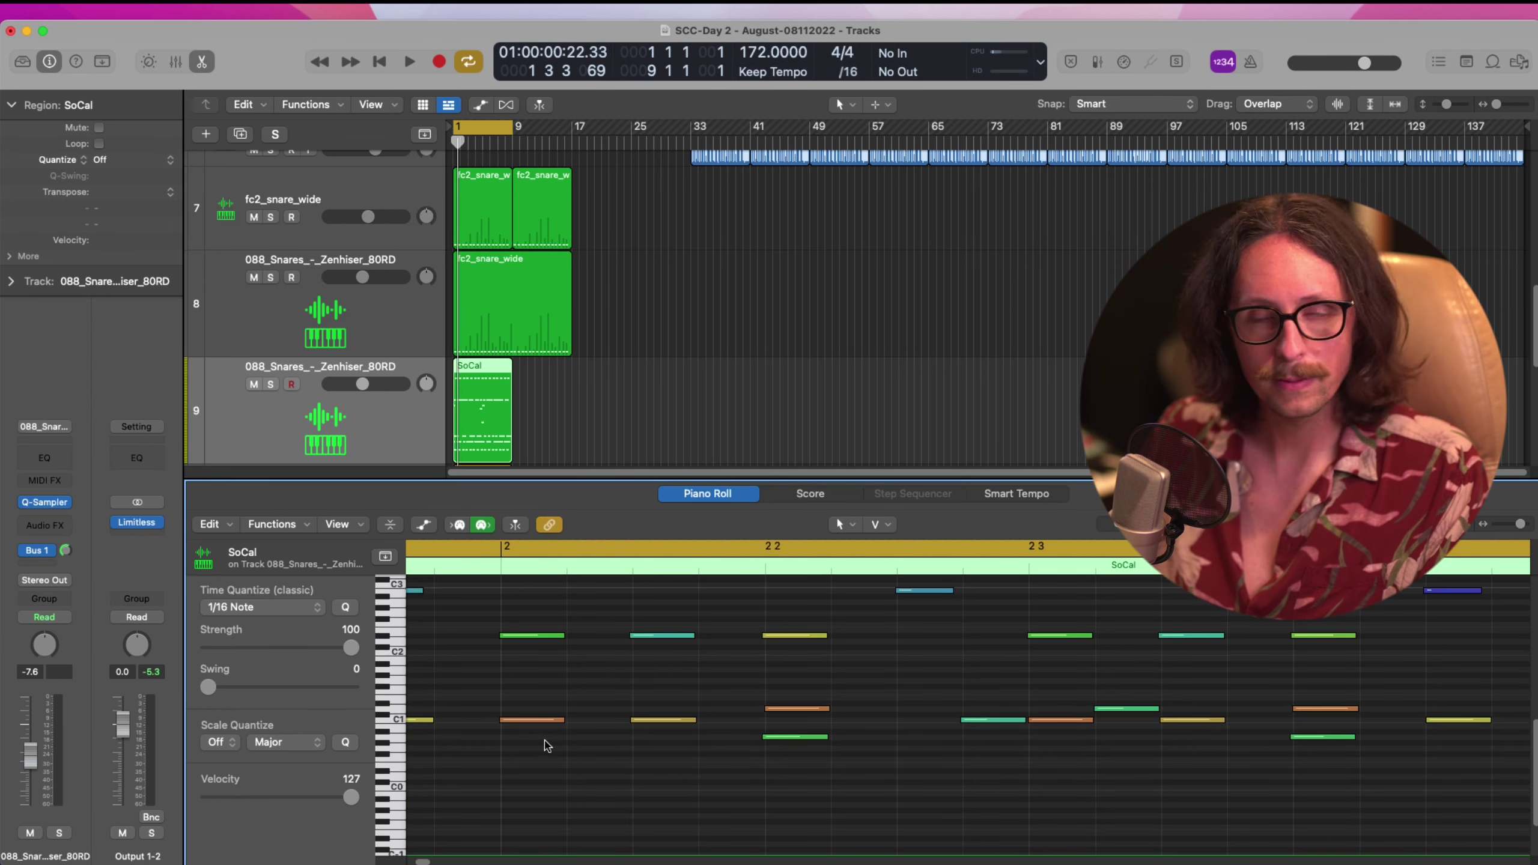
drag(593, 628, 679, 691)
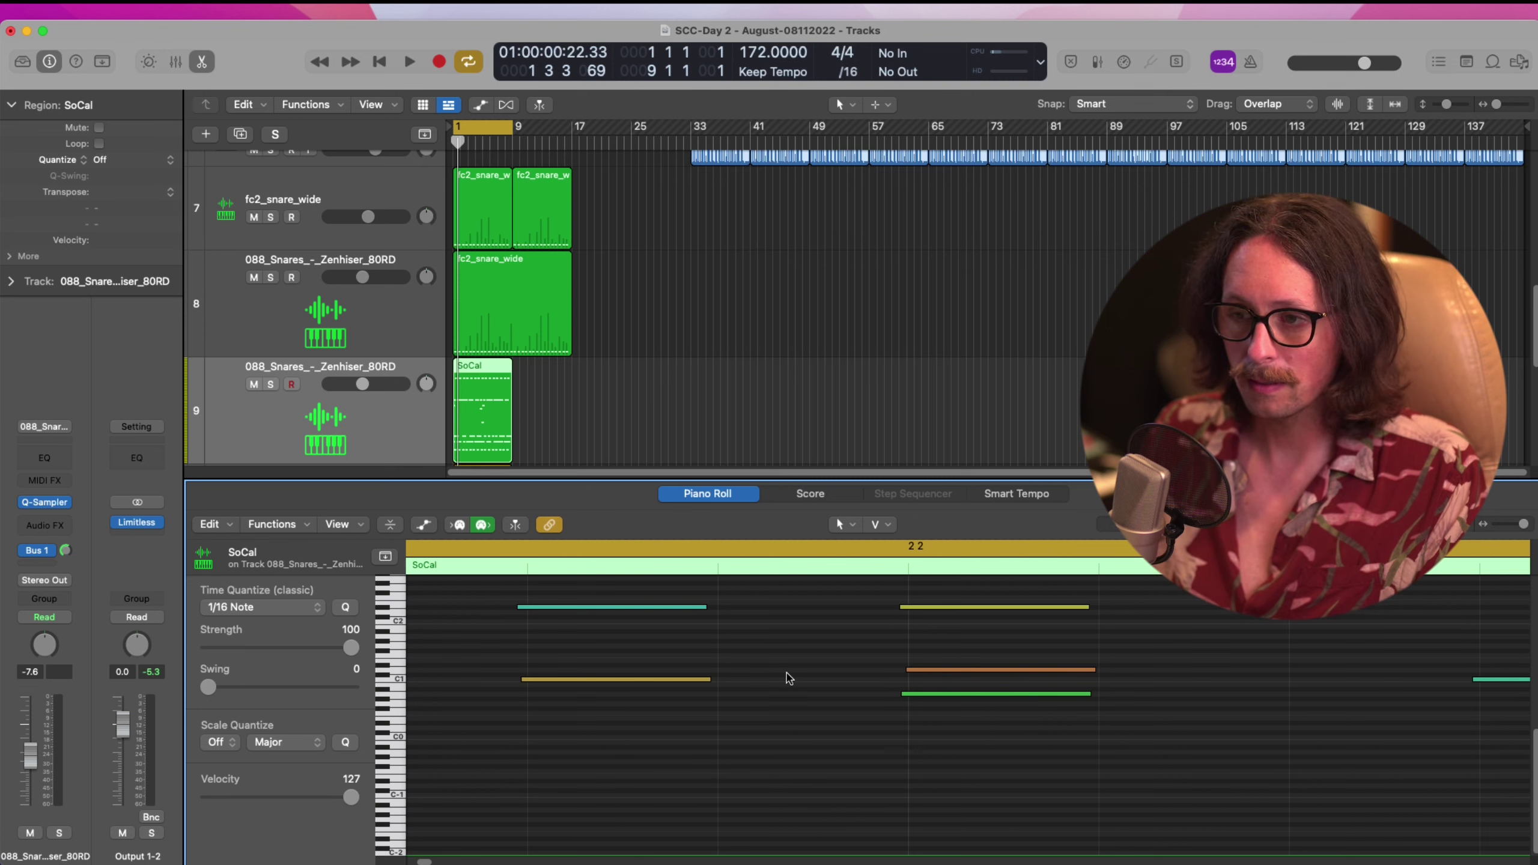
scroll(789, 678, down, 5)
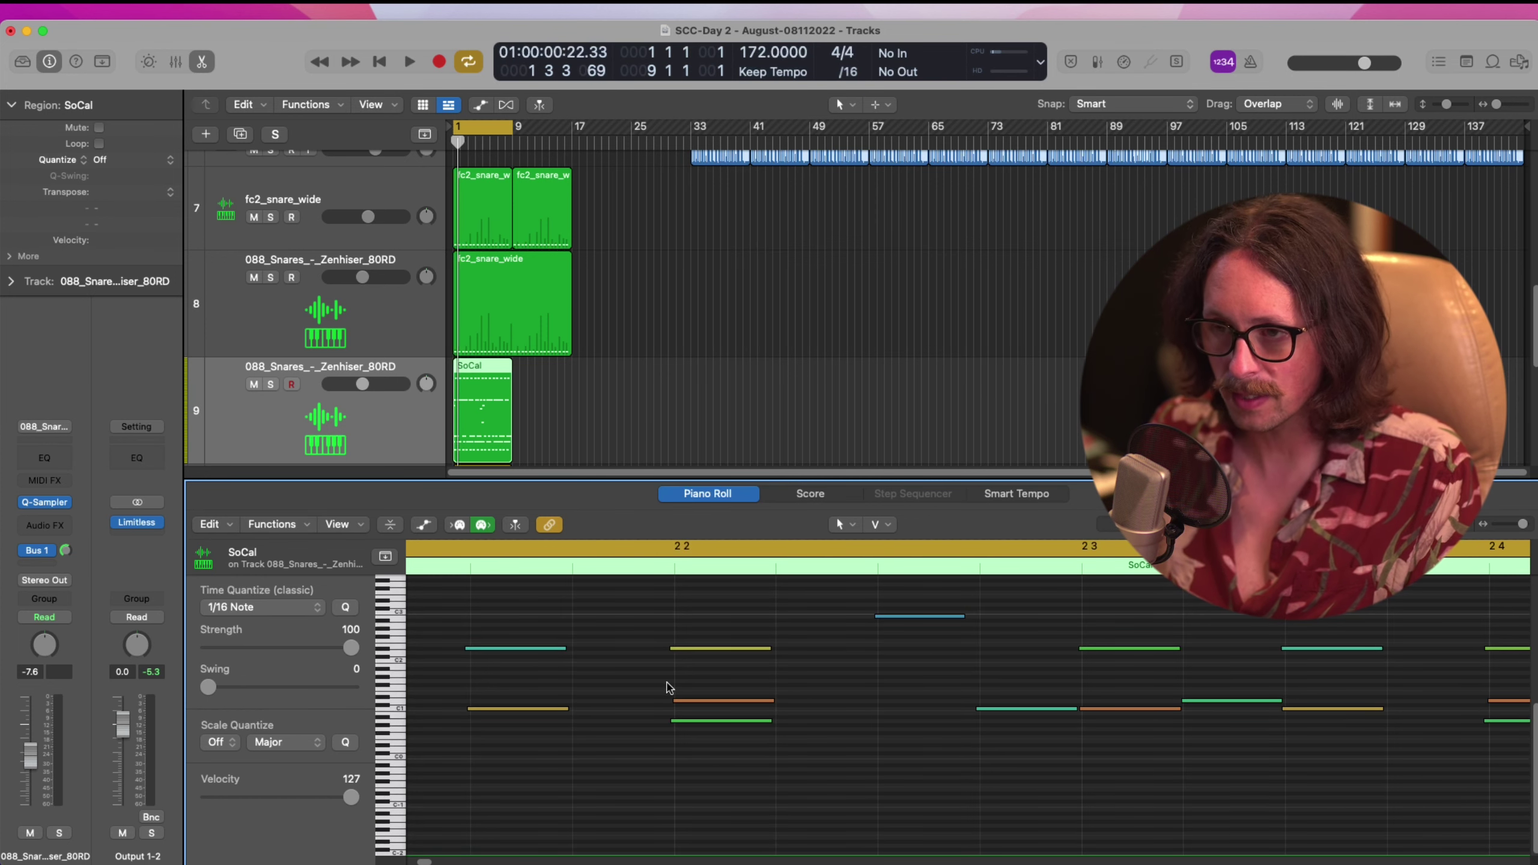
scroll(668, 688, down, 5)
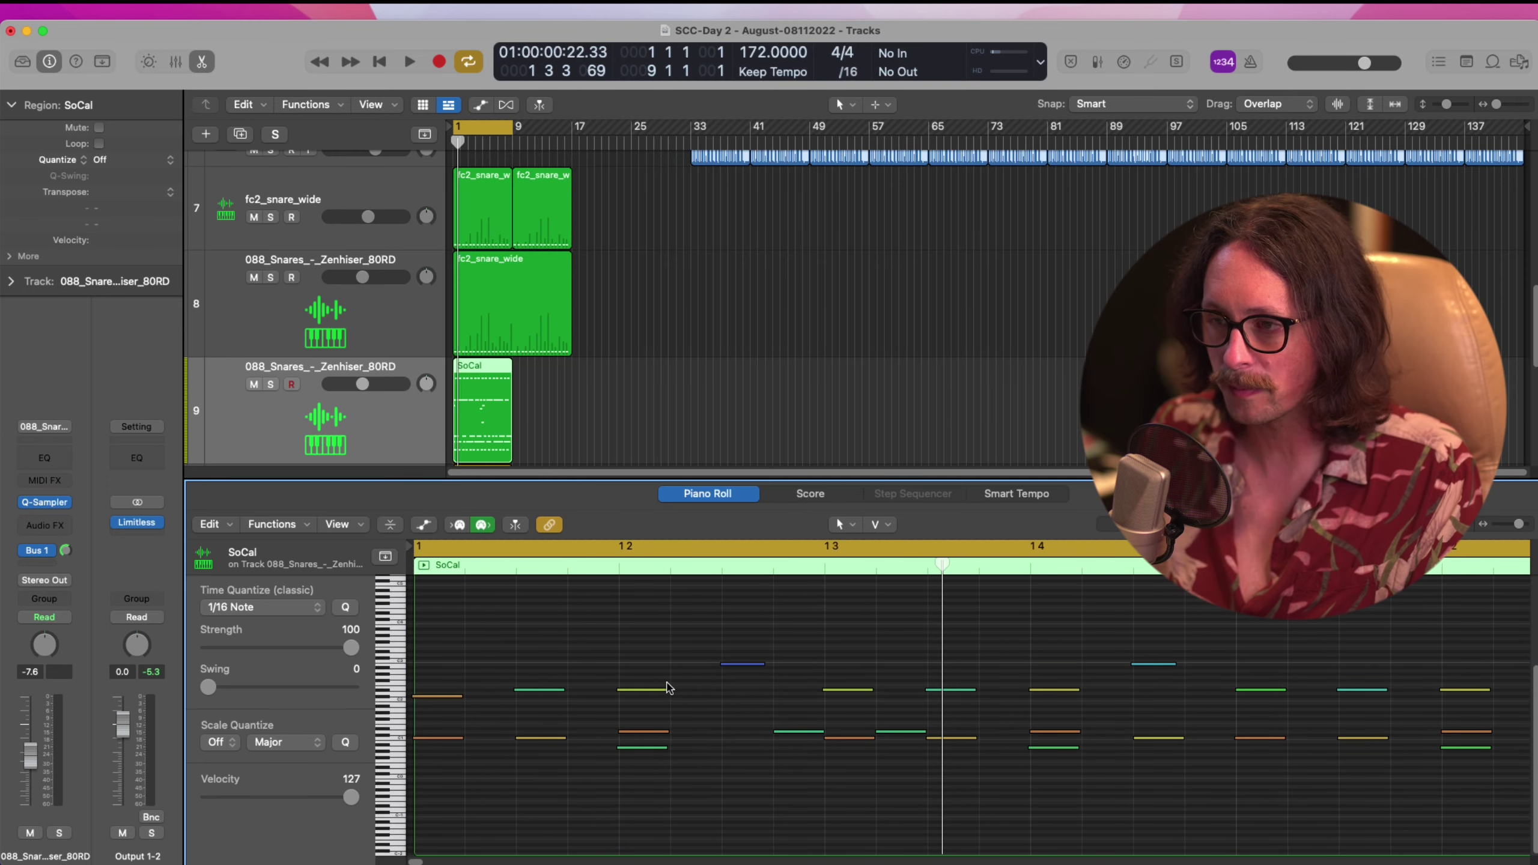
drag(471, 660, 402, 789)
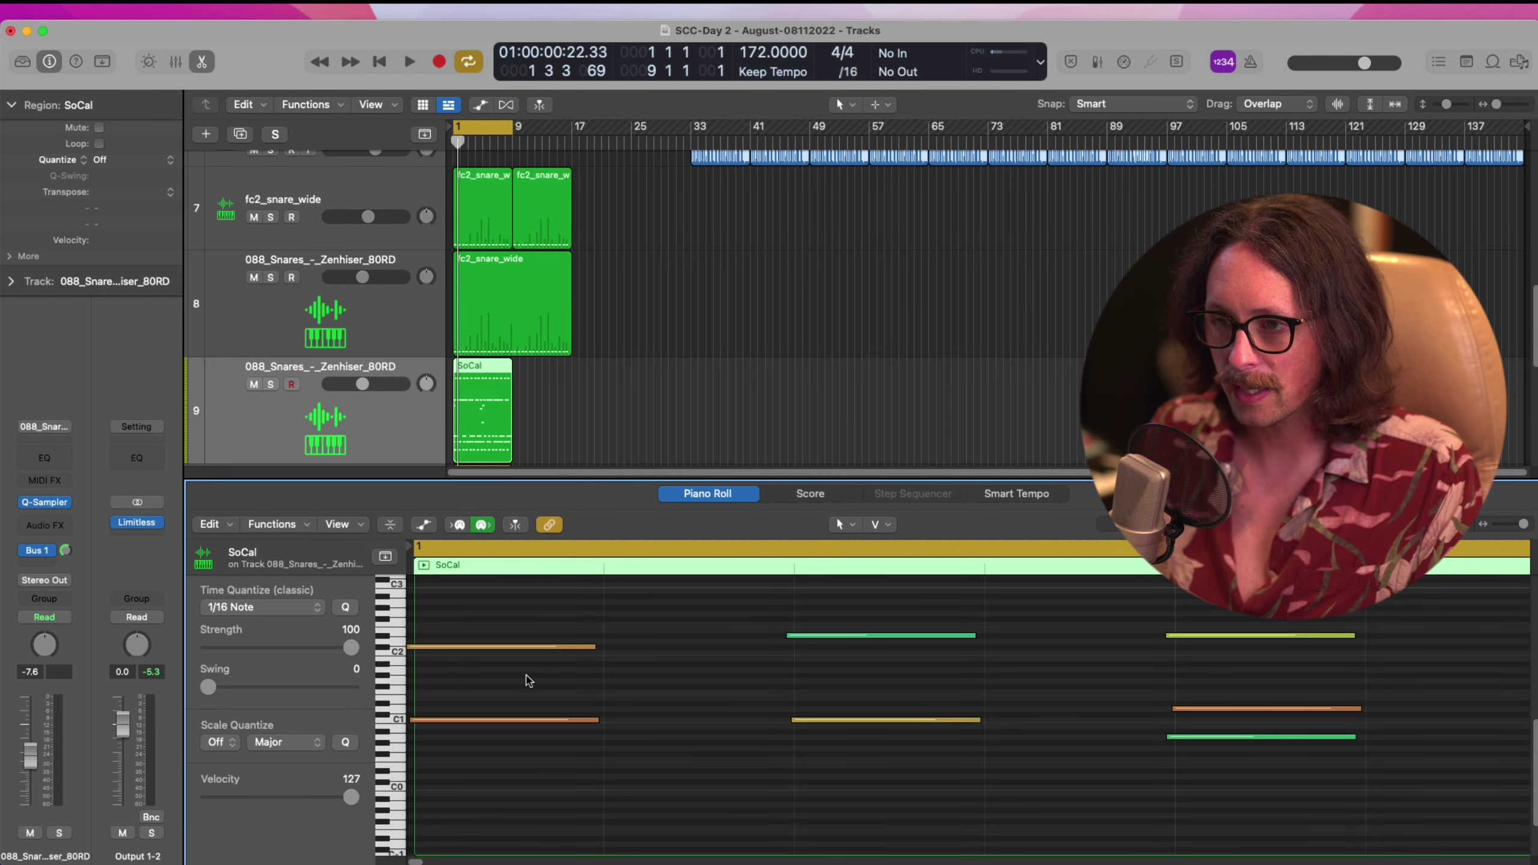
Check the C1 and C2 note velocities, then zoom out and close the editor
click(854, 637)
click(865, 721)
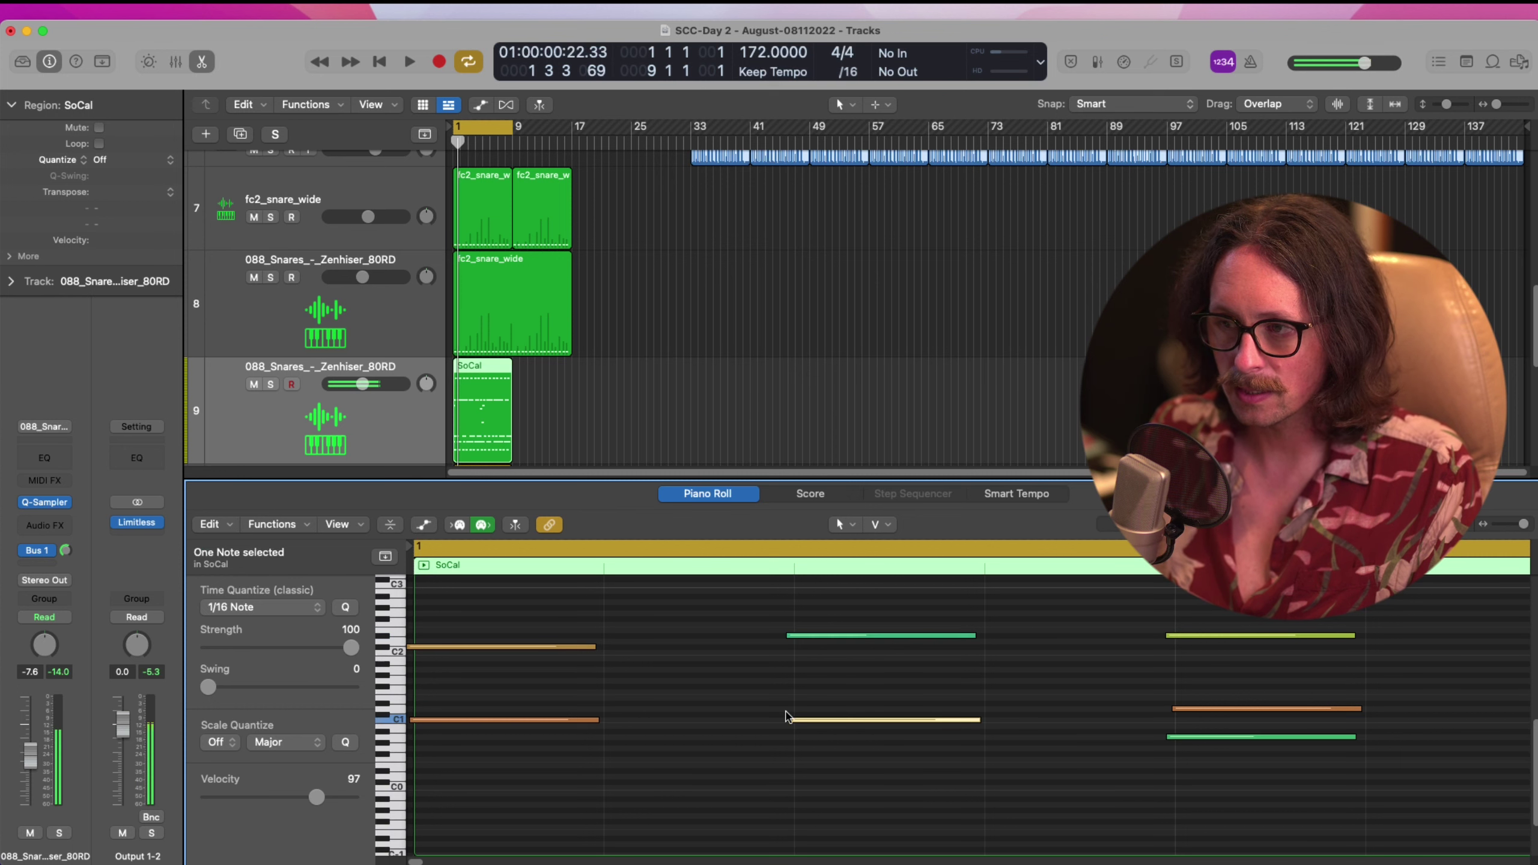
click(568, 720)
click(560, 647)
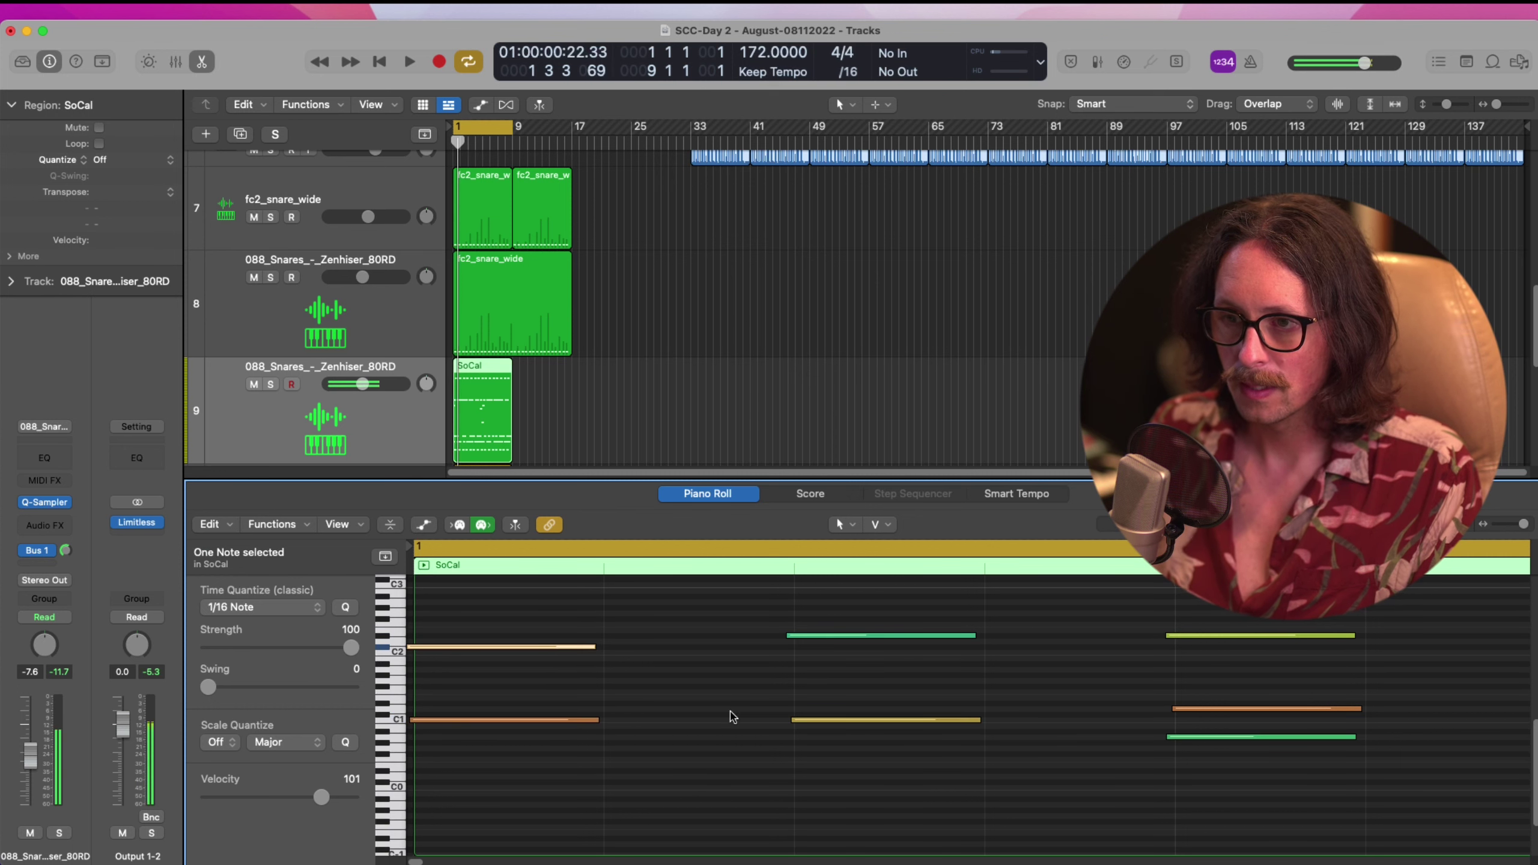
key(z)
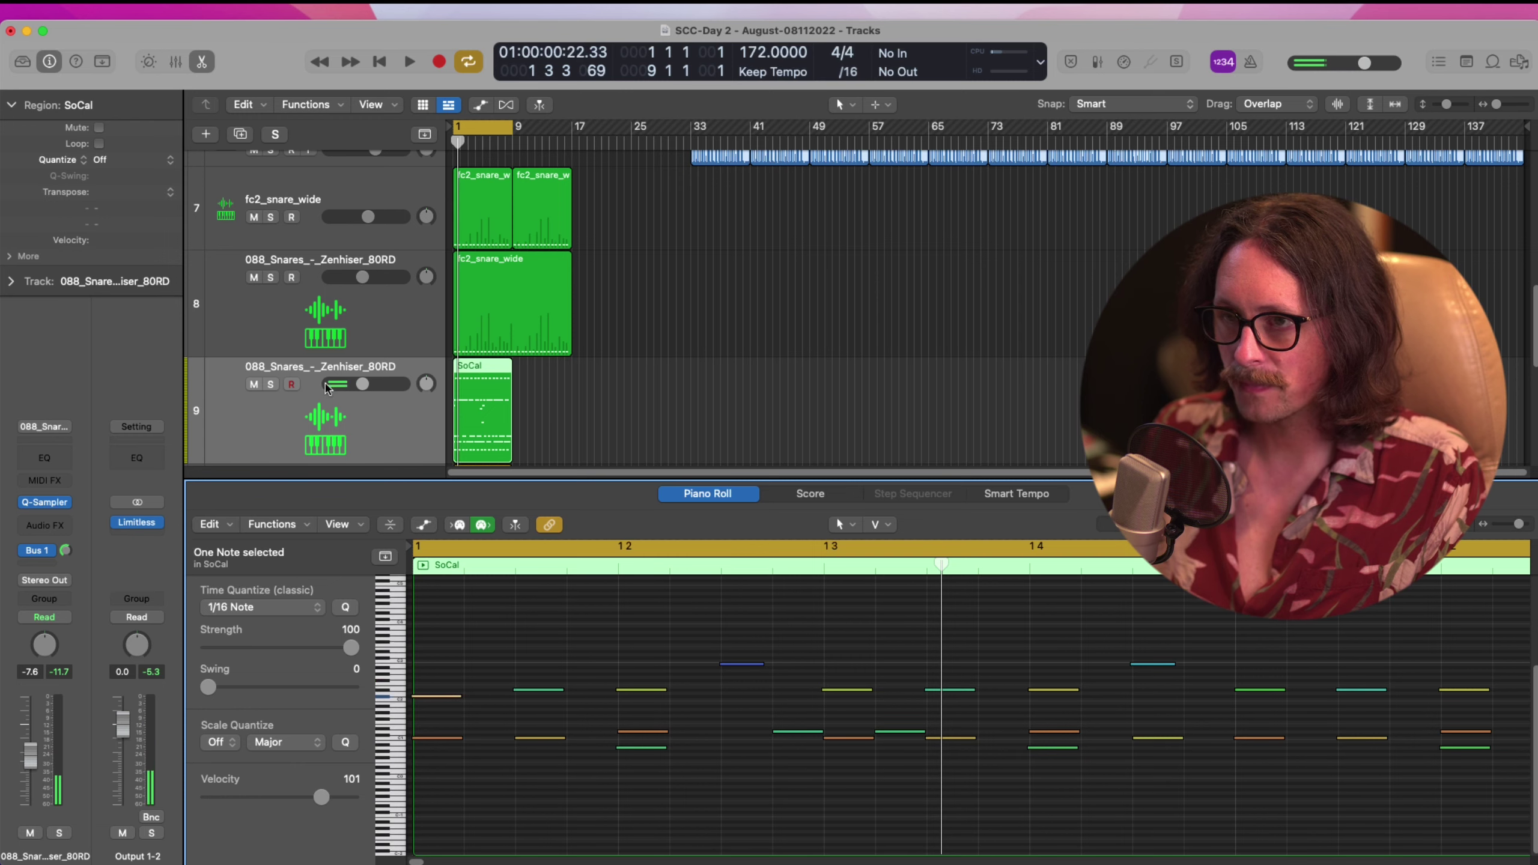
key(e)
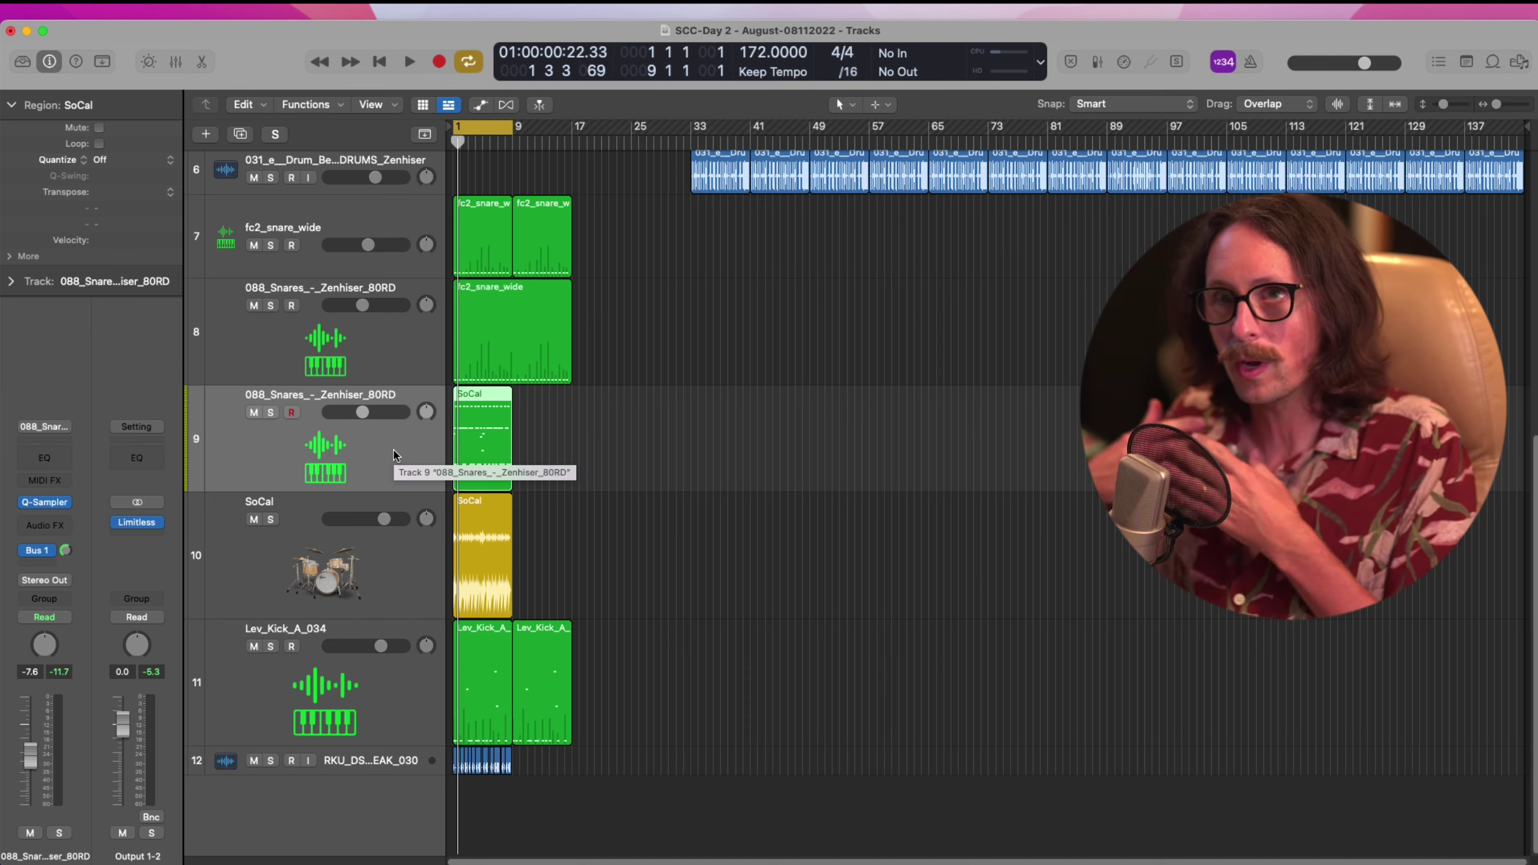
Create a Software Instrument track using AU Instruments > Native Instruments > Kontakt
click(206, 134)
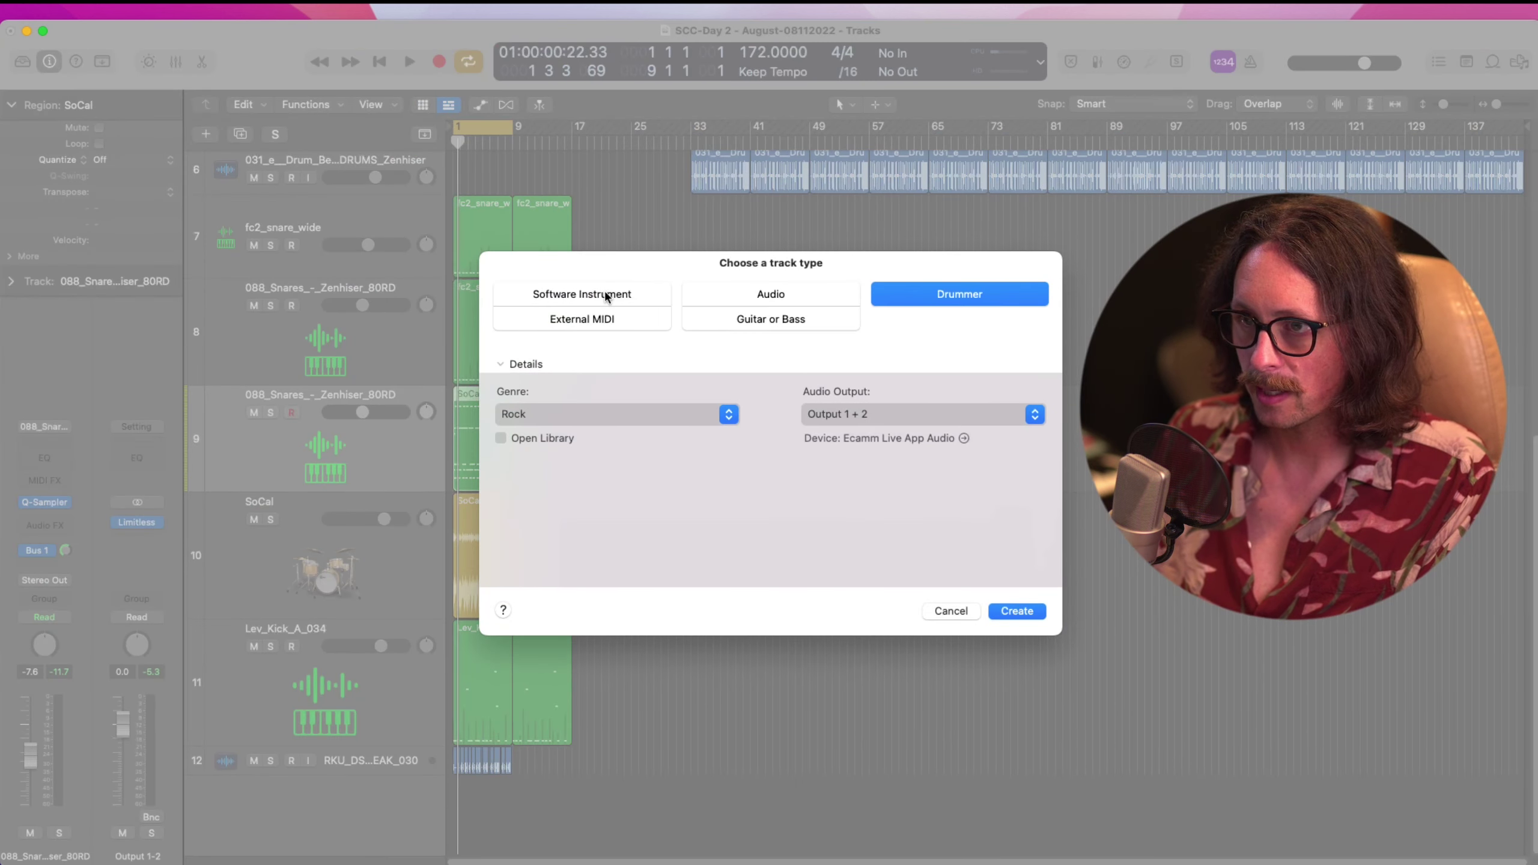
click(605, 291)
click(617, 409)
mouse_move(648, 814)
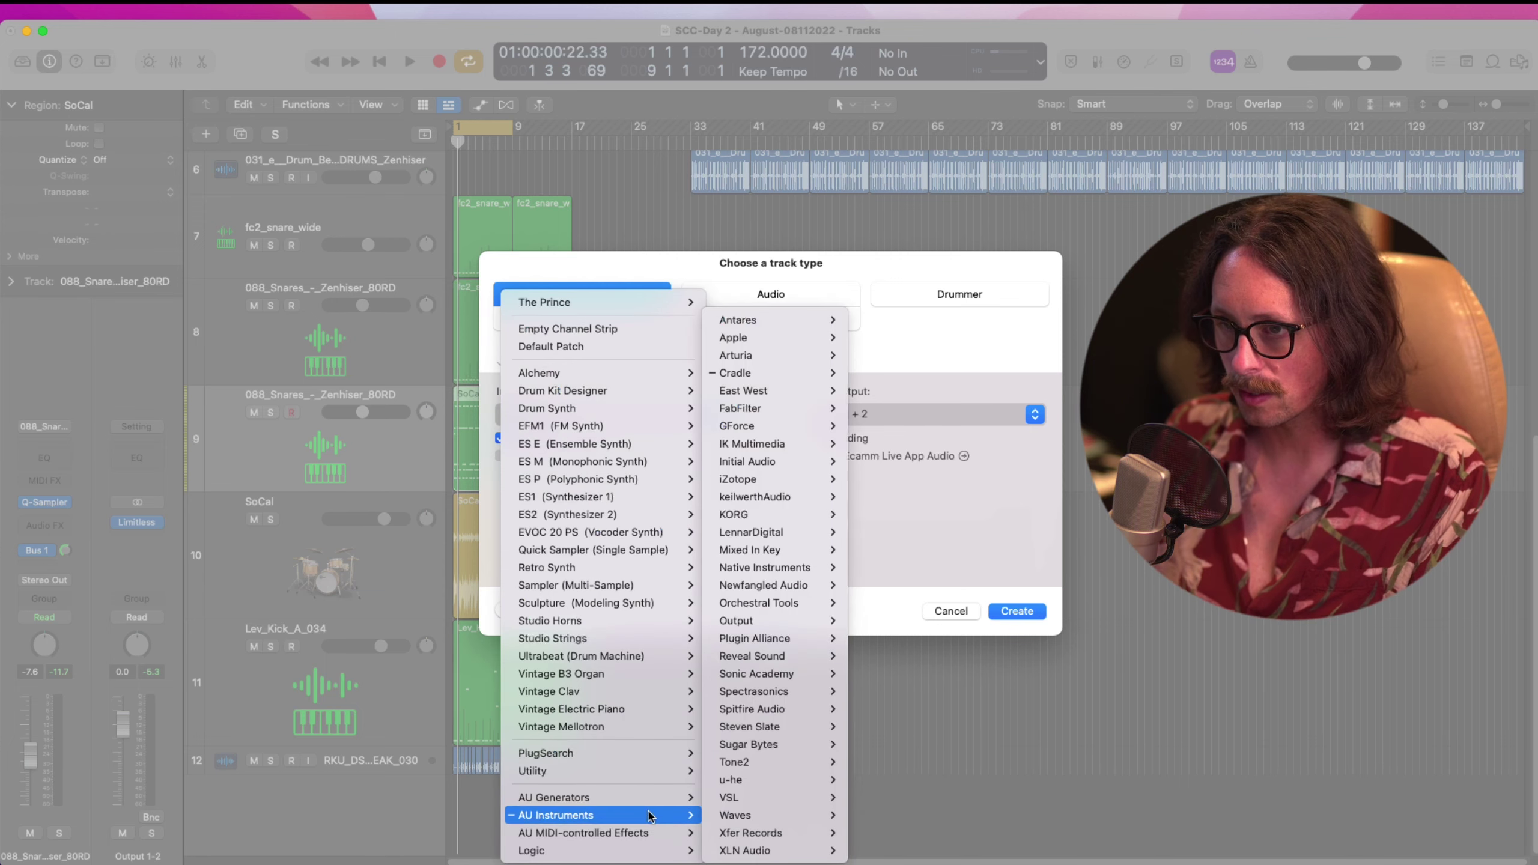
mouse_move(783, 414)
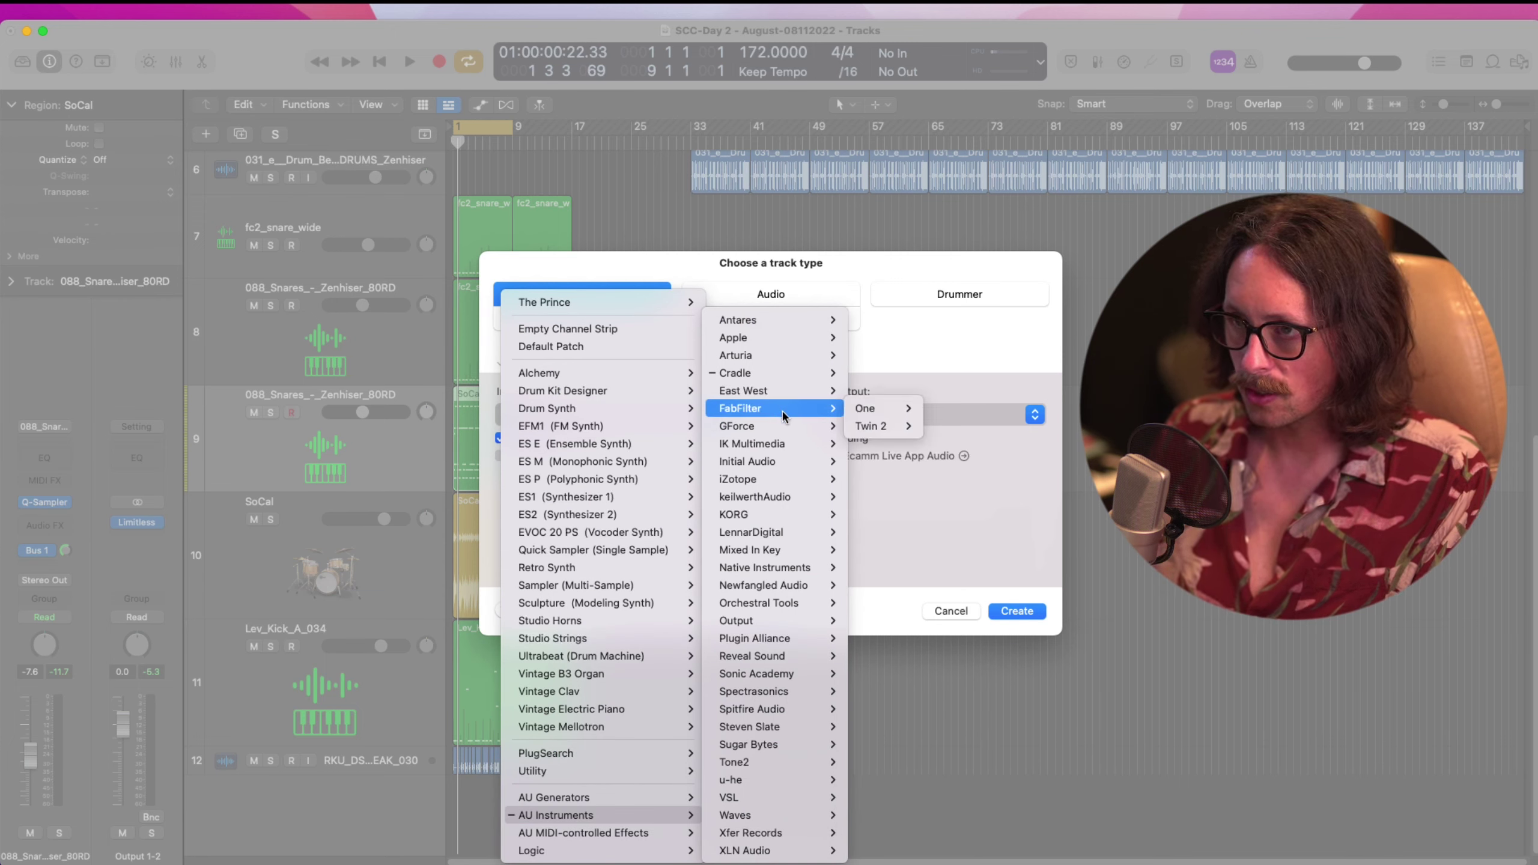
mouse_move(786, 654)
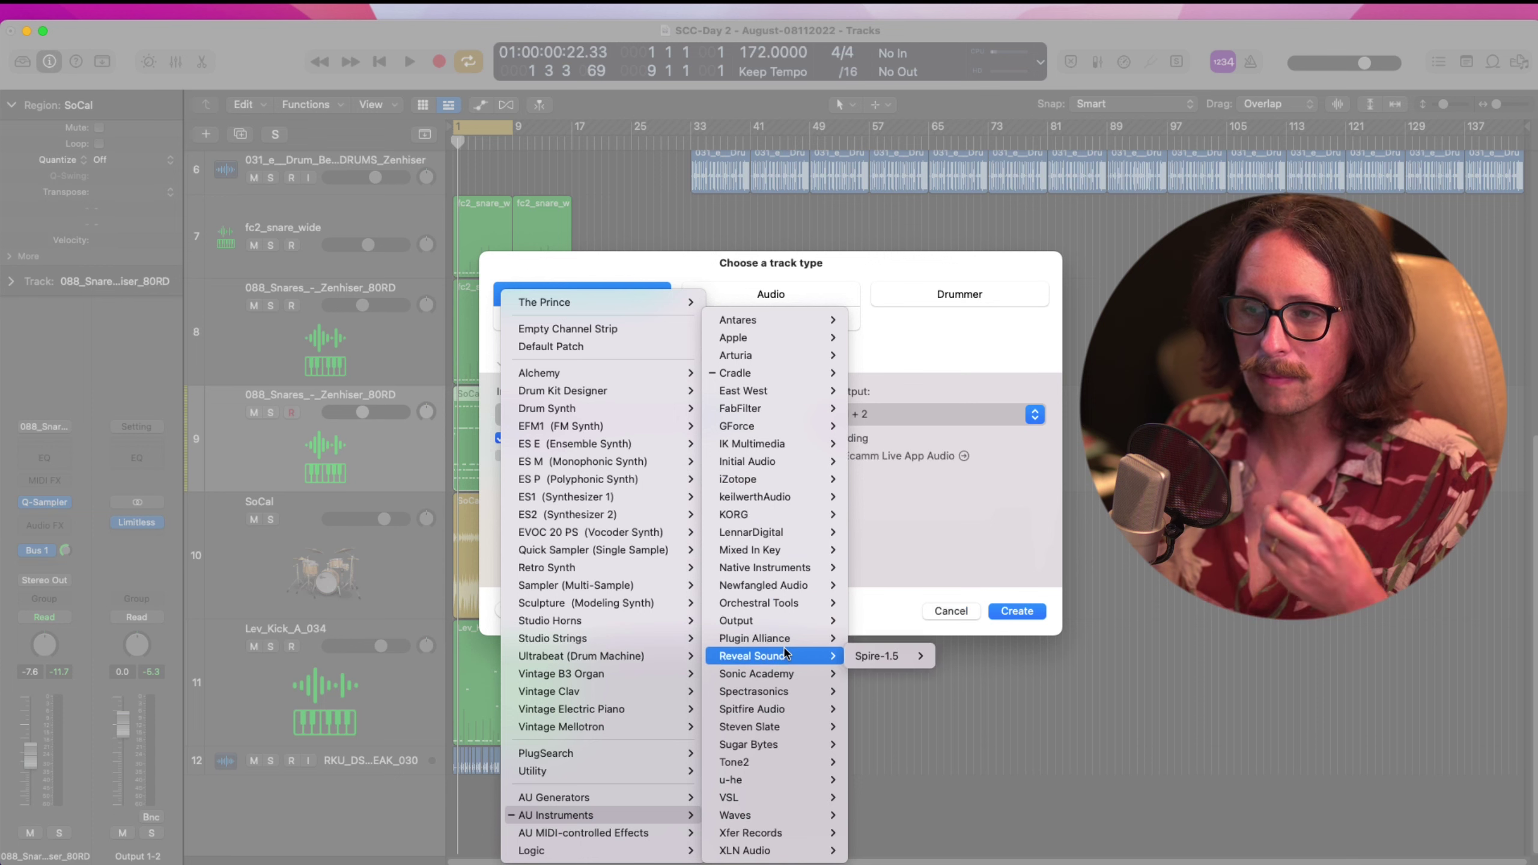
mouse_move(783, 533)
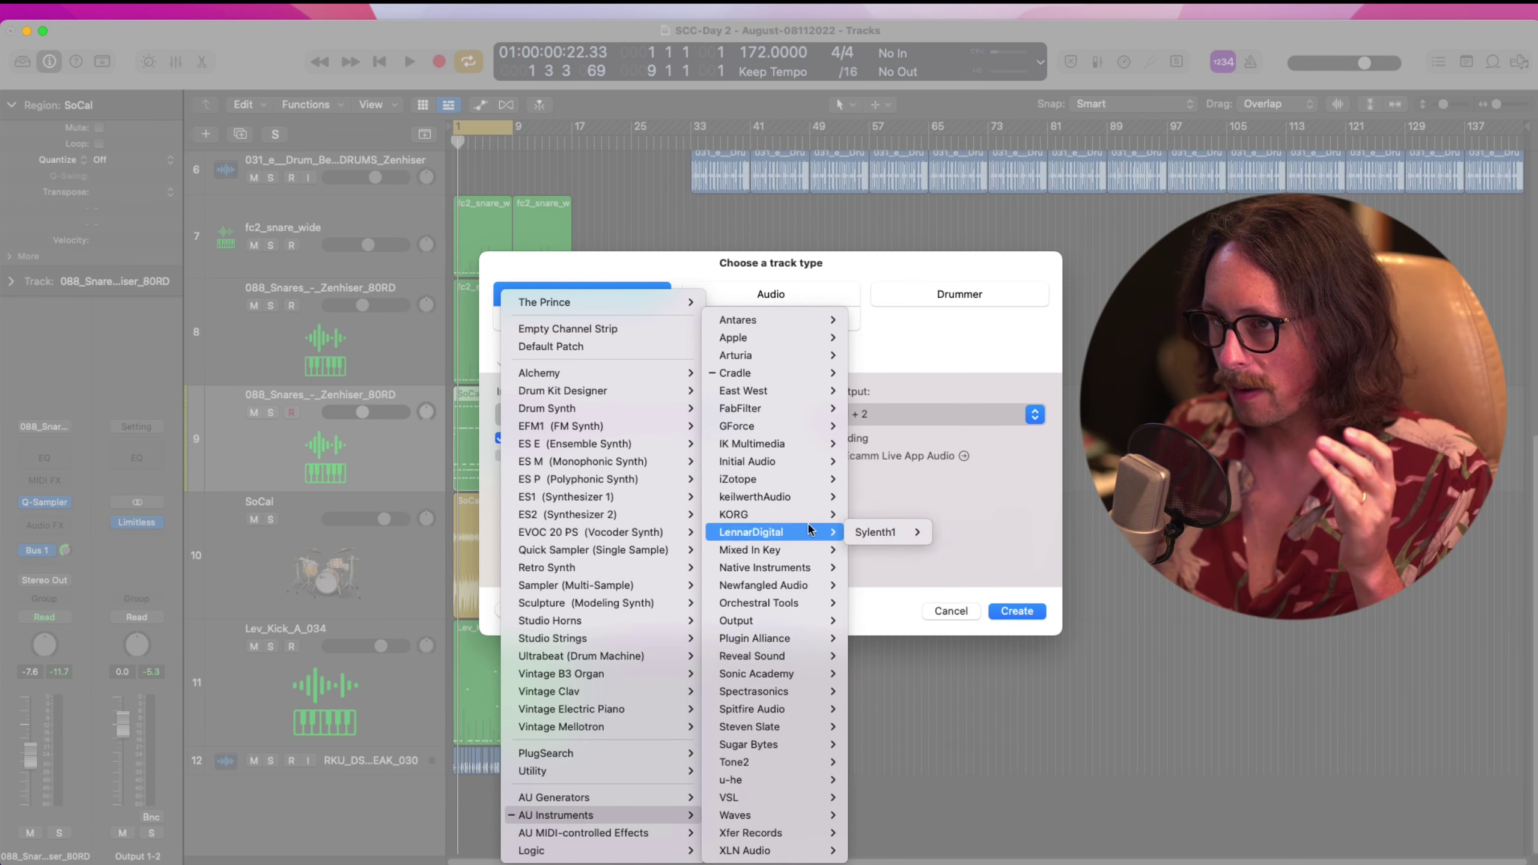
mouse_move(808, 570)
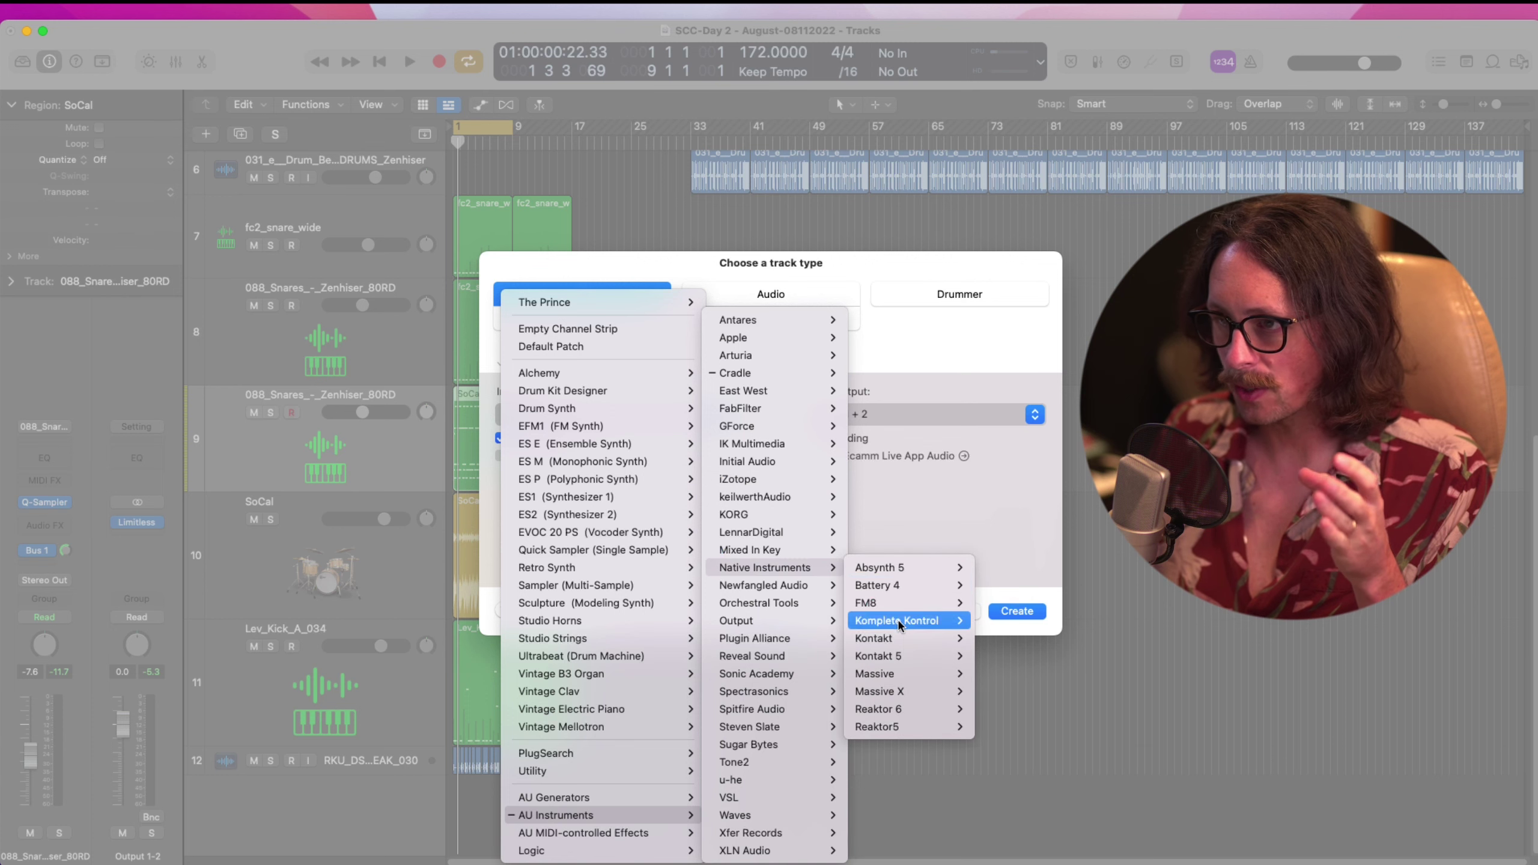
click(902, 640)
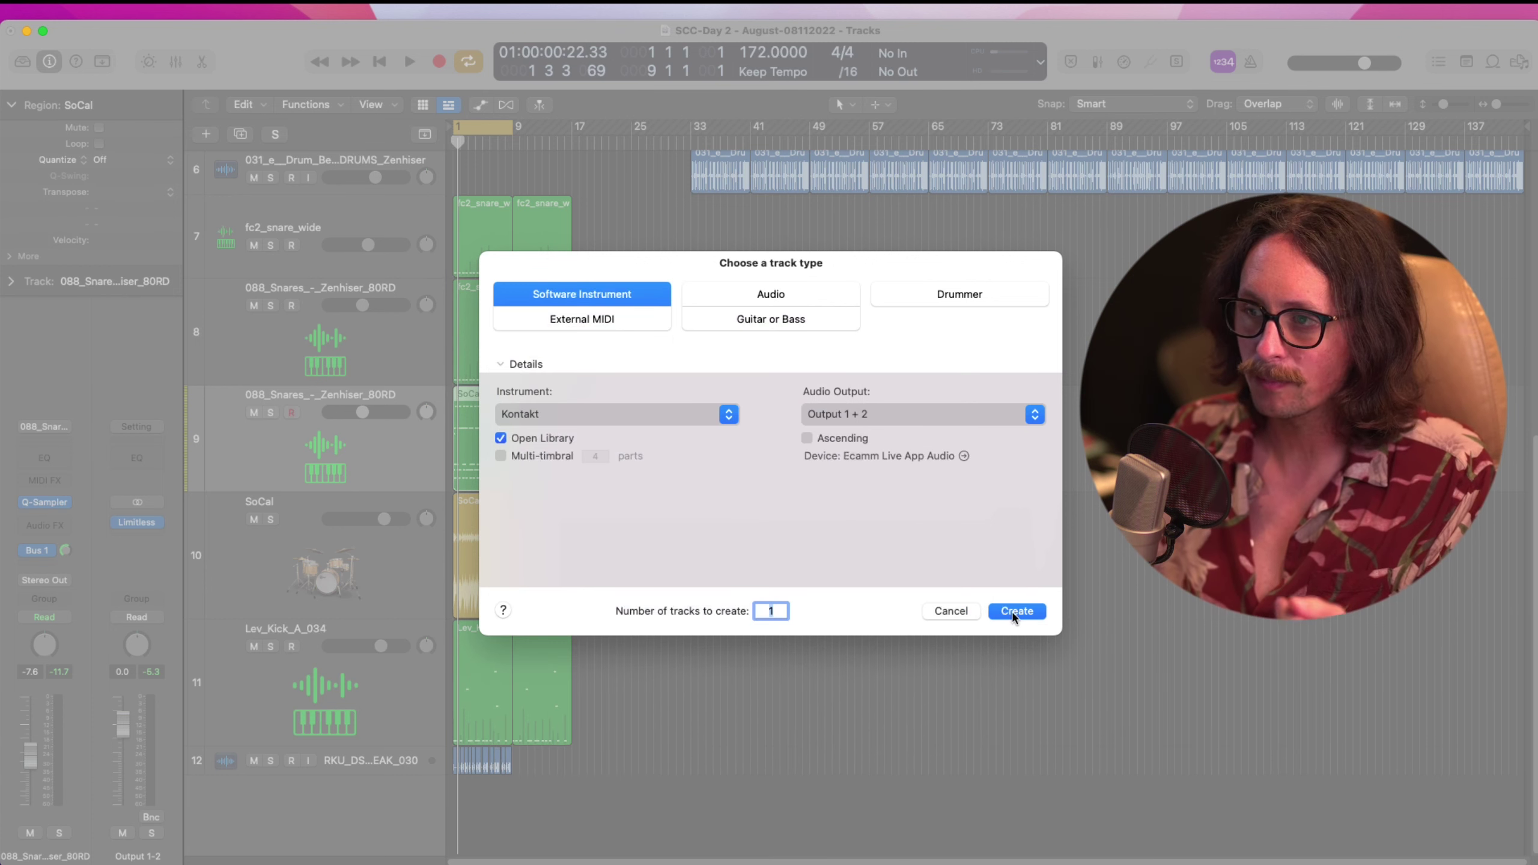
click(1016, 611)
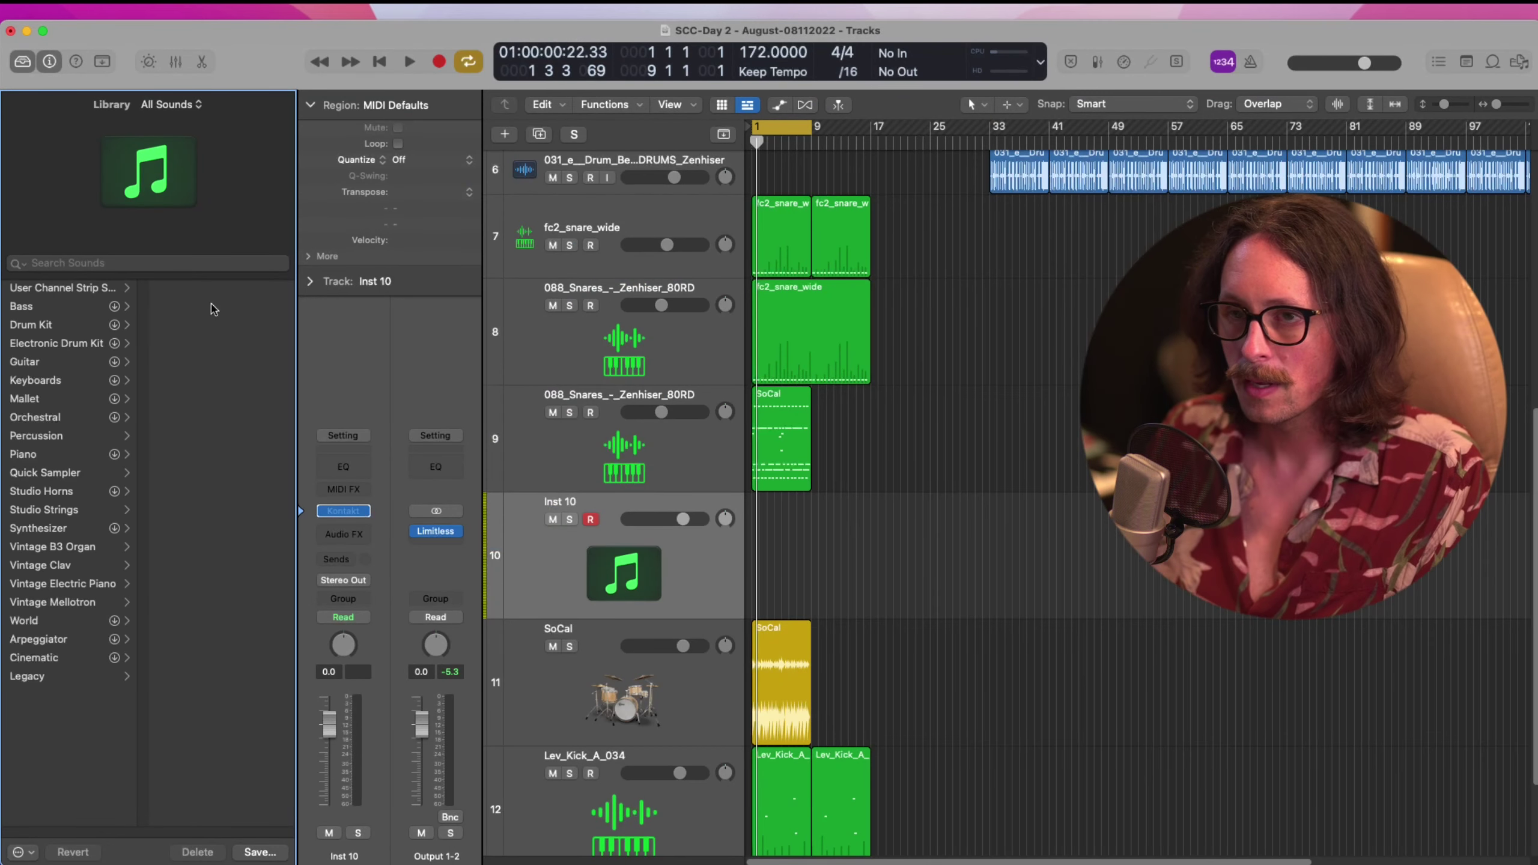
Search Kontakt's libraries for '70' and load the Abbey Road 70s AR70s Tight Kit Lite
drag(818, 233, 671, 220)
click(363, 322)
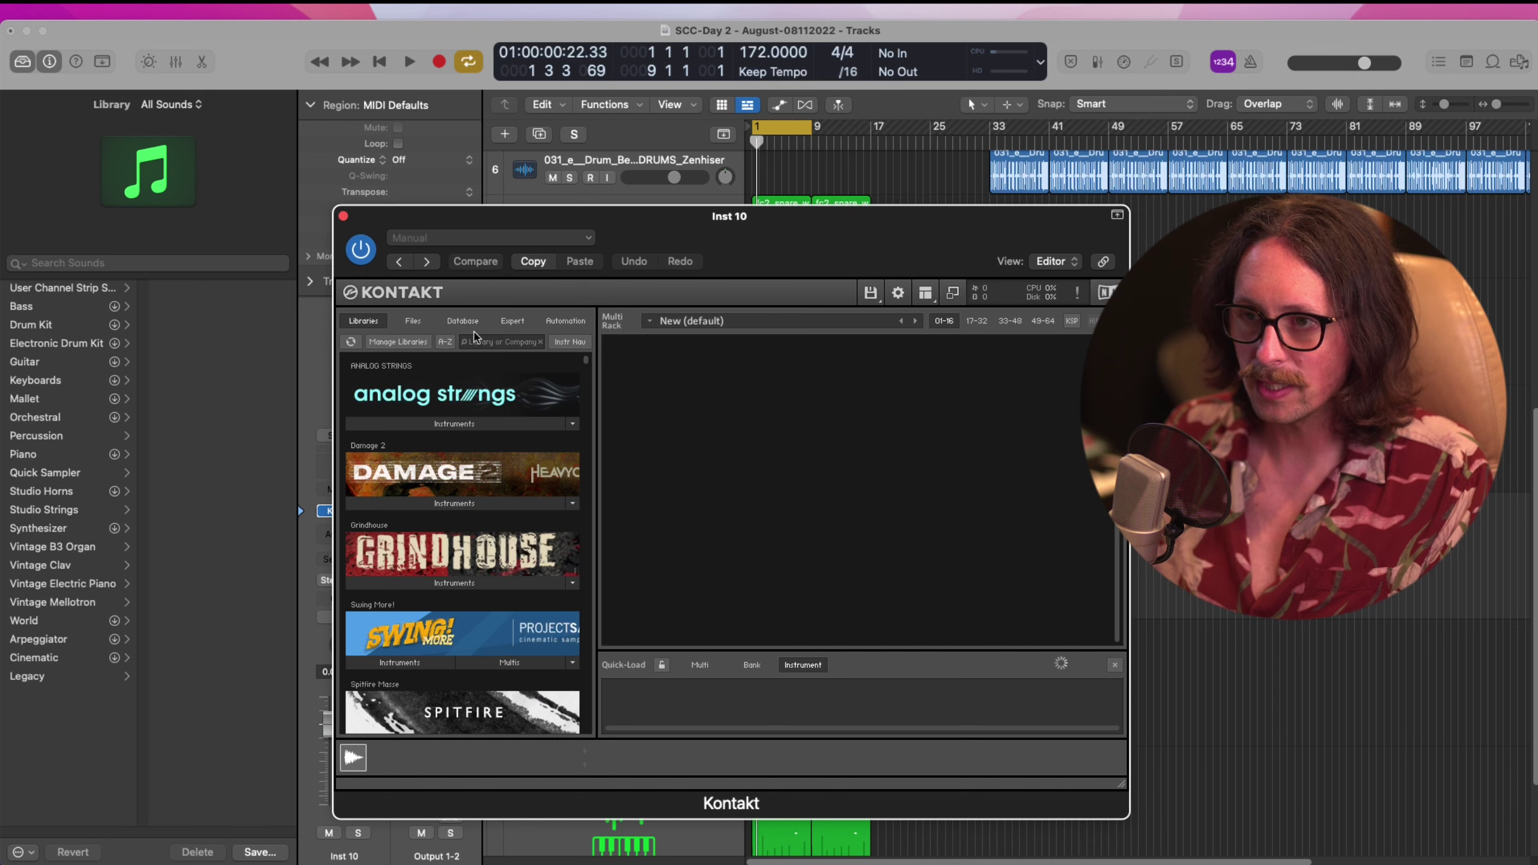
click(485, 341)
text(70)
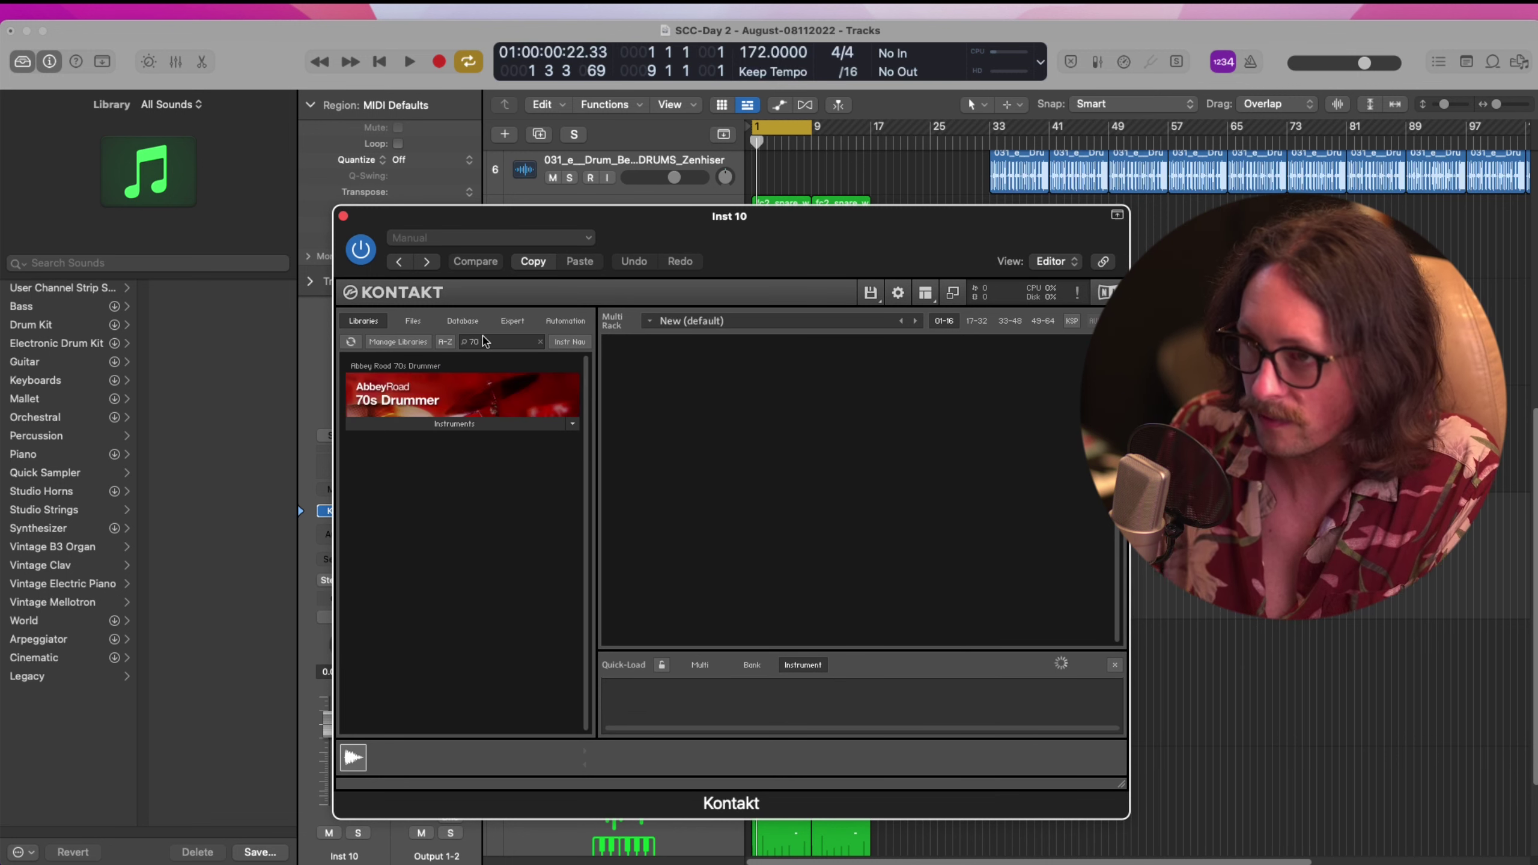
click(427, 424)
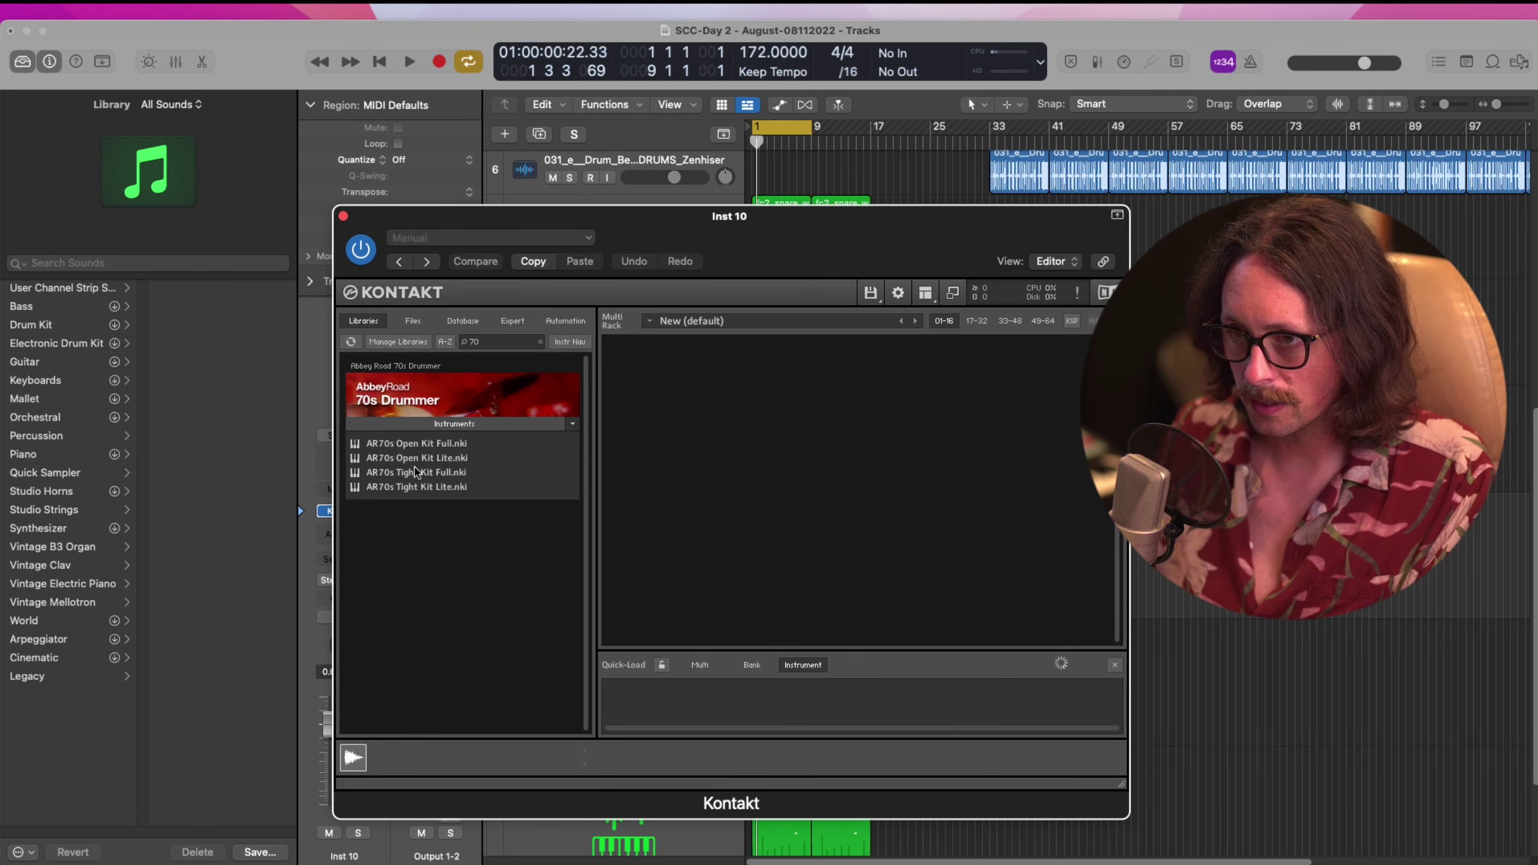
drag(421, 491, 674, 376)
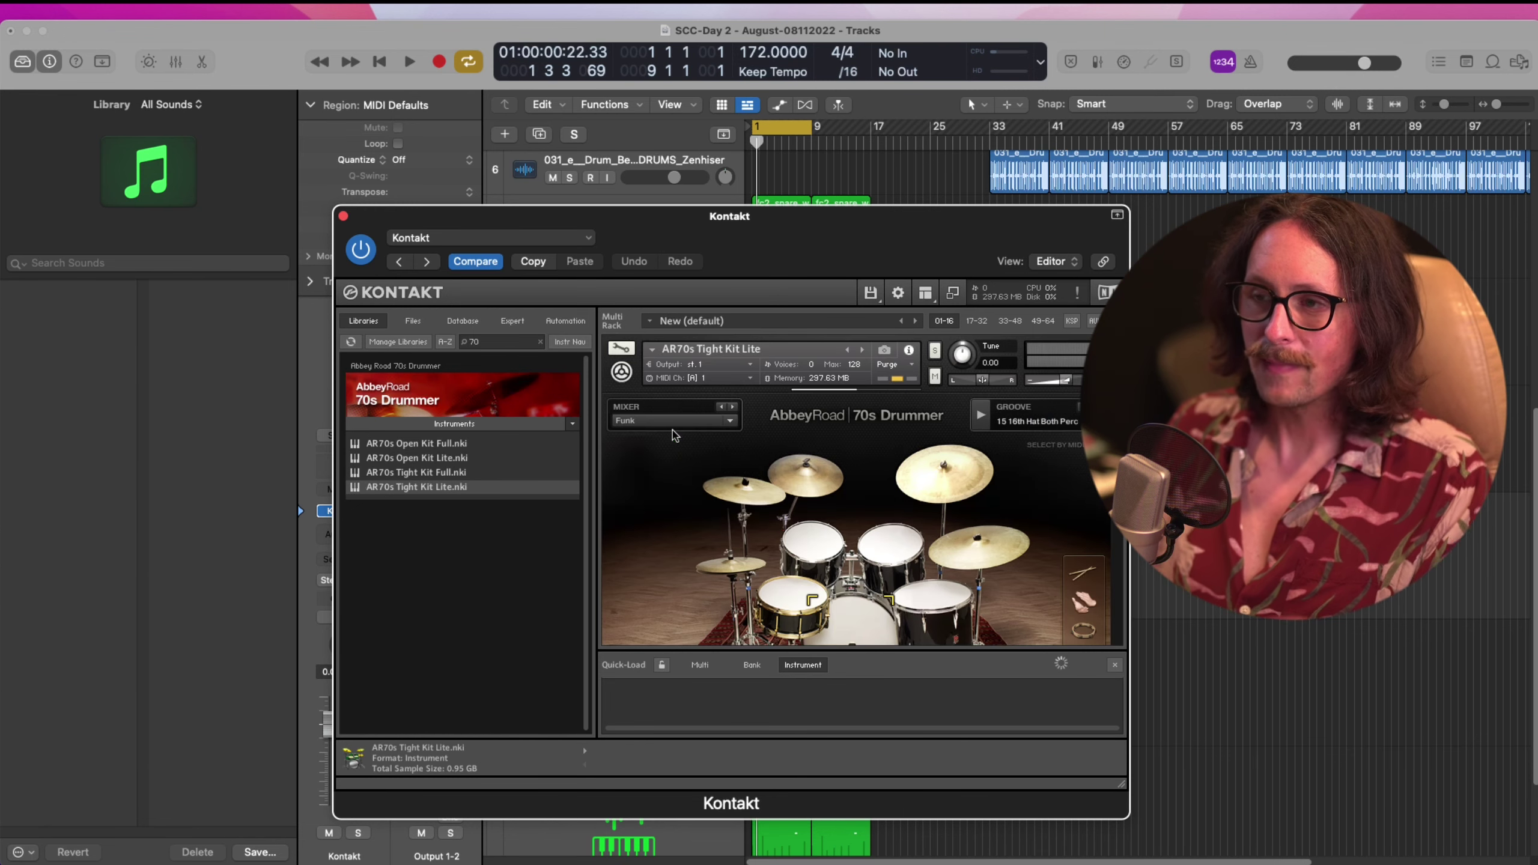
Set the kit's mixer preset to Disco and close the Kontakt window
click(729, 424)
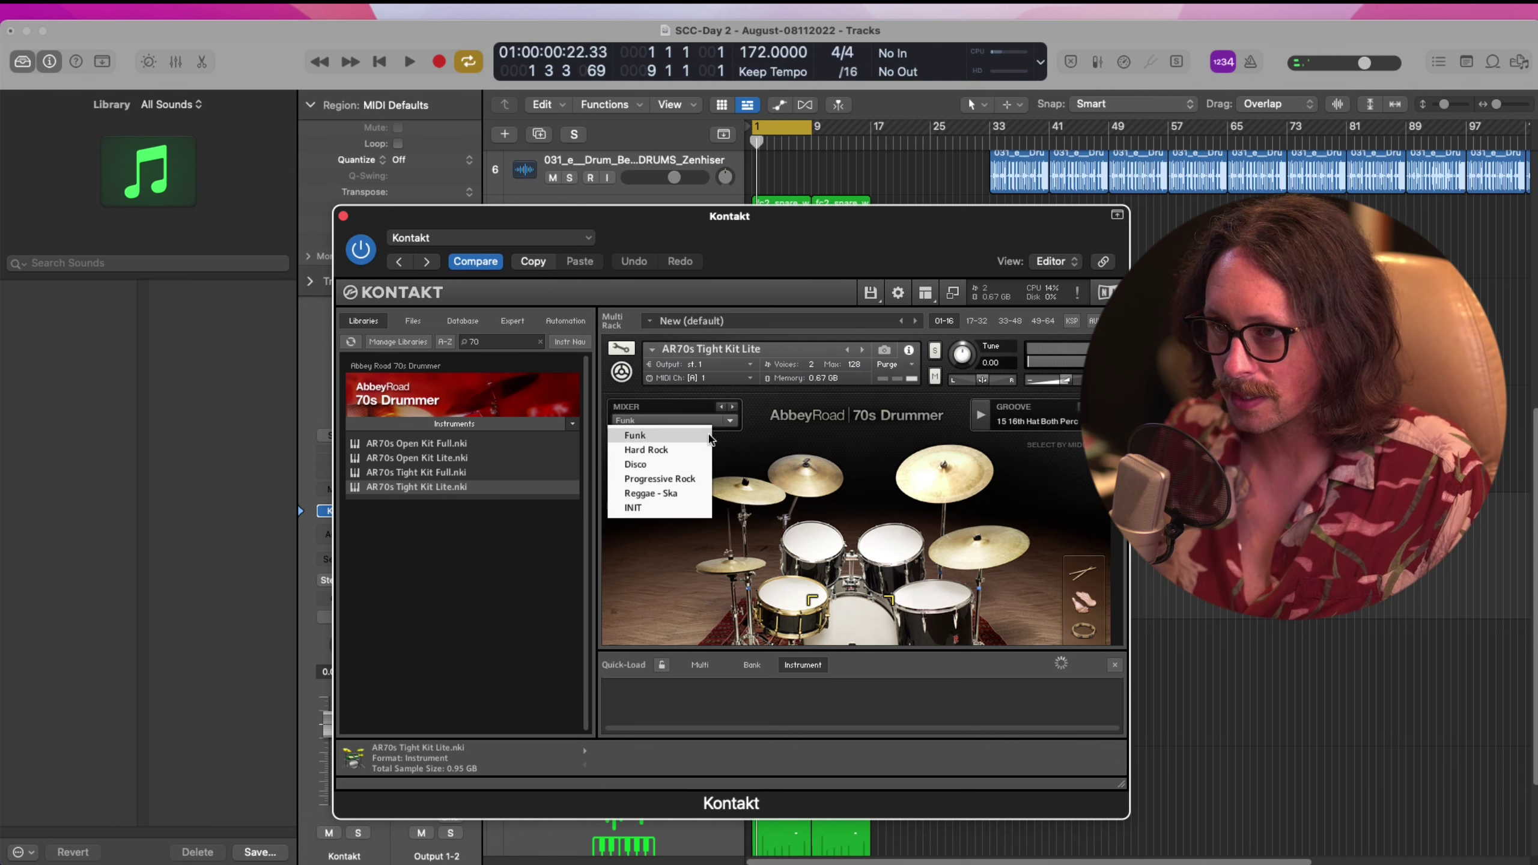
click(679, 464)
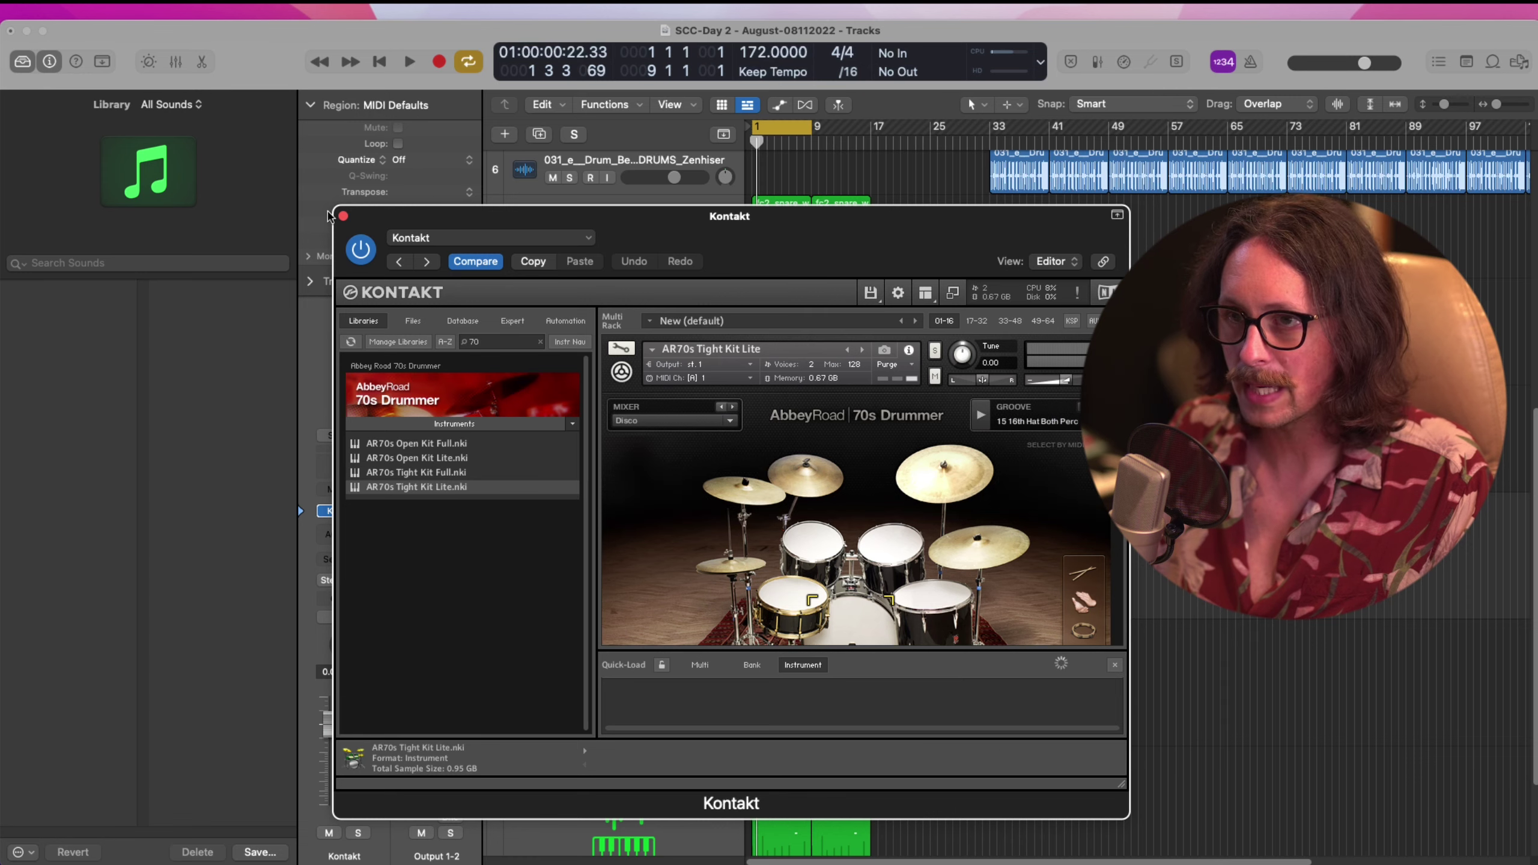
click(343, 216)
Close the library panel, then solo and audition the SoCal drummer region
click(22, 66)
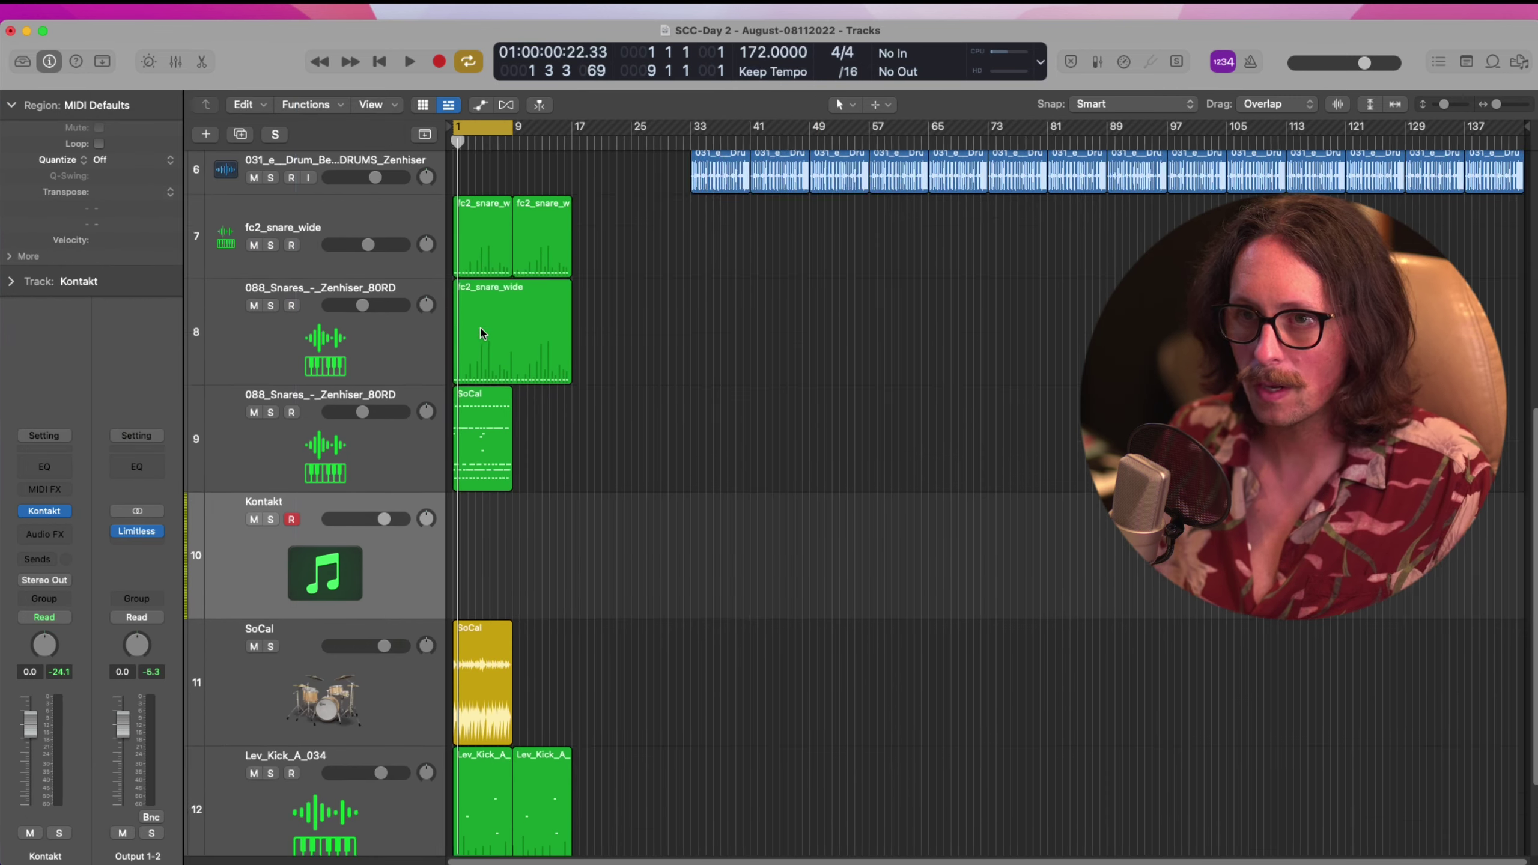
scroll(485, 335, down, 3)
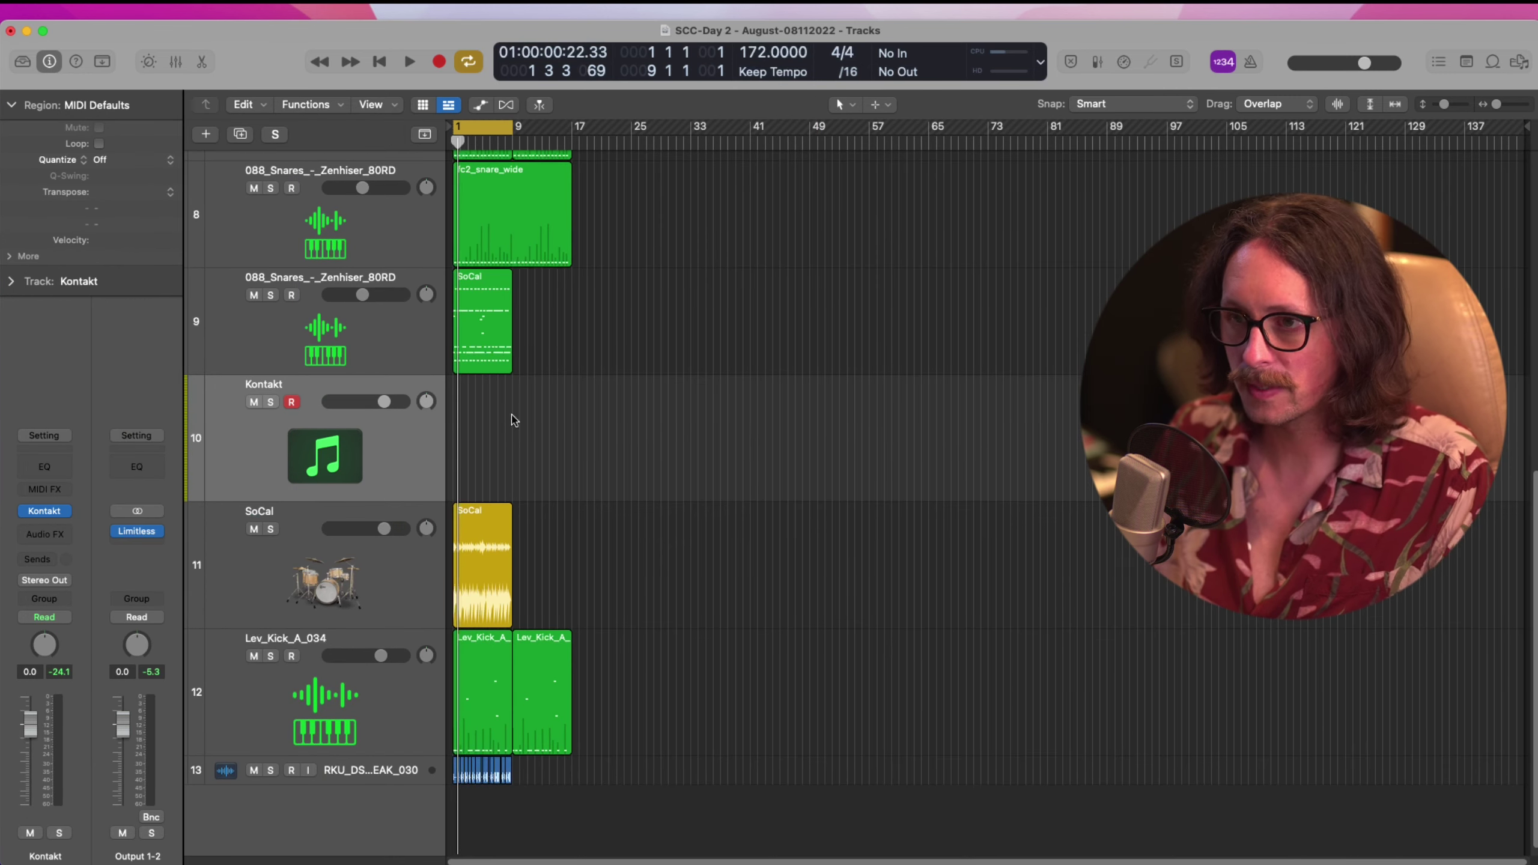
click(488, 541)
click(271, 529)
key(space)
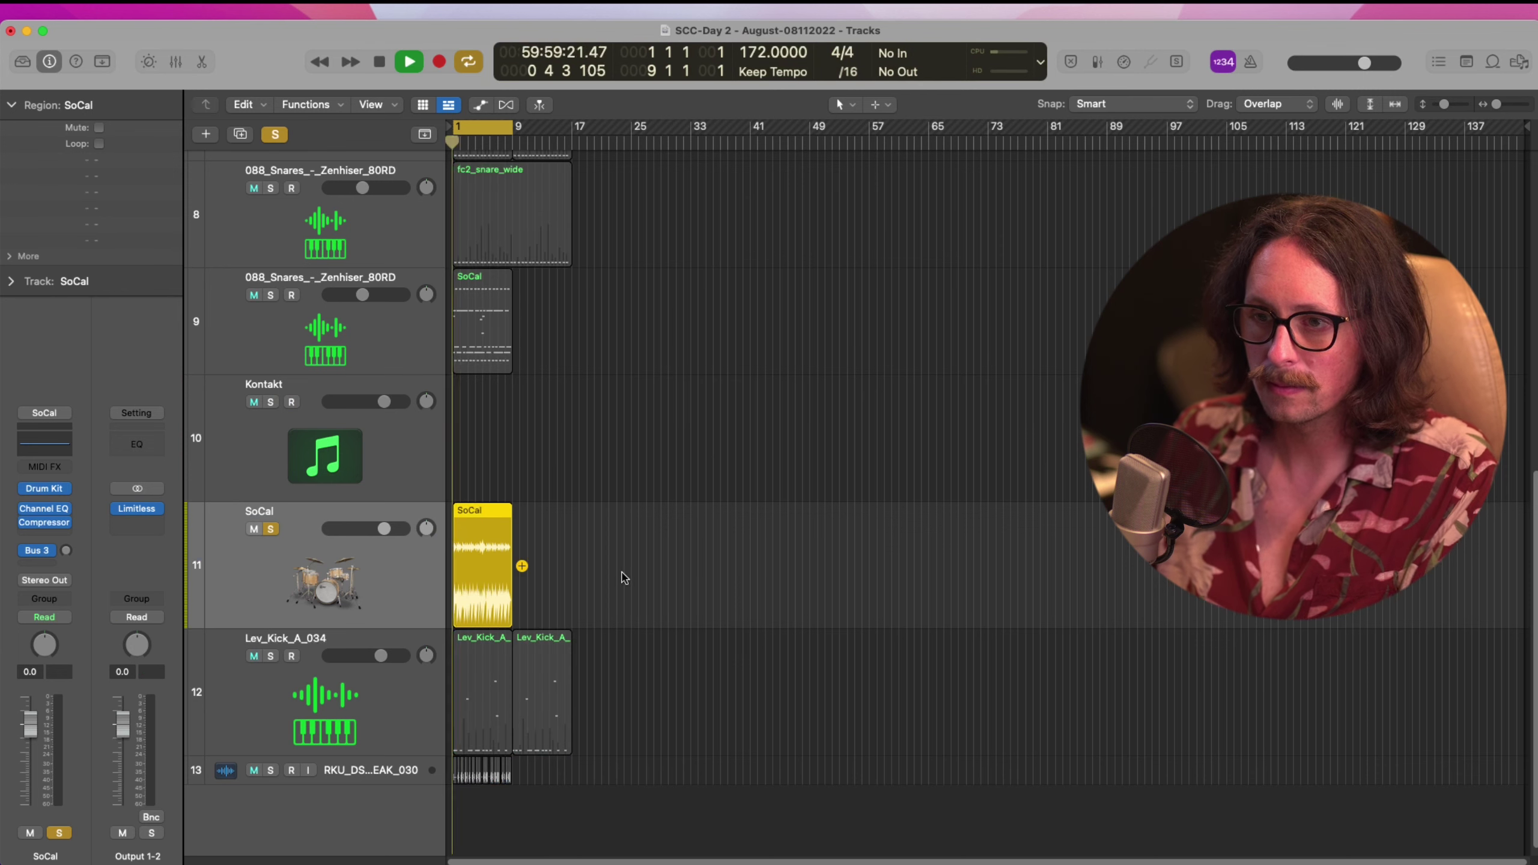
key(space)
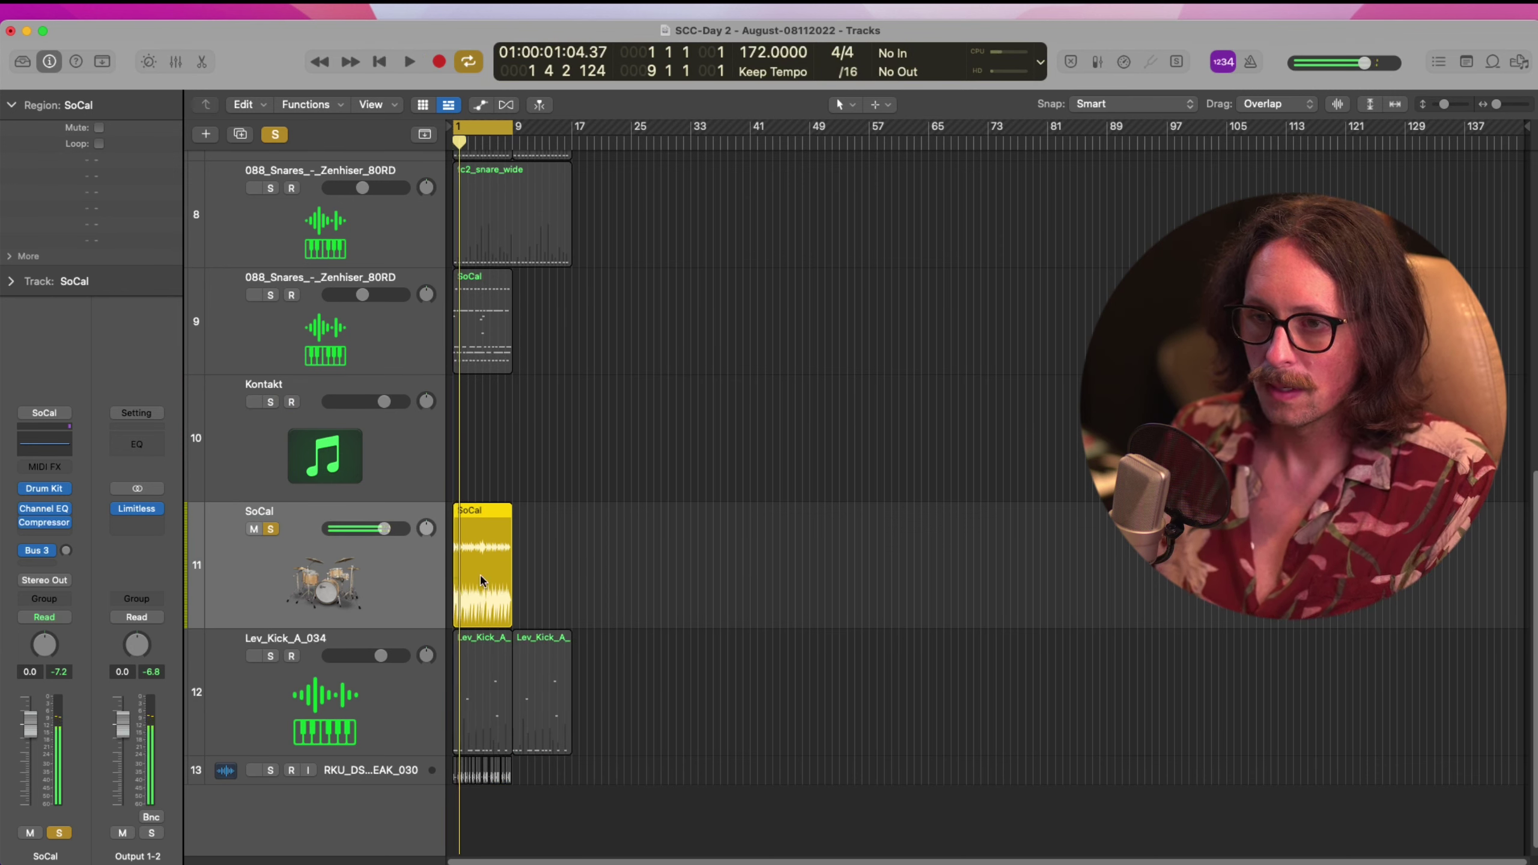
key(Return)
Move the SoCal region onto the Kontakt track, solo Kontakt instead, and play it
drag(486, 573, 471, 484)
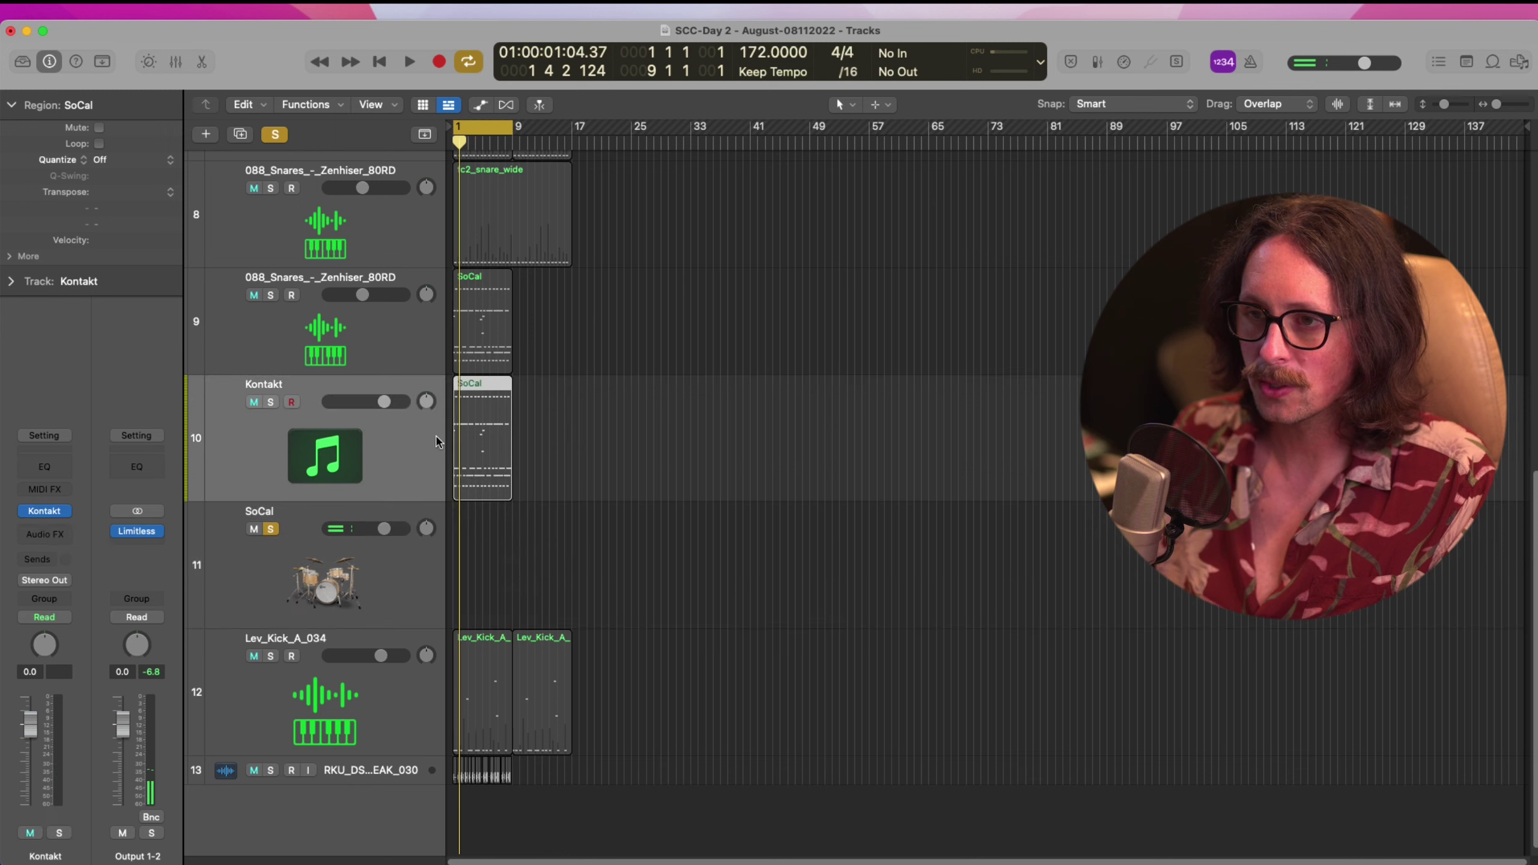
click(271, 403)
click(271, 529)
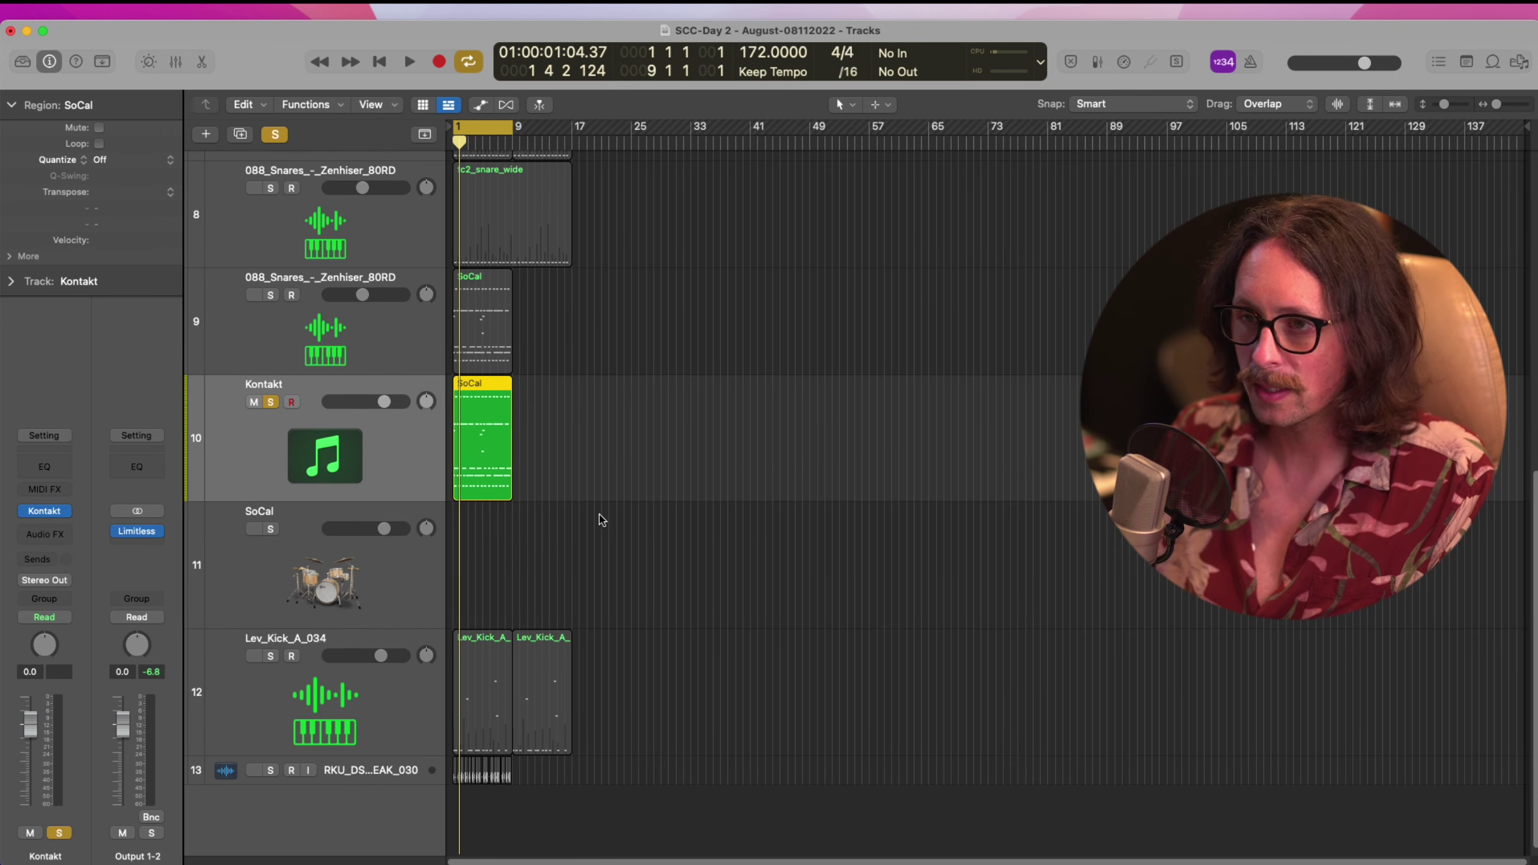
key(p)
key(space)
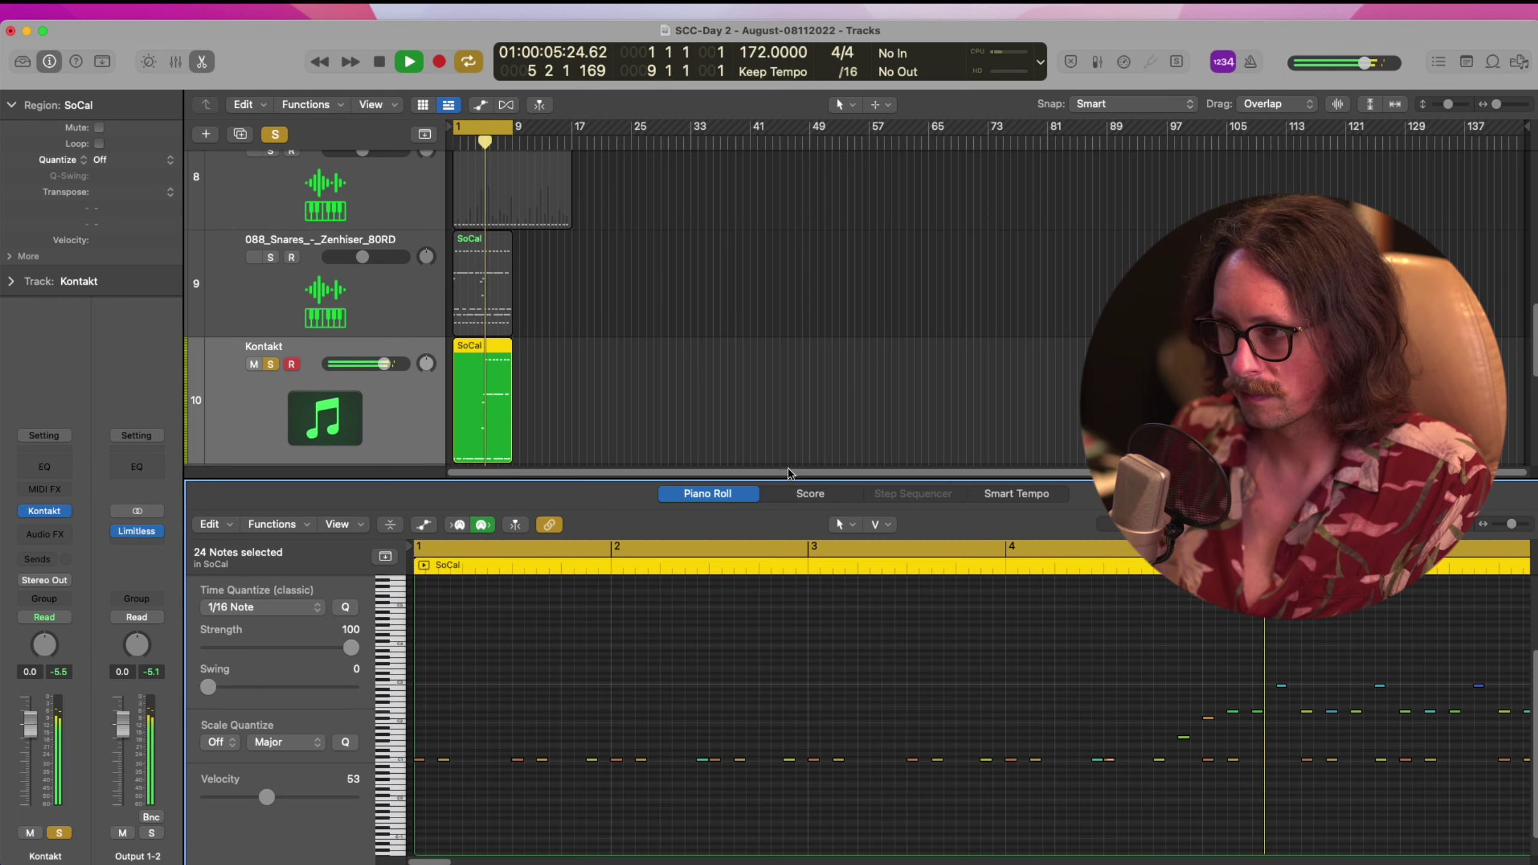
key(space)
key(super+Tab)
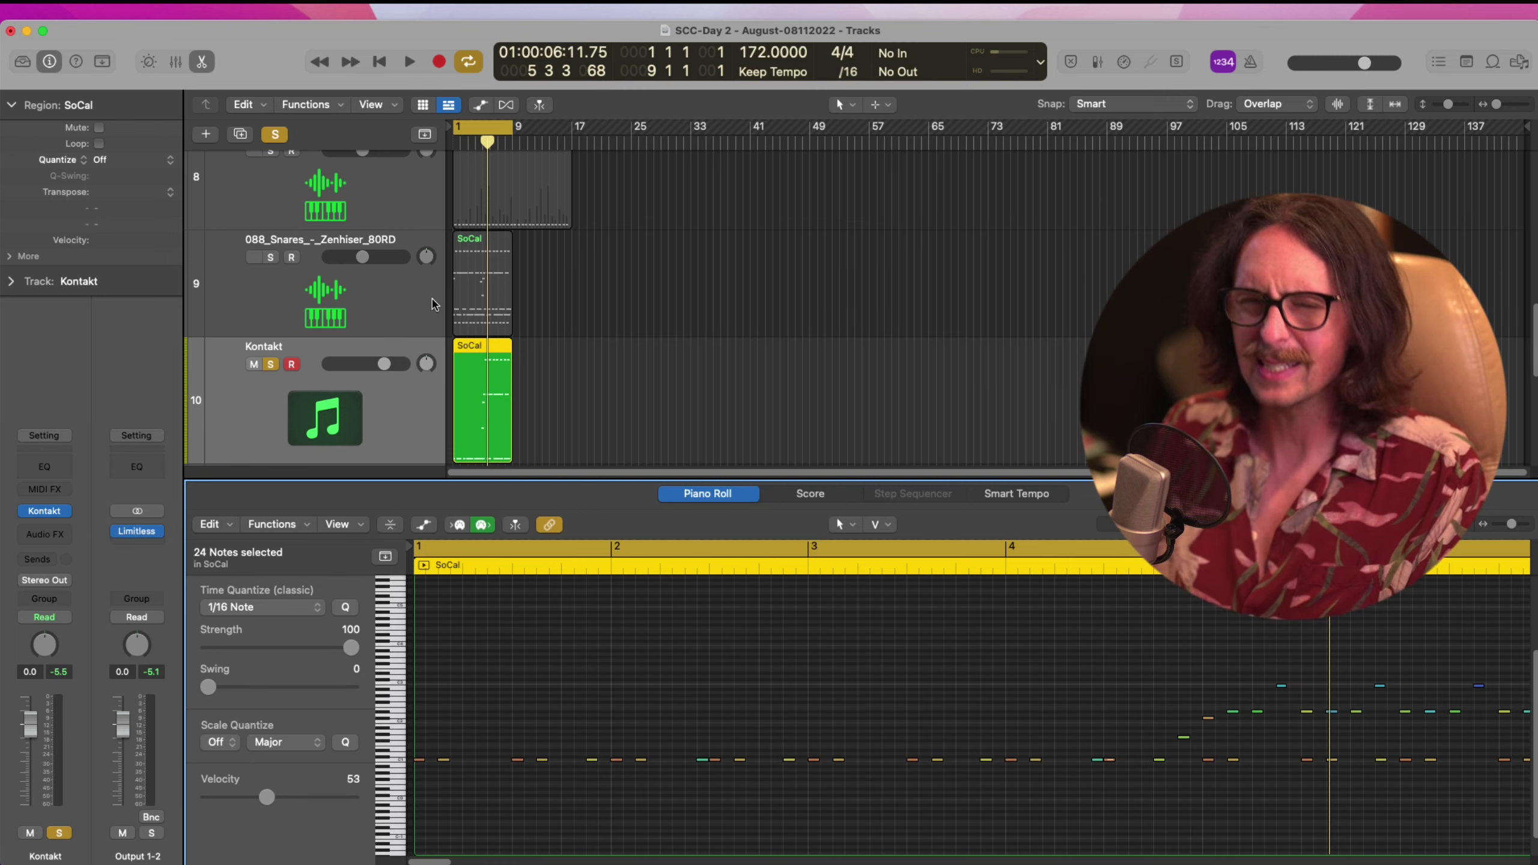
Create a new SoCal drummer region using Paper Hearts, played loud with toms added
key(x)
key(x)
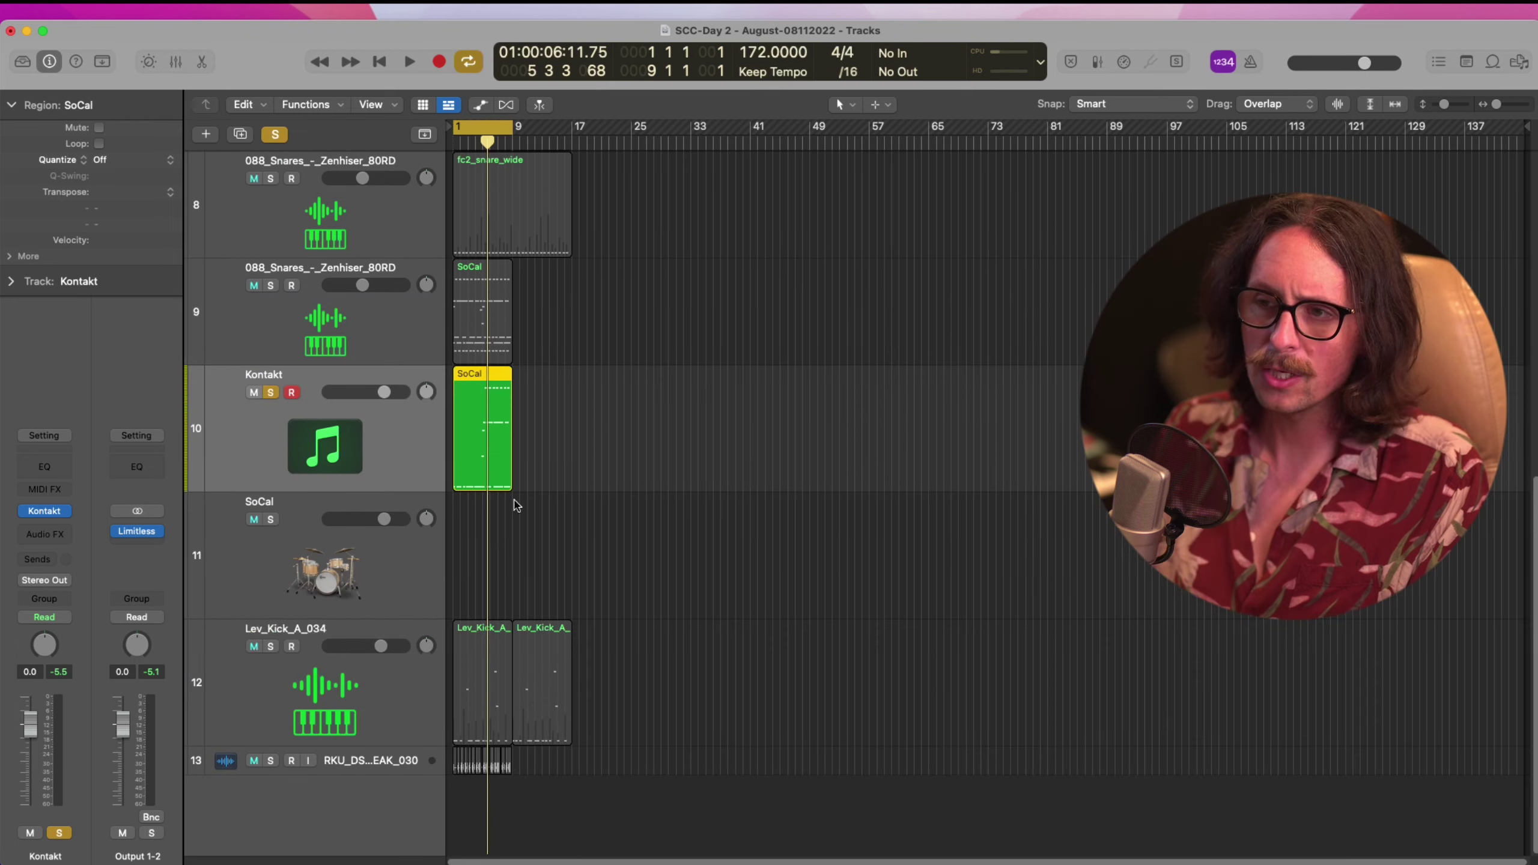
click(315, 579)
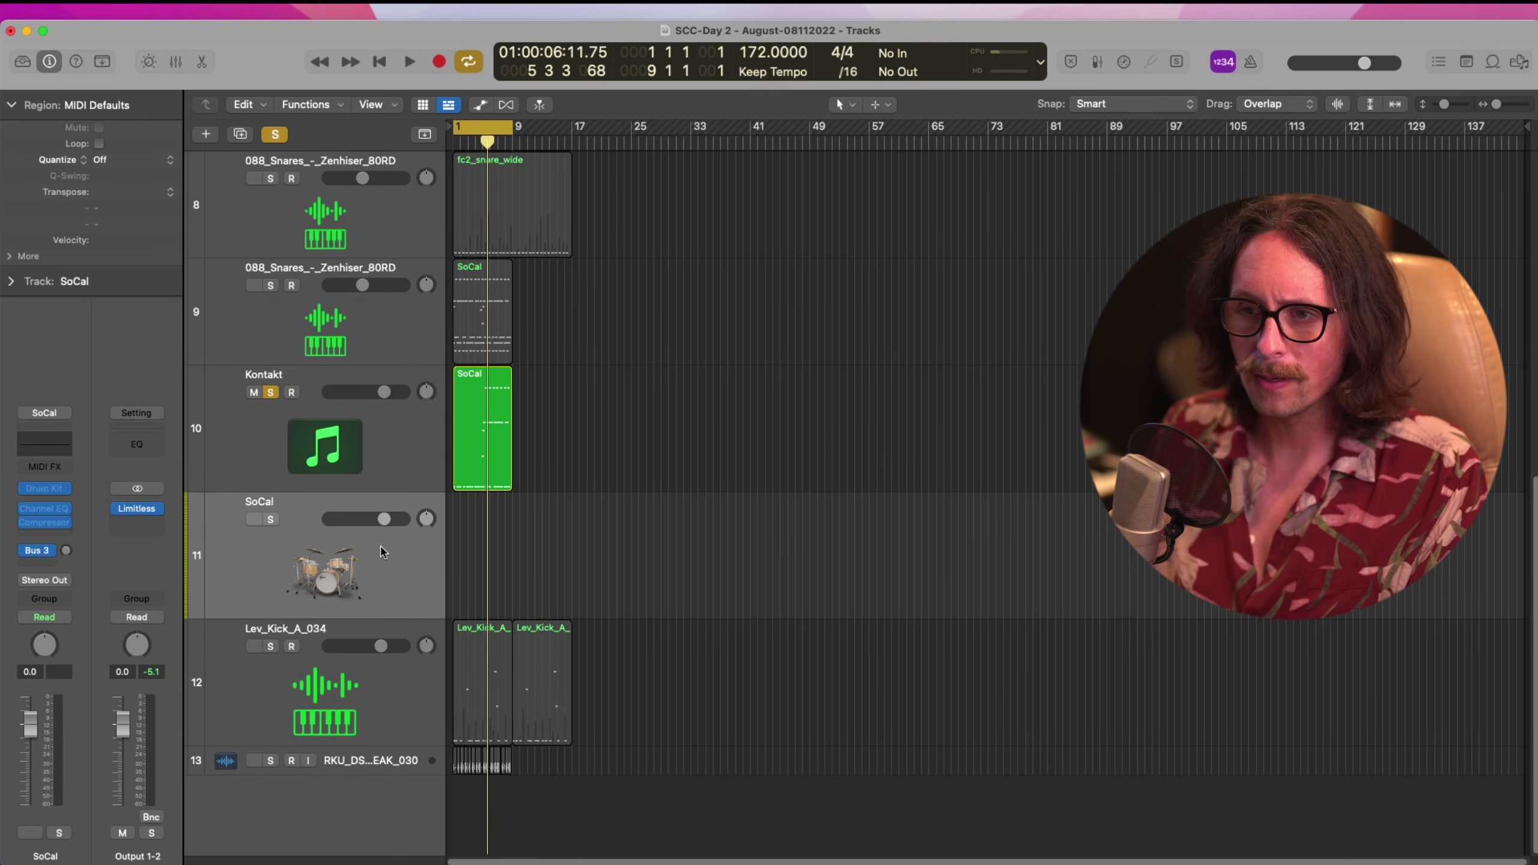
click(458, 556)
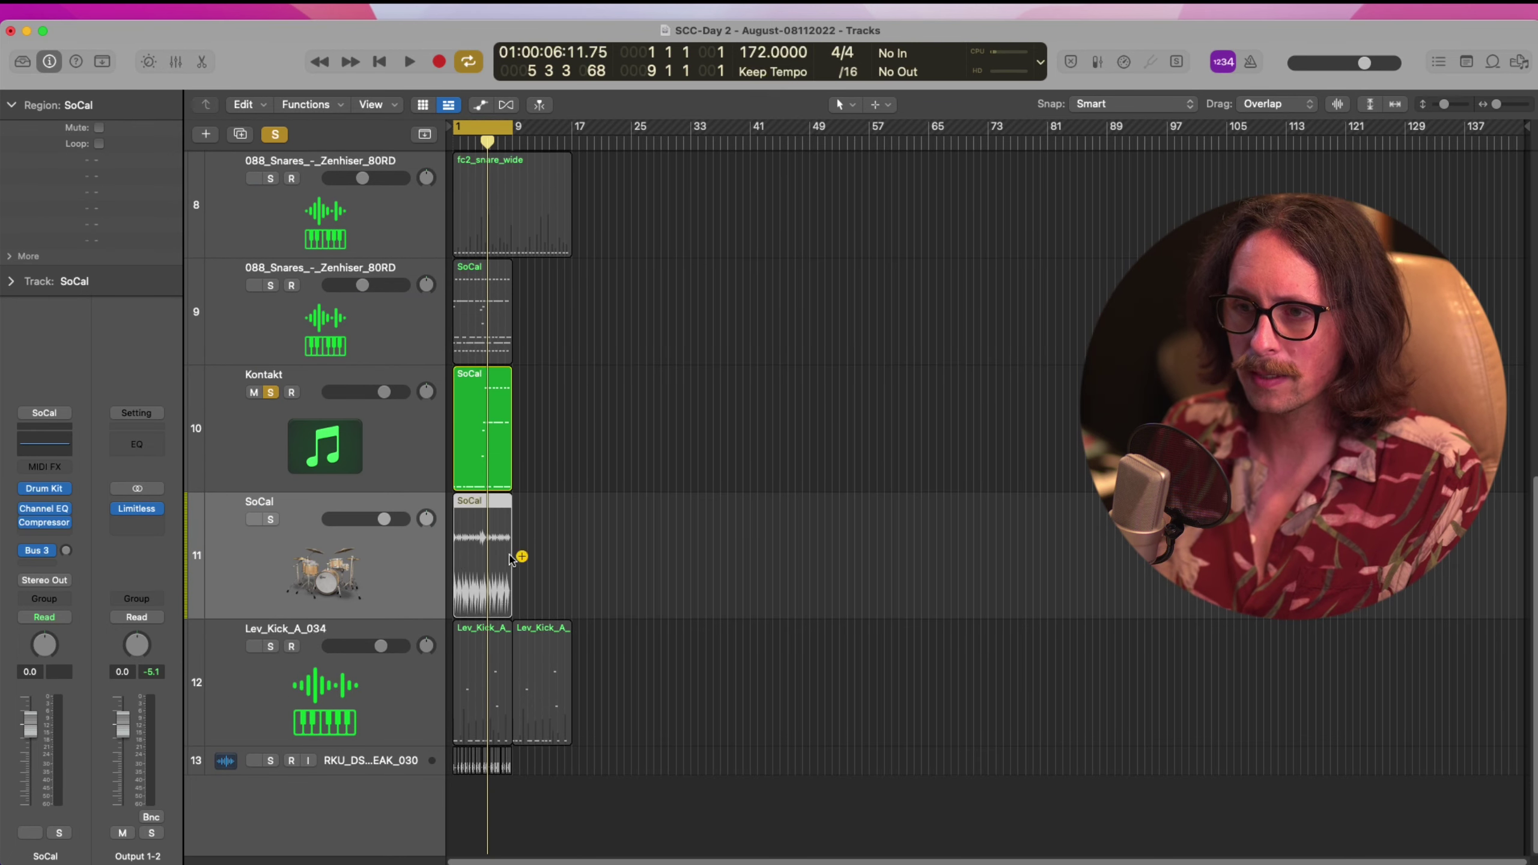
click(271, 520)
double_click(478, 567)
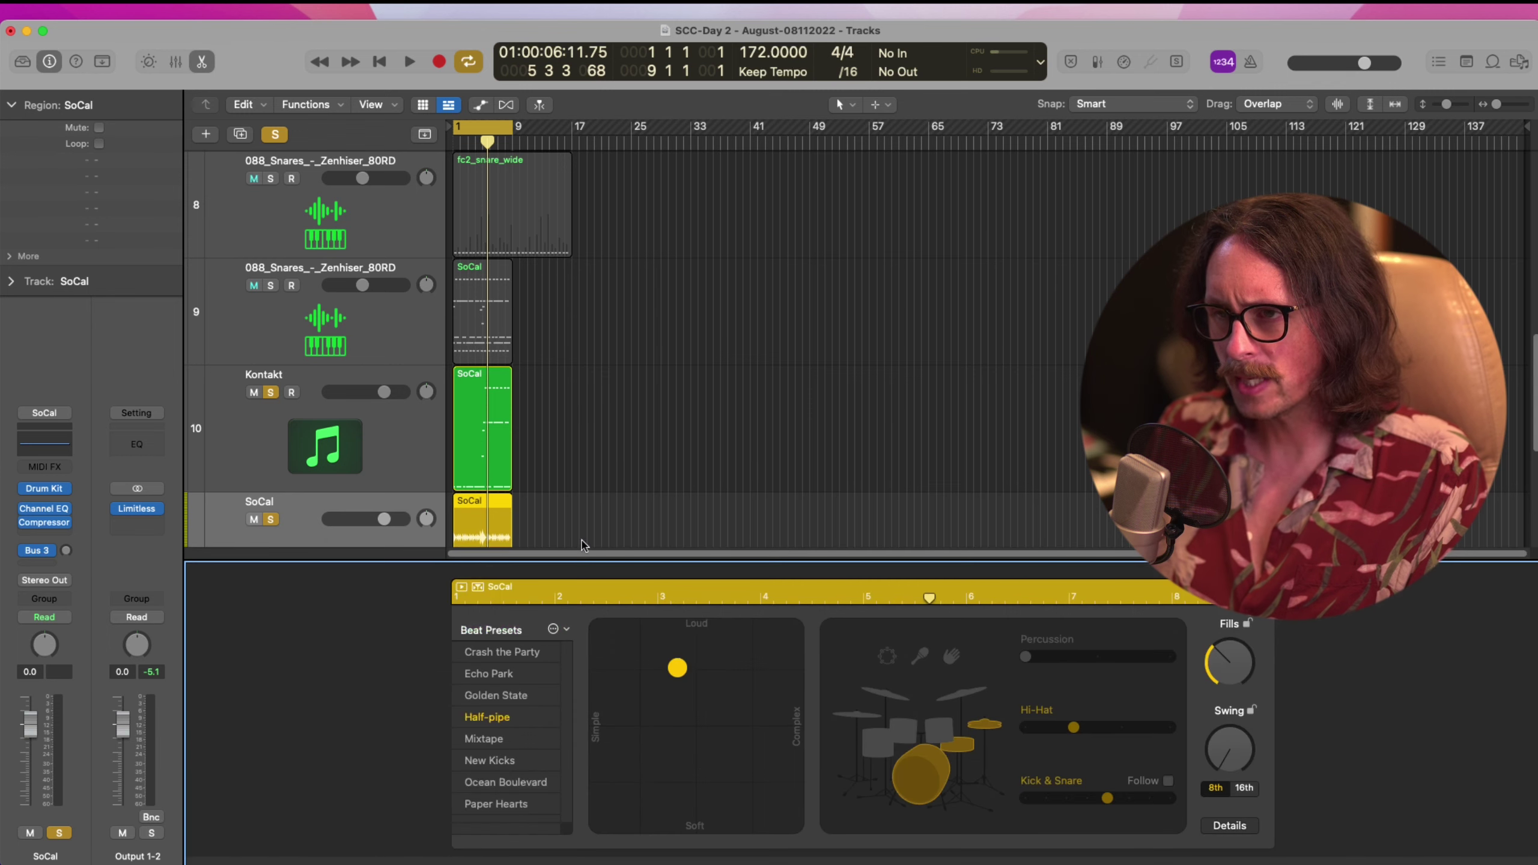
click(511, 805)
drag(737, 698, 607, 576)
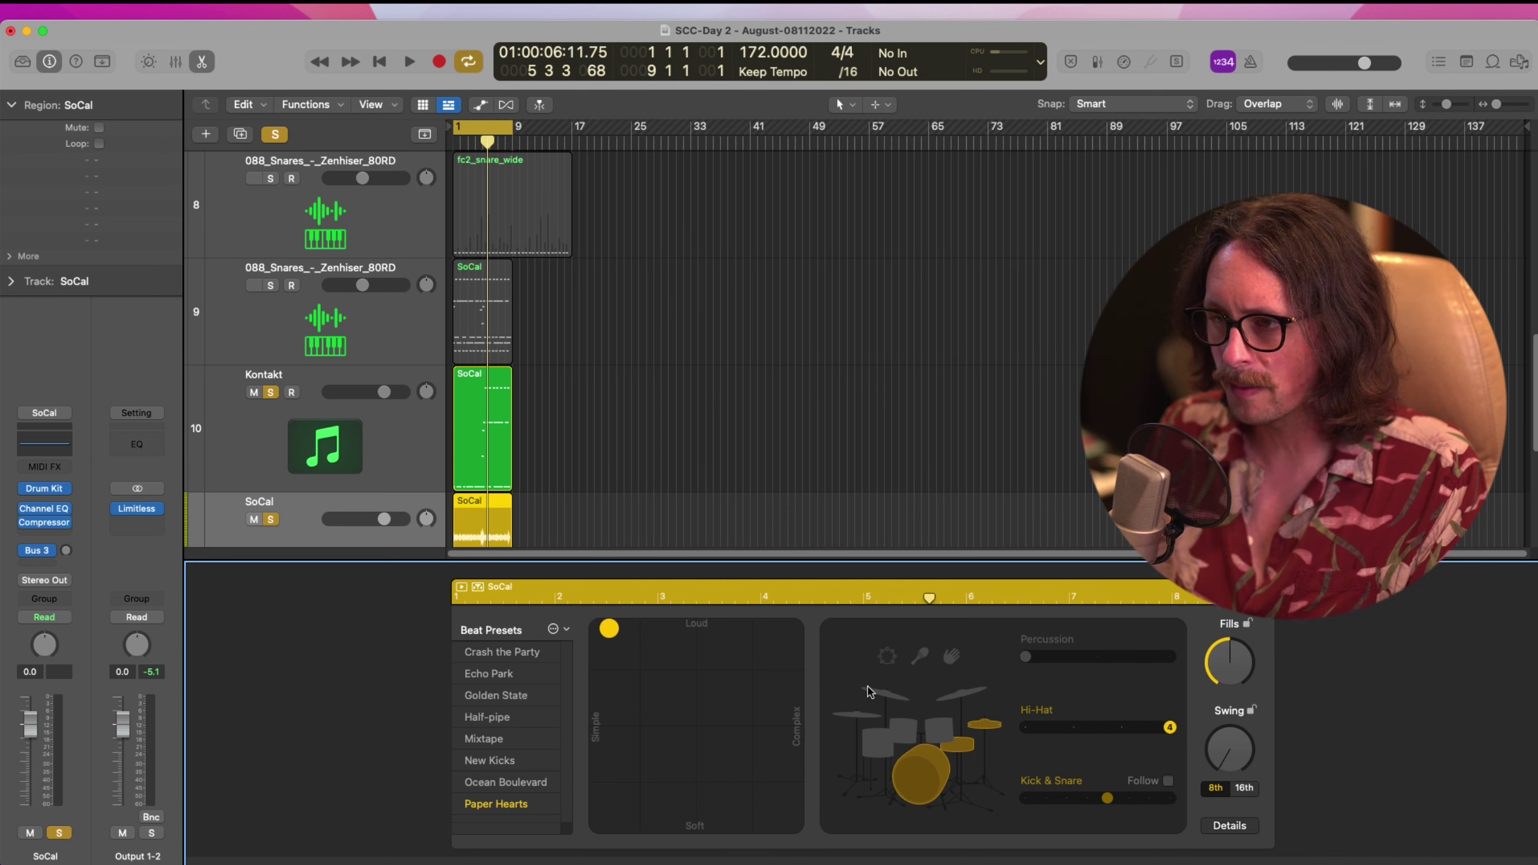
click(903, 734)
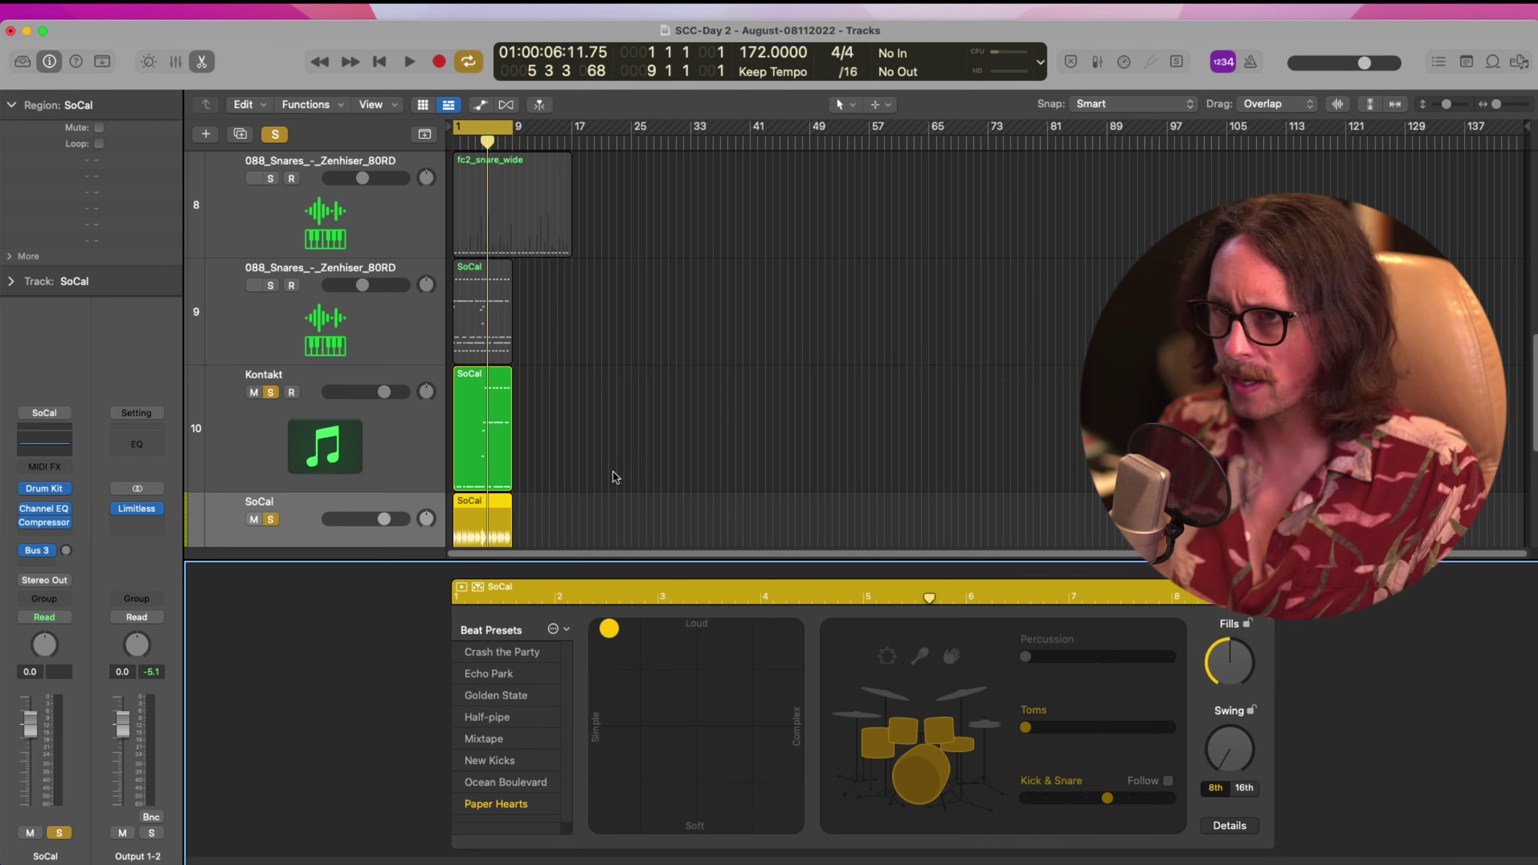
Delete the region from the Kontakt track and play the arrangement from bar 1
click(624, 433)
click(303, 432)
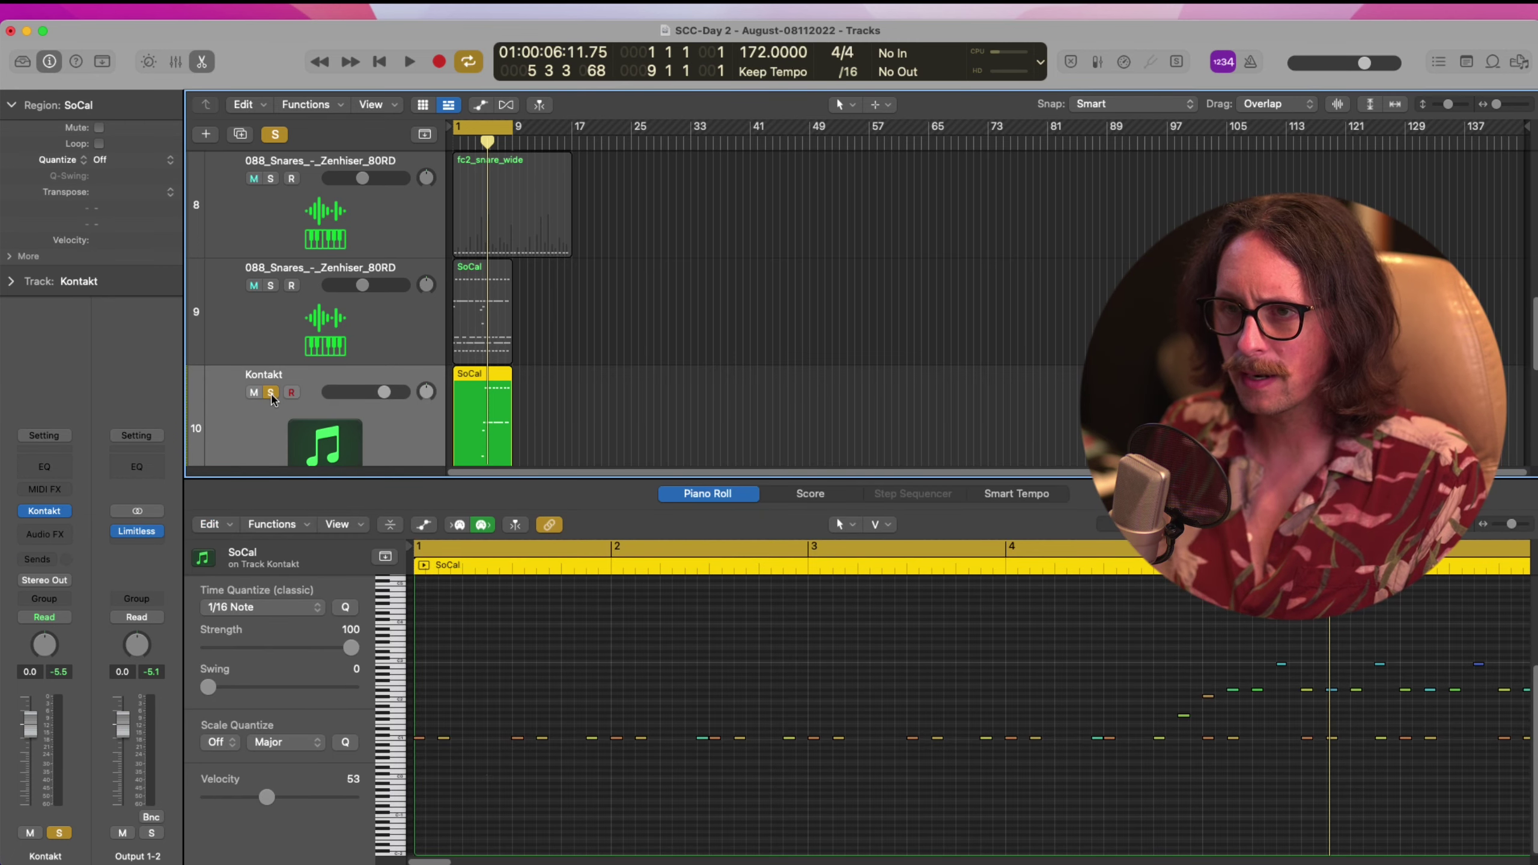
key(Delete)
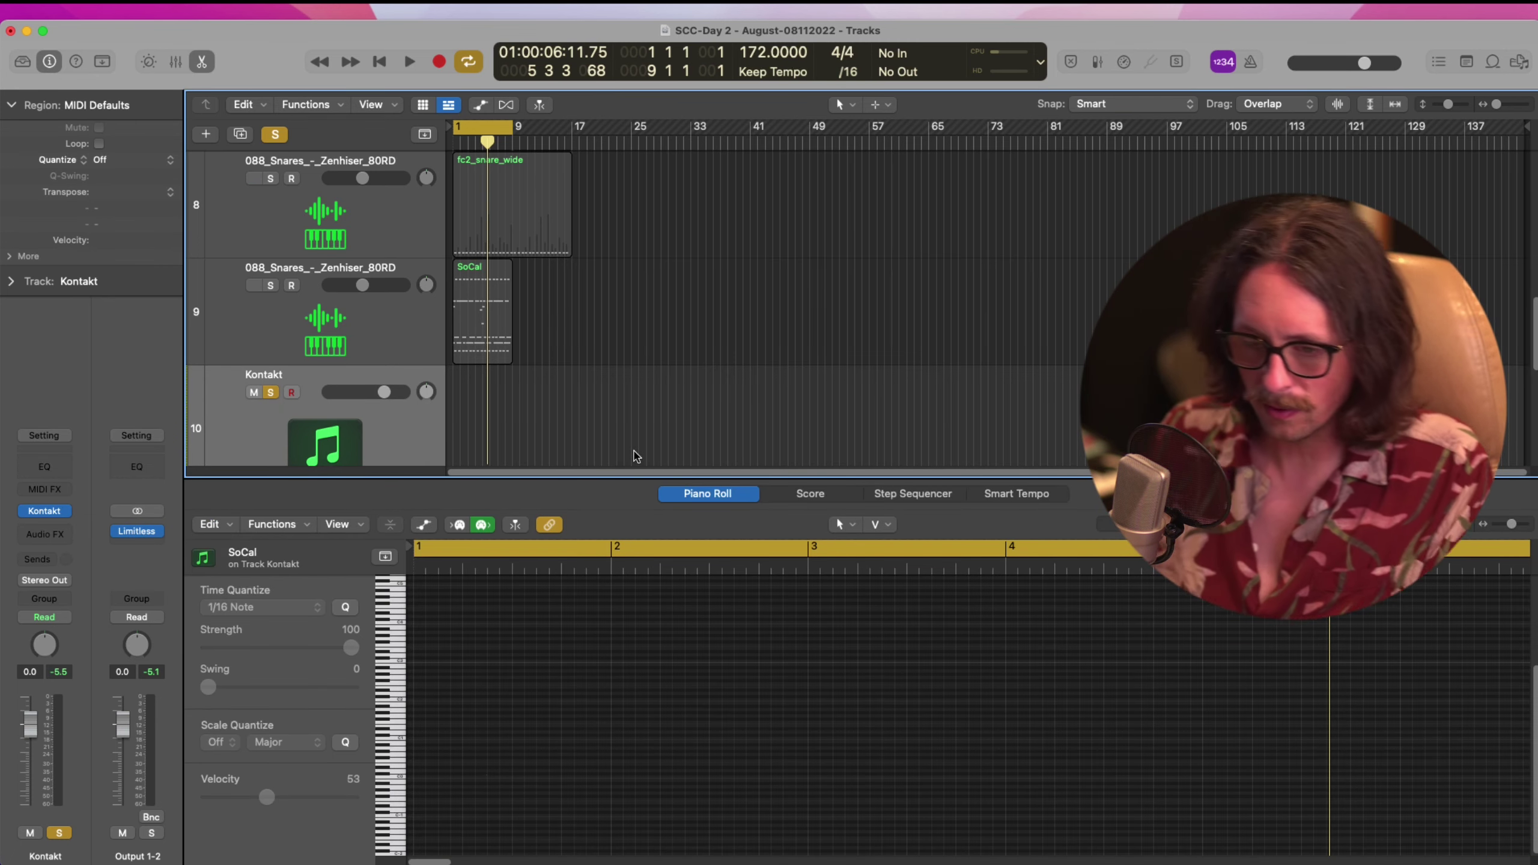
key(x)
key(x)
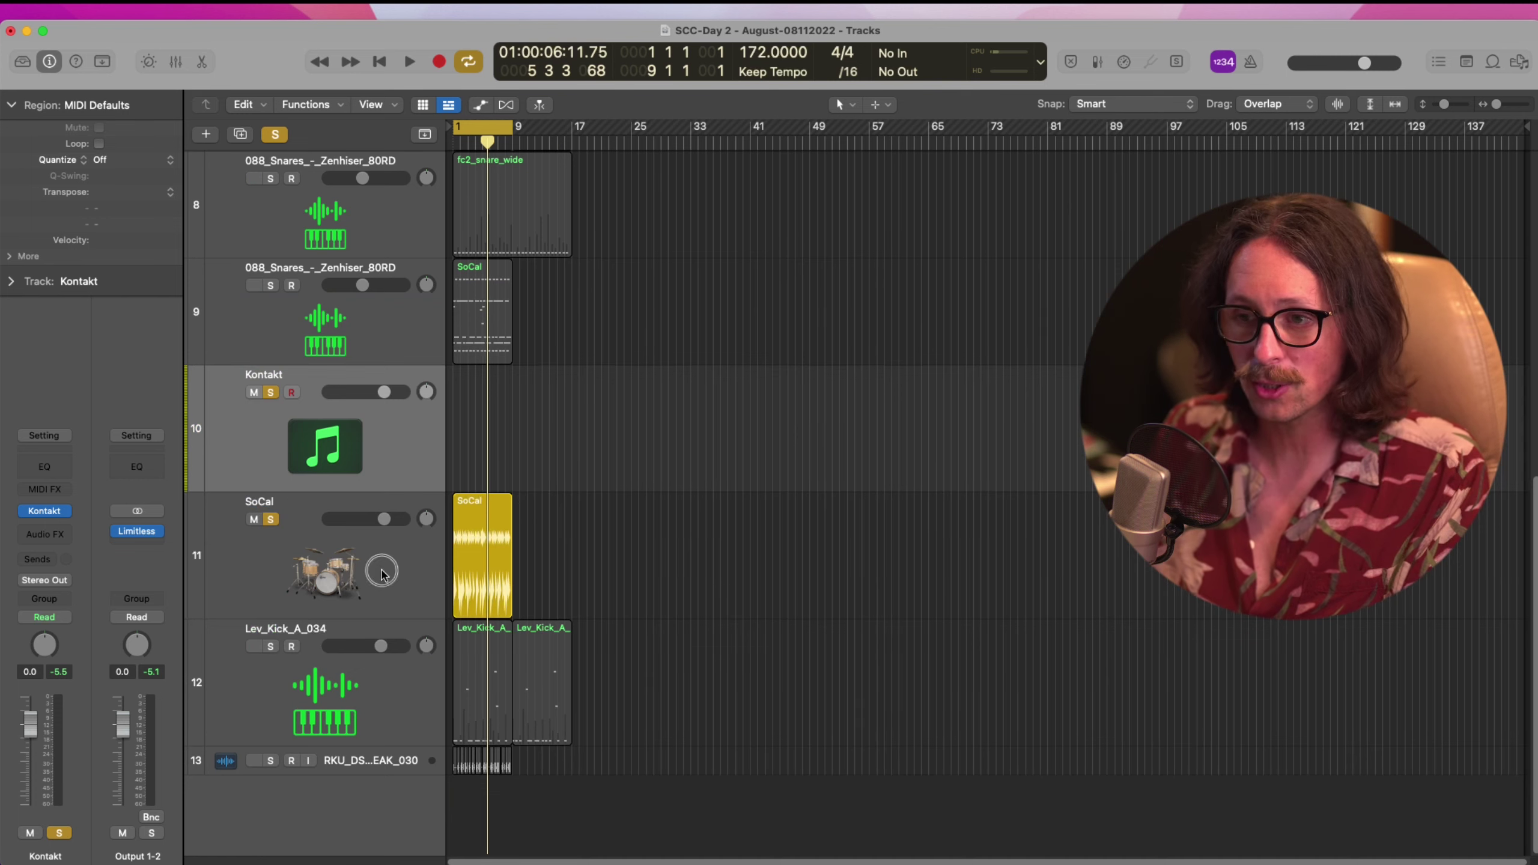
click(382, 574)
key(space)
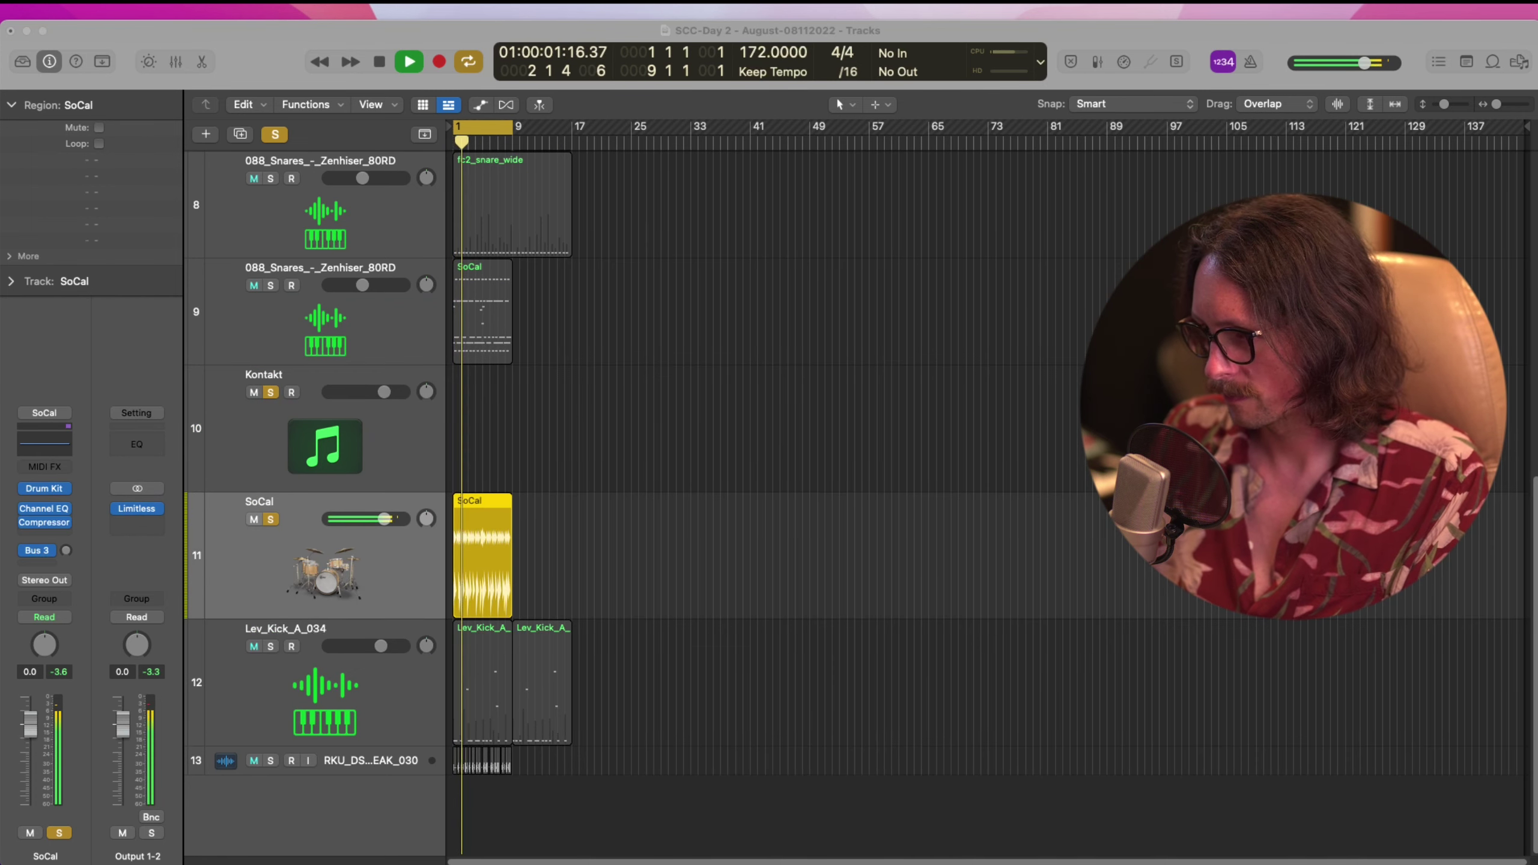
Copy the SoCal region onto the Kontakt track and audition its drum pitches in the editor
click(676, 489)
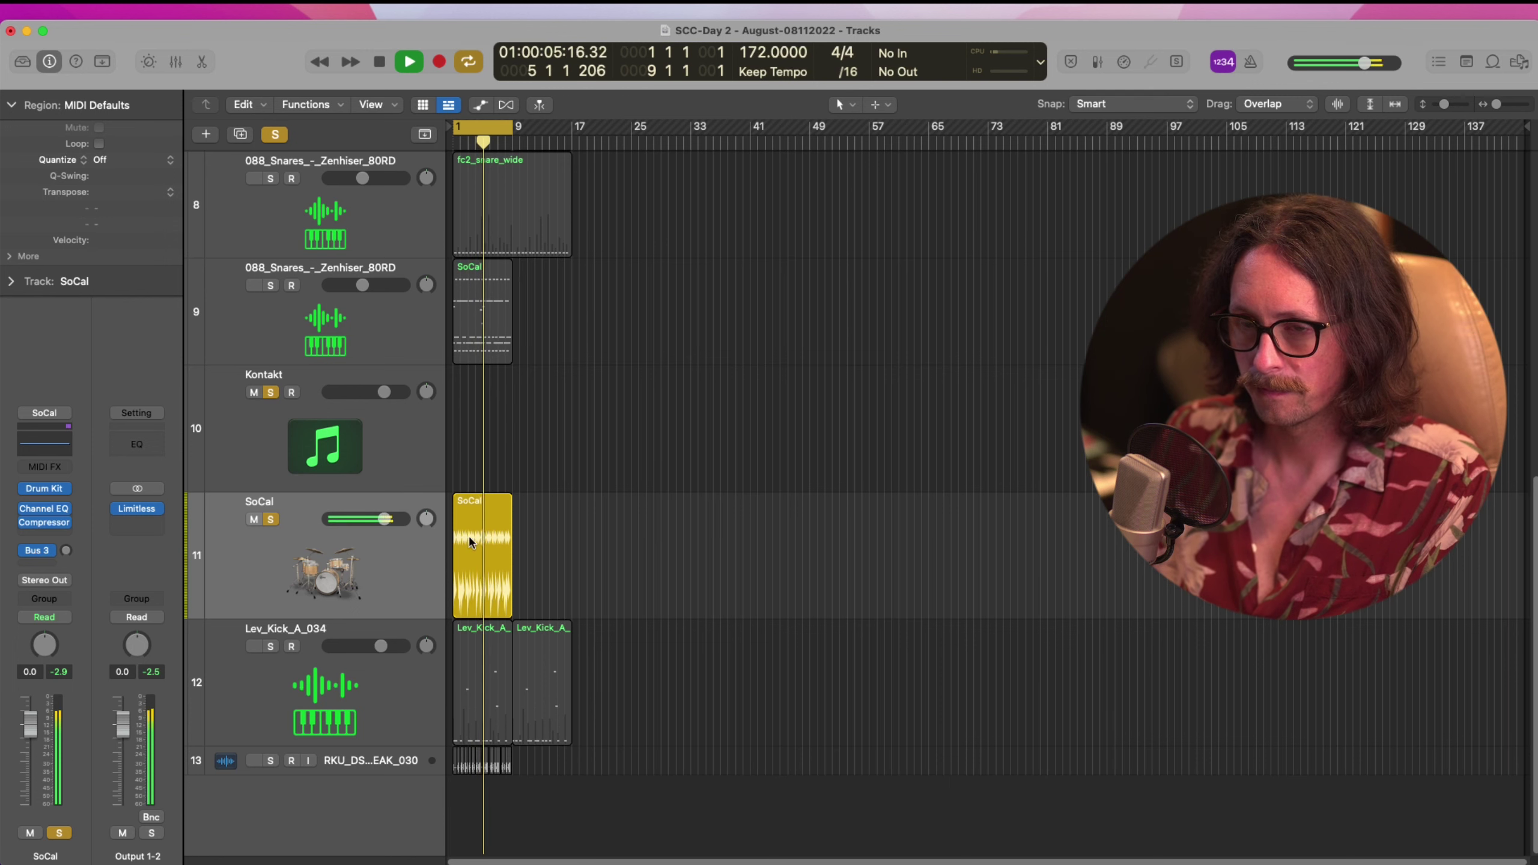
key(space)
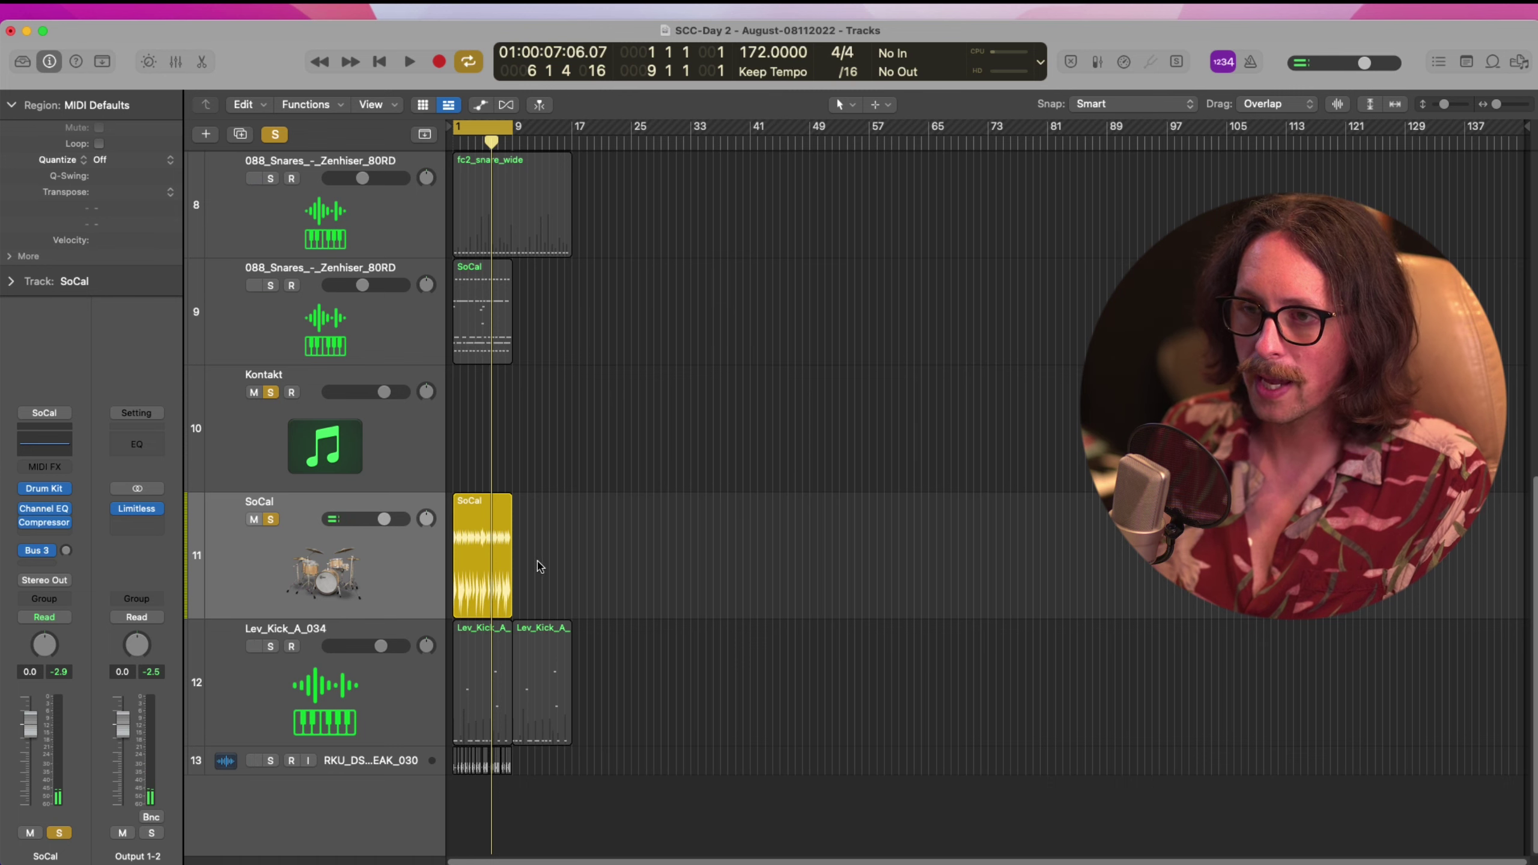
drag(476, 562, 484, 455)
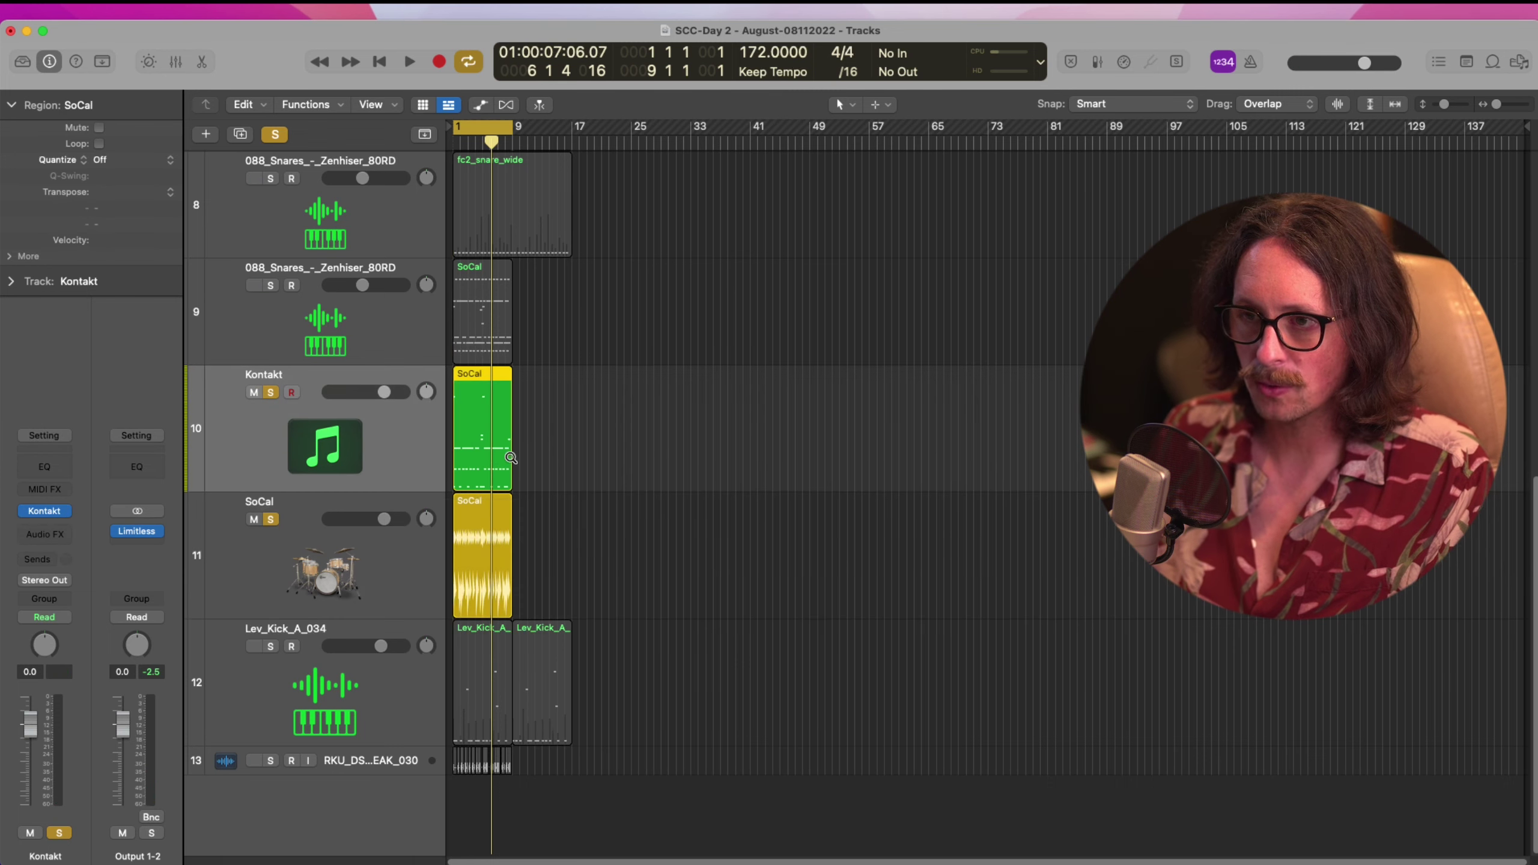
double_click(495, 454)
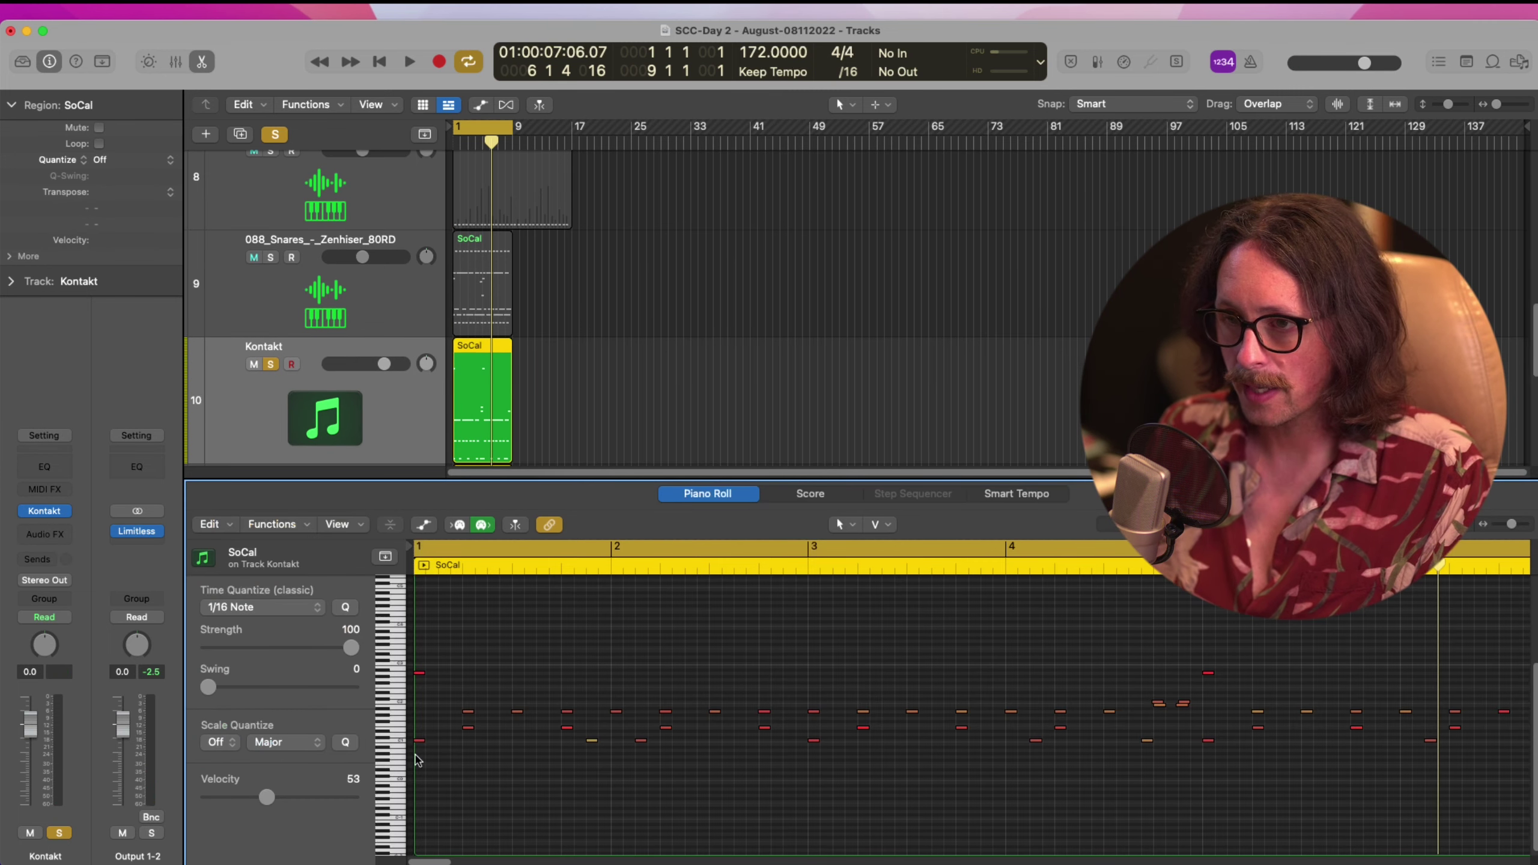
click(385, 740)
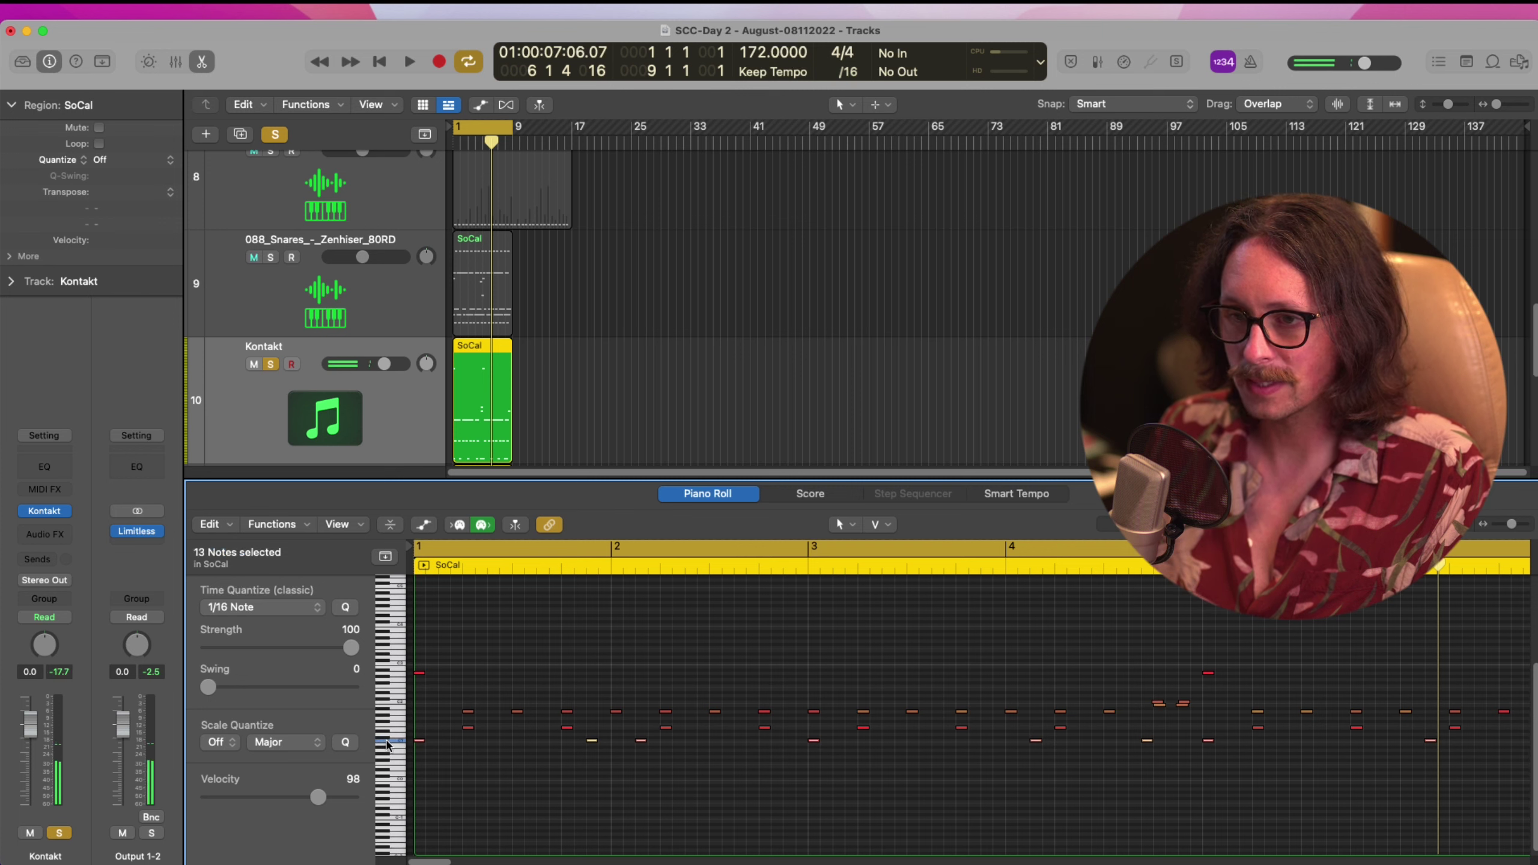
click(385, 731)
click(394, 725)
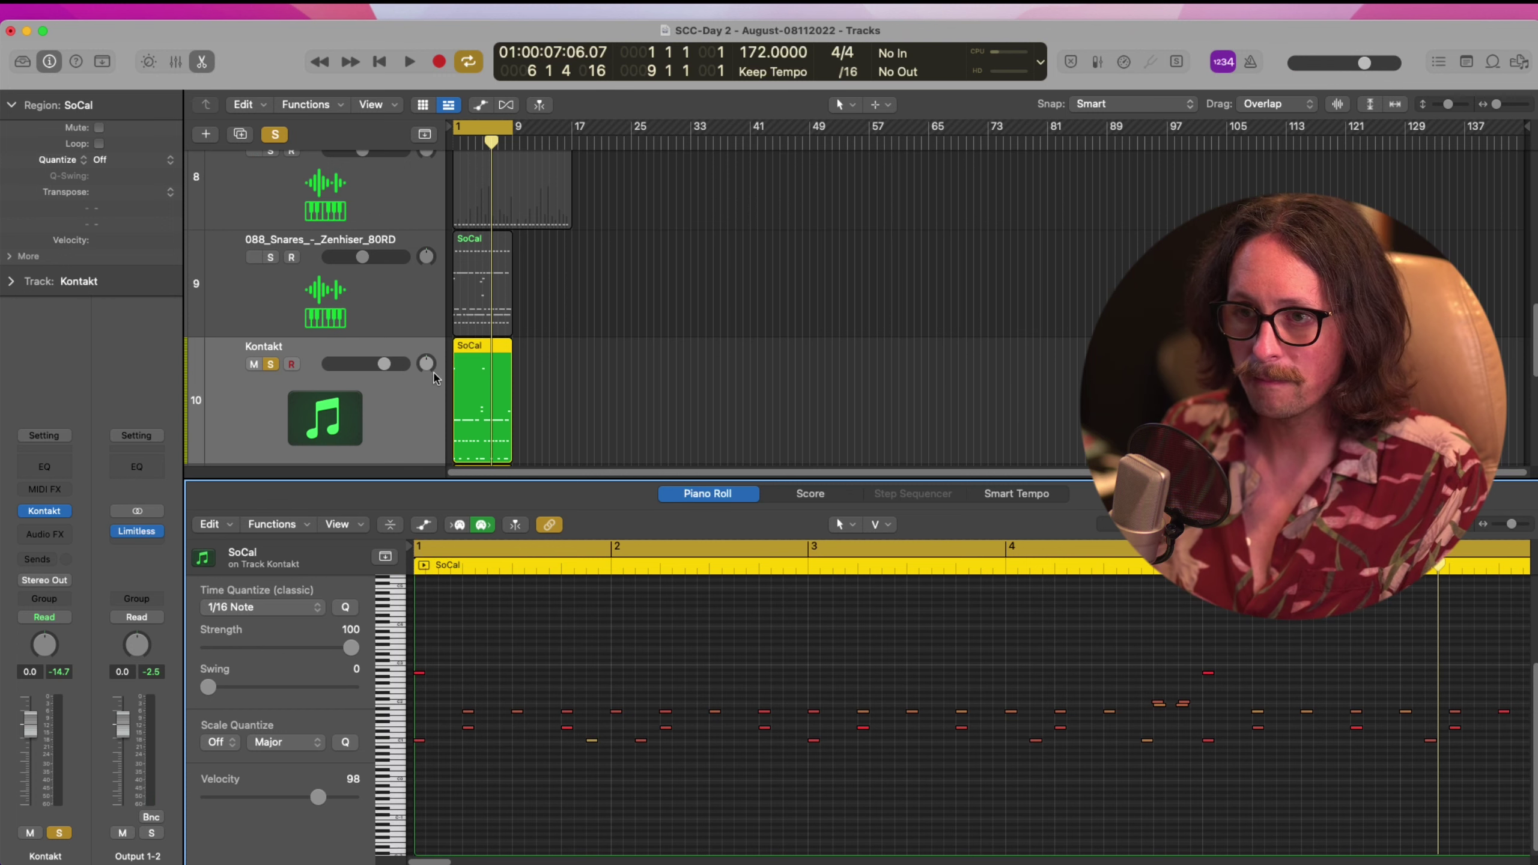
click(398, 745)
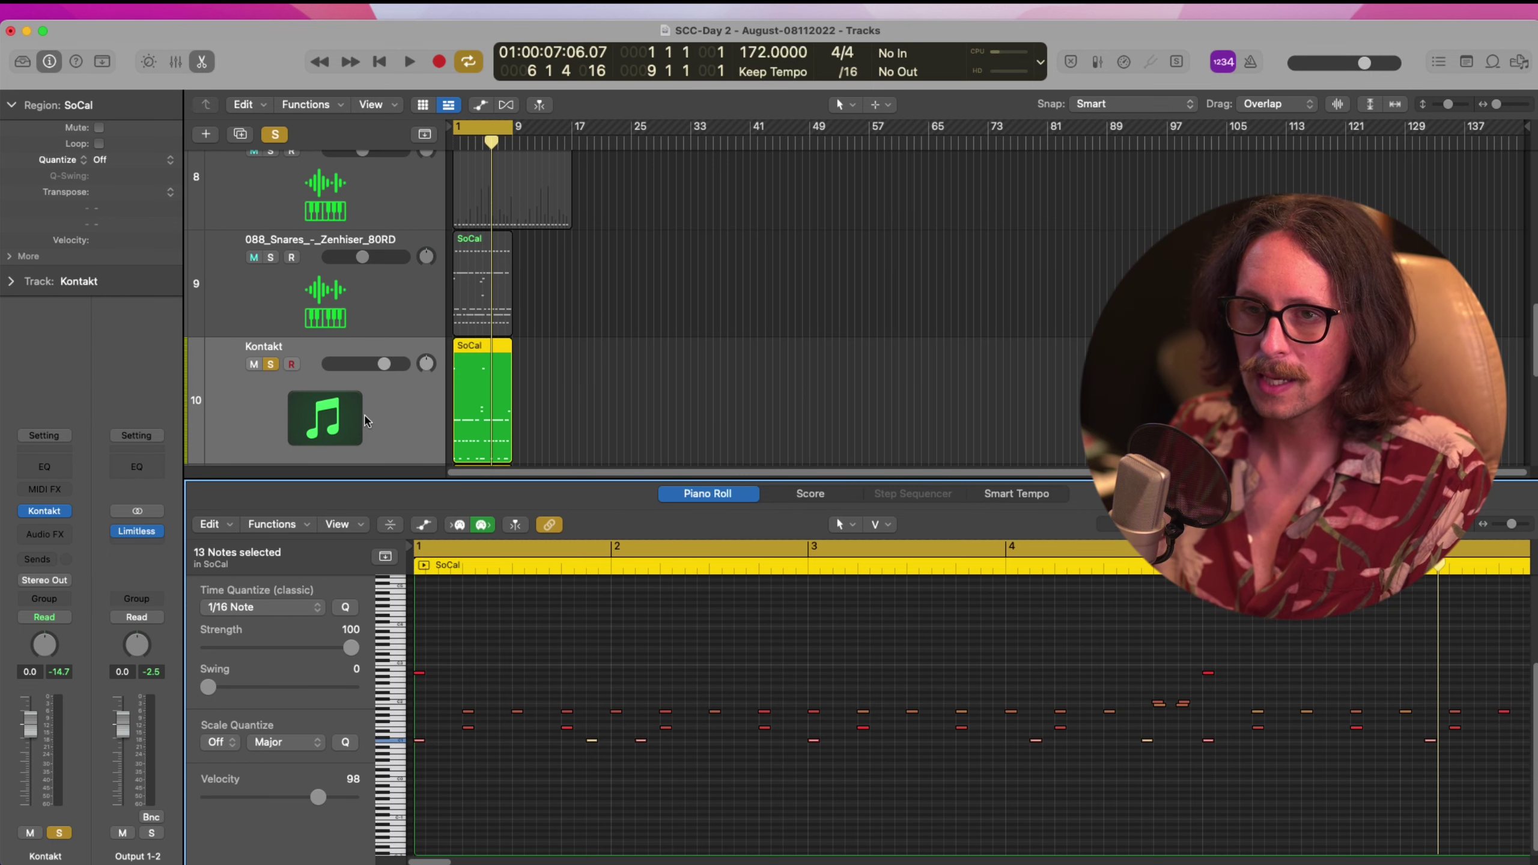
key(x)
key(x)
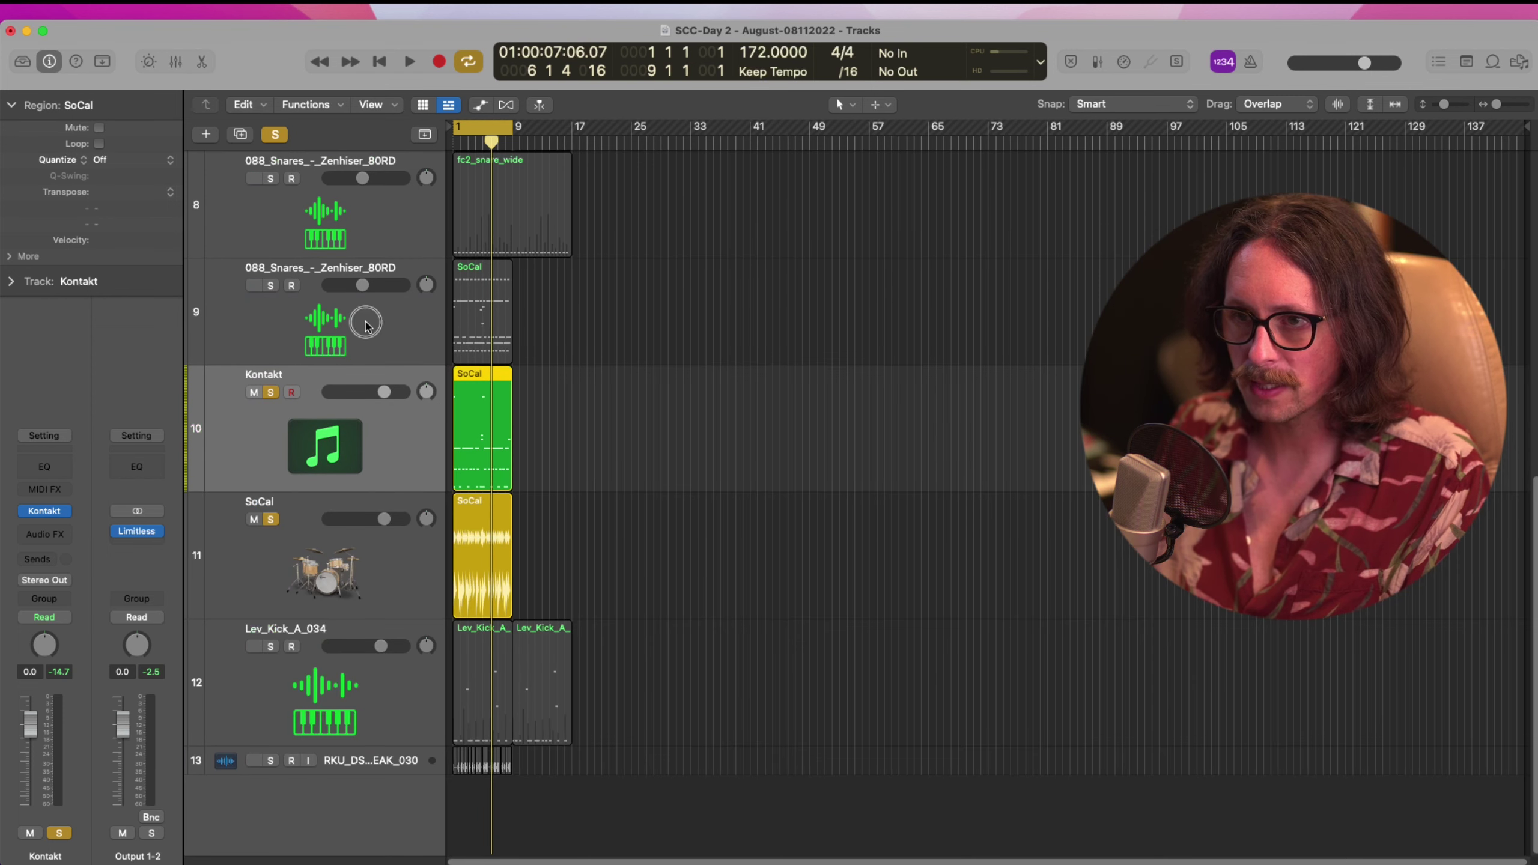
Duplicate the 088_Snares track, copy the SoCal region onto 088_Snares, and solo it
click(333, 323)
key(super+d)
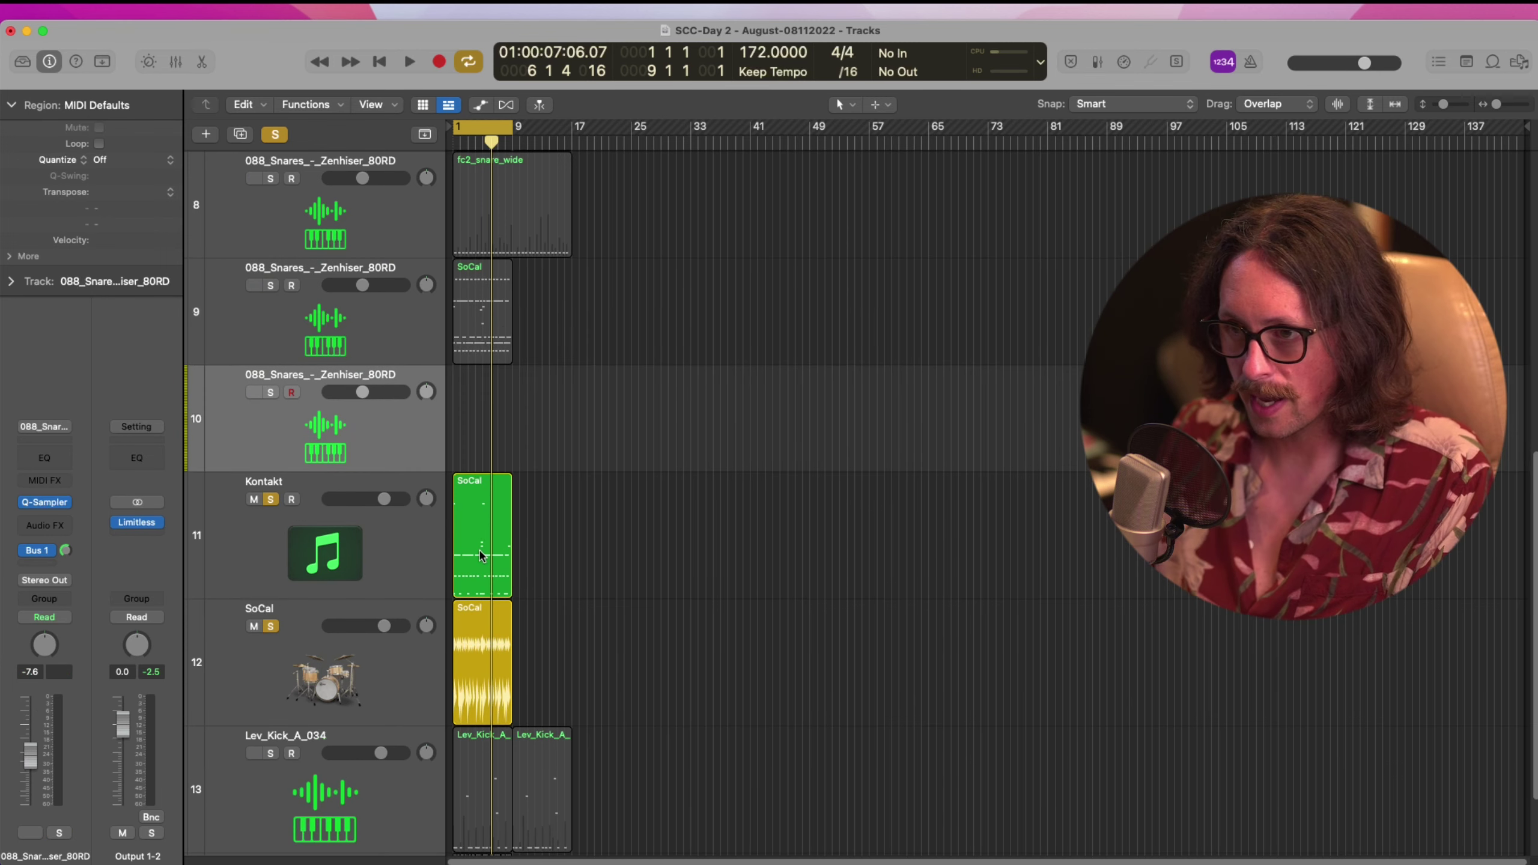
click(480, 555)
key(p)
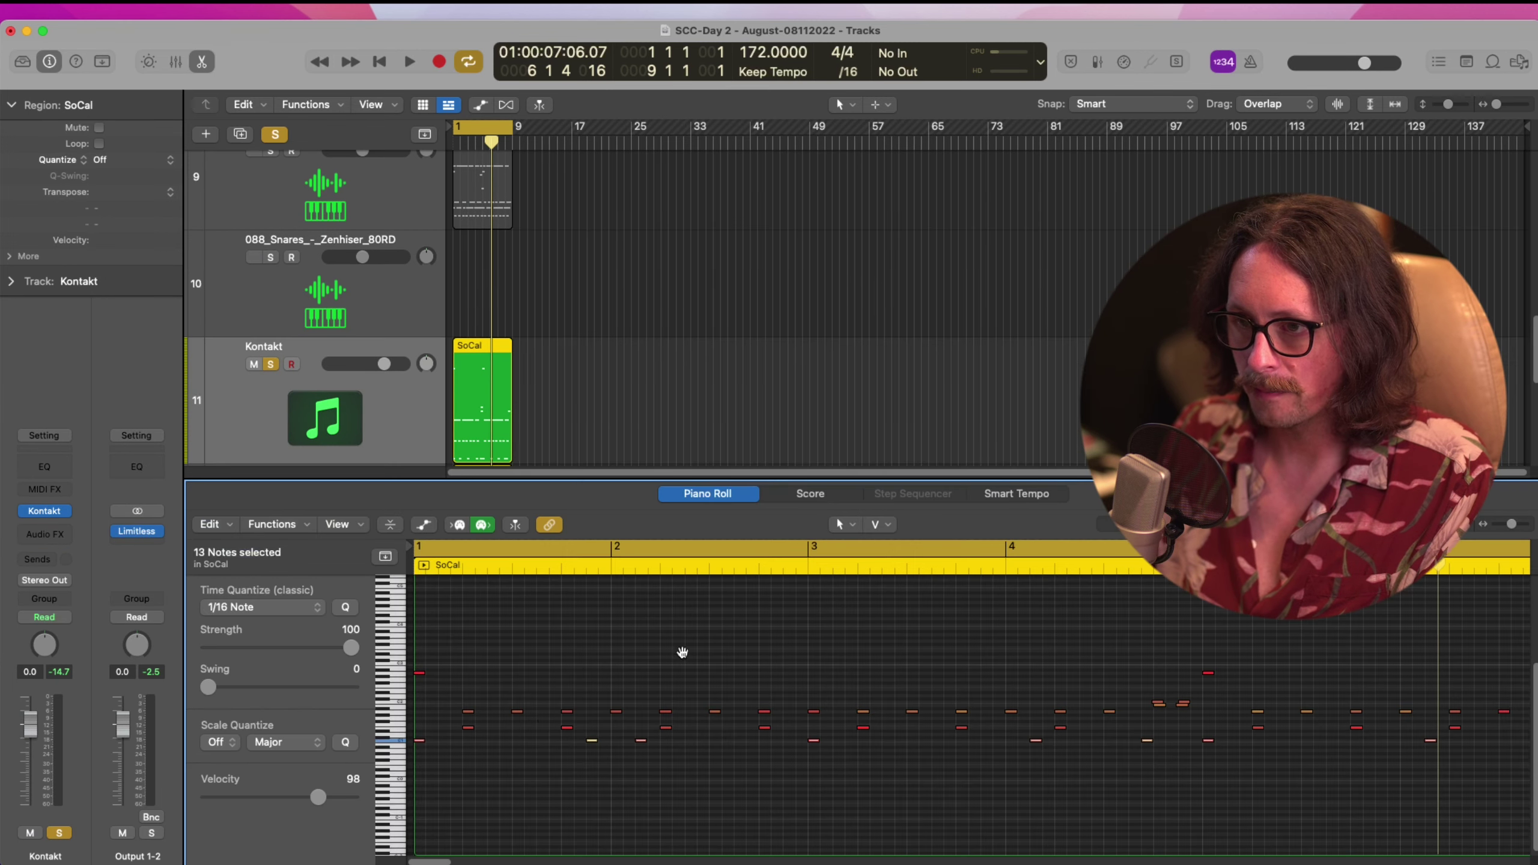
click(392, 737)
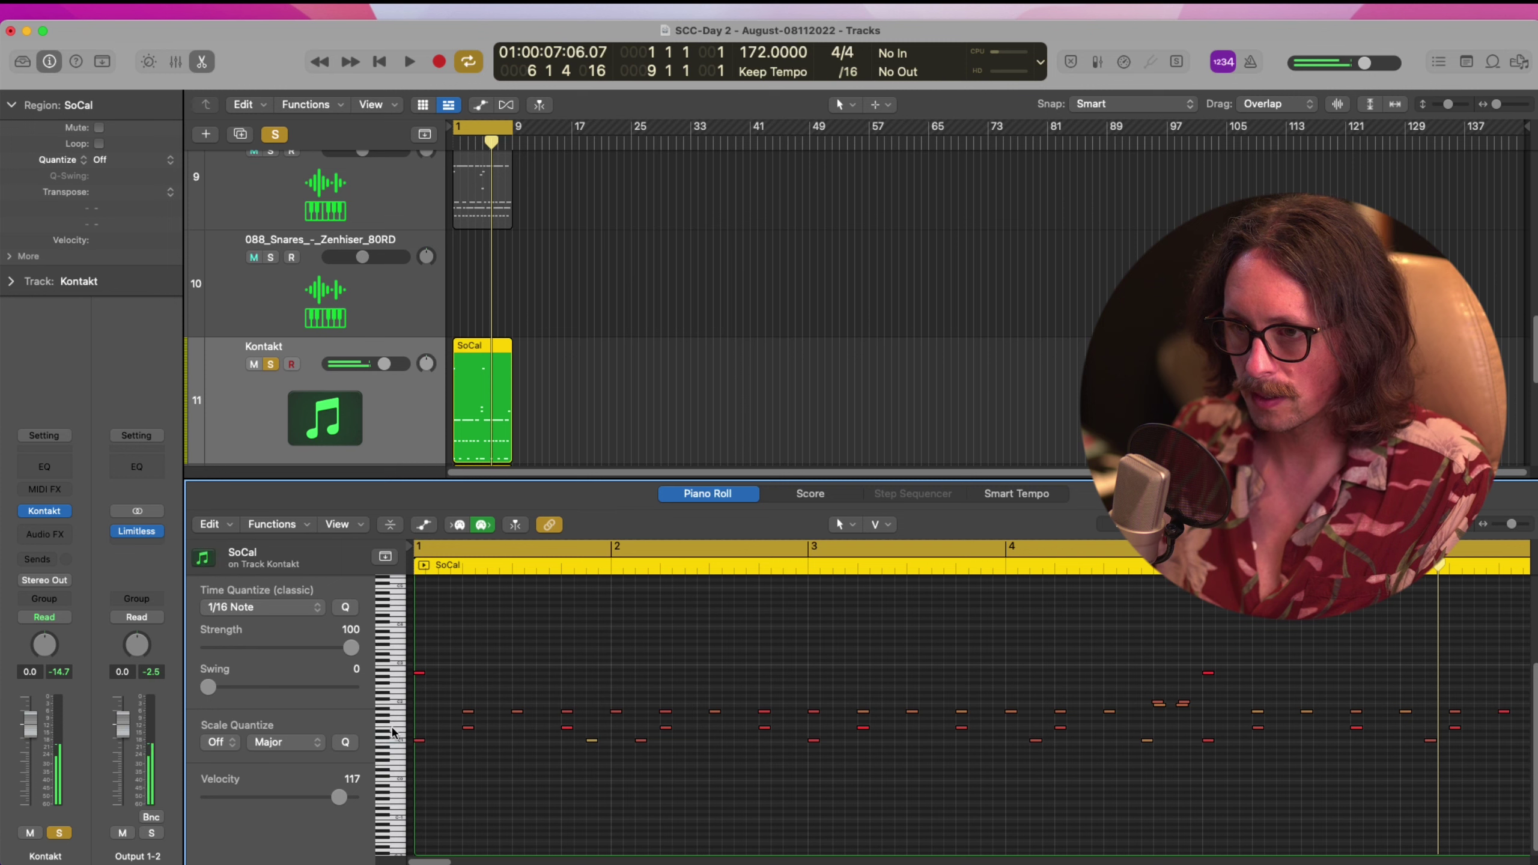
click(392, 737)
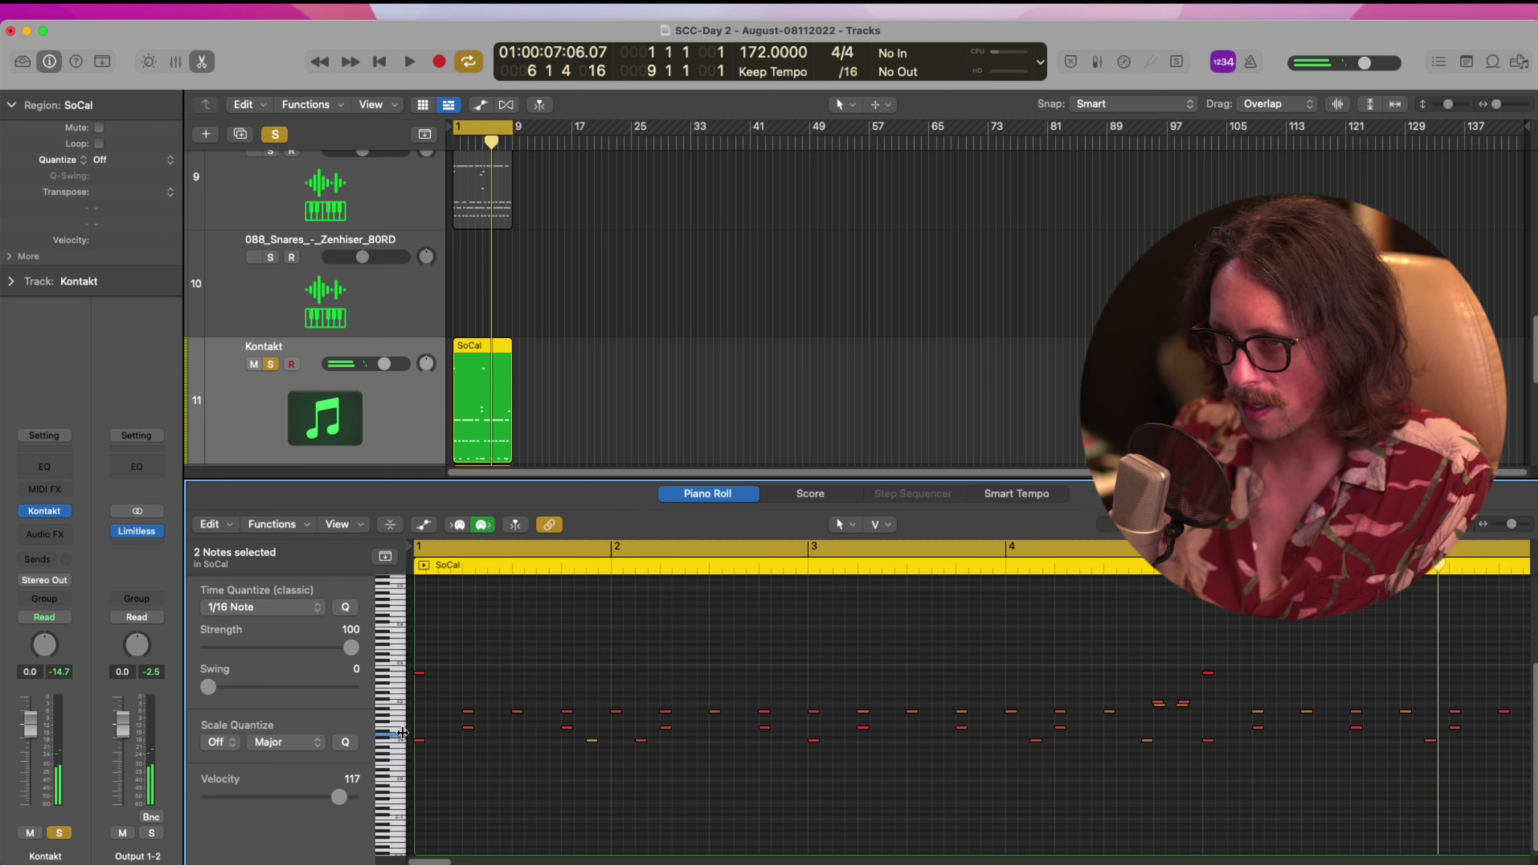
click(386, 731)
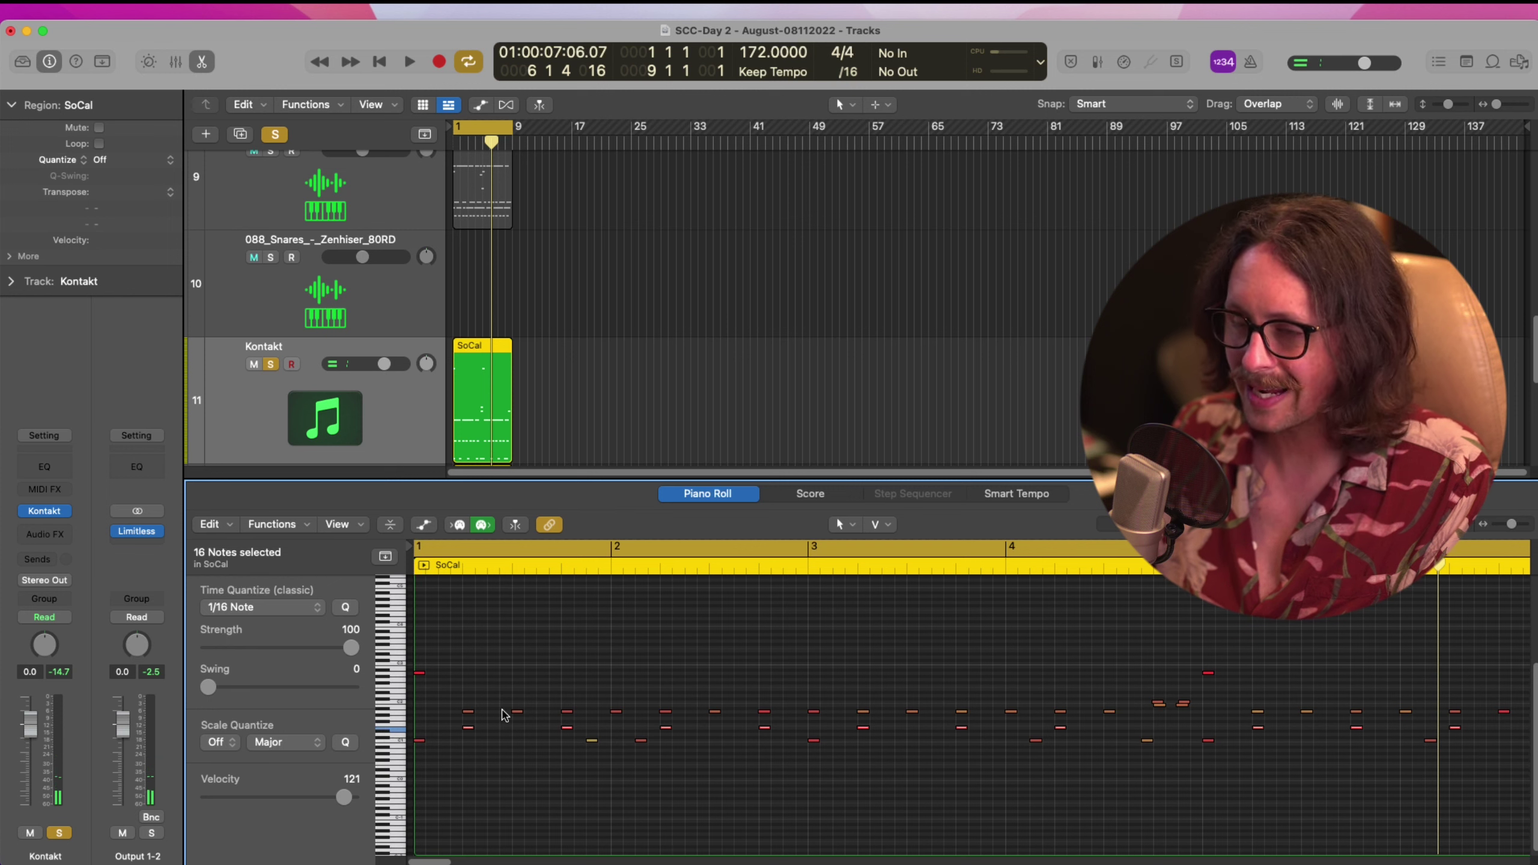
drag(491, 378, 491, 276)
click(271, 260)
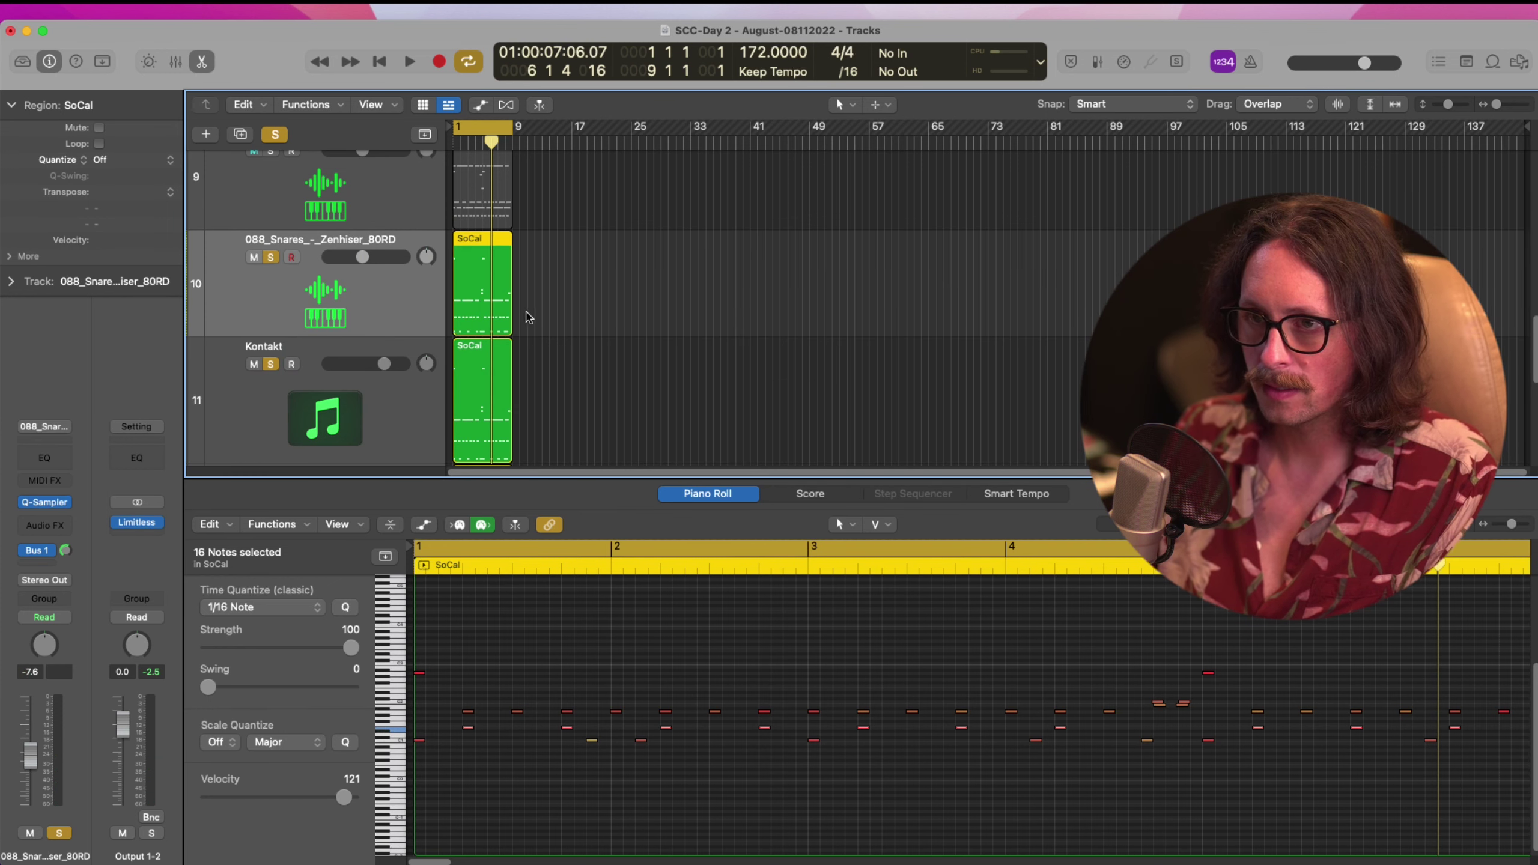
Delete the C1 row and two other unwanted note rows from the copied region
click(391, 742)
key(Delete)
click(394, 720)
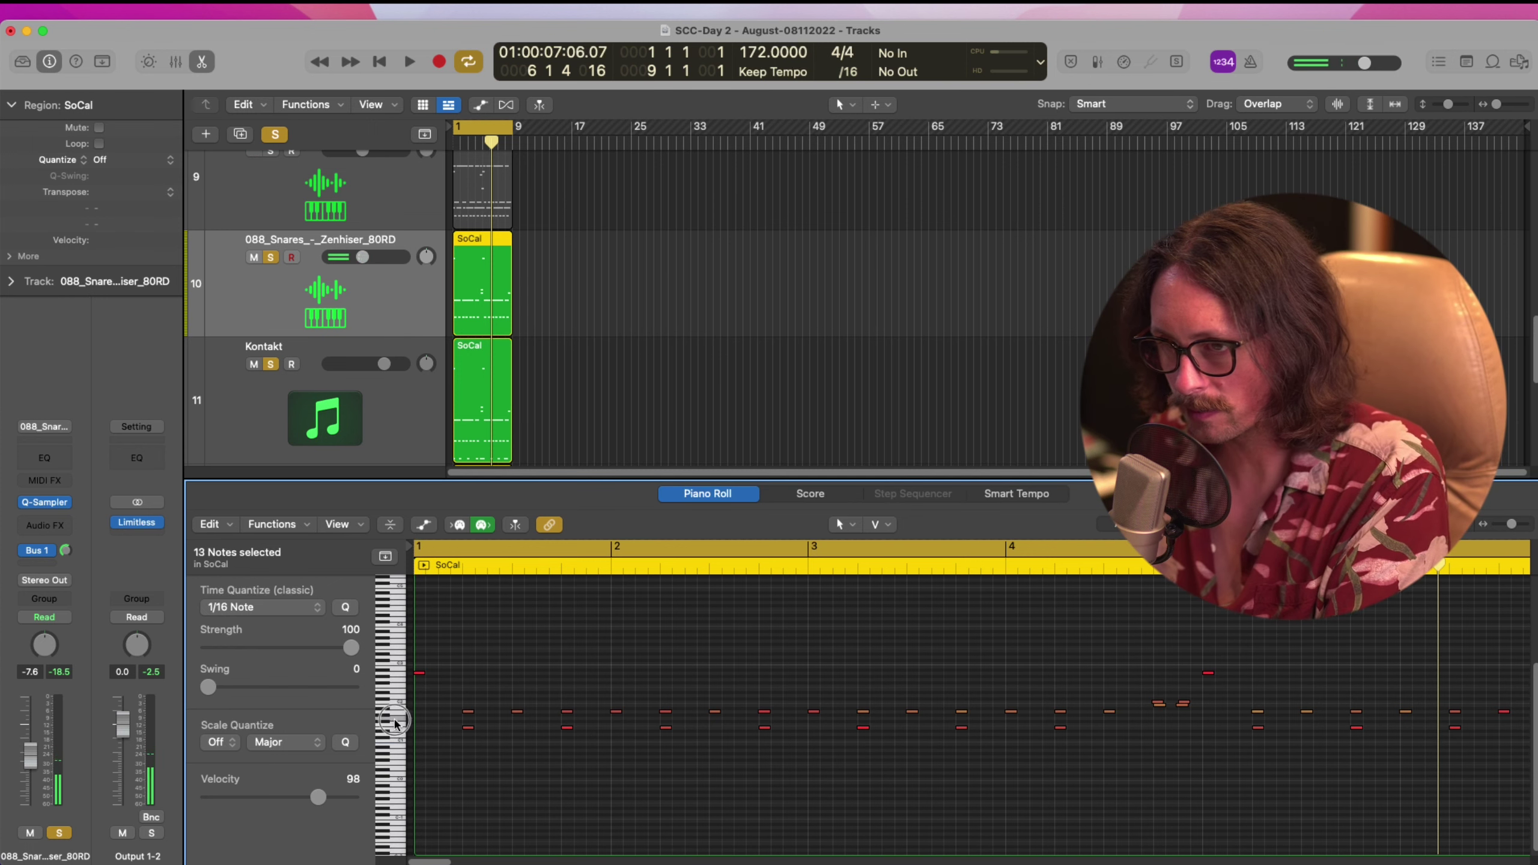
key(Delete)
click(396, 673)
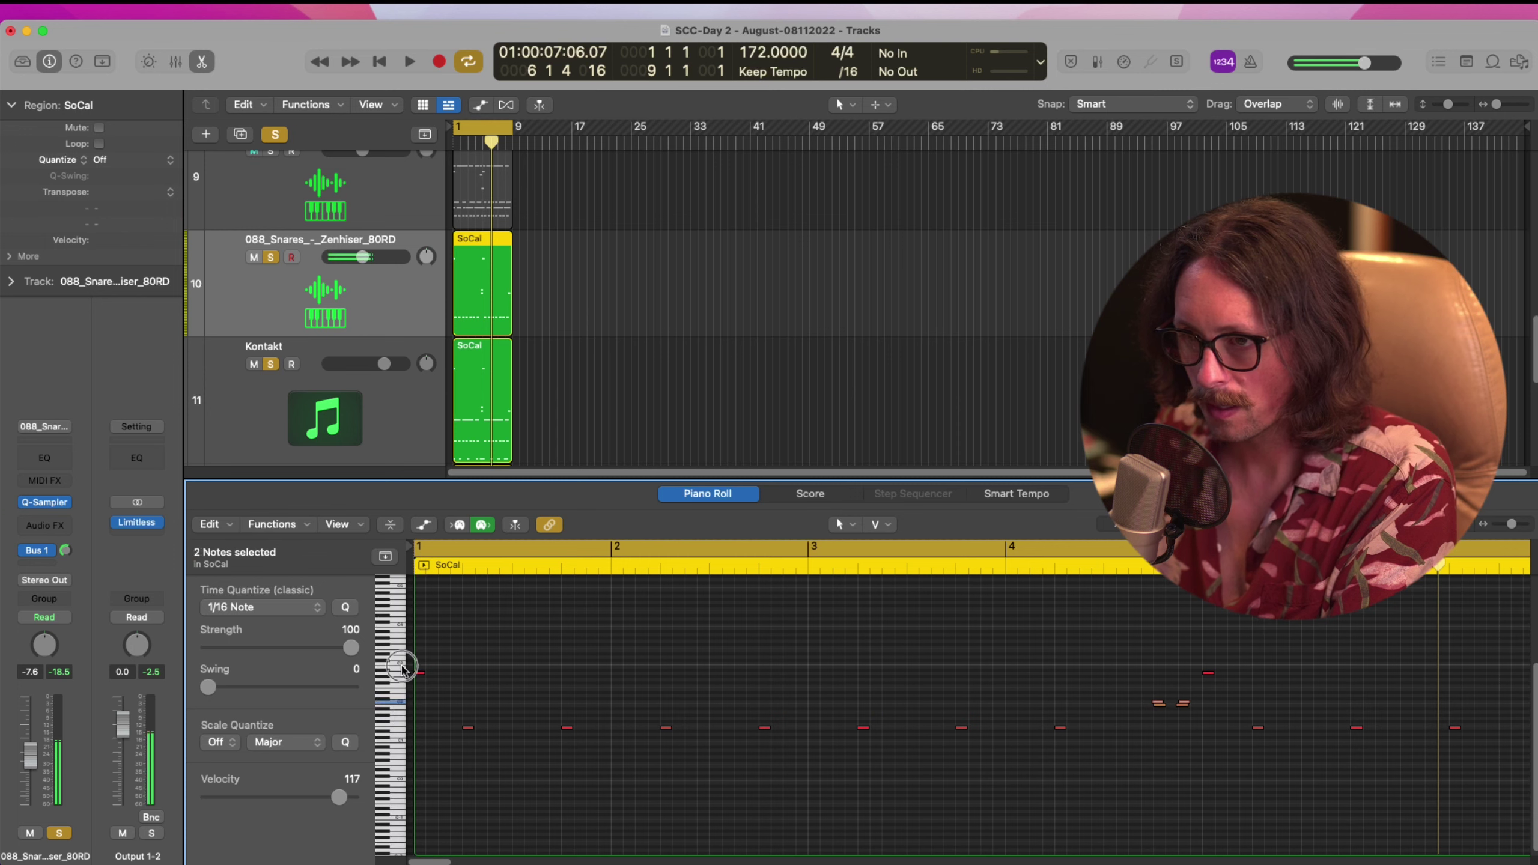
key(Delete)
Select the fill notes and 16-note row, try an octave shift, then unsolo Kontakt
scroll(839, 701, down, 2)
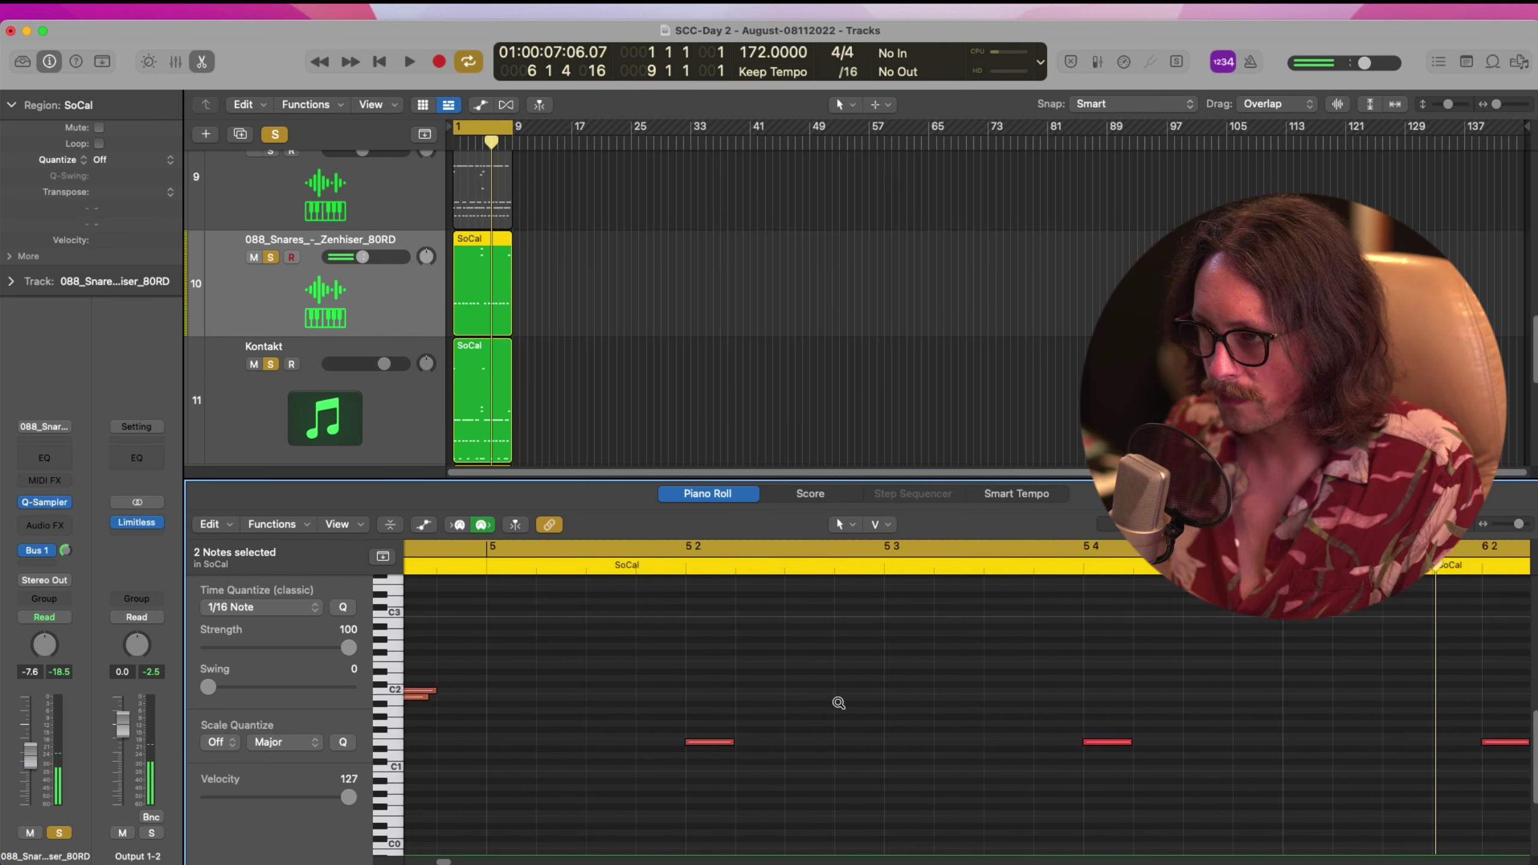
drag(998, 674, 1106, 711)
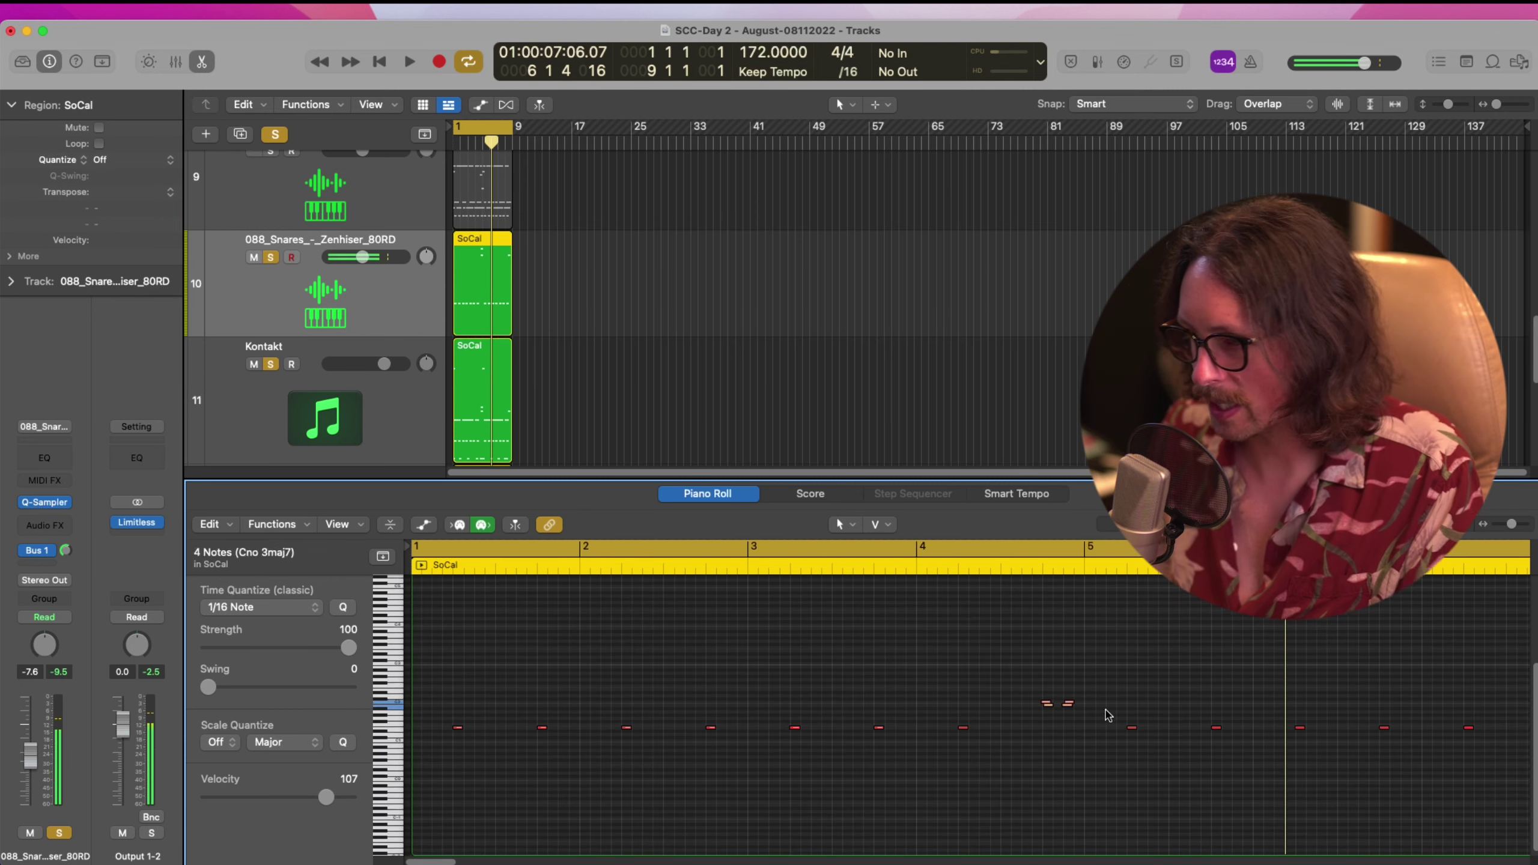
scroll(1064, 671, right, 5)
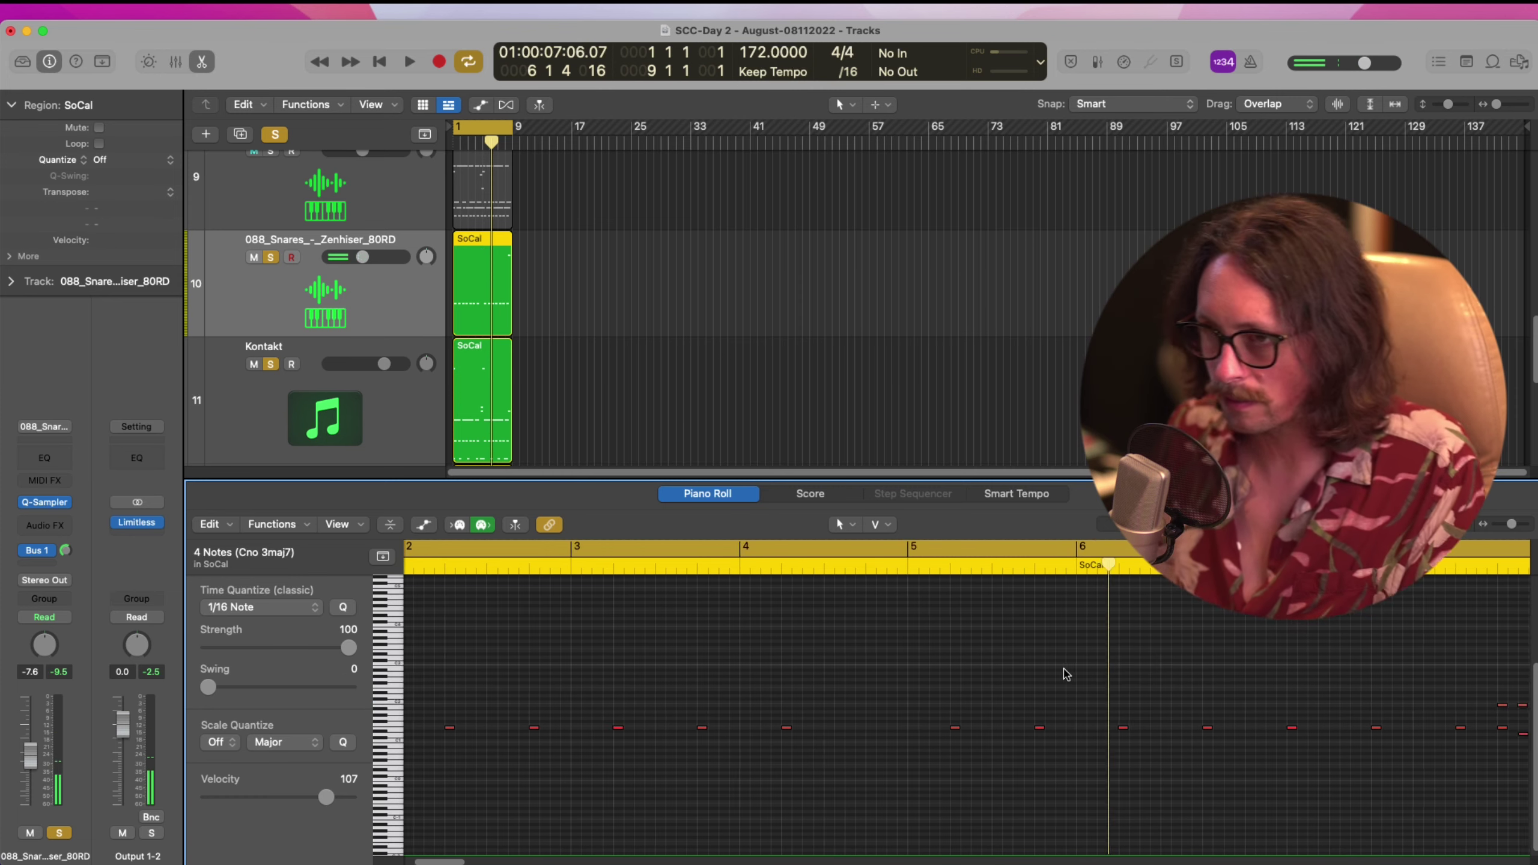
scroll(812, 705, down, 3)
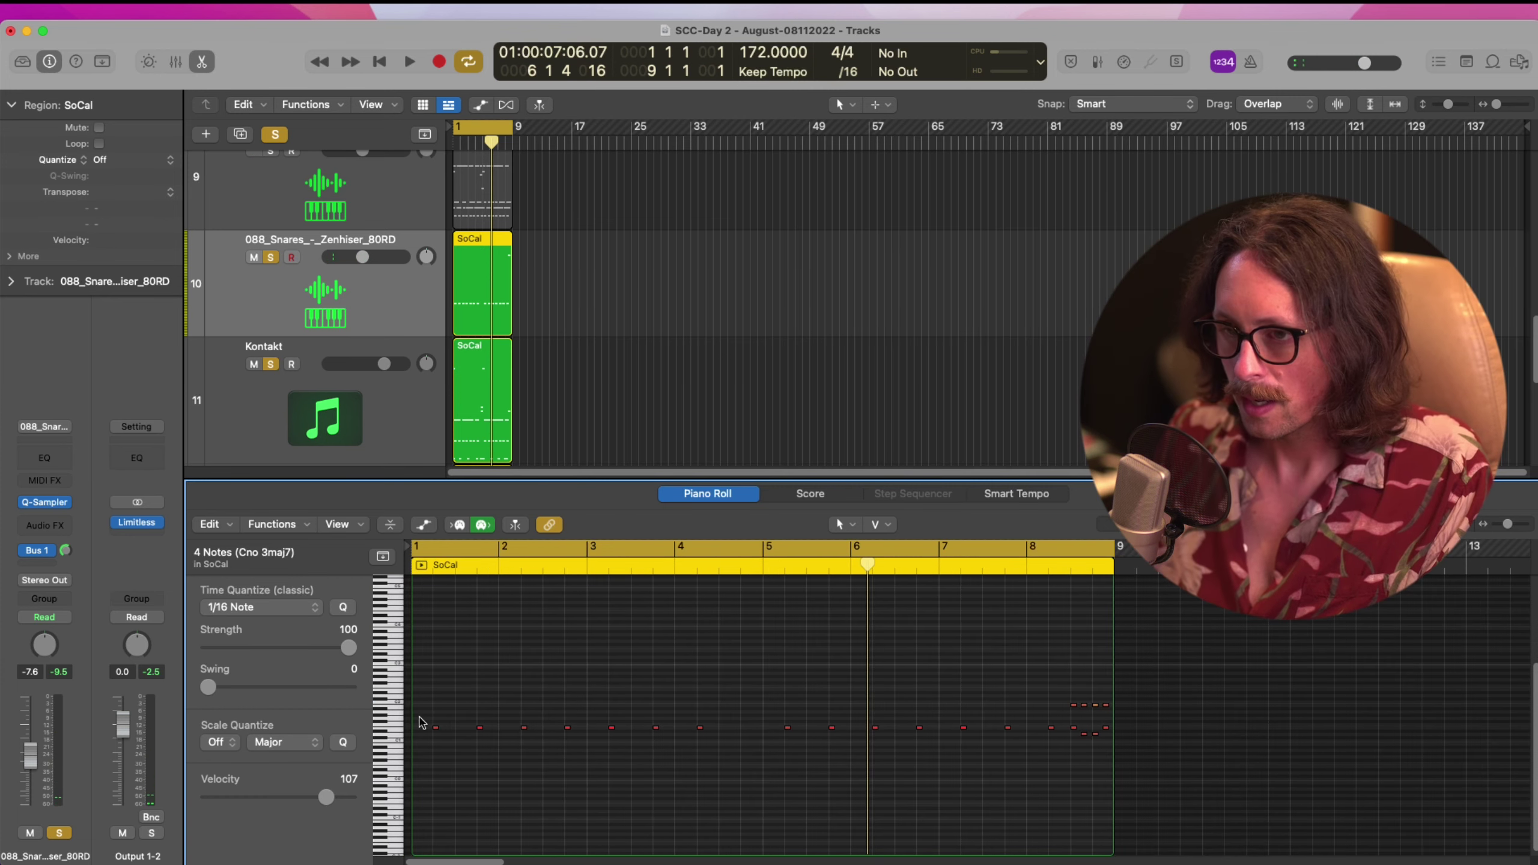
click(397, 731)
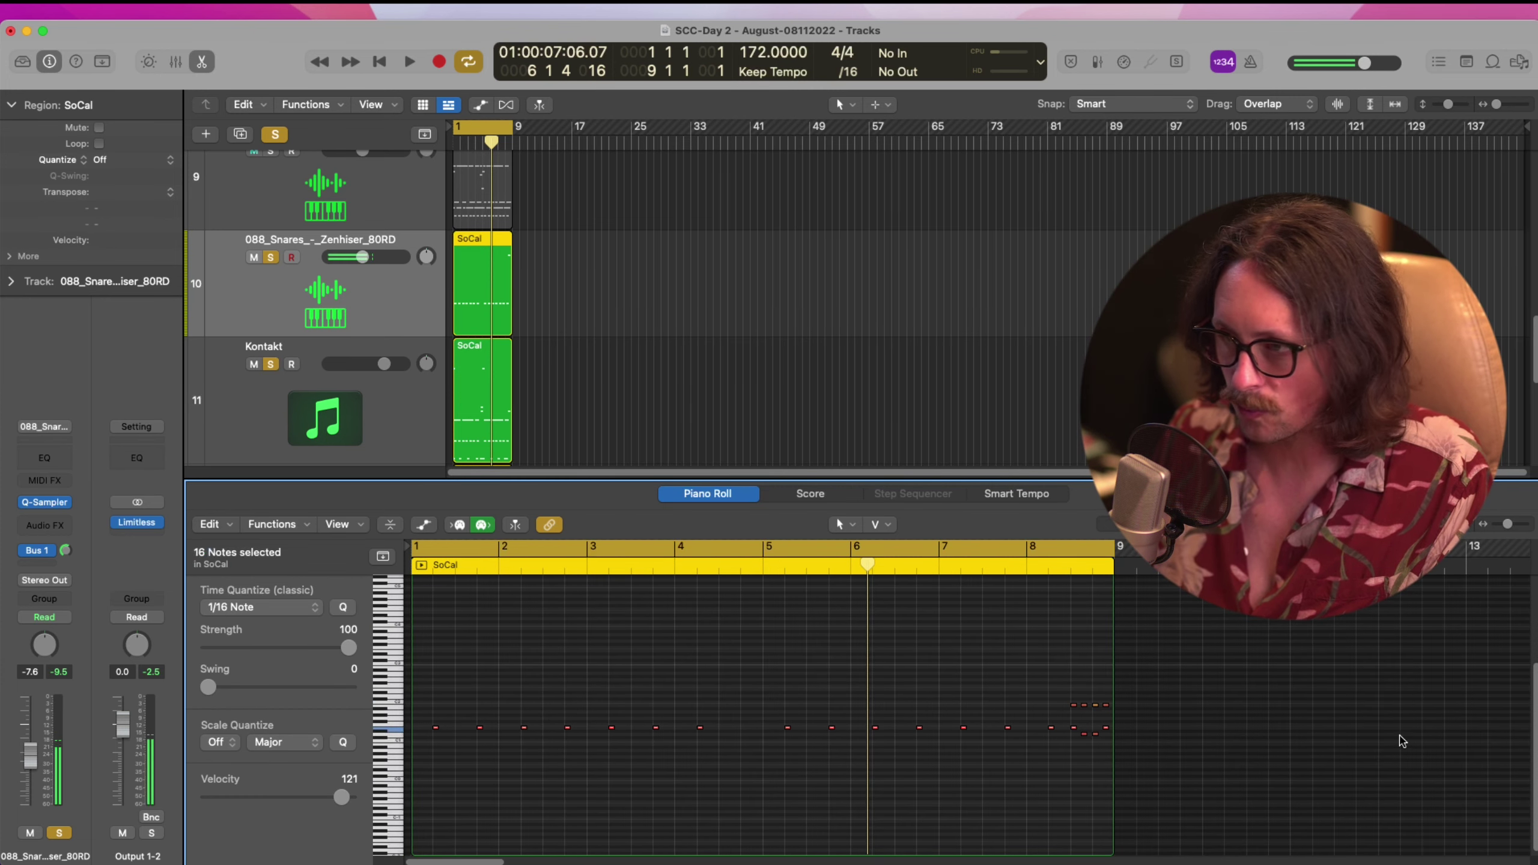
drag(1193, 662, 369, 779)
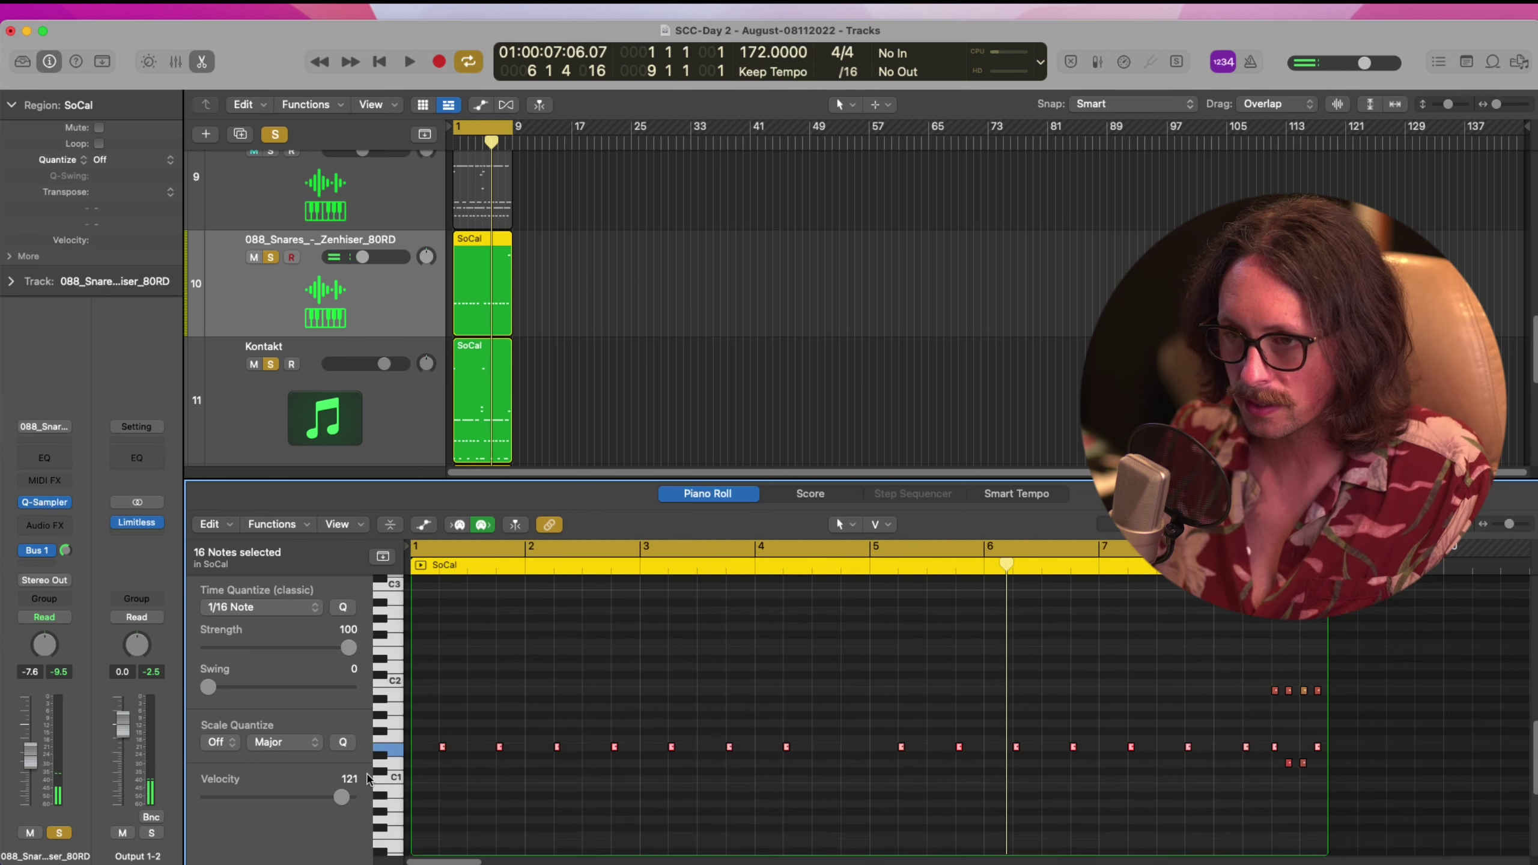
key(shift+alt+Up)
key(shift+alt+Up)
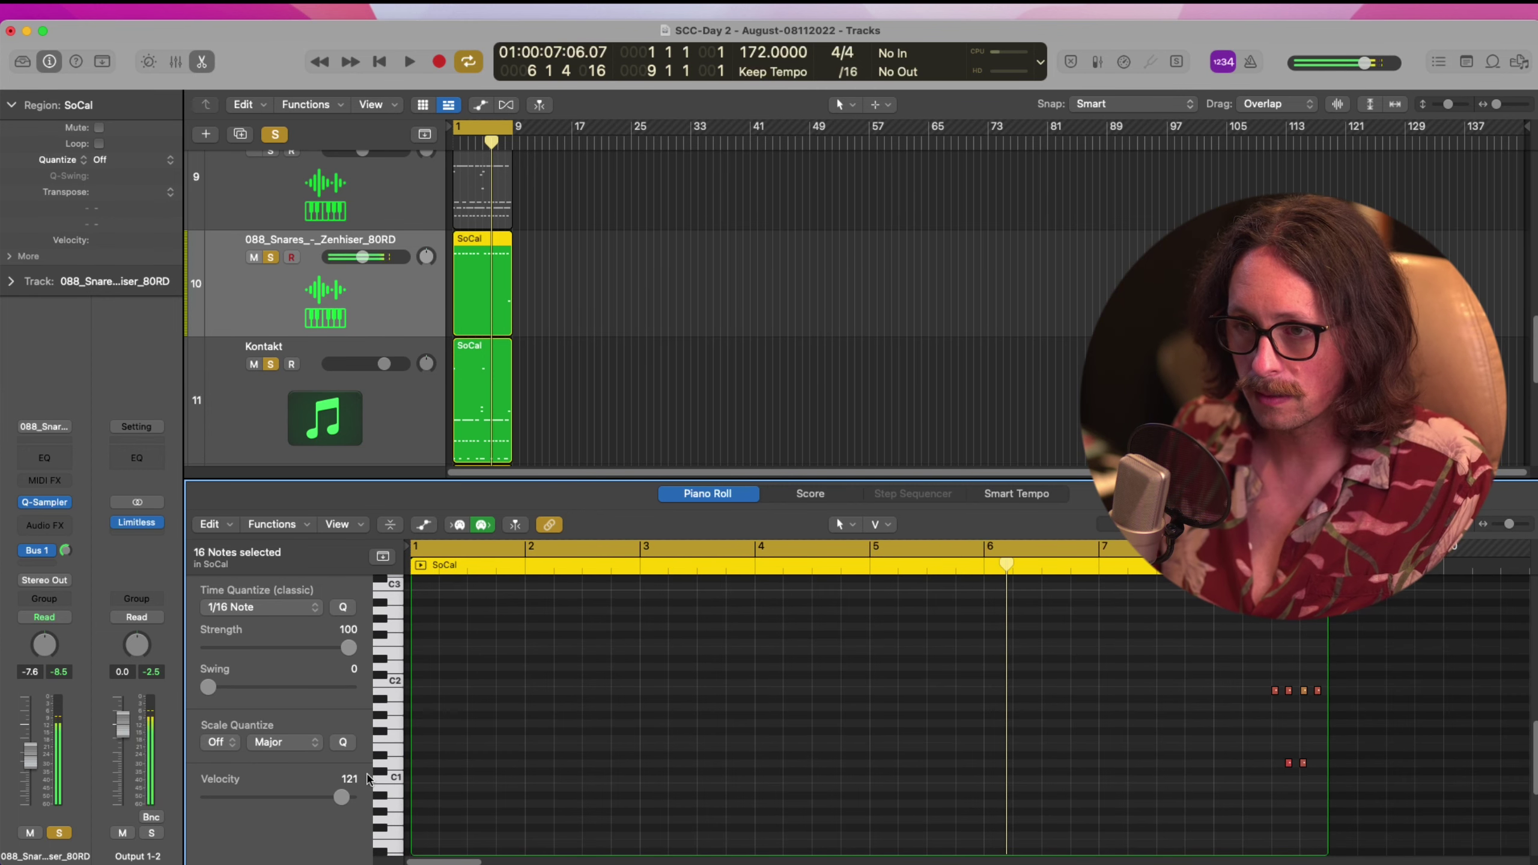
key(shift+alt+Down)
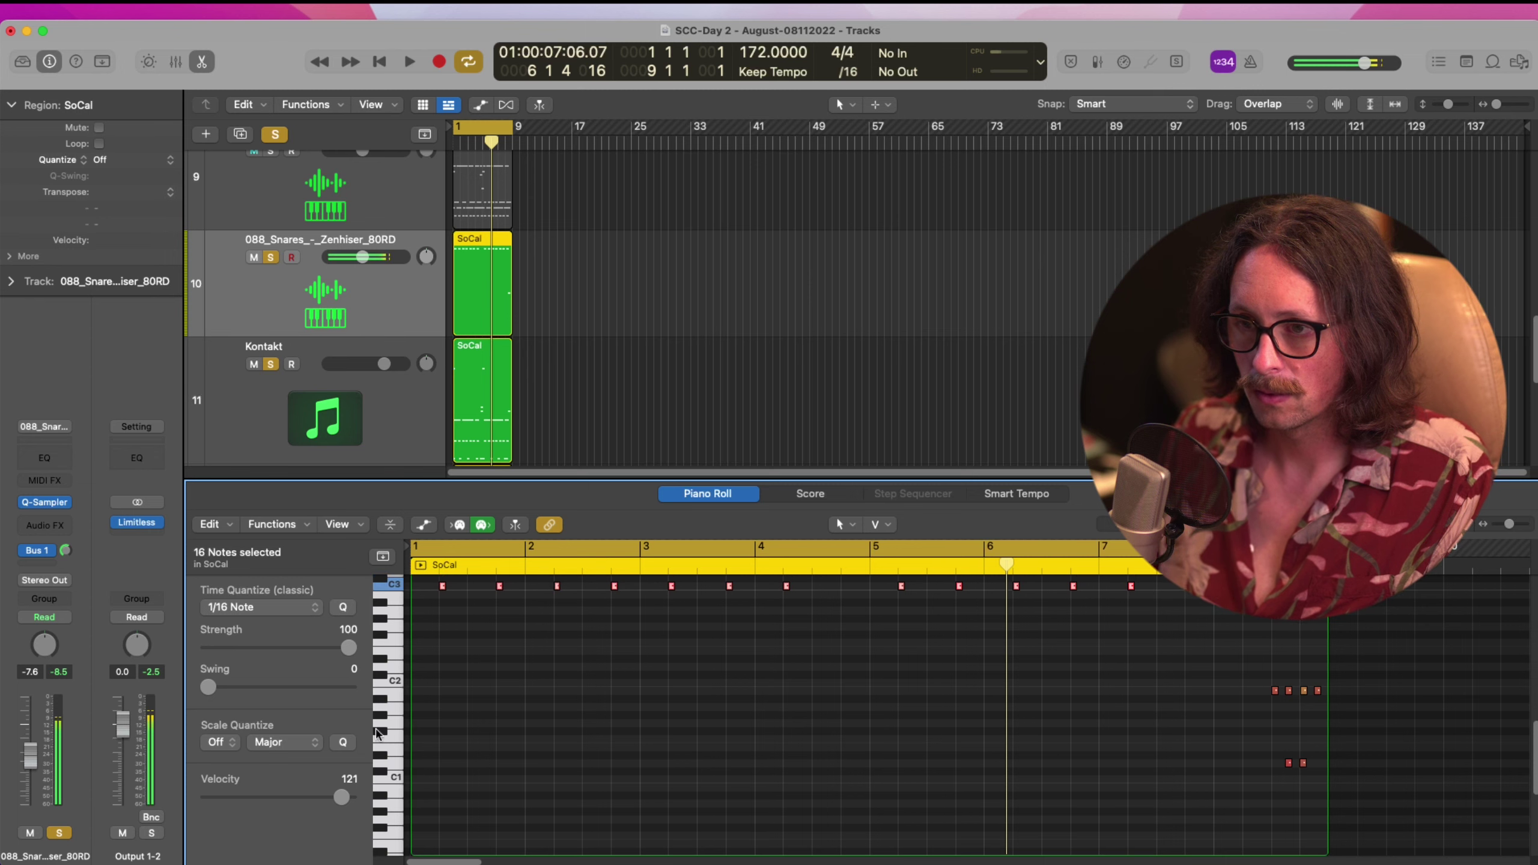
click(278, 371)
click(272, 364)
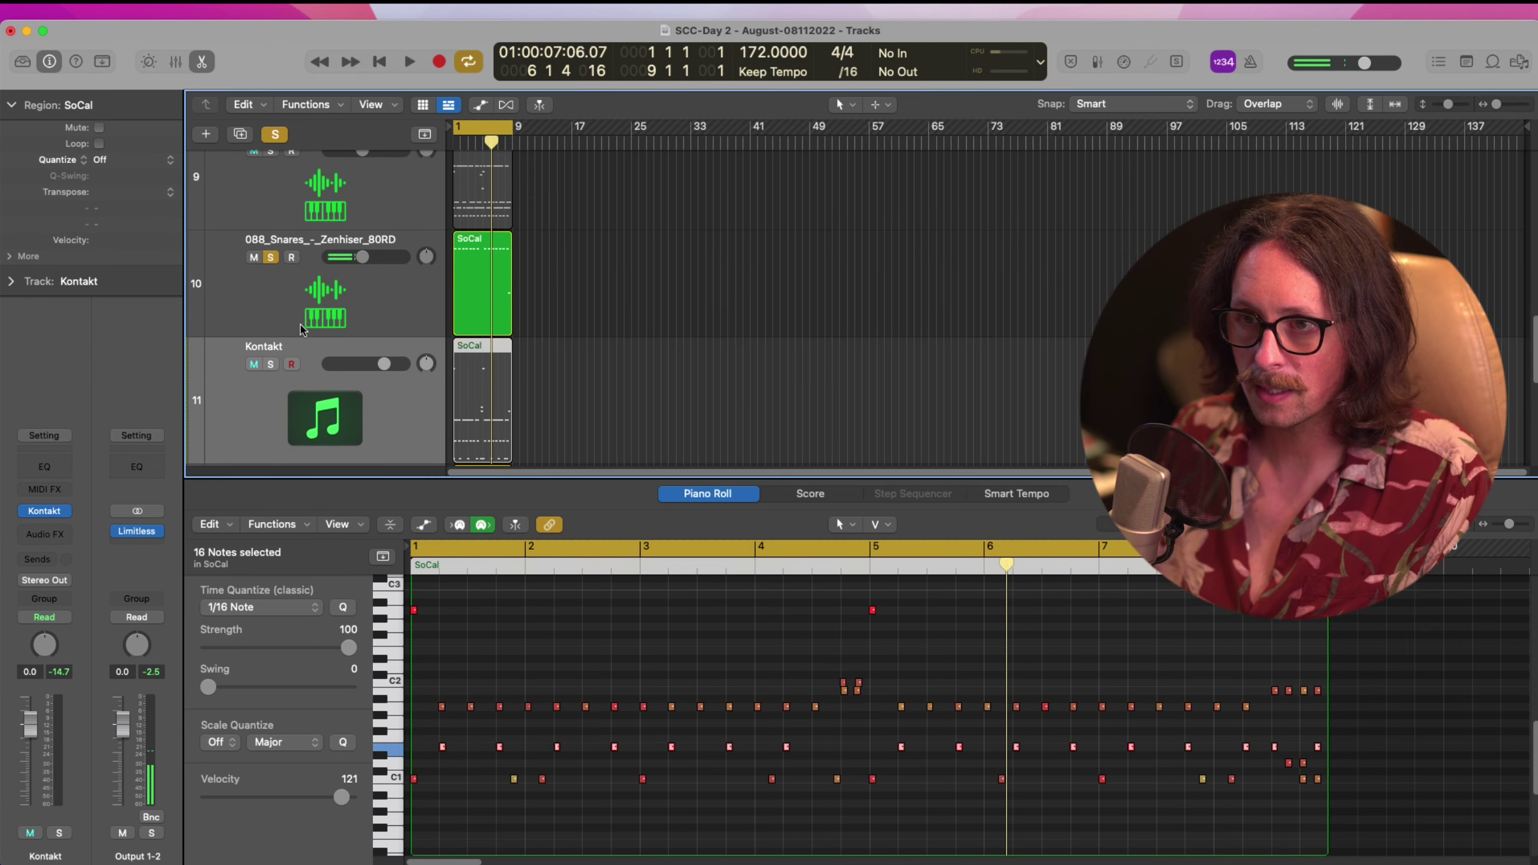
Play and stop the arrangement, then unsolo 088_Snares and clear all project soloing
click(340, 300)
key(space)
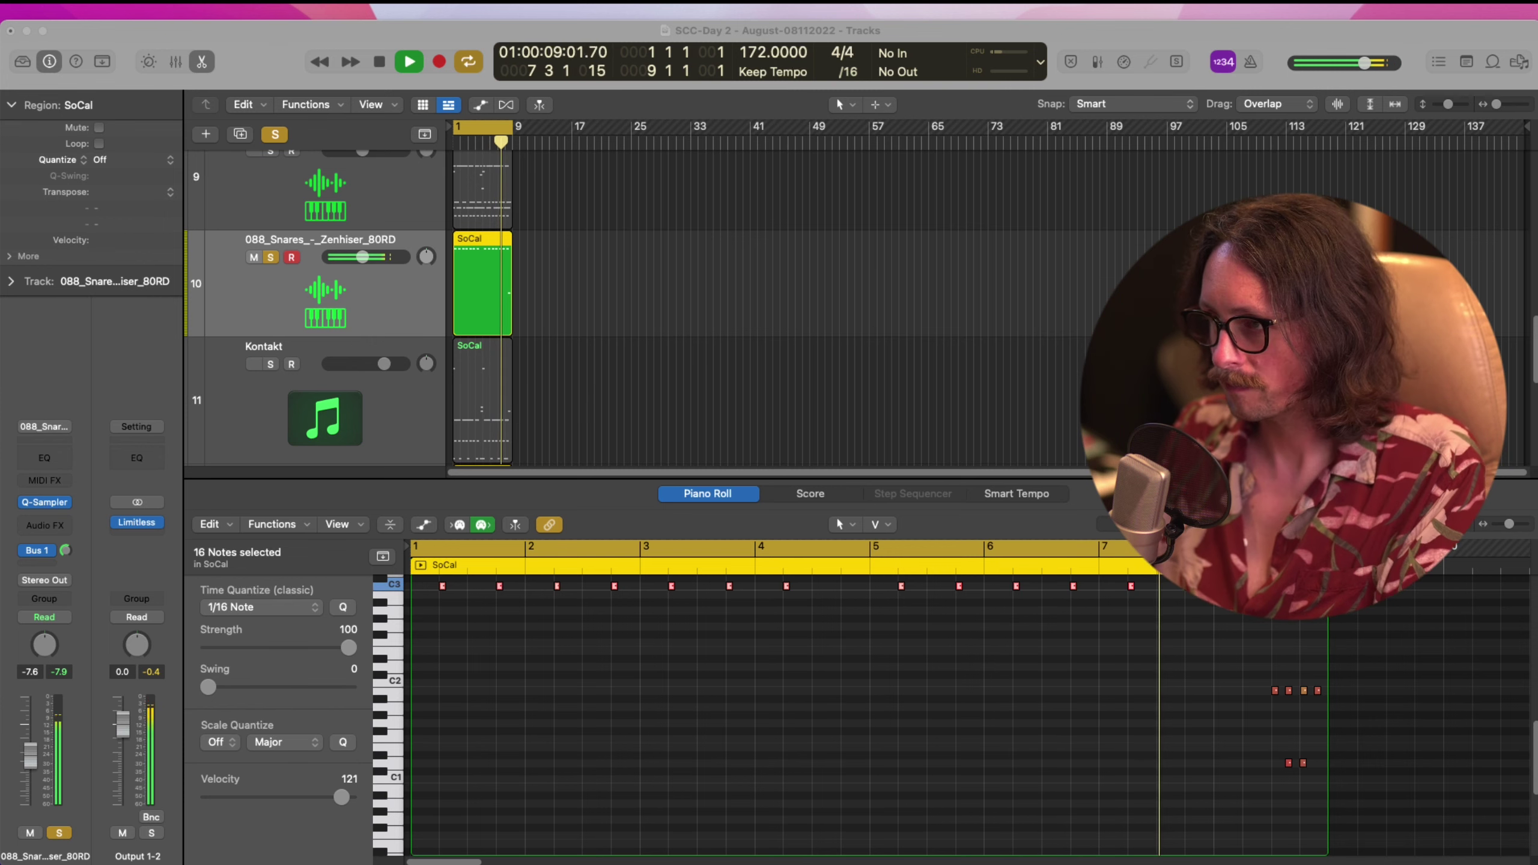
click(1241, 339)
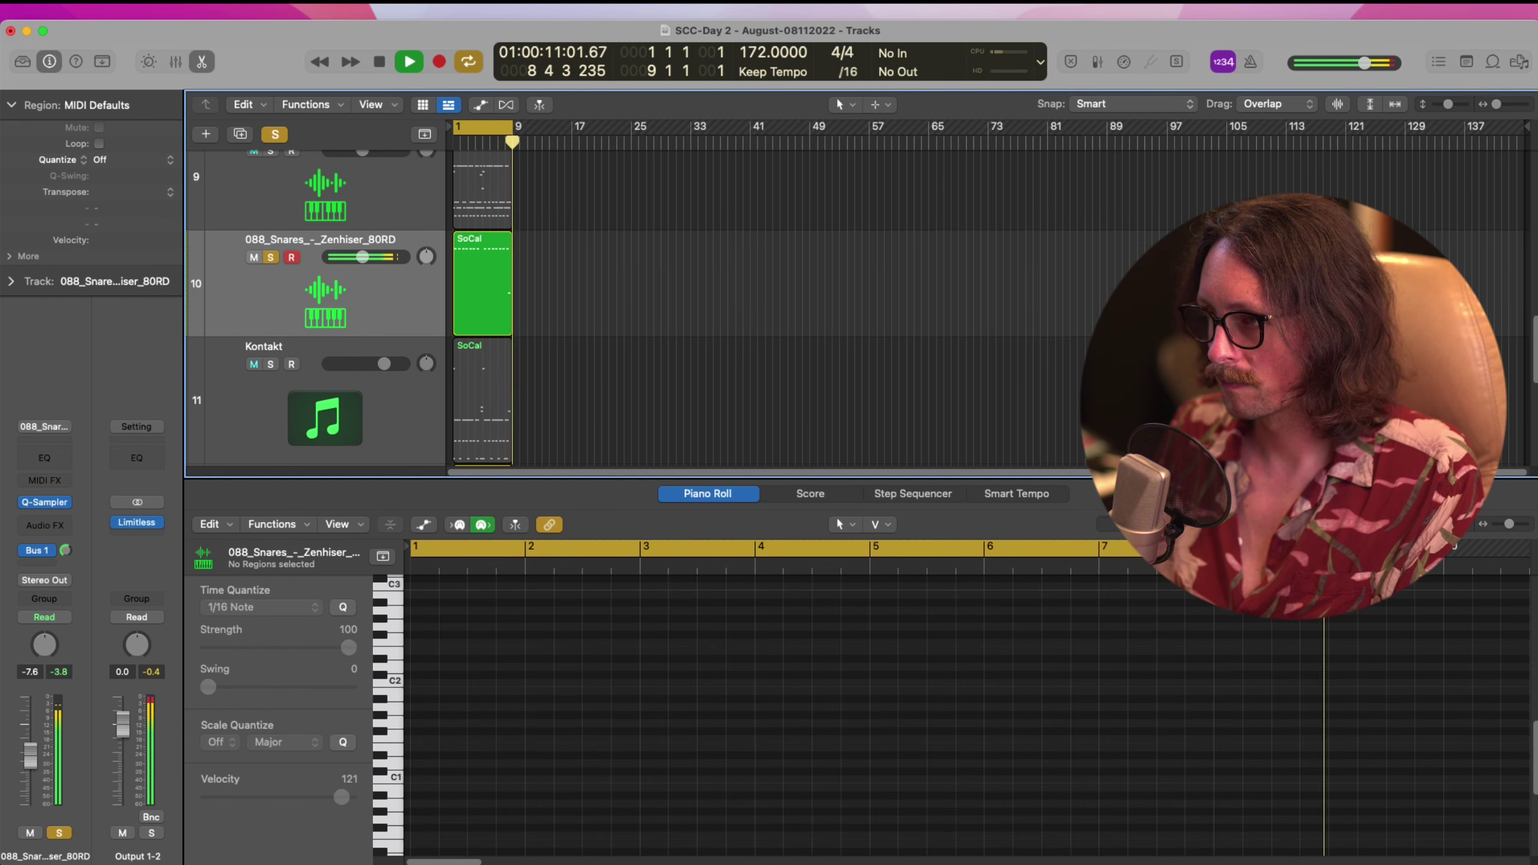
key(space)
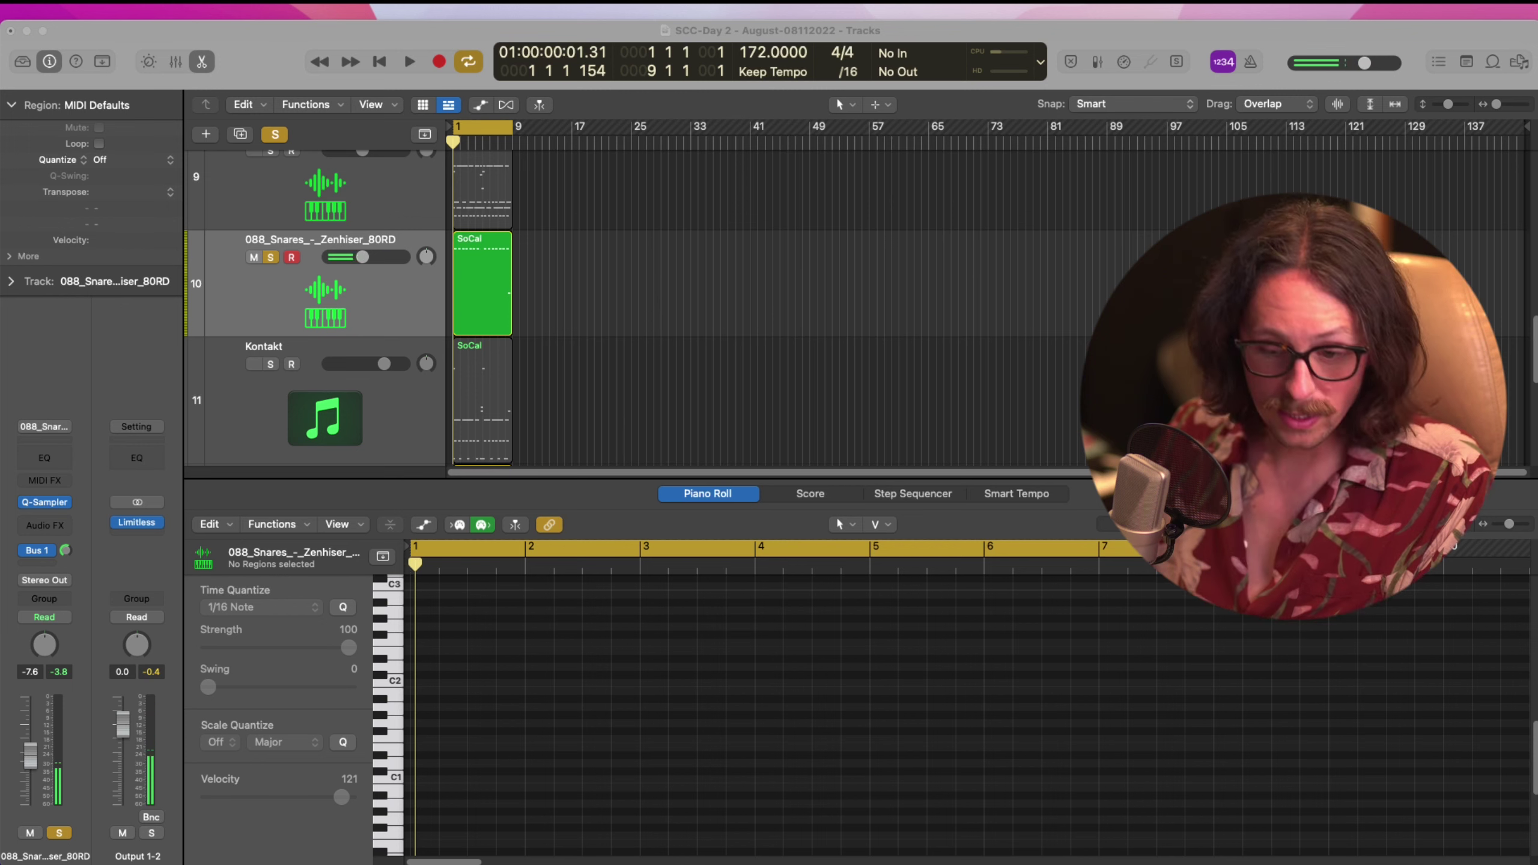
click(815, 435)
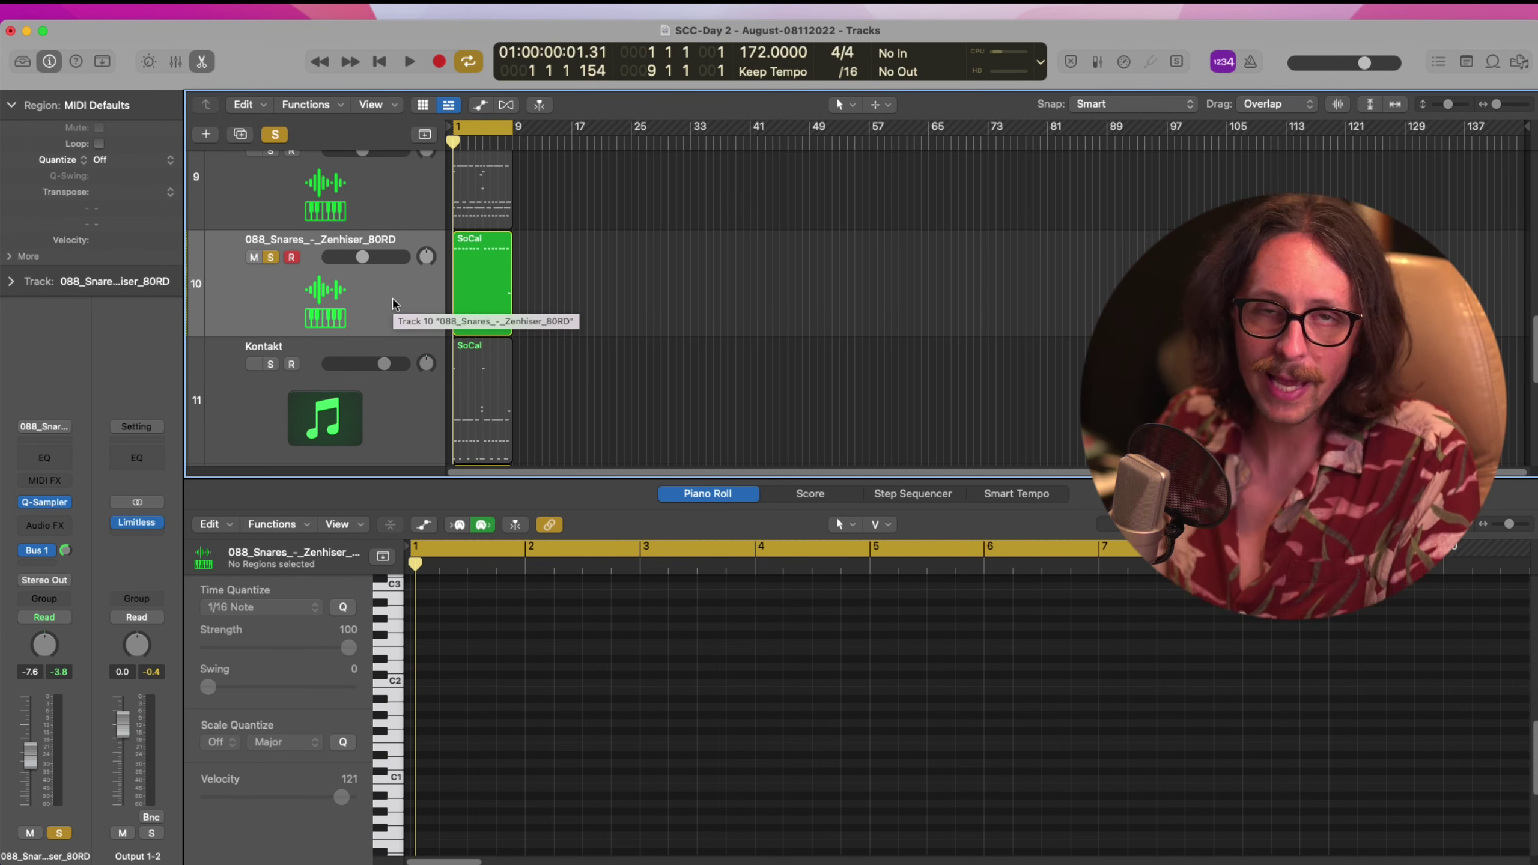
click(271, 258)
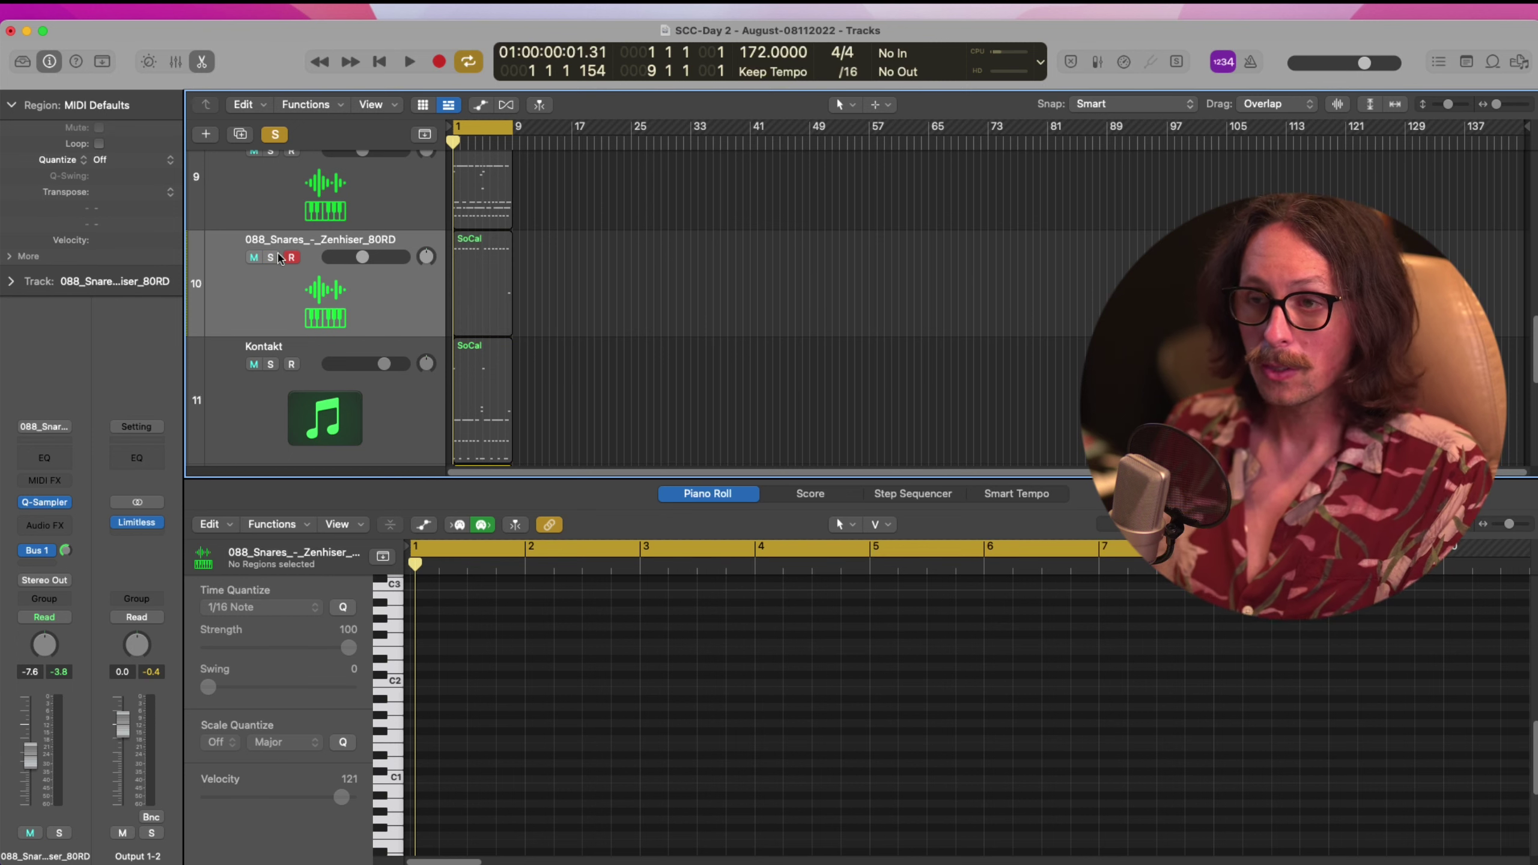
scroll(478, 248, up, 3)
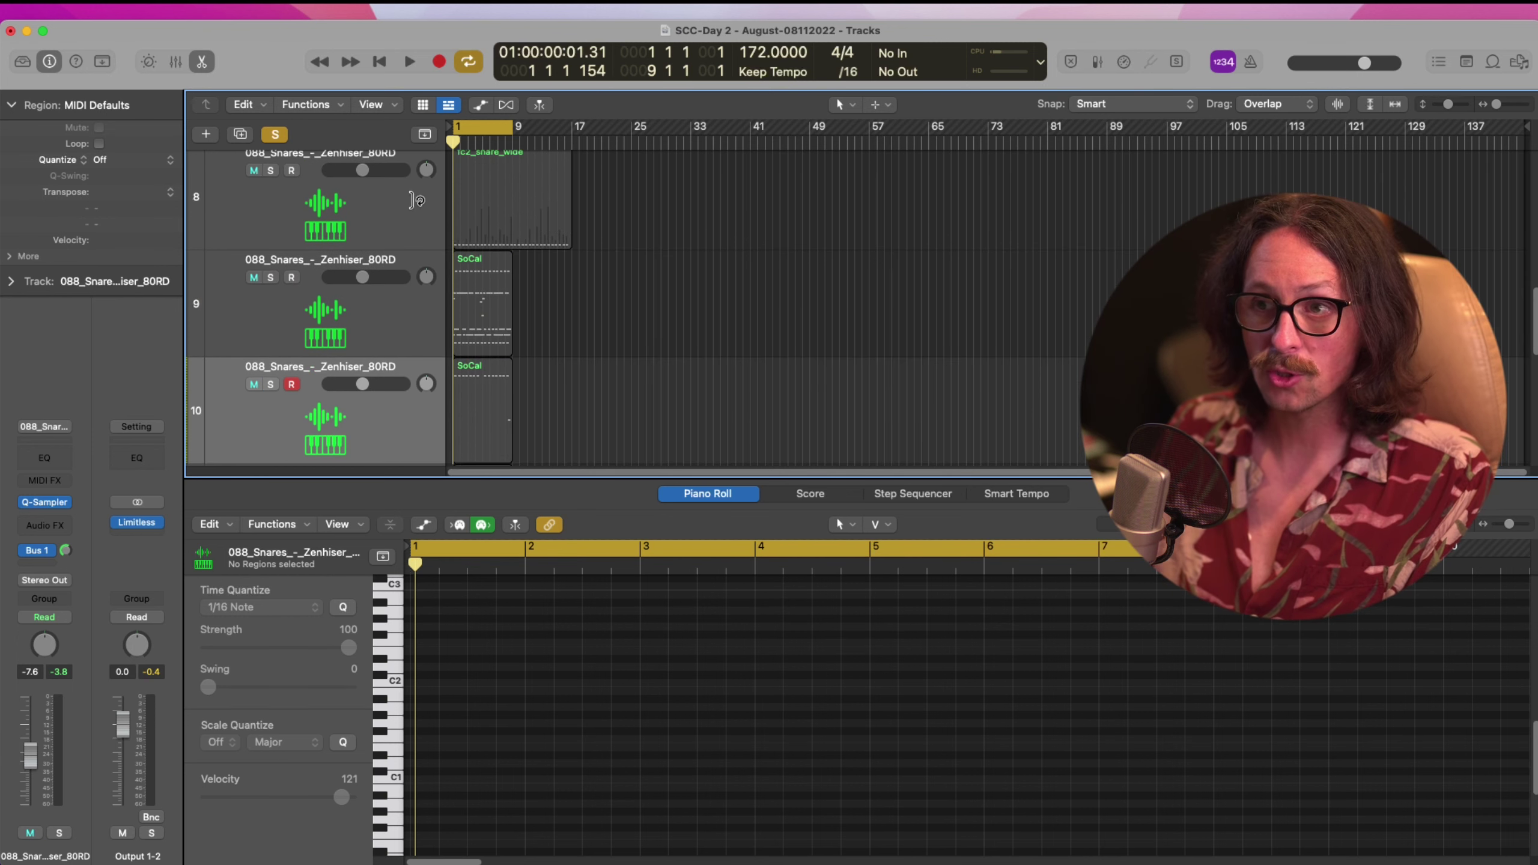
click(276, 135)
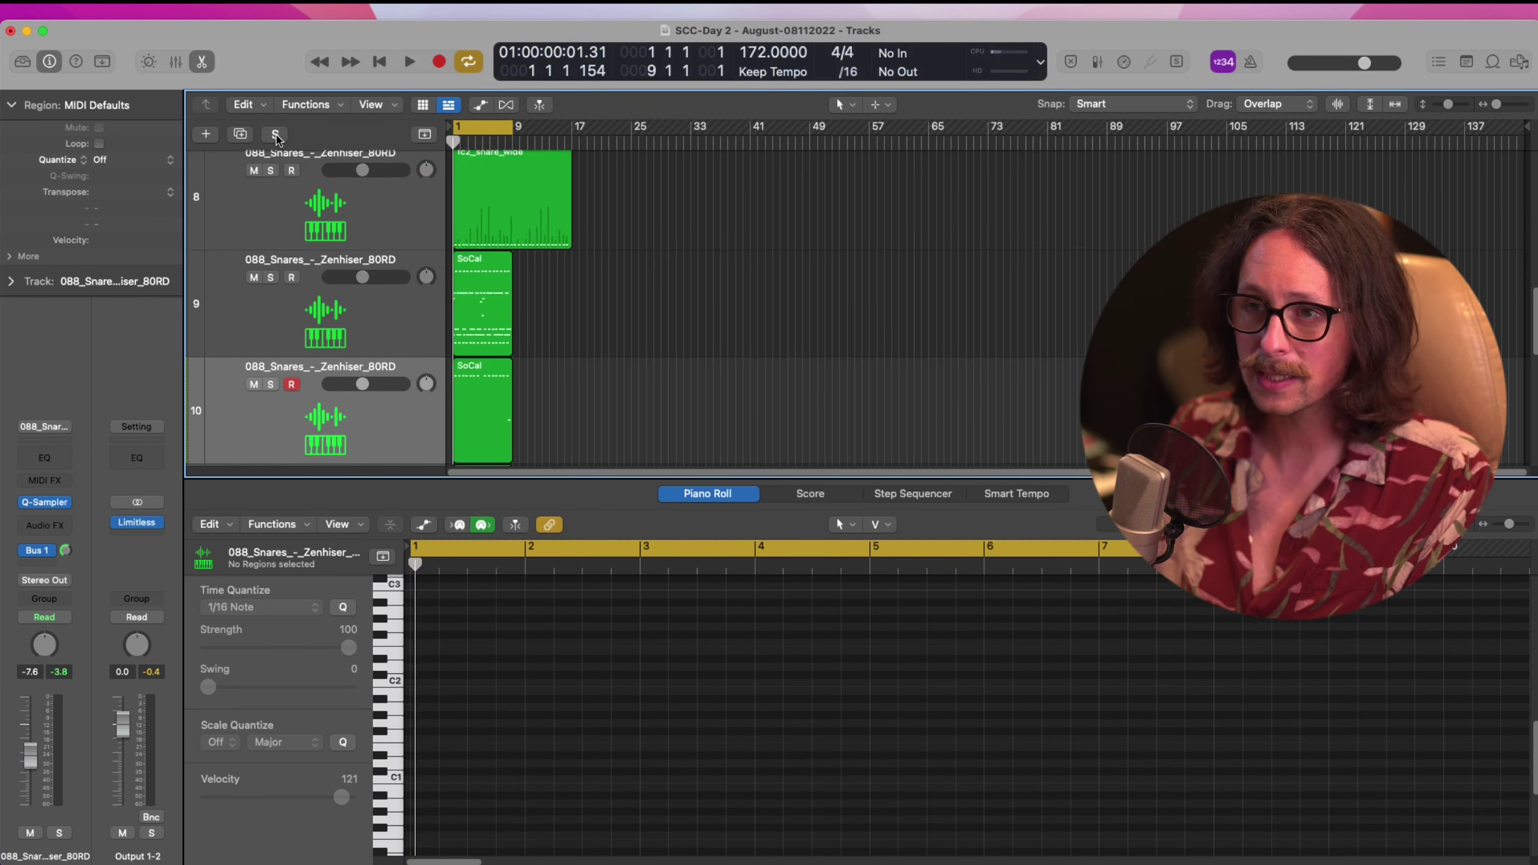
Close the editor and delete the Kontakt track along with its SoCal region
key(e)
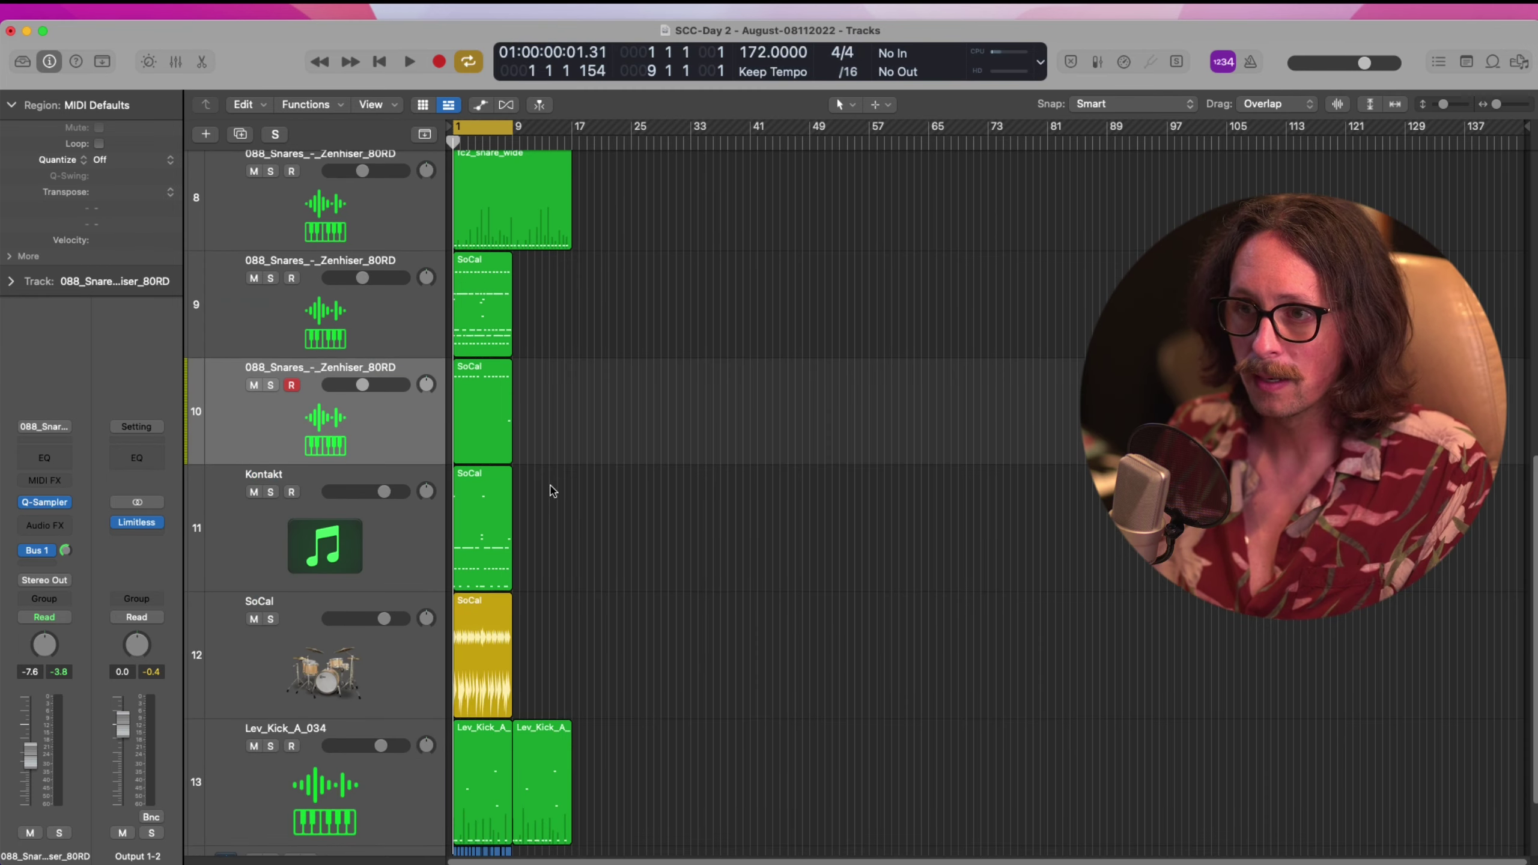
click(327, 521)
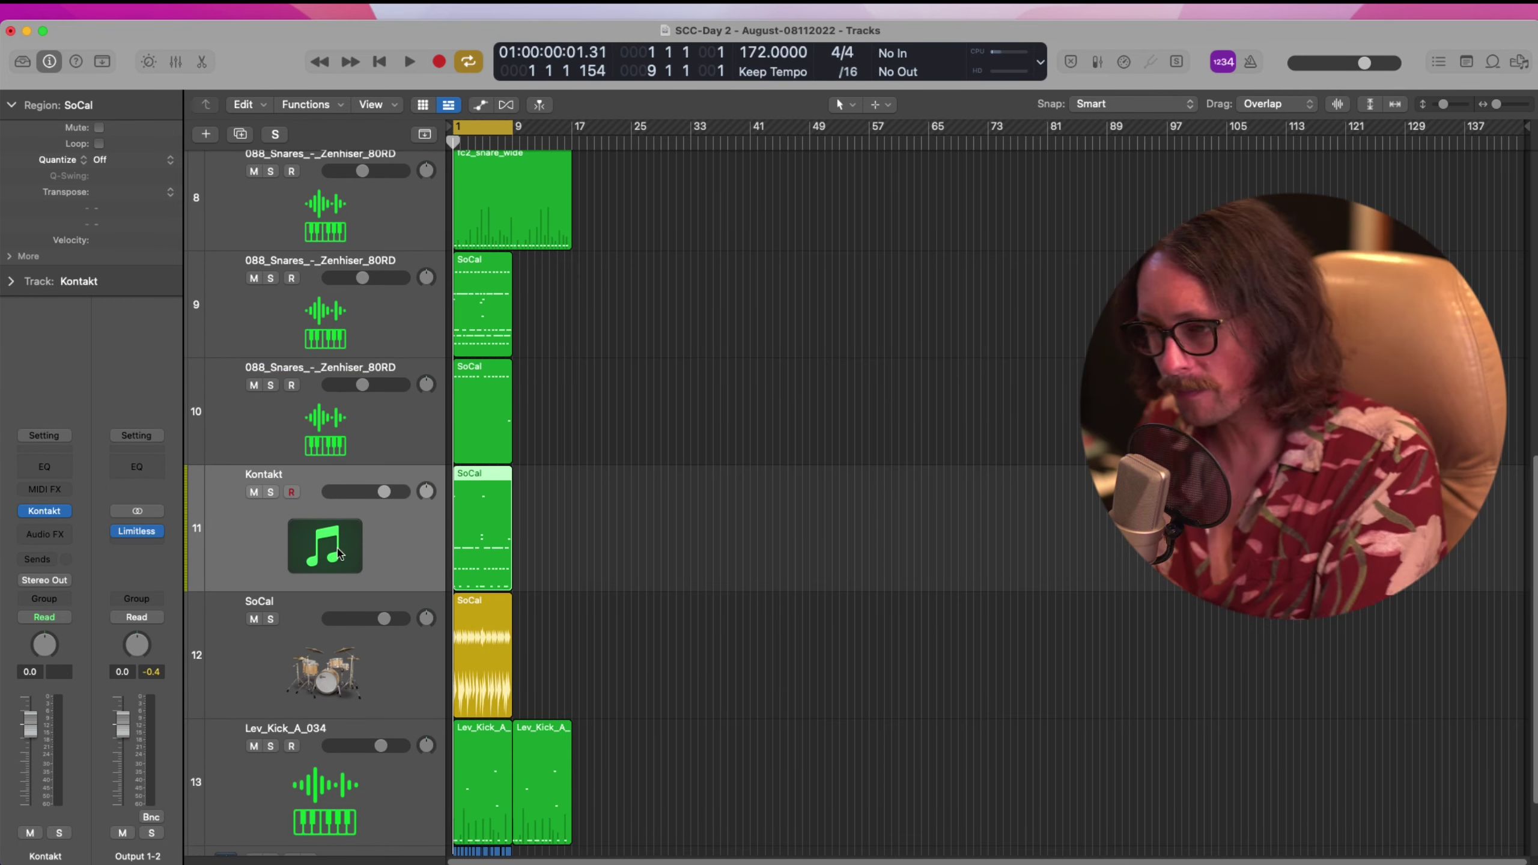
key(Delete)
key(super+BackSpace)
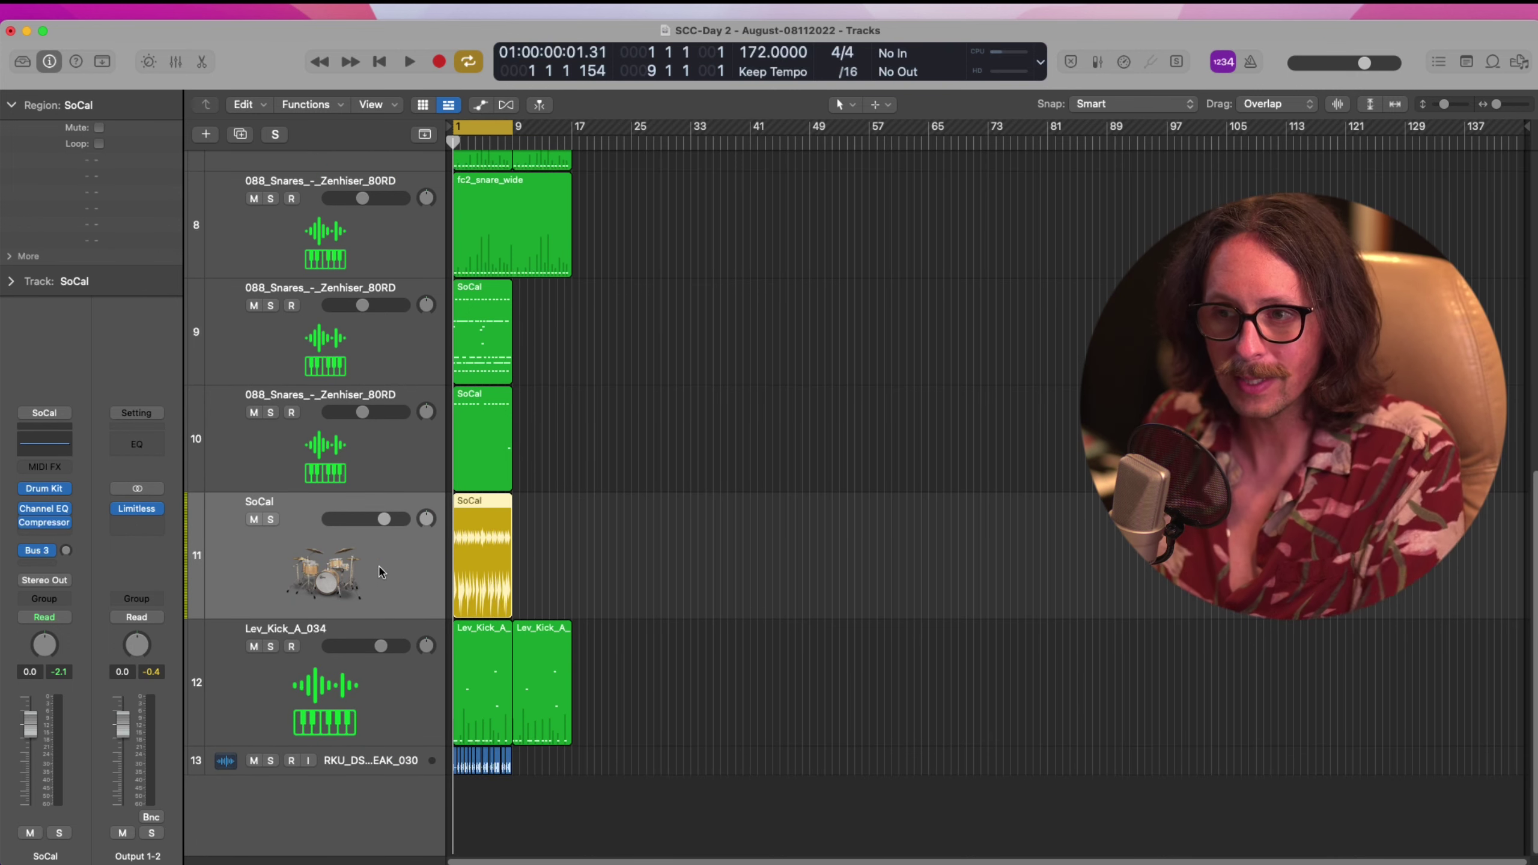
Audition the SoCal drum kit track in solo, then delete its region and track
click(270, 520)
key(space)
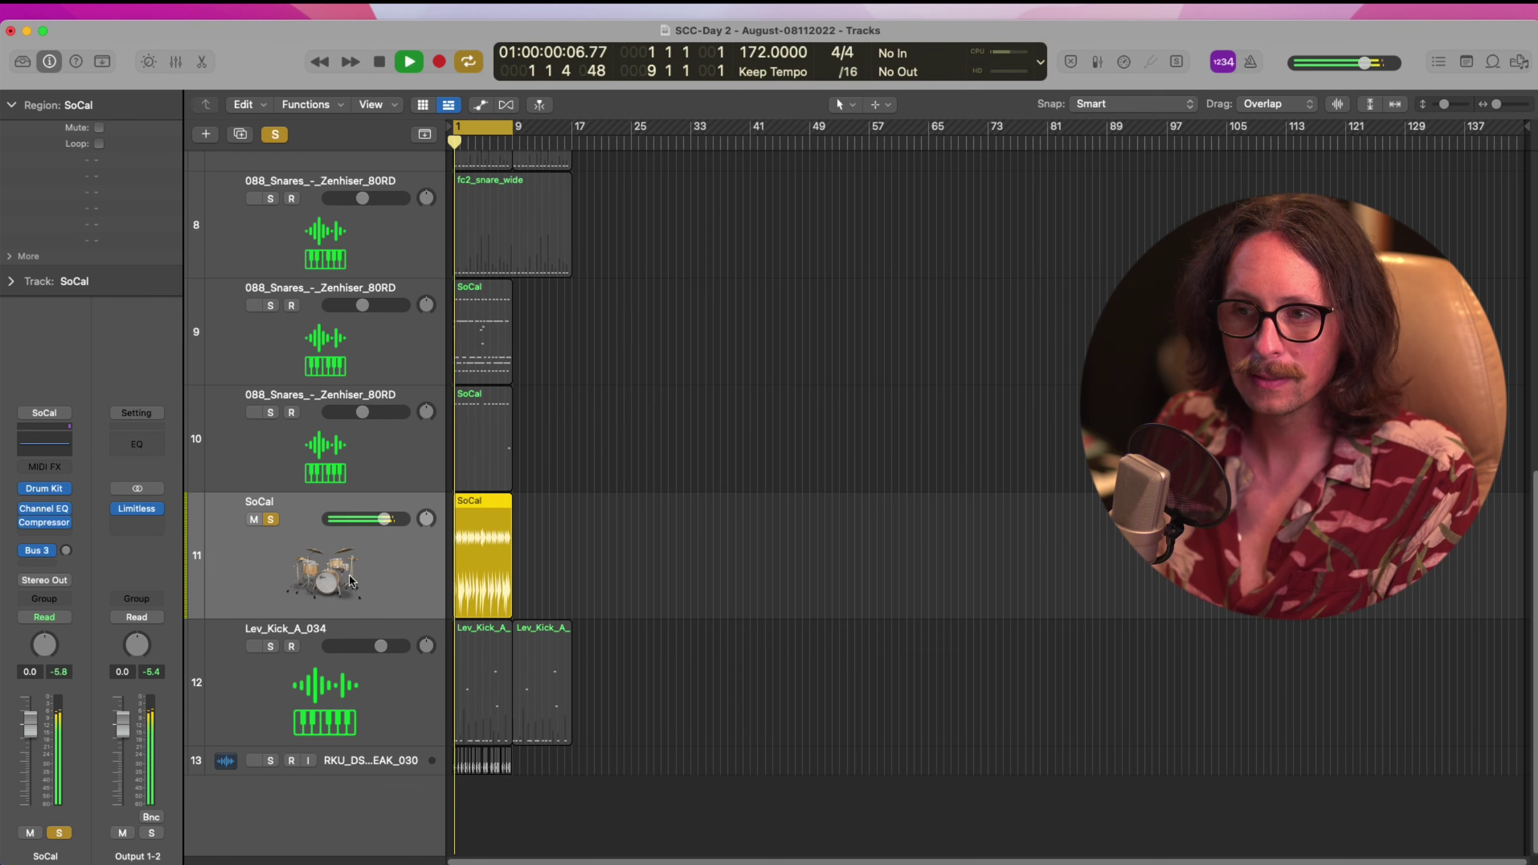
key(space)
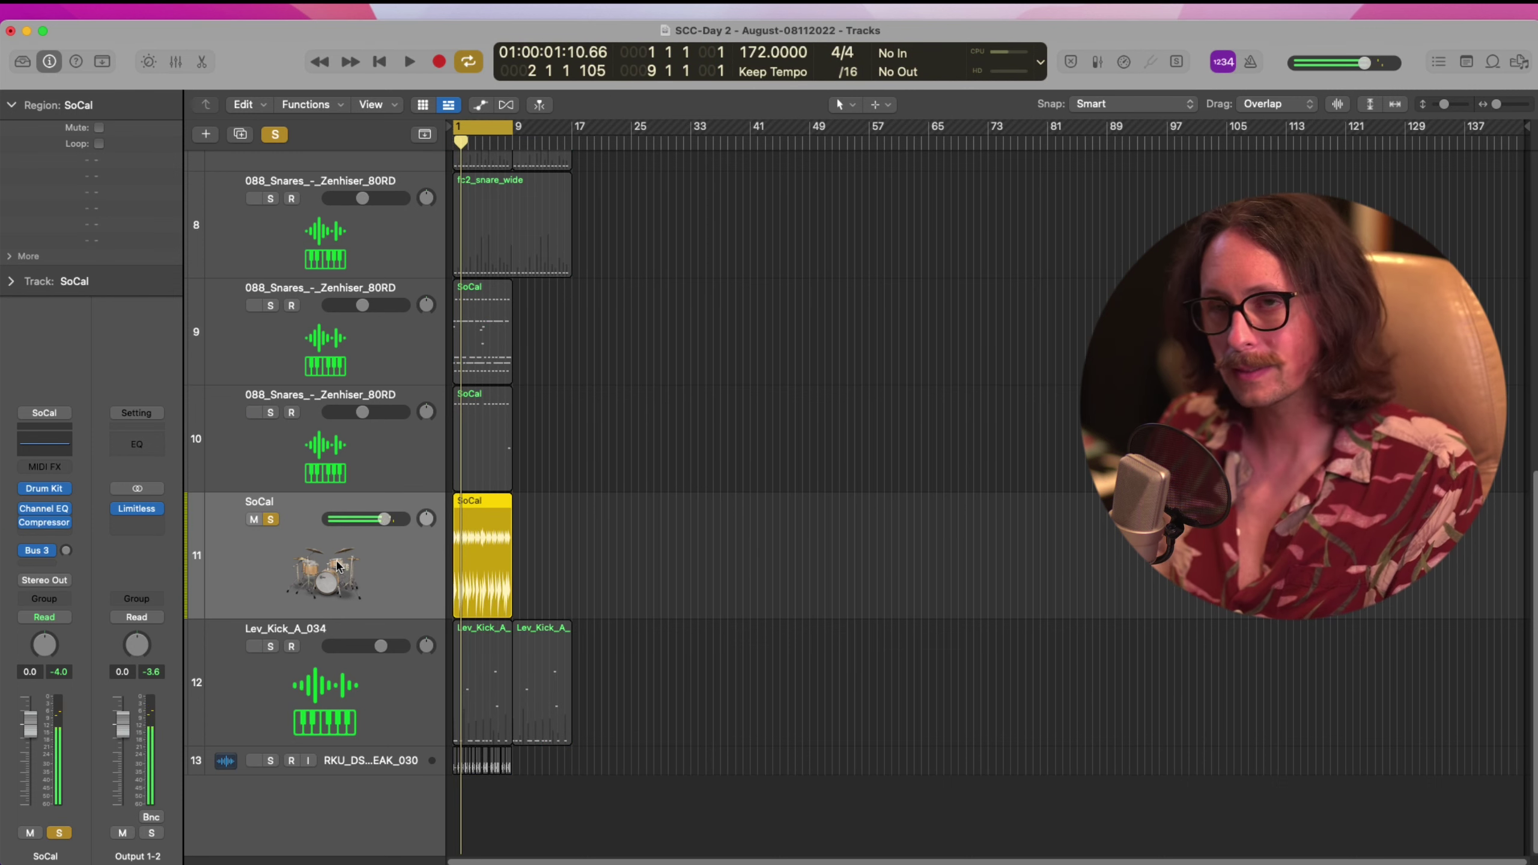
click(271, 519)
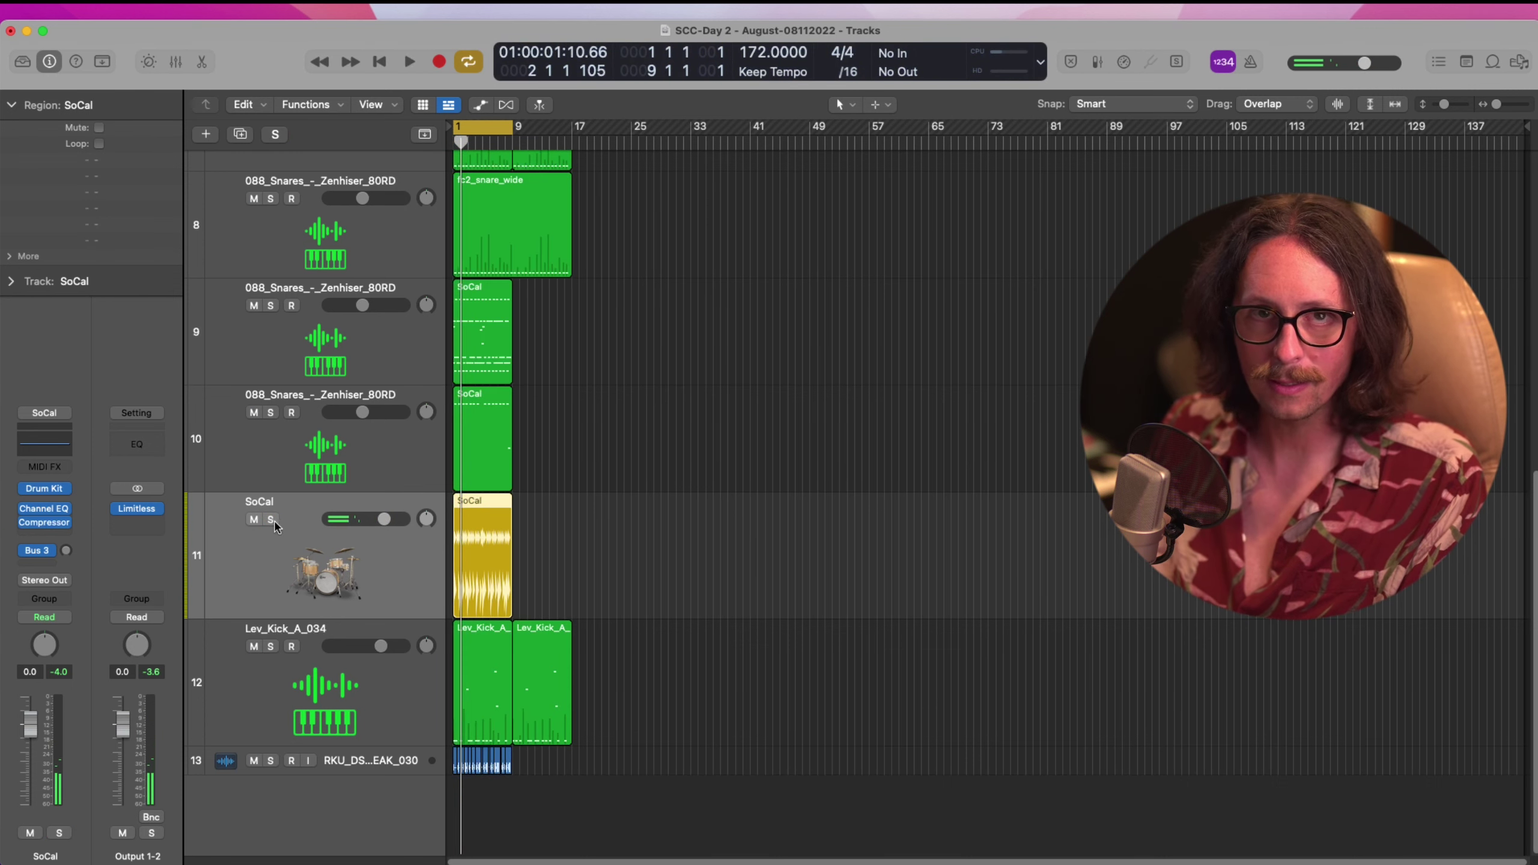
key(Delete)
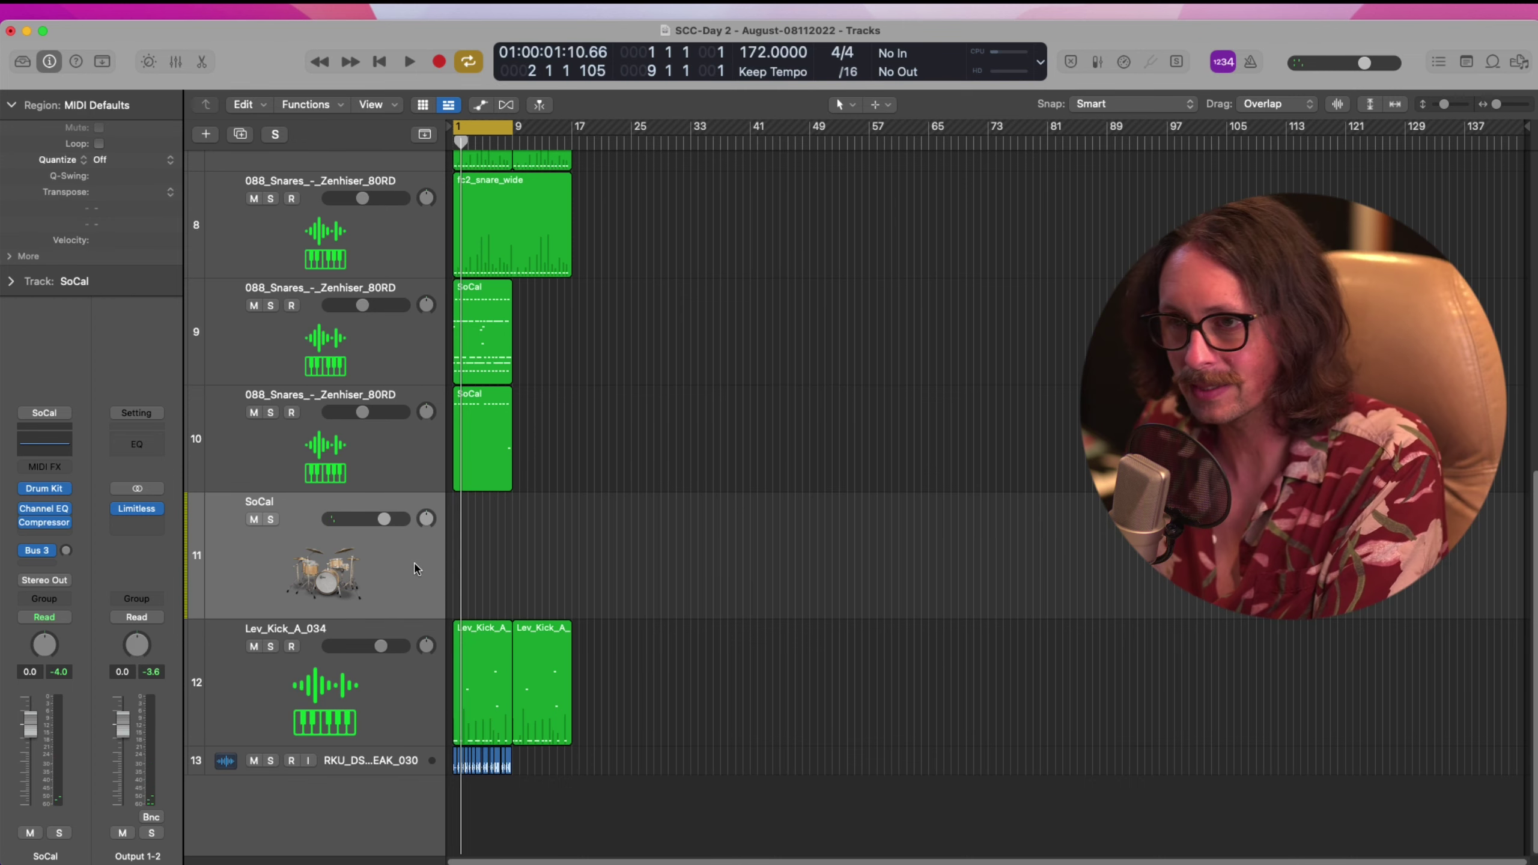
key(super+BackSpace)
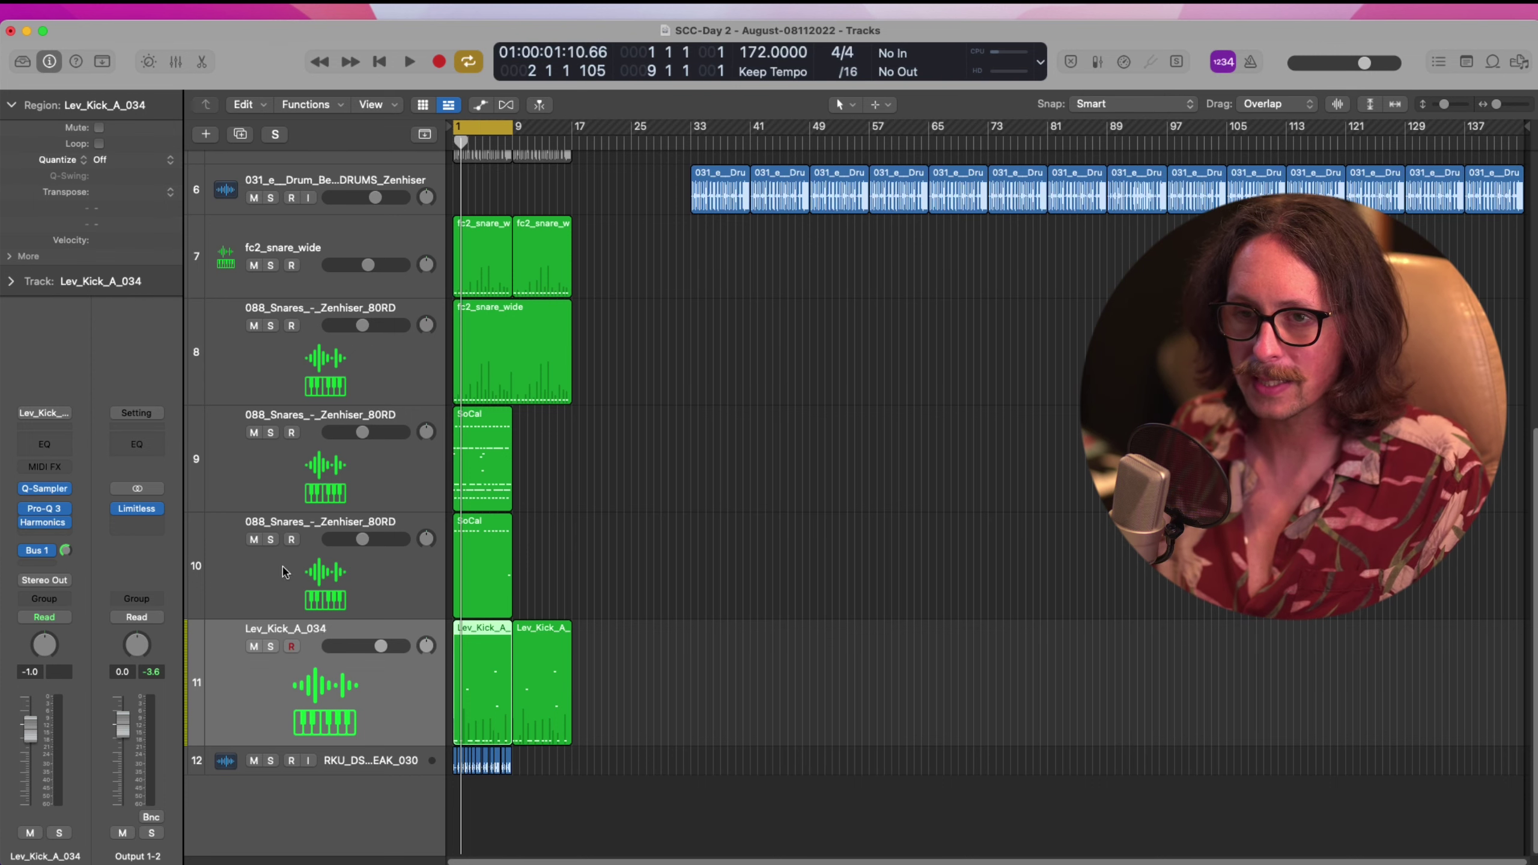
drag(603, 592, 429, 771)
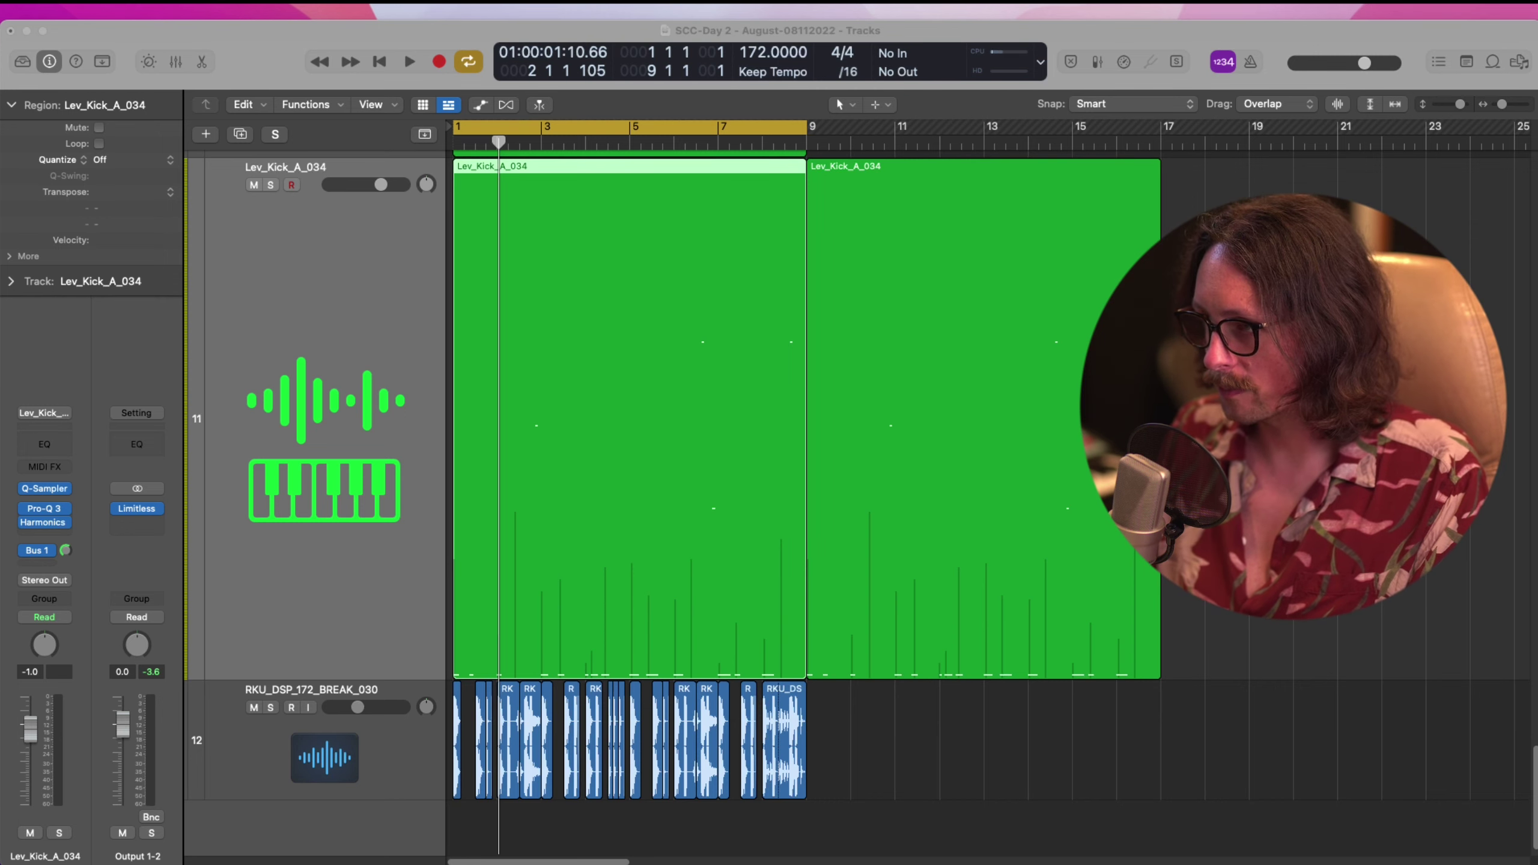
click(1242, 521)
key(space)
ctrl+alt+click(660, 531)
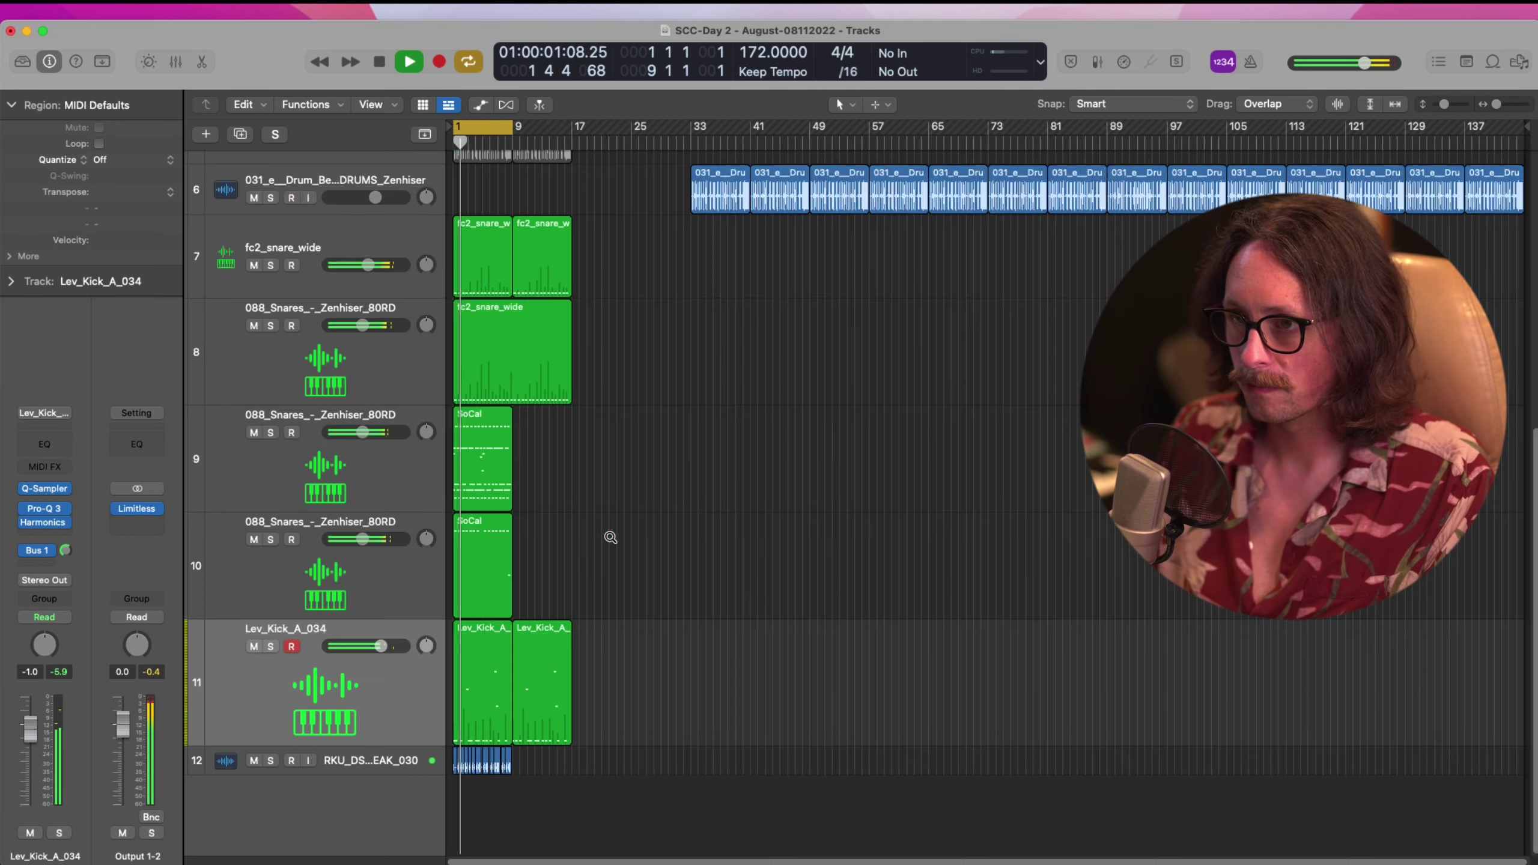
click(274, 440)
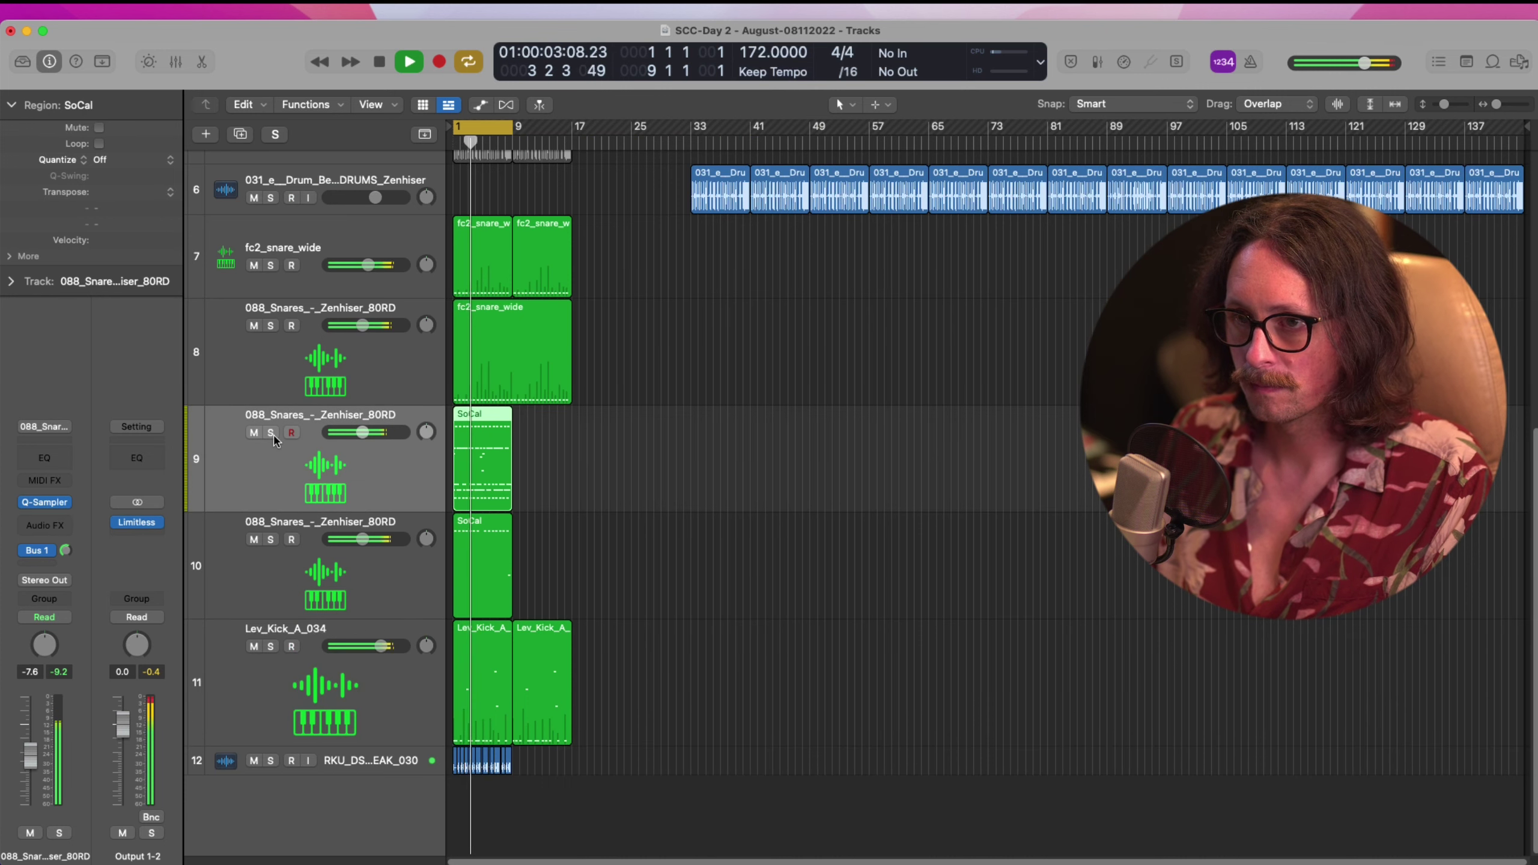
click(272, 434)
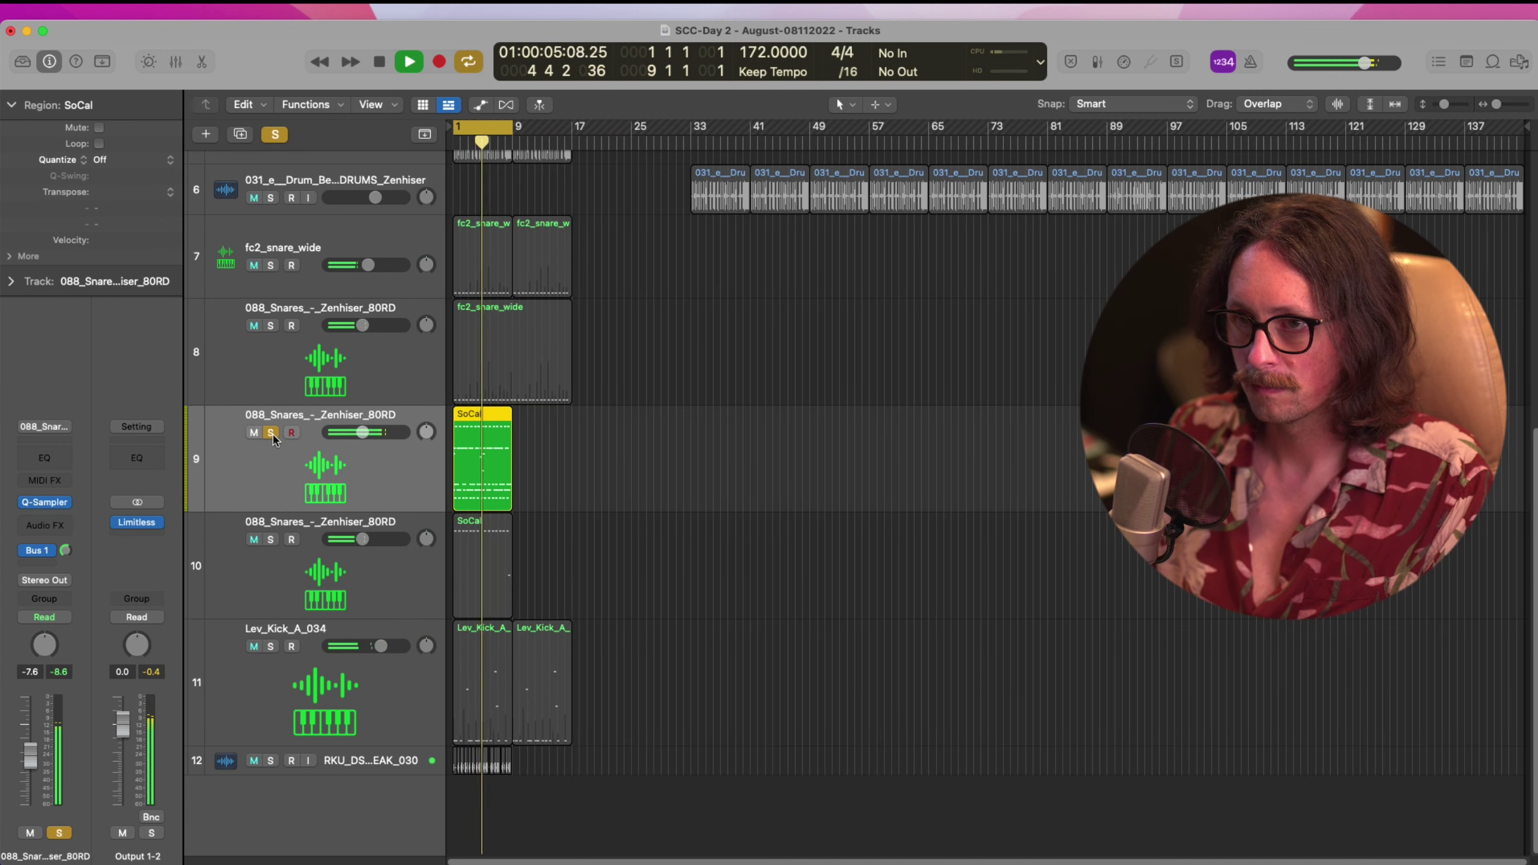
click(272, 434)
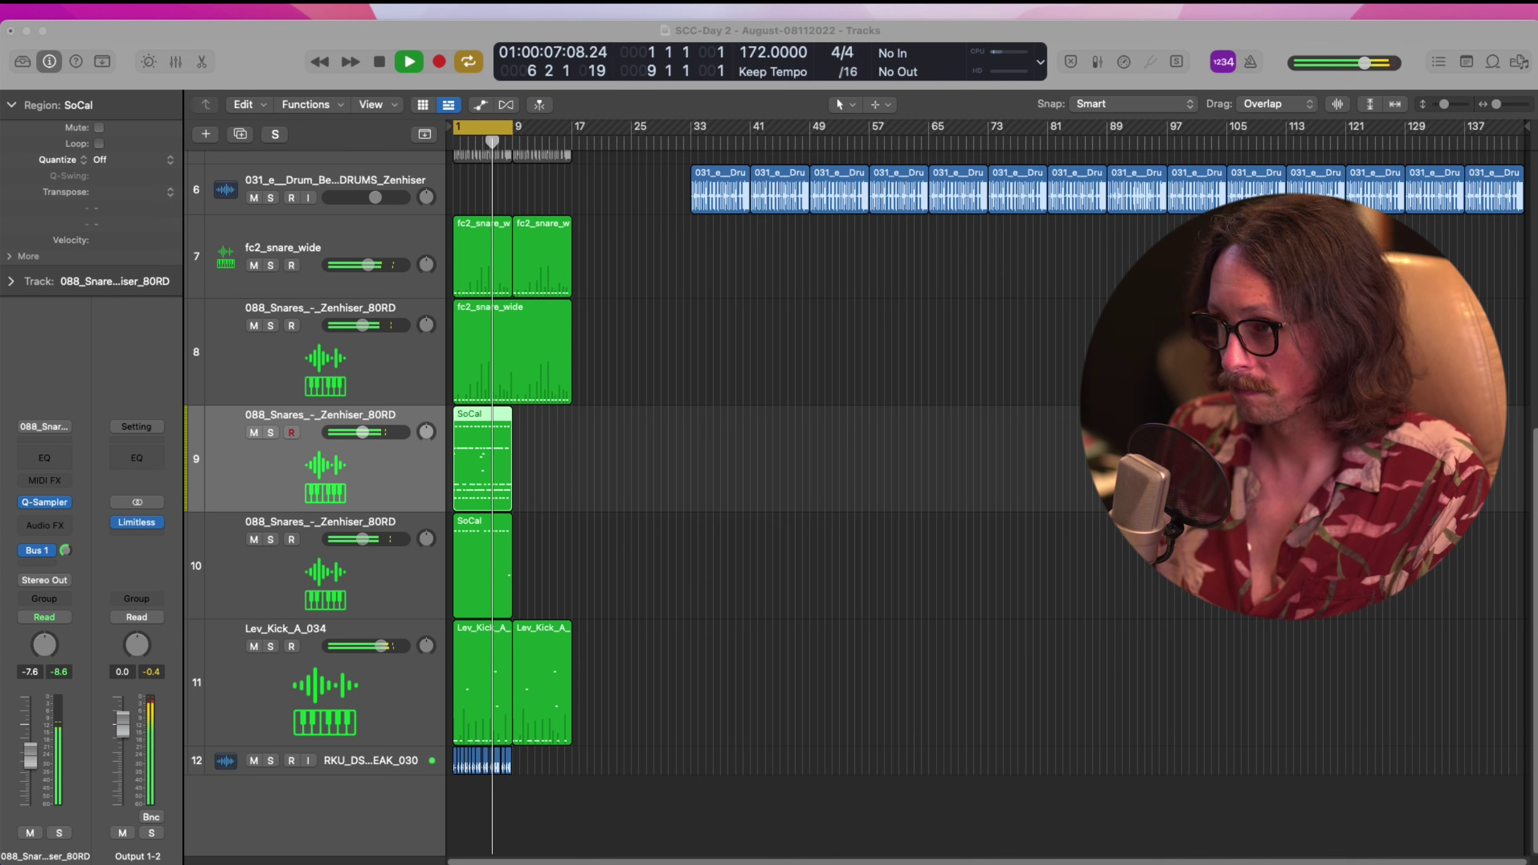
click(1305, 635)
key(space)
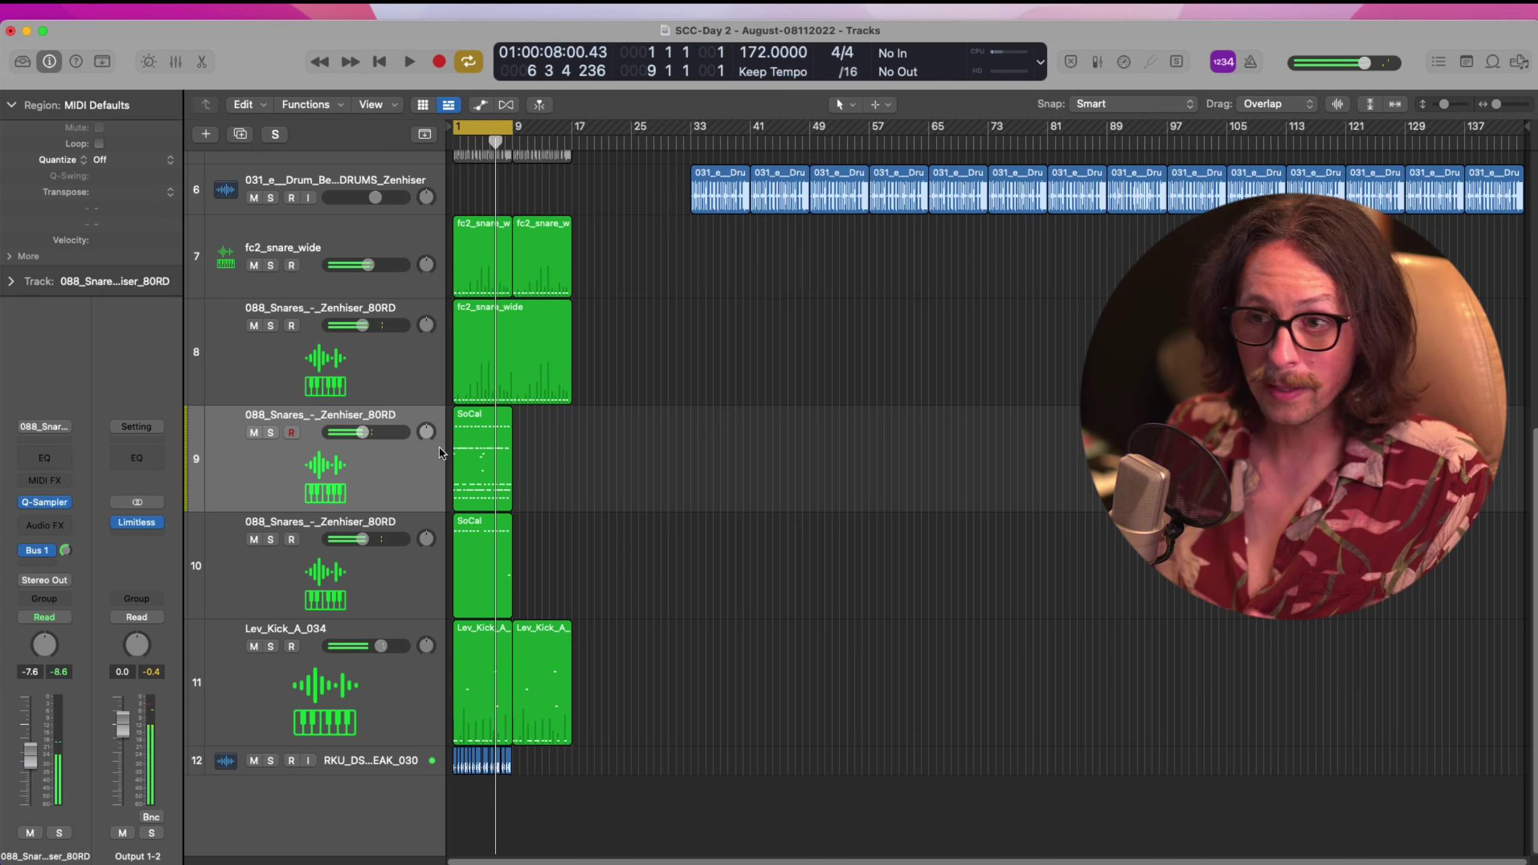
Open the SoCal region's notes and briefly check the track's sampler instrument
double_click(466, 472)
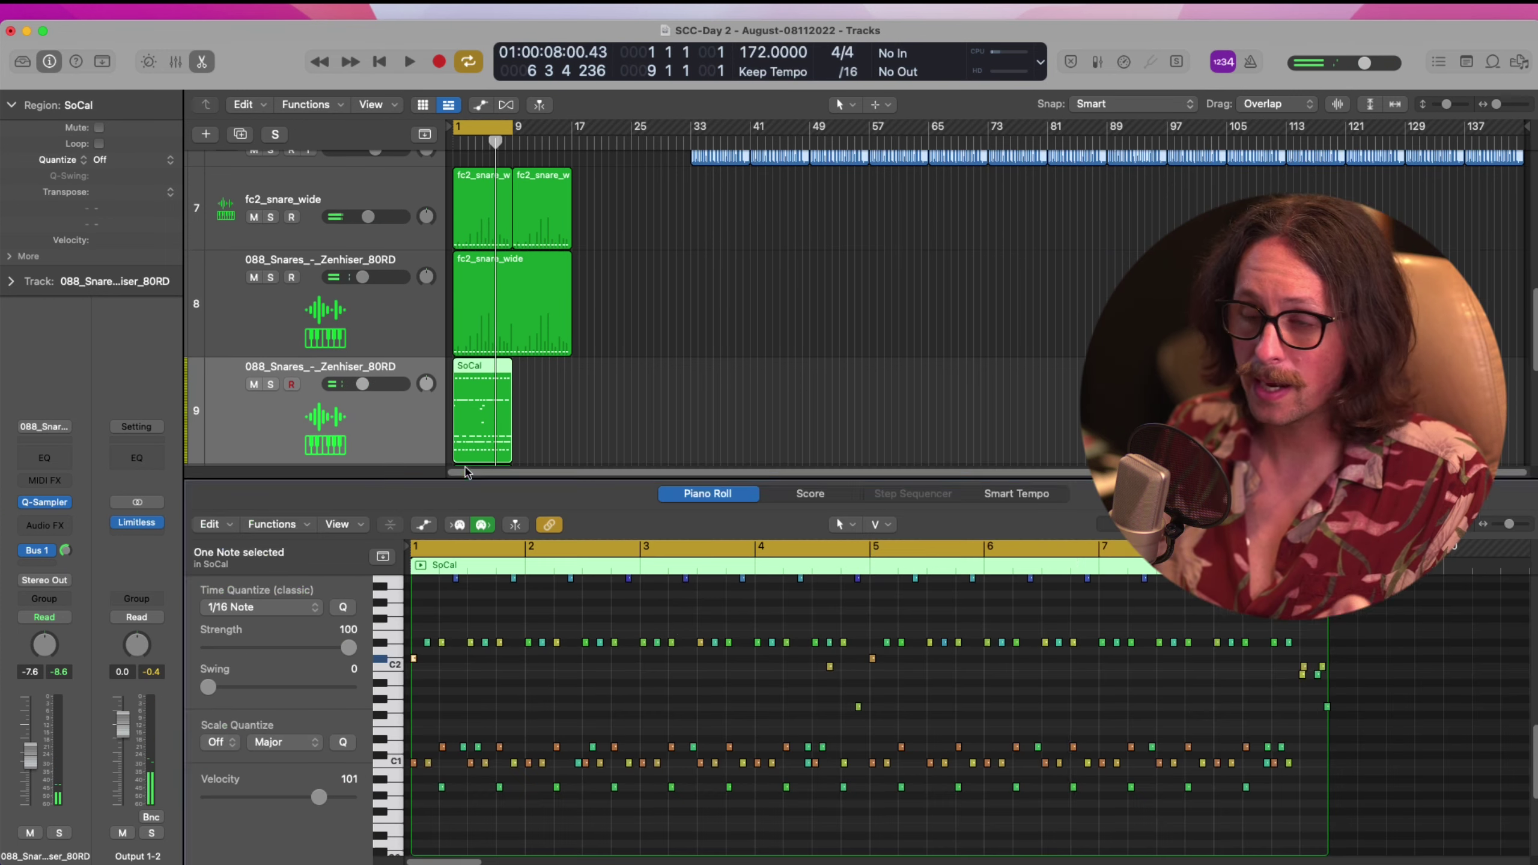
scroll(721, 682, up, 3)
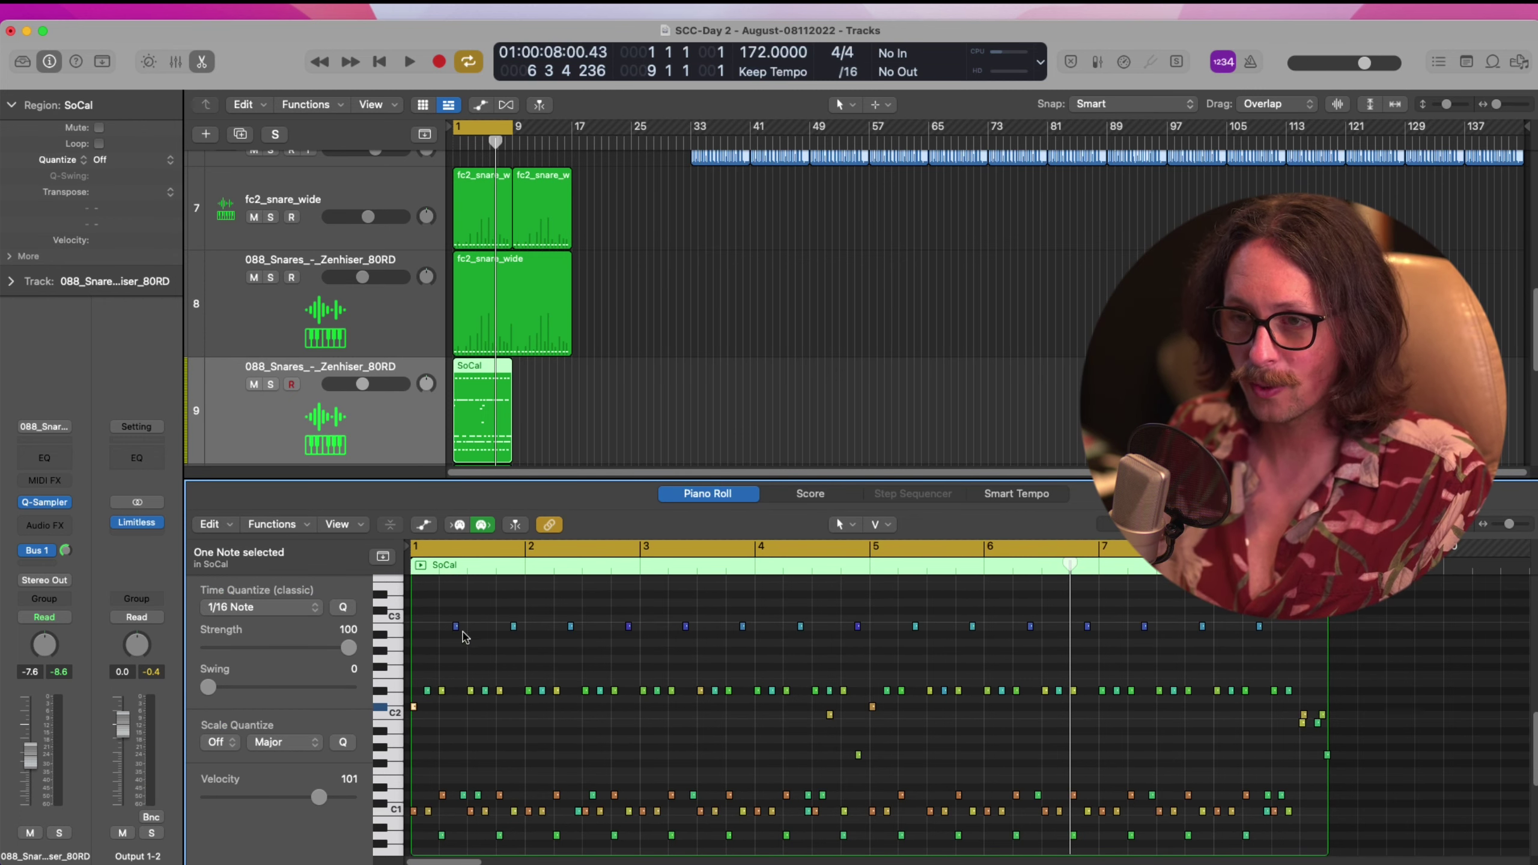
click(325, 450)
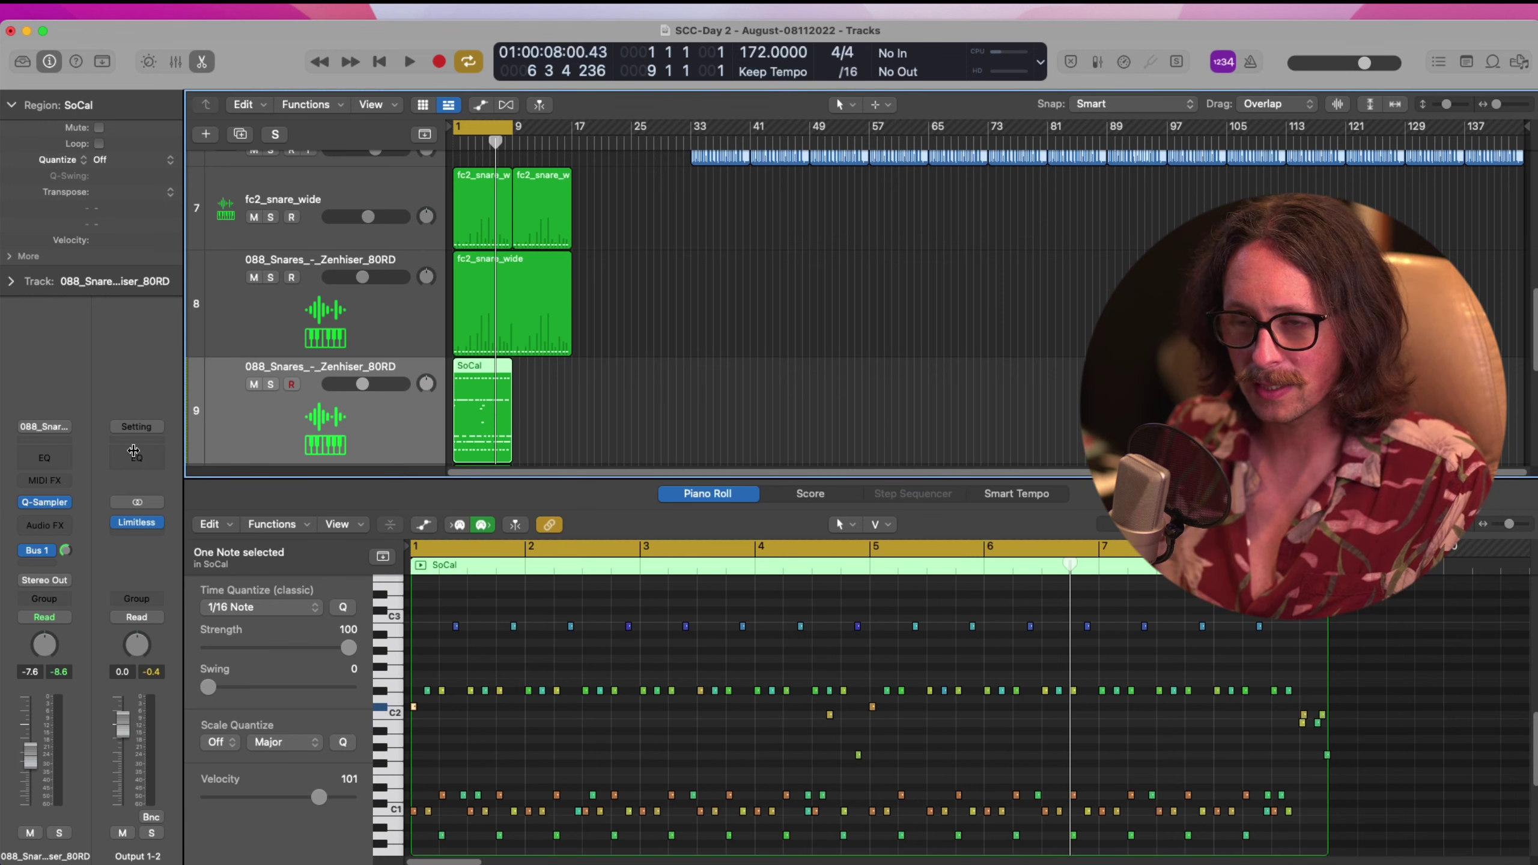
click(51, 501)
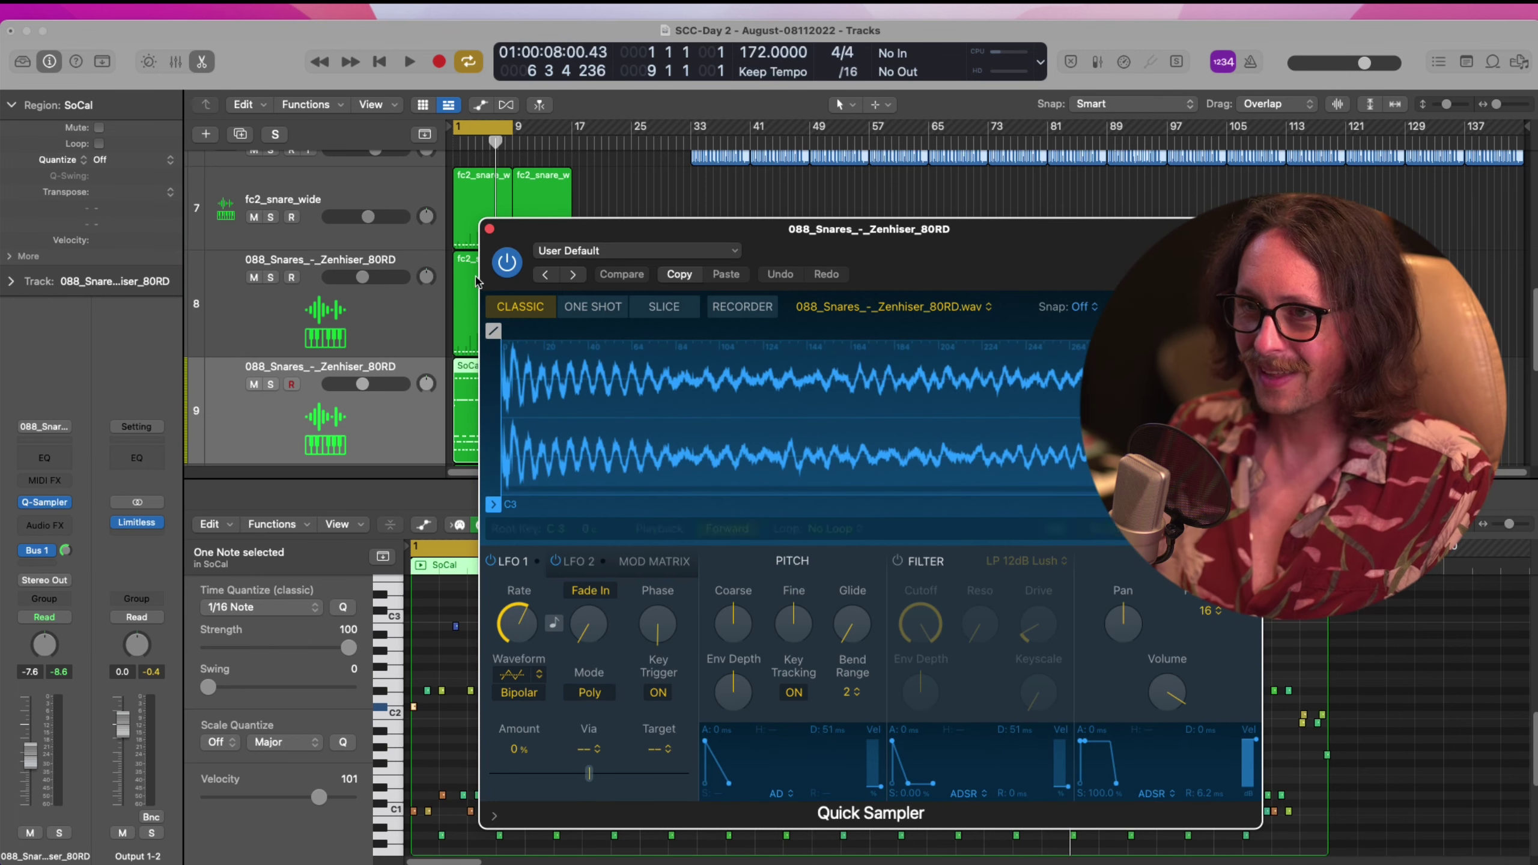
click(494, 233)
scroll(739, 730, down, 2)
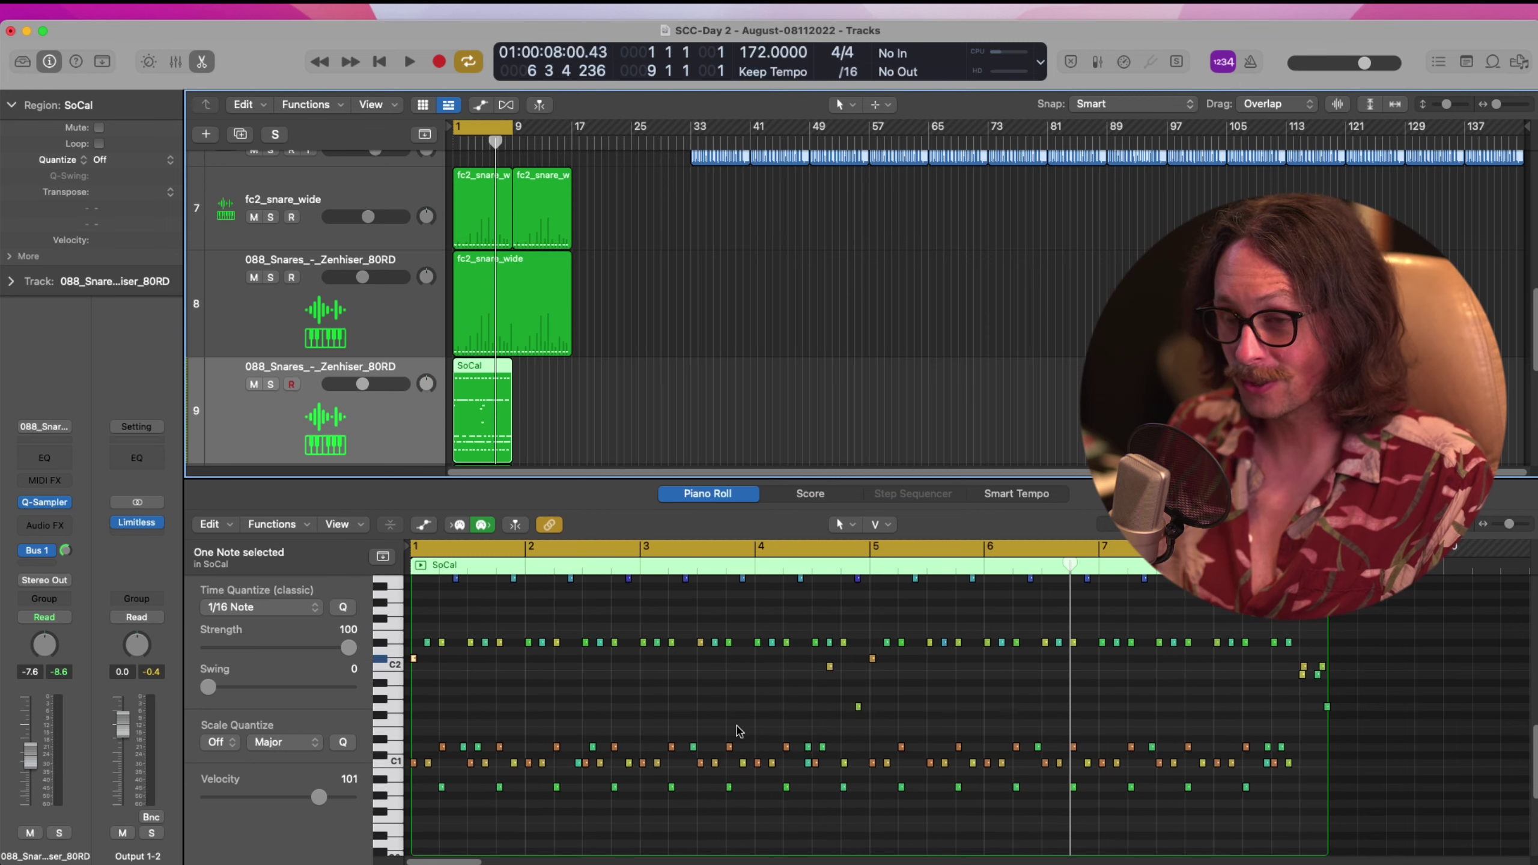
Select all notes above the C1 row, delete them, and close the editor
click(393, 765)
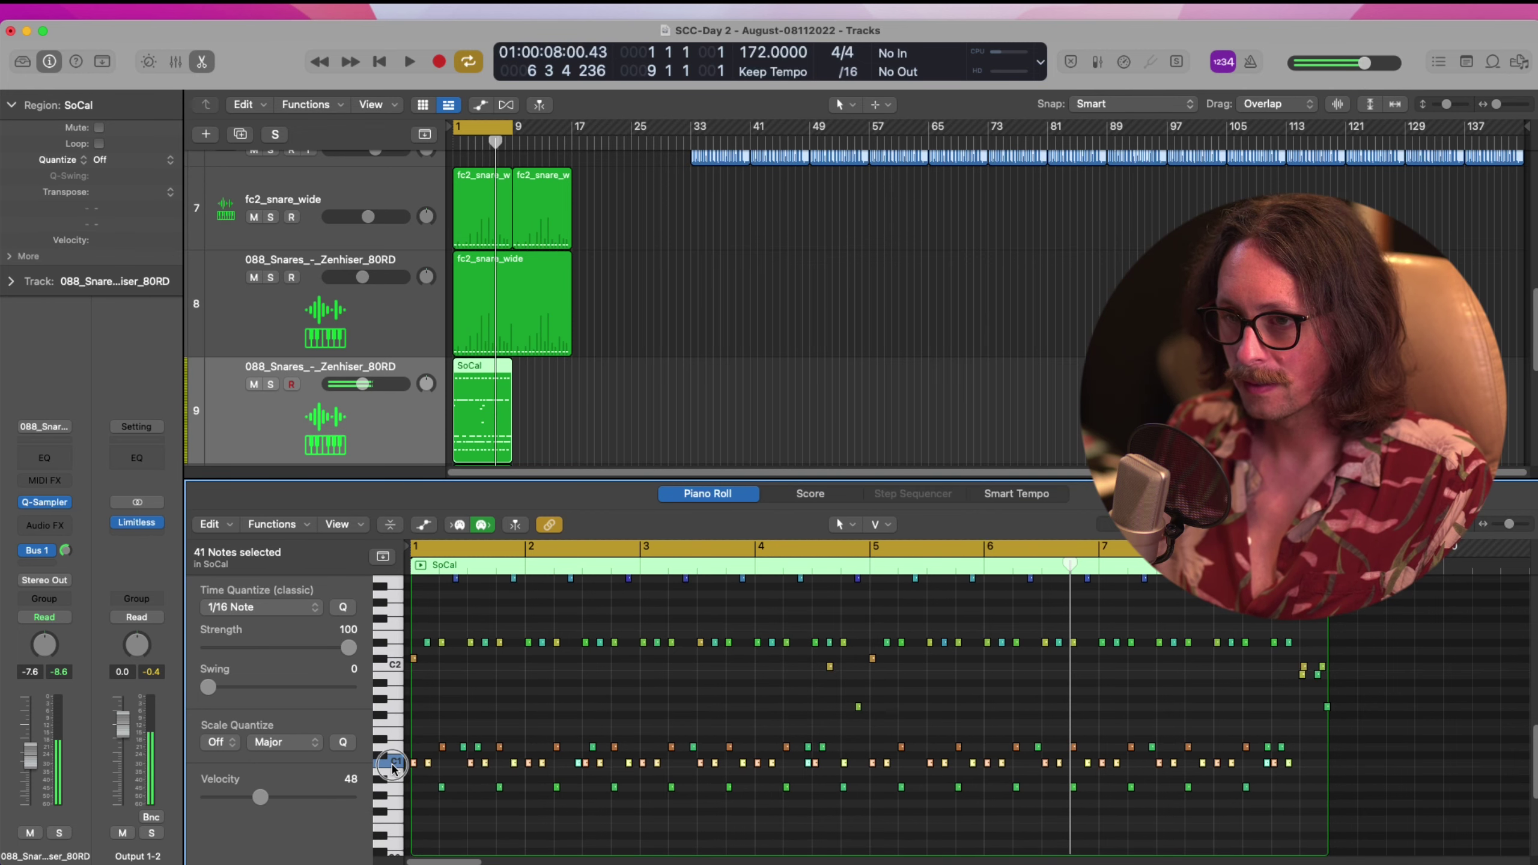
drag(428, 778, 1294, 763)
scroll(1017, 721, up, 5)
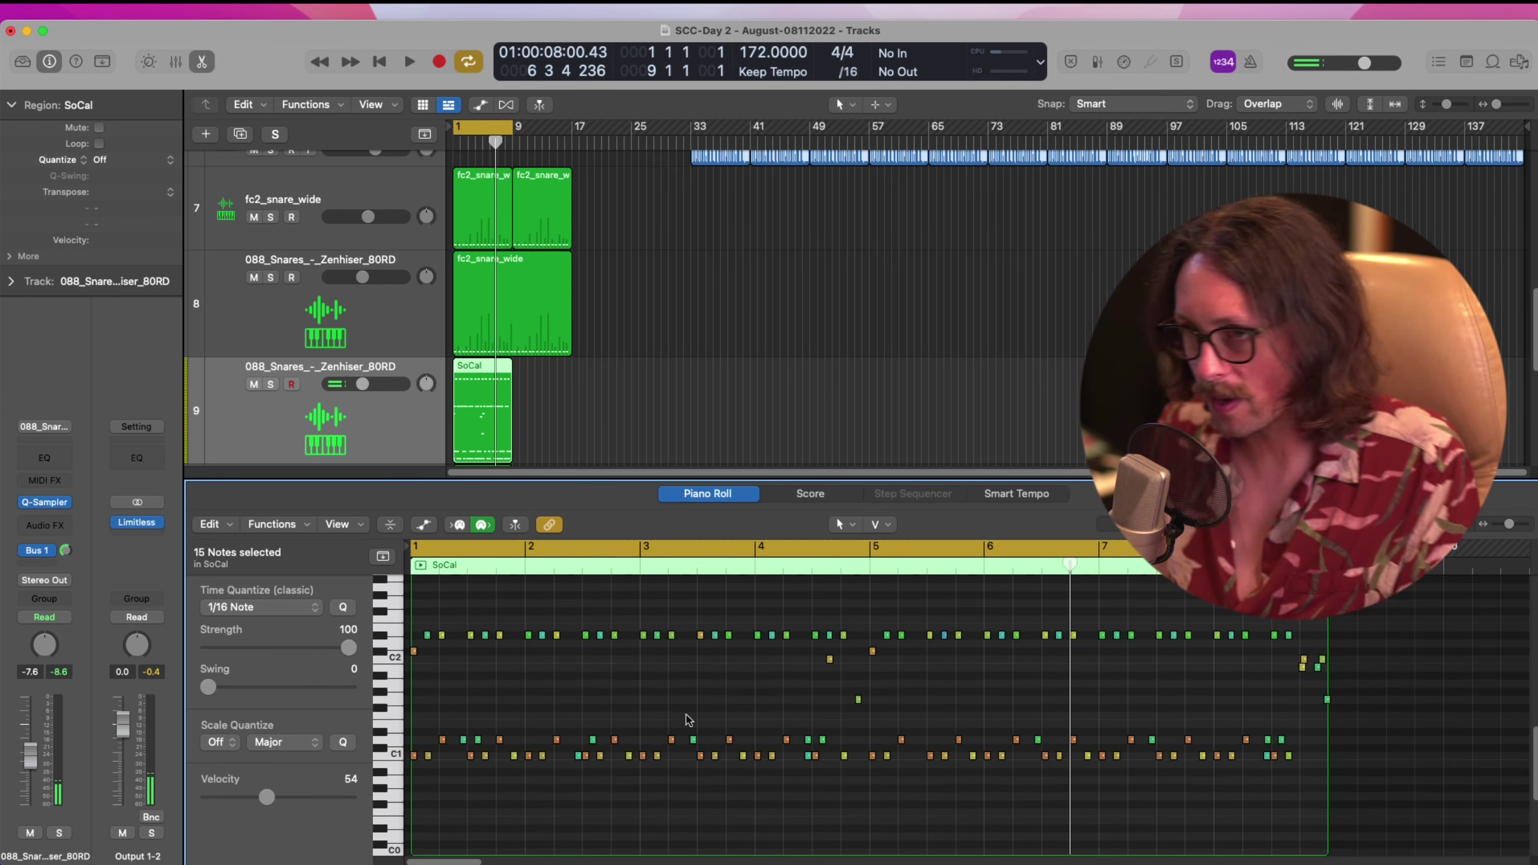
click(387, 745)
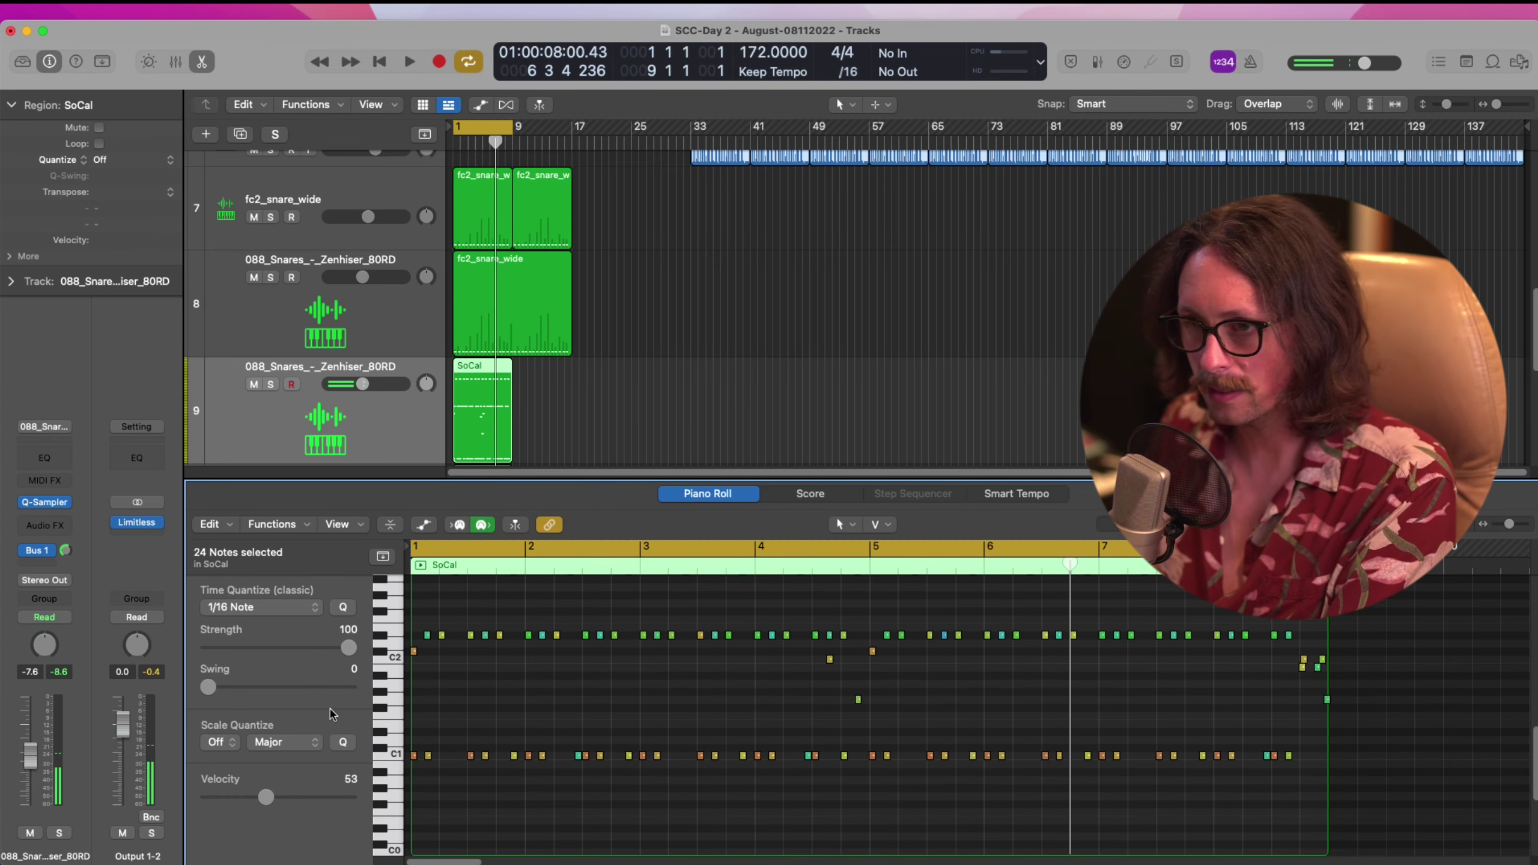
drag(1337, 724, 415, 595)
key(Delete)
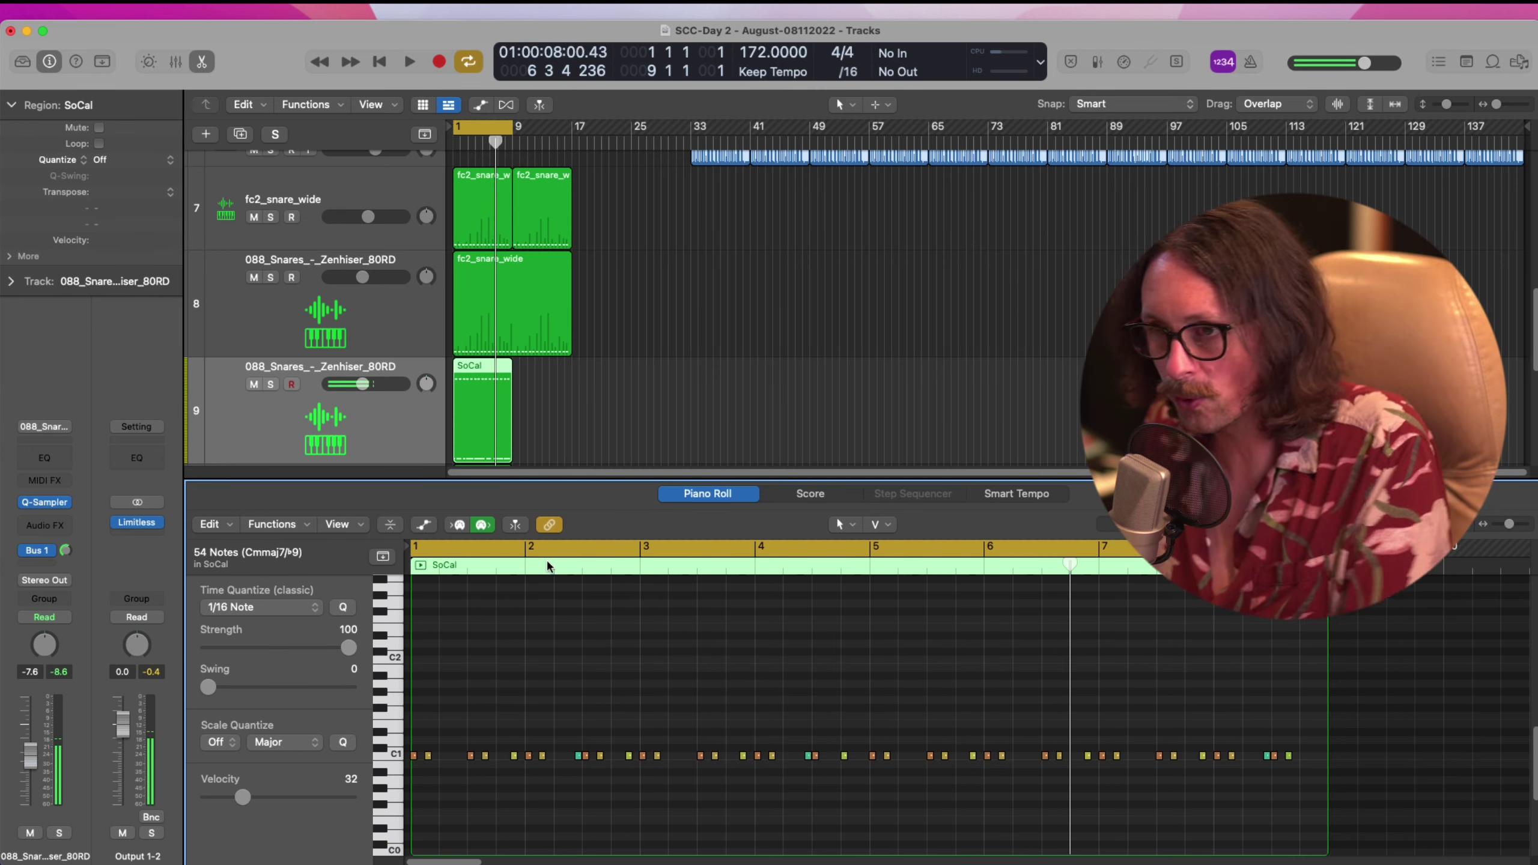
key(e)
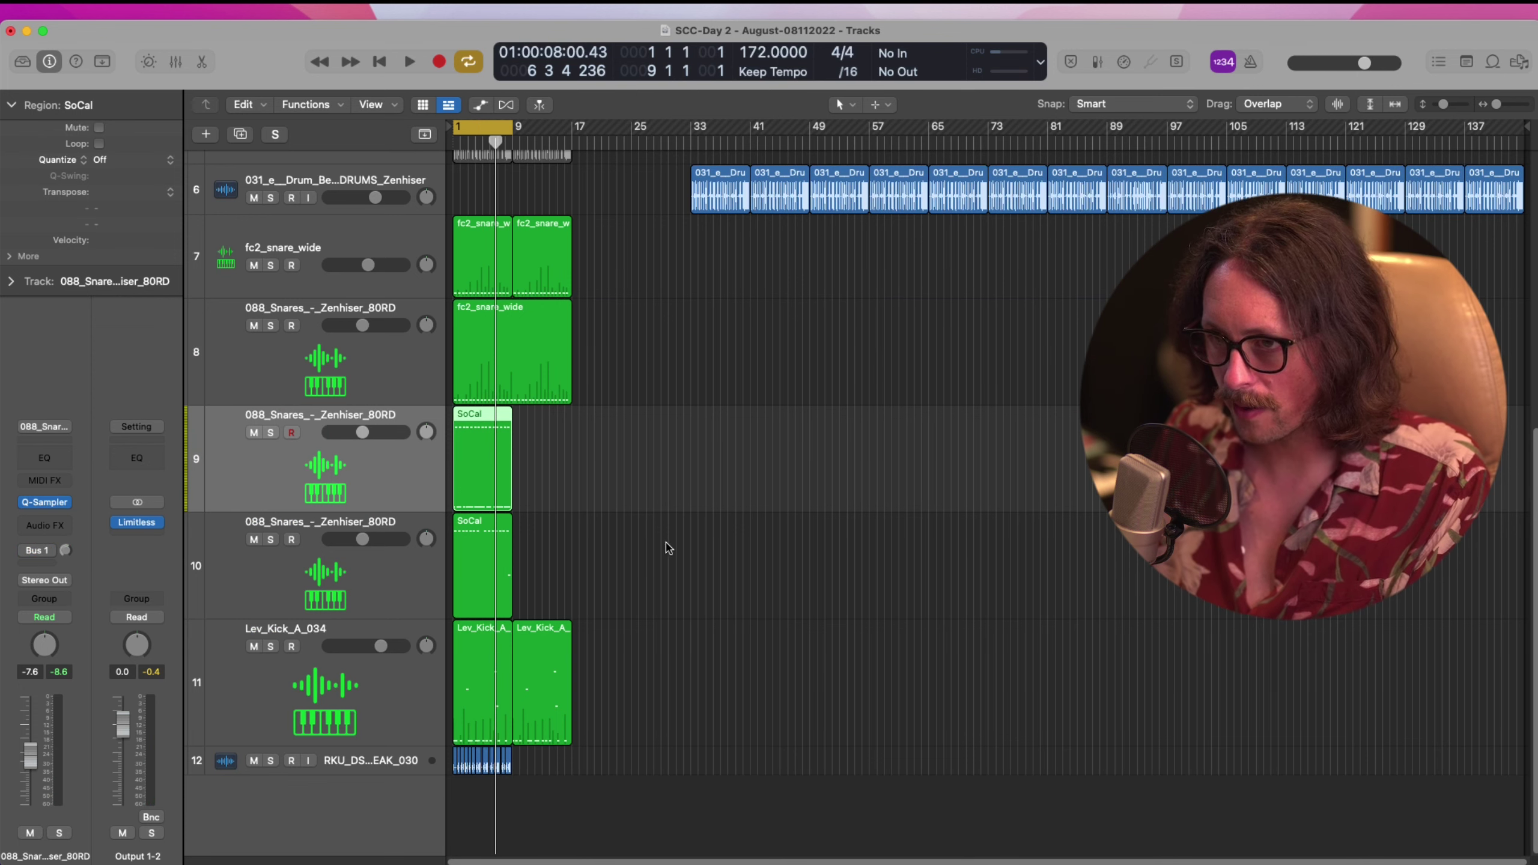
Start playback and enlarge the RKU_DSP_172_BREAK_030 track so its full name shows
click(879, 526)
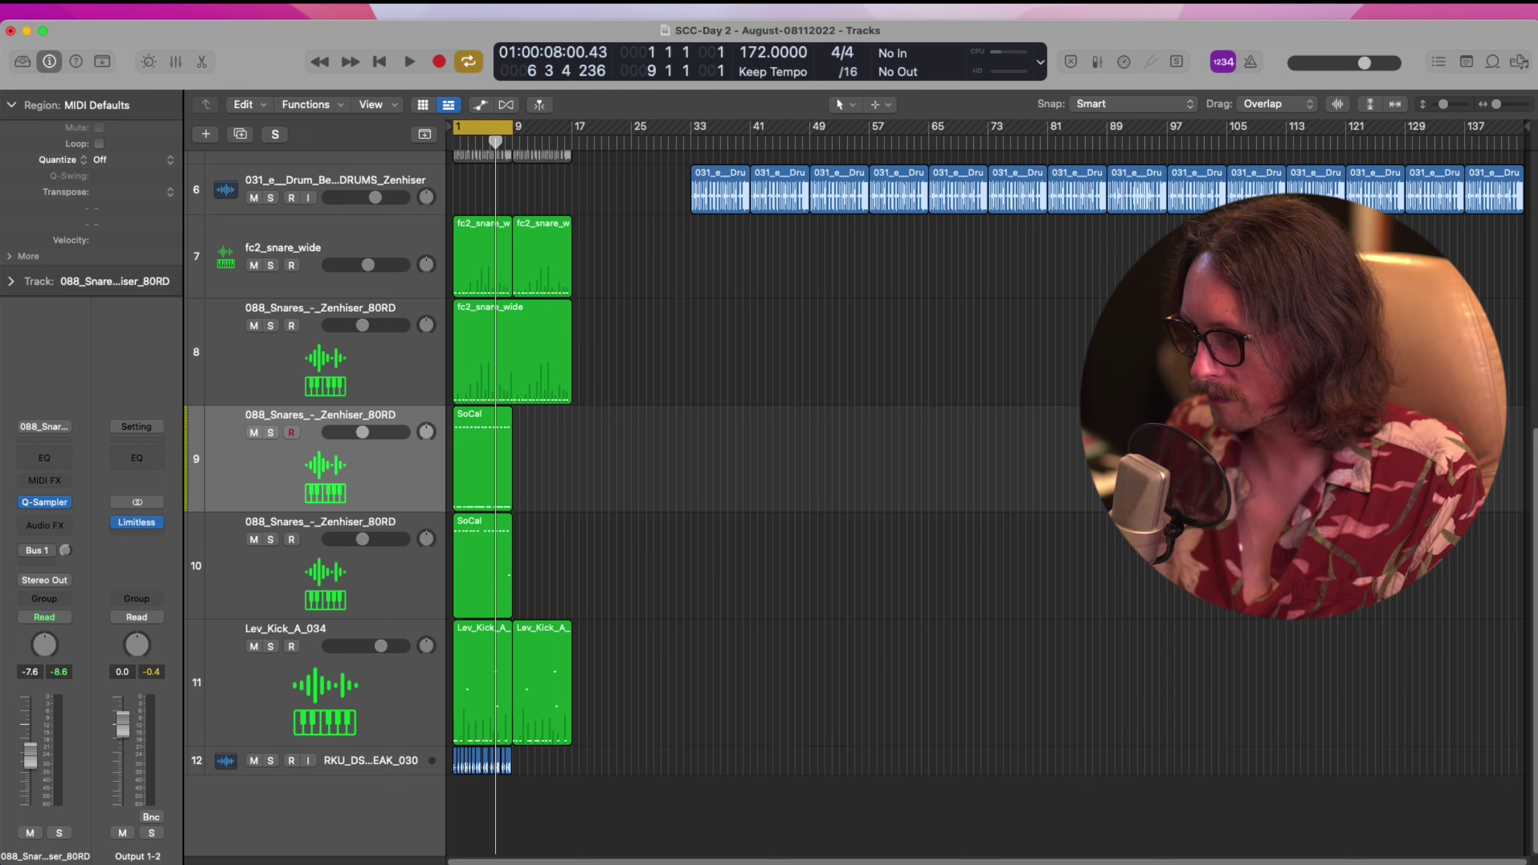
key(space)
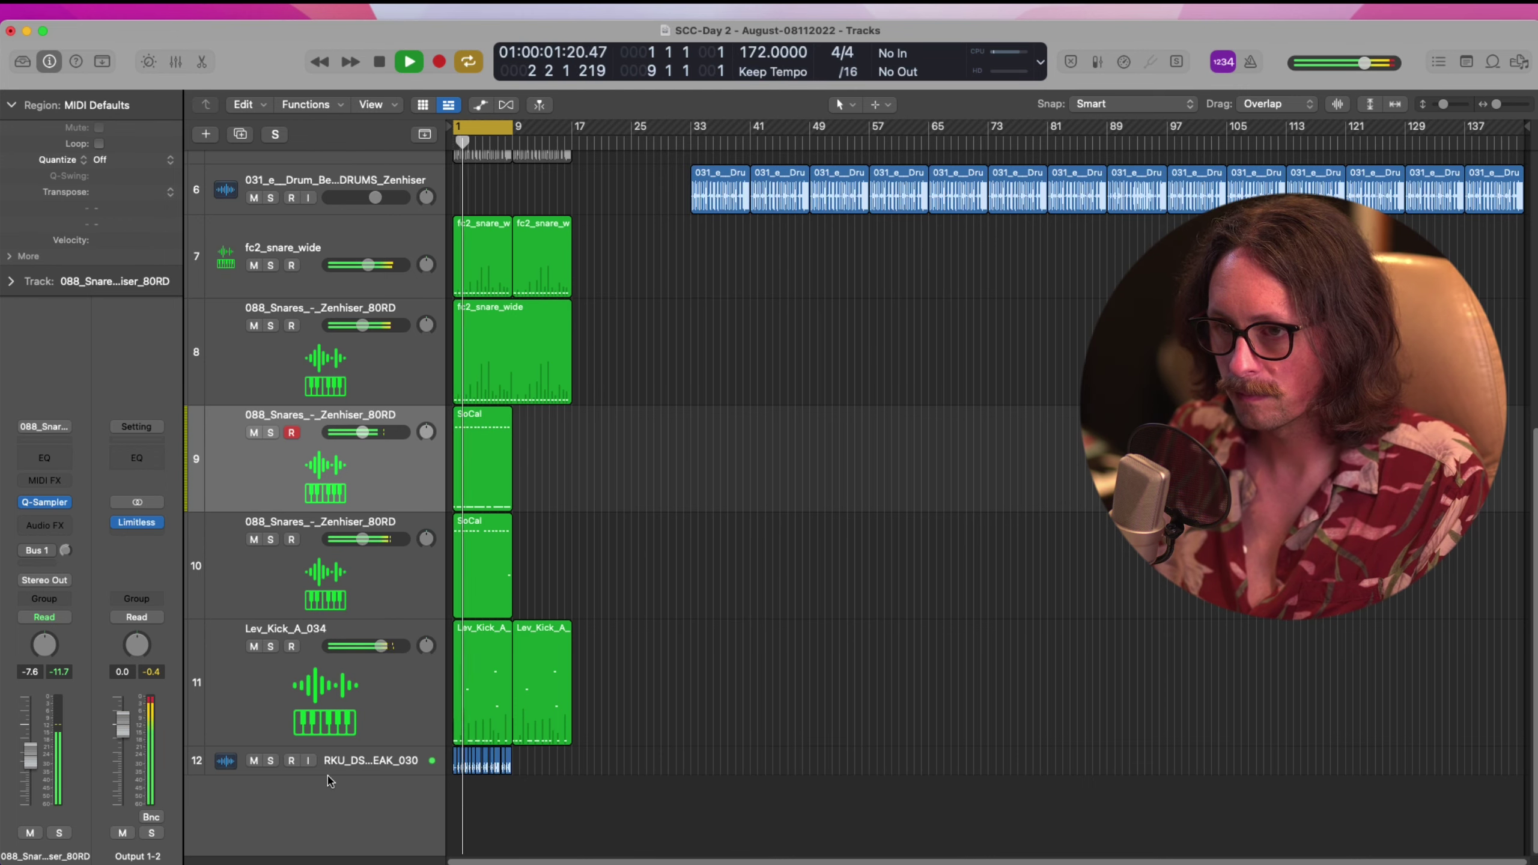
drag(332, 767, 323, 807)
click(330, 485)
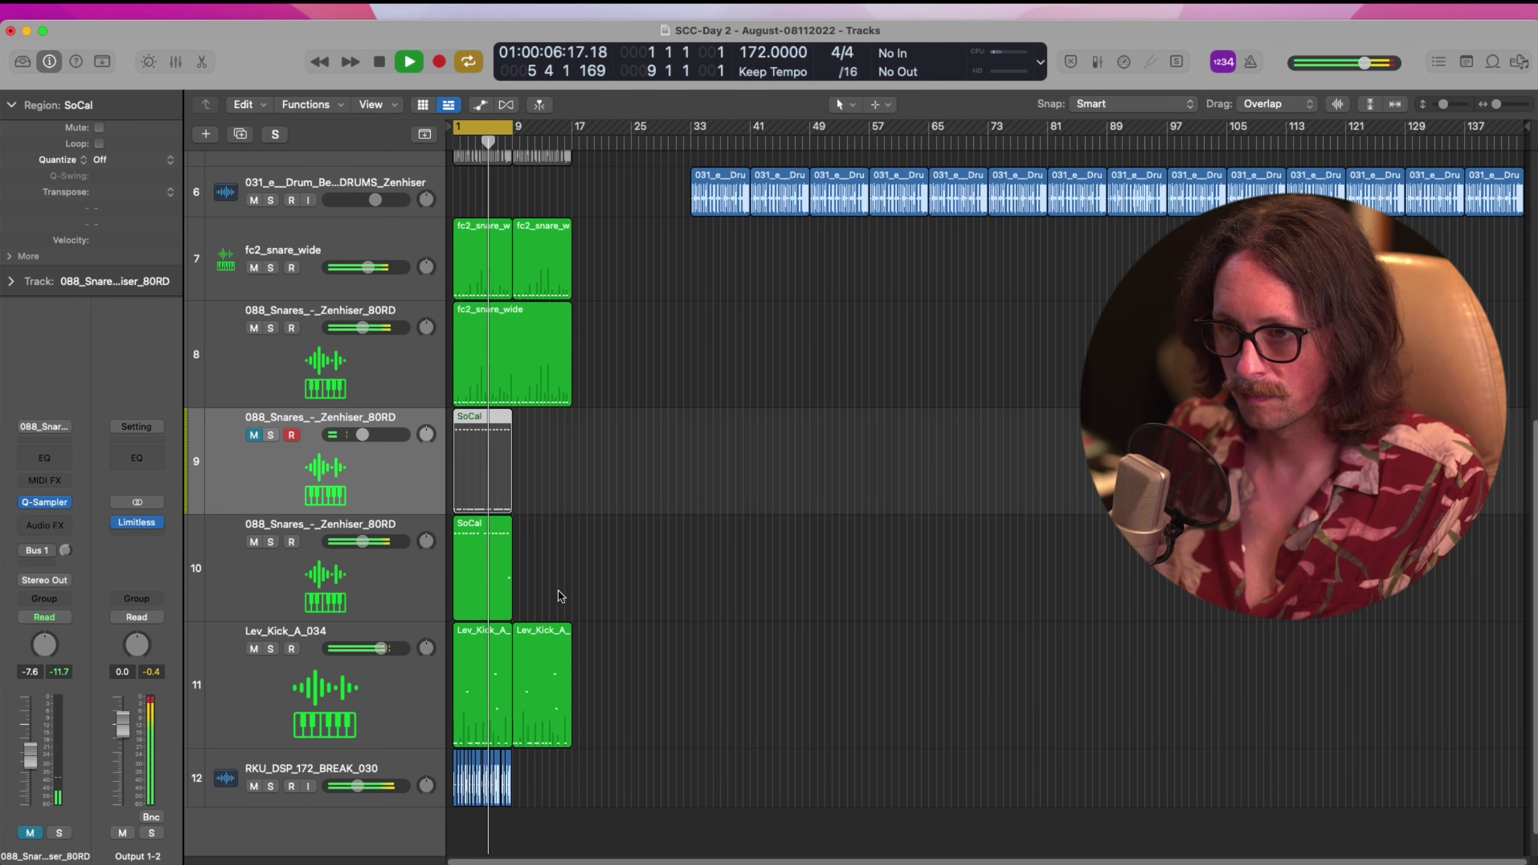
scroll(573, 652, up, 5)
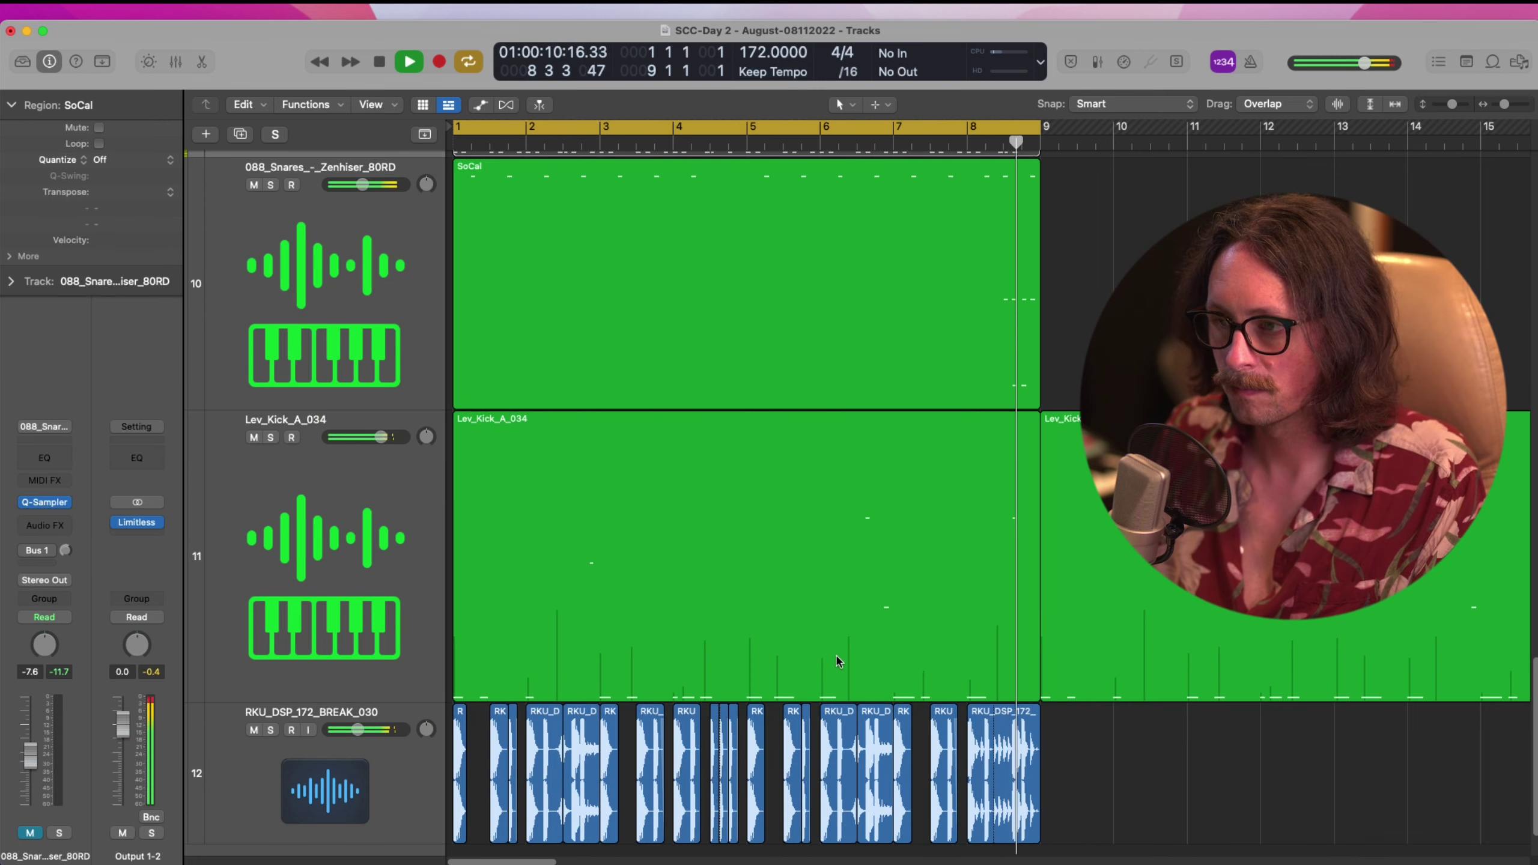
key(z)
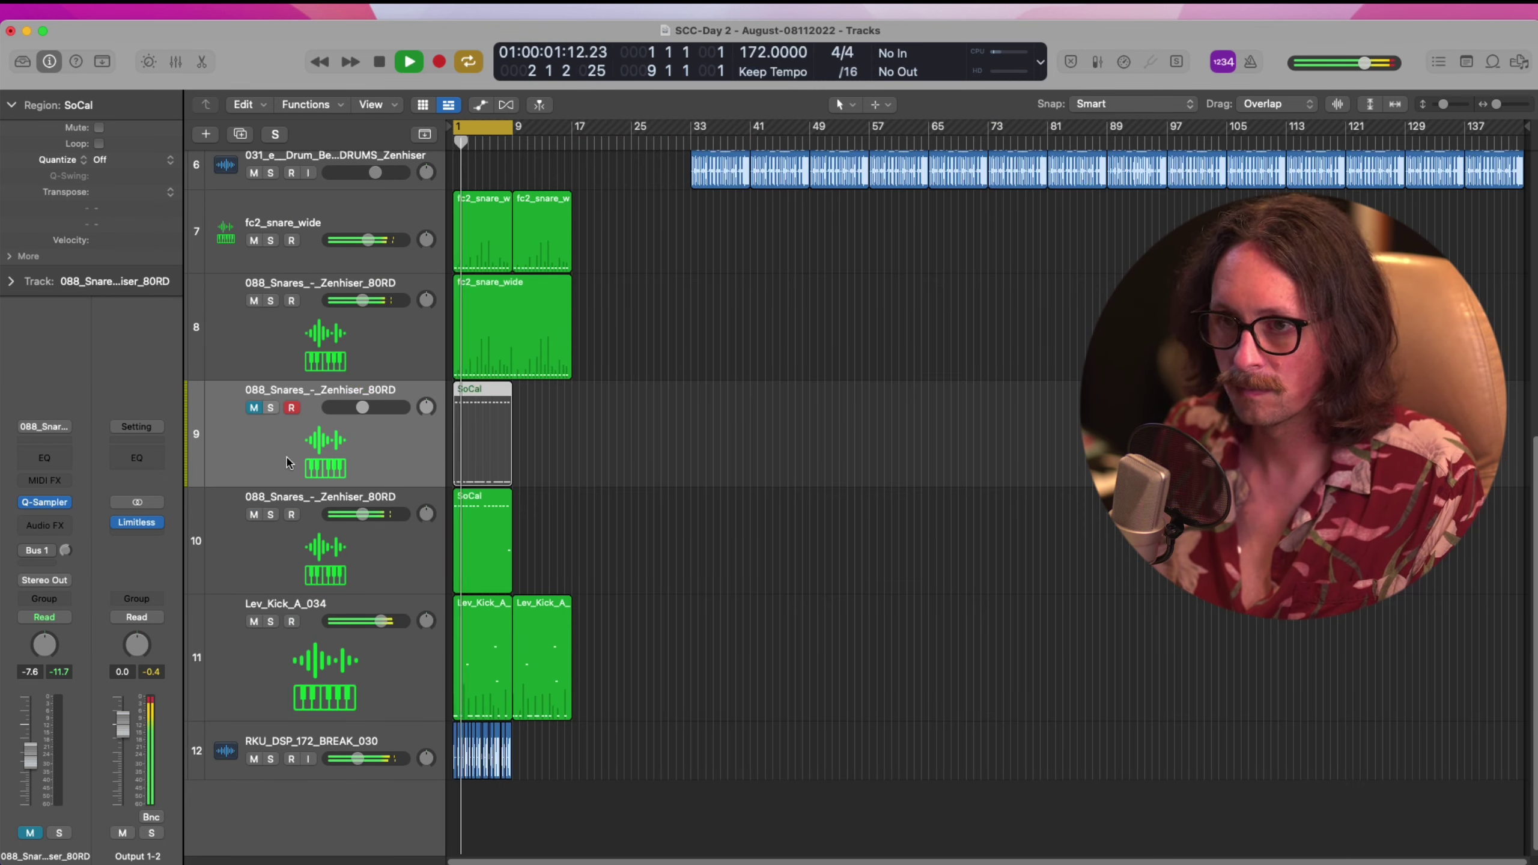
Solo and unsolo the second SoCal snare track during playback, then stop
click(303, 543)
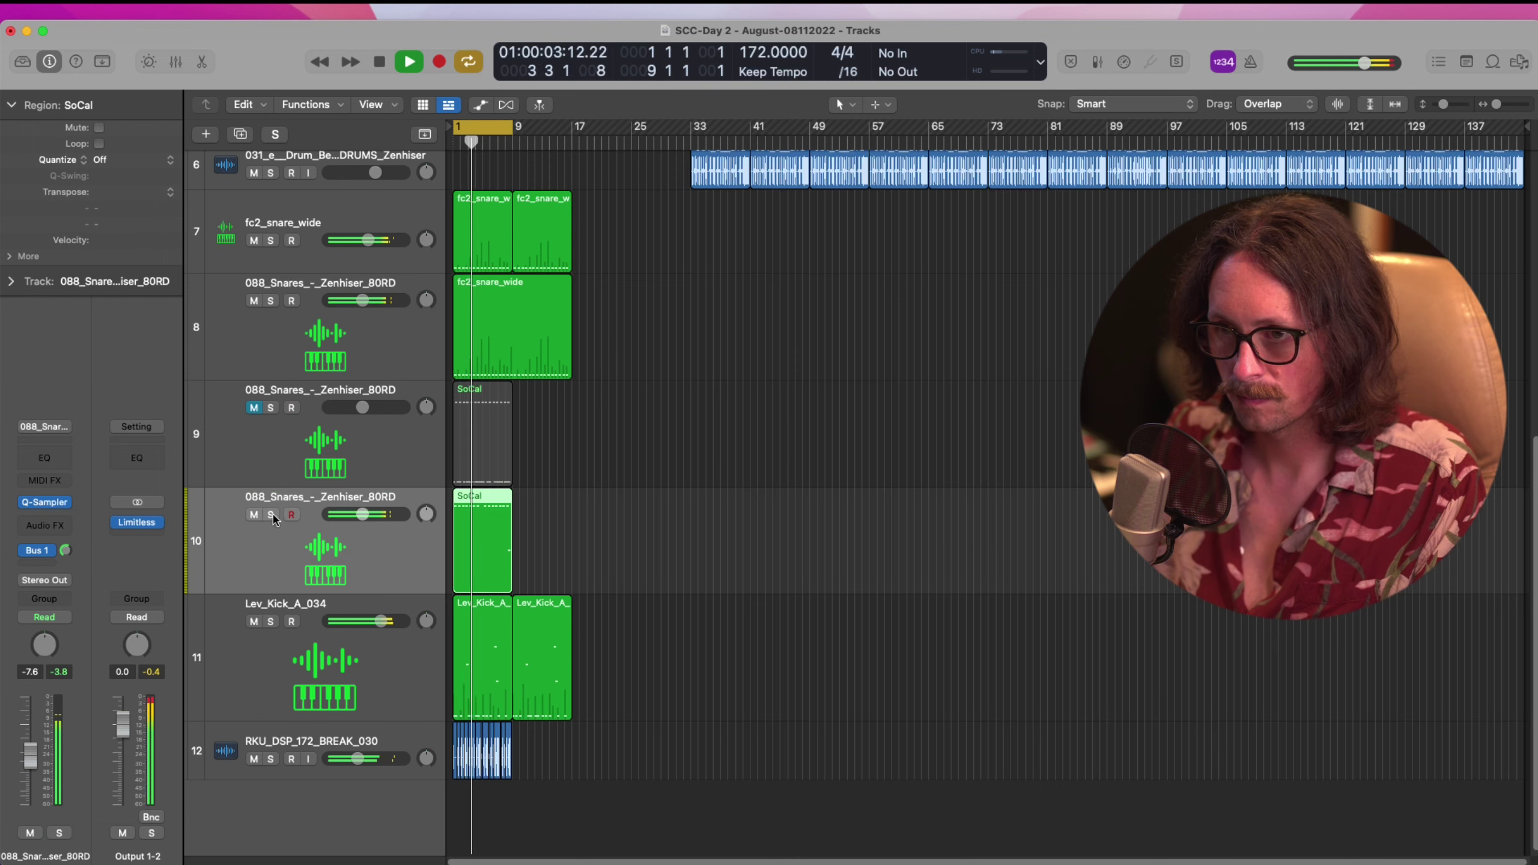
click(272, 515)
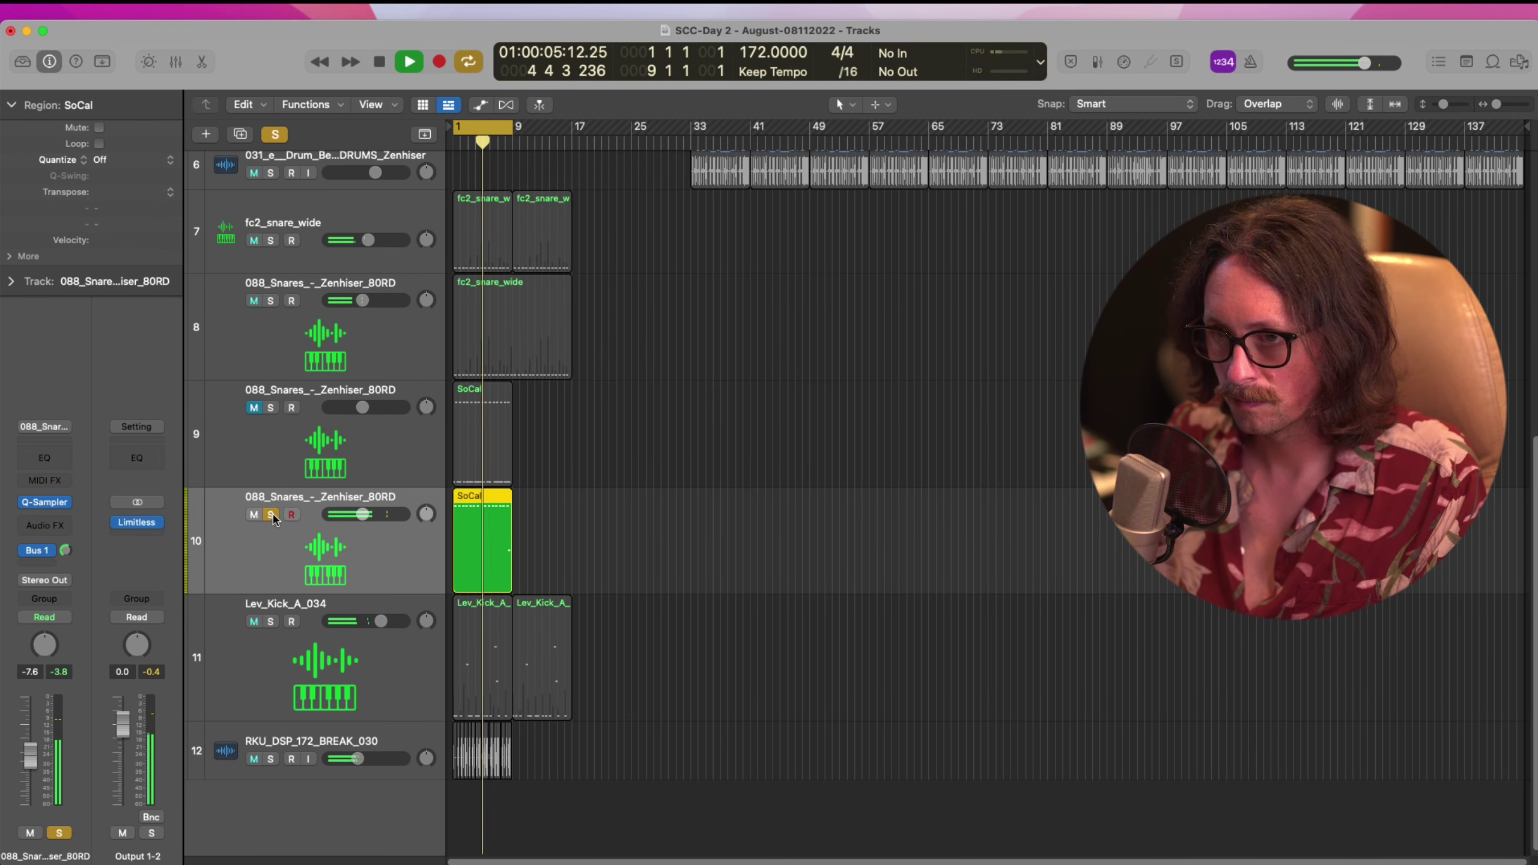
click(271, 515)
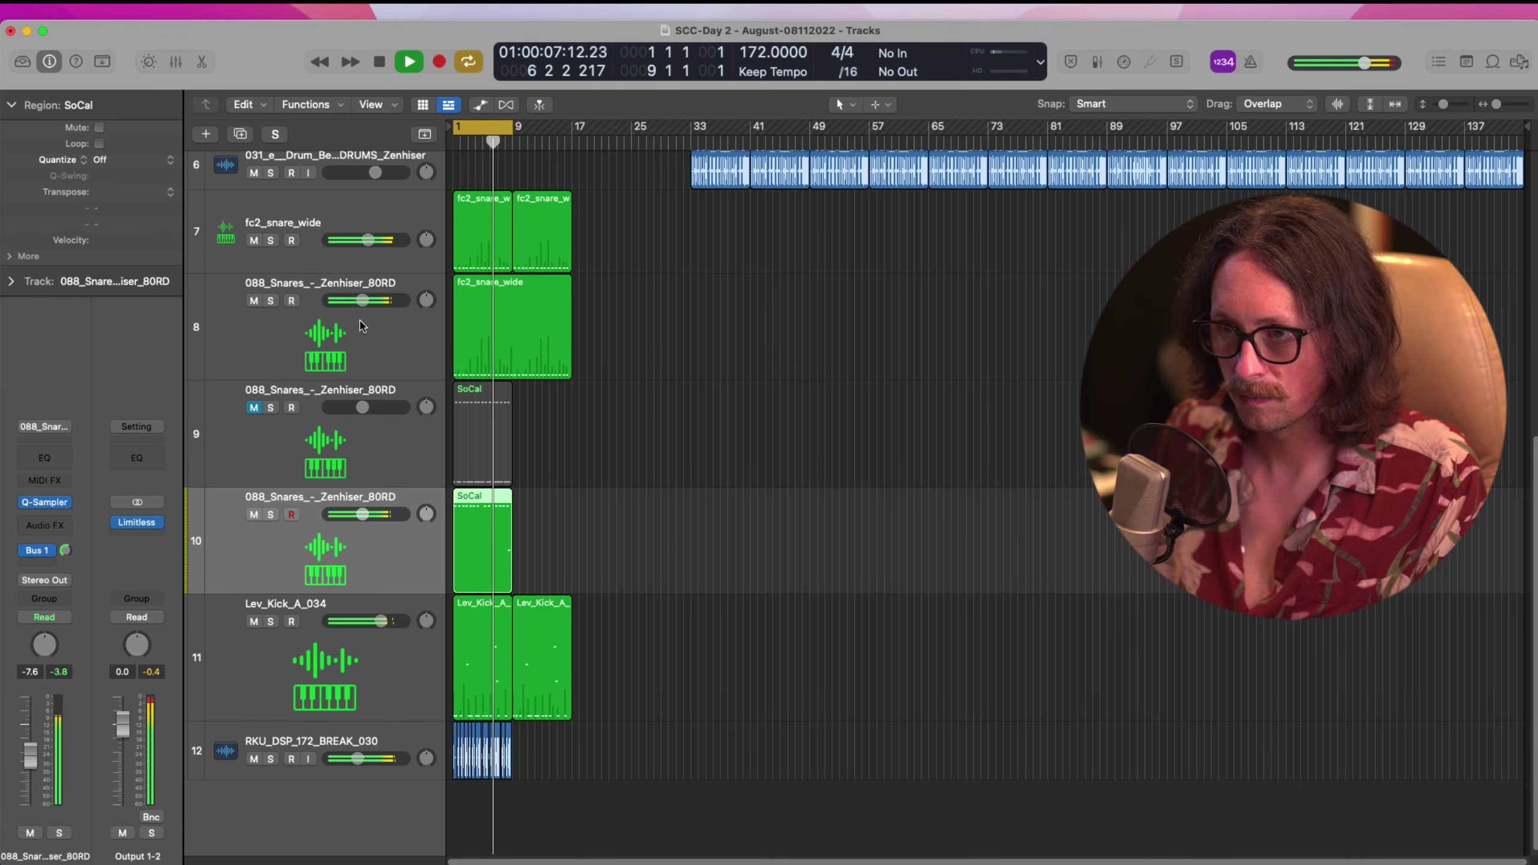
click(282, 290)
click(311, 544)
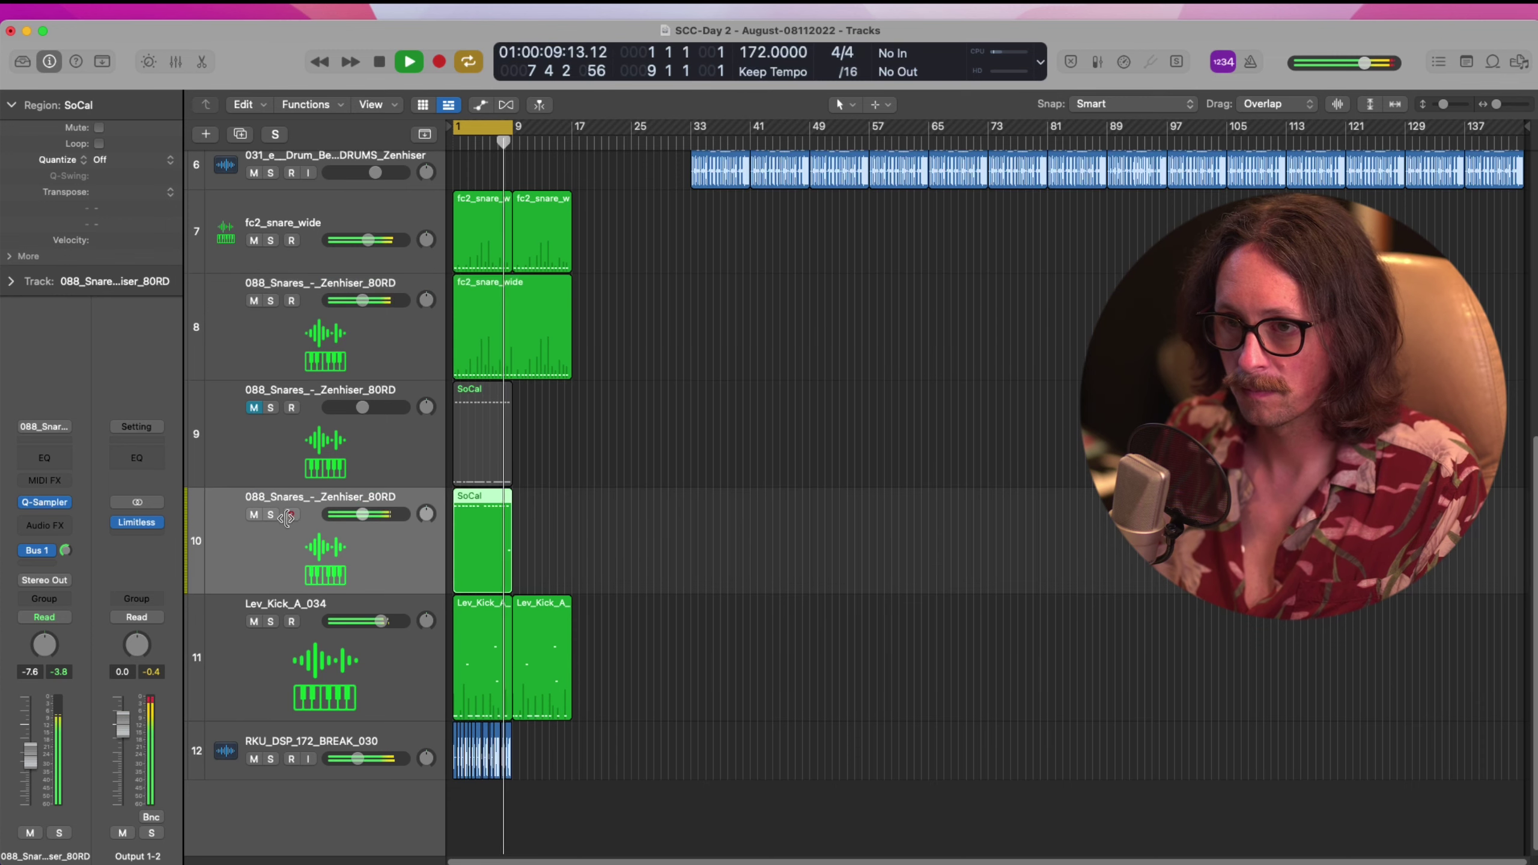
key(space)
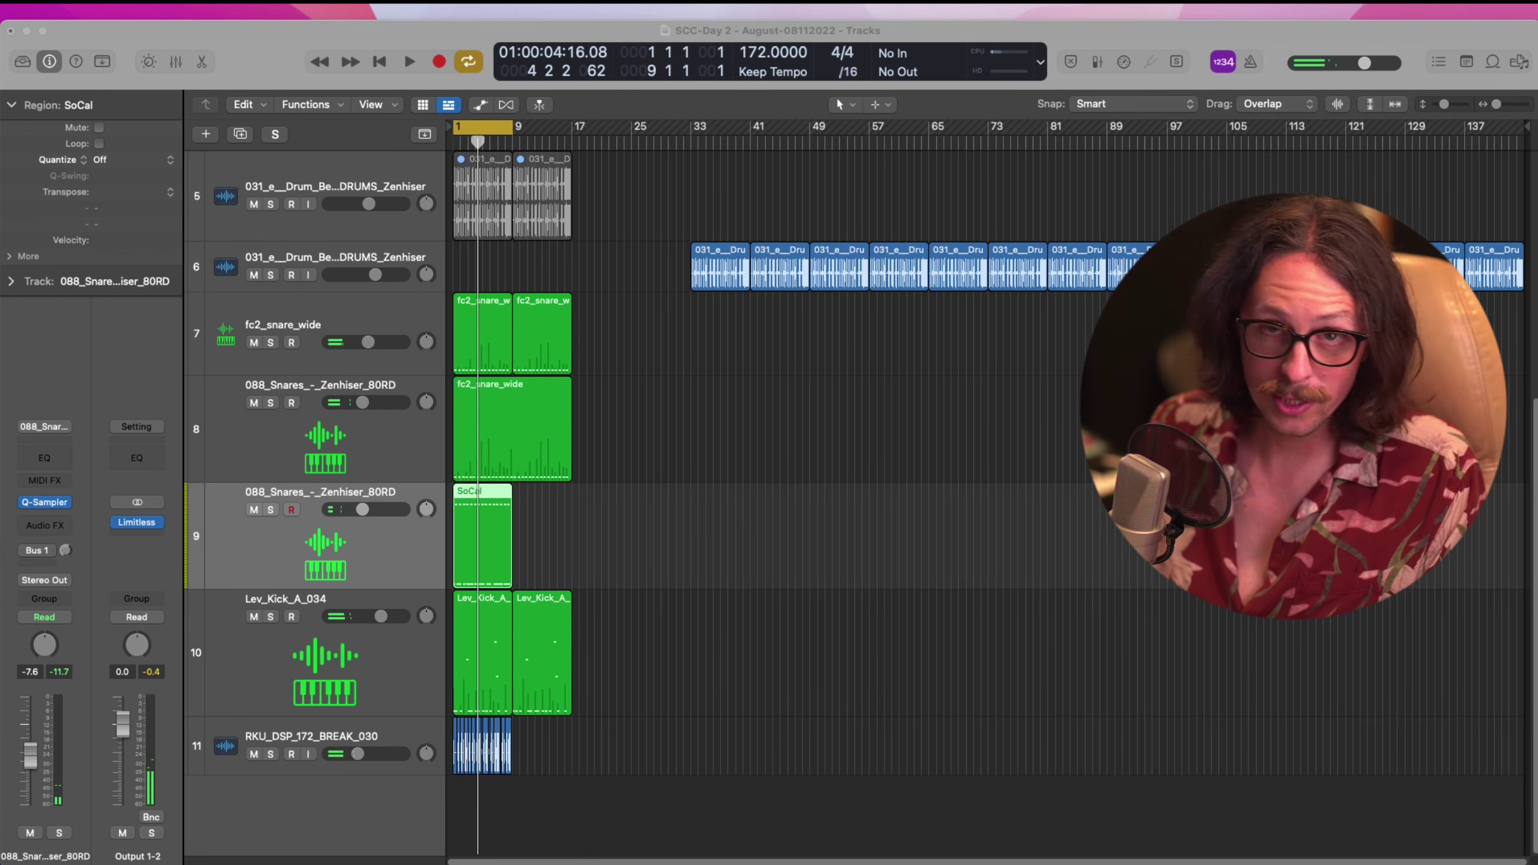
Insert Pro-Q 3 on the SoCal snare track with a 24 dB/oct low cut near 481 Hz
click(545, 551)
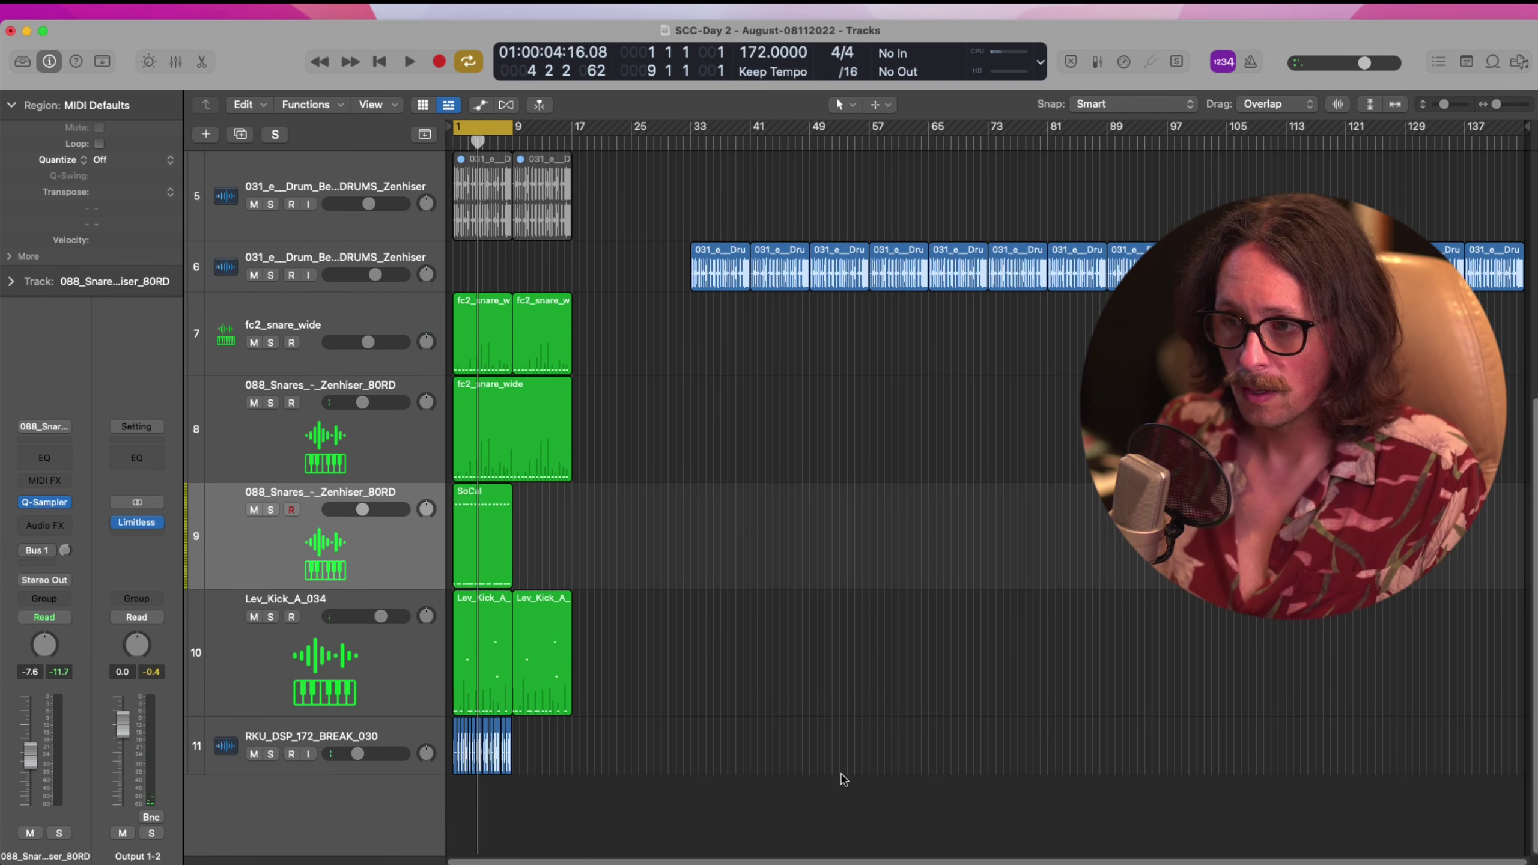
click(333, 552)
click(45, 525)
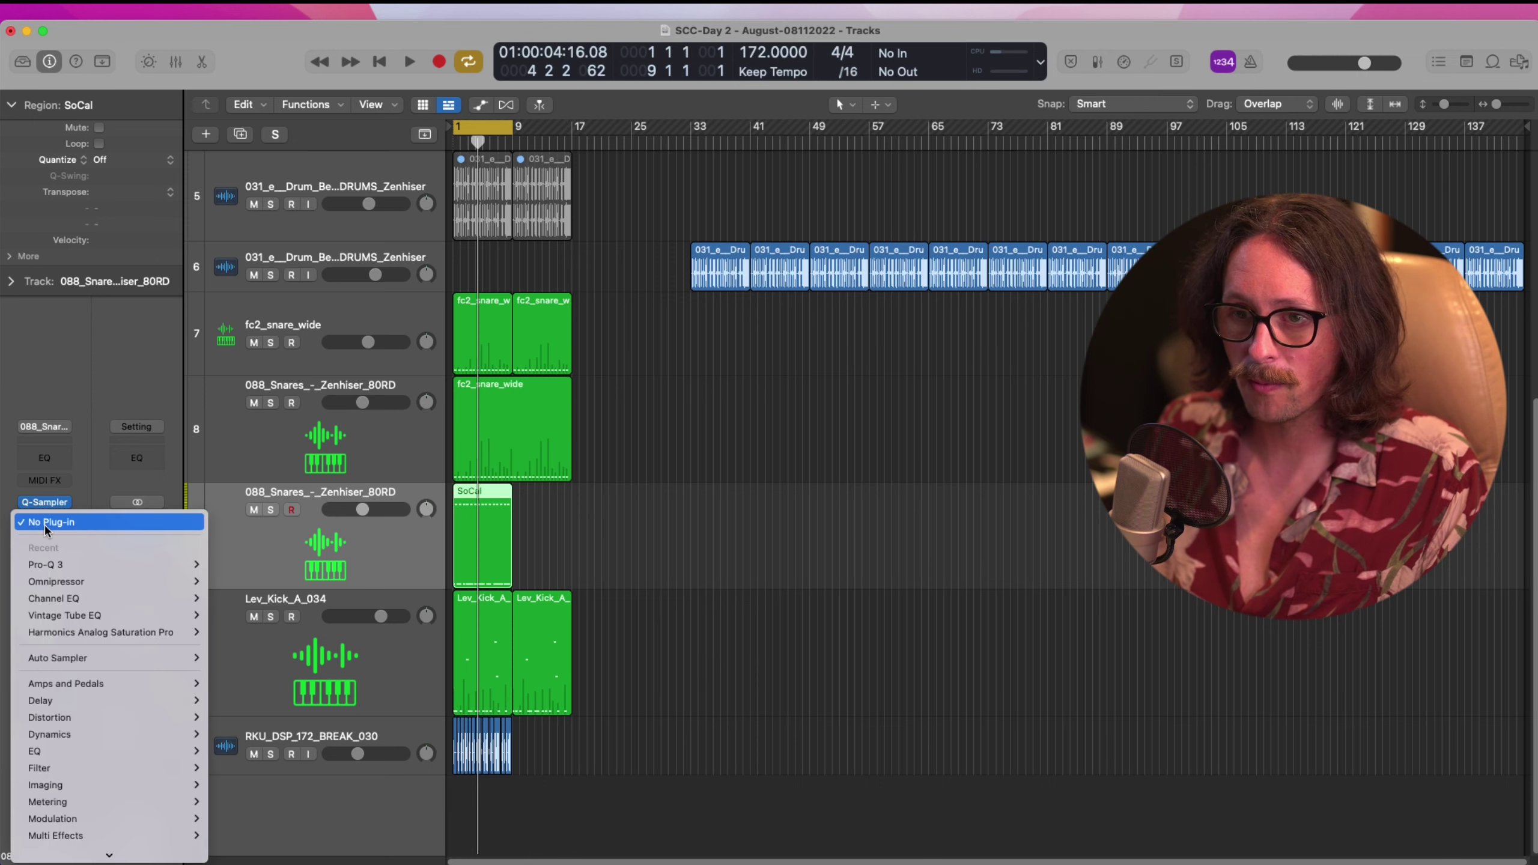
click(55, 565)
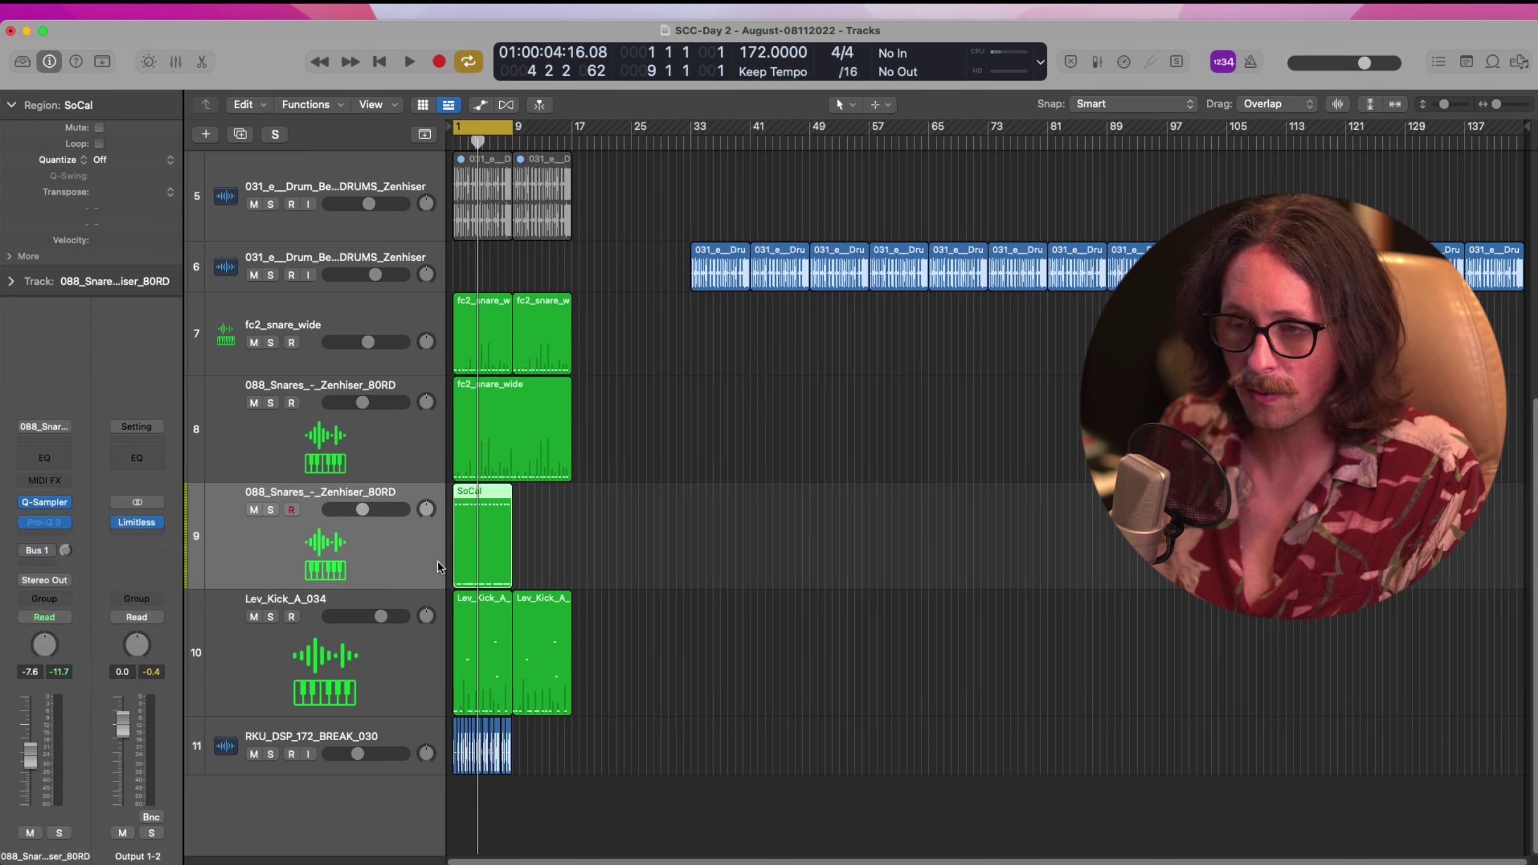
click(575, 452)
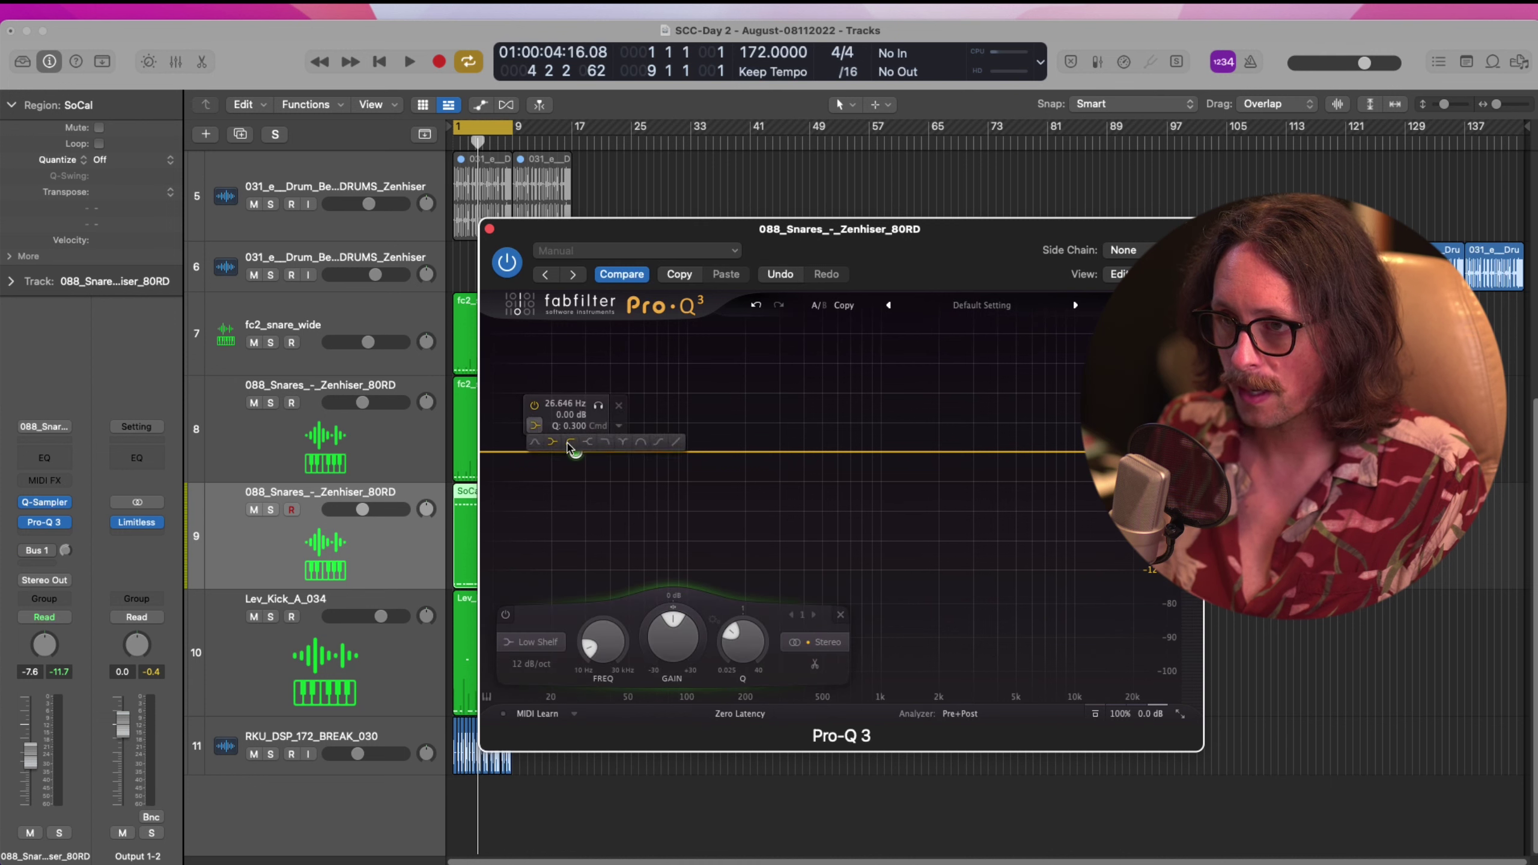
click(569, 442)
key(space)
drag(577, 549, 814, 451)
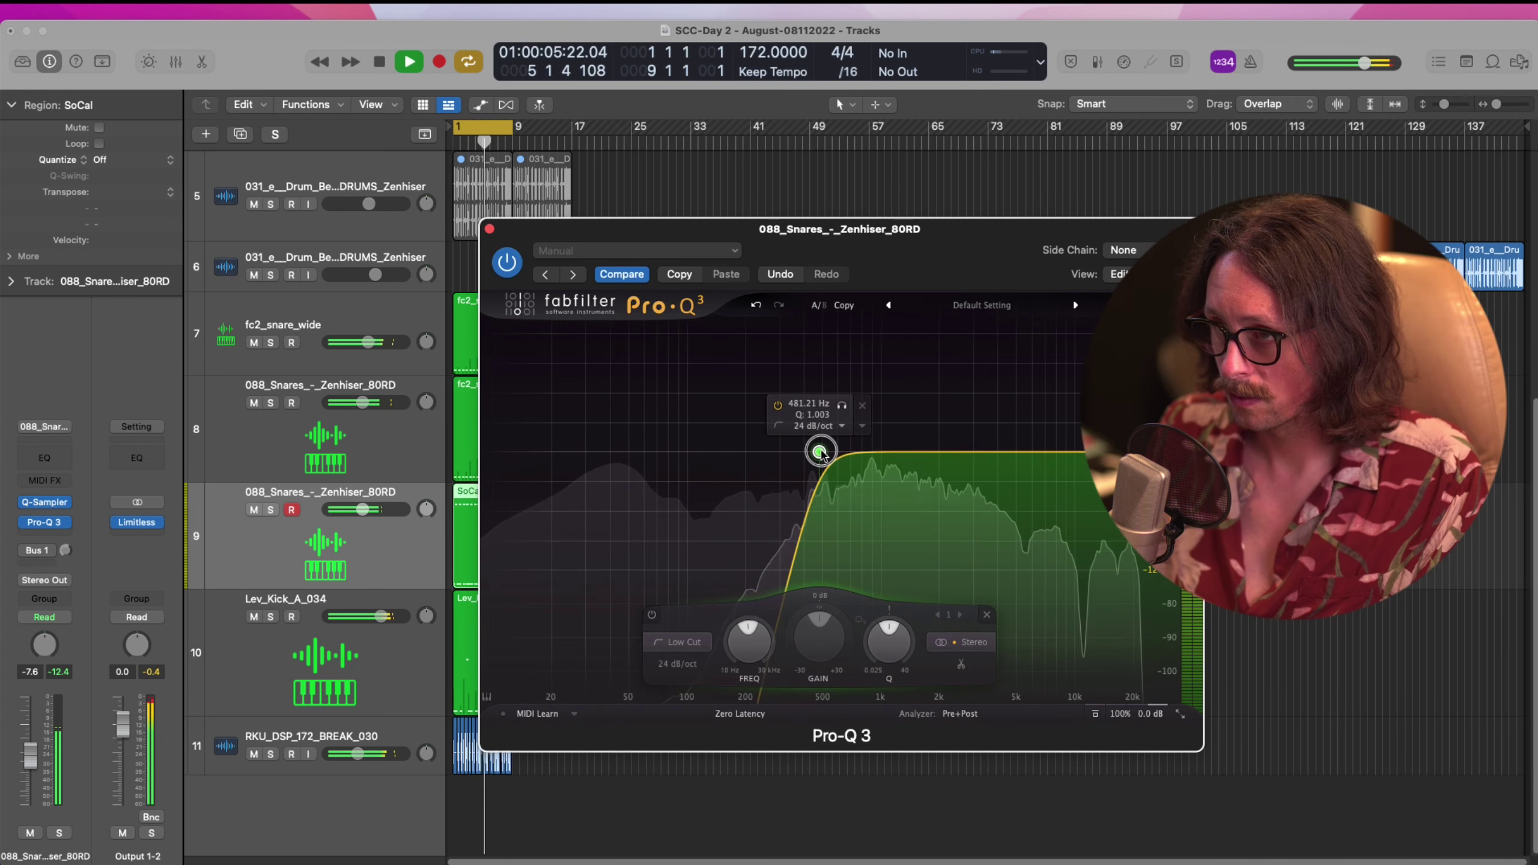
click(489, 230)
key(space)
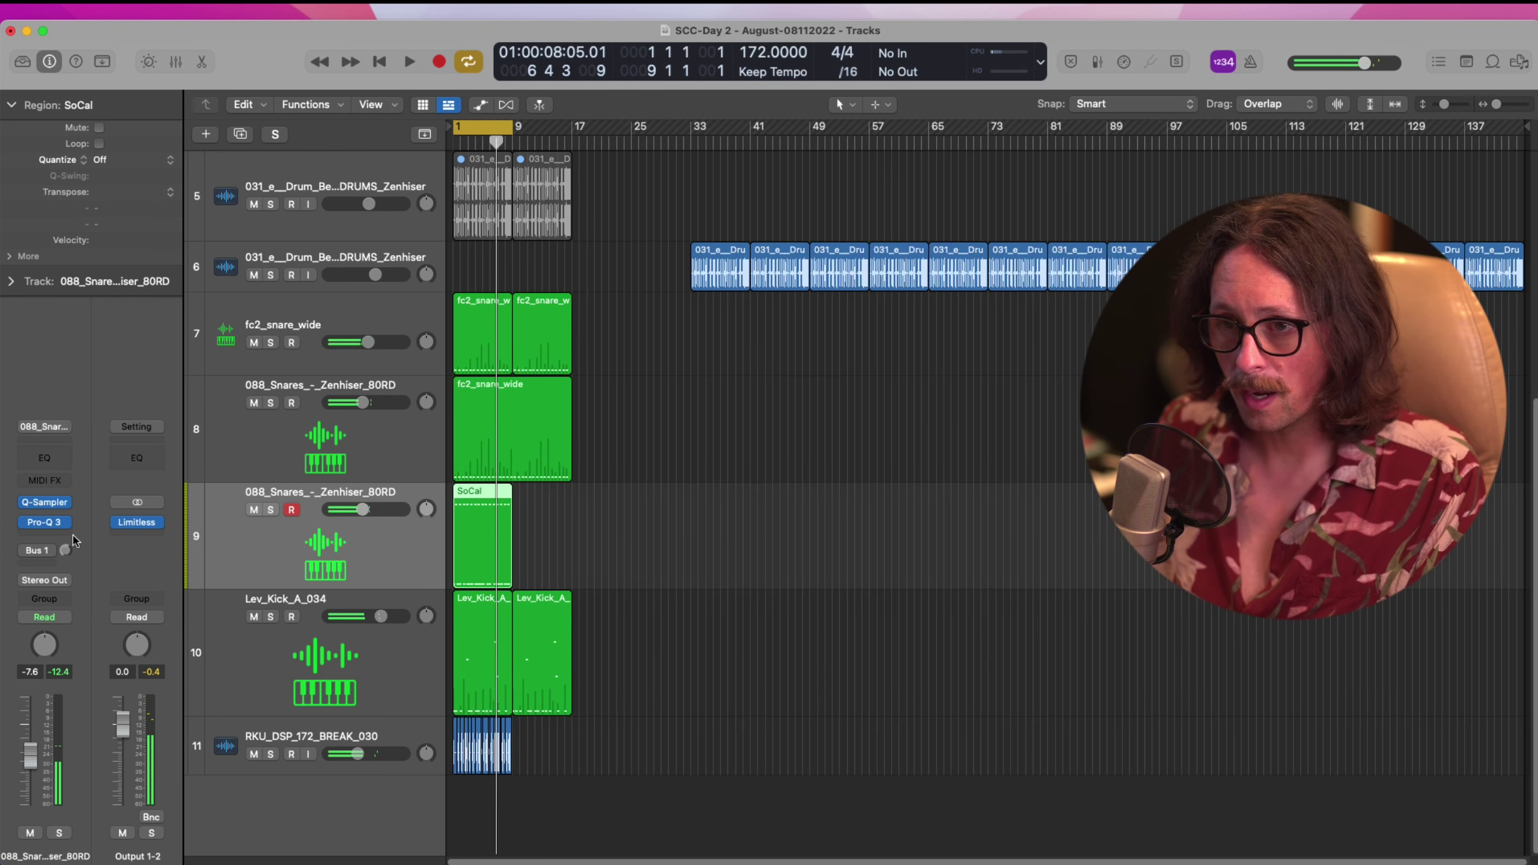
click(60, 538)
Insert Eventide Instant Flanger Mk II (Stereo) after Pro-Q 3 and reposition its window
mouse_move(129, 839)
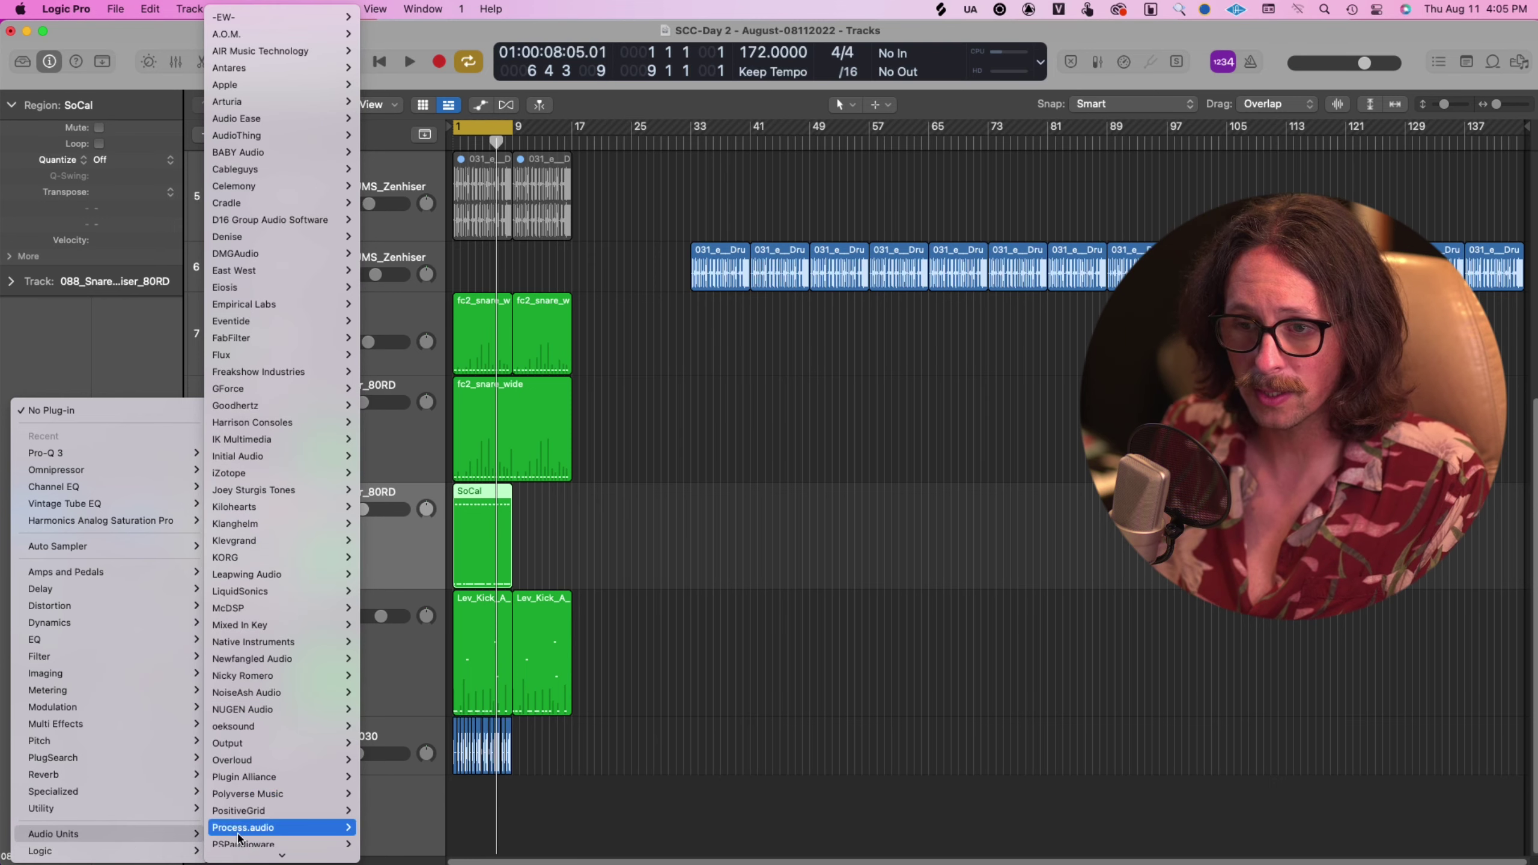
mouse_move(288, 322)
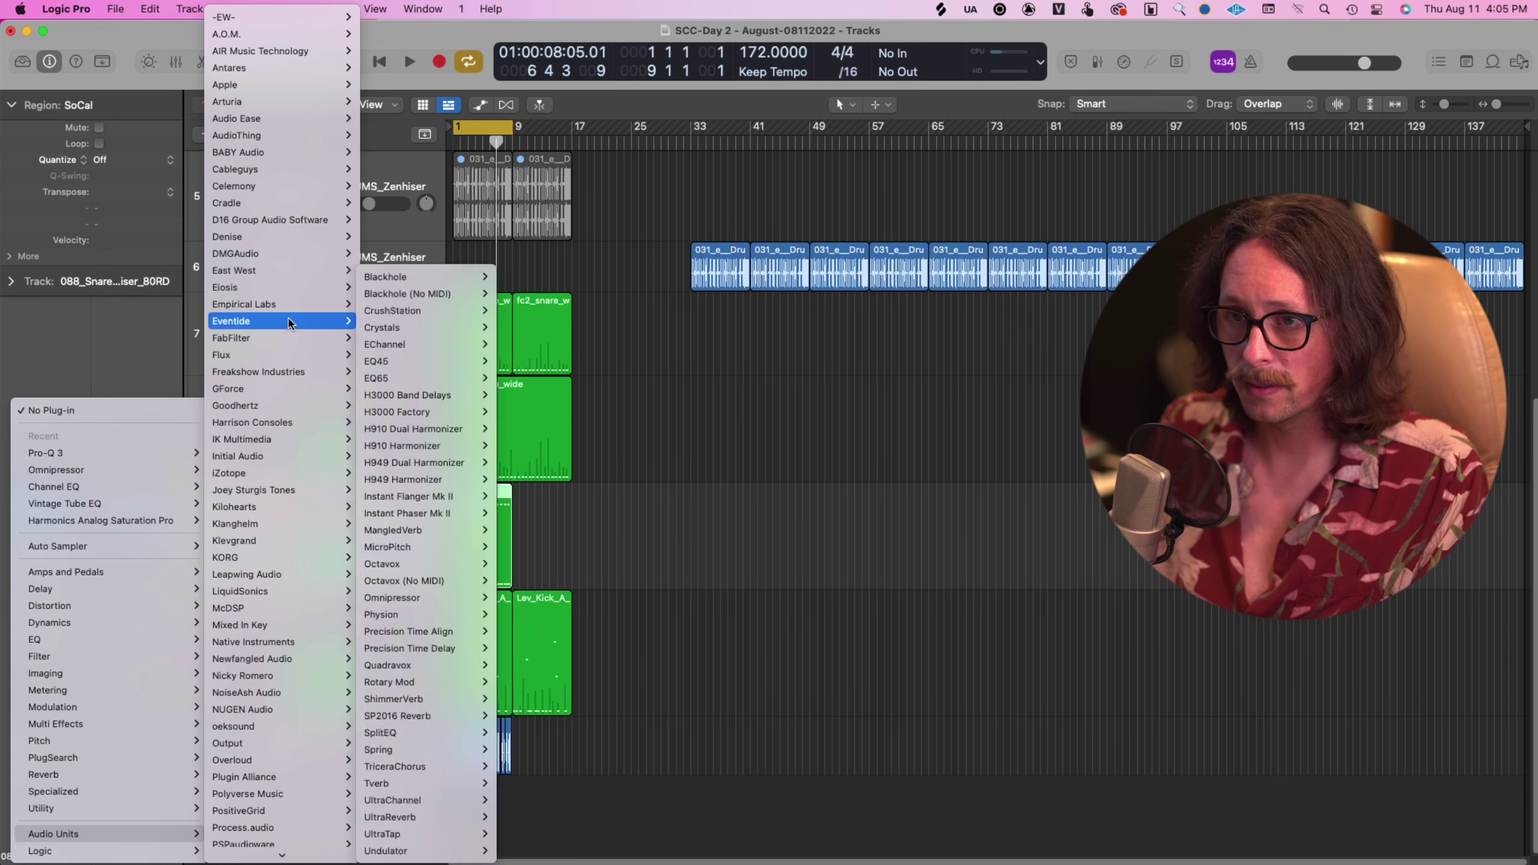
mouse_move(404, 328)
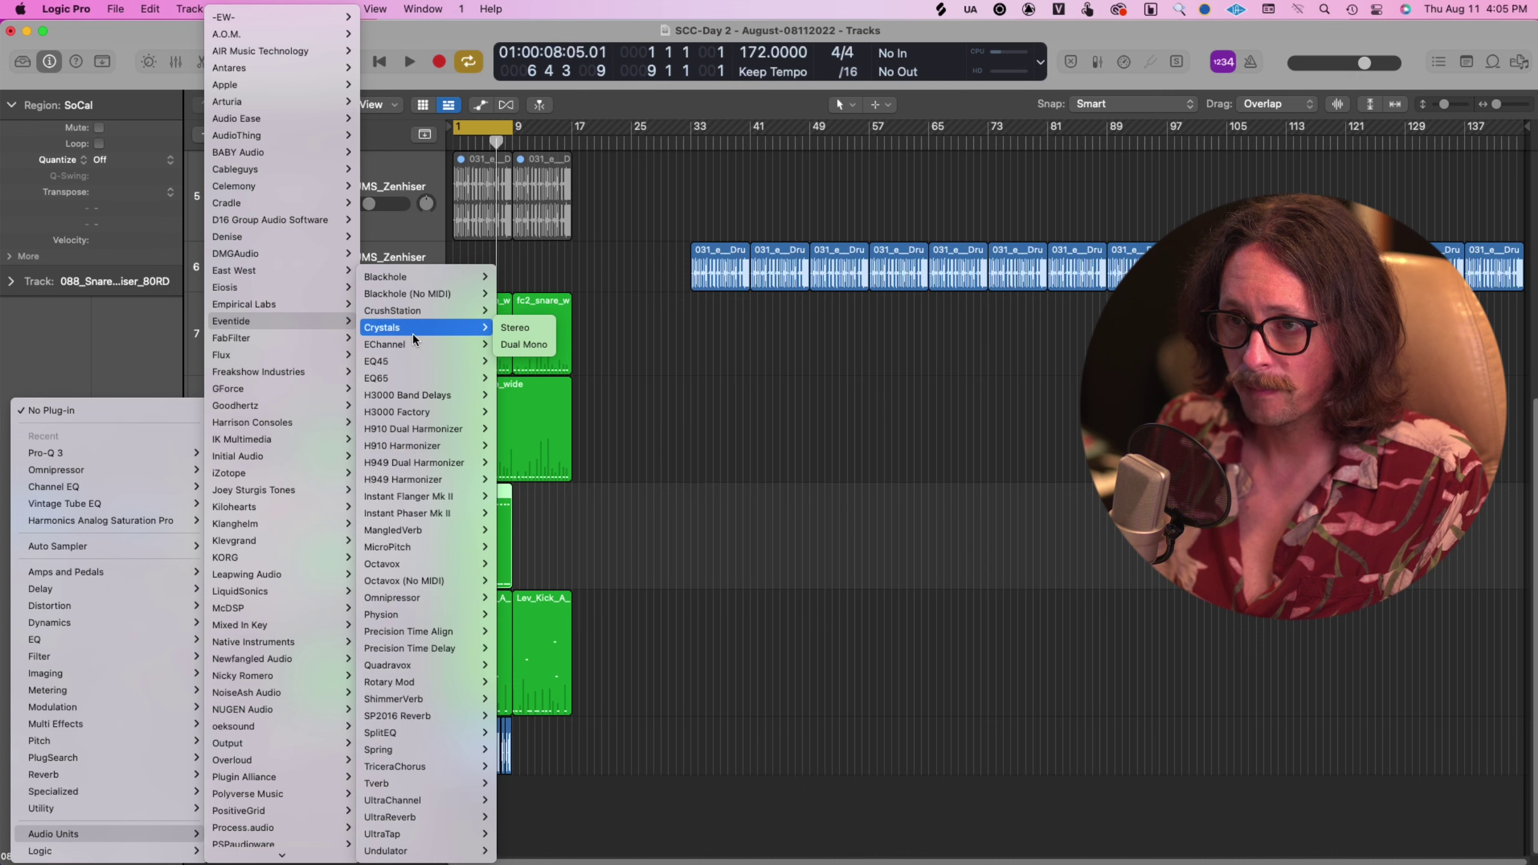
mouse_move(411, 367)
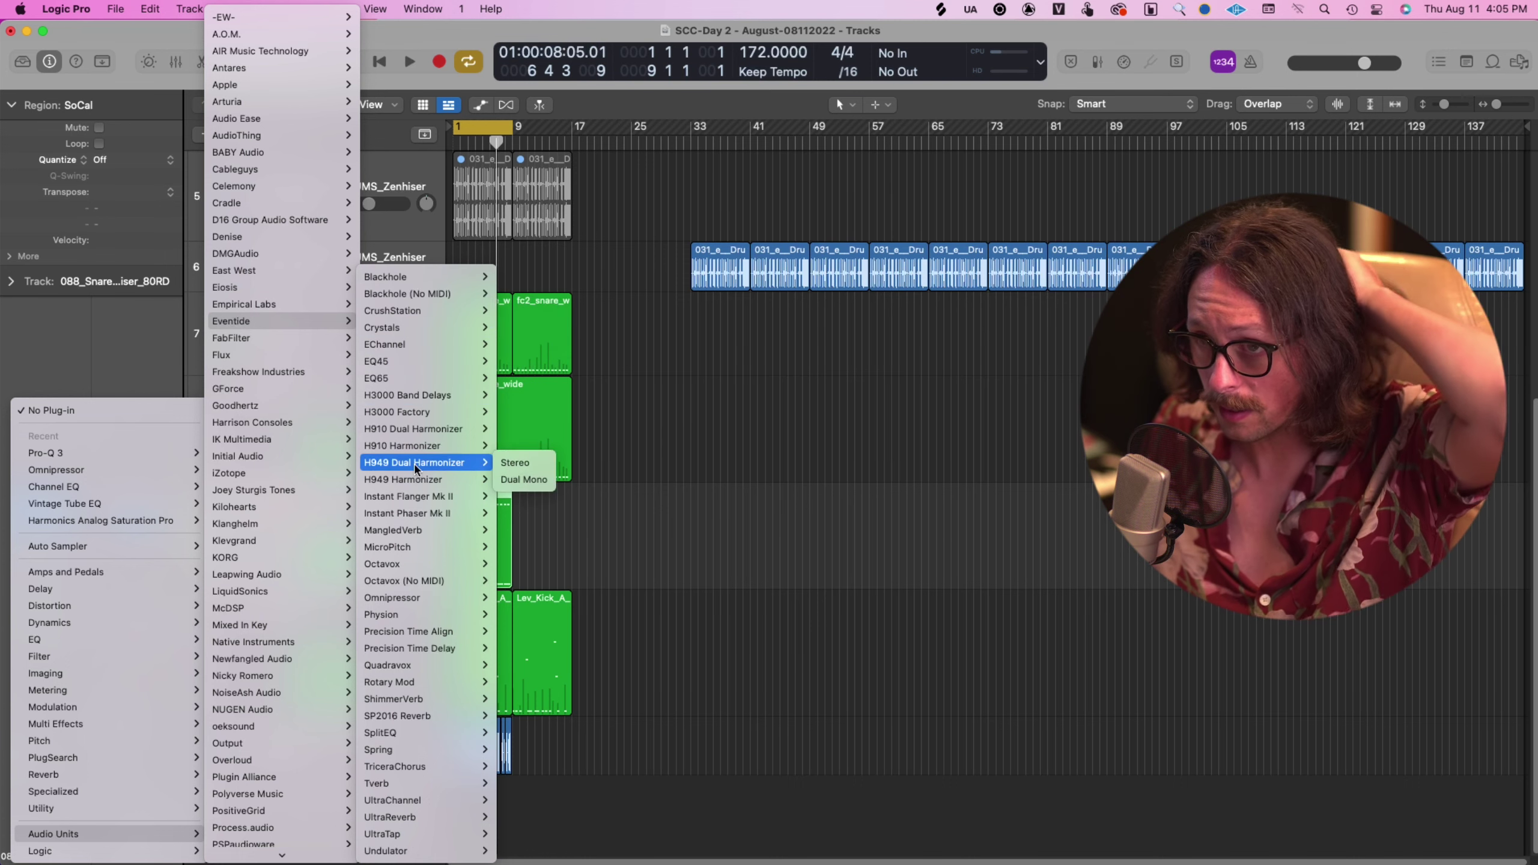
mouse_move(432, 531)
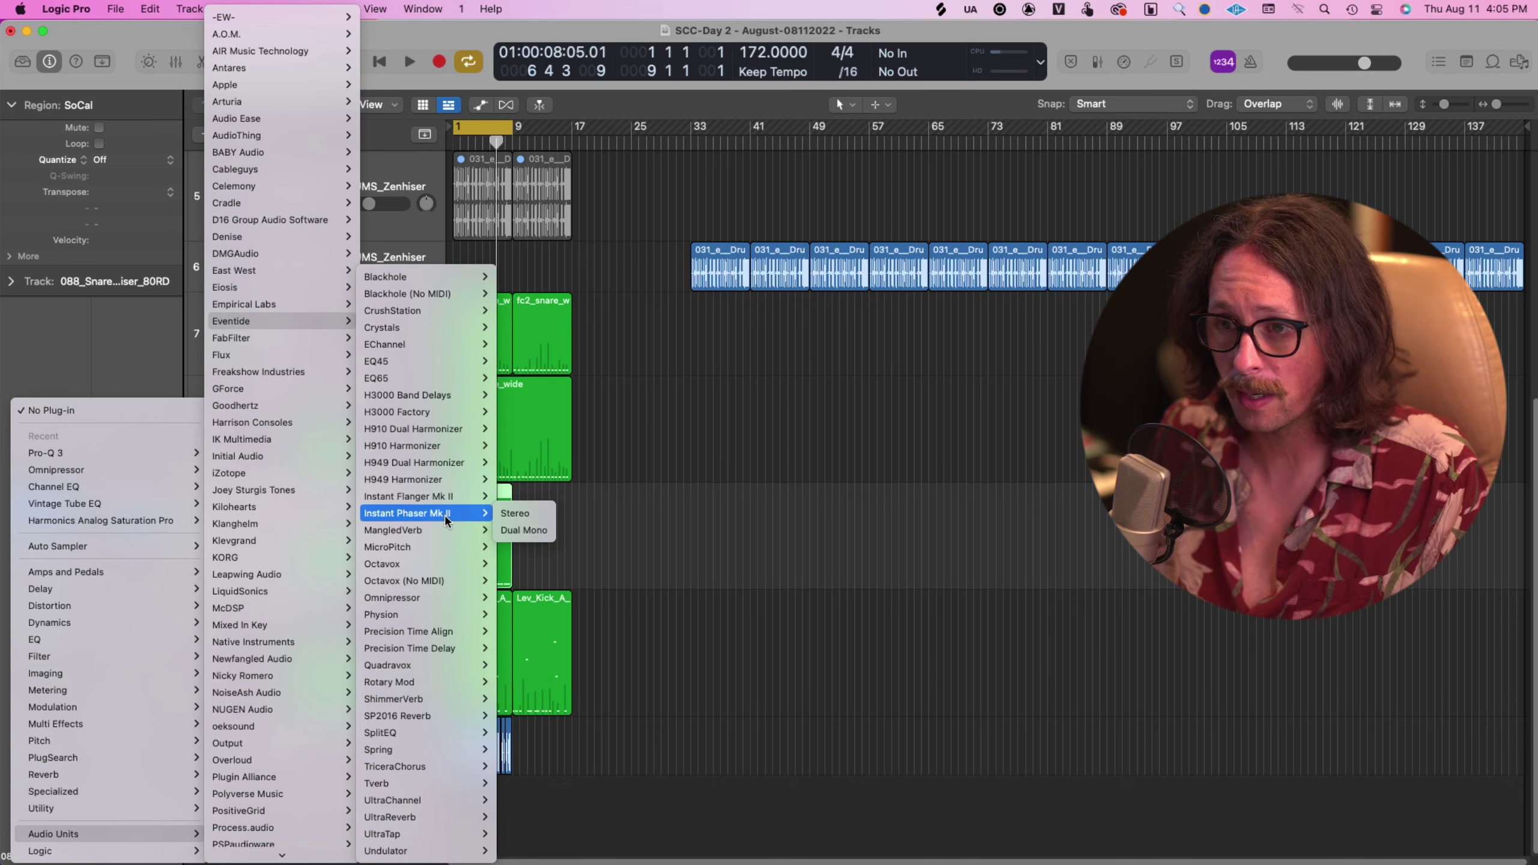
click(514, 496)
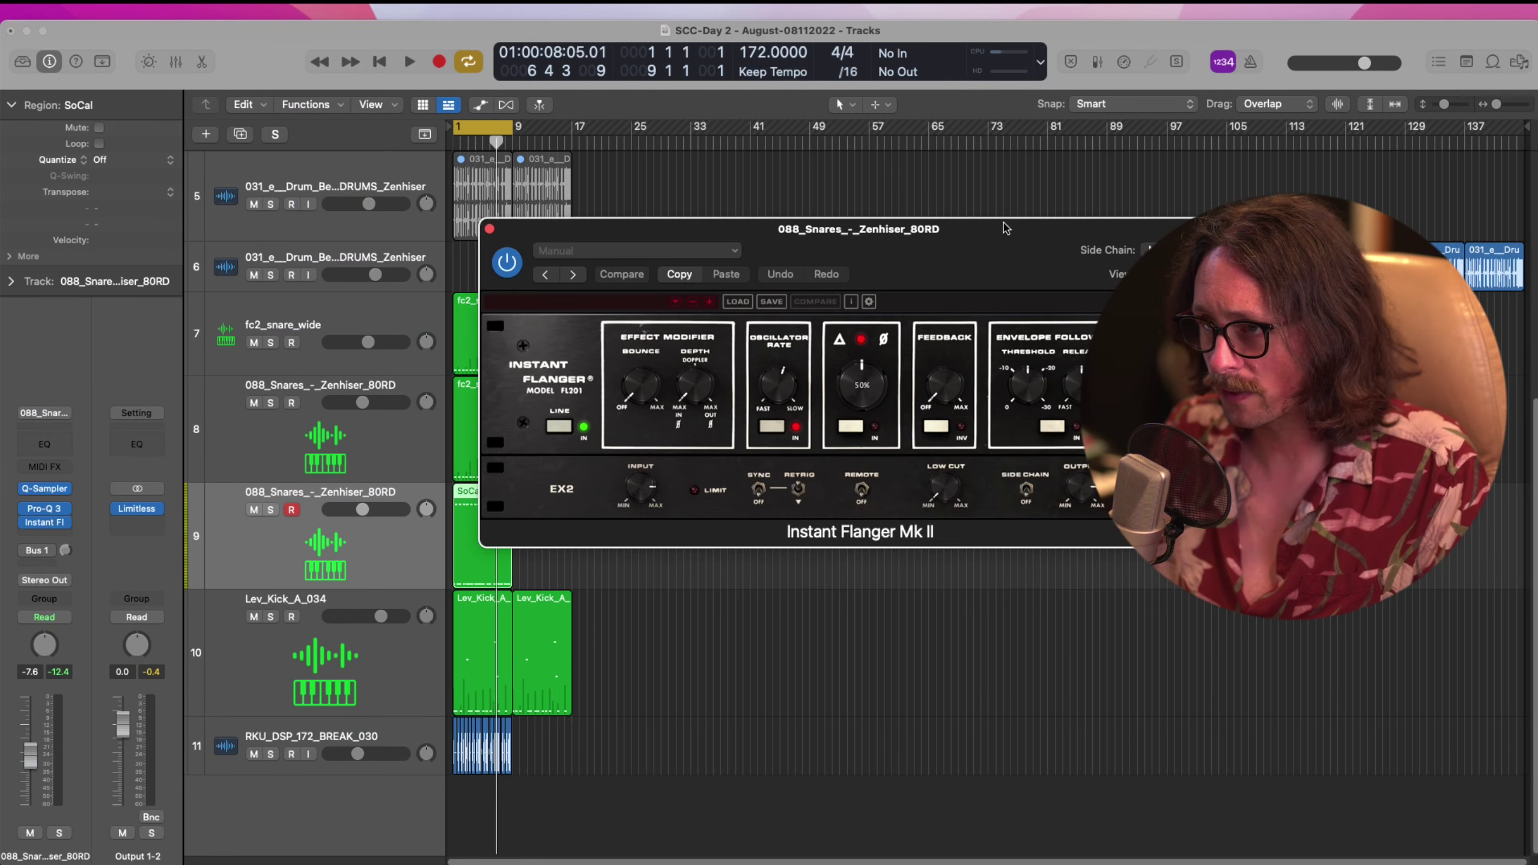
drag(1006, 227, 747, 272)
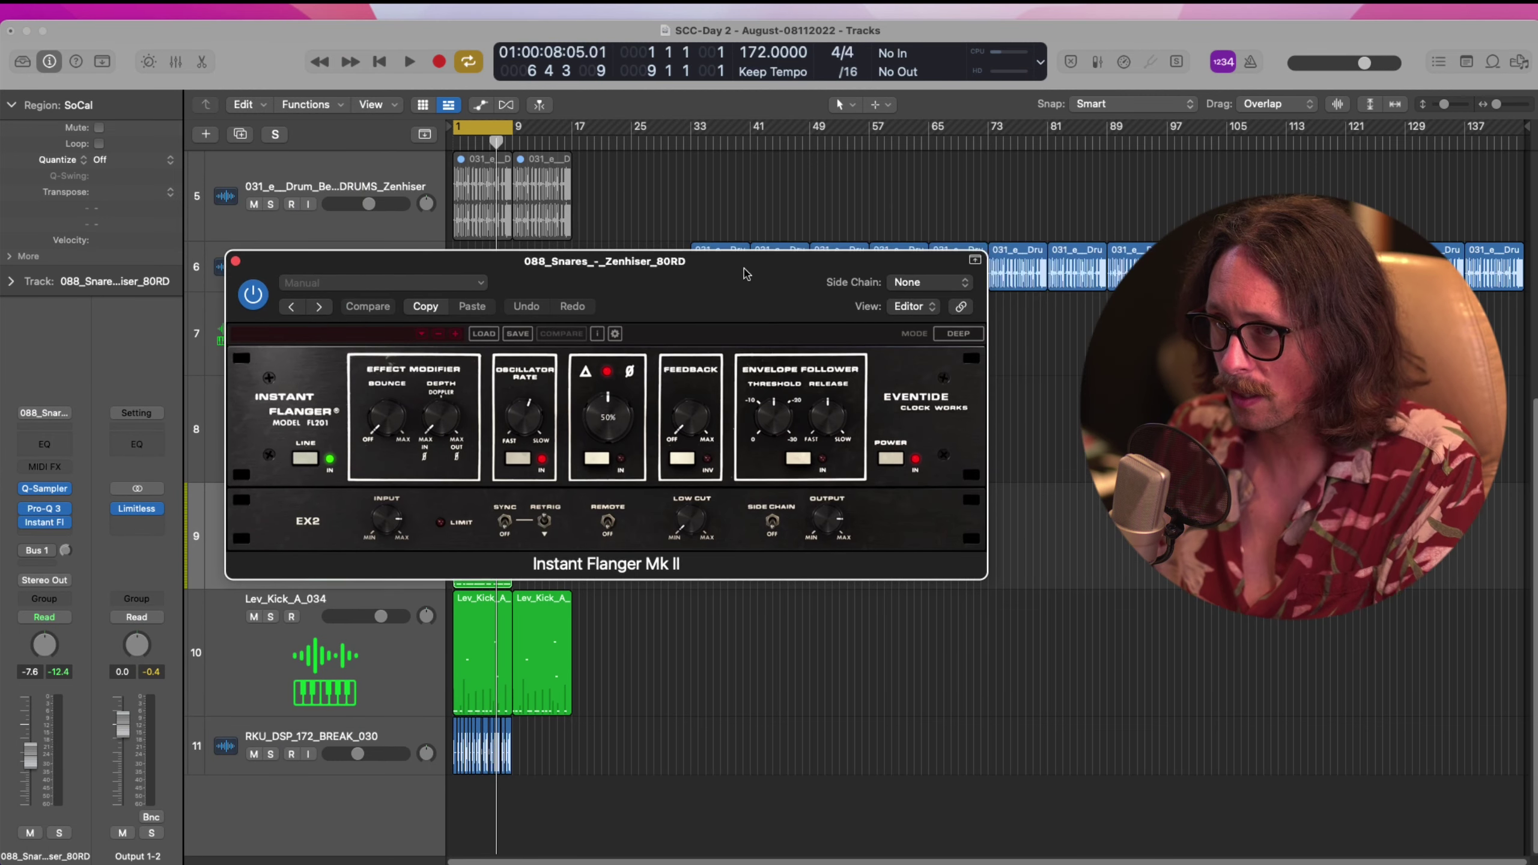
Step the flanger presets to Harmony Vox Width, set feedback to 26%, and reopen Pro-Q 3
click(355, 333)
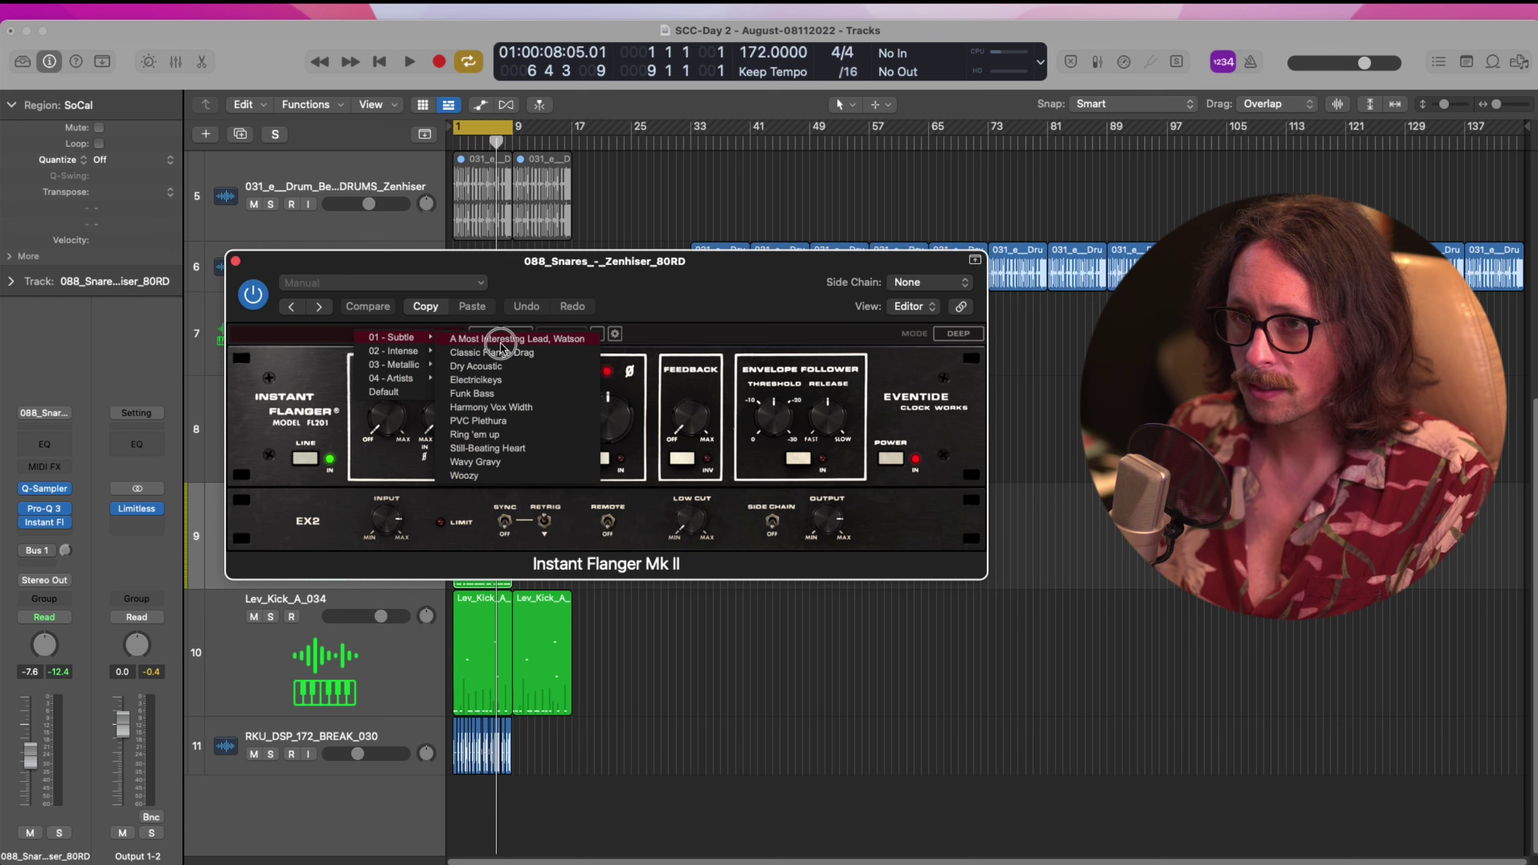
click(503, 340)
click(1050, 526)
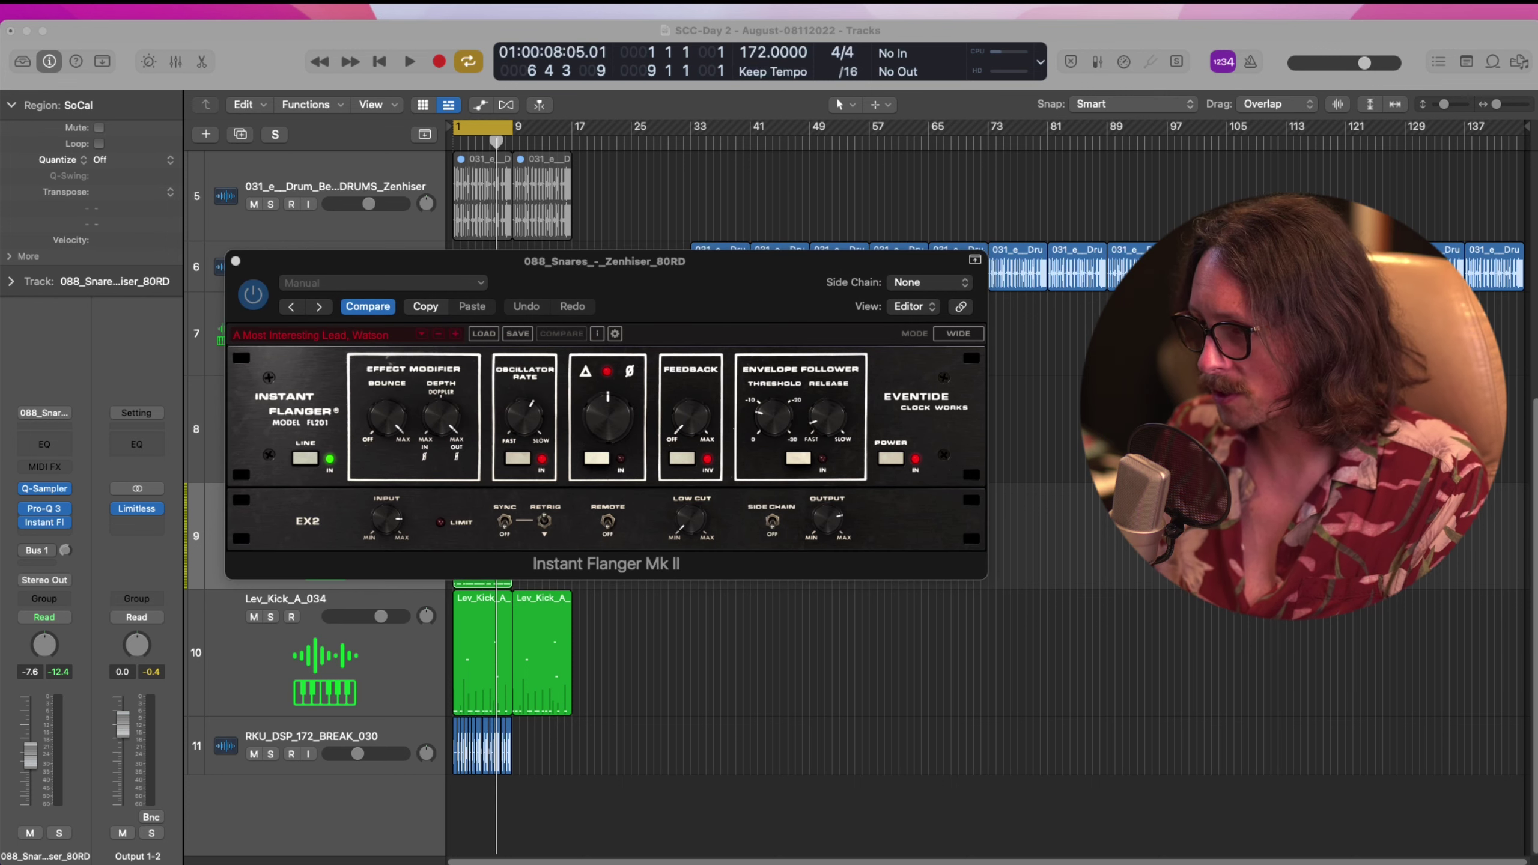
key(space)
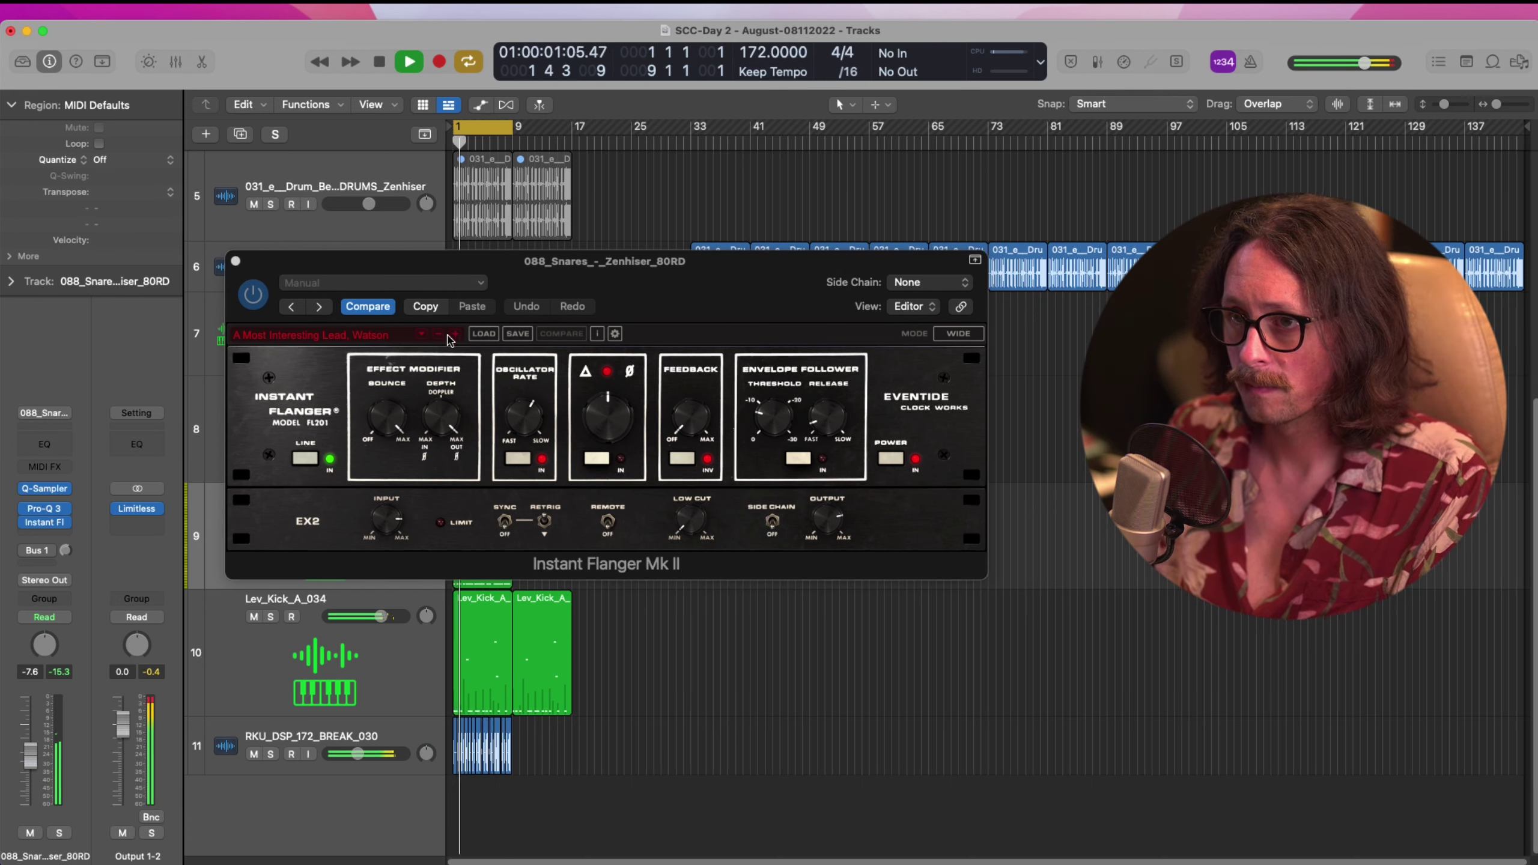
click(455, 335)
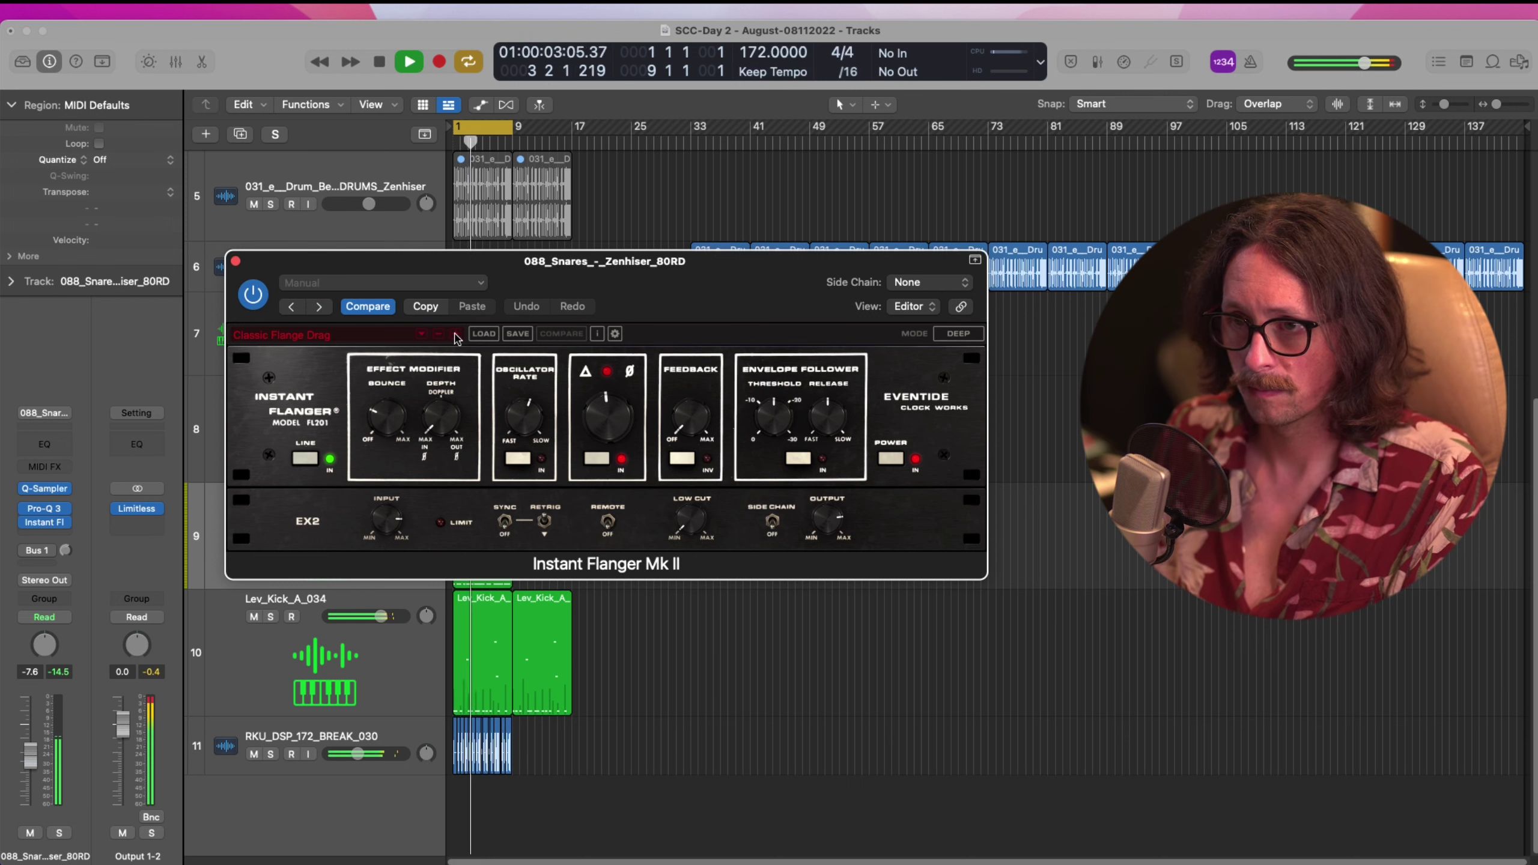
click(456, 335)
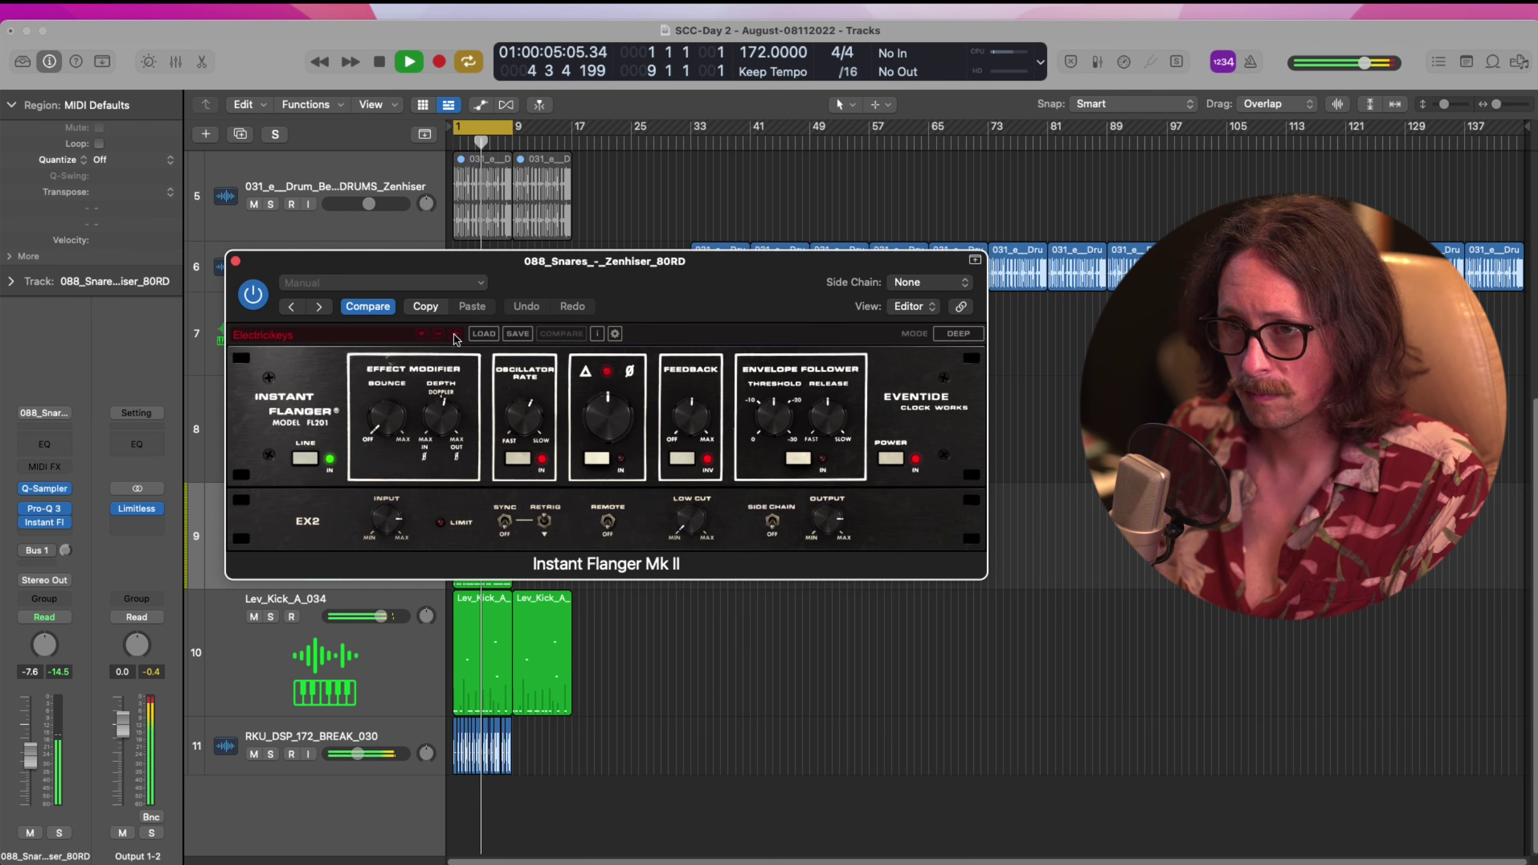
click(455, 335)
click(455, 335)
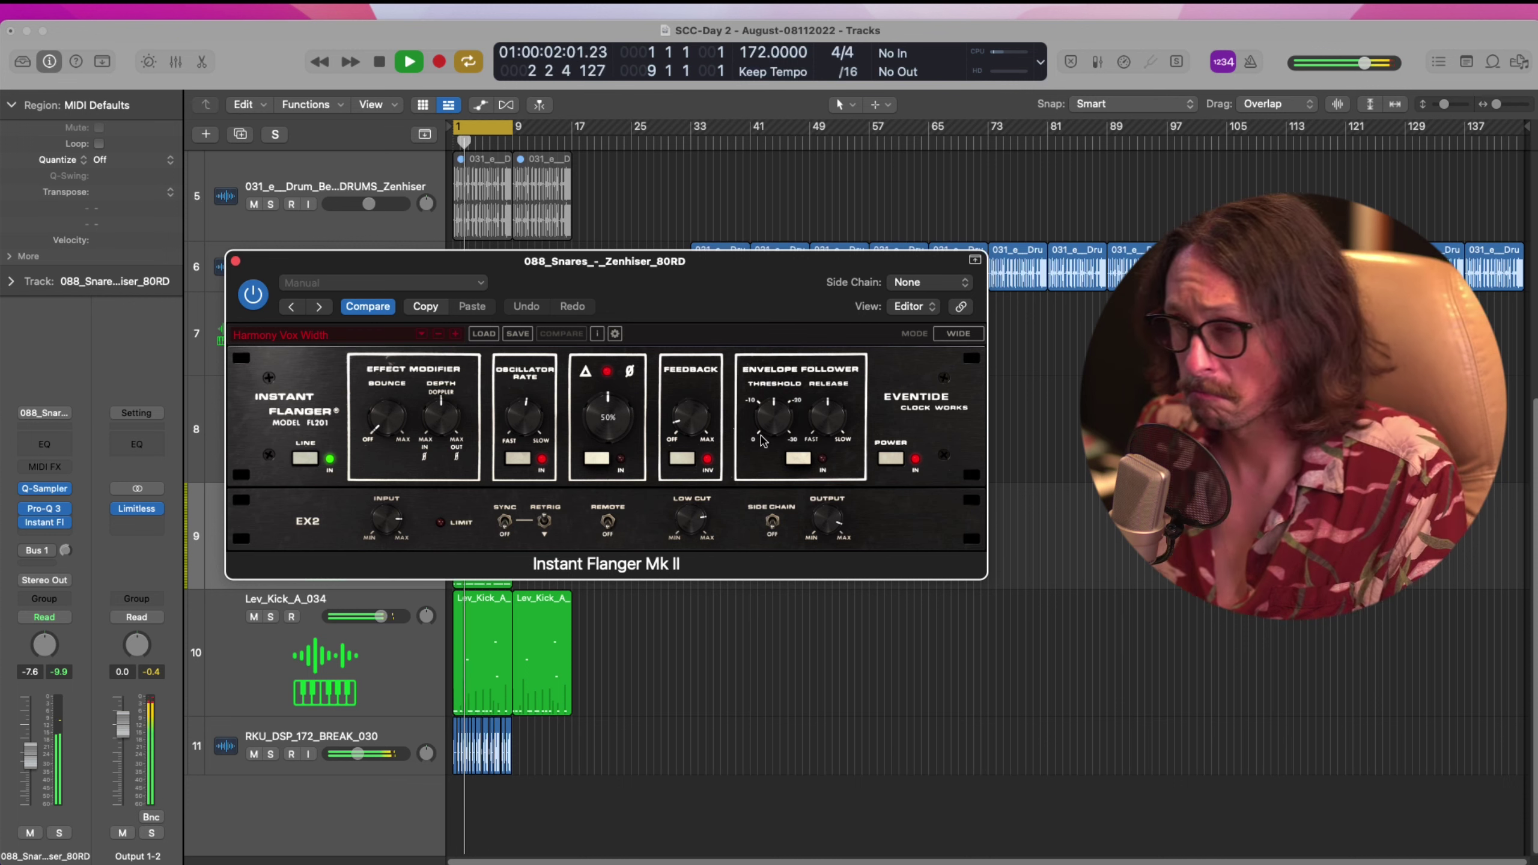
mouse_move(690, 416)
mouse_down()
mouse_move(720, 266)
mouse_move(694, 339)
mouse_move(693, 417)
mouse_up()
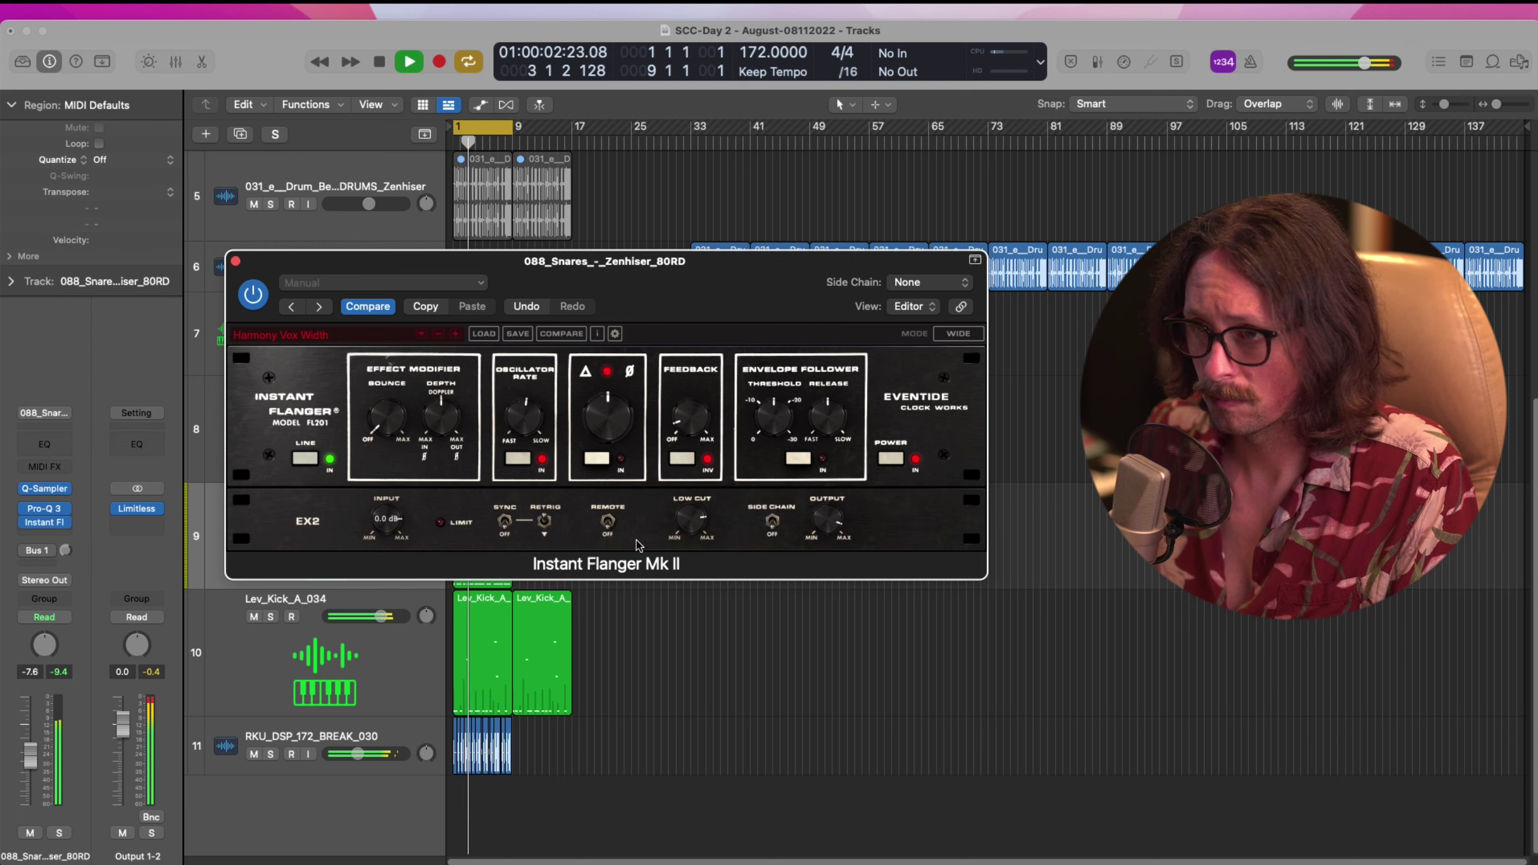
click(44, 508)
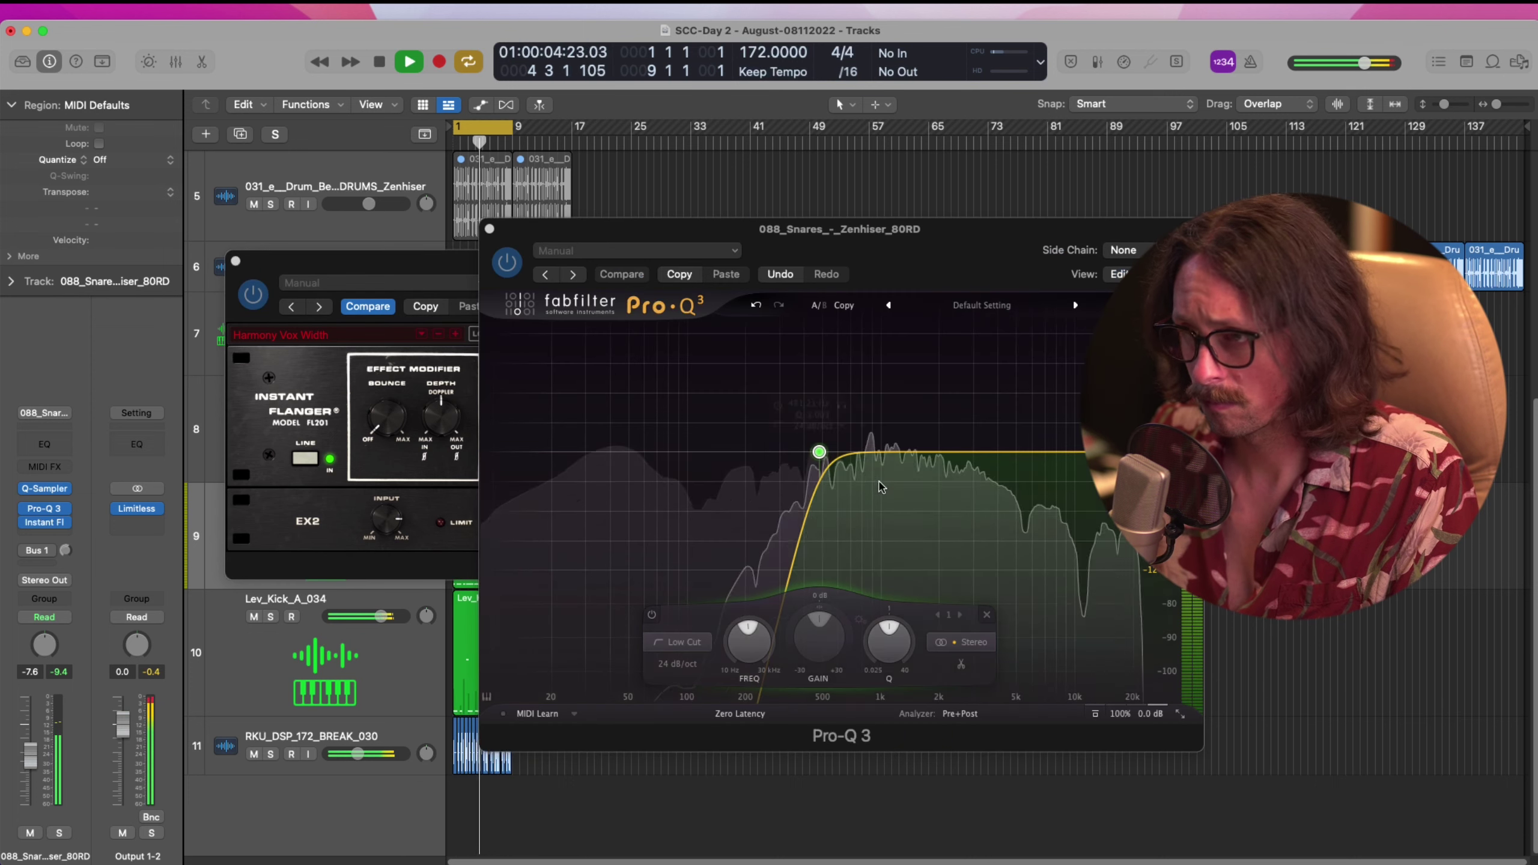
Move the Pro-Q 3 low cut up to about 1.8 kHz and close both plug-in windows
drag(816, 447, 925, 452)
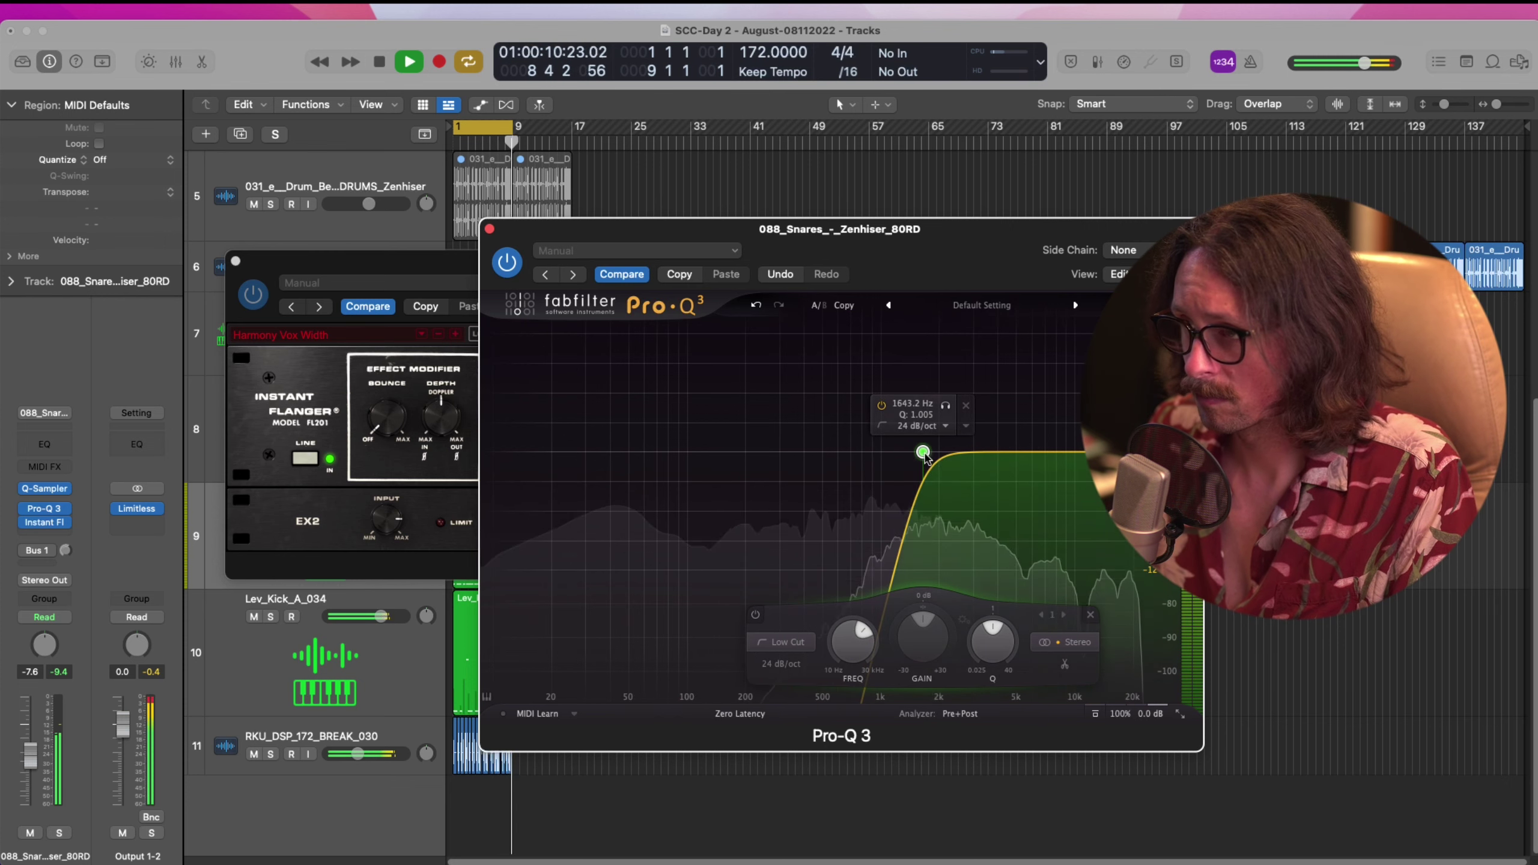
mouse_move(923, 452)
mouse_down()
mouse_move(886, 450)
mouse_move(933, 452)
mouse_up()
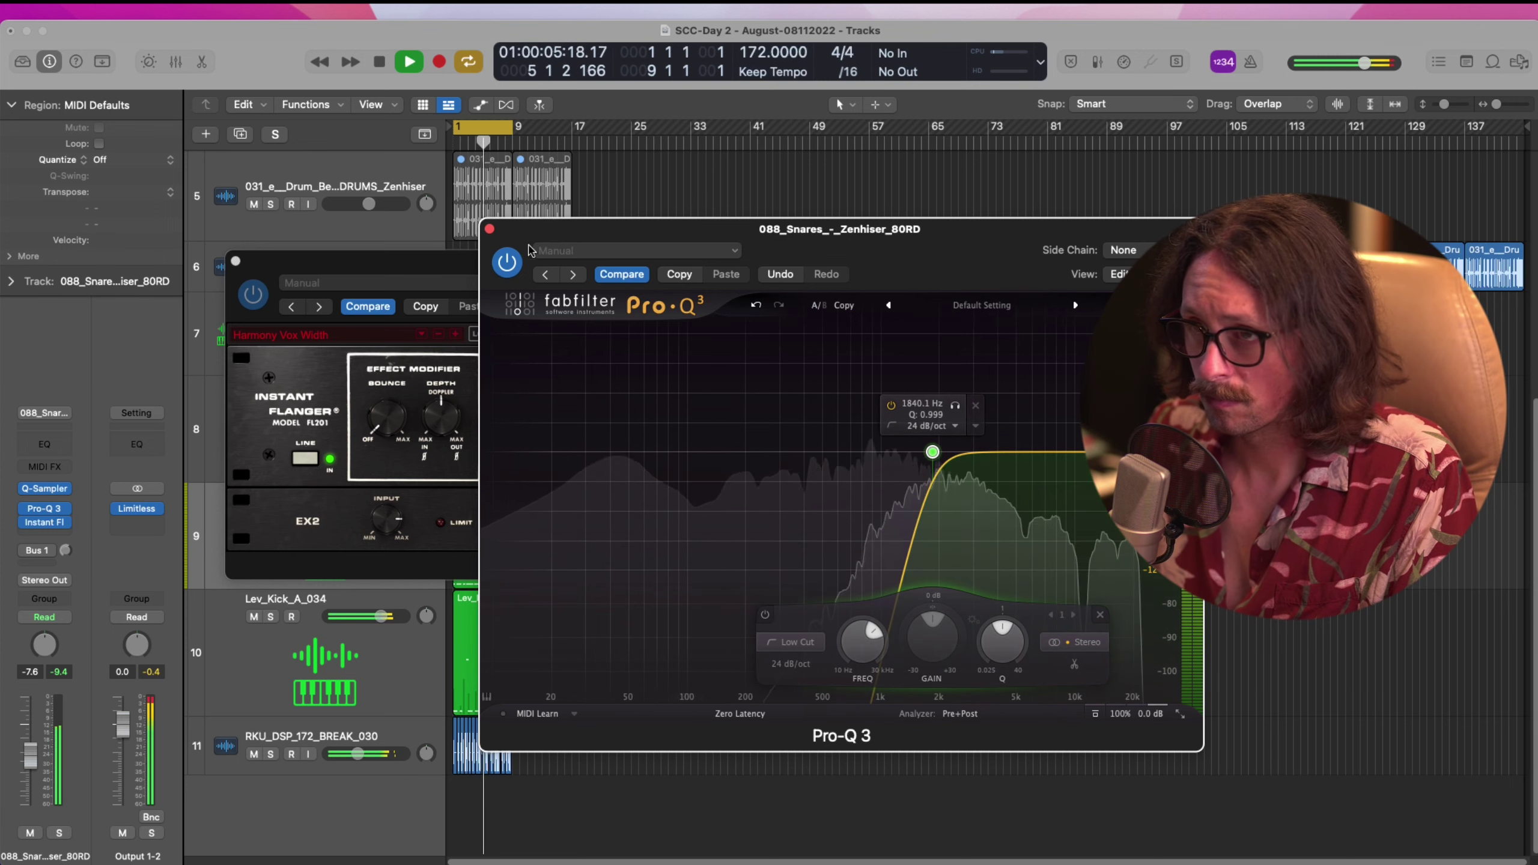
click(489, 228)
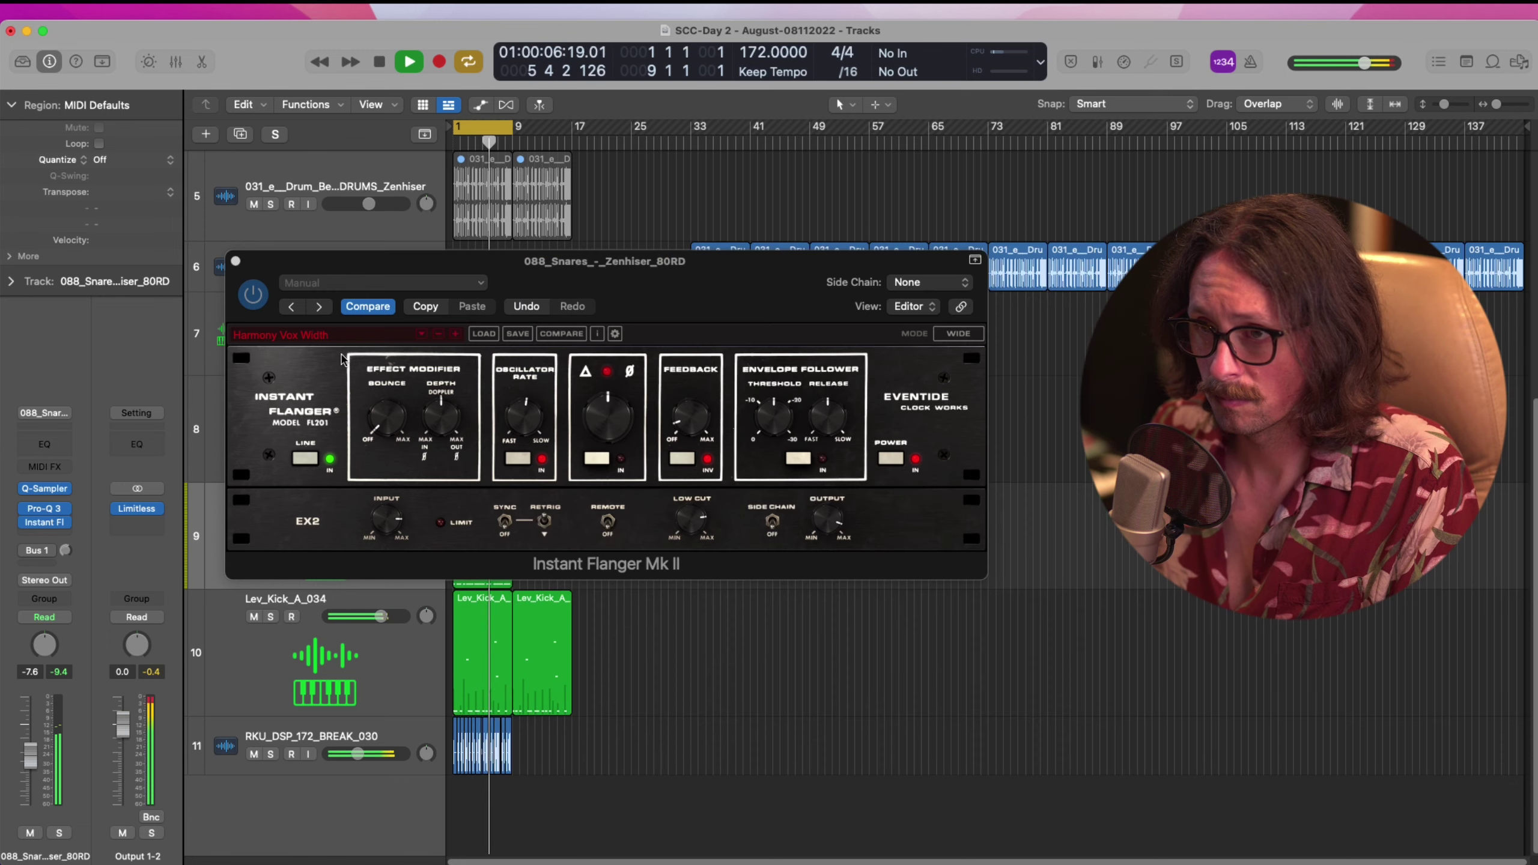
click(236, 262)
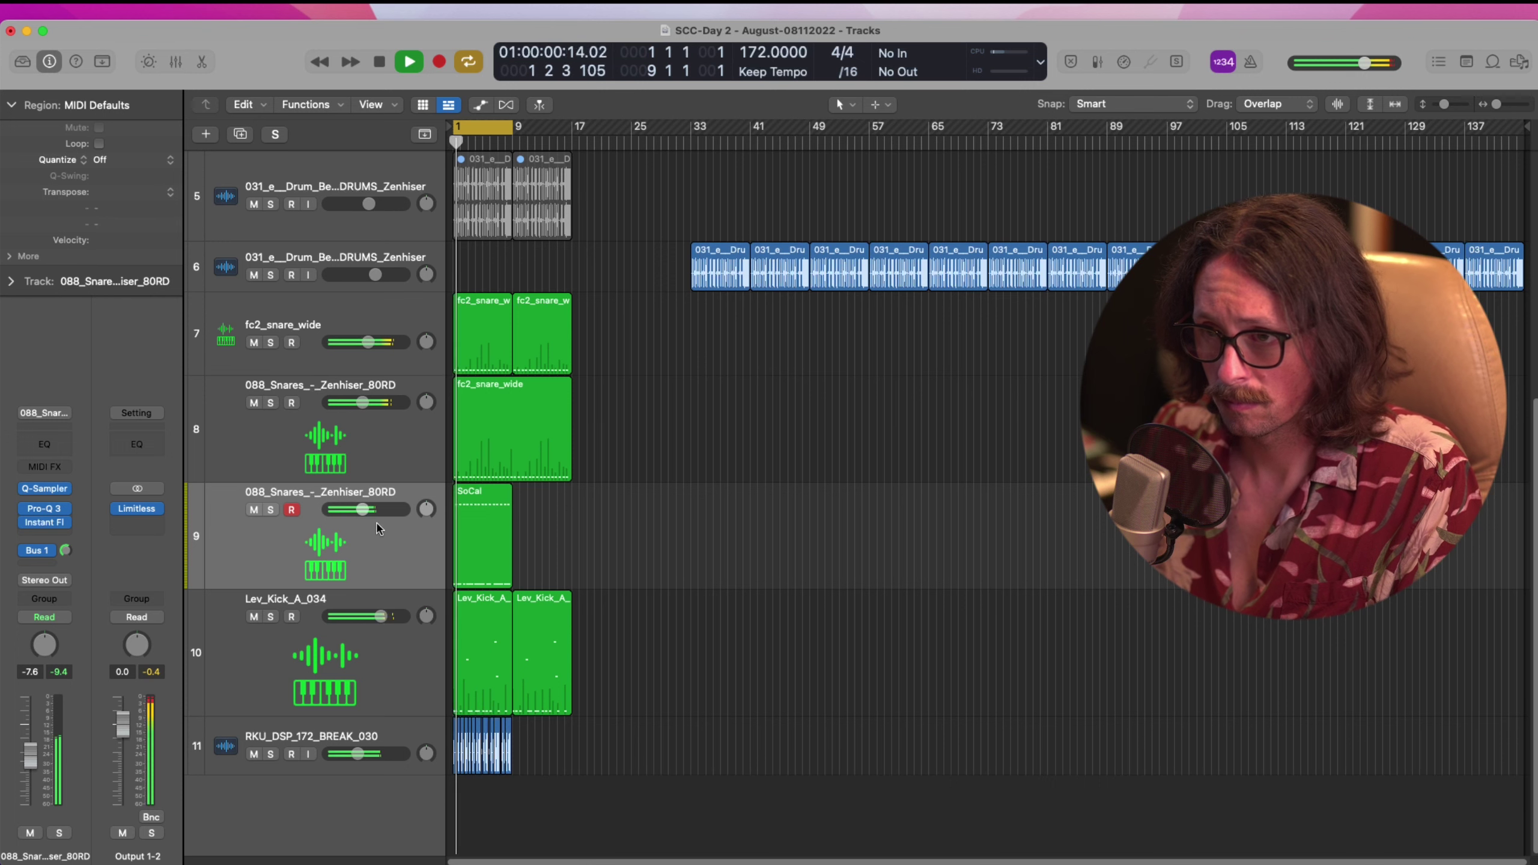
Pan the snare track to -9, mute RKU_DSP_172_BREAK_030, and drop the snare's Pro-Q 3 low cut to about 500 Hz
drag(427, 509, 359, 510)
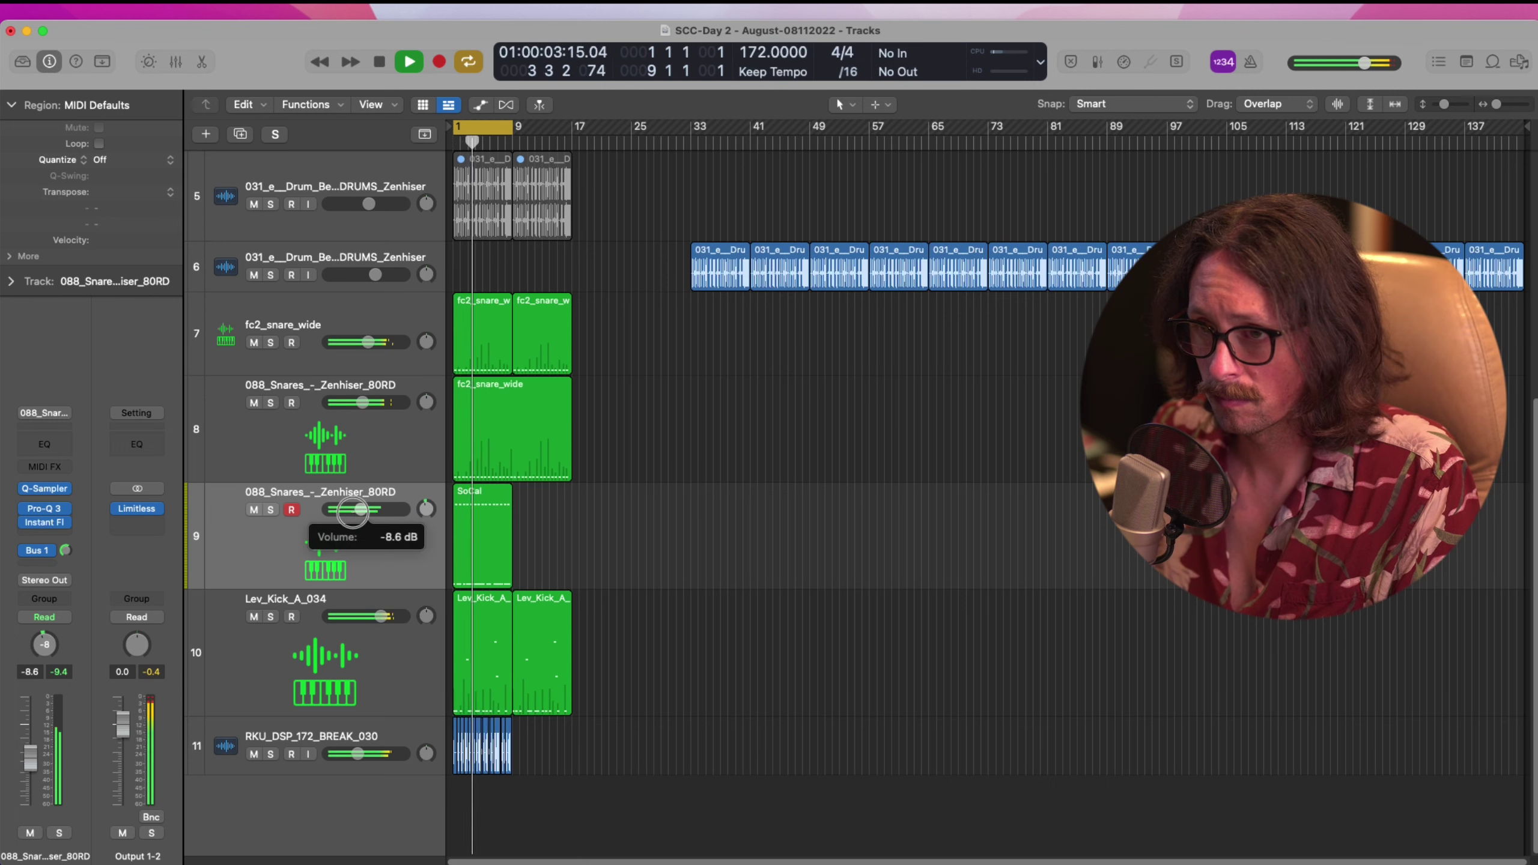
click(254, 753)
click(320, 560)
drag(428, 512, 427, 515)
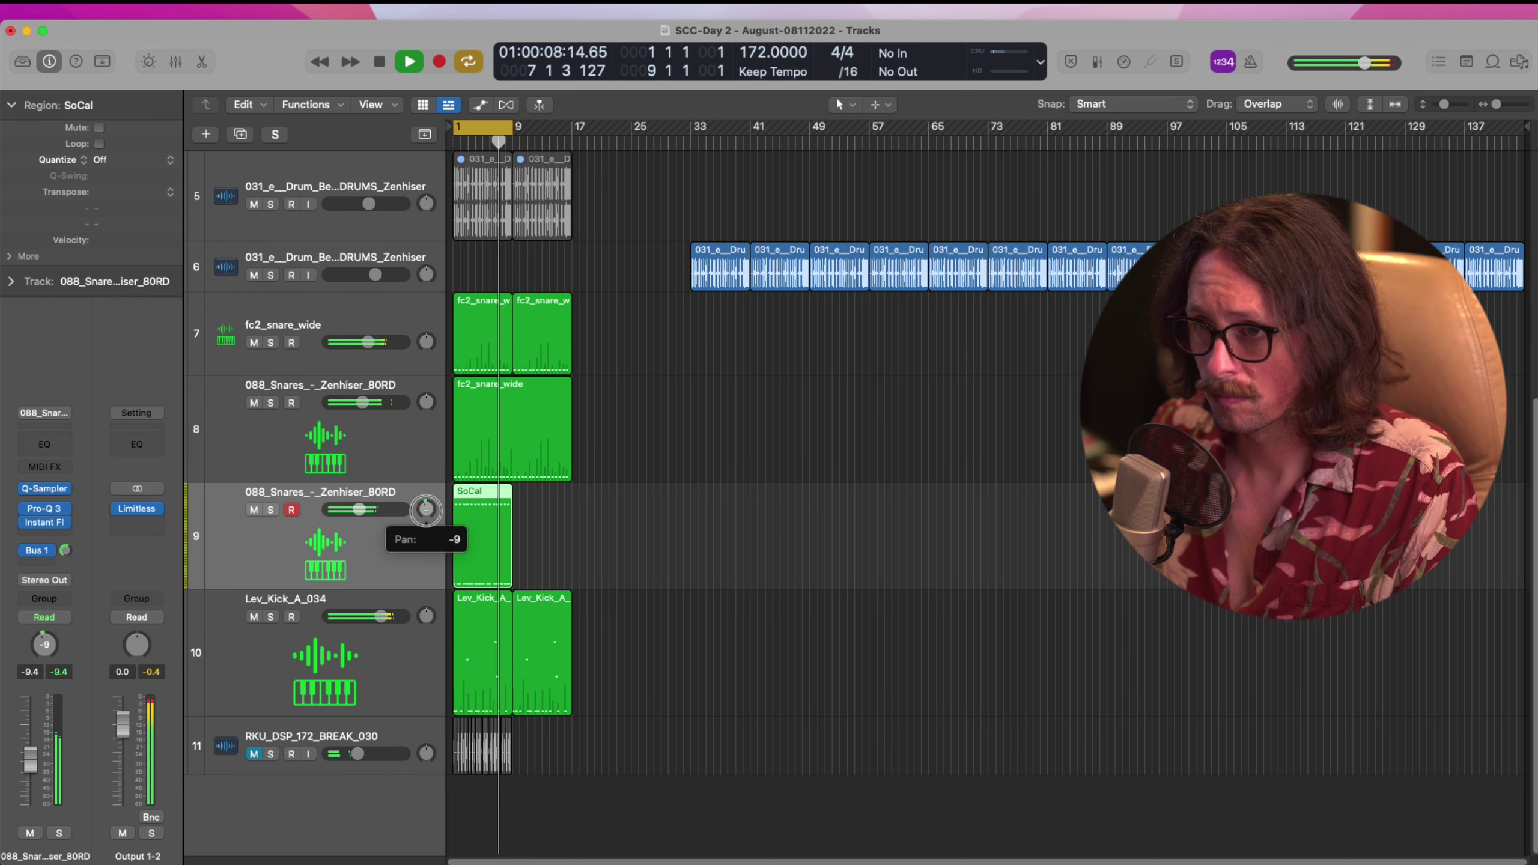
click(45, 509)
drag(931, 451, 822, 456)
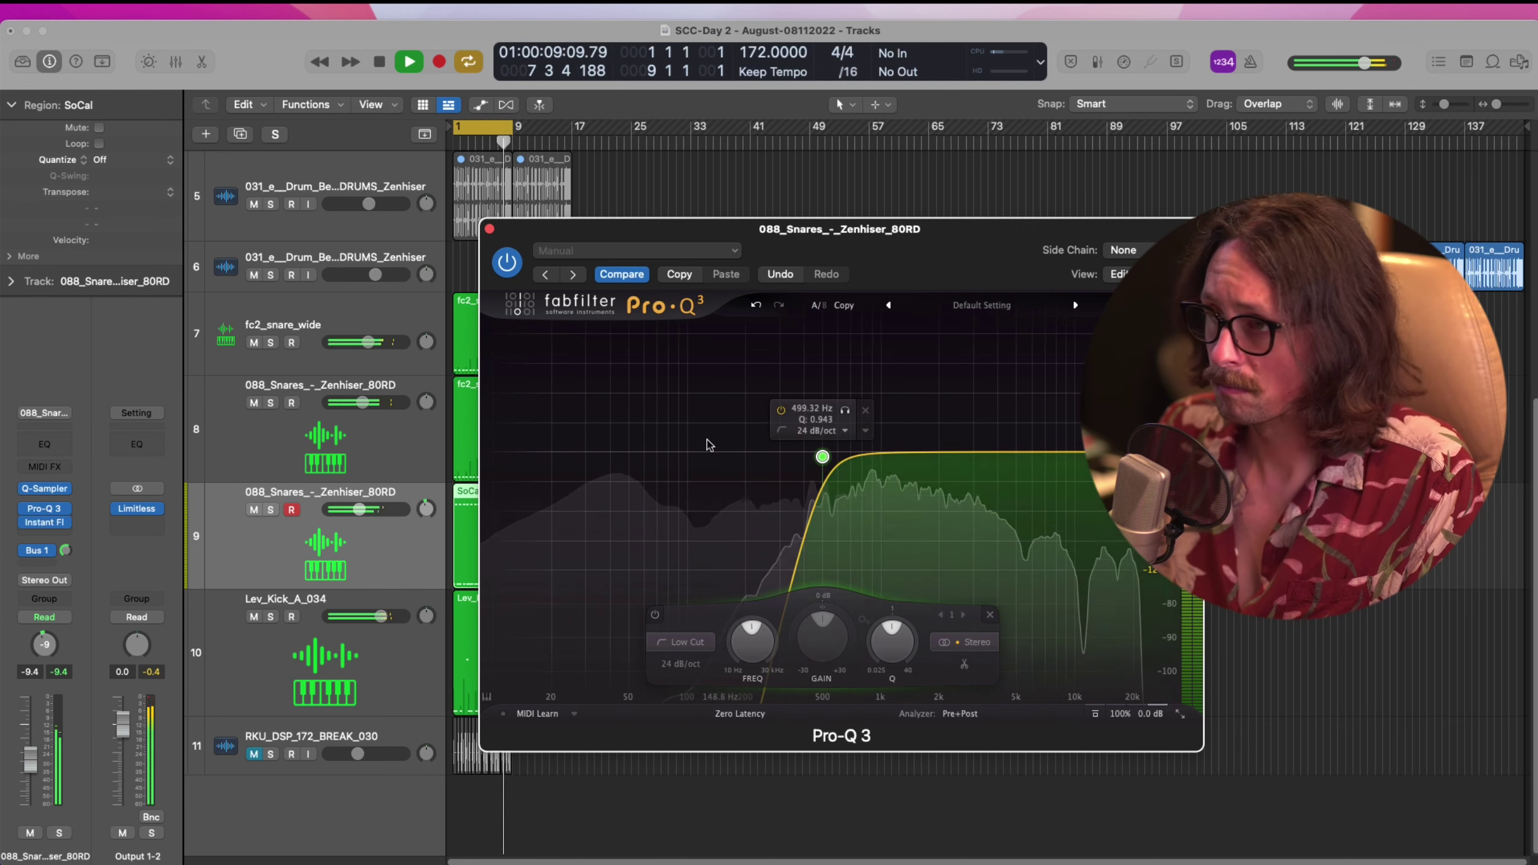
Add a narrow bell cut of about -4.7 dB near 1.3 kHz and a gentle boost near 14.5 kHz to the snare's Pro-Q 3
drag(864, 452, 888, 482)
mouse_move(960, 633)
mouse_down()
mouse_move(965, 614)
mouse_move(966, 641)
mouse_up()
drag(889, 485, 905, 495)
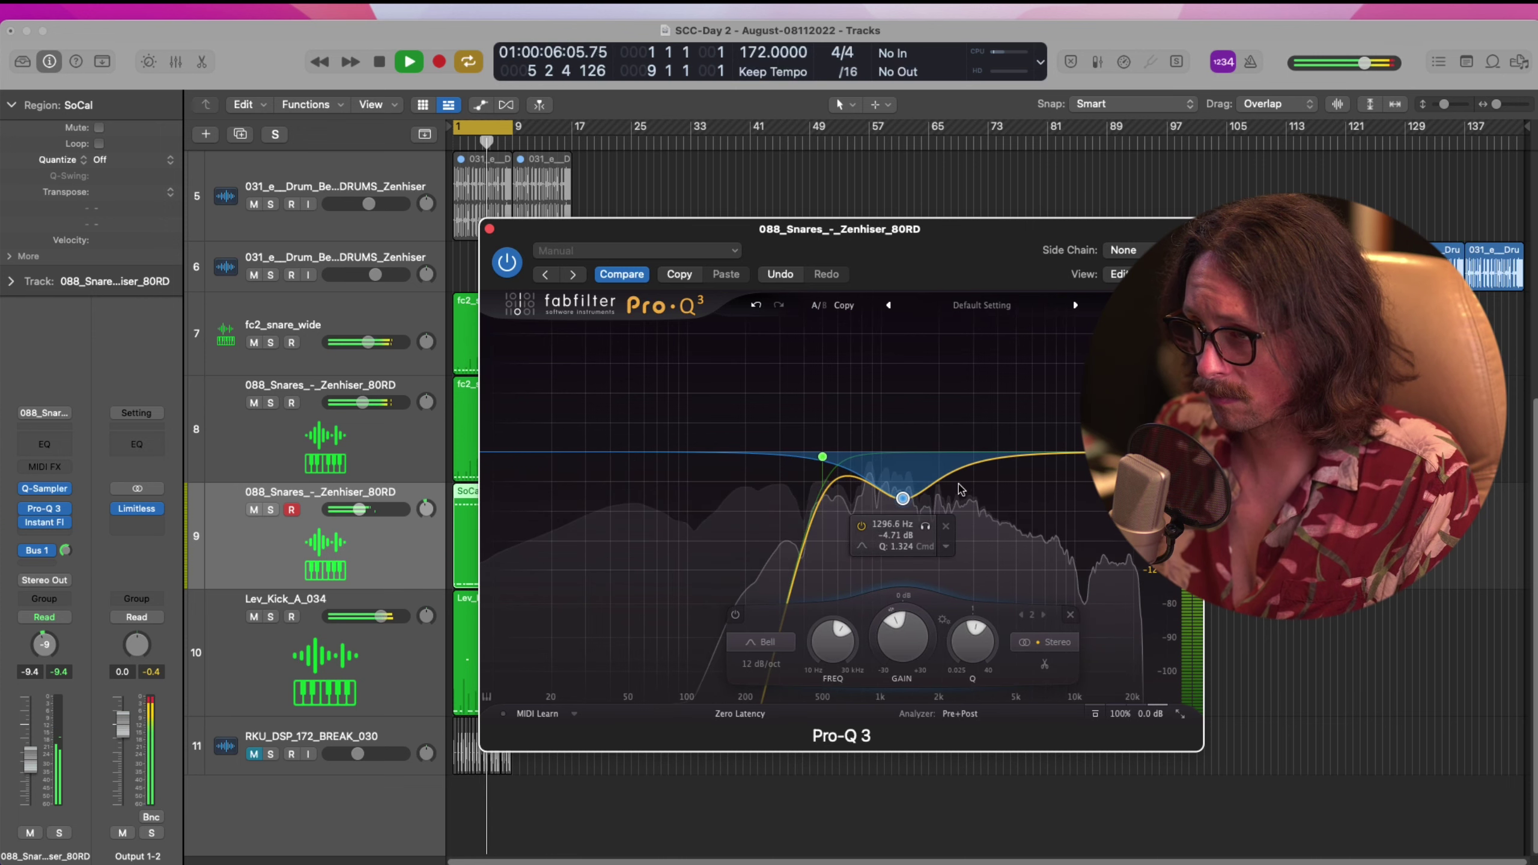
drag(1053, 451, 1105, 437)
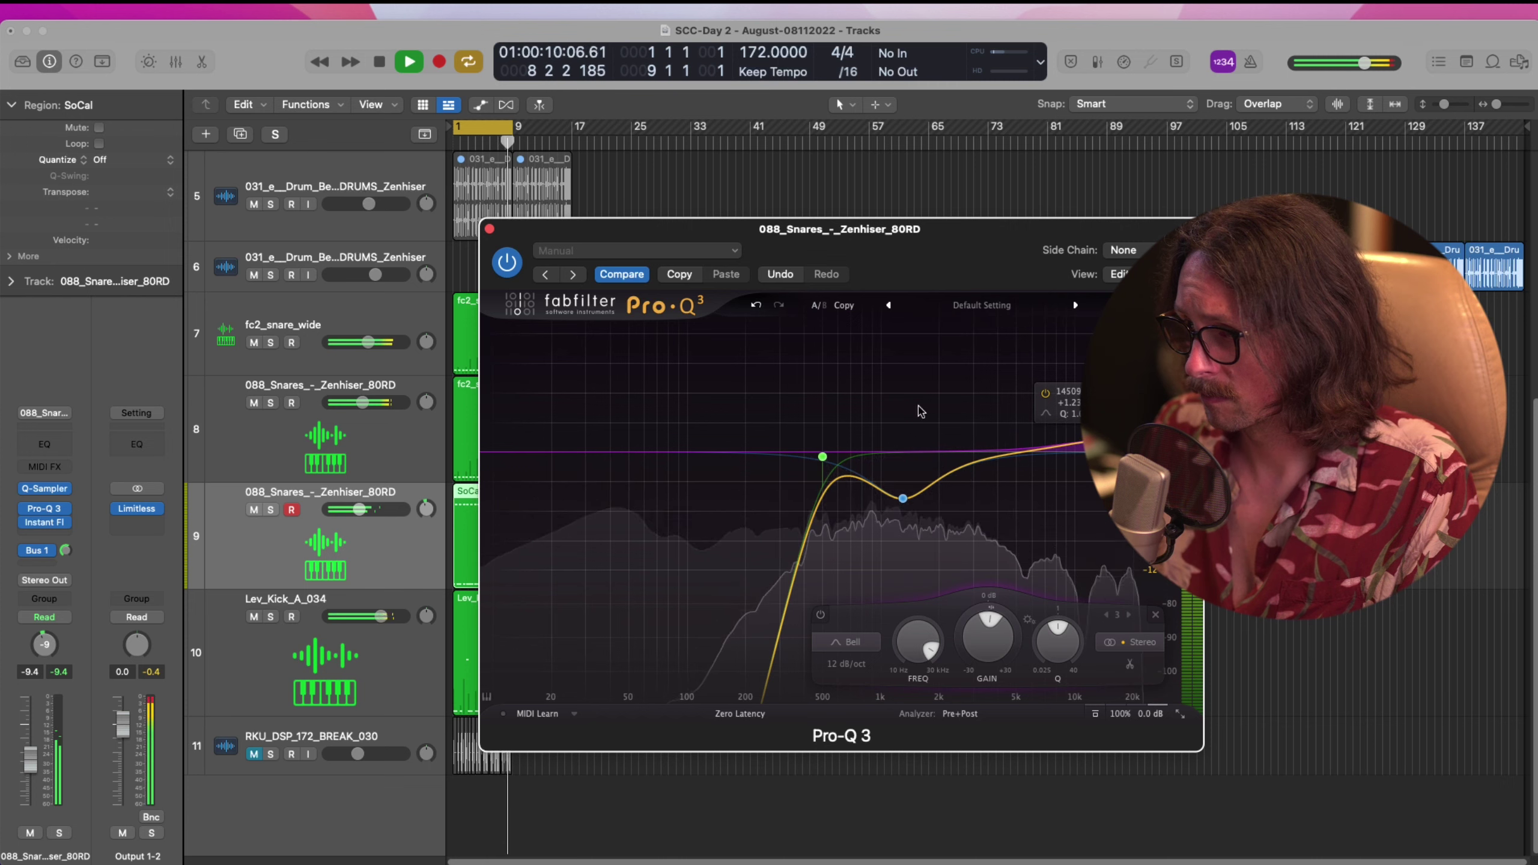
click(489, 230)
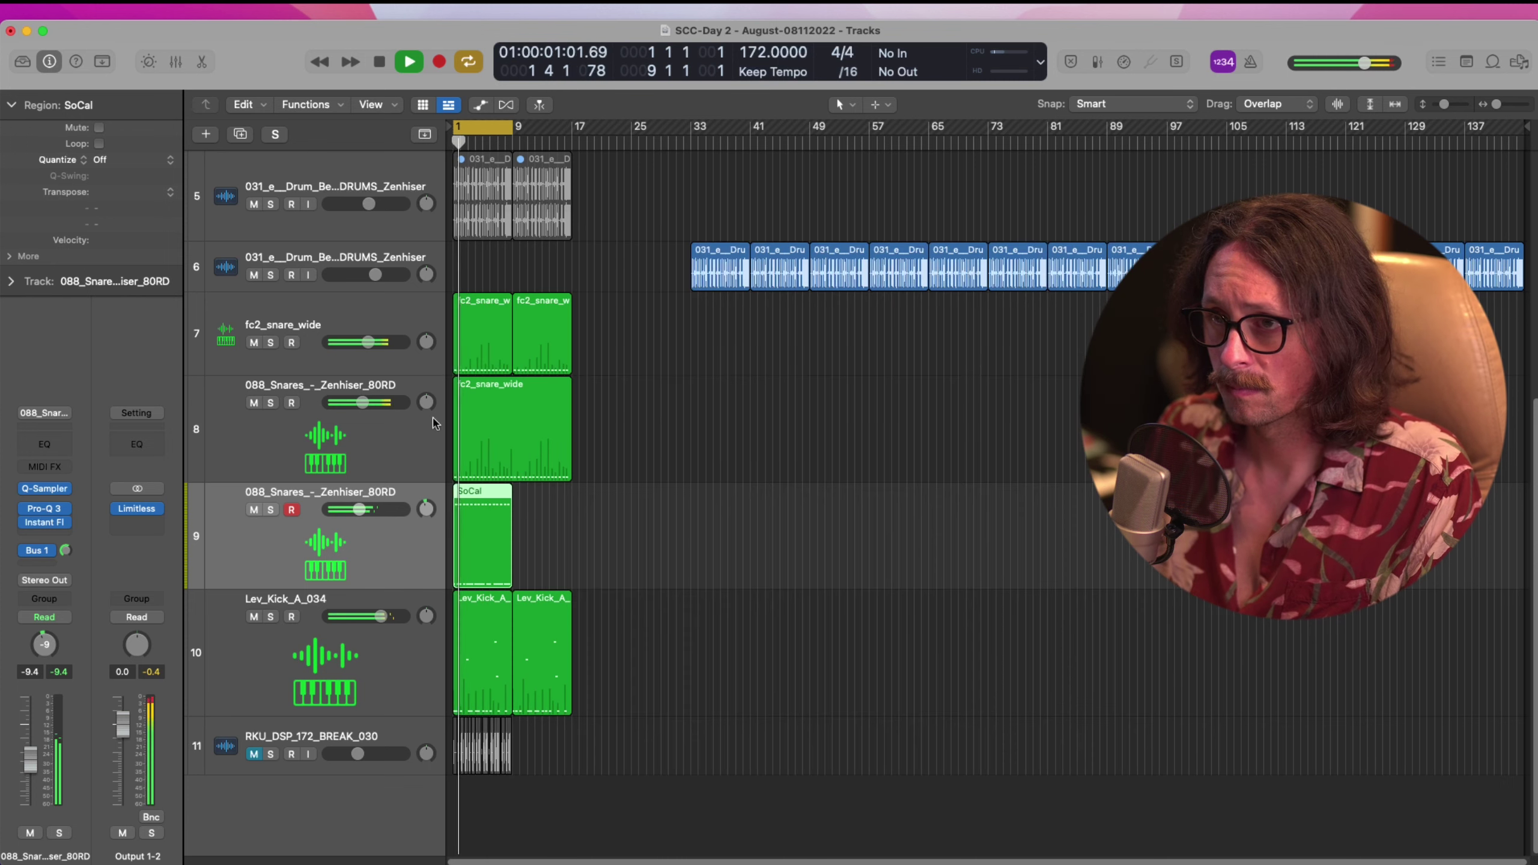
key(space)
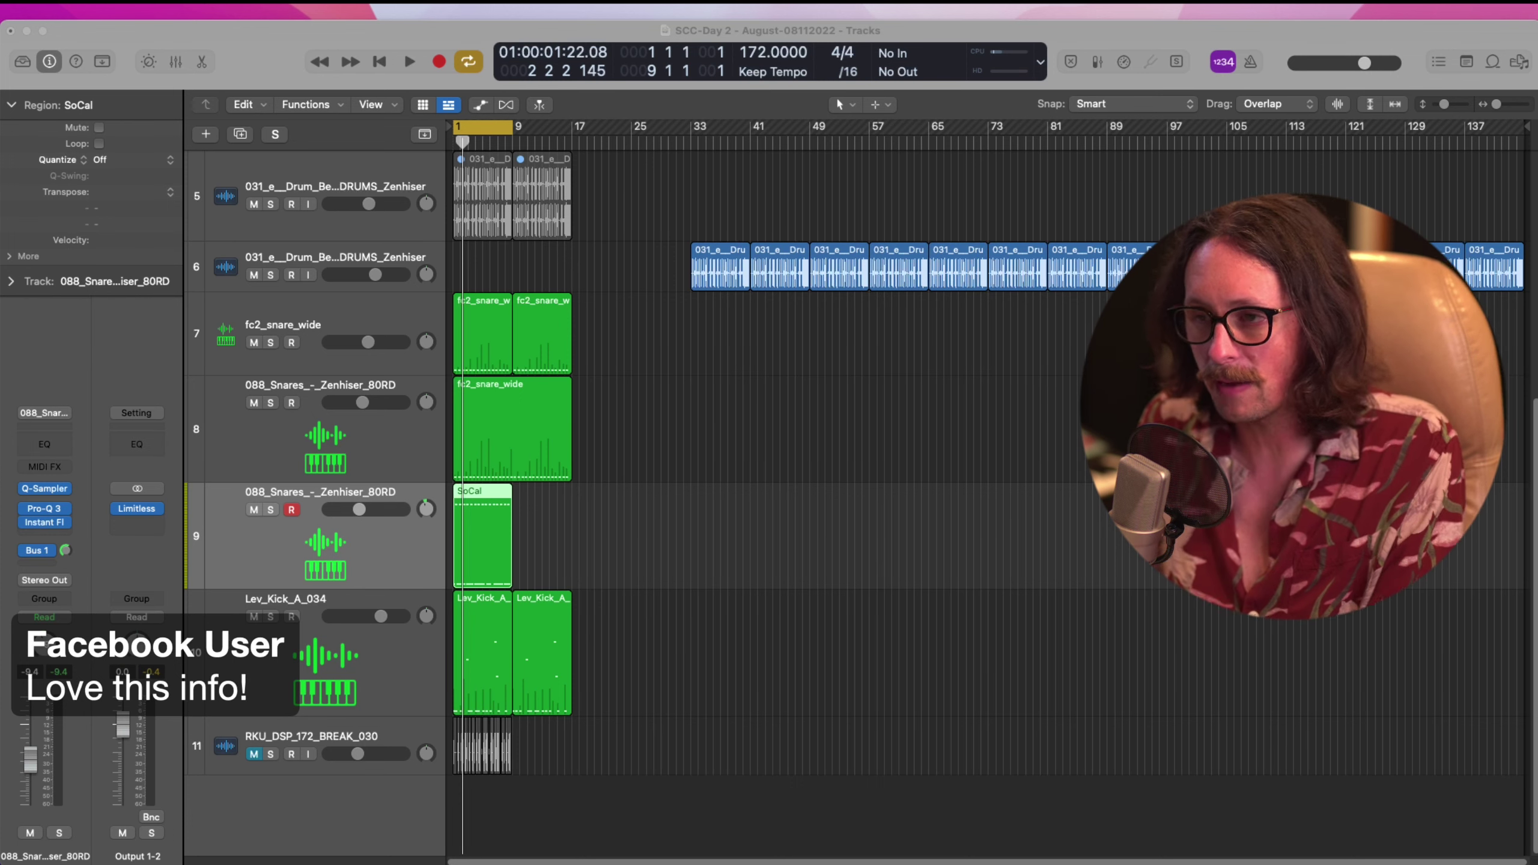
click(183, 501)
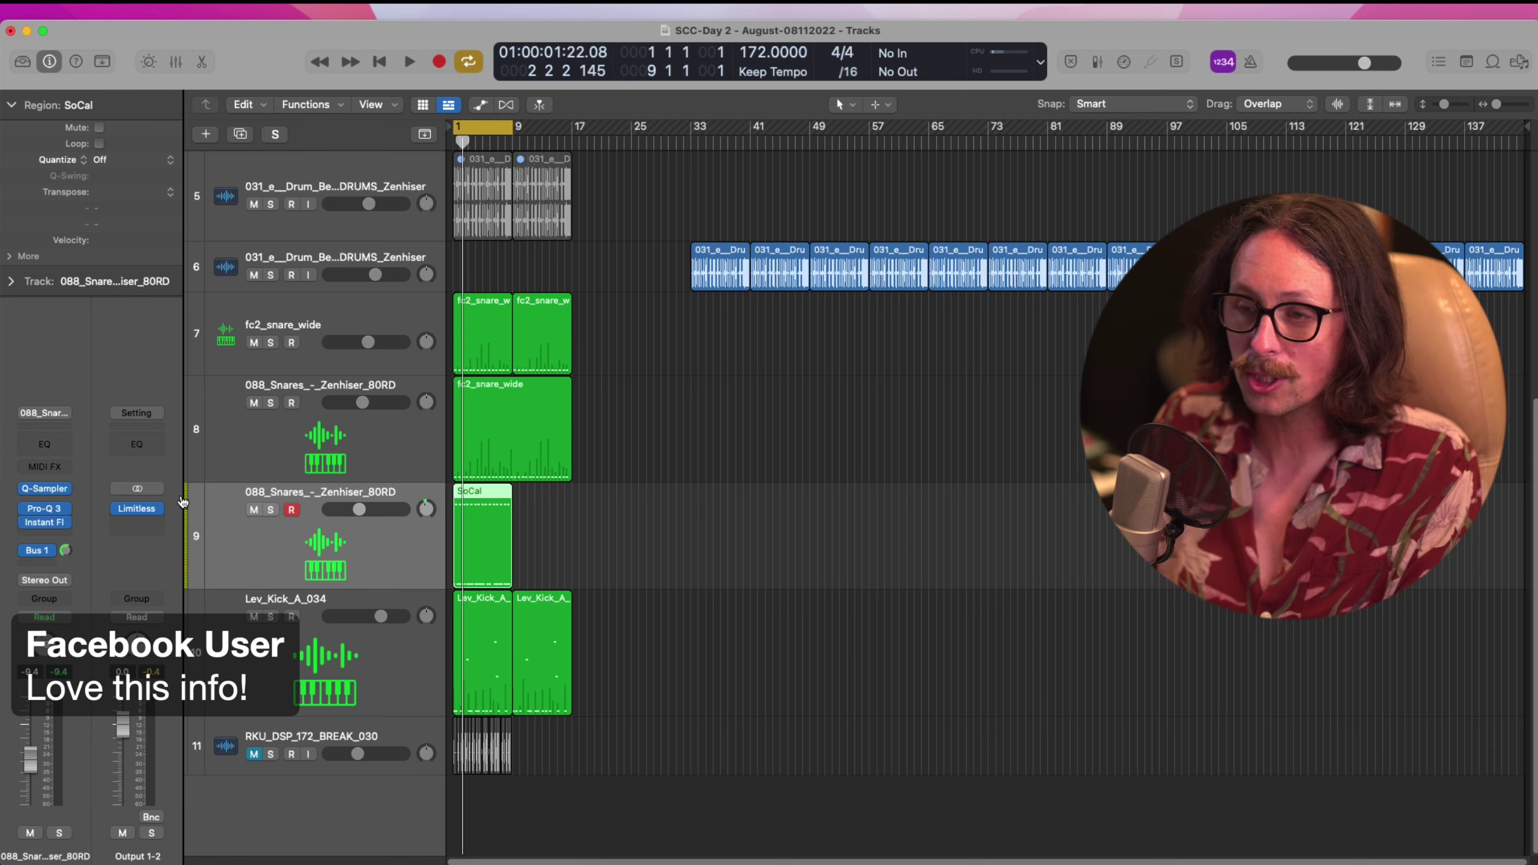